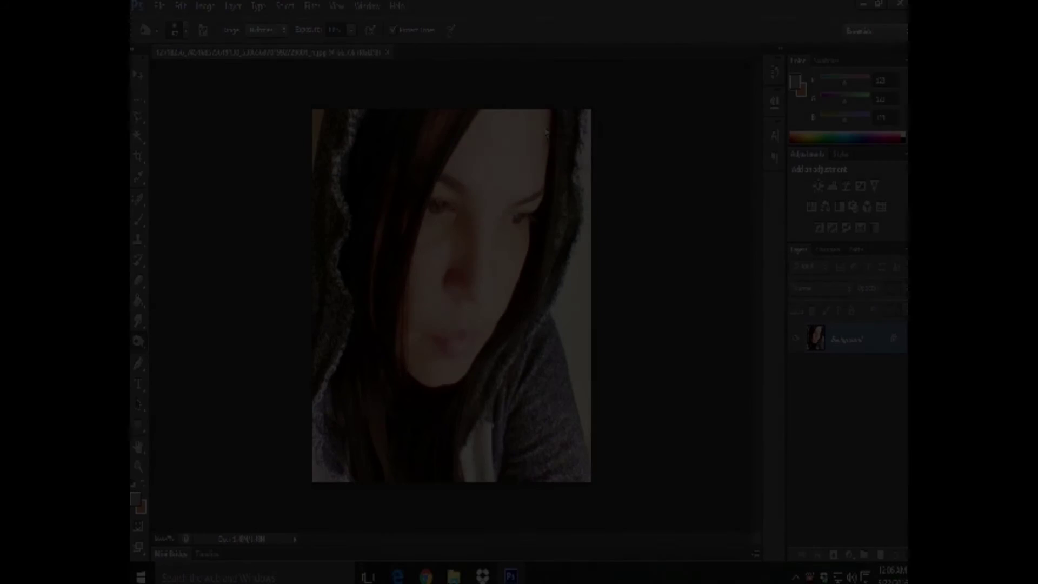
Step: Create a new document from the Poster Resized preset (15 × 10 in, 300 ppi)
{"action": "left_click", "coordinate": [160, 6]}
{"action": "left_click", "coordinate": [162, 24]}
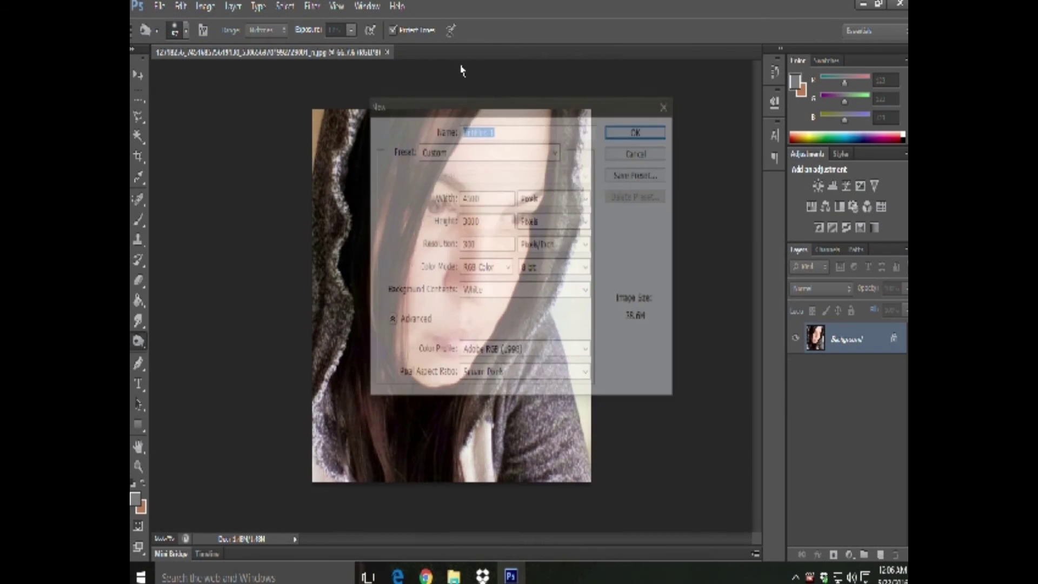
{"action": "left_click", "coordinate": [556, 152]}
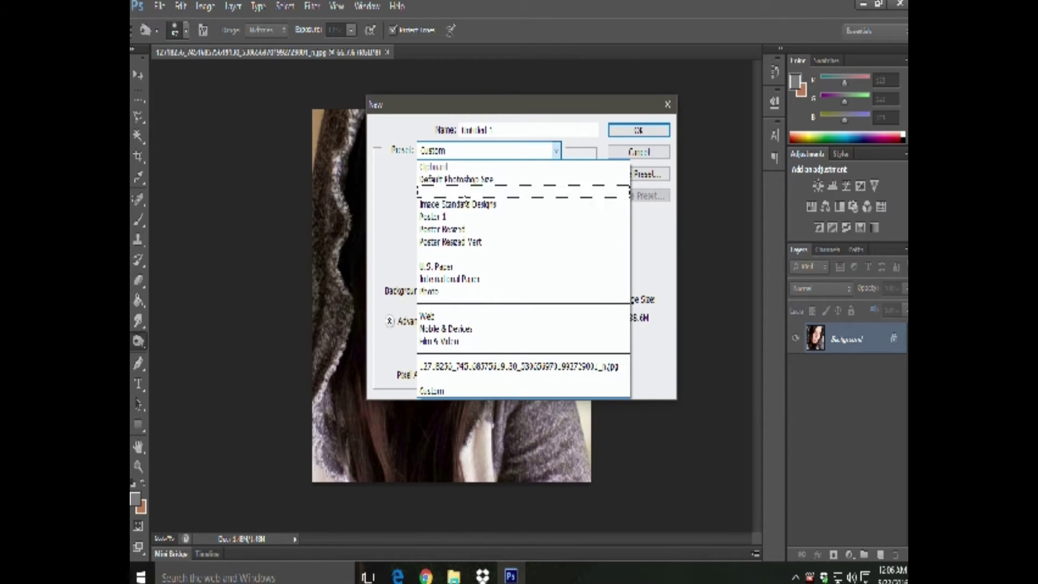
{"action": "left_click", "coordinate": [468, 229]}
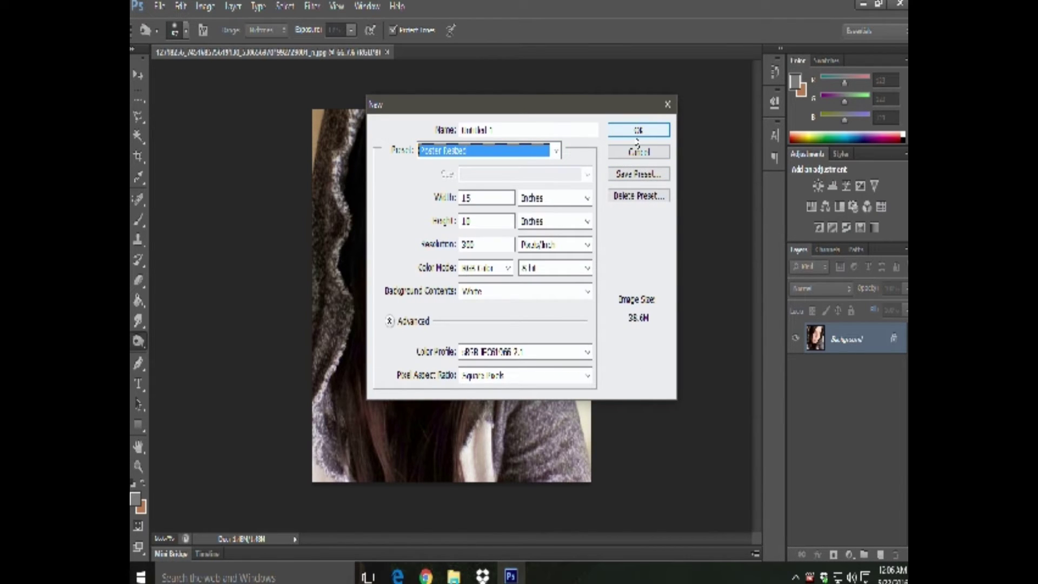
{"action": "left_click", "coordinate": [638, 133]}
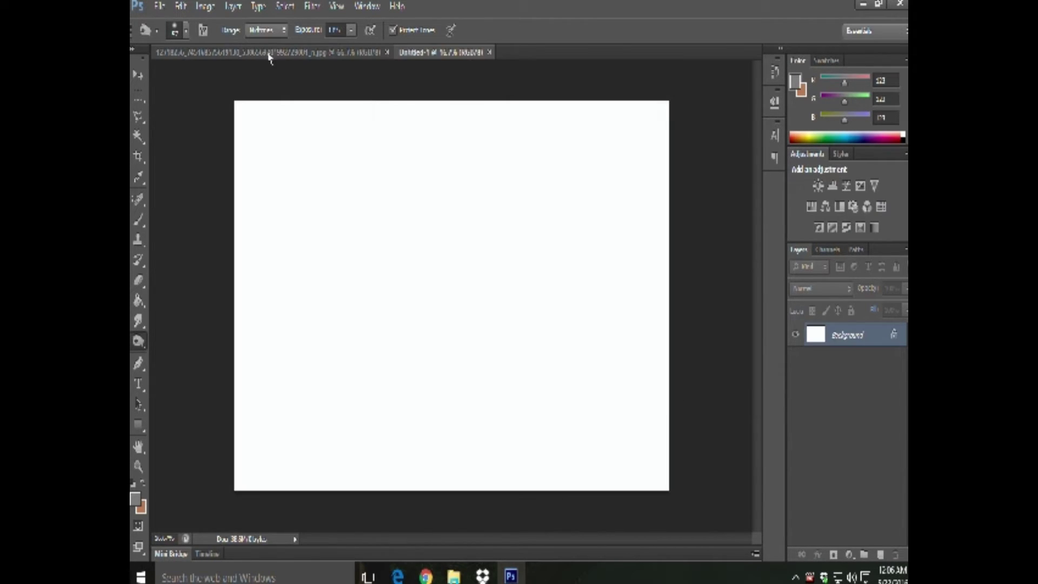
Step: Select the entire portrait photo and copy it
{"action": "left_click", "coordinate": [341, 54]}
{"action": "left_click", "coordinate": [180, 7]}
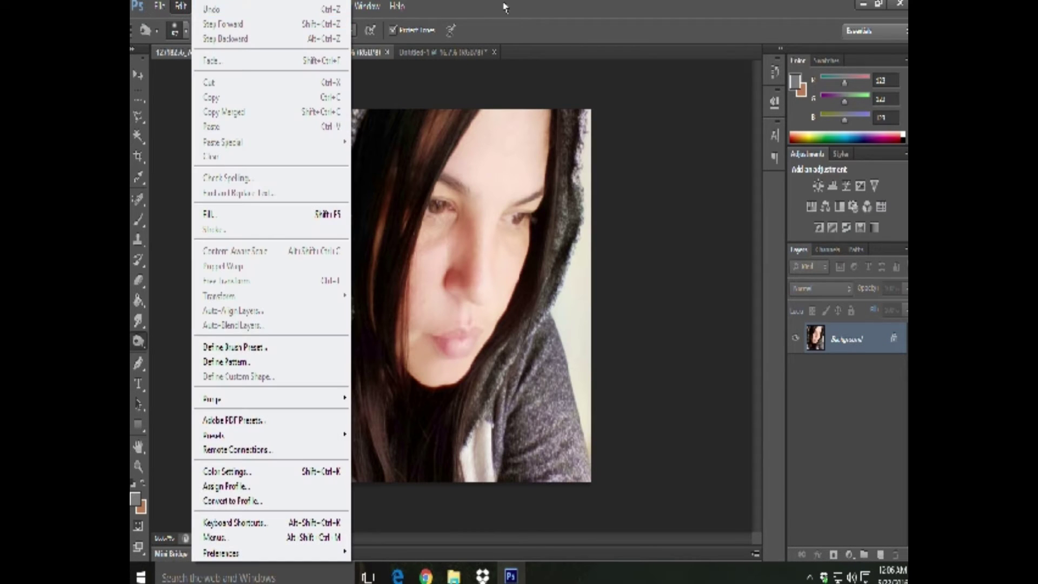
{"action": "left_click", "coordinate": [506, 6]}
{"action": "left_click", "coordinate": [287, 7]}
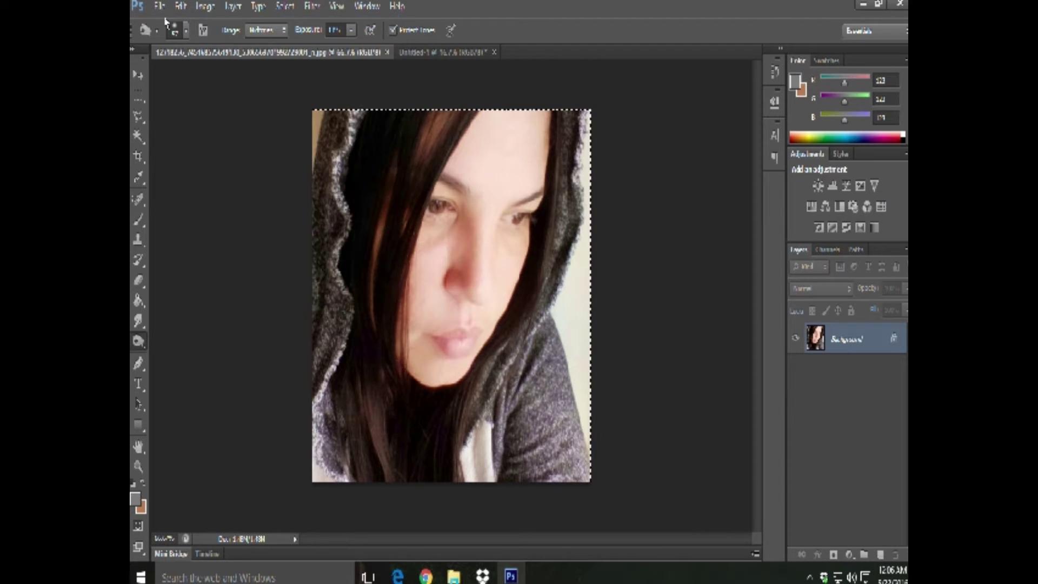
{"action": "left_click", "coordinate": [180, 6]}
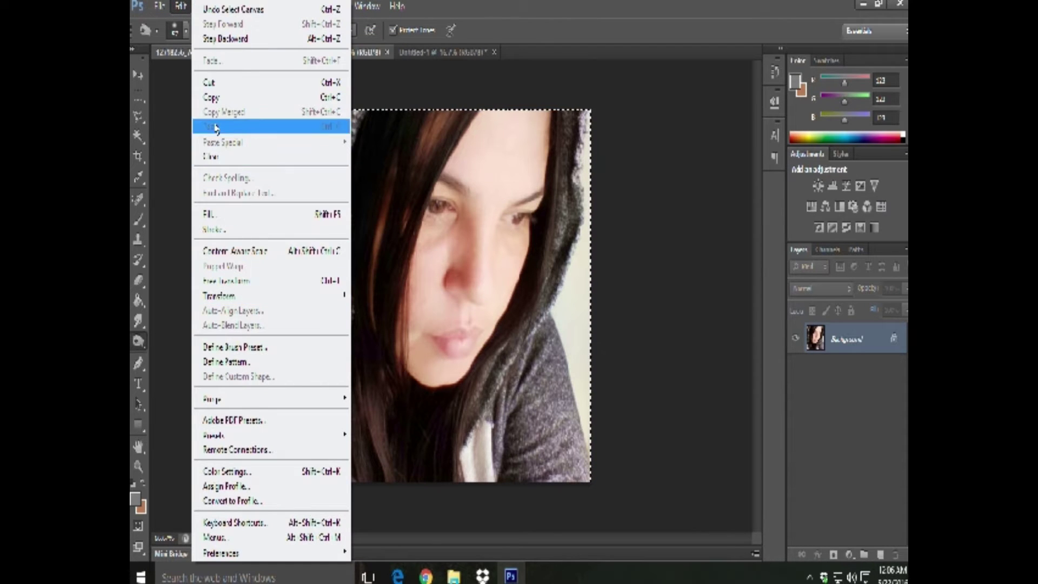
{"action": "left_click", "coordinate": [212, 98]}
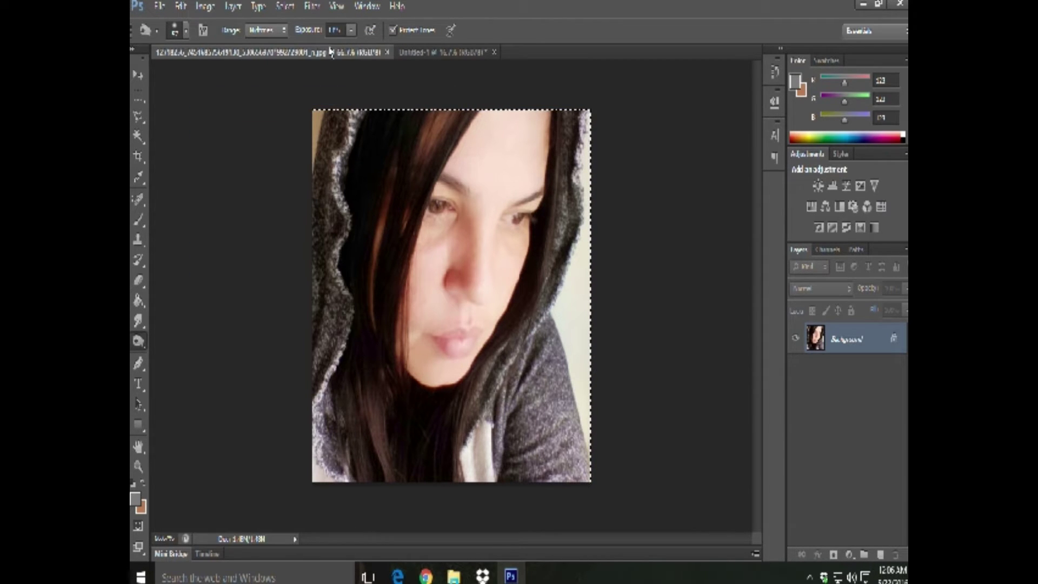
Step: Paste the portrait into Untitled-1 as Layer 1 and begin scaling it
{"action": "left_click", "coordinate": [425, 54]}
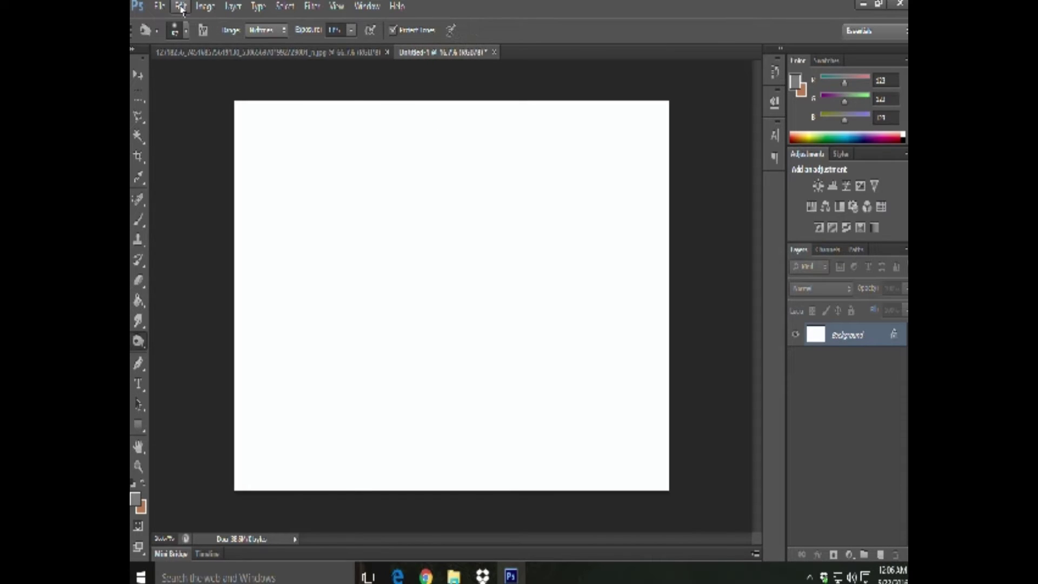
{"action": "left_click", "coordinate": [180, 6]}
{"action": "left_click", "coordinate": [233, 126]}
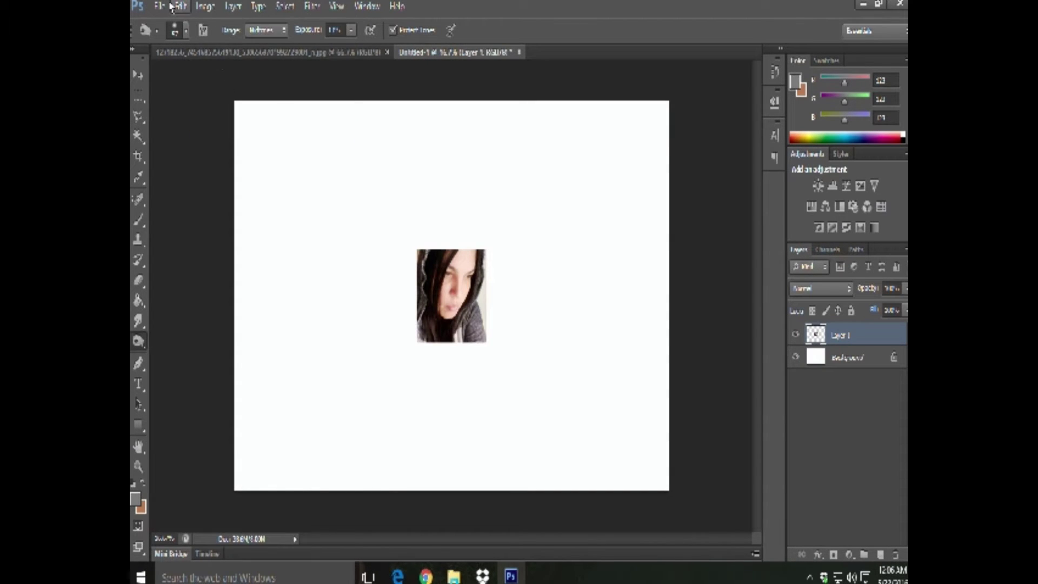
{"action": "left_click", "coordinate": [180, 7]}
{"action": "left_click", "coordinate": [372, 310]}
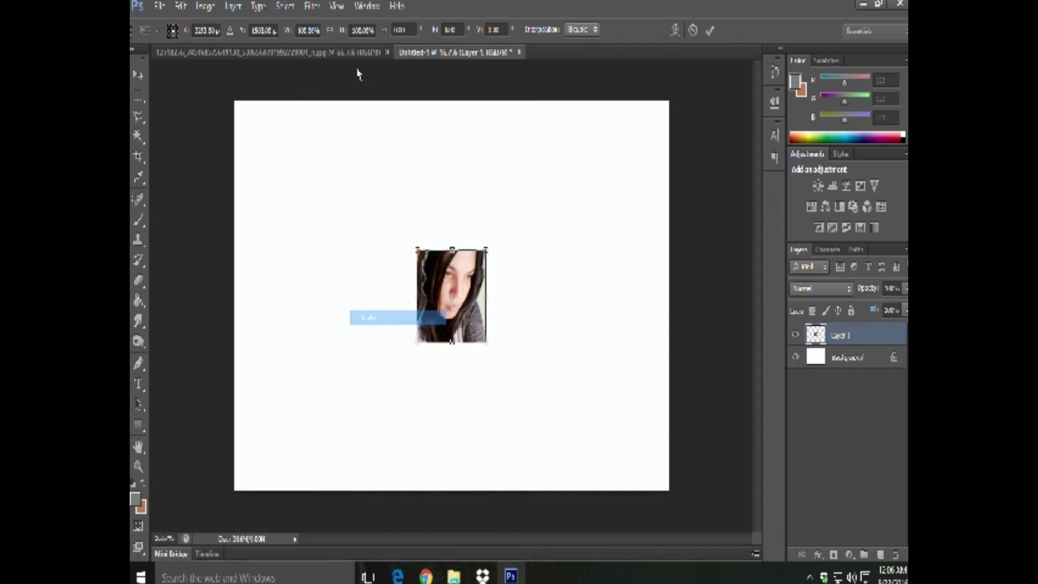
Step: Scale the portrait proportionally to about 424% and apply the transform
{"action": "left_click", "coordinate": [328, 31]}
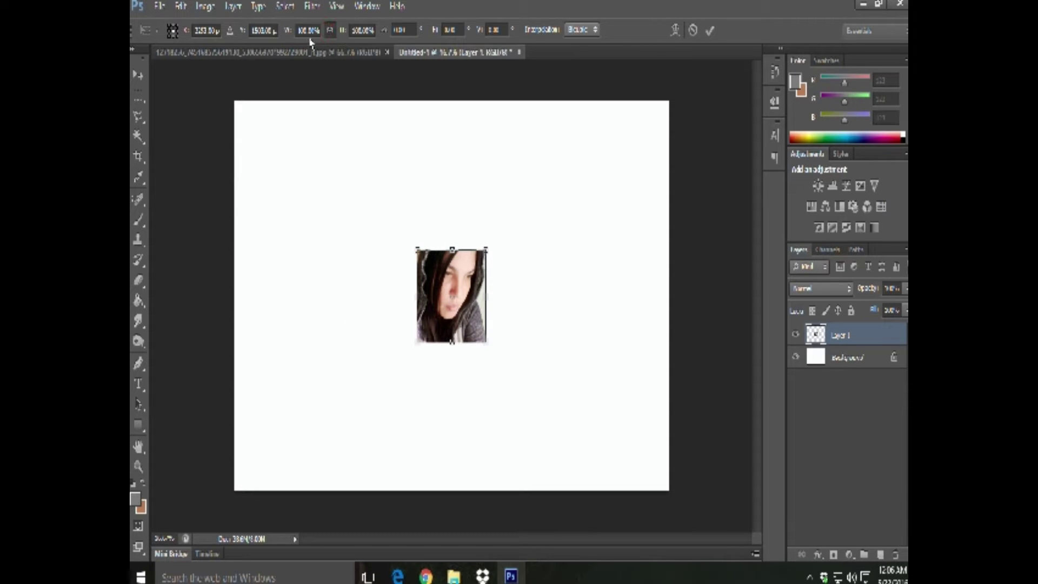
{"action": "left_click", "coordinate": [308, 30]}
{"action": "type", "text": "117"}
{"action": "key", "text": "Return"}
{"action": "key", "text": "Up"}
{"action": "key", "text": "Up"}
{"action": "key", "text": "Up"}
{"action": "key", "text": "Up"}
{"action": "key", "text": "Up"}
{"action": "key", "text": "Up"}
{"action": "key", "text": "Up"}
{"action": "key", "text": "Up"}
{"action": "key", "text": "Up"}
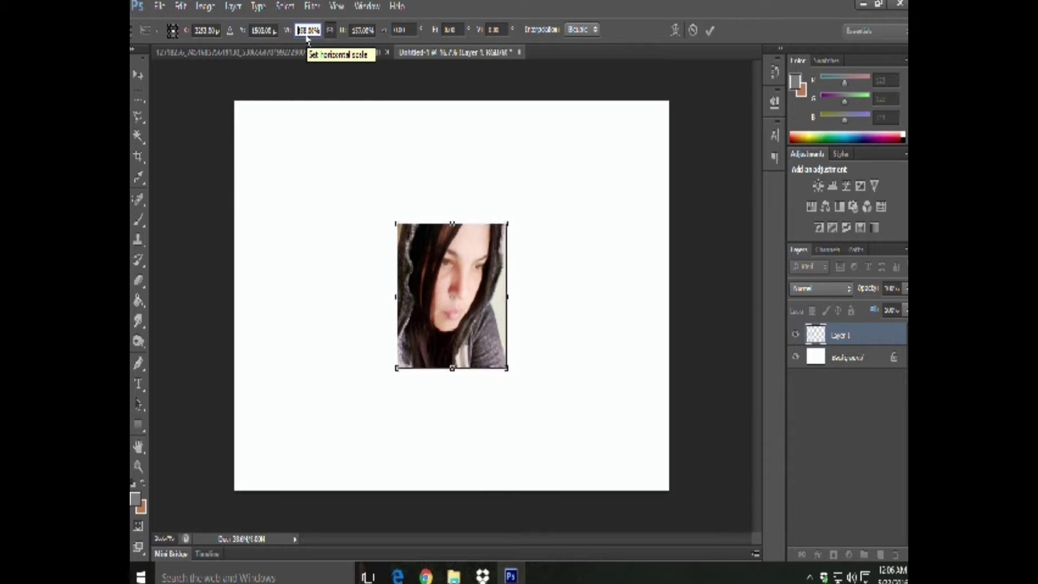
{"action": "key", "text": "Up"}
{"action": "key", "text": "Up"}
{"action": "key", "text": "Up"}
{"action": "key", "text": "Up"}
{"action": "key", "text": "Up"}
{"action": "key", "text": "Up"}
{"action": "key", "text": "Up"}
{"action": "key", "text": "Up"}
{"action": "key", "text": "Up"}
{"action": "key", "text": "Up"}
{"action": "key", "text": "Up"}
{"action": "key", "text": "Up"}
{"action": "key", "text": "Up"}
{"action": "key", "text": "Up"}
{"action": "key", "text": "Up"}
{"action": "key", "text": "Up"}
{"action": "key", "text": "Up"}
{"action": "key", "text": "Up"}
{"action": "key", "text": "Up"}
{"action": "key", "text": "Up"}
{"action": "key", "text": "Up"}
{"action": "key", "text": "Up"}
{"action": "key", "text": "Up"}
{"action": "key", "text": "Up"}
{"action": "key", "text": "Up"}
{"action": "key", "text": "Up"}
{"action": "key", "text": "Up"}
{"action": "key", "text": "Up"}
{"action": "key", "text": "Up"}
{"action": "key", "text": "Up"}
{"action": "key", "text": "Up"}
{"action": "key", "text": "Up"}
{"action": "key", "text": "Up"}
{"action": "key", "text": "Up"}
{"action": "key", "text": "Up"}
{"action": "key", "text": "Up"}
{"action": "key", "text": "Up"}
{"action": "key", "text": "Up"}
{"action": "key", "text": "Up"}
{"action": "key", "text": "Up"}
{"action": "key", "text": "Up"}
{"action": "key", "text": "Up"}
{"action": "key", "text": "Up"}
{"action": "key", "text": "Up"}
{"action": "key", "text": "Up"}
{"action": "key", "text": "Up"}
{"action": "key", "text": "Up"}
{"action": "key", "text": "Up"}
{"action": "key", "text": "Up"}
{"action": "key", "text": "Up"}
{"action": "key", "text": "Up"}
{"action": "key", "text": "Down"}
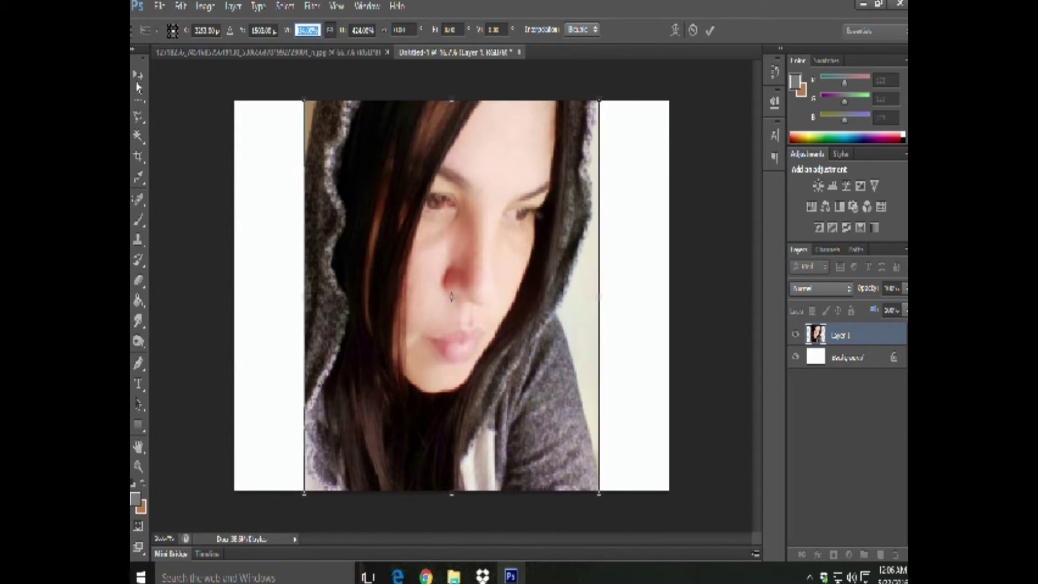
{"action": "left_click", "coordinate": [138, 74]}
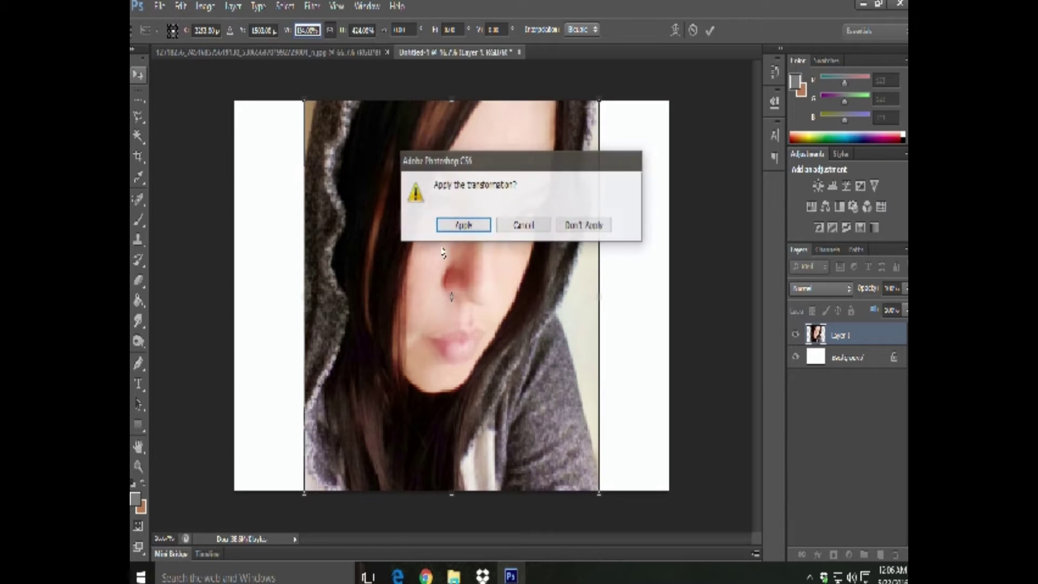
{"action": "left_click", "coordinate": [476, 227]}
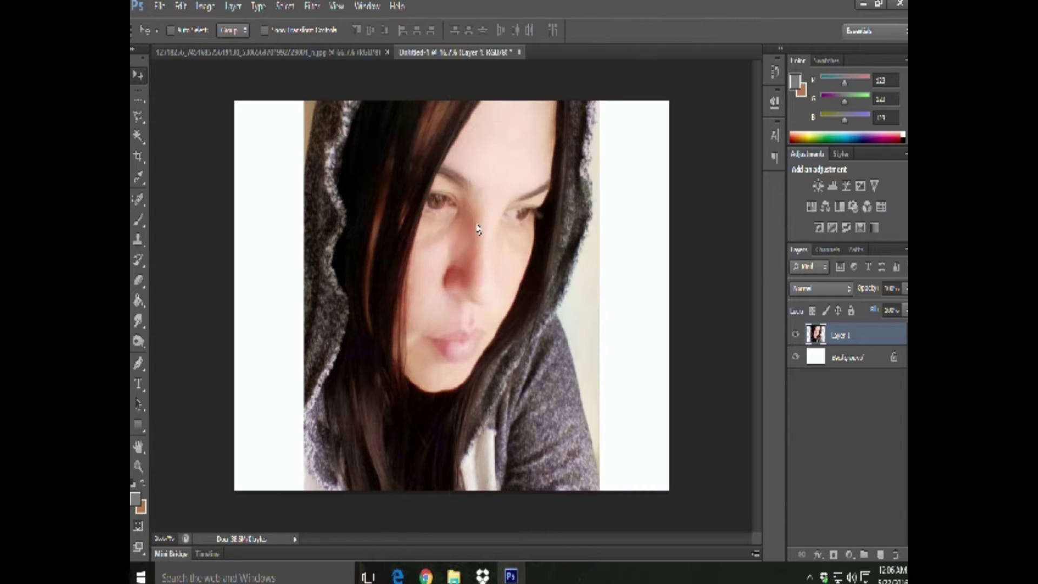
Step: Add a layer mask to Layer 1 and set up a large, soft black brush
{"action": "left_click", "coordinate": [834, 555]}
{"action": "left_click", "coordinate": [138, 218]}
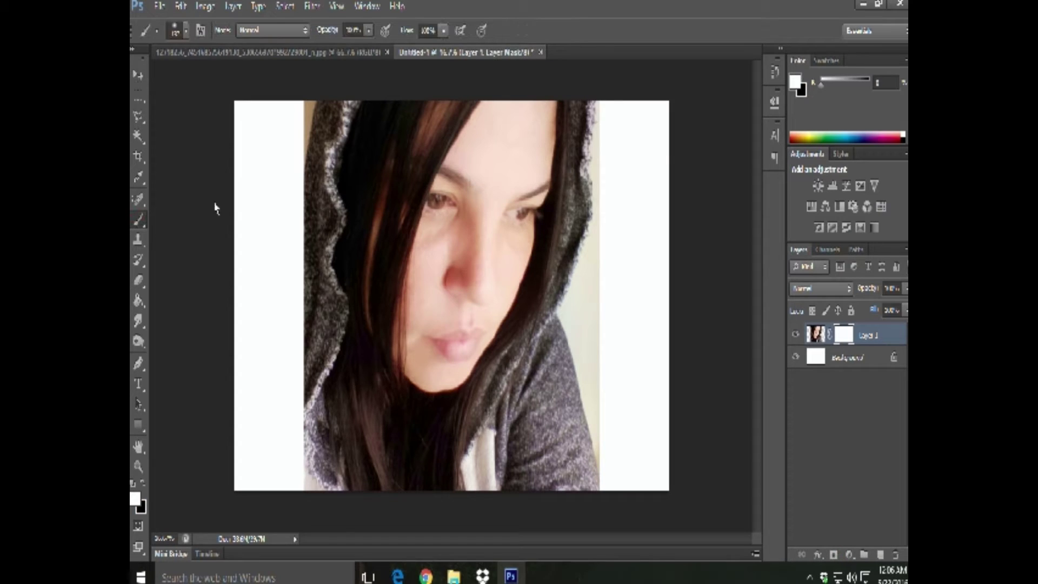
{"action": "left_click", "coordinate": [143, 483]}
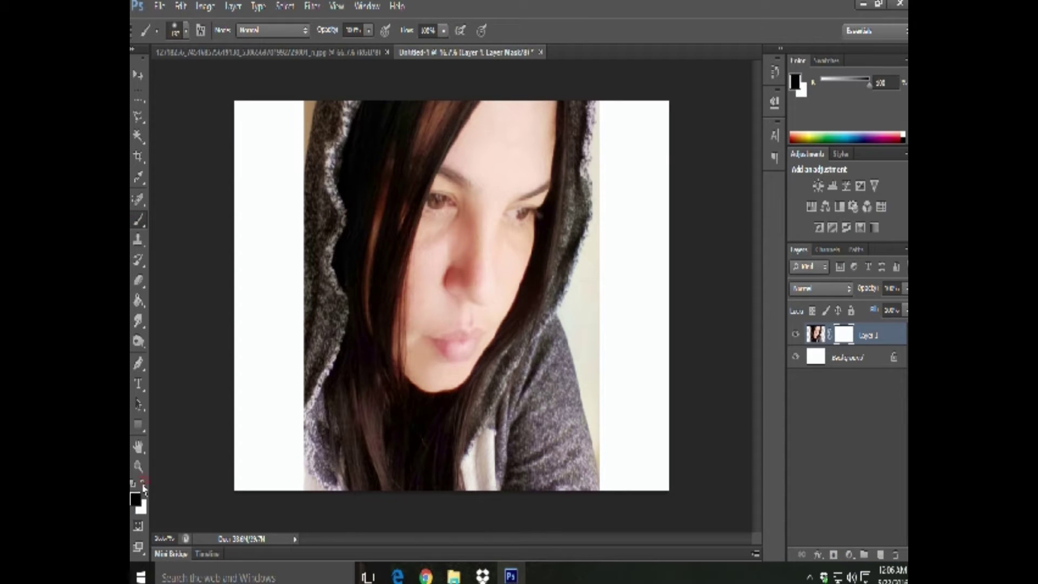
{"action": "left_click", "coordinate": [185, 30]}
{"action": "left_click_drag", "start_coordinate": [186, 80], "coordinate": [239, 80]}
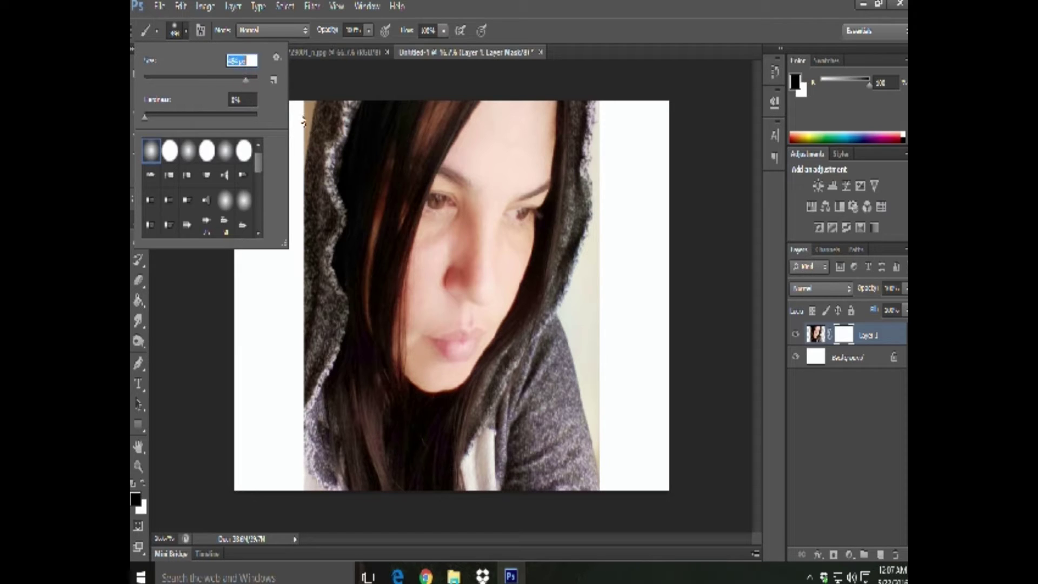
{"action": "left_click", "coordinate": [251, 80]}
{"action": "left_click_drag", "start_coordinate": [250, 81], "coordinate": [245, 82]}
{"action": "key", "text": "Return"}
Step: Paint the mask along the hood and sweater edges so they fade into white
{"action": "mouse_move", "coordinate": [321, 130]}
{"action": "left_mouse_down"}
{"action": "mouse_move", "coordinate": [261, 126]}
{"action": "mouse_move", "coordinate": [301, 95]}
{"action": "mouse_move", "coordinate": [264, 193]}
{"action": "mouse_move", "coordinate": [274, 157]}
{"action": "mouse_move", "coordinate": [273, 257]}
{"action": "mouse_move", "coordinate": [281, 153]}
{"action": "mouse_move", "coordinate": [289, 254]}
{"action": "mouse_move", "coordinate": [266, 364]}
{"action": "mouse_move", "coordinate": [283, 239]}
{"action": "mouse_move", "coordinate": [263, 362]}
{"action": "mouse_move", "coordinate": [269, 376]}
{"action": "mouse_move", "coordinate": [276, 356]}
{"action": "mouse_move", "coordinate": [285, 407]}
{"action": "mouse_move", "coordinate": [273, 366]}
{"action": "mouse_move", "coordinate": [272, 493]}
{"action": "left_mouse_up"}
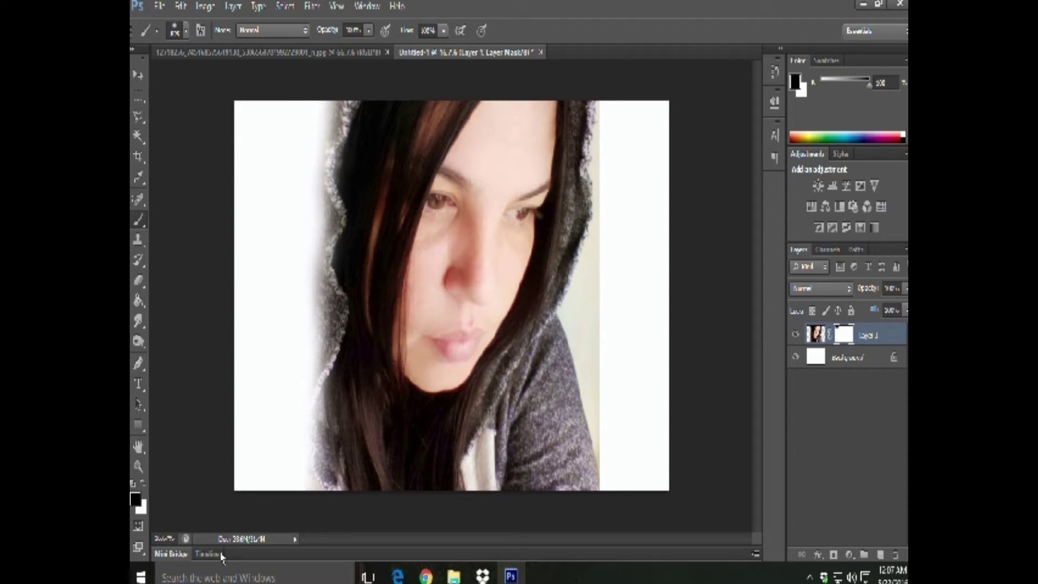
{"action": "mouse_move", "coordinate": [613, 495]}
{"action": "left_mouse_down"}
{"action": "mouse_move", "coordinate": [631, 319]}
{"action": "mouse_move", "coordinate": [621, 317]}
{"action": "left_mouse_up"}
{"action": "mouse_move", "coordinate": [628, 262]}
{"action": "left_mouse_down"}
{"action": "mouse_move", "coordinate": [627, 88]}
{"action": "mouse_move", "coordinate": [625, 312]}
{"action": "mouse_move", "coordinate": [630, 102]}
{"action": "mouse_move", "coordinate": [639, 385]}
{"action": "left_mouse_up"}
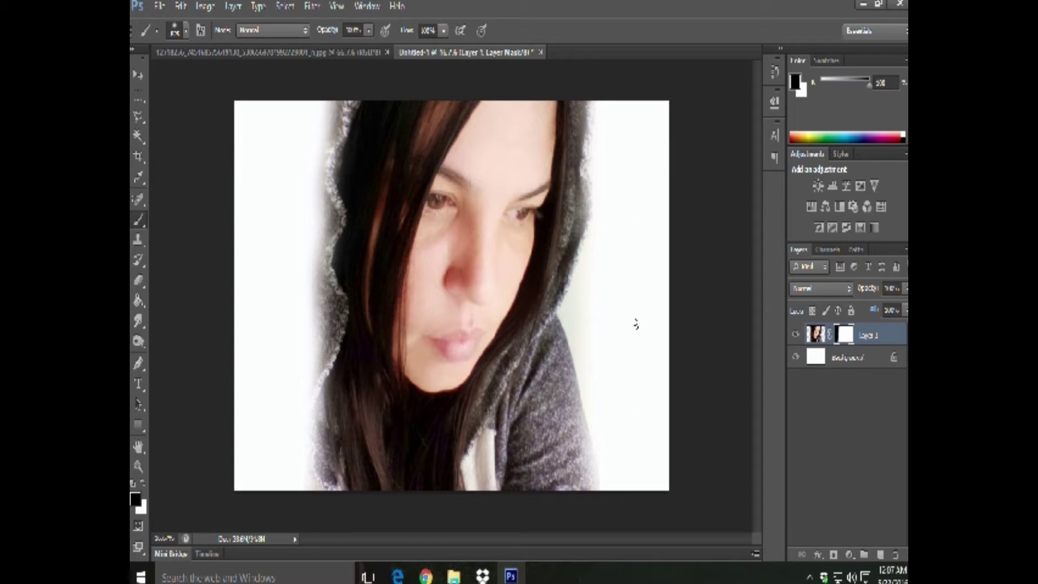
{"action": "mouse_move", "coordinate": [616, 323]}
{"action": "left_mouse_down"}
{"action": "mouse_move", "coordinate": [629, 278]}
{"action": "mouse_move", "coordinate": [610, 340]}
{"action": "left_mouse_up"}
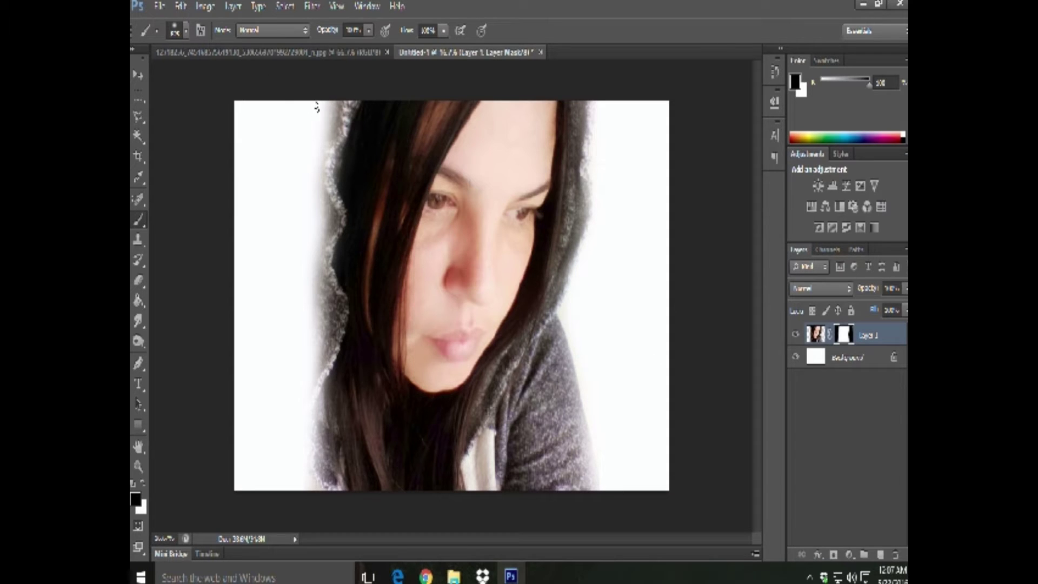
{"action": "mouse_move", "coordinate": [301, 92]}
{"action": "left_mouse_down"}
{"action": "mouse_move", "coordinate": [262, 99]}
{"action": "mouse_move", "coordinate": [225, 208]}
{"action": "left_mouse_up"}
{"action": "left_click_drag", "start_coordinate": [302, 221], "coordinate": [165, 270]}
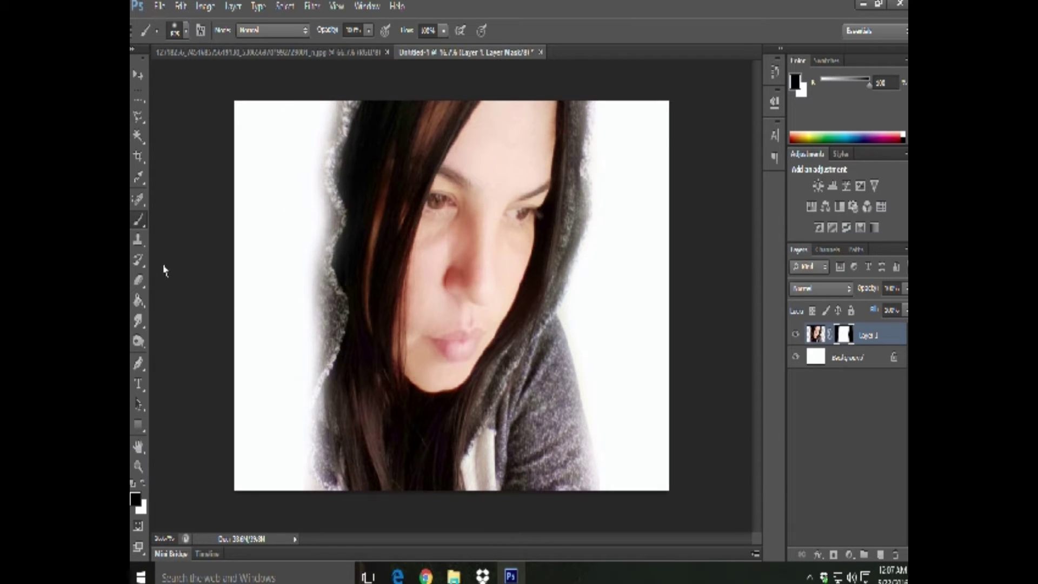
{"action": "left_click_drag", "start_coordinate": [304, 331], "coordinate": [282, 324]}
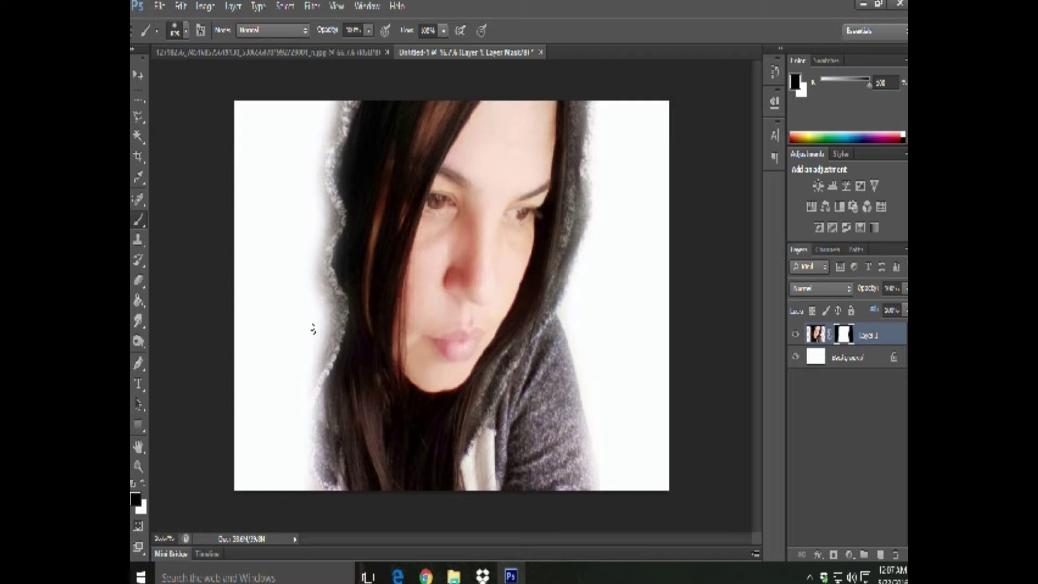
{"action": "left_click_drag", "start_coordinate": [313, 329], "coordinate": [131, 444]}
{"action": "left_click_drag", "start_coordinate": [258, 220], "coordinate": [282, 116]}
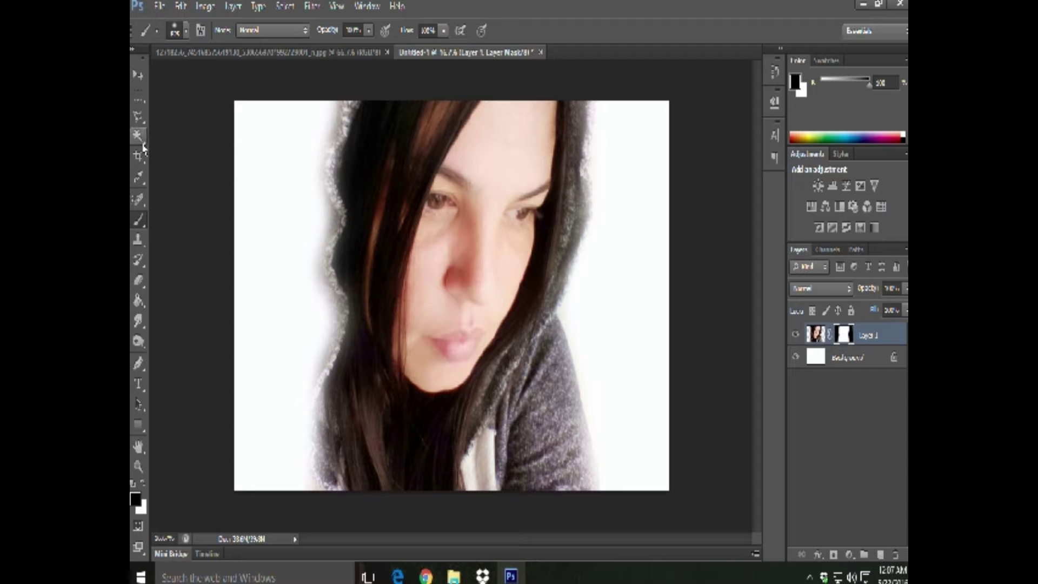
{"action": "left_click", "coordinate": [144, 79]}
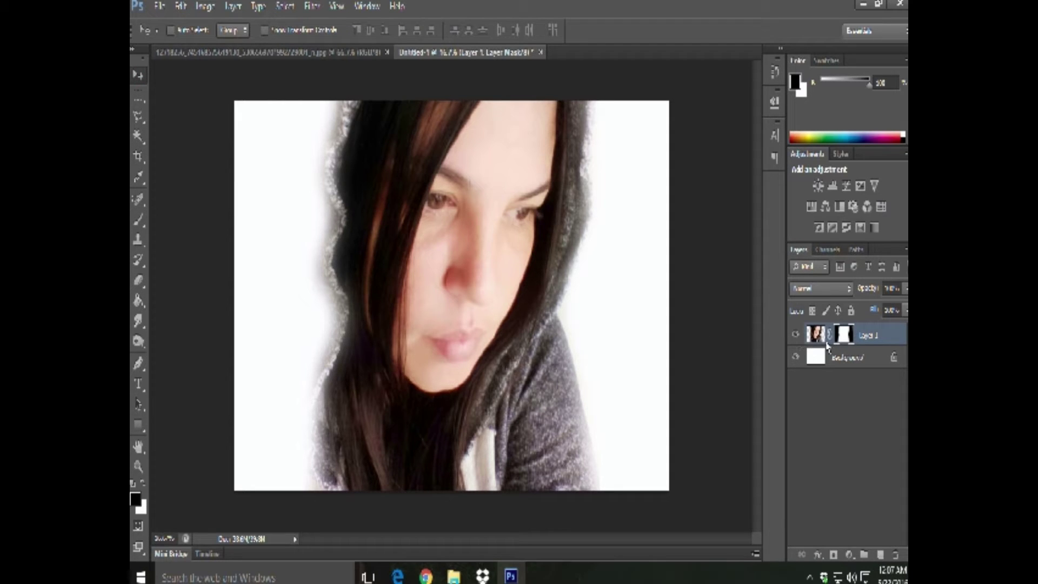
Step: Apply Layer 1's mask, duplicate it as Layer 1 copy, and hide the original
{"action": "left_click", "coordinate": [817, 337]}
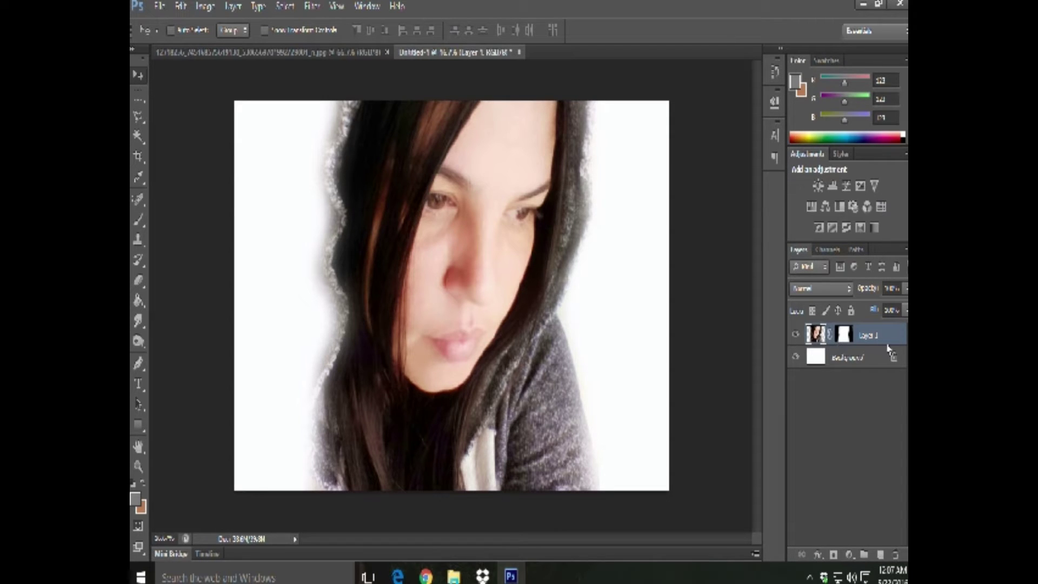
{"action": "right_click", "coordinate": [843, 338]}
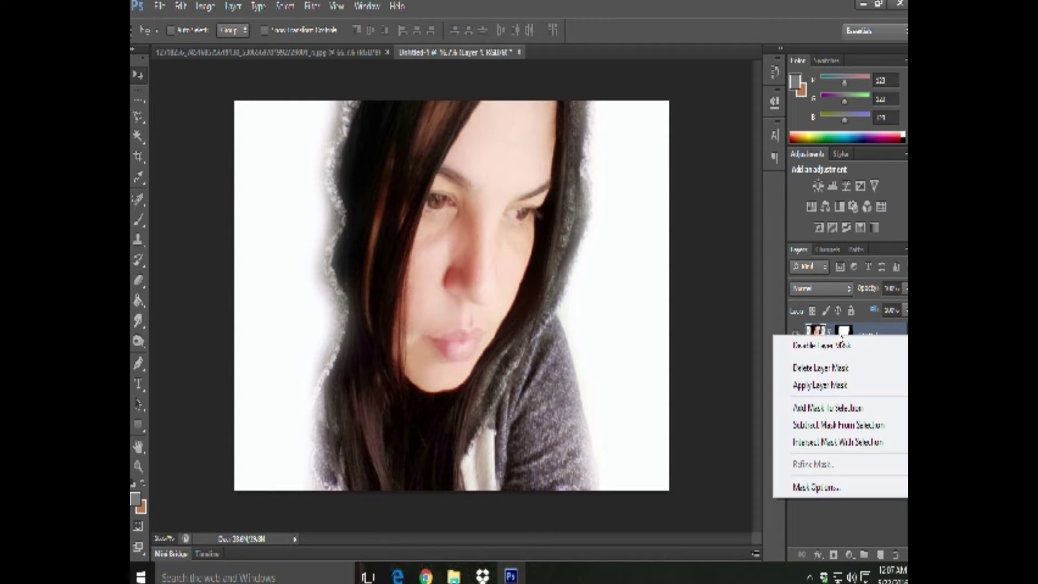
{"action": "left_click", "coordinate": [827, 387]}
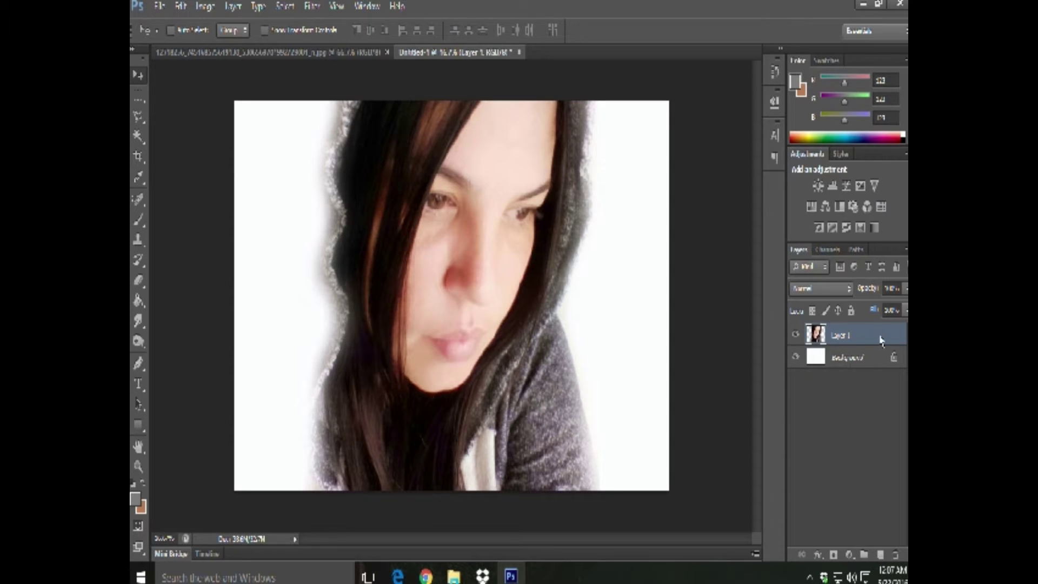
{"action": "right_click", "coordinate": [875, 339]}
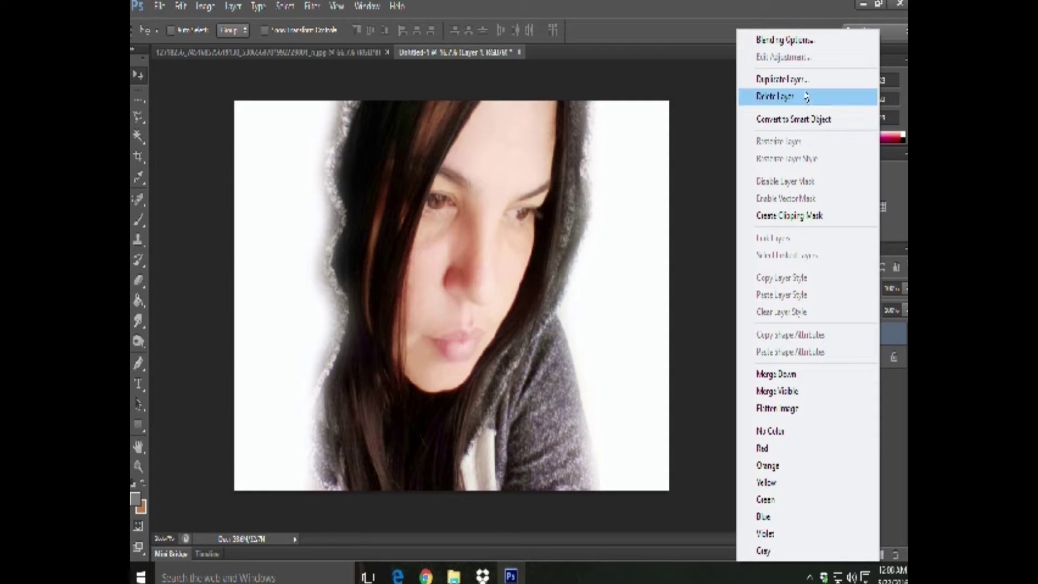
{"action": "left_click", "coordinate": [795, 79]}
{"action": "left_click", "coordinate": [621, 169]}
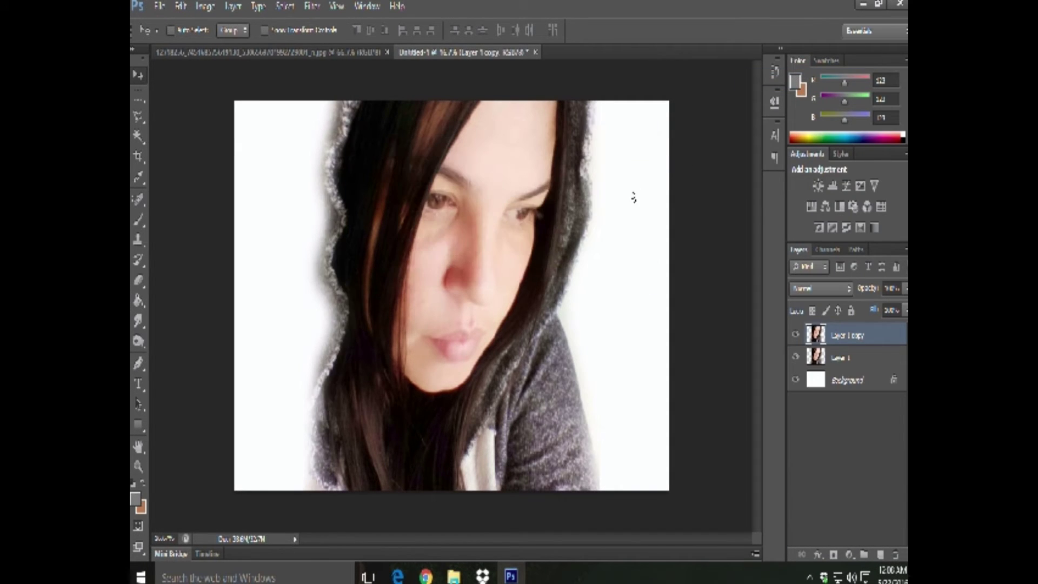
{"action": "left_click", "coordinate": [794, 357]}
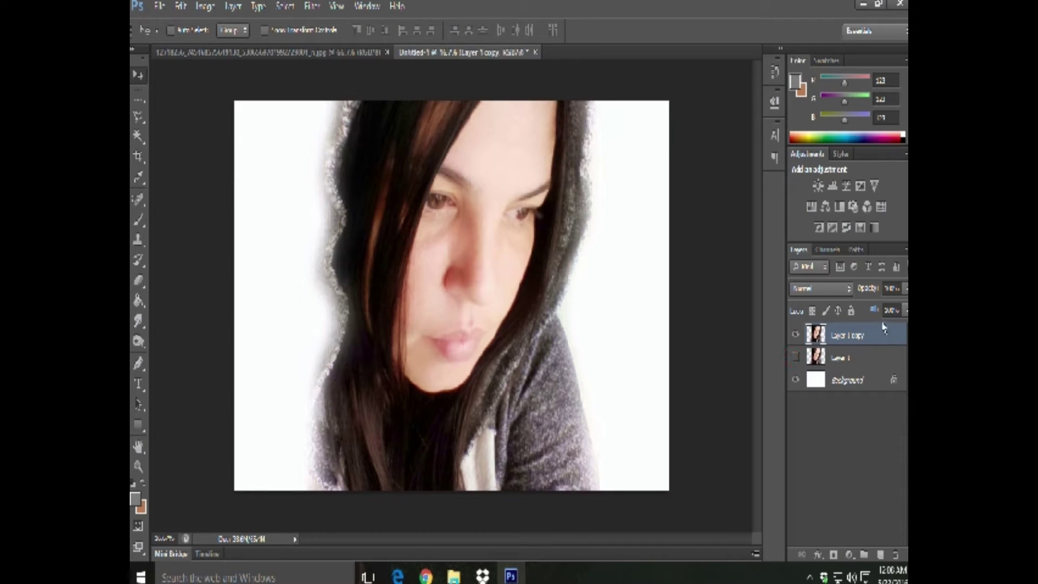
{"action": "left_click", "coordinate": [234, 6]}
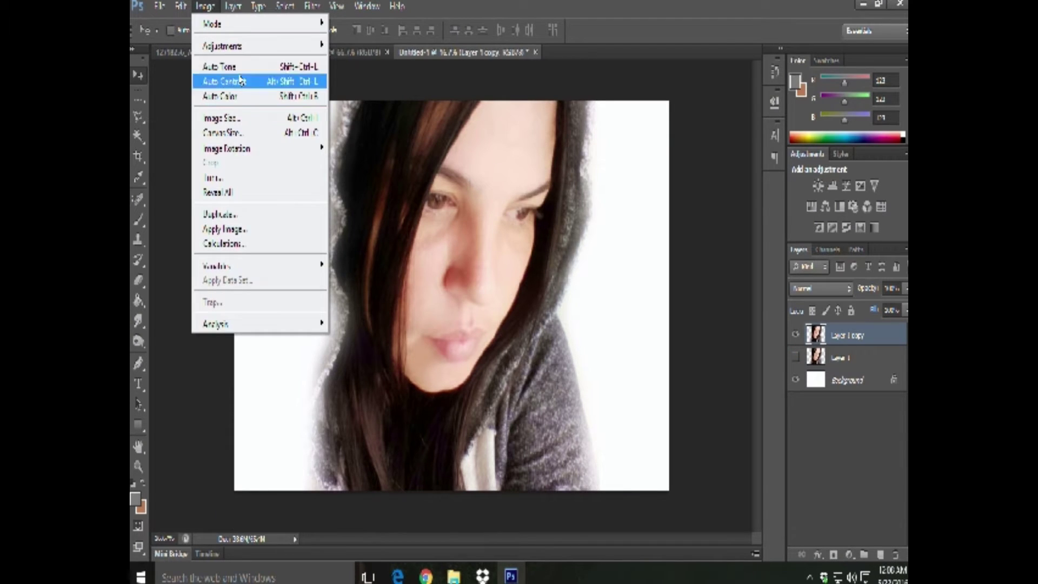
{"action": "mouse_move", "coordinate": [243, 46]}
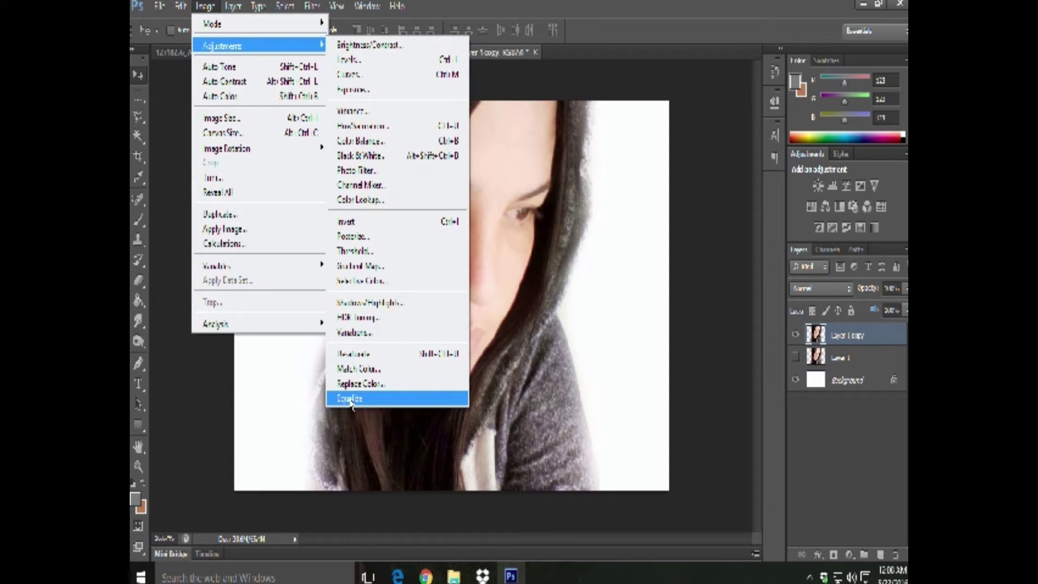
Step: Try a Threshold adjustment on Layer 1 copy, then cancel it
{"action": "left_click", "coordinate": [357, 251]}
{"action": "mouse_move", "coordinate": [644, 252]}
{"action": "left_mouse_down"}
{"action": "mouse_move", "coordinate": [694, 253]}
{"action": "mouse_move", "coordinate": [650, 260]}
{"action": "left_mouse_up"}
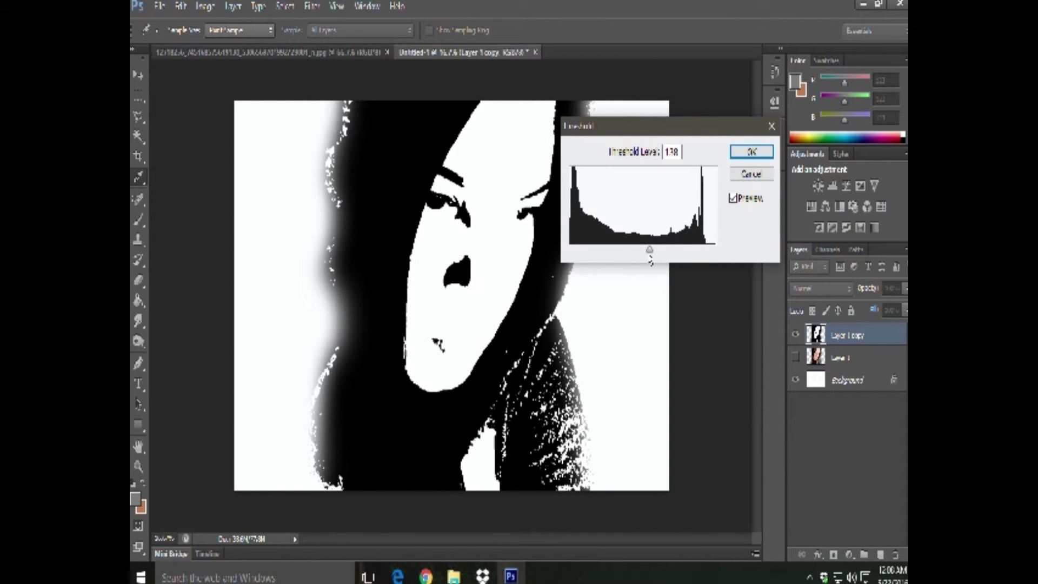
{"action": "left_click", "coordinate": [759, 177]}
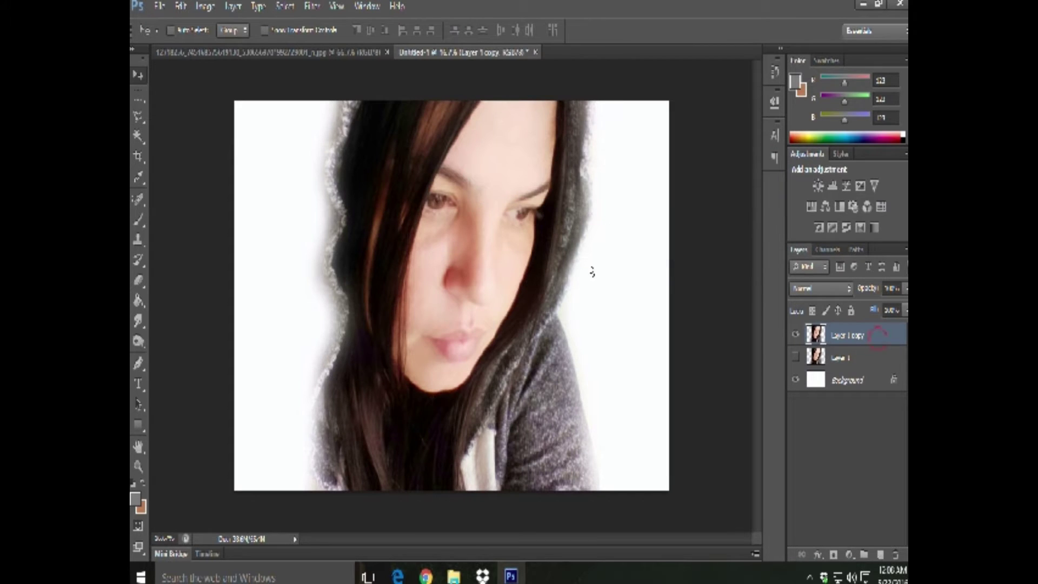
{"action": "left_click", "coordinate": [312, 6]}
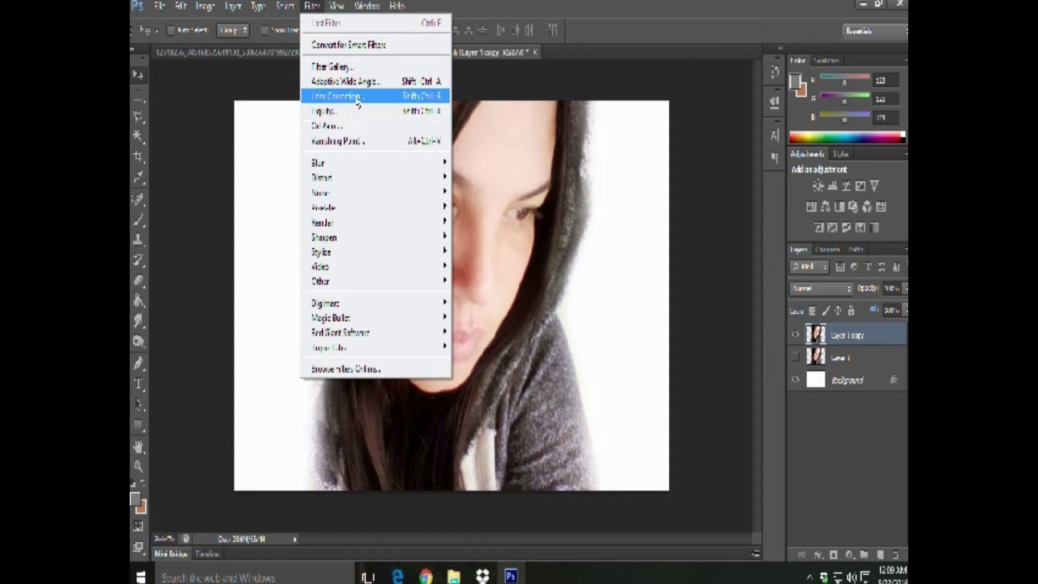
Step: Preview Paint Daubs in the Filter Gallery, then close it without applying
{"action": "left_click", "coordinate": [333, 67]}
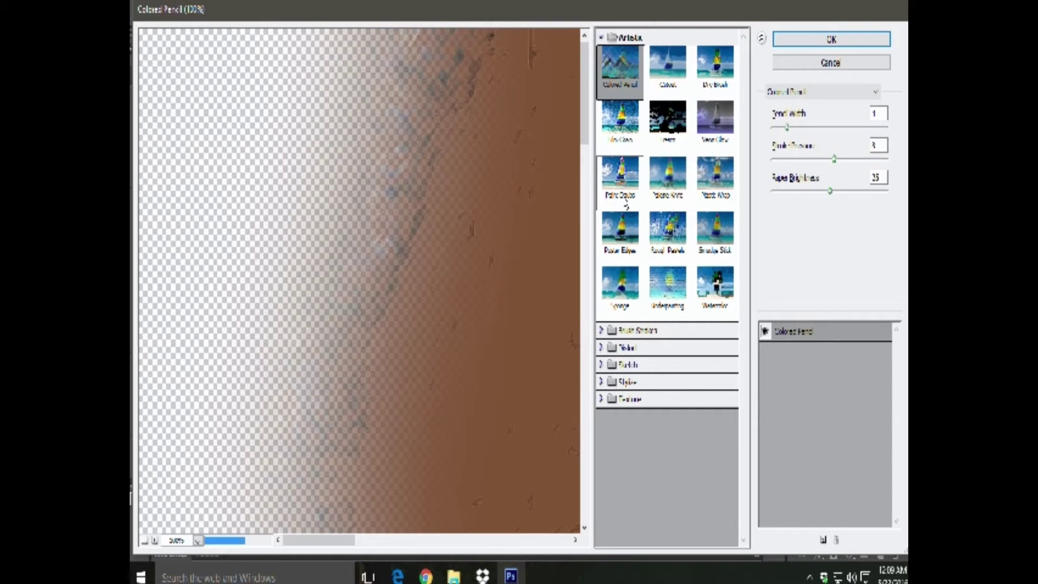
{"action": "left_click", "coordinate": [621, 198]}
{"action": "left_click", "coordinate": [845, 61]}
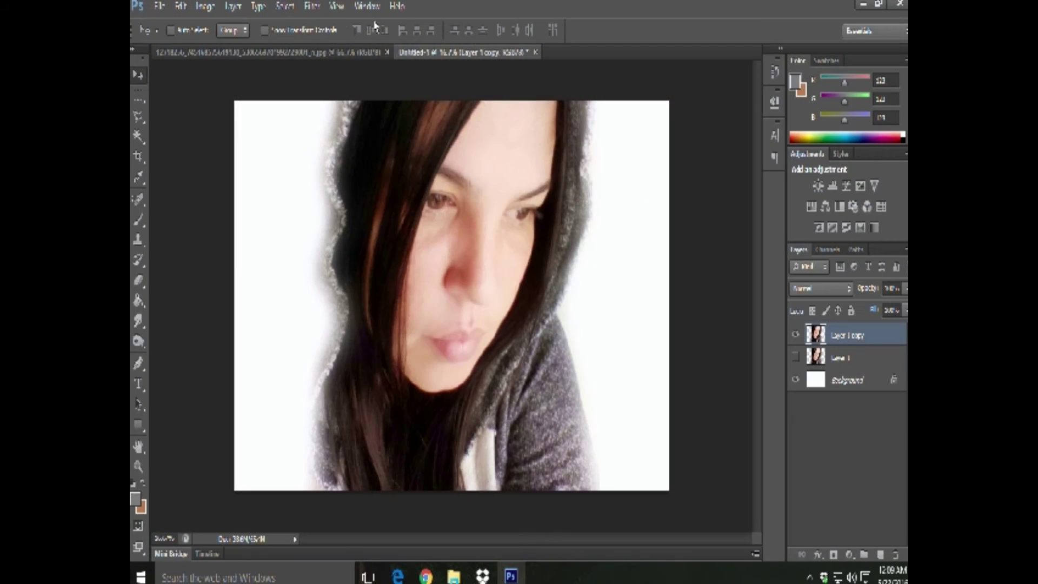
Step: Browse the Texture, Stylize and Sketch filters in the gallery and cancel without applying
{"action": "left_click", "coordinate": [312, 6]}
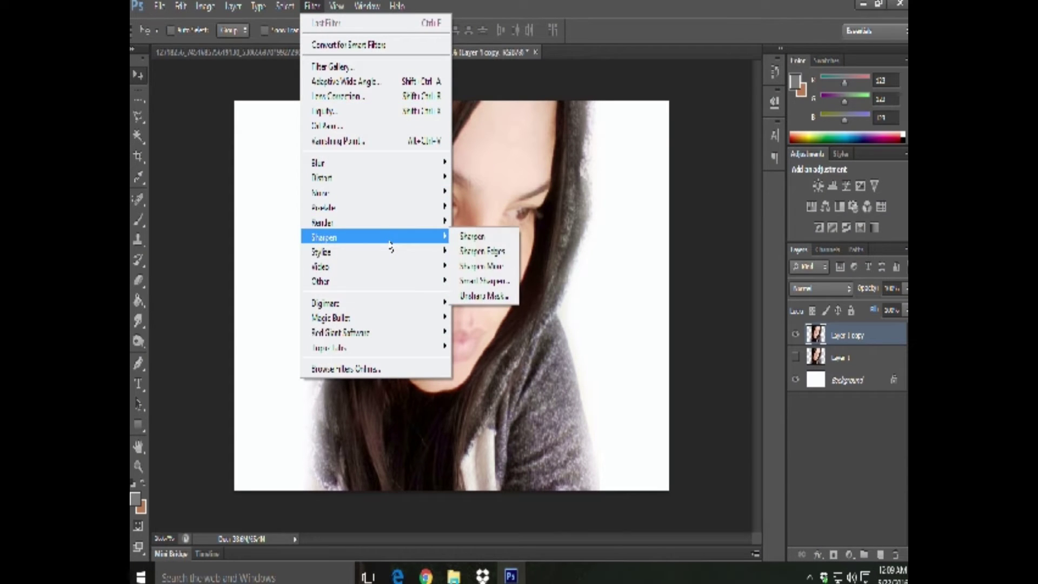
{"action": "mouse_move", "coordinate": [373, 266]}
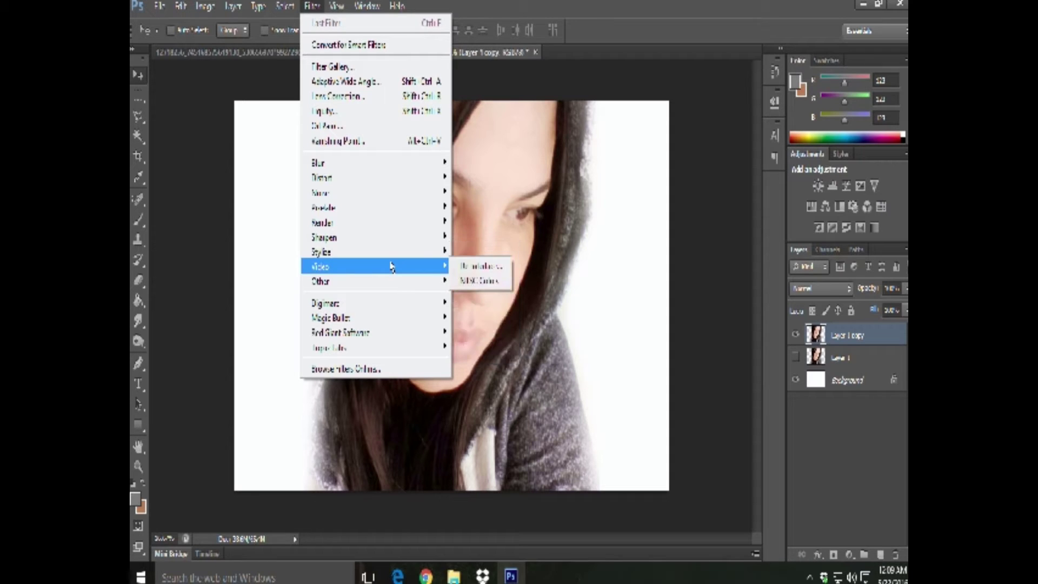
{"action": "left_click", "coordinate": [340, 66]}
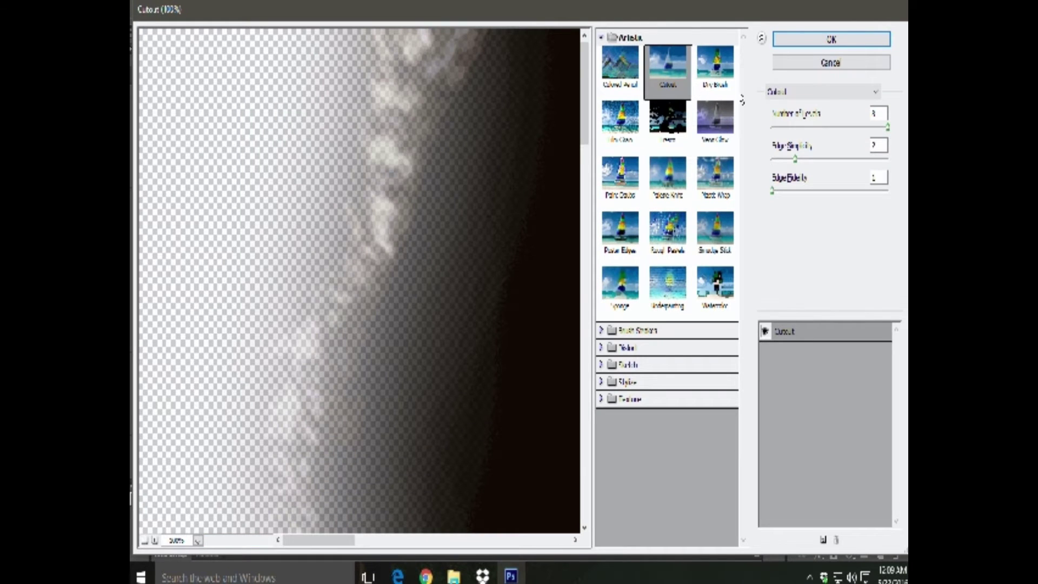
{"action": "left_click", "coordinate": [651, 399]}
{"action": "left_click", "coordinate": [658, 383]}
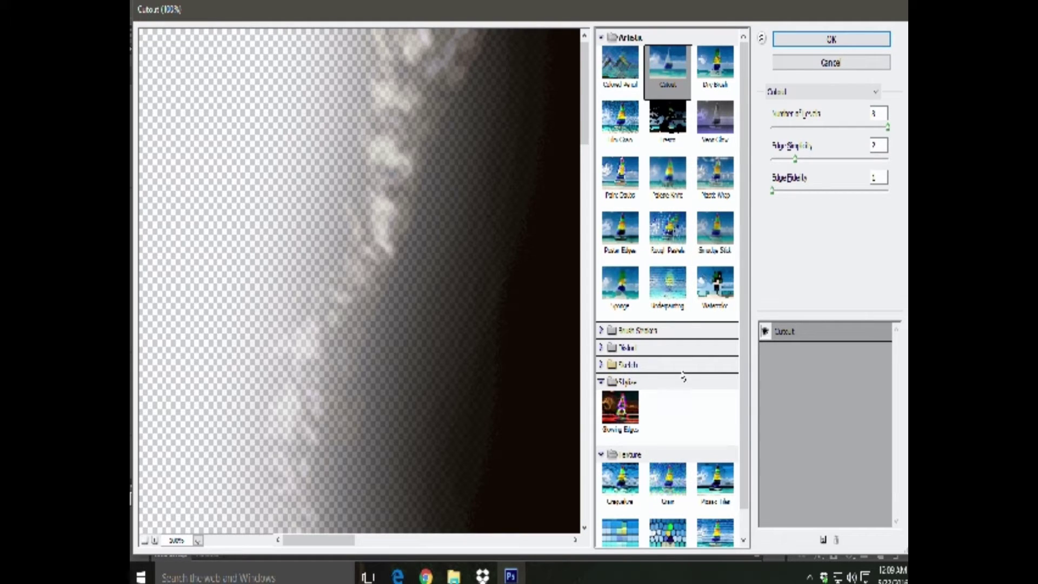
{"action": "left_click", "coordinate": [676, 365]}
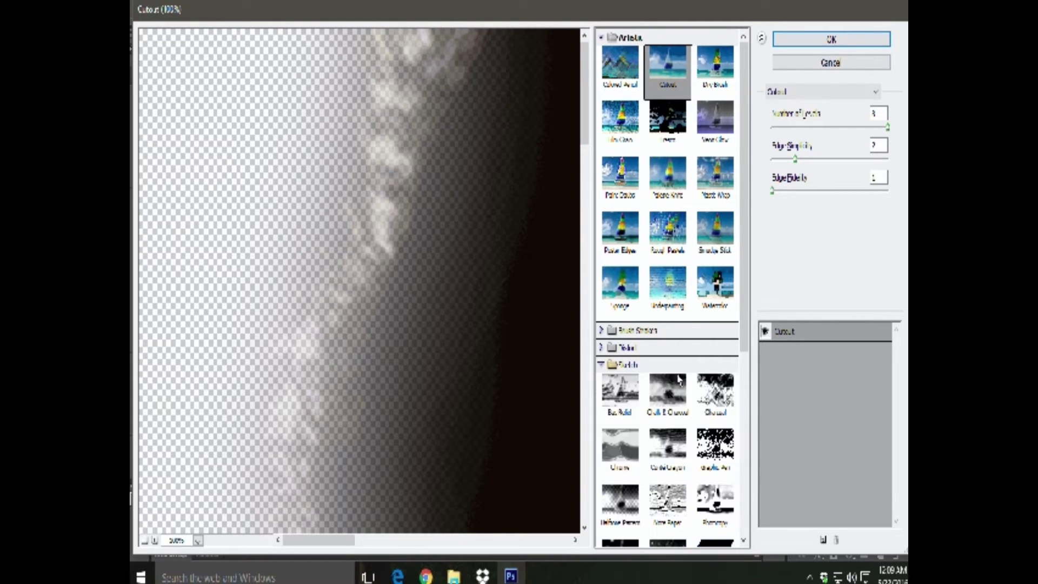
{"action": "scroll", "coordinate": [708, 400], "scroll_direction": "down", "scroll_amount": 1}
{"action": "scroll", "coordinate": [725, 414], "scroll_direction": "down", "scroll_amount": 1}
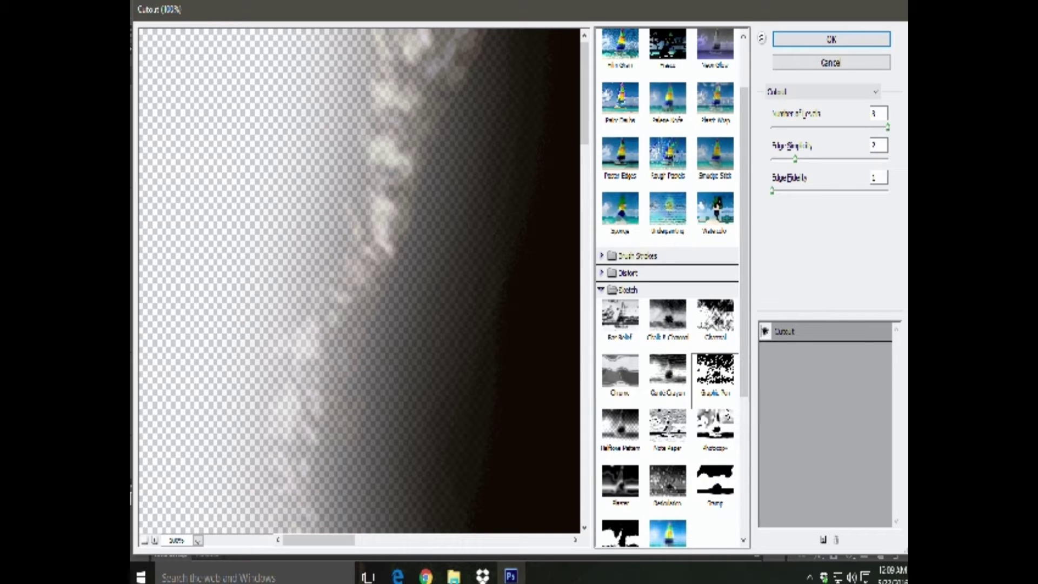
{"action": "scroll", "coordinate": [727, 416], "scroll_direction": "down", "scroll_amount": 1}
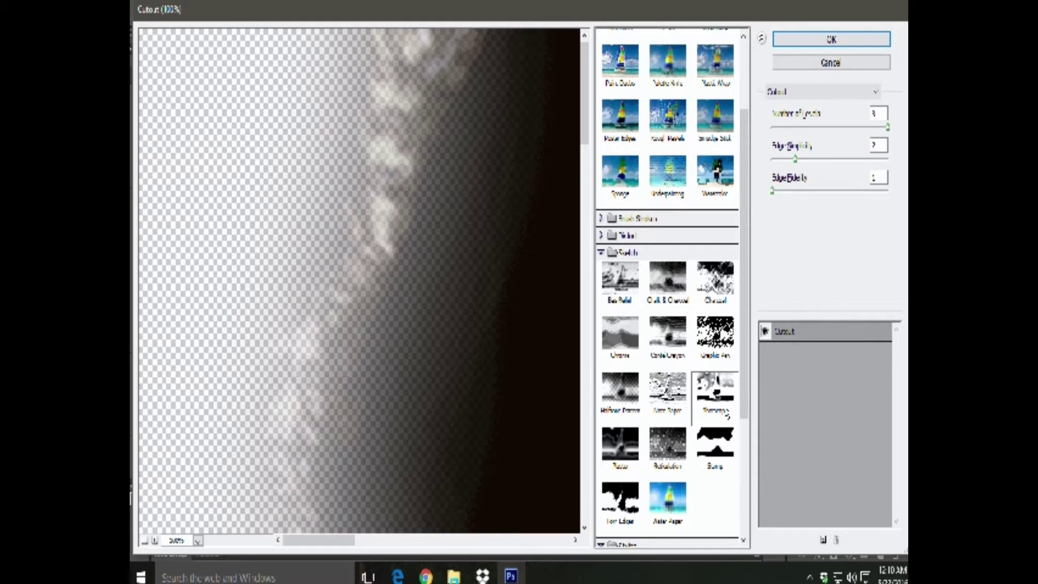
{"action": "scroll", "coordinate": [727, 414], "scroll_direction": "down", "scroll_amount": 3}
{"action": "scroll", "coordinate": [727, 414], "scroll_direction": "up", "scroll_amount": 1}
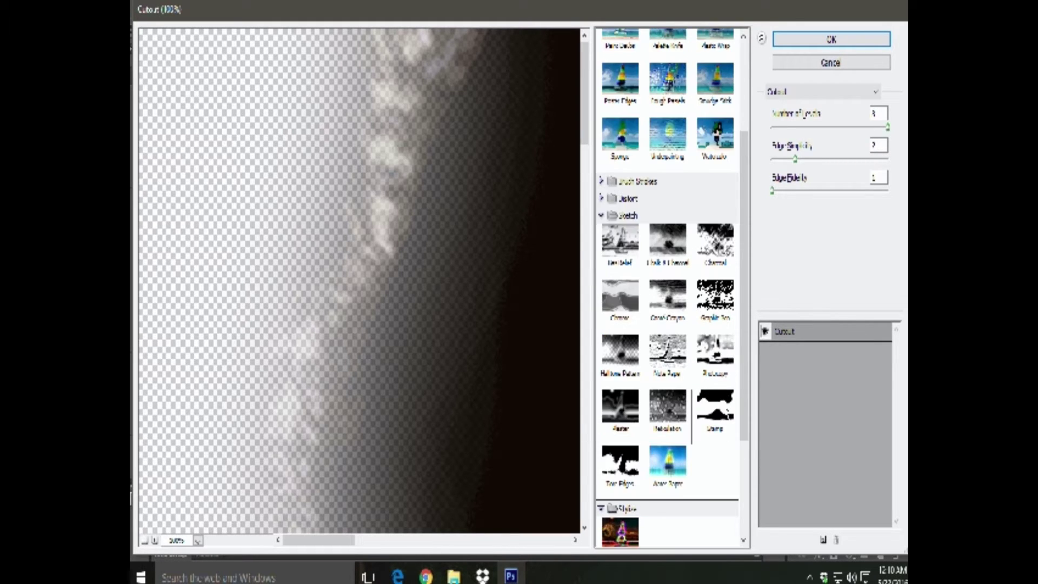
{"action": "scroll", "coordinate": [727, 414], "scroll_direction": "up", "scroll_amount": 2}
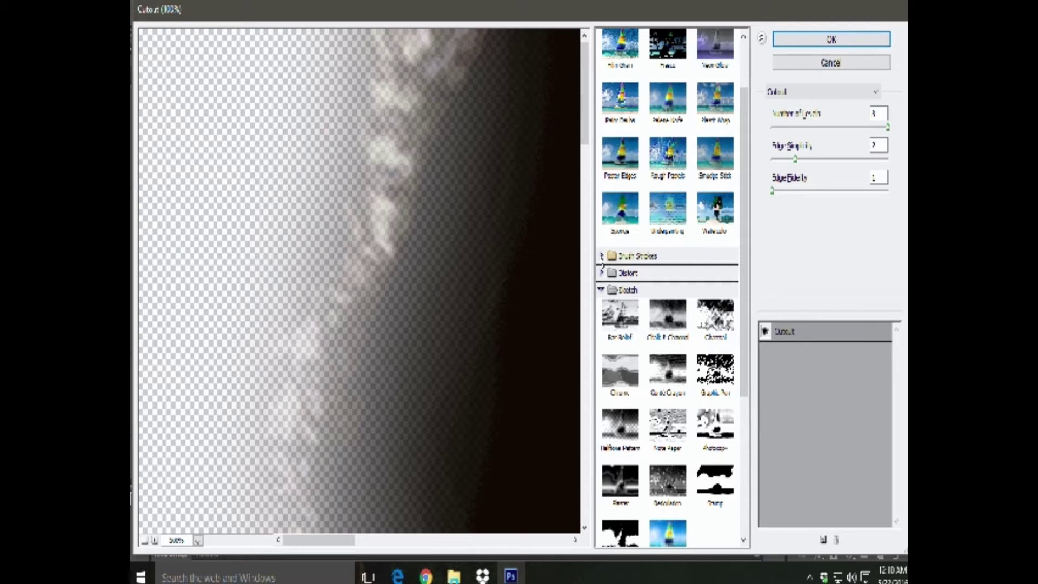
{"action": "scroll", "coordinate": [674, 363], "scroll_direction": "up", "scroll_amount": 2}
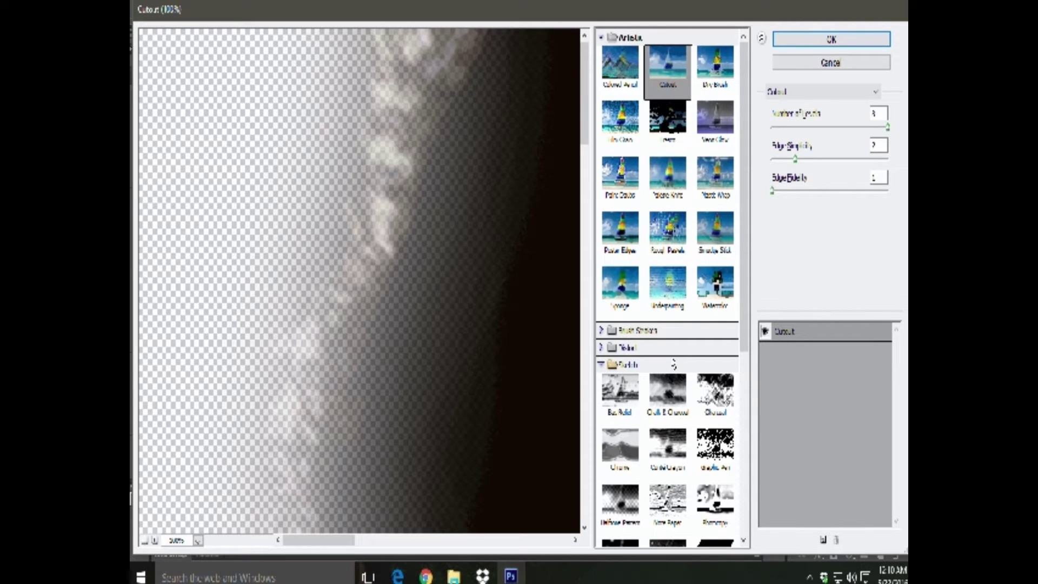
{"action": "left_click", "coordinate": [831, 40]}
{"action": "left_click", "coordinate": [212, 6]}
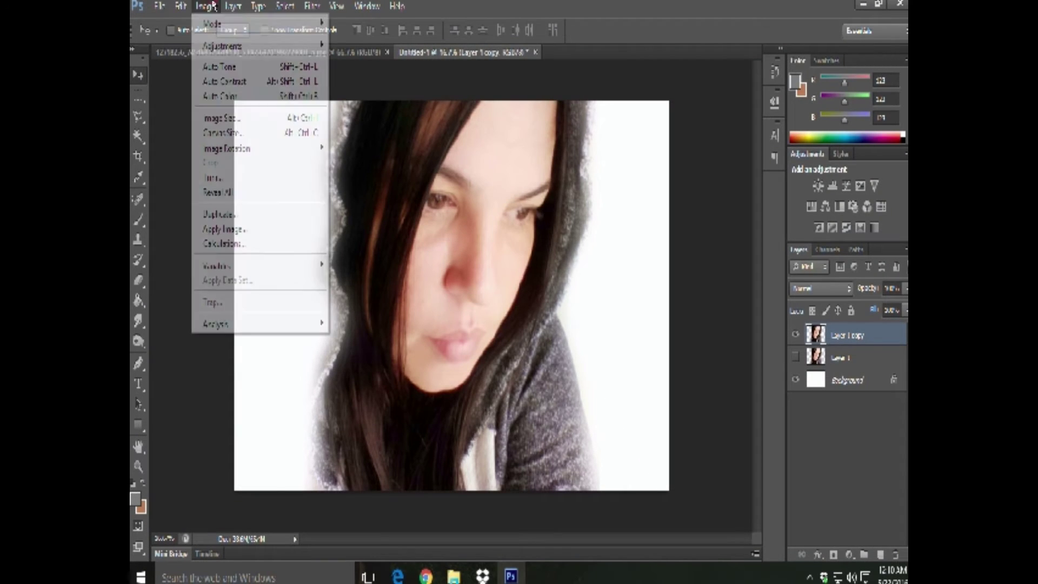
{"action": "mouse_move", "coordinate": [243, 46]}
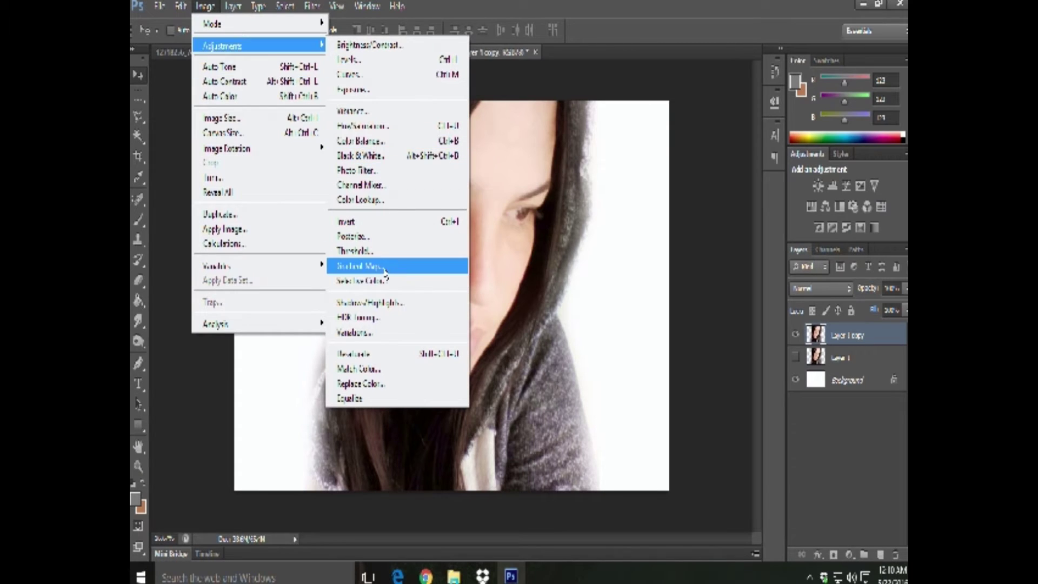
Step: Make the portrait black and white, then preview Cutout, Dry Brush, Film Grain, Neon Glow and Plastic Wrap
{"action": "left_click", "coordinate": [383, 354]}
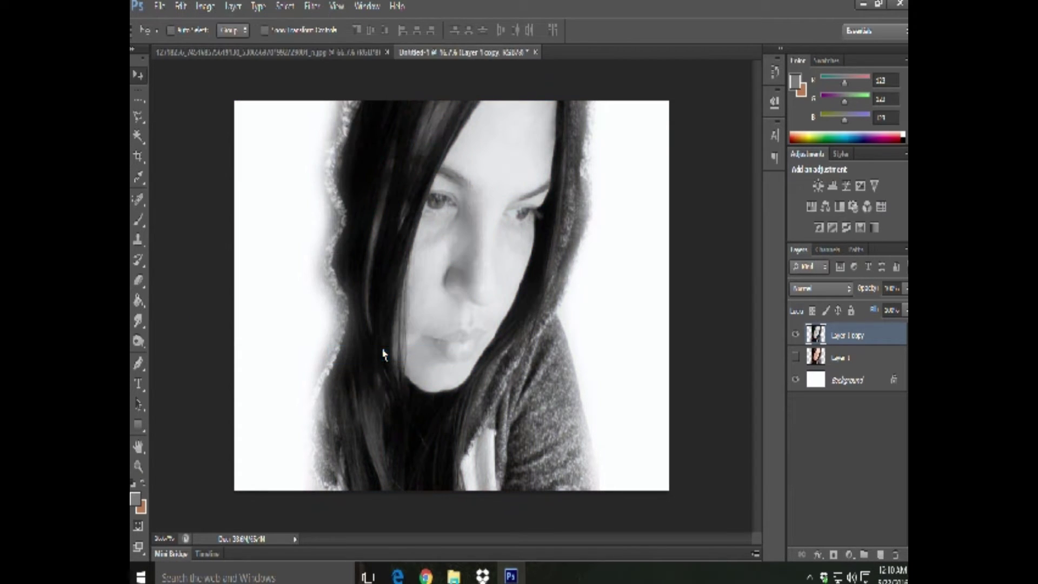
{"action": "left_click", "coordinate": [285, 6]}
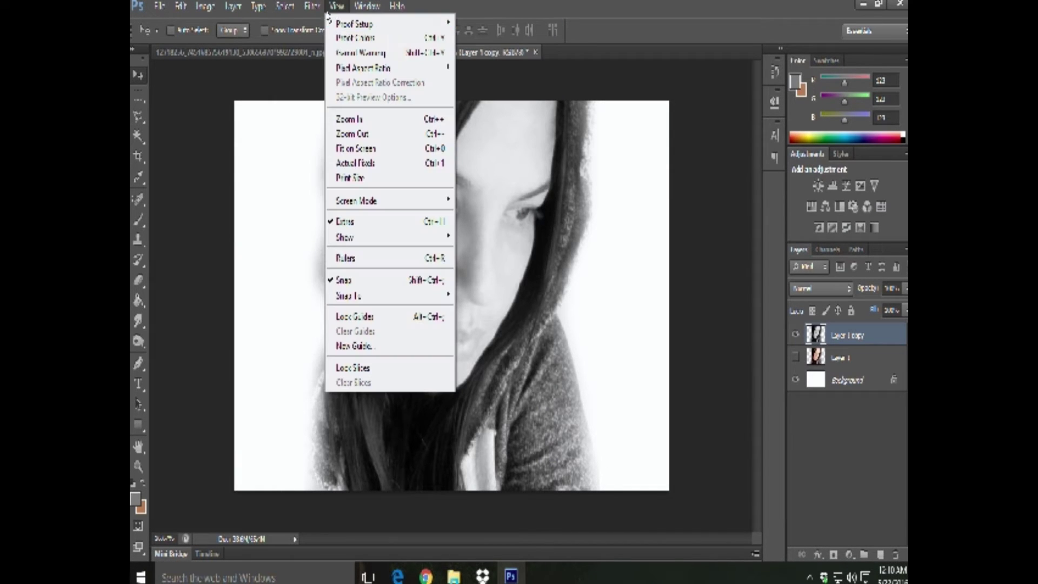
{"action": "left_click", "coordinate": [351, 65]}
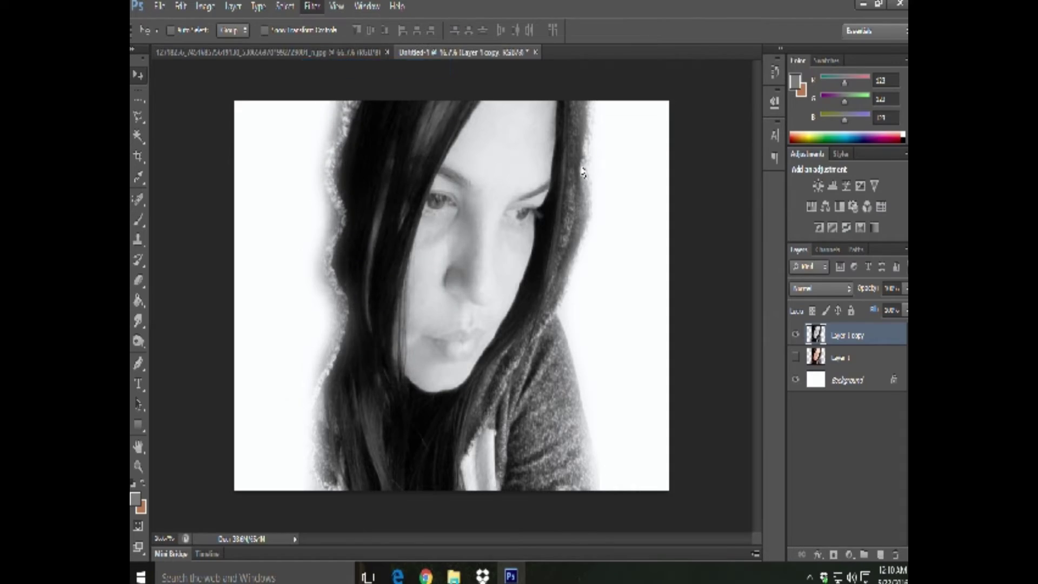
{"action": "left_click", "coordinate": [620, 65]}
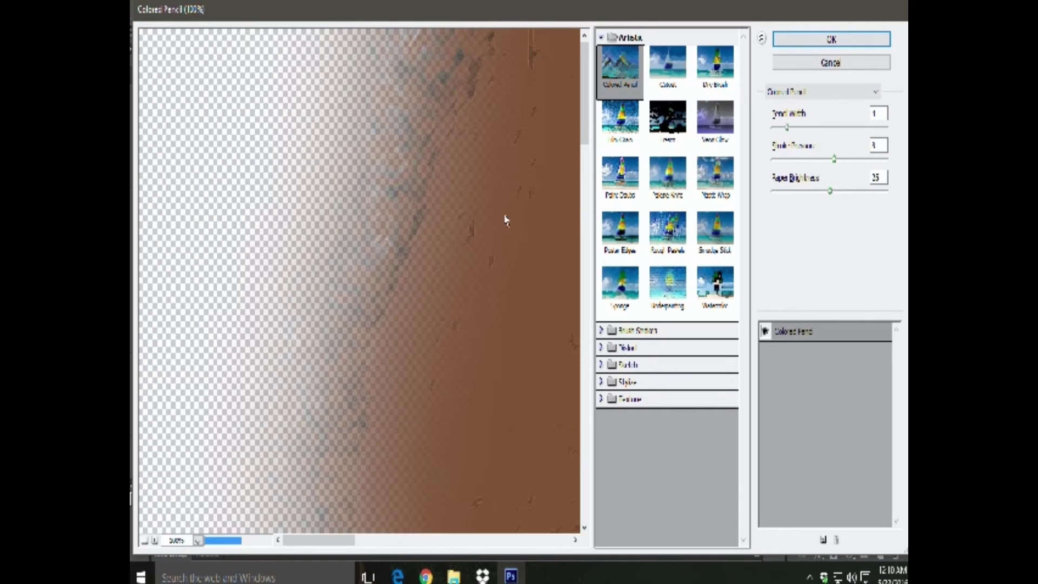
{"action": "left_click", "coordinate": [145, 540]}
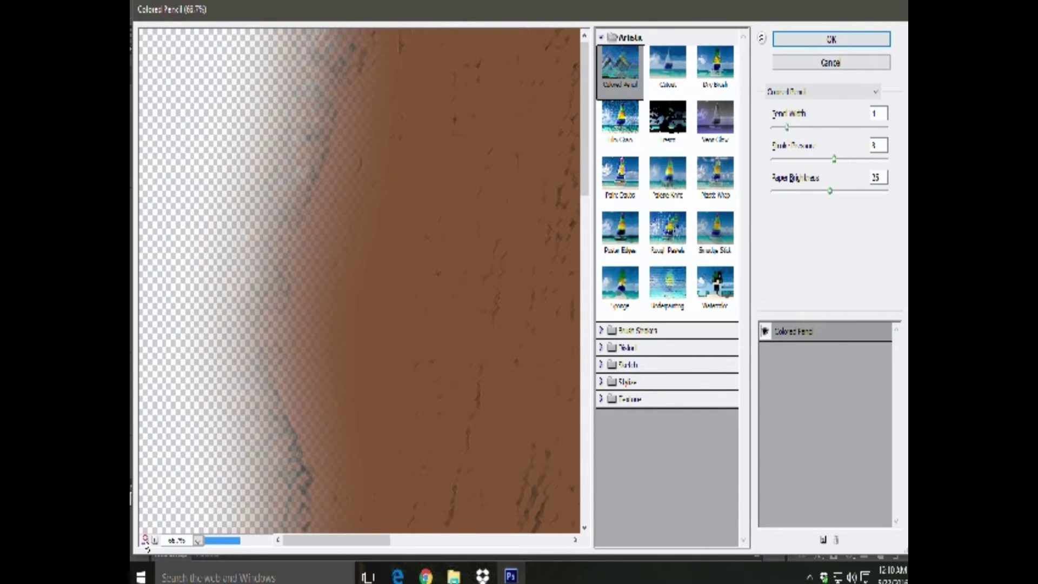
{"action": "left_click", "coordinate": [145, 540]}
{"action": "left_click", "coordinate": [144, 540]}
{"action": "left_click", "coordinate": [145, 540]}
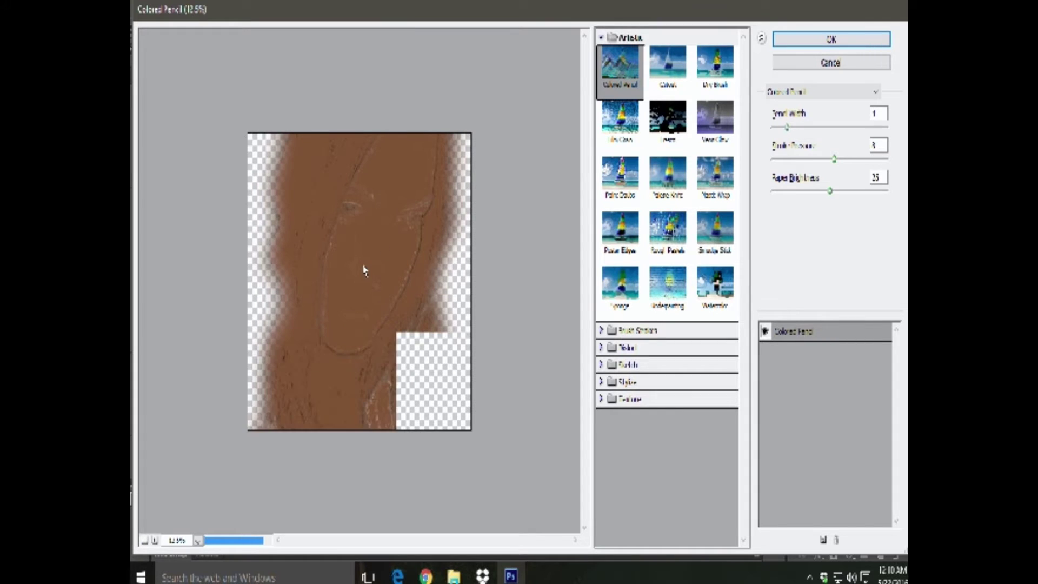
{"action": "left_click", "coordinate": [660, 65]}
{"action": "left_click", "coordinate": [698, 84]}
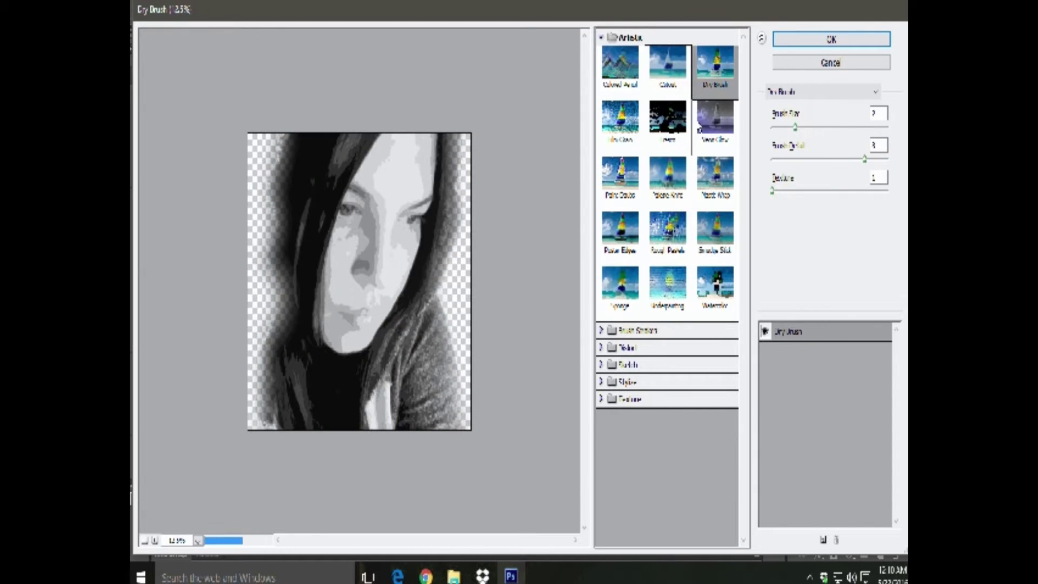
{"action": "left_click", "coordinate": [642, 132]}
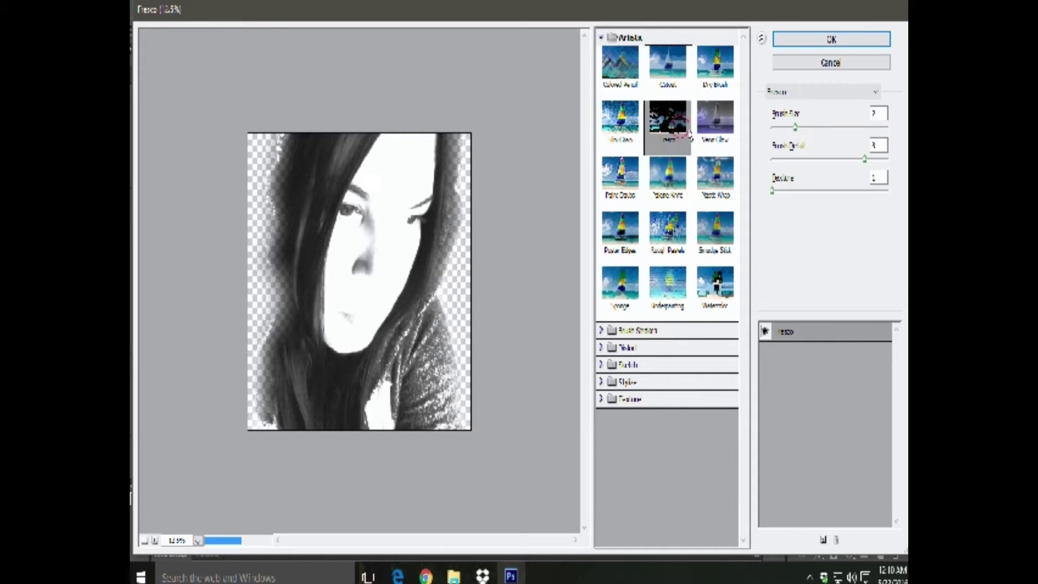
{"action": "left_click", "coordinate": [715, 121]}
{"action": "left_click", "coordinate": [719, 180]}
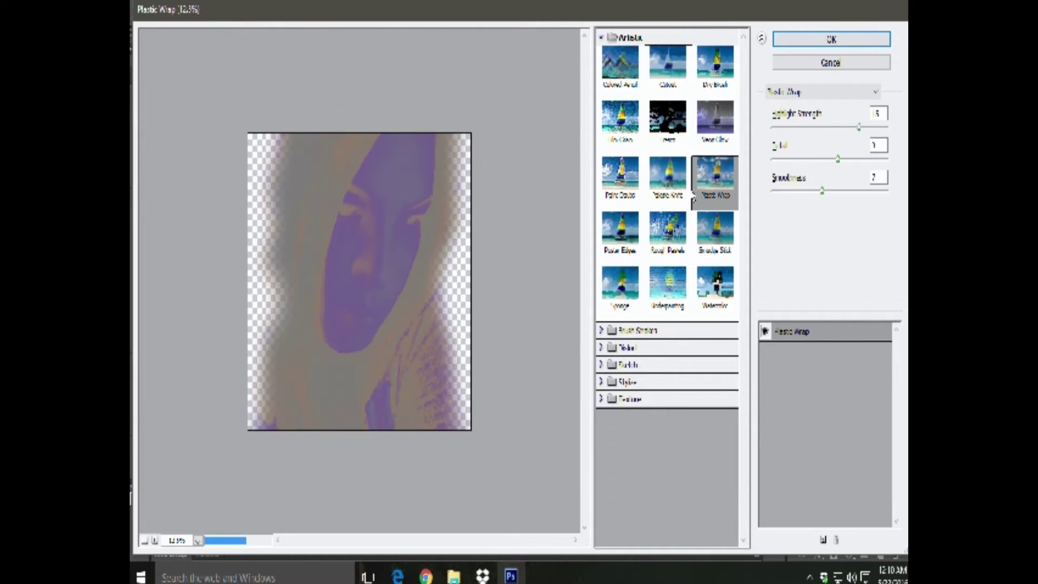
Step: Preview Sketch filters from Chalk & Charcoal to Stamp, then close the gallery unapplied
{"action": "left_click", "coordinate": [651, 383]}
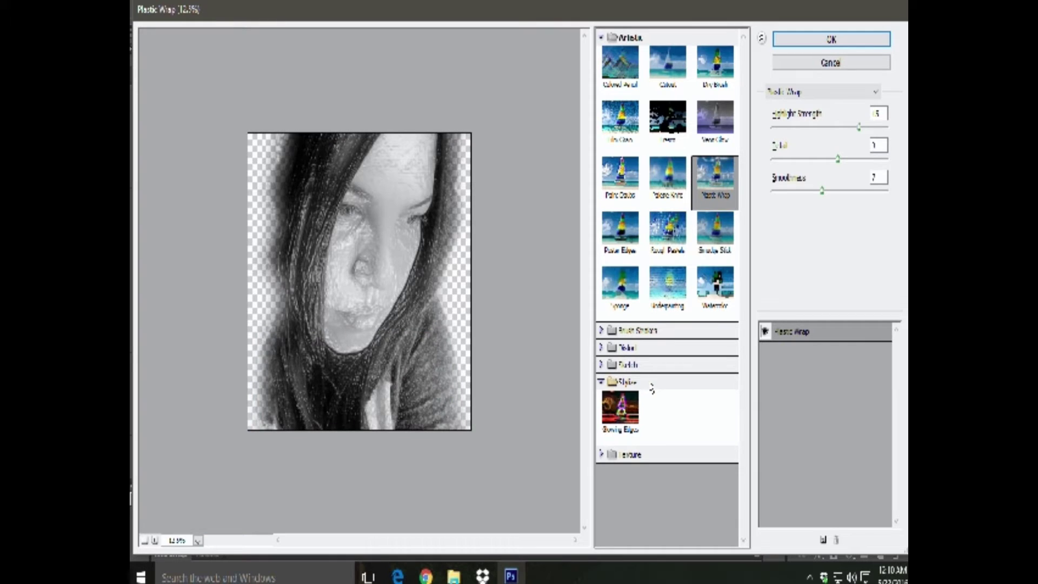
{"action": "left_click", "coordinate": [686, 364]}
{"action": "scroll", "coordinate": [685, 364], "scroll_direction": "down", "scroll_amount": 1}
{"action": "left_click", "coordinate": [670, 354]}
{"action": "left_click", "coordinate": [714, 360]}
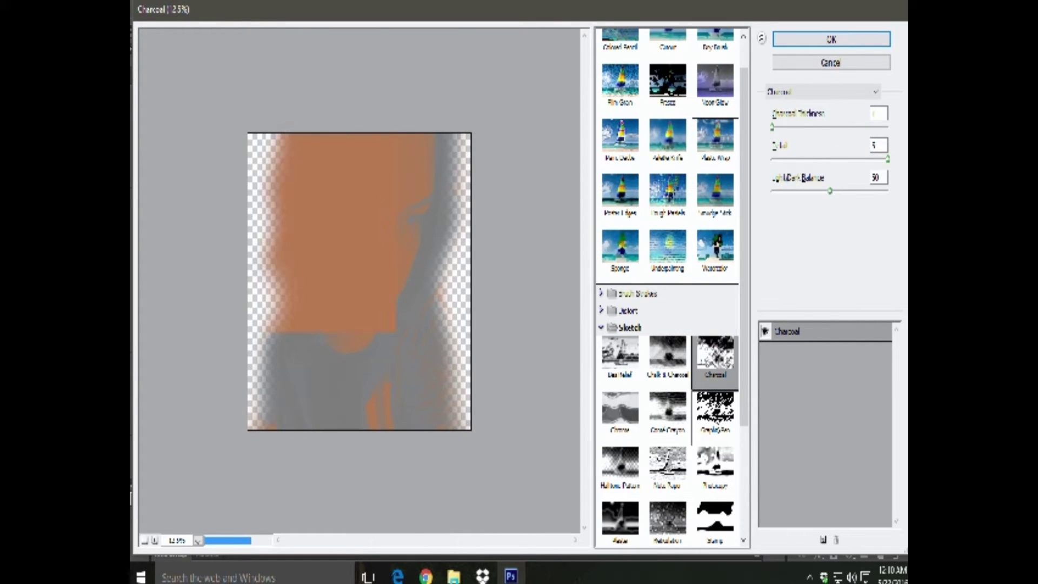
{"action": "left_click", "coordinate": [713, 424]}
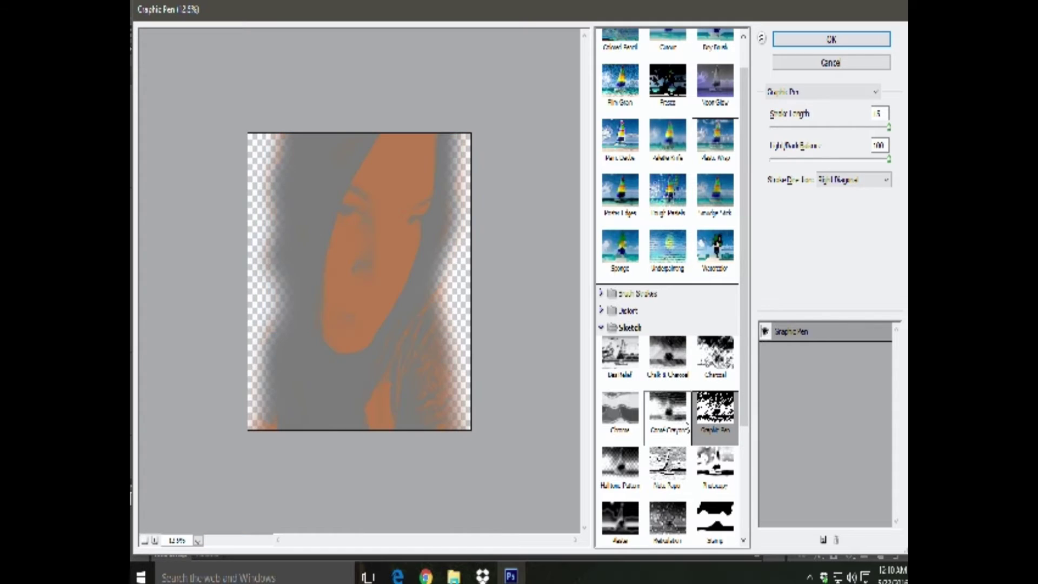
{"action": "left_click", "coordinate": [672, 424]}
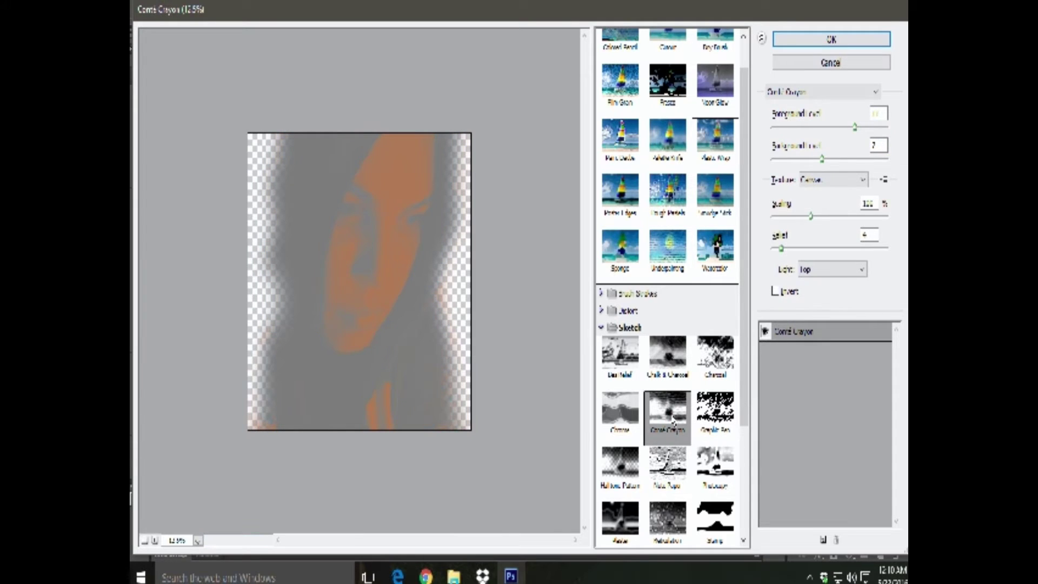
{"action": "left_click", "coordinate": [636, 465]}
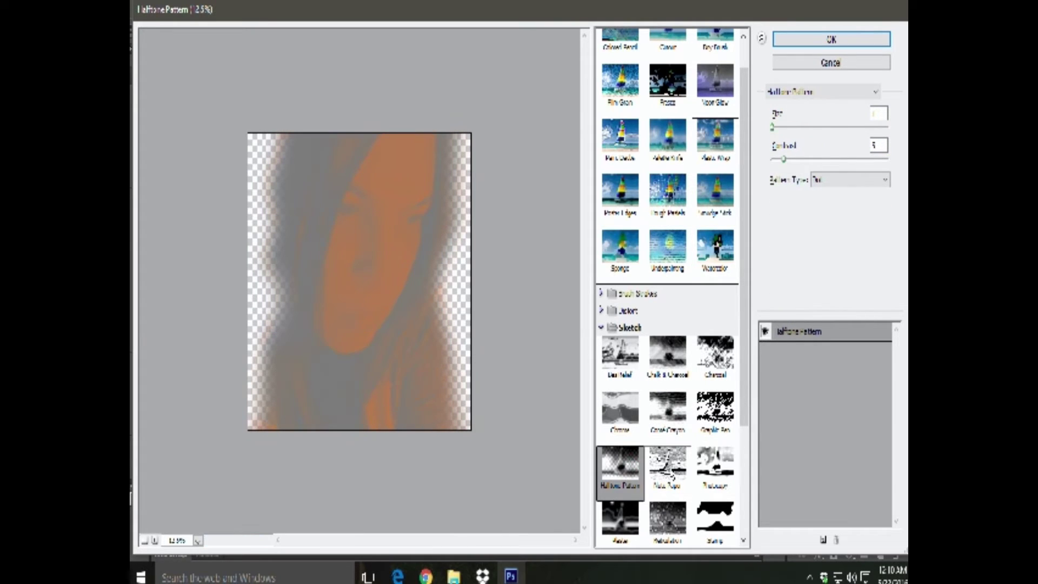
{"action": "left_click", "coordinate": [668, 462]}
{"action": "left_click", "coordinate": [715, 462]}
{"action": "left_click", "coordinate": [697, 519]}
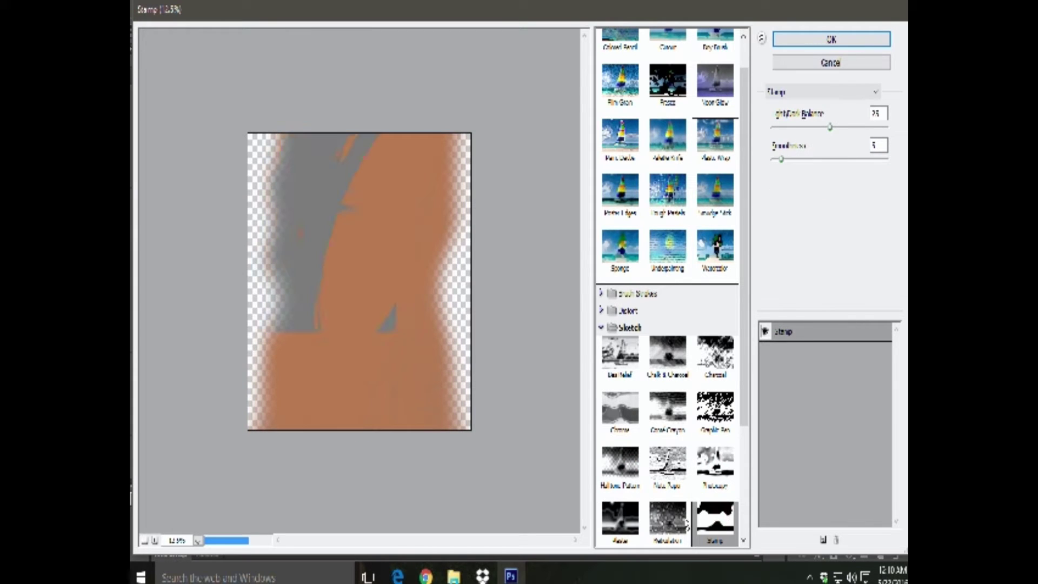
{"action": "left_click", "coordinate": [831, 62]}
Step: Preview Posterize on the portrait and cancel it
{"action": "left_click", "coordinate": [323, 6]}
{"action": "mouse_move", "coordinate": [258, 46]}
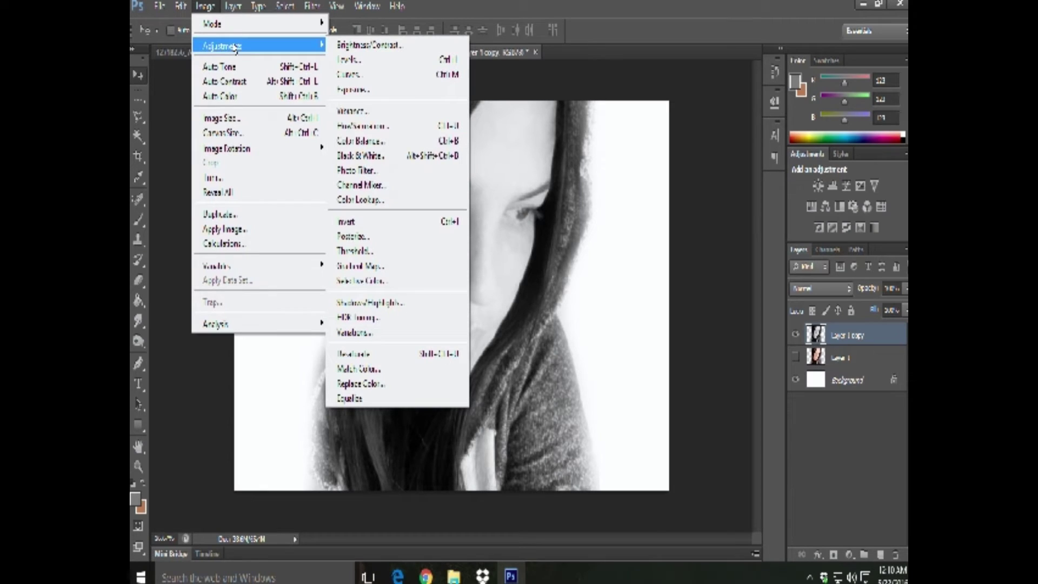
{"action": "left_click", "coordinate": [381, 240]}
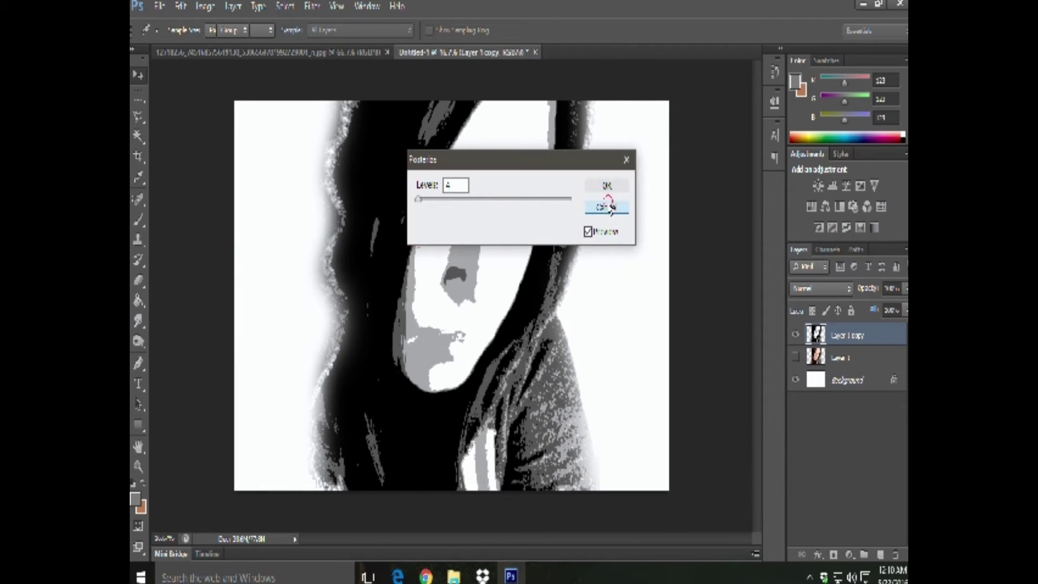
{"action": "left_click", "coordinate": [606, 207]}
{"action": "left_click", "coordinate": [233, 6]}
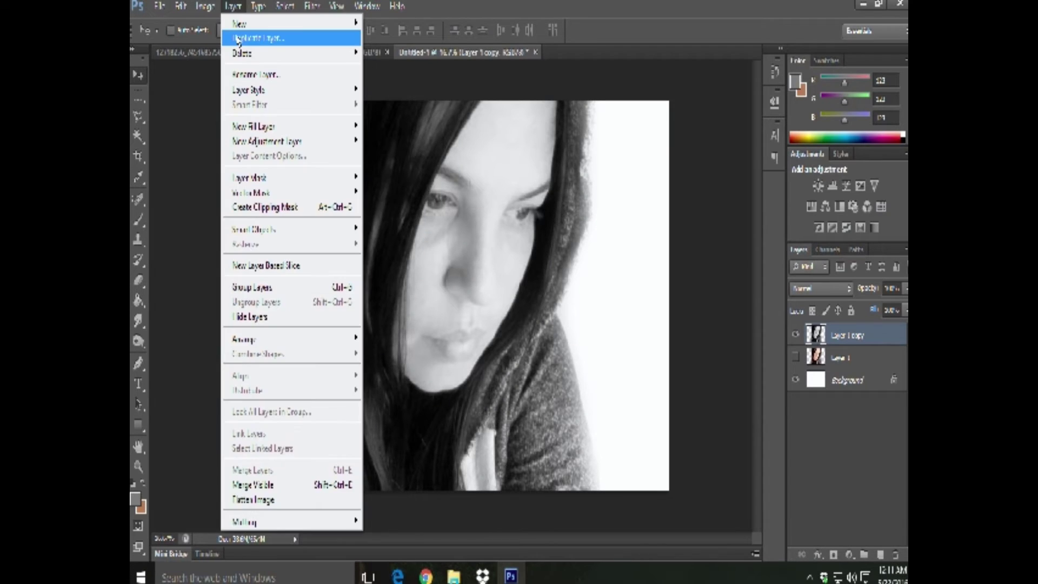
{"action": "mouse_move", "coordinate": [312, 7]}
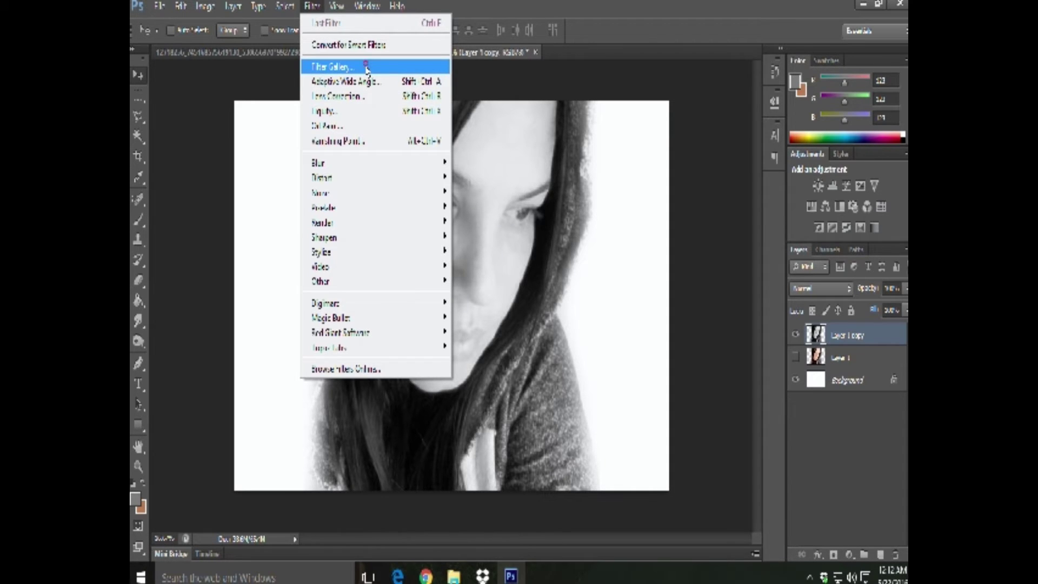
Step: Open the Filter Gallery zoomed out and preview Watercolor, Colored Pencil, Cutout and Dry Brush
{"action": "left_click", "coordinate": [367, 70]}
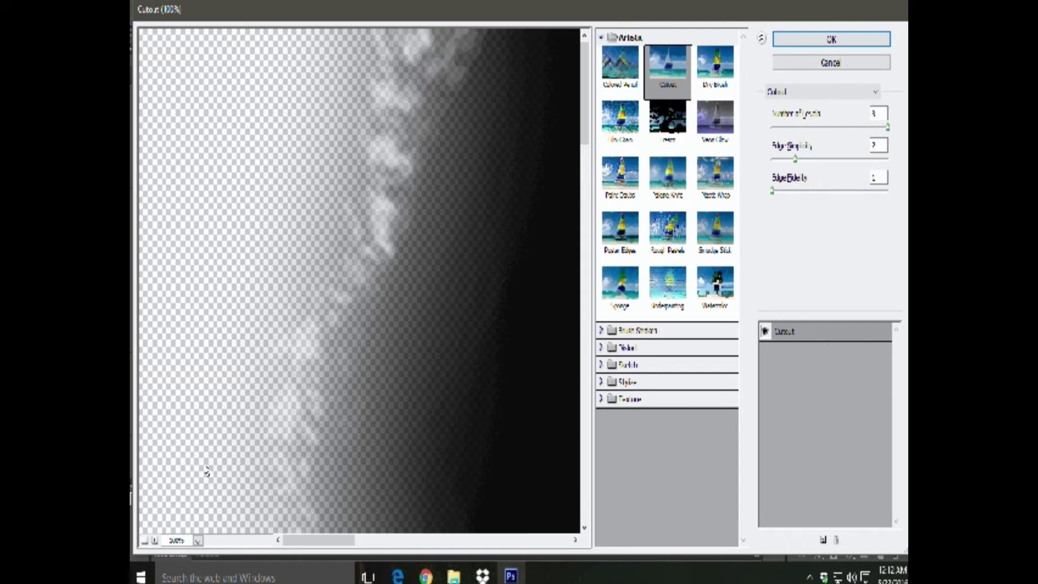
{"action": "left_click", "coordinate": [145, 540]}
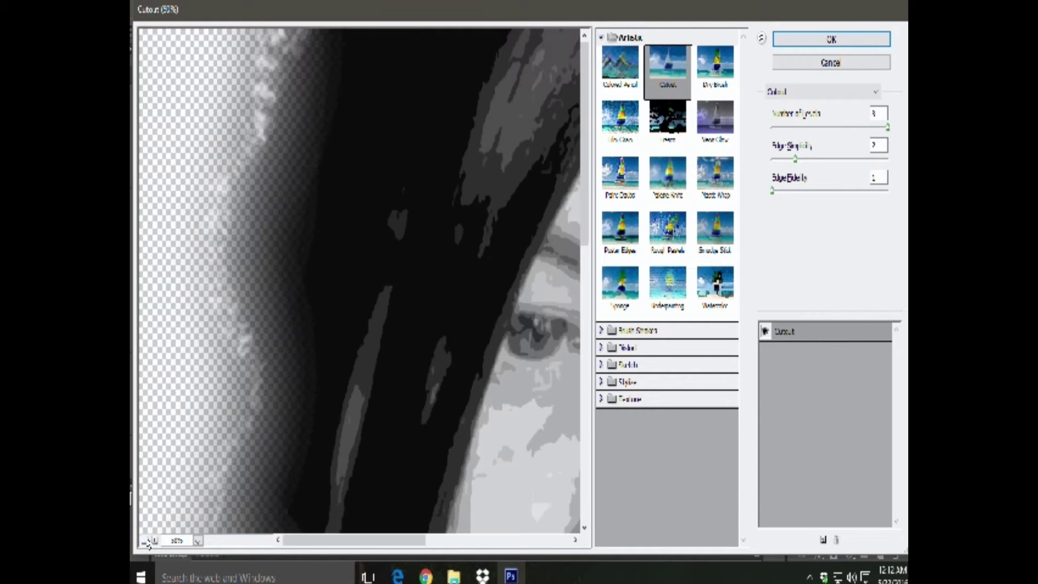
{"action": "left_click", "coordinate": [144, 541]}
{"action": "left_click", "coordinate": [726, 294]}
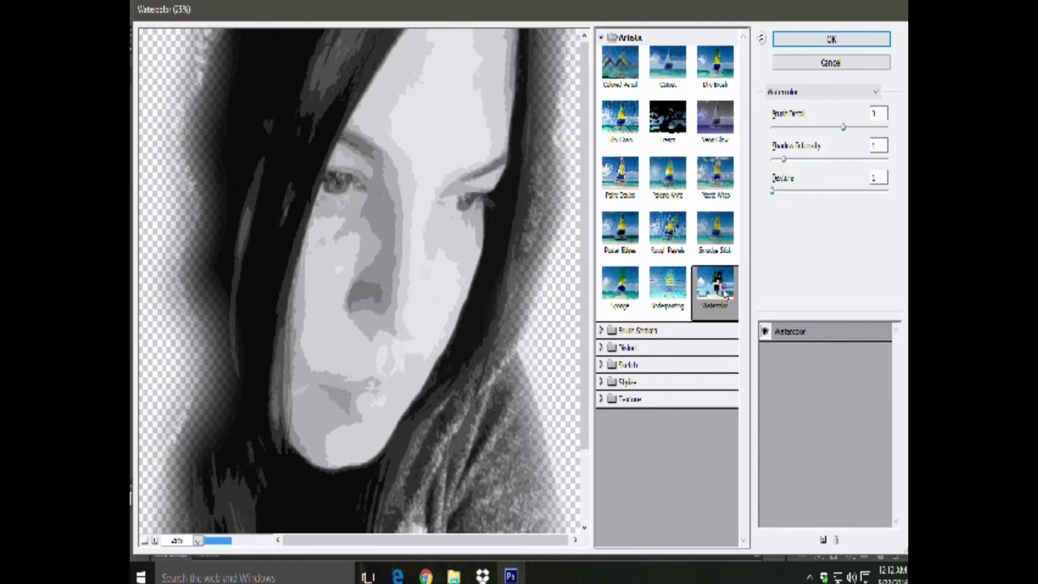
{"action": "left_click", "coordinate": [620, 68]}
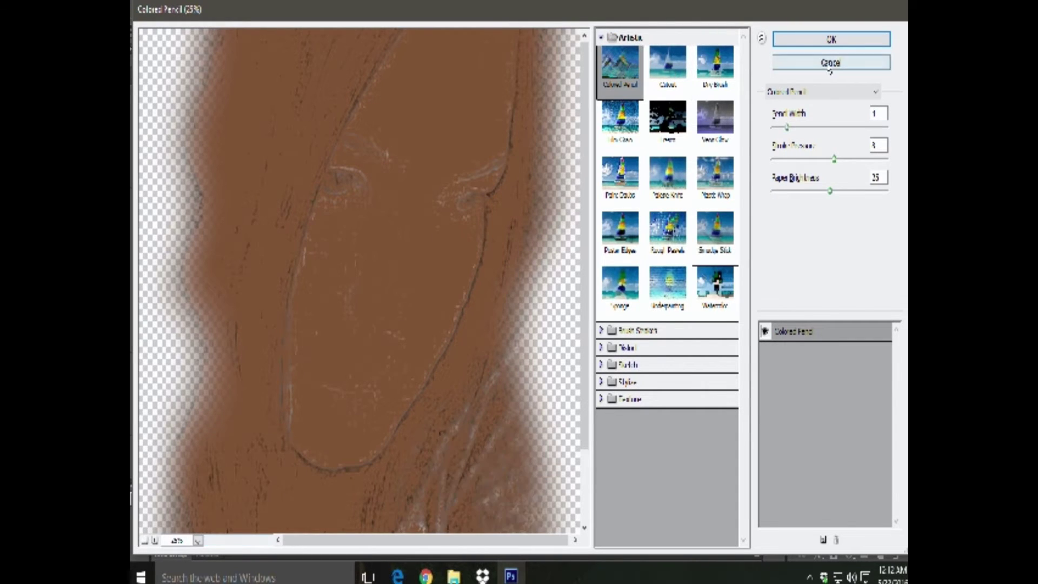
{"action": "left_click", "coordinate": [670, 65]}
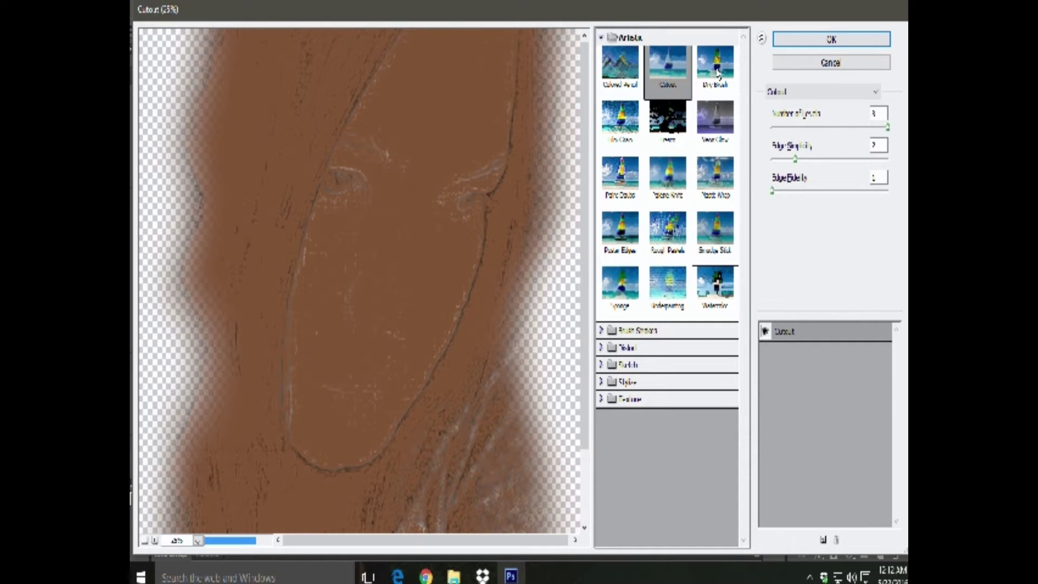
{"action": "left_click", "coordinate": [718, 73]}
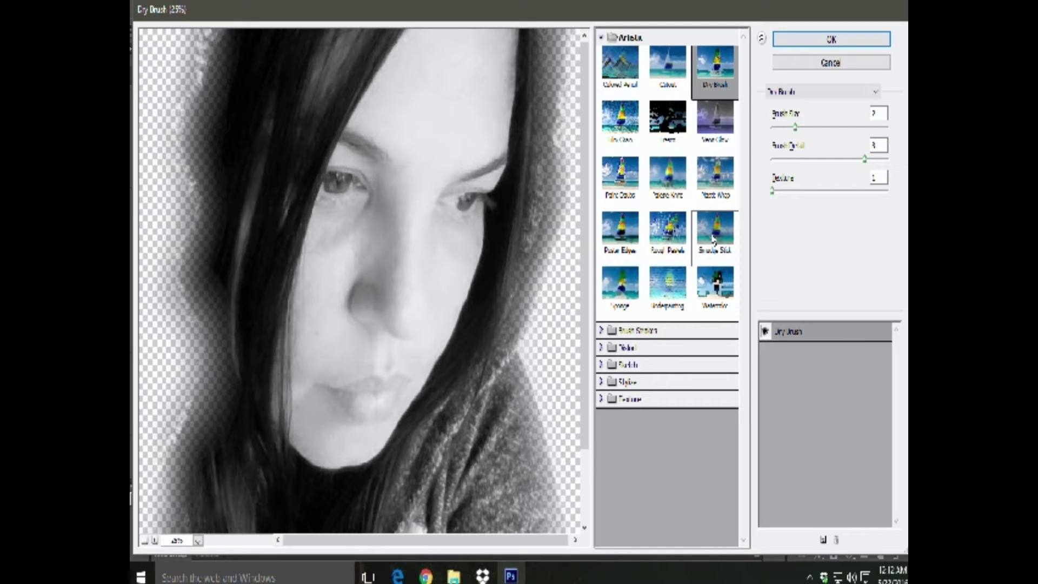
Step: Audition Sketch filters such as Stamp, Plaster, Torn Edges and Graphic Pen, ending on Charcoal
{"action": "left_click", "coordinate": [603, 367]}
{"action": "scroll", "coordinate": [713, 373], "scroll_direction": "down", "scroll_amount": 3}
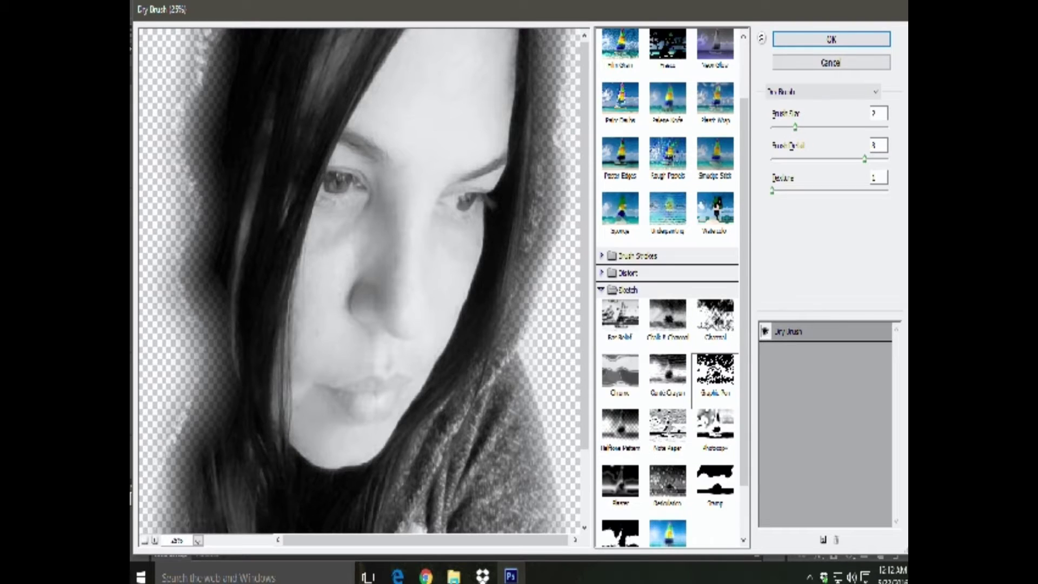
{"action": "scroll", "coordinate": [713, 373], "scroll_direction": "down", "scroll_amount": 3}
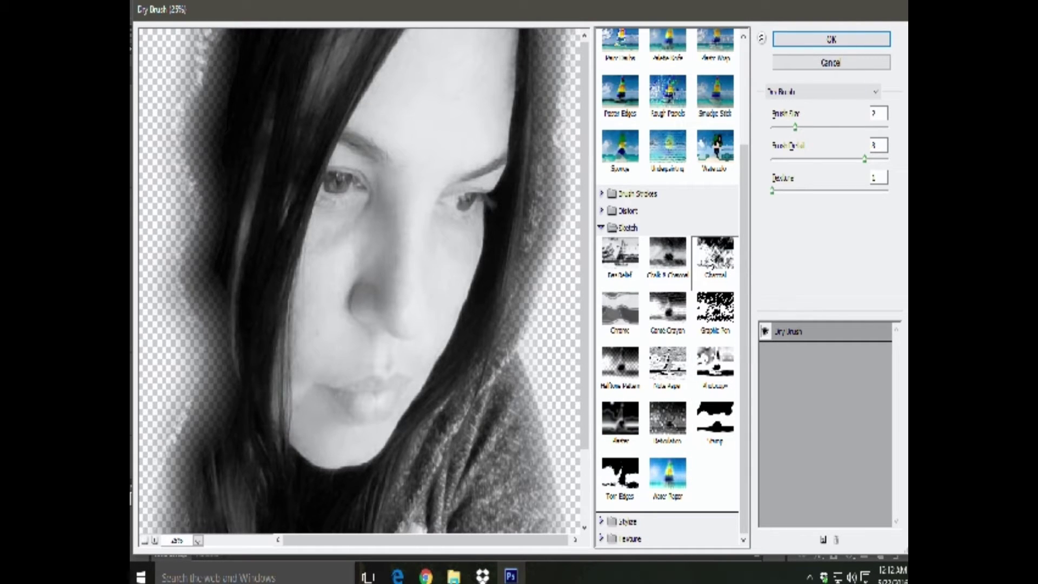
{"action": "left_click", "coordinate": [667, 253]}
{"action": "left_click", "coordinate": [715, 253]}
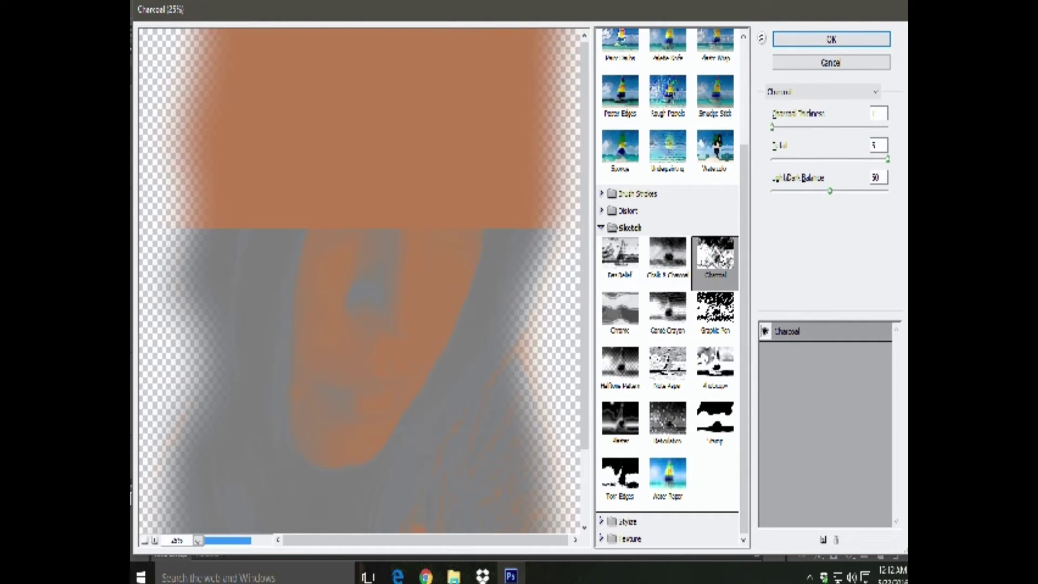
{"action": "left_click", "coordinate": [715, 418]}
{"action": "left_click", "coordinate": [620, 419]}
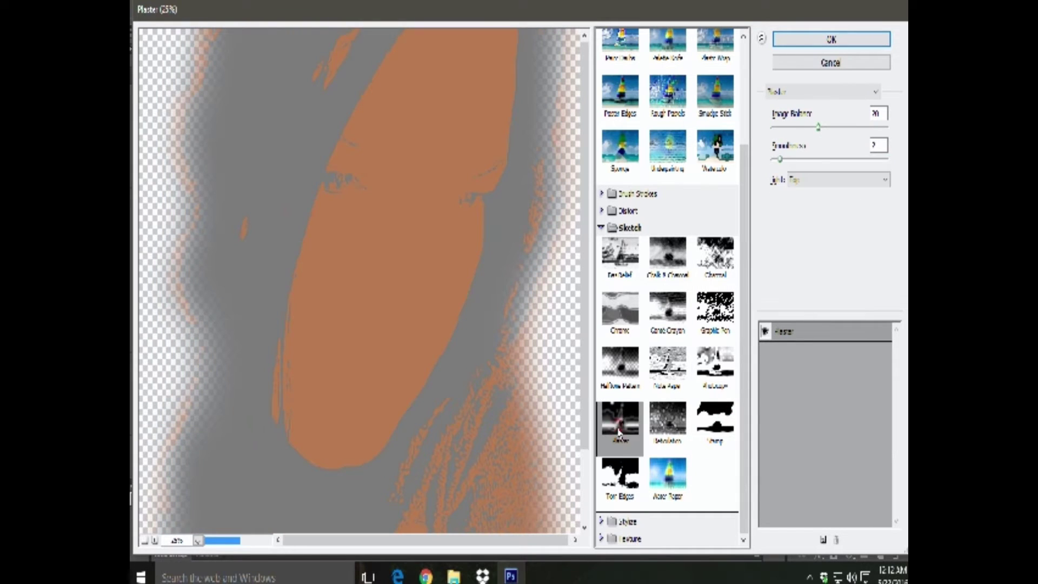
{"action": "left_click", "coordinate": [620, 475]}
{"action": "left_click", "coordinate": [675, 420]}
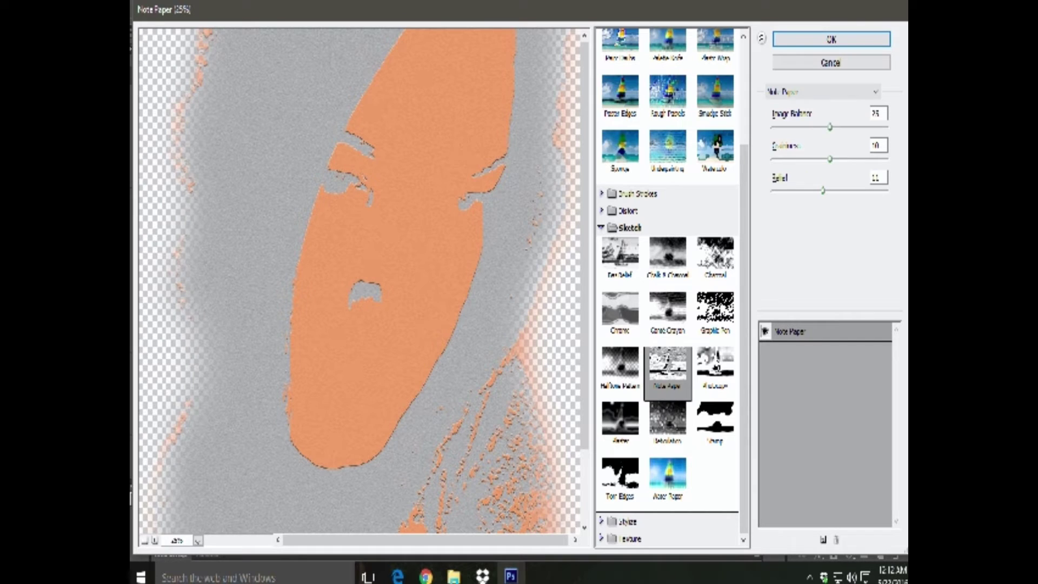
{"action": "key", "text": "Left"}
{"action": "key", "text": "Left"}
{"action": "key", "text": "Left"}
{"action": "key", "text": "Right"}
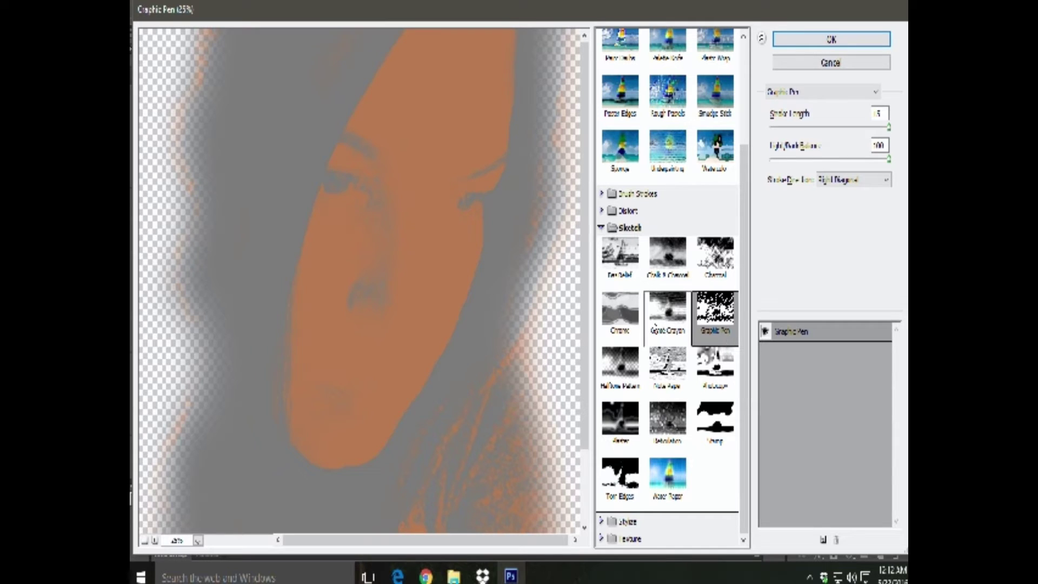
{"action": "key", "text": "Up"}
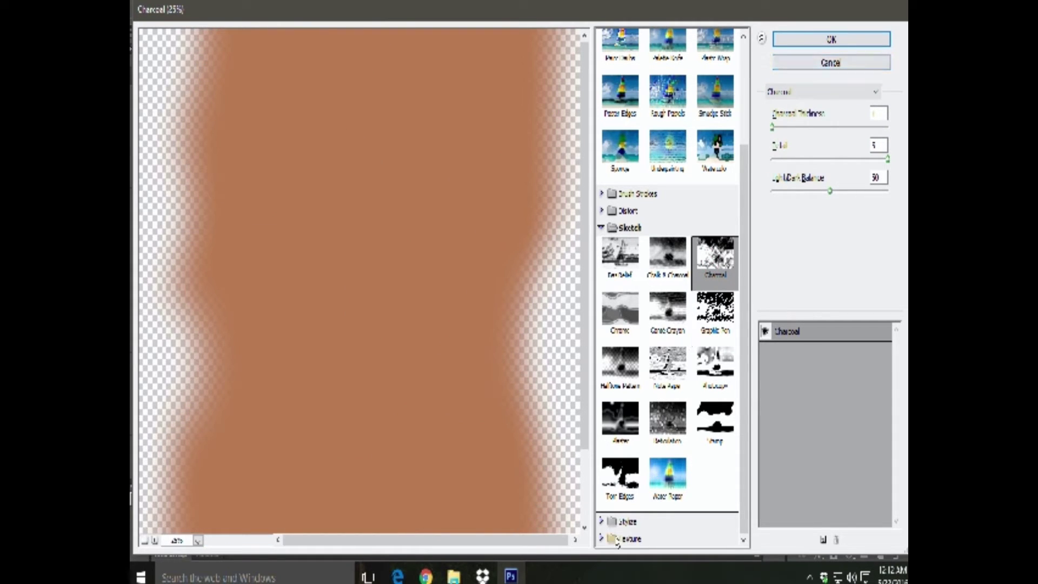
{"action": "left_click", "coordinate": [610, 521]}
{"action": "scroll", "coordinate": [688, 505], "scroll_direction": "down", "scroll_amount": 1}
Step: Preview Glowing Edges and drag its Edge Width slider wider
{"action": "left_click", "coordinate": [620, 492]}
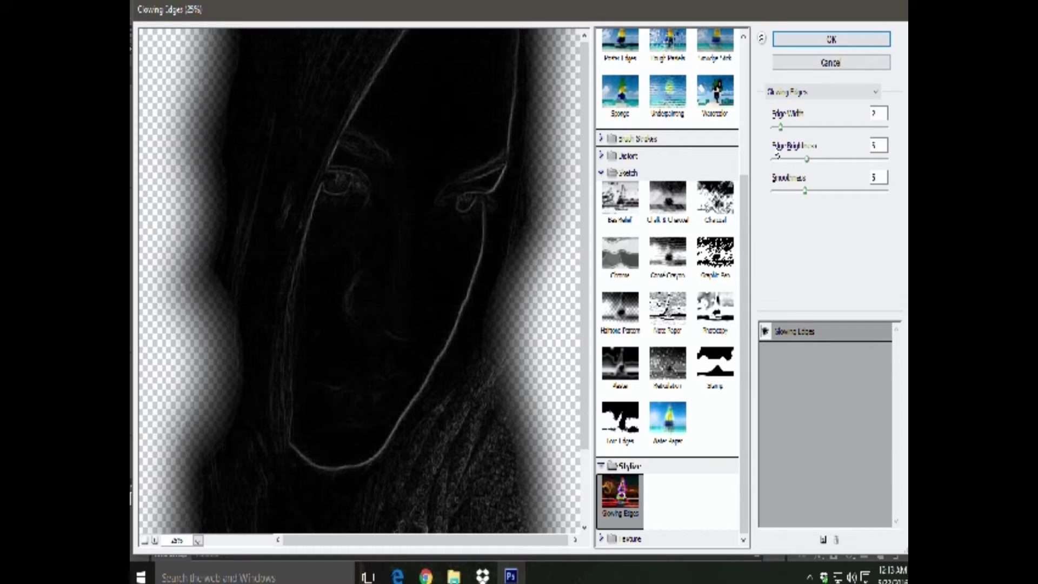
{"action": "left_click", "coordinate": [780, 127]}
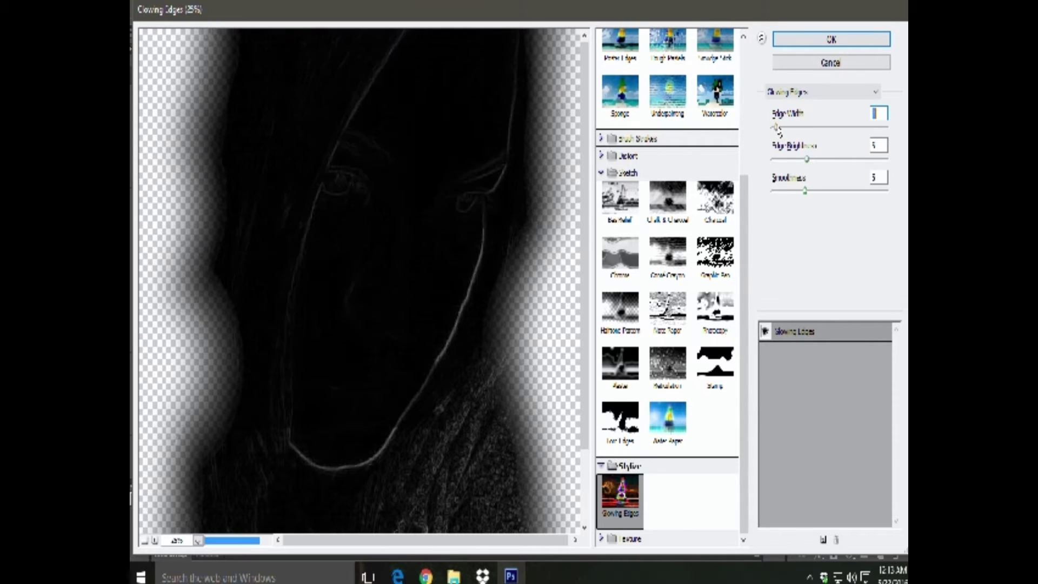
{"action": "left_click_drag", "start_coordinate": [778, 129], "coordinate": [798, 128]}
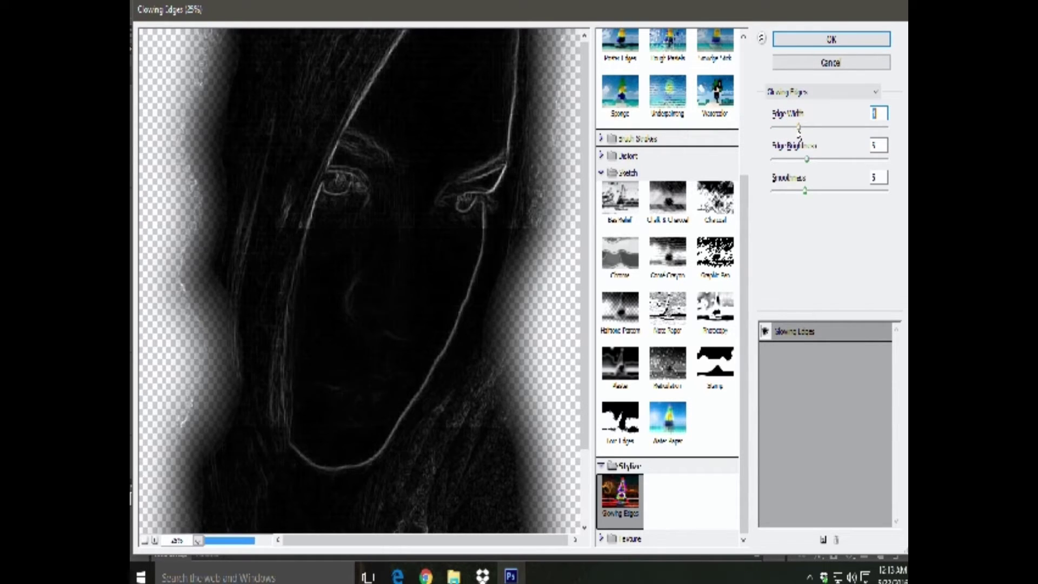
{"action": "left_click_drag", "start_coordinate": [799, 129], "coordinate": [816, 129]}
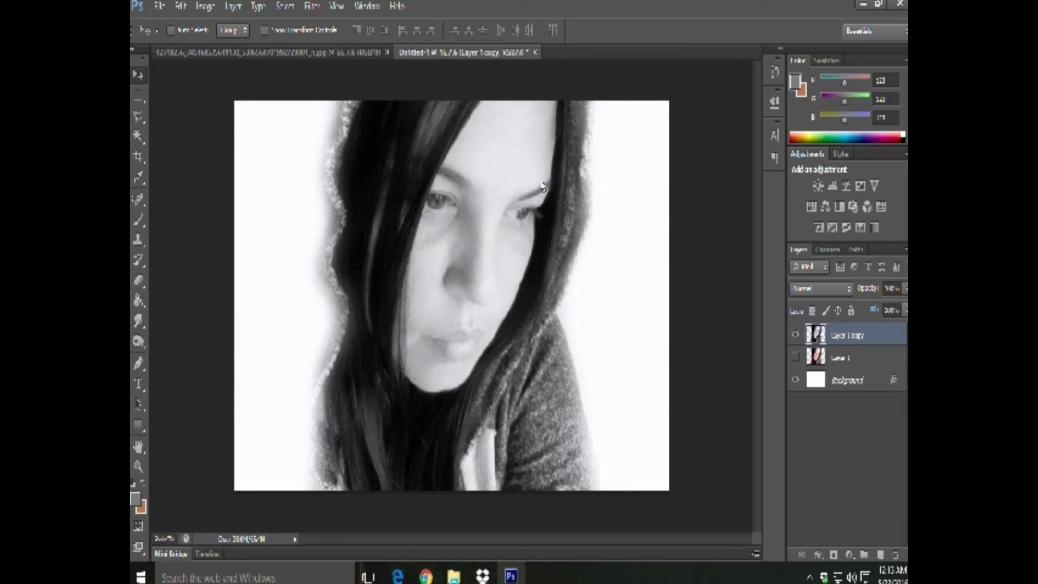
{"action": "left_click", "coordinate": [284, 6]}
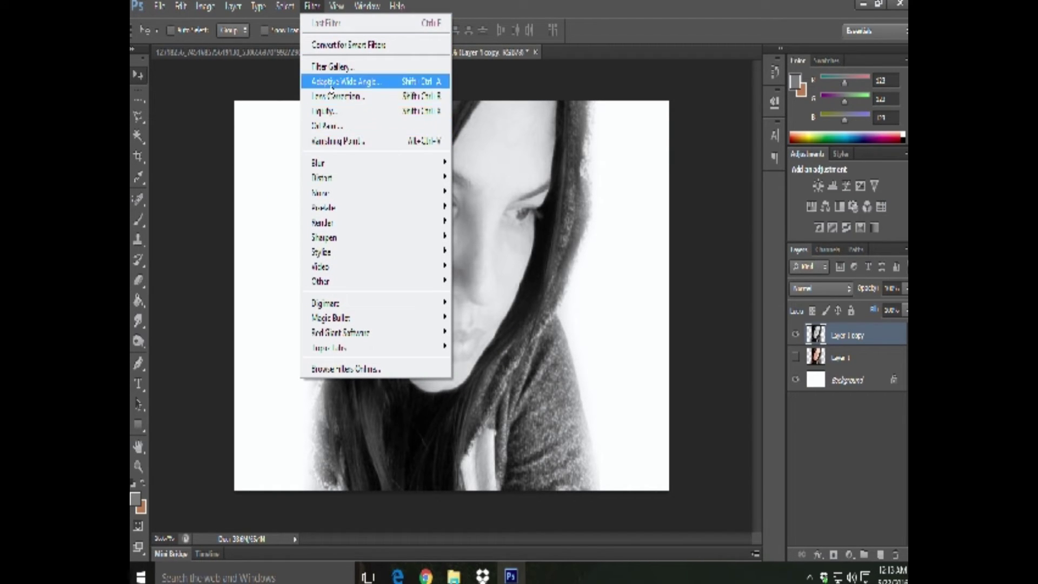
{"action": "mouse_move", "coordinate": [320, 192]}
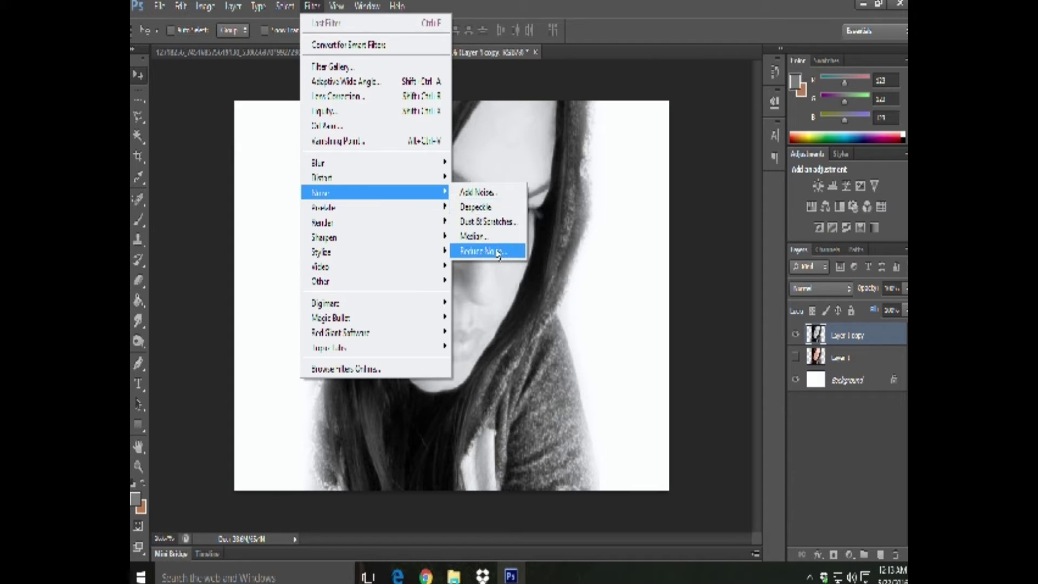
Step: Apply Reduce Noise to the portrait with Strength at its maximum of 10
{"action": "left_click", "coordinate": [499, 251]}
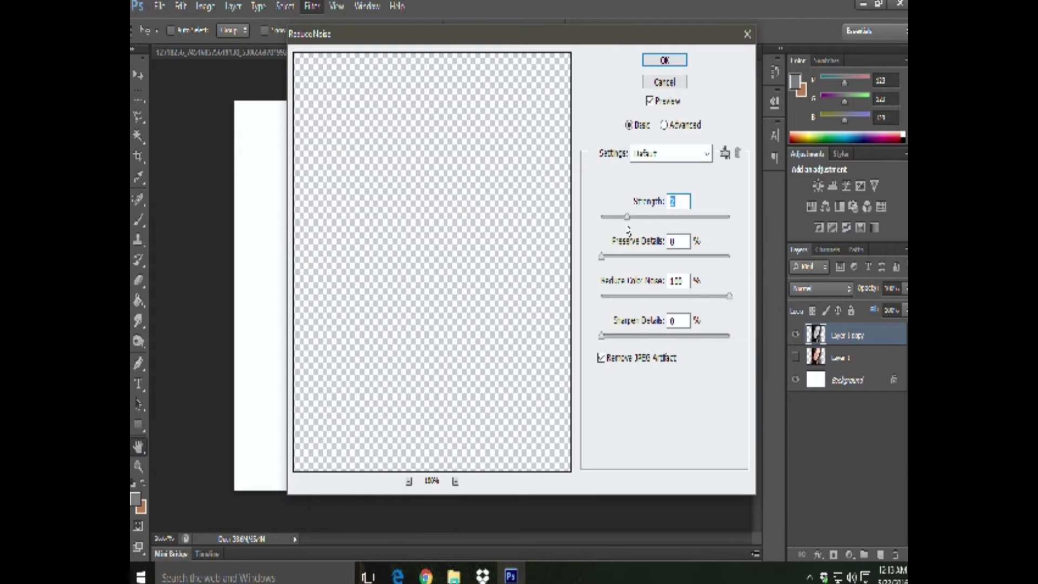
{"action": "left_click_drag", "start_coordinate": [626, 217], "coordinate": [756, 240]}
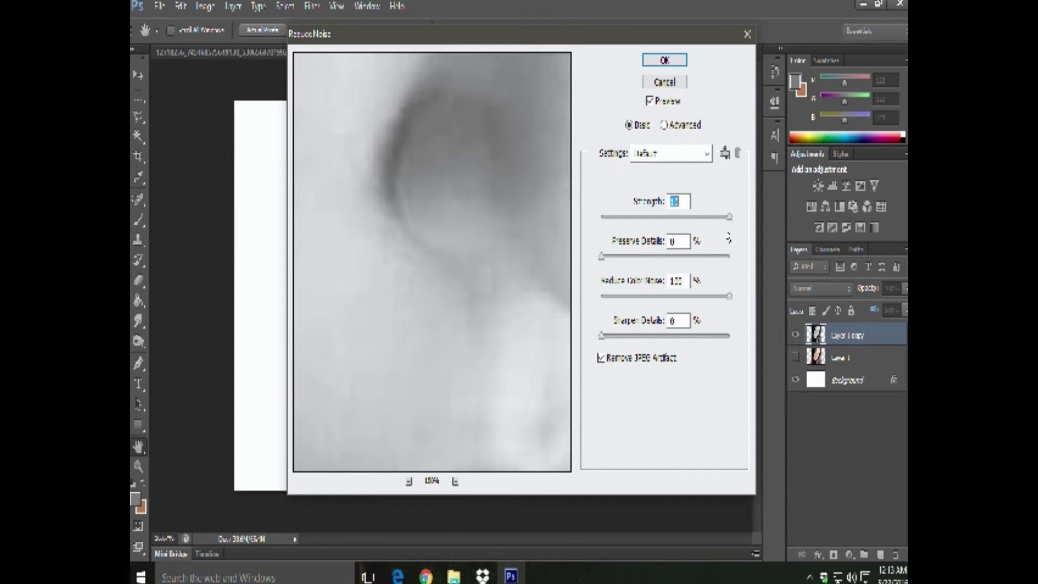
{"action": "left_click", "coordinate": [664, 61]}
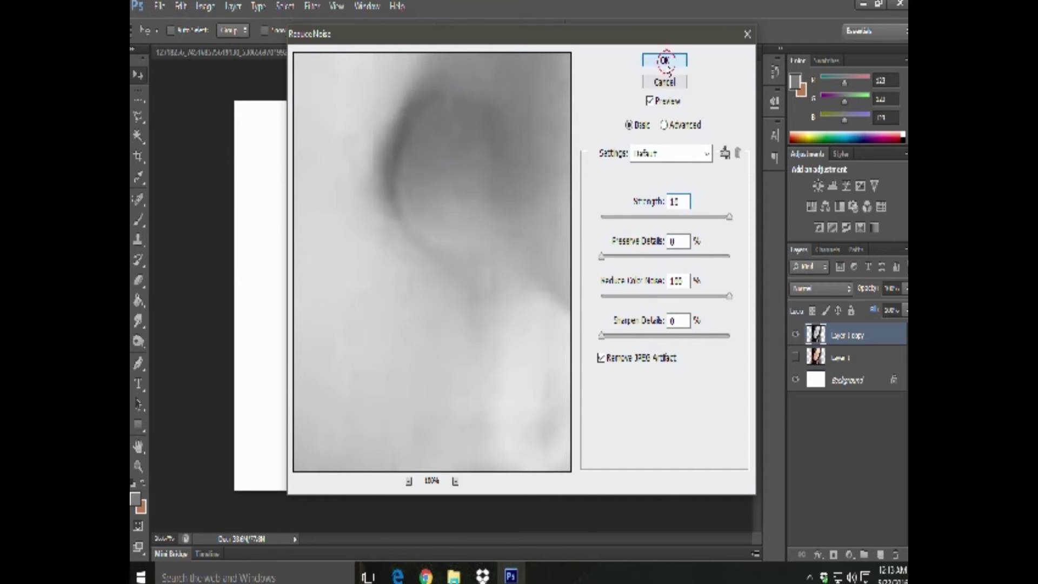
{"action": "left_click", "coordinate": [312, 6]}
Step: Reapply Reduce Noise twice to the portrait, then preview Stylize > Extrude and cancel it
{"action": "left_click", "coordinate": [325, 22]}
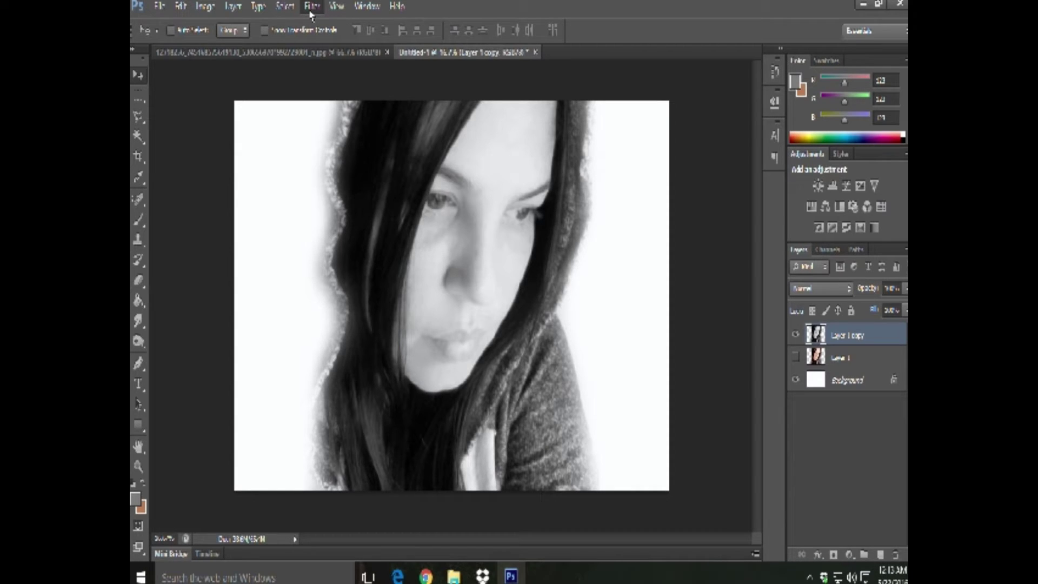
{"action": "left_click", "coordinate": [312, 7]}
{"action": "left_click", "coordinate": [336, 6]}
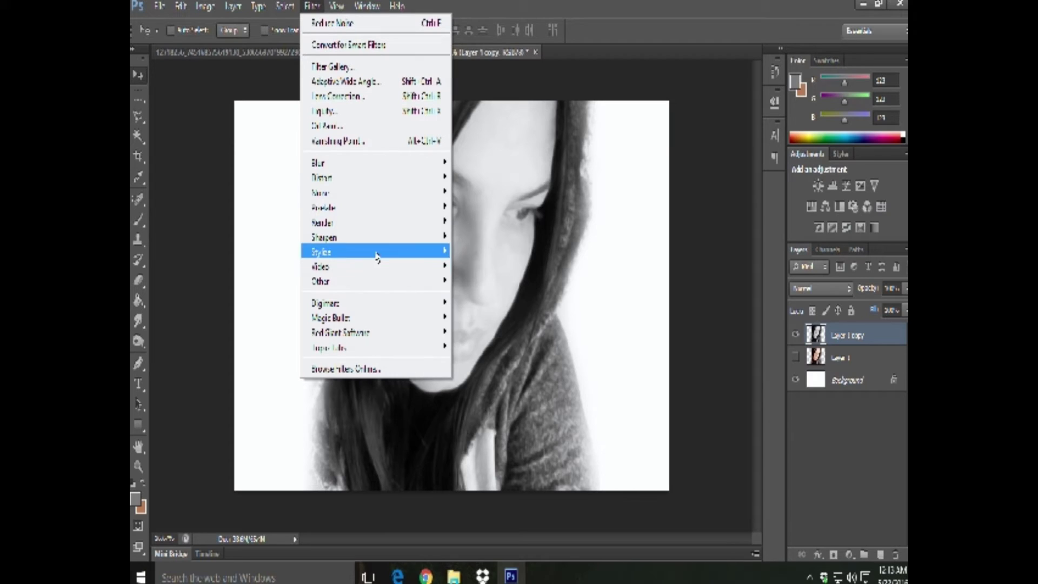
{"action": "mouse_move", "coordinate": [373, 251]}
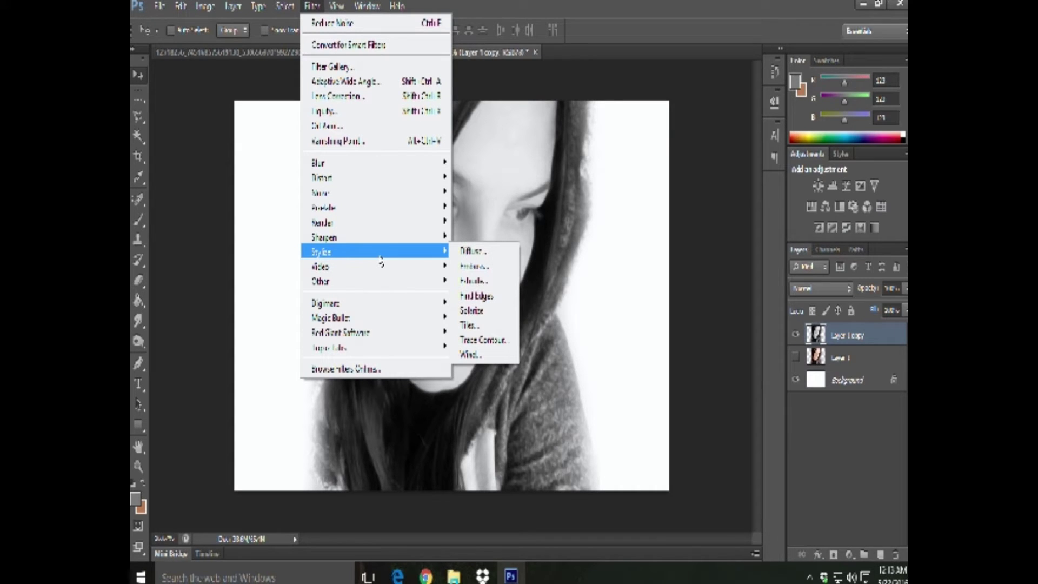
{"action": "left_click", "coordinate": [490, 283]}
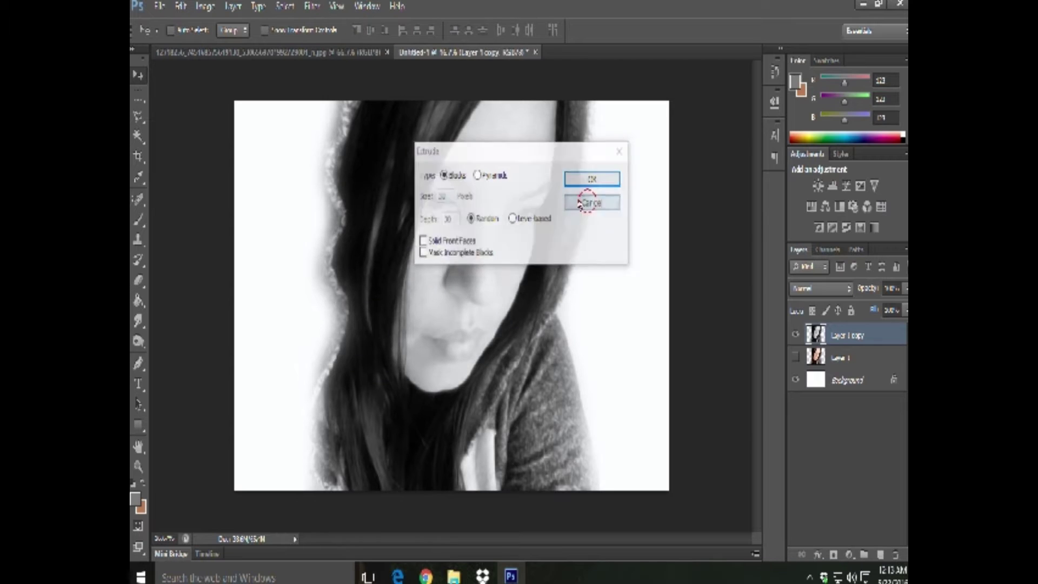
{"action": "left_click", "coordinate": [592, 202]}
{"action": "left_click", "coordinate": [312, 6]}
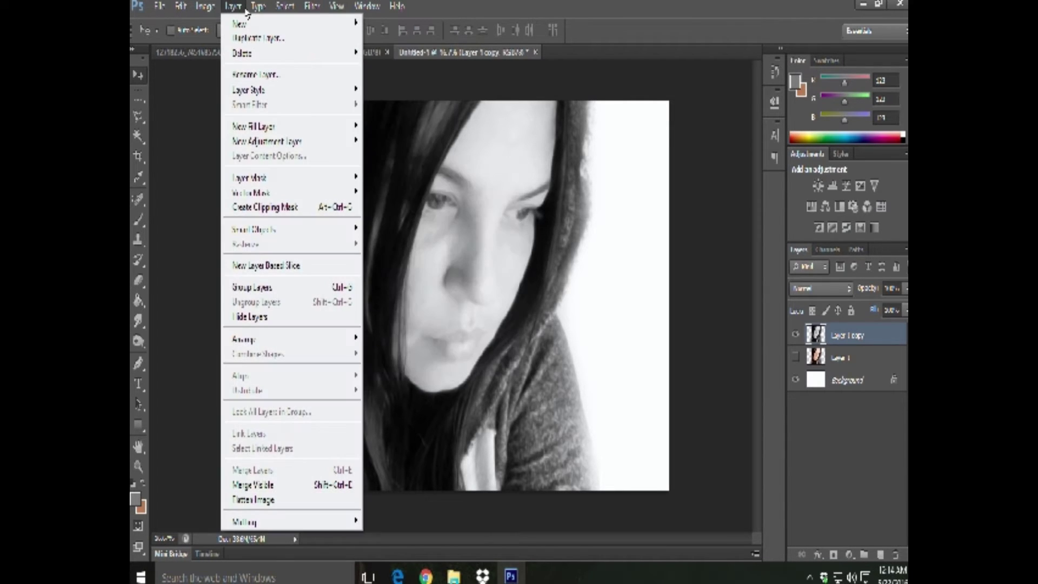
{"action": "mouse_move", "coordinate": [258, 45]}
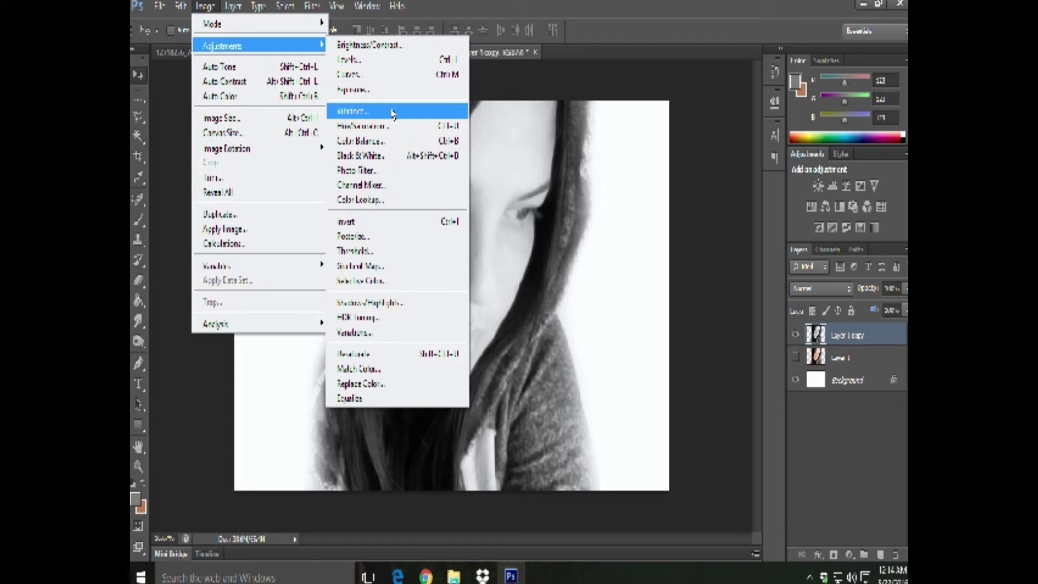
{"action": "left_click", "coordinate": [385, 237]}
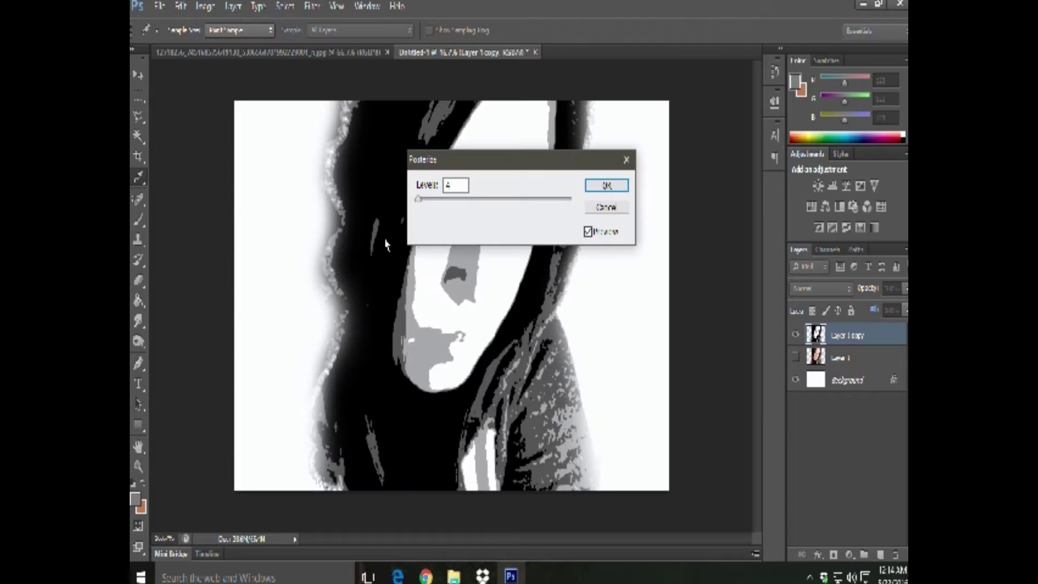
{"action": "left_click", "coordinate": [606, 208]}
{"action": "left_click", "coordinate": [233, 6]}
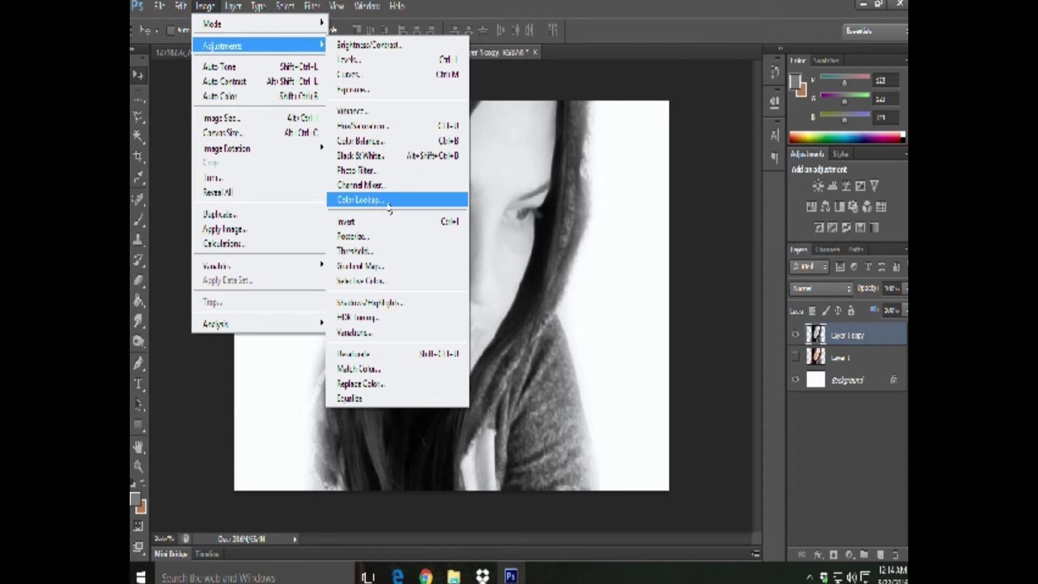
{"action": "left_click", "coordinate": [397, 252]}
{"action": "mouse_move", "coordinate": [643, 251]}
{"action": "left_mouse_down"}
{"action": "mouse_move", "coordinate": [590, 254]}
{"action": "mouse_move", "coordinate": [677, 254]}
{"action": "left_mouse_up"}
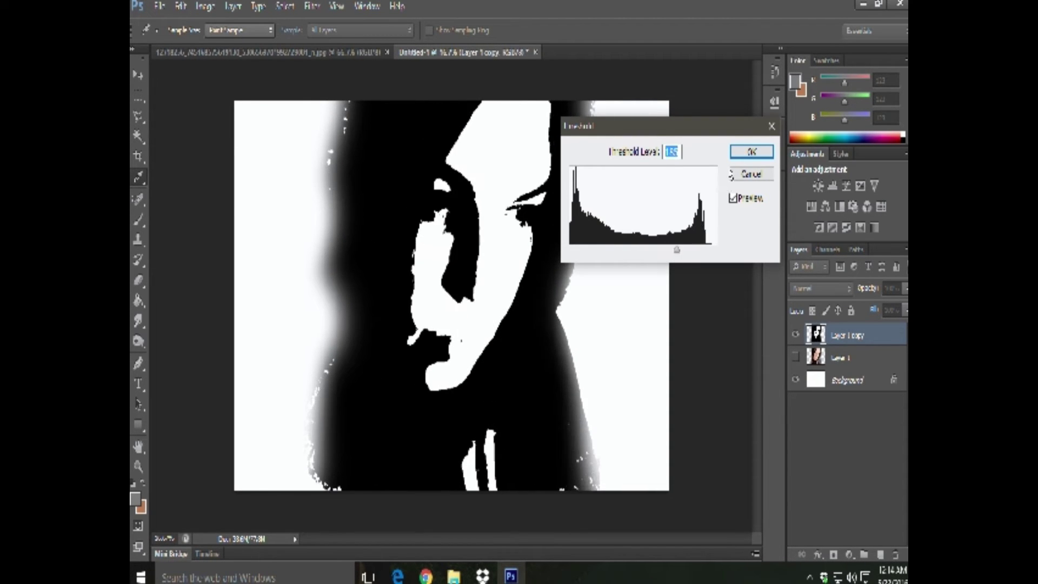
{"action": "left_click", "coordinate": [750, 174]}
{"action": "left_click", "coordinate": [298, 5]}
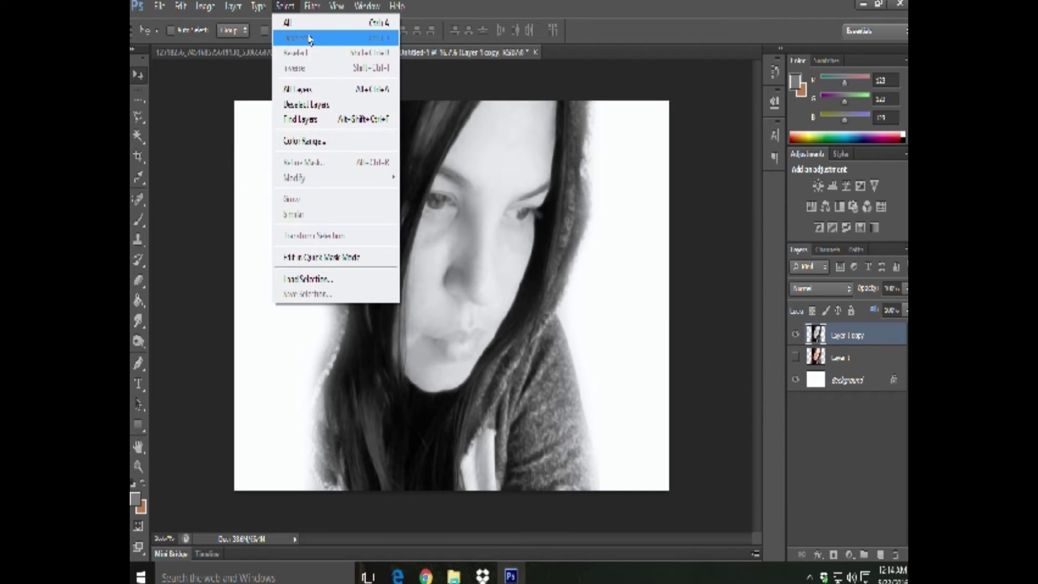
Step: Set the foreground colour to black and the background colour to white
{"action": "left_click", "coordinate": [144, 481]}
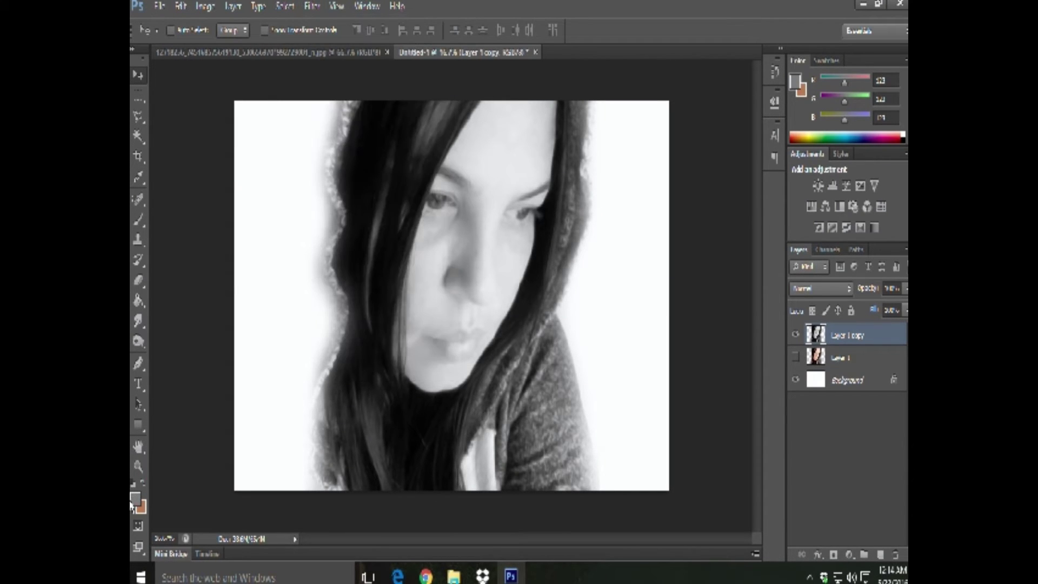
{"action": "left_click", "coordinate": [134, 500]}
{"action": "left_click_drag", "start_coordinate": [638, 255], "coordinate": [595, 227]}
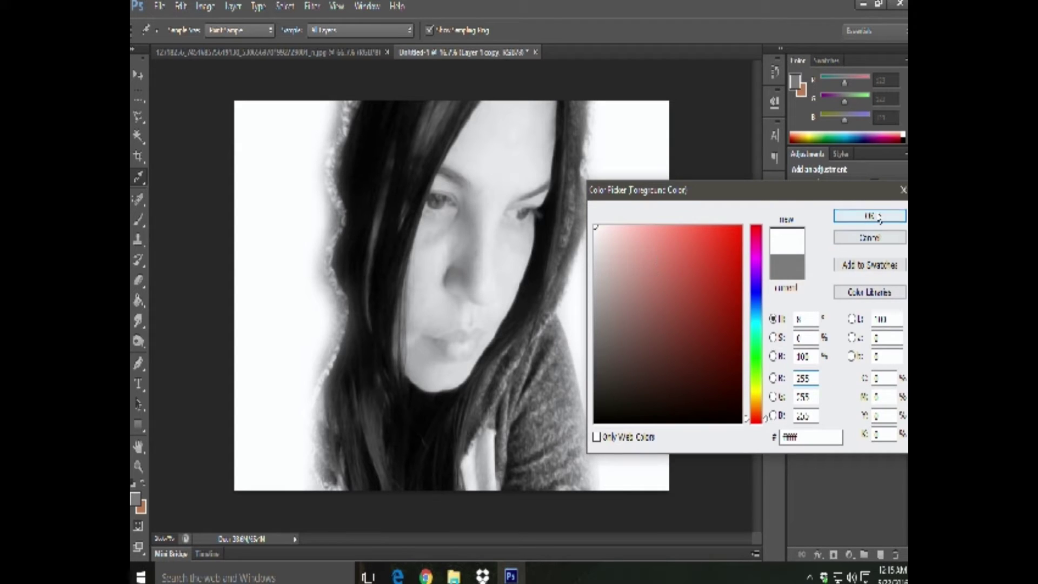
{"action": "left_click", "coordinate": [867, 215]}
{"action": "left_click", "coordinate": [143, 483]}
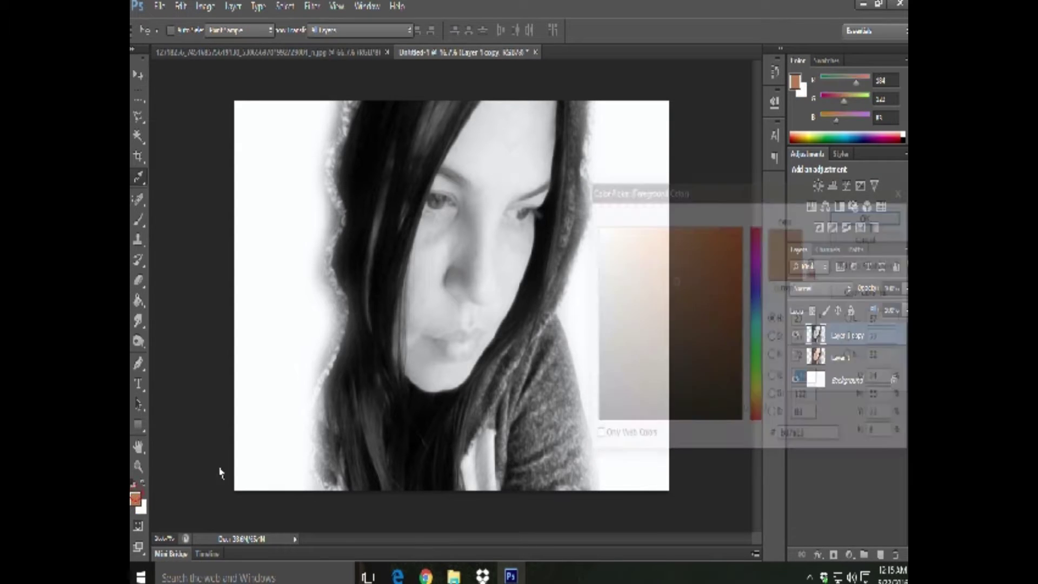
{"action": "left_click", "coordinate": [596, 421]}
{"action": "left_click", "coordinate": [885, 215]}
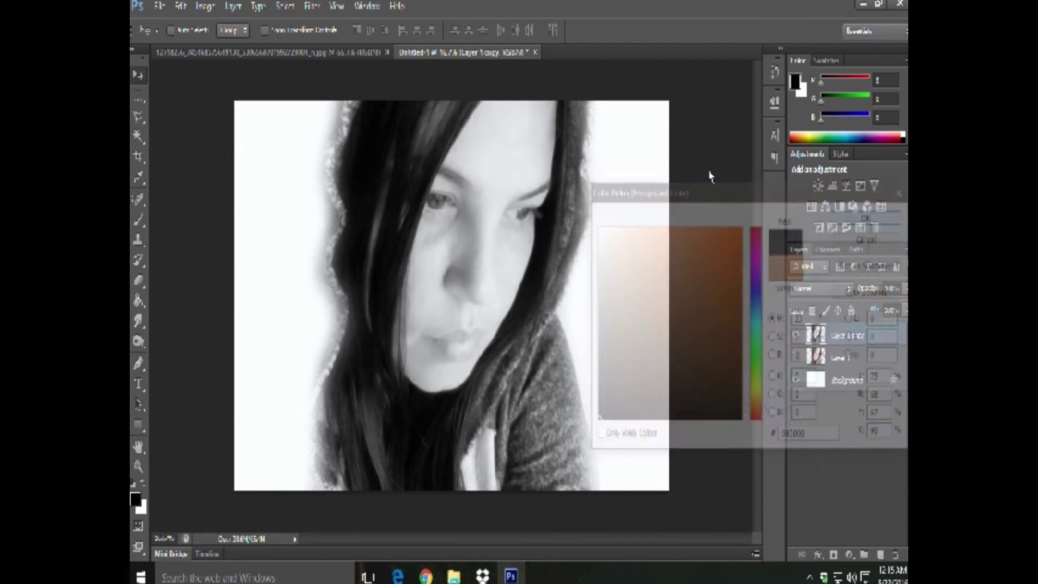
Step: Browse the Filter menu over the portrait
{"action": "left_click", "coordinate": [312, 6]}
{"action": "left_click", "coordinate": [337, 6]}
{"action": "left_click", "coordinate": [312, 6]}
{"action": "left_click", "coordinate": [312, 6]}
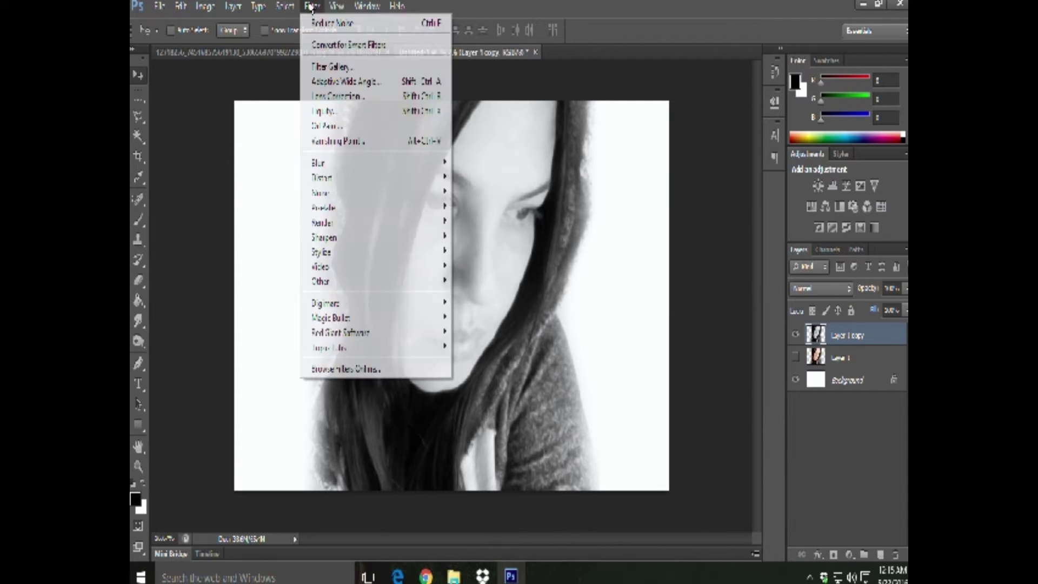
Step: Preview Stylize > Glowing Edges in the Filter Gallery at 25%, cancel, and select the Background layer
{"action": "left_click", "coordinate": [347, 67]}
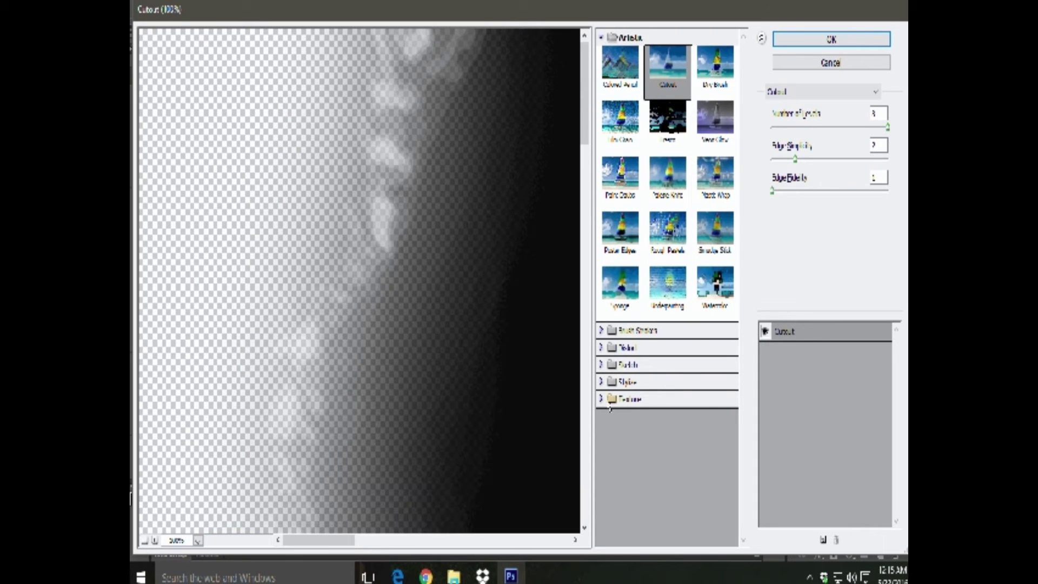
{"action": "left_click", "coordinate": [145, 540]}
{"action": "left_click", "coordinate": [145, 540]}
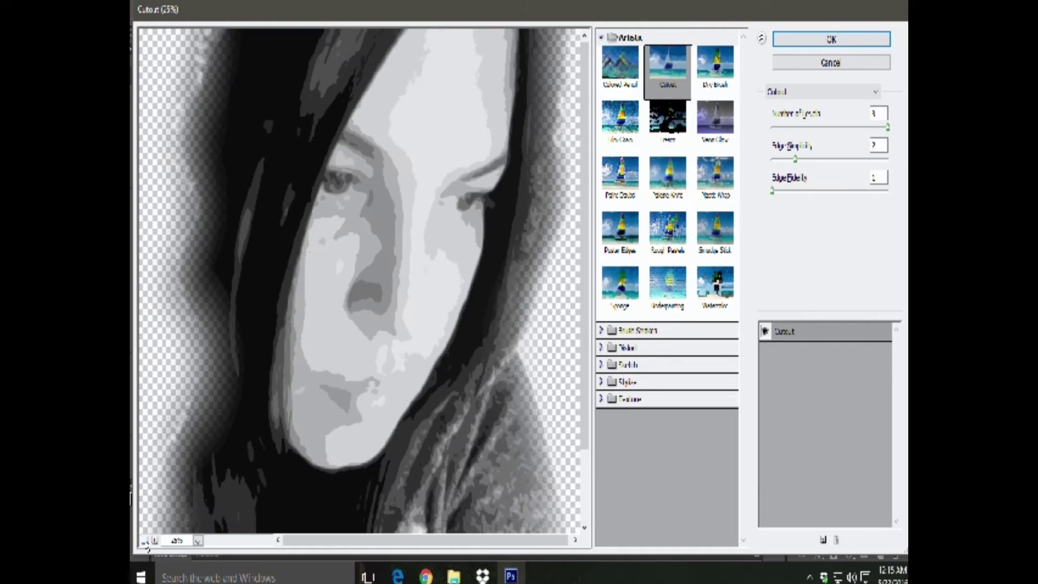
{"action": "left_click", "coordinate": [608, 382]}
{"action": "left_click", "coordinate": [620, 408]}
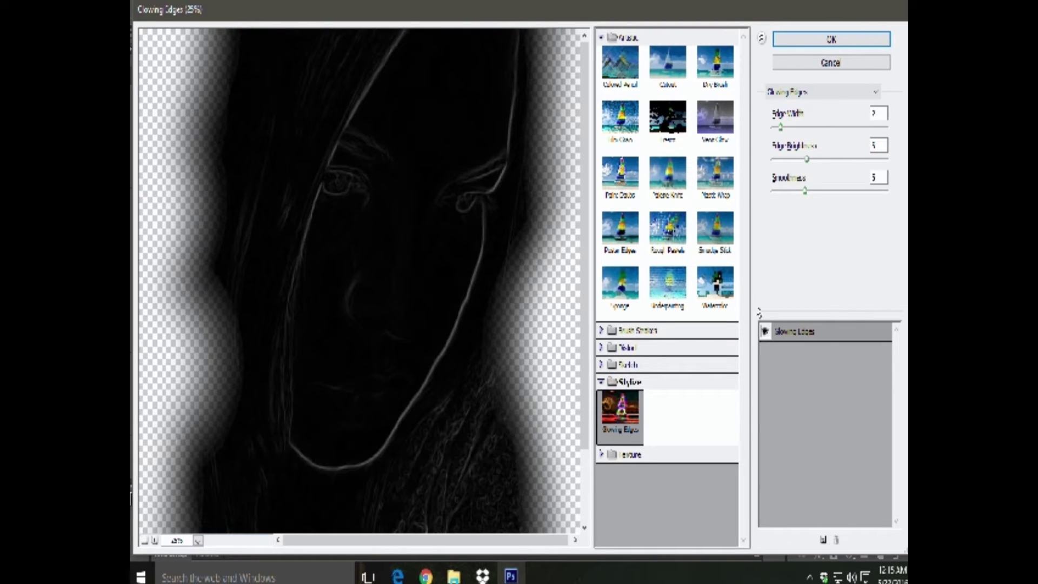
{"action": "left_click", "coordinate": [834, 69]}
{"action": "left_click", "coordinate": [868, 382]}
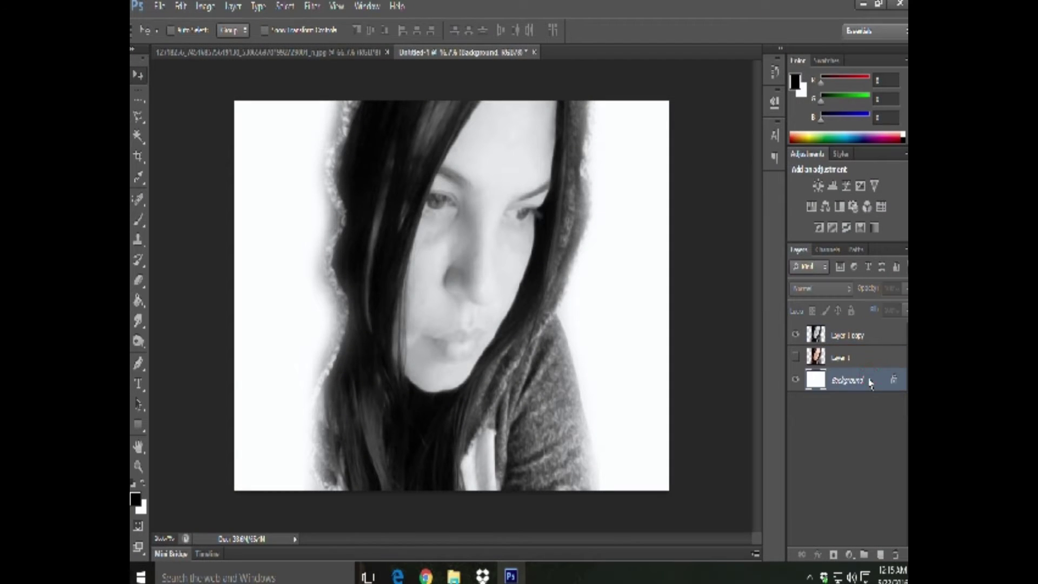
Step: Paint-bucket the Background layer's white canvas black, then reselect Layer 1 copy
{"action": "left_click", "coordinate": [139, 300]}
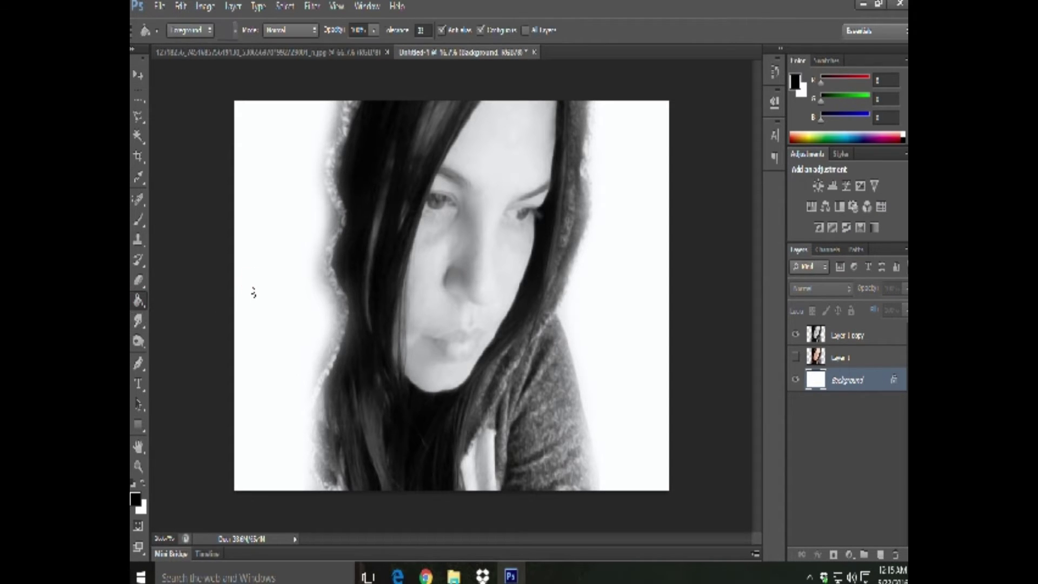
{"action": "left_click", "coordinate": [254, 293]}
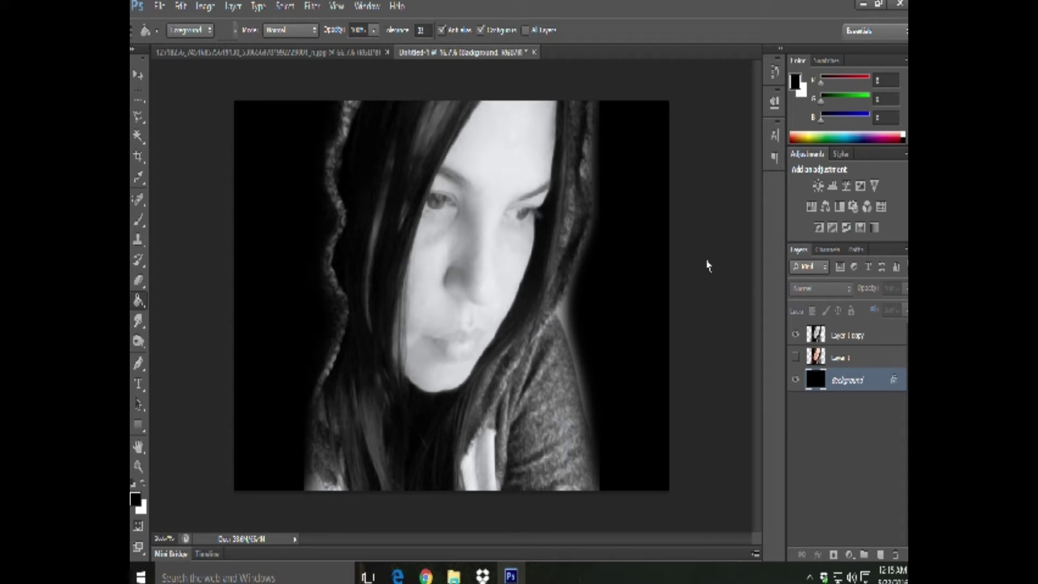
{"action": "left_click", "coordinate": [887, 341]}
{"action": "left_click", "coordinate": [319, 6]}
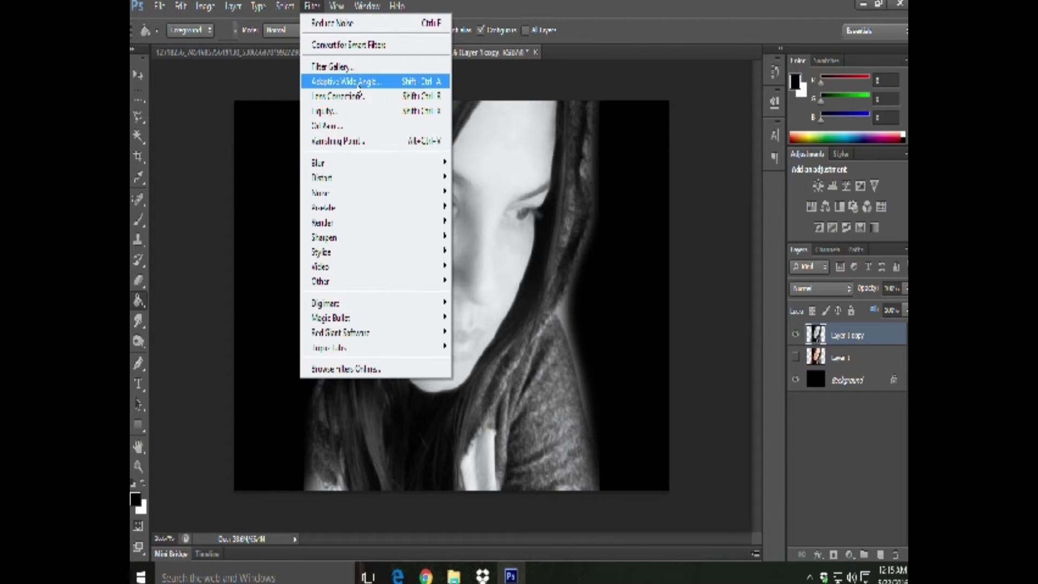
Step: Choose Stylize > Glowing Edges in the Filter Gallery with the preview at 25%
{"action": "left_click", "coordinate": [363, 67]}
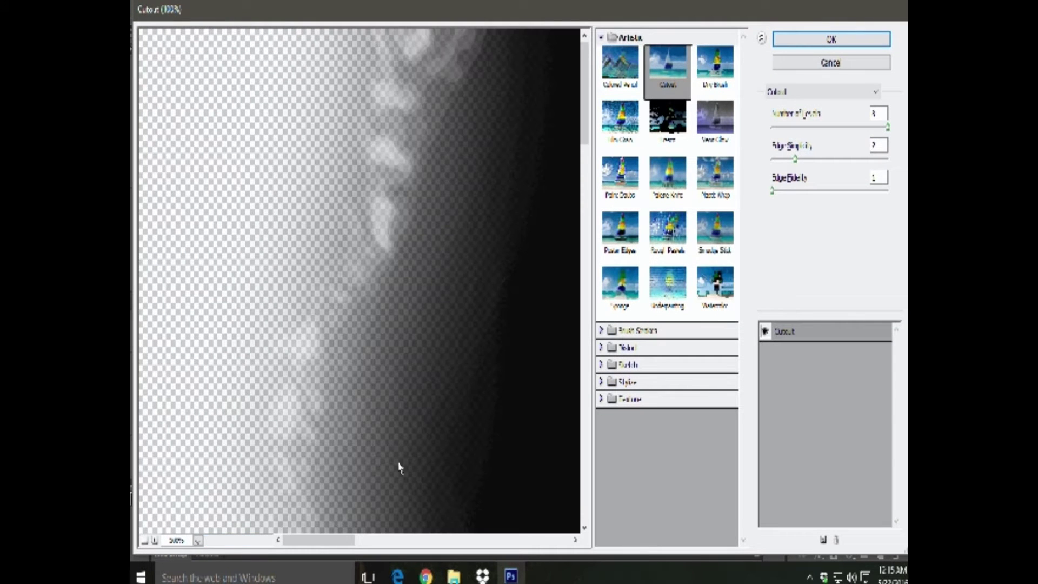
{"action": "left_click", "coordinate": [144, 540]}
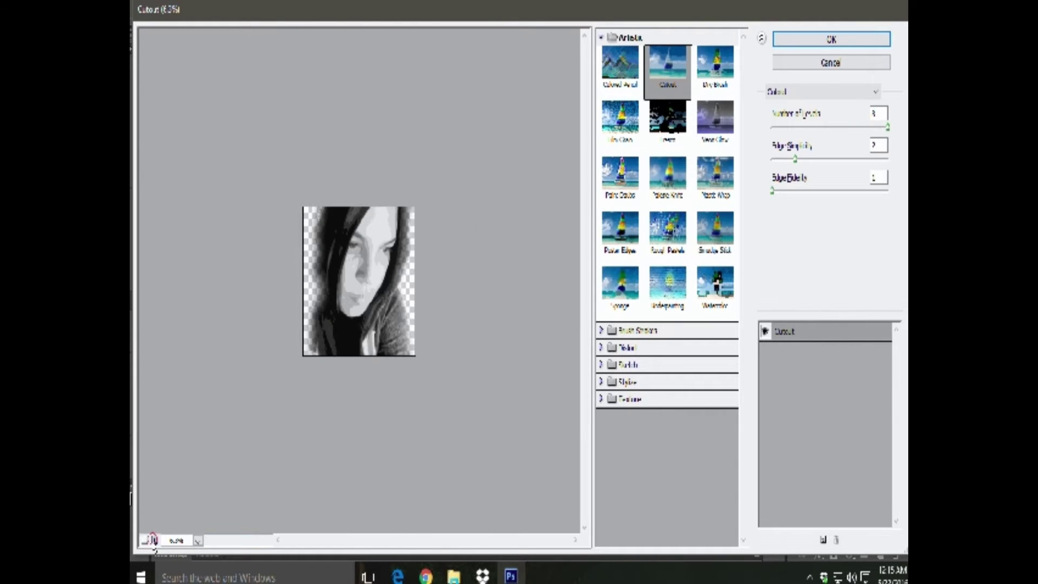
{"action": "left_click", "coordinate": [155, 540]}
{"action": "left_click", "coordinate": [604, 381]}
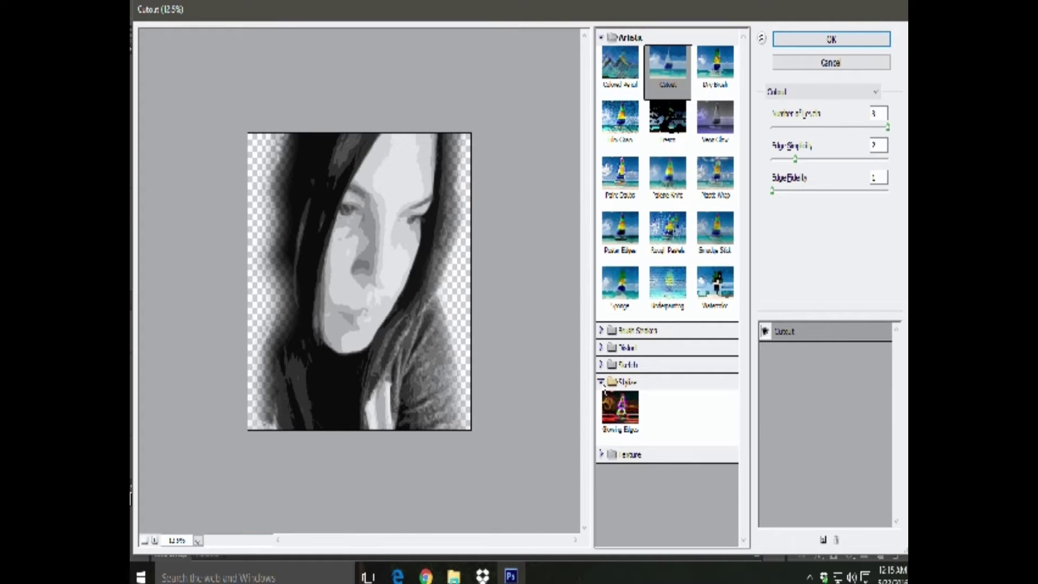
{"action": "left_click", "coordinate": [622, 414]}
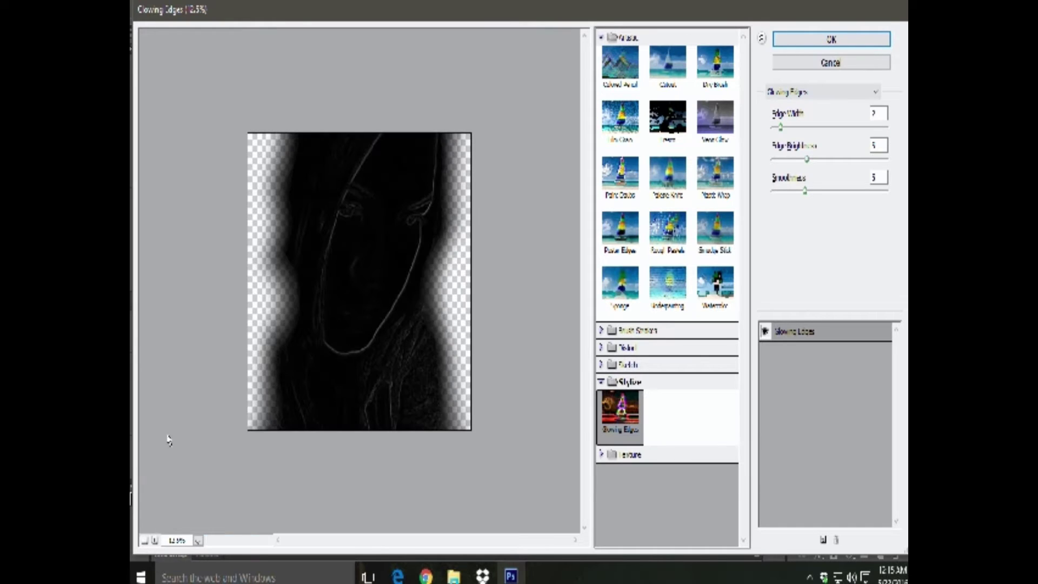
{"action": "left_click", "coordinate": [155, 540]}
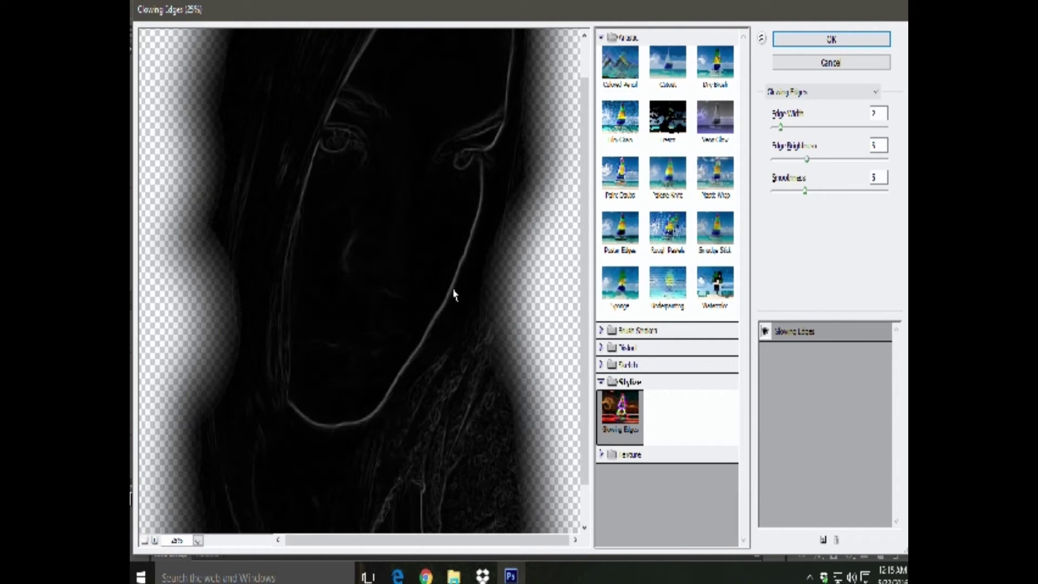
Step: Set Glowing Edges to maximum edge width, low edge brightness and smoothness 15, and apply it
{"action": "left_click_drag", "start_coordinate": [781, 128], "coordinate": [808, 127]}
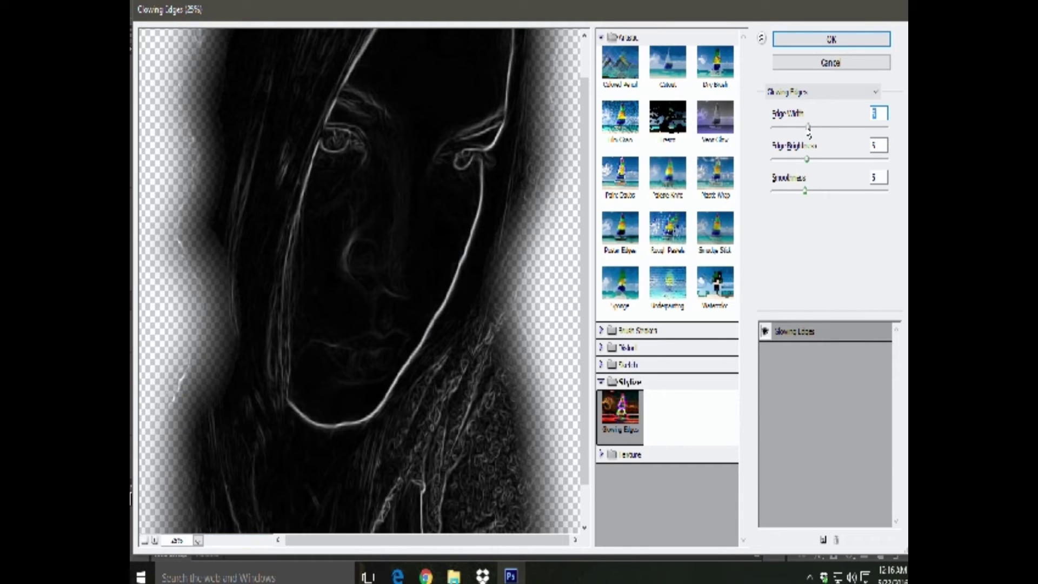
{"action": "left_click_drag", "start_coordinate": [808, 128], "coordinate": [830, 127]}
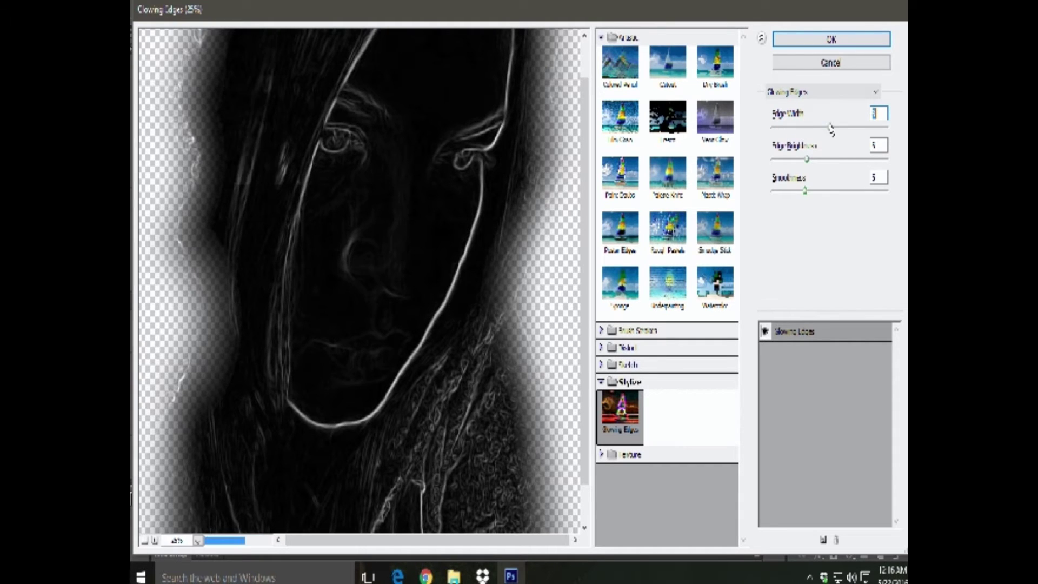
{"action": "left_click_drag", "start_coordinate": [831, 127], "coordinate": [853, 127]}
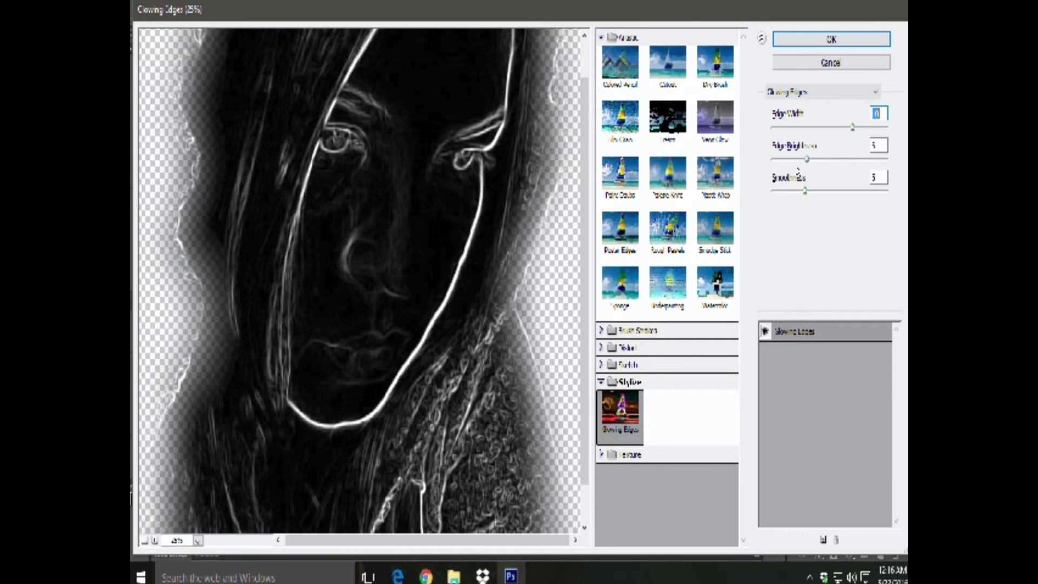
{"action": "mouse_move", "coordinate": [811, 161]}
{"action": "left_mouse_down"}
{"action": "mouse_move", "coordinate": [772, 160]}
{"action": "mouse_move", "coordinate": [788, 160]}
{"action": "left_mouse_up"}
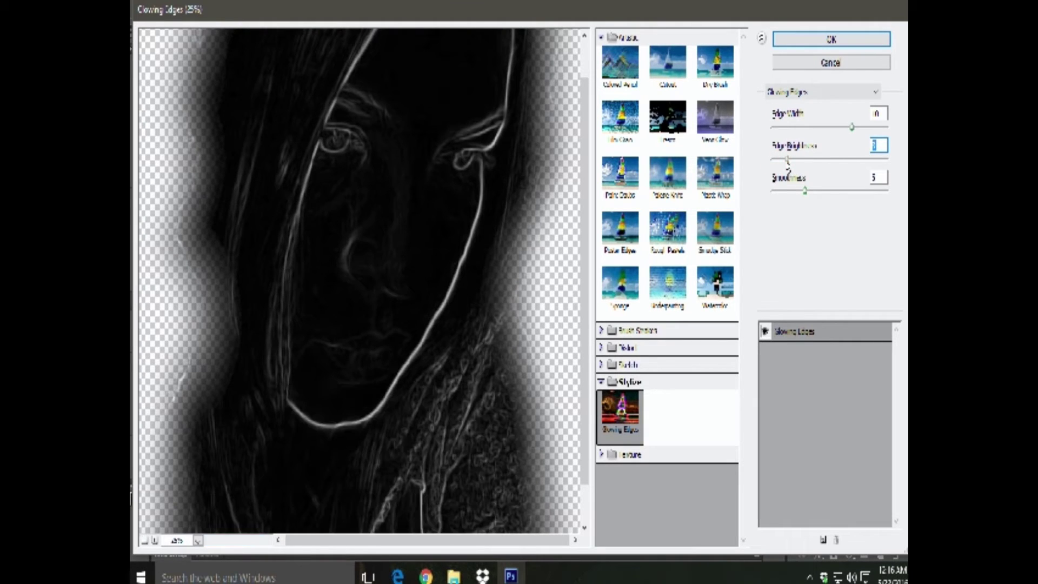
{"action": "left_click_drag", "start_coordinate": [787, 160], "coordinate": [785, 160]}
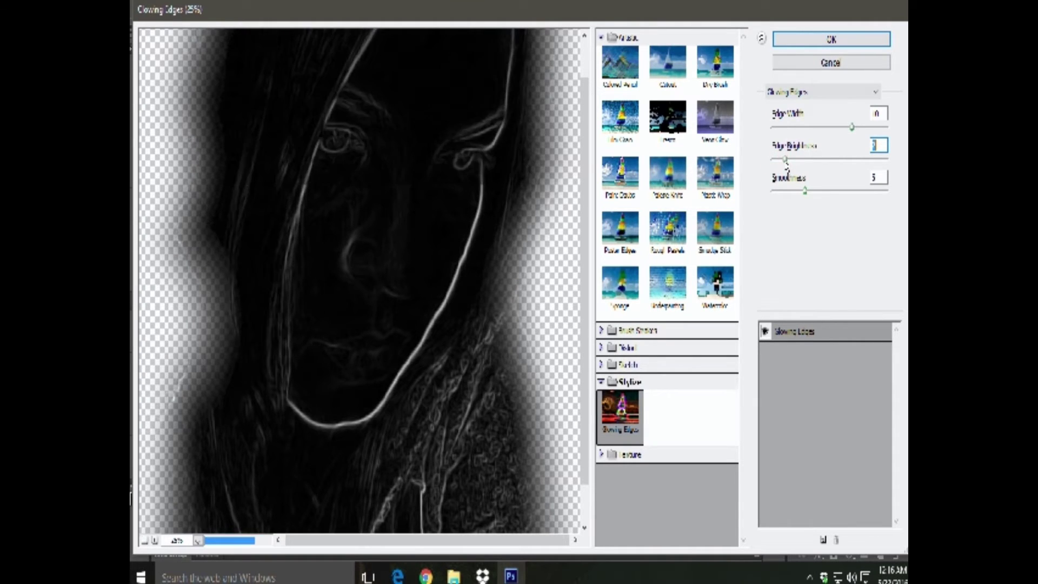
{"action": "left_click_drag", "start_coordinate": [805, 198], "coordinate": [889, 198]}
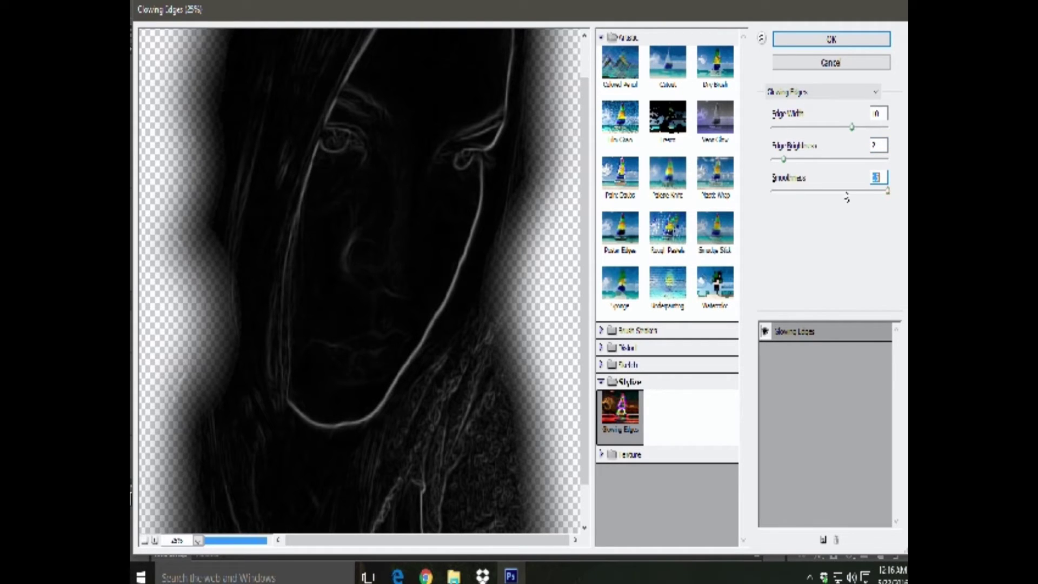
{"action": "left_click_drag", "start_coordinate": [784, 160], "coordinate": [790, 160]}
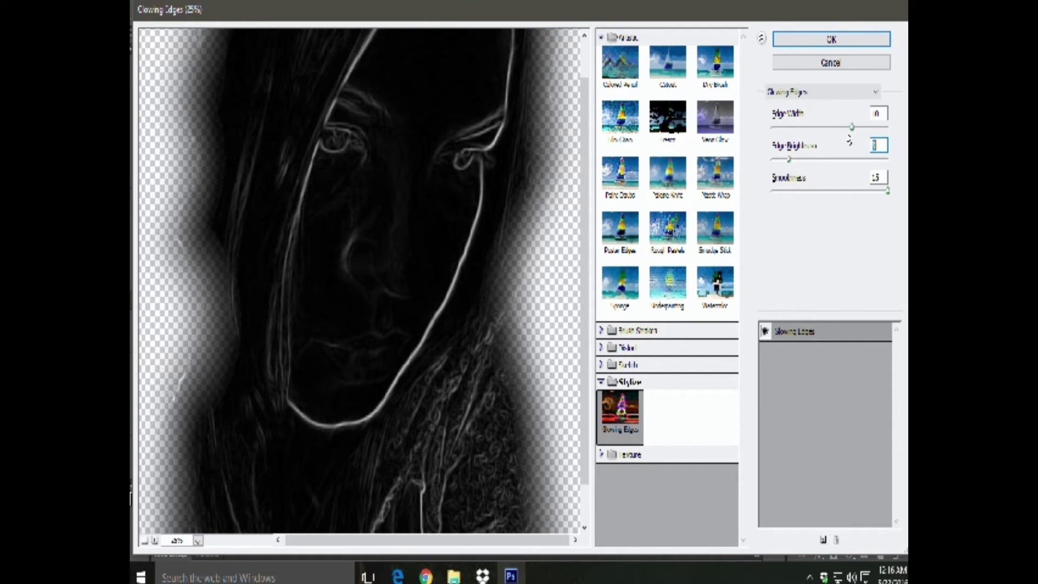
{"action": "left_click_drag", "start_coordinate": [852, 128], "coordinate": [887, 128]}
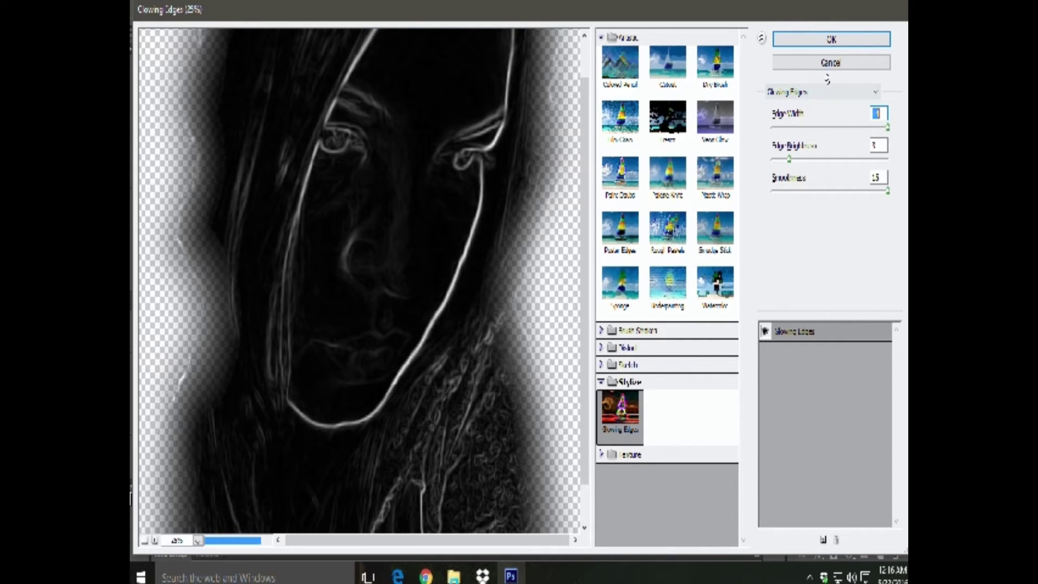
{"action": "left_click", "coordinate": [825, 41]}
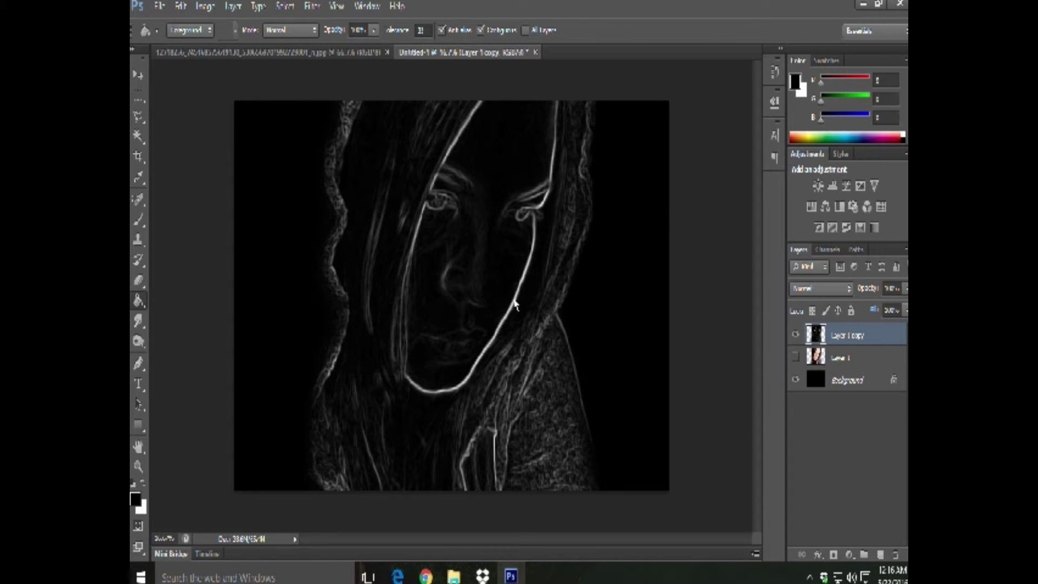
Step: Zoom in on the face, then zoom back out one step
{"action": "left_click", "coordinate": [139, 466]}
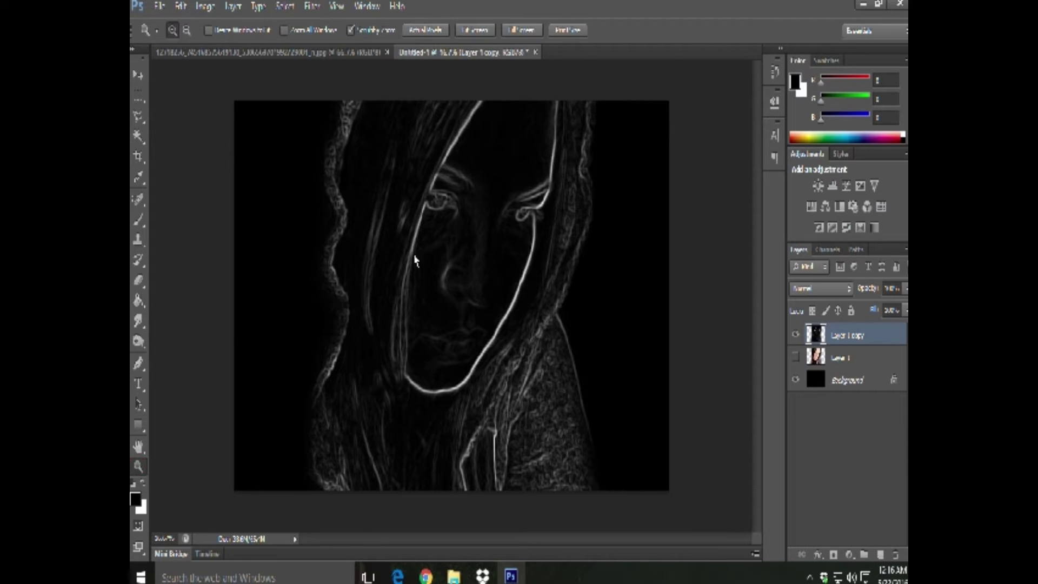
{"action": "left_click", "coordinate": [476, 262]}
{"action": "left_click", "coordinate": [492, 289]}
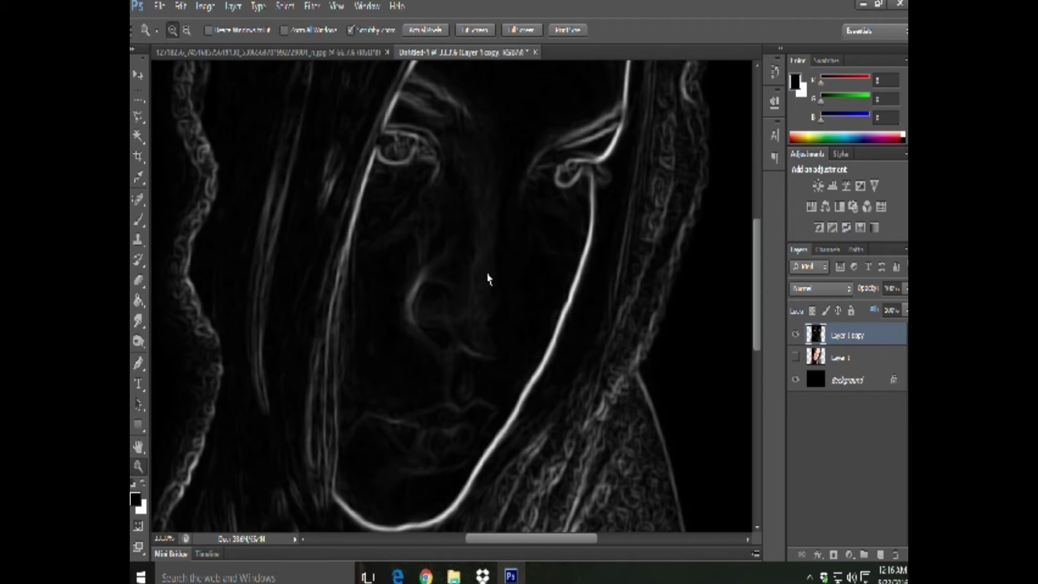
{"action": "right_click", "coordinate": [489, 276]}
{"action": "left_click", "coordinate": [552, 356]}
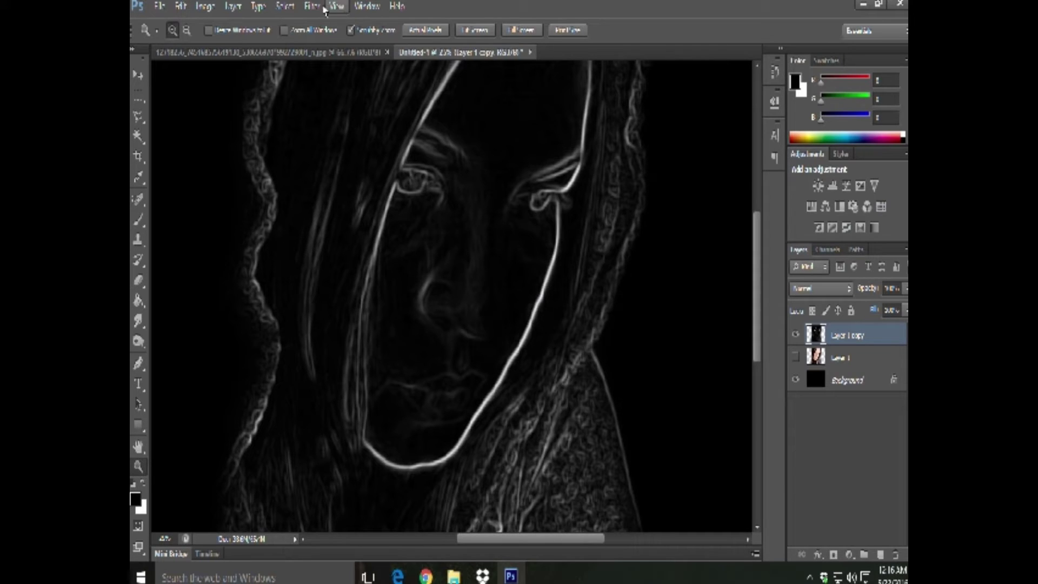
Step: Duplicate Layer 1 copy as Layer 1 copy 2
{"action": "left_click", "coordinate": [312, 6]}
{"action": "mouse_move", "coordinate": [375, 164]}
{"action": "left_click", "coordinate": [885, 341]}
{"action": "right_click", "coordinate": [886, 342]}
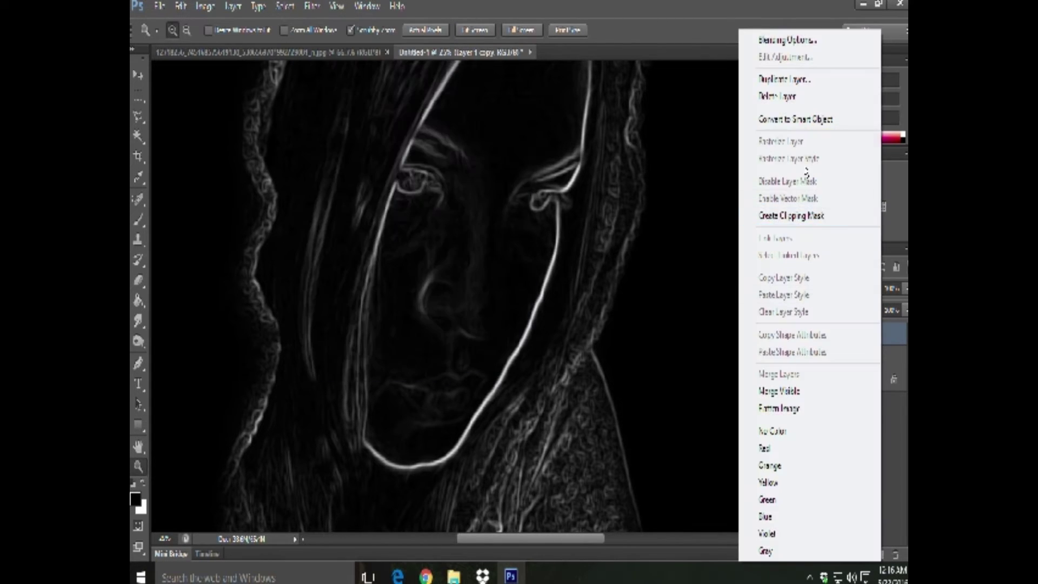
{"action": "left_click", "coordinate": [773, 79]}
{"action": "left_click", "coordinate": [619, 170]}
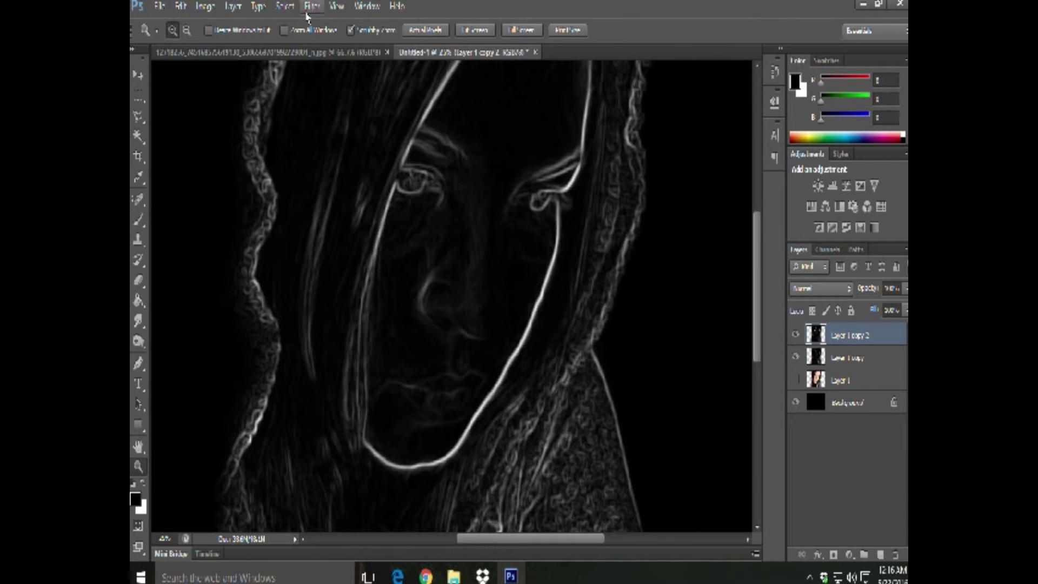
Step: Apply Reduce Noise twice to Layer 1 copy 2
{"action": "left_click", "coordinate": [312, 6]}
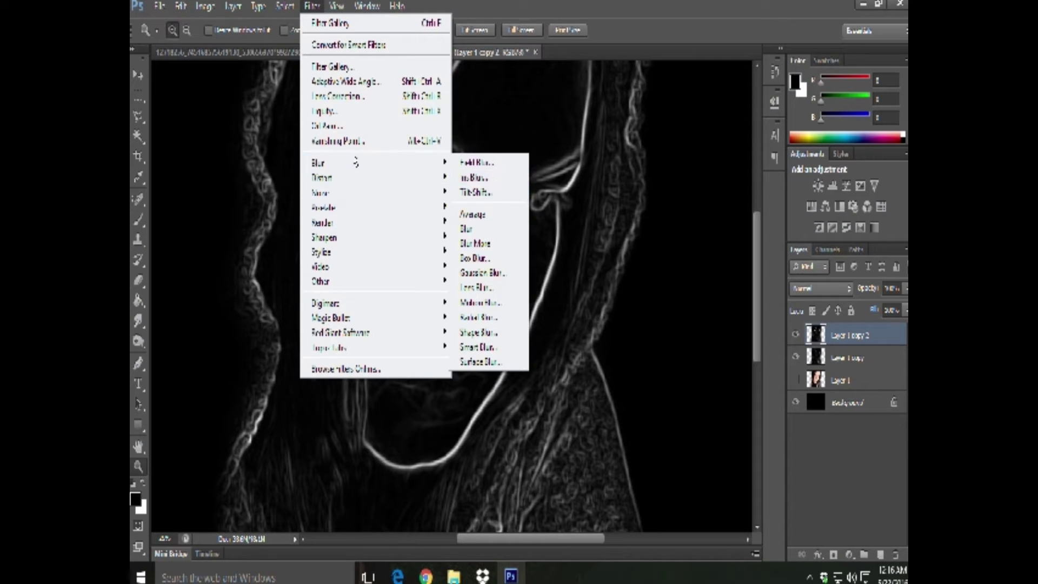
{"action": "mouse_move", "coordinate": [373, 193]}
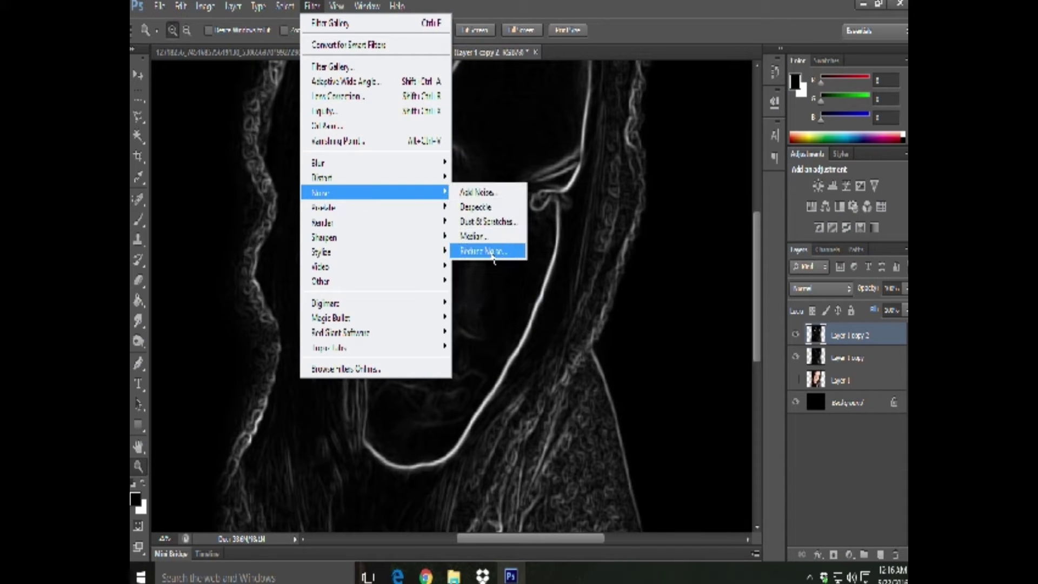
{"action": "left_click", "coordinate": [488, 251]}
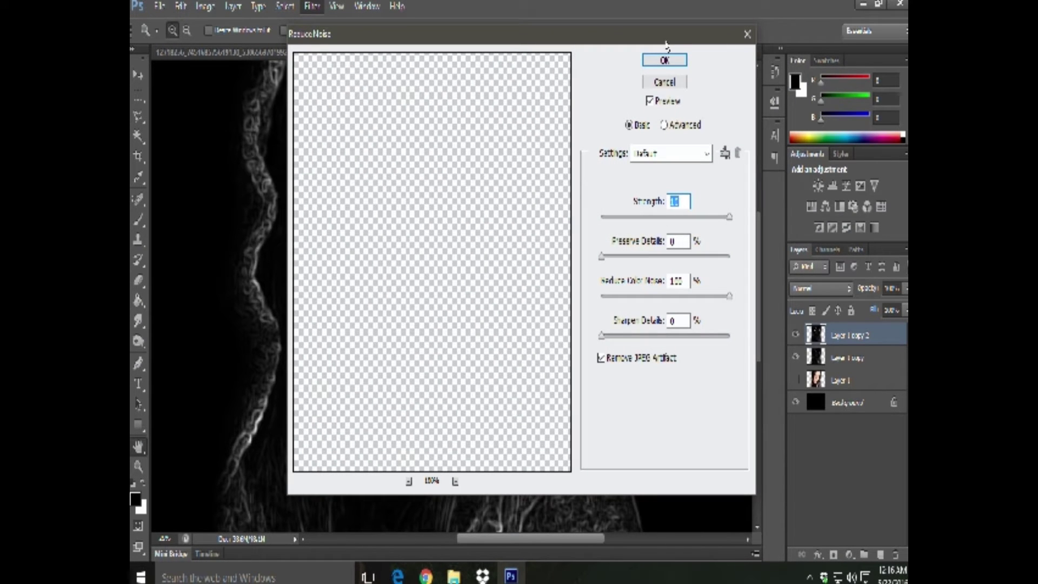
{"action": "left_click", "coordinate": [664, 60]}
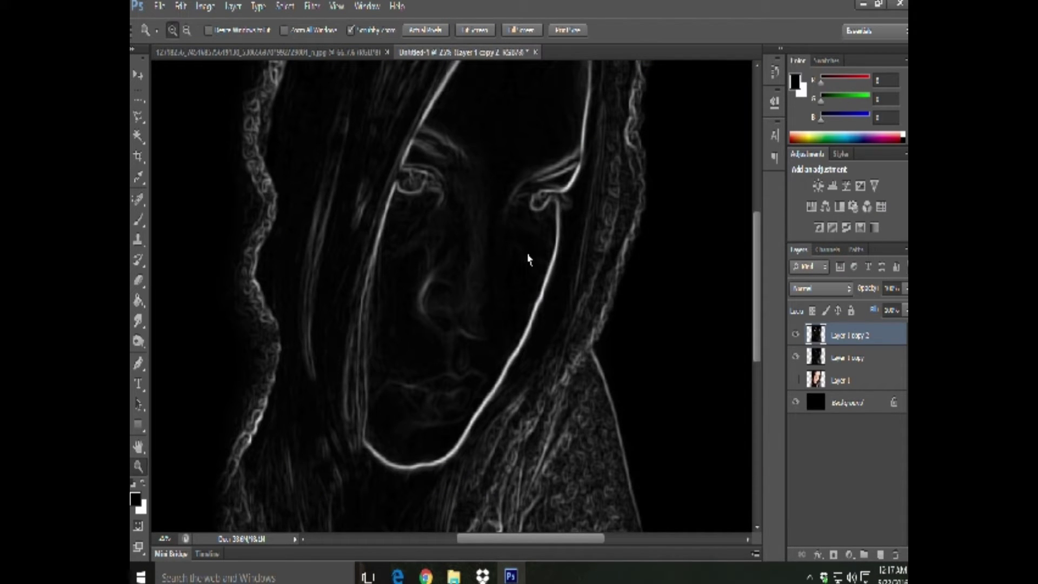
{"action": "left_click", "coordinate": [336, 6]}
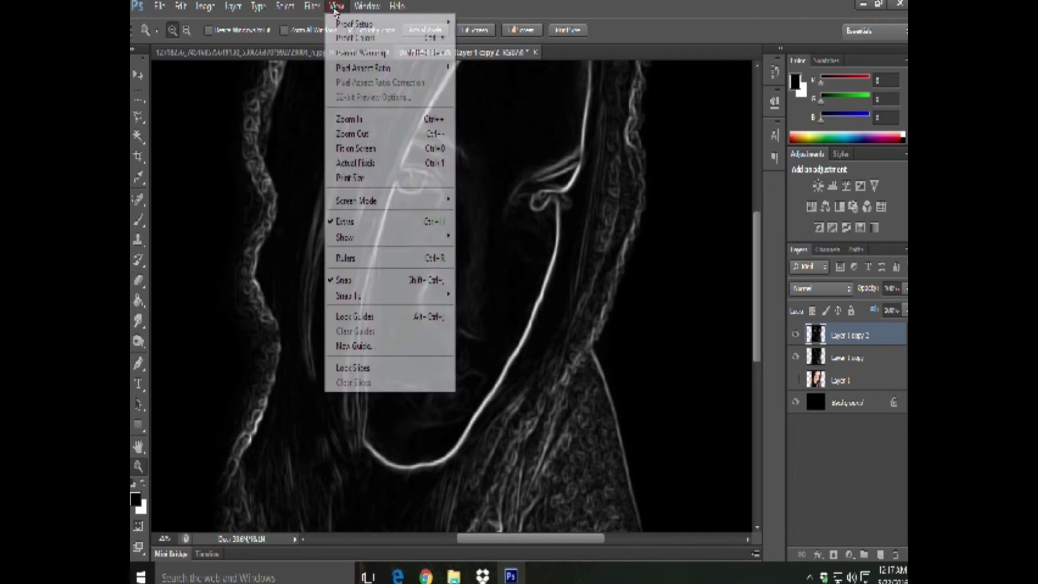
{"action": "left_click", "coordinate": [321, 24]}
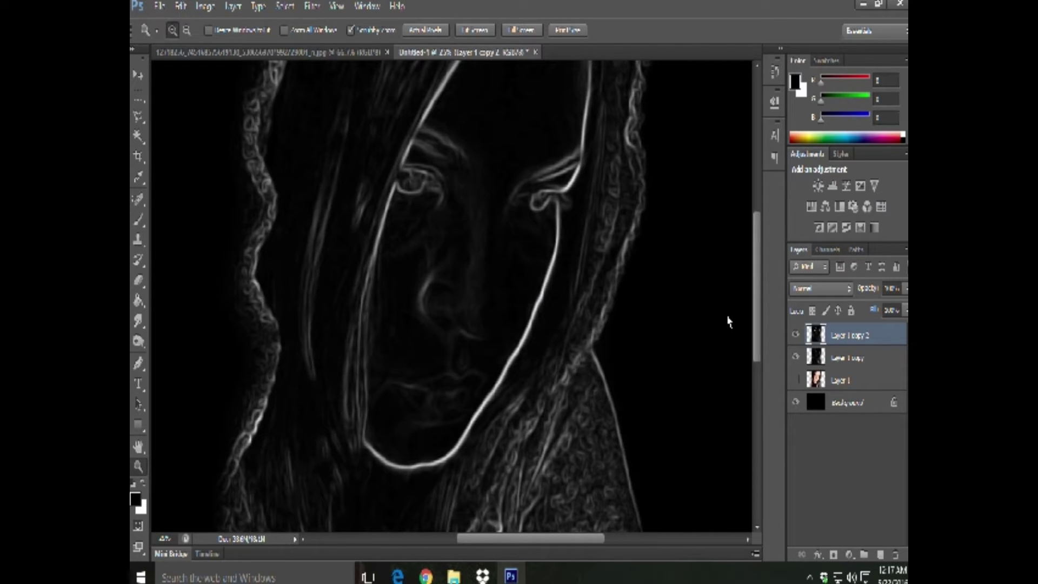
Step: Delete Layer 1 copy 2
{"action": "right_click", "coordinate": [884, 334]}
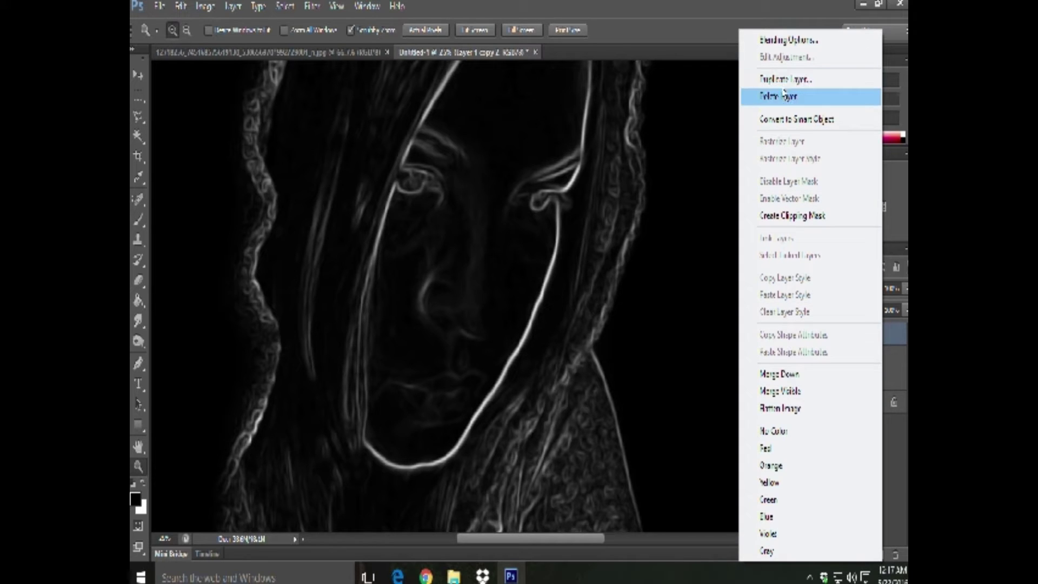
{"action": "left_click", "coordinate": [784, 97]}
{"action": "left_click", "coordinate": [460, 224]}
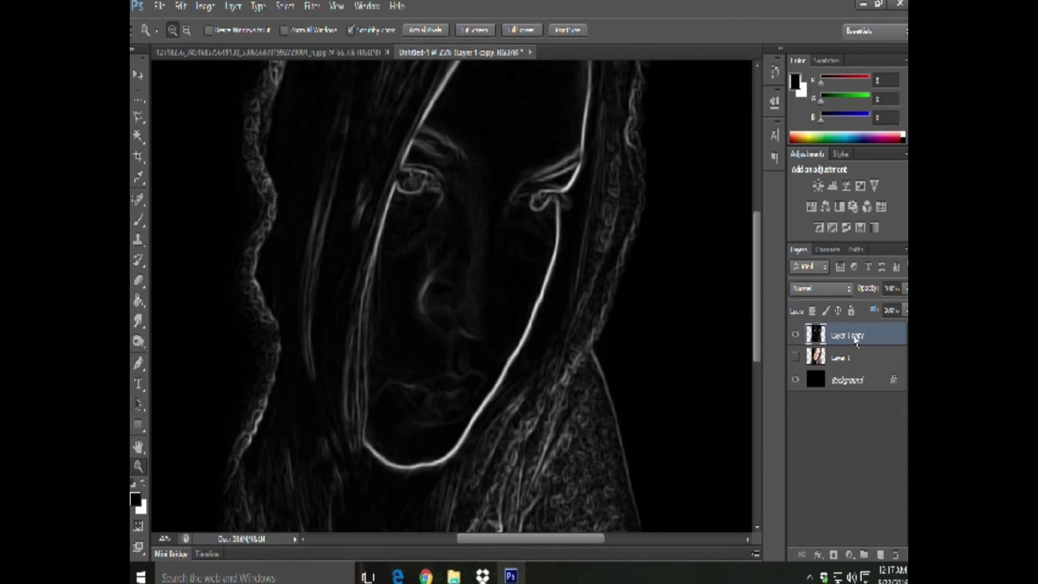
Step: Duplicate Layer 1 copy as a new Layer 1 copy 2
{"action": "right_click", "coordinate": [884, 334]}
{"action": "left_click", "coordinate": [795, 77]}
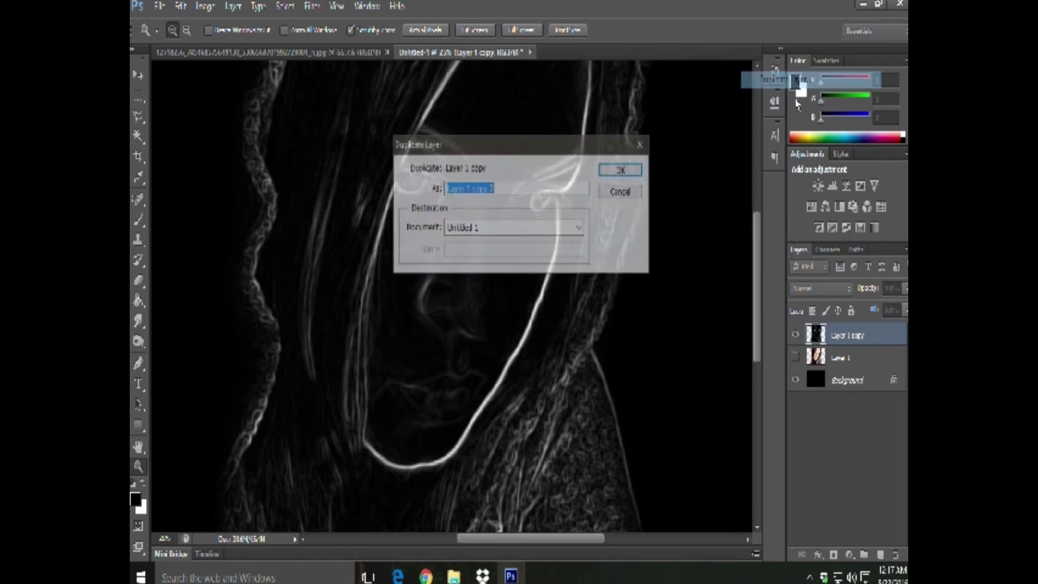
{"action": "left_click", "coordinate": [621, 169]}
Step: Apply a large-radius Gaussian Blur to Layer 1 copy 2 for a soft glow
{"action": "left_click", "coordinate": [312, 6]}
{"action": "mouse_move", "coordinate": [374, 163]}
{"action": "left_click", "coordinate": [494, 274]}
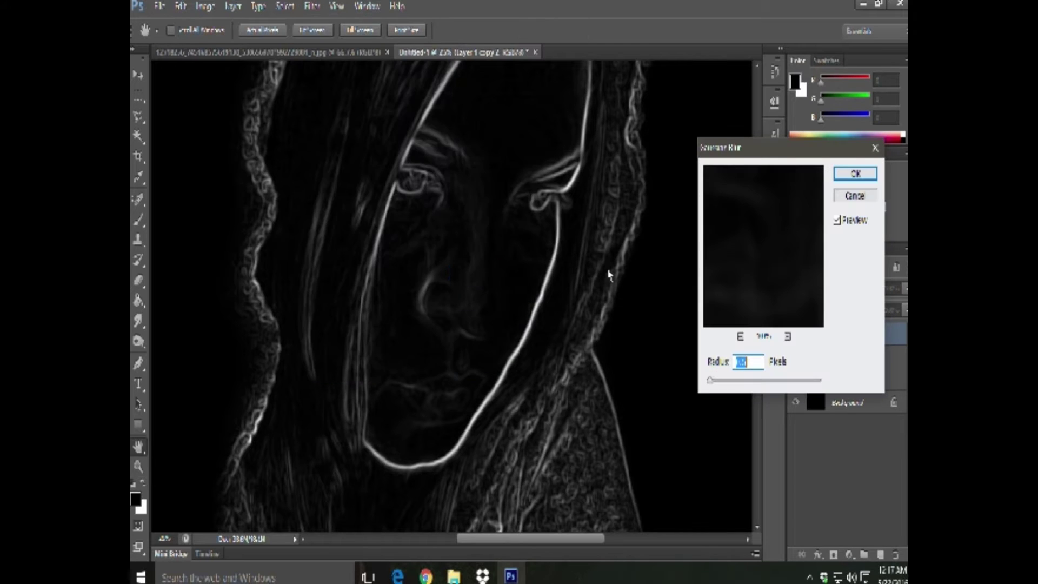
{"action": "mouse_move", "coordinate": [713, 387]}
{"action": "left_mouse_down"}
{"action": "mouse_move", "coordinate": [812, 386]}
{"action": "mouse_move", "coordinate": [757, 390]}
{"action": "left_mouse_up"}
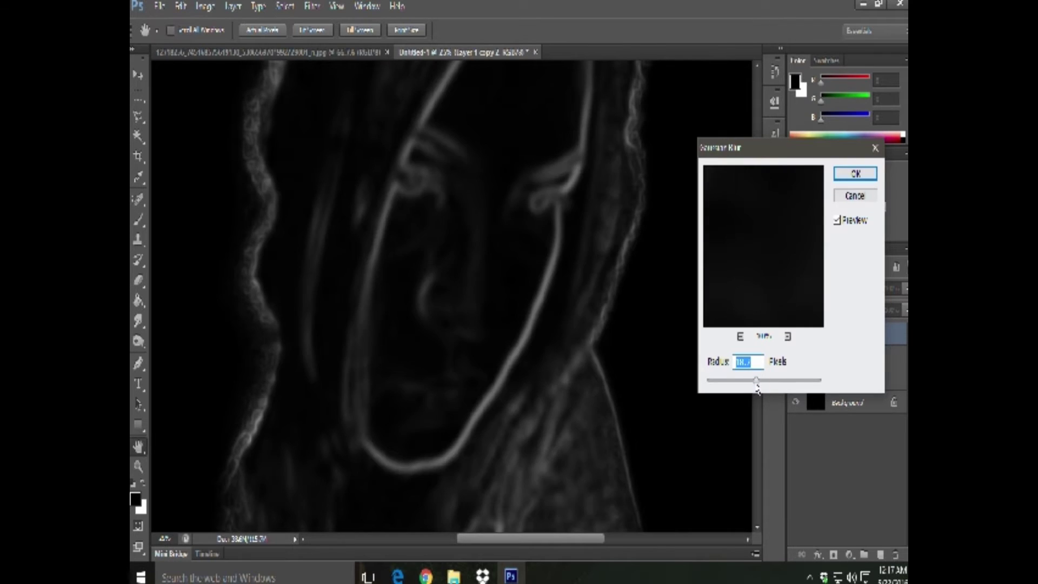
{"action": "left_click_drag", "start_coordinate": [756, 388], "coordinate": [764, 393]}
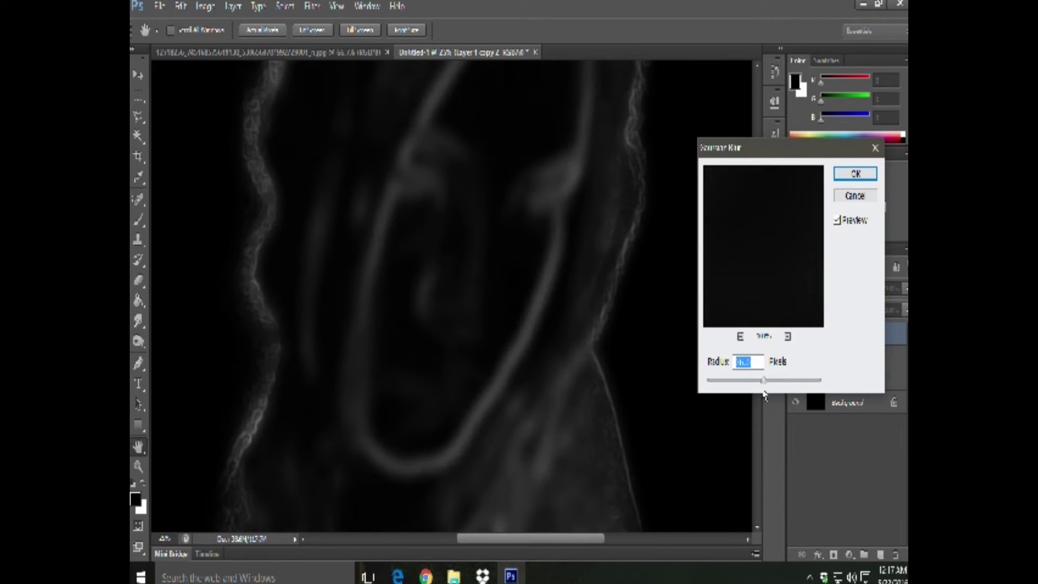
{"action": "left_click", "coordinate": [856, 174]}
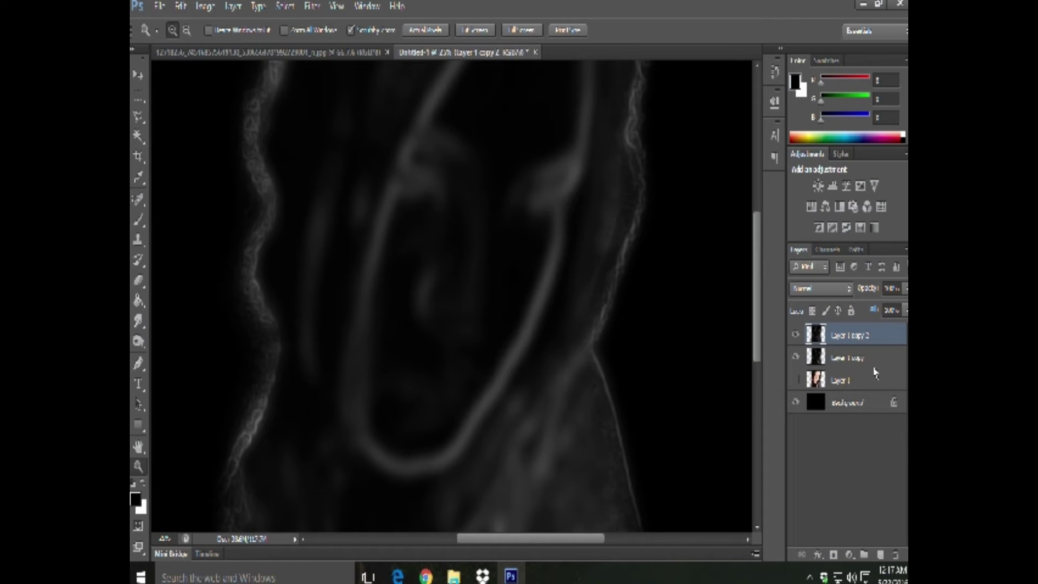
Step: Add a layer mask to Layer 1 copy 2 and brush black over the hair, eyes, jaw and shoulder
{"action": "left_click", "coordinate": [833, 555]}
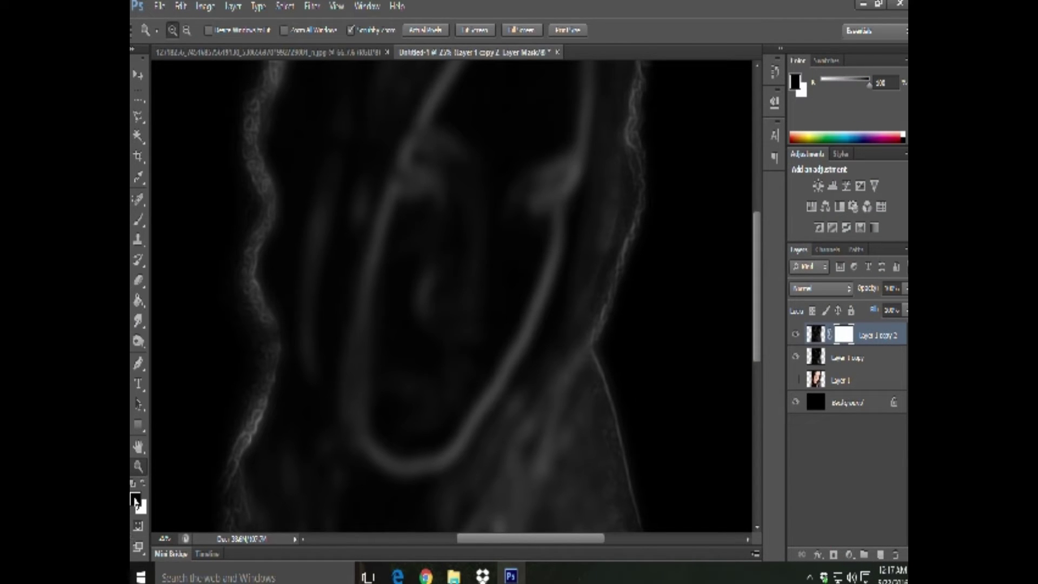
{"action": "left_click", "coordinate": [138, 220]}
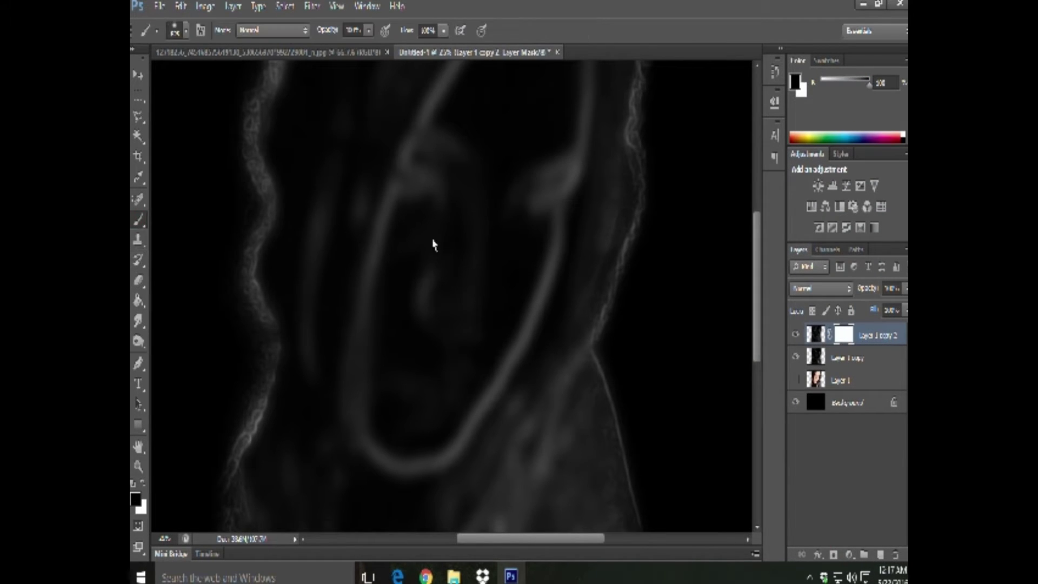
{"action": "left_click_drag", "start_coordinate": [443, 118], "coordinate": [216, 151]}
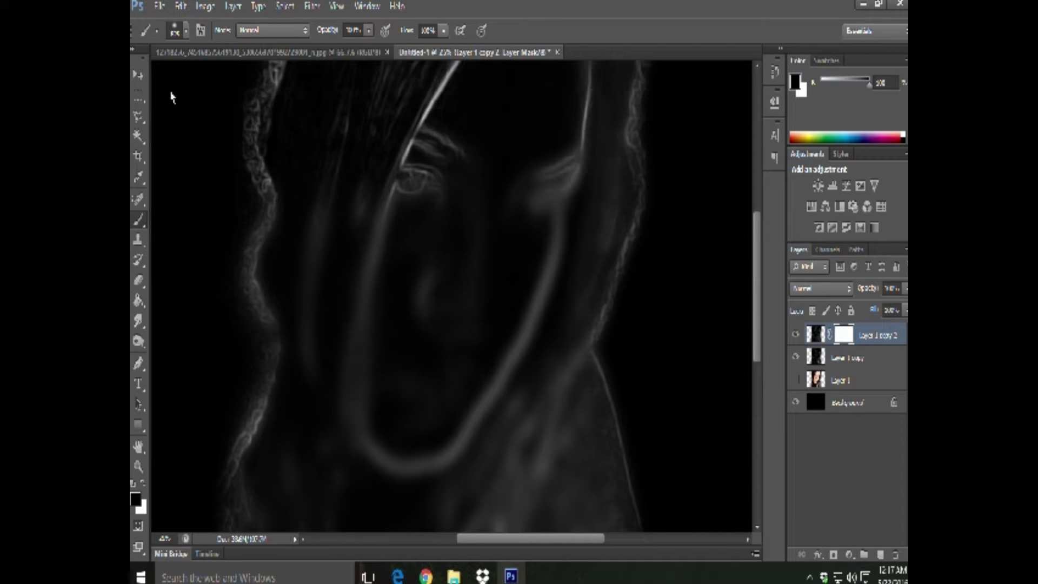
{"action": "left_click_drag", "start_coordinate": [325, 157], "coordinate": [309, 197]}
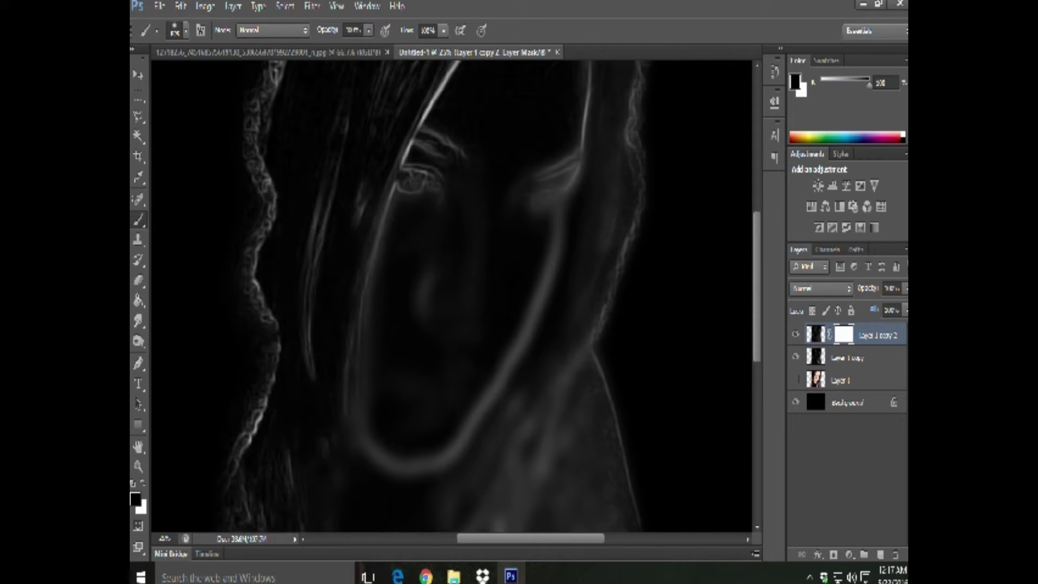
{"action": "mouse_move", "coordinate": [247, 294]}
{"action": "left_mouse_down"}
{"action": "mouse_move", "coordinate": [484, 473]}
{"action": "mouse_move", "coordinate": [598, 76]}
{"action": "mouse_move", "coordinate": [602, 336]}
{"action": "mouse_move", "coordinate": [583, 524]}
{"action": "left_mouse_up"}
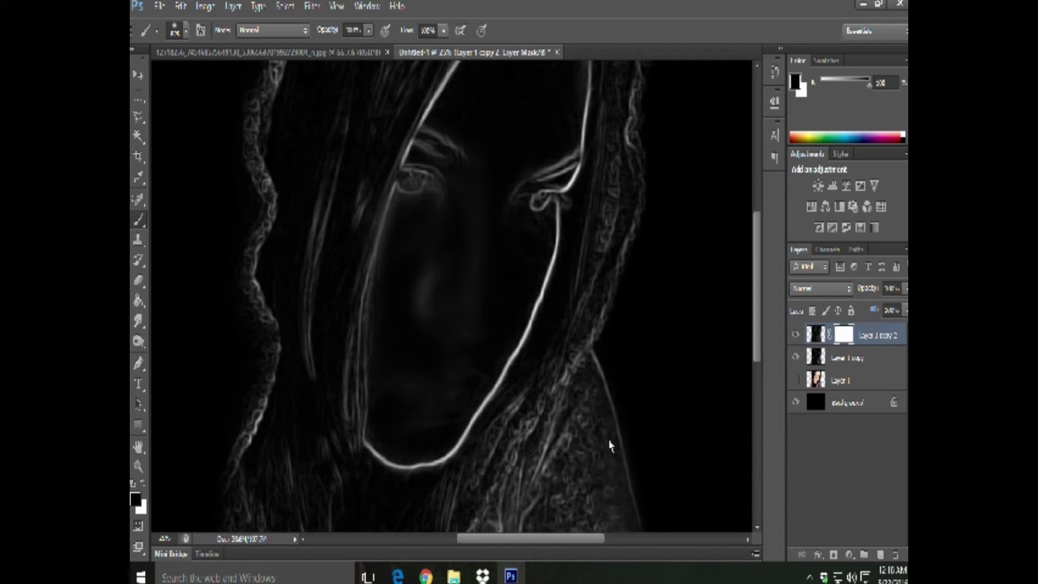
{"action": "left_click_drag", "start_coordinate": [630, 435], "coordinate": [600, 444]}
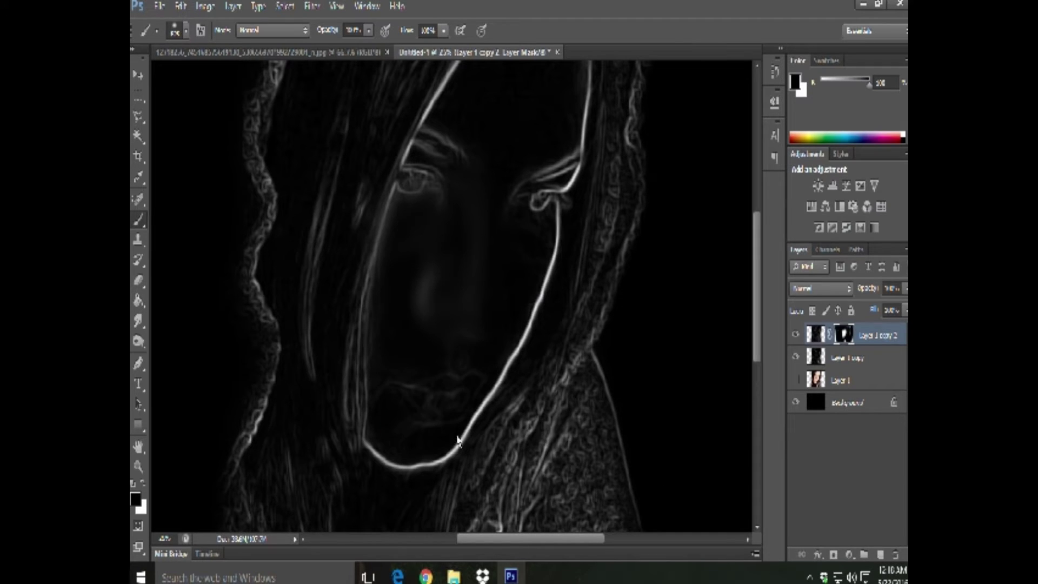
{"action": "mouse_move", "coordinate": [429, 180]}
{"action": "left_mouse_down"}
{"action": "mouse_move", "coordinate": [381, 328]}
{"action": "mouse_move", "coordinate": [389, 281]}
{"action": "left_mouse_up"}
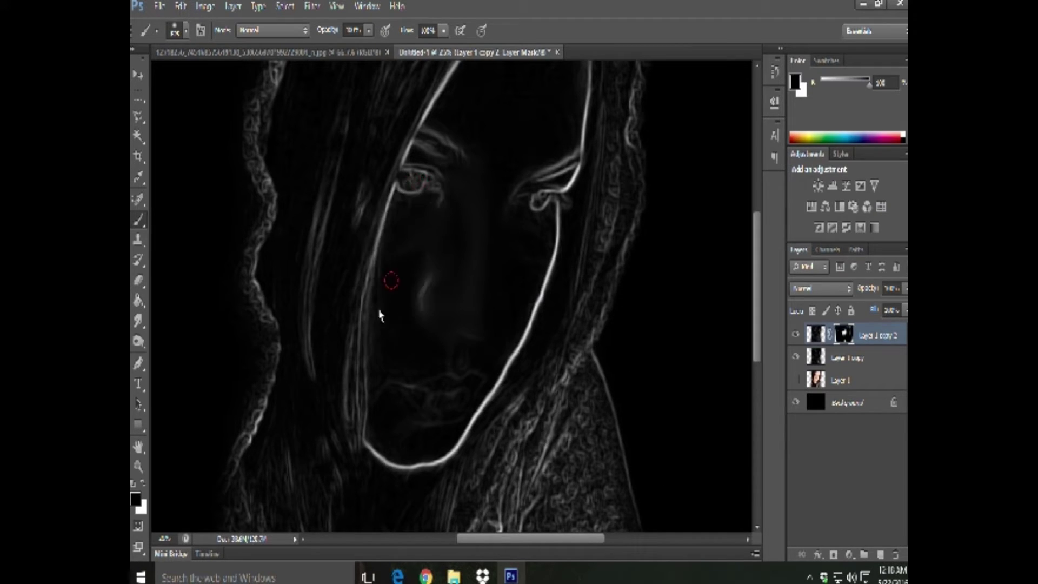
{"action": "left_click_drag", "start_coordinate": [407, 202], "coordinate": [402, 218]}
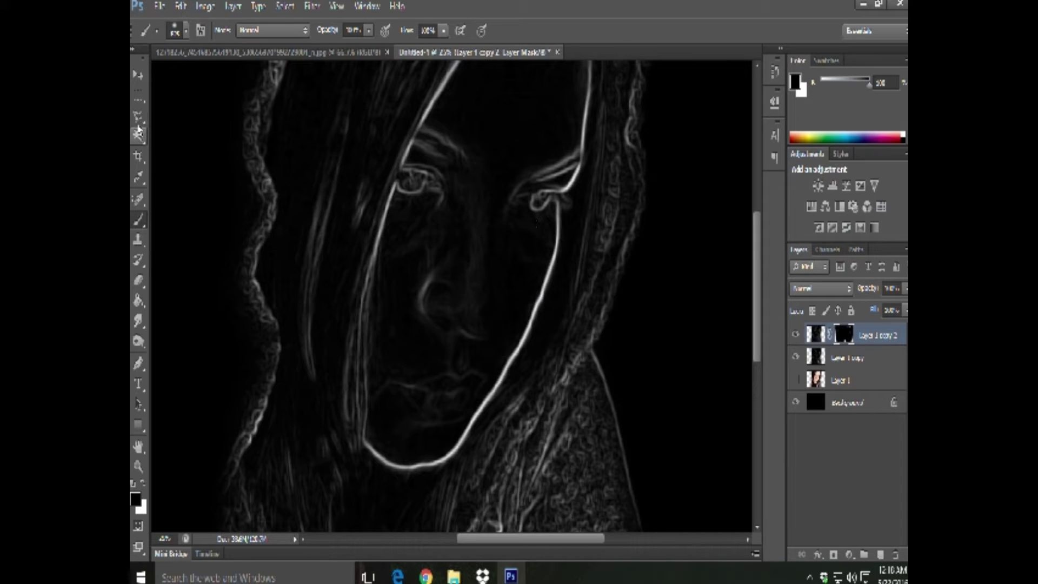
{"action": "left_click_drag", "start_coordinate": [493, 544], "coordinate": [448, 543]}
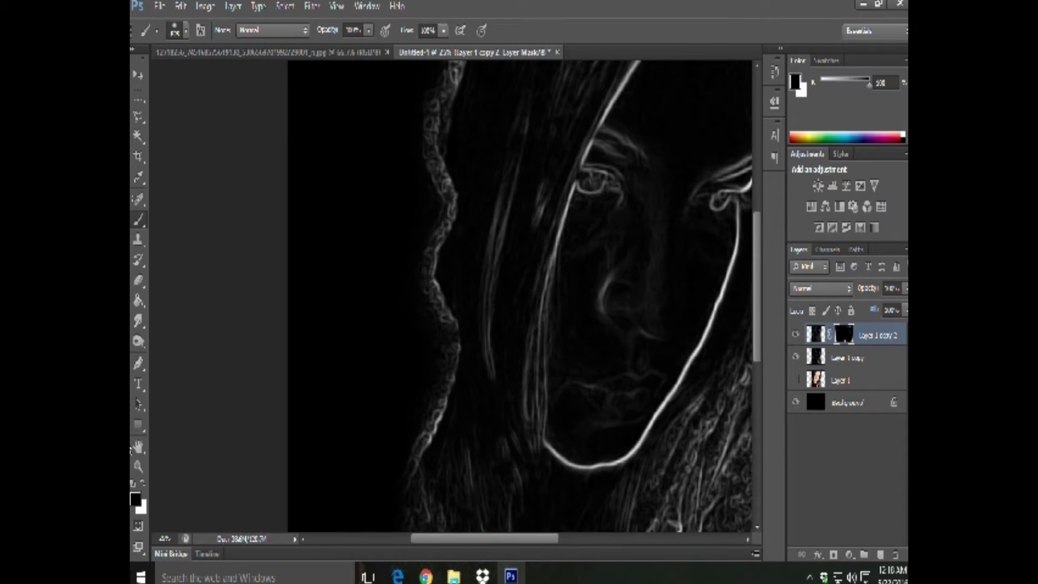
Step: Fit the whole image on screen and return to the Brush tool
{"action": "left_click", "coordinate": [139, 466]}
{"action": "right_click", "coordinate": [394, 424]}
{"action": "left_click", "coordinate": [444, 438]}
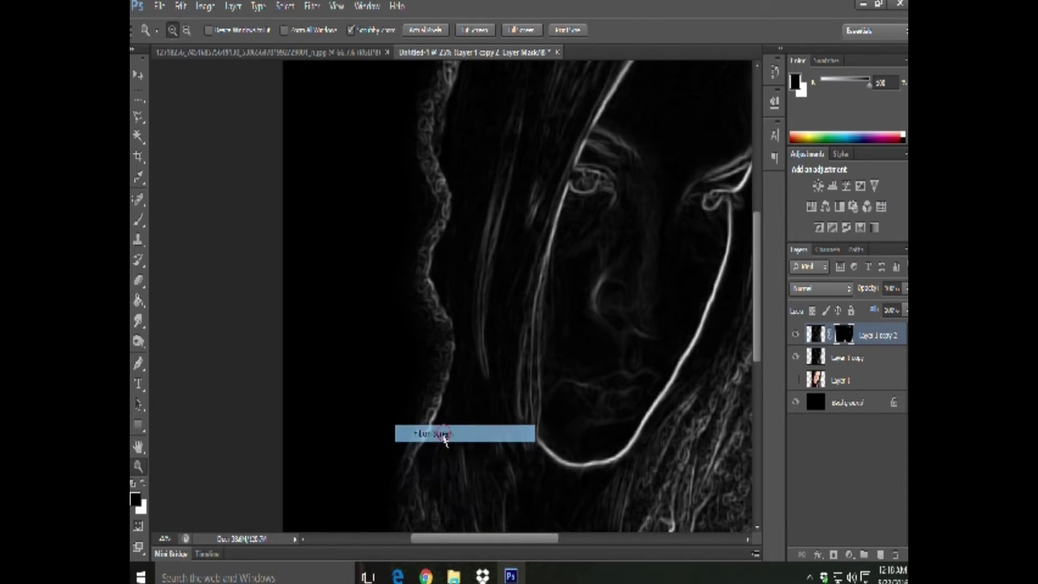
{"action": "left_click", "coordinate": [138, 219]}
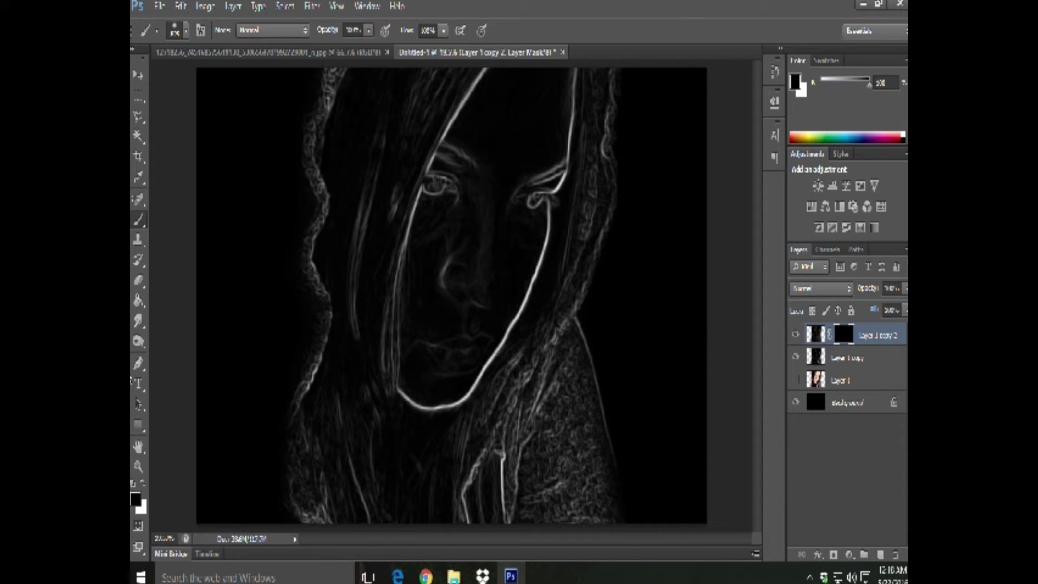
Step: Switch the paint colour to white, make the brush slightly smaller, and zoom in on the portrait
{"action": "left_click", "coordinate": [143, 484]}
{"action": "left_click", "coordinate": [186, 31]}
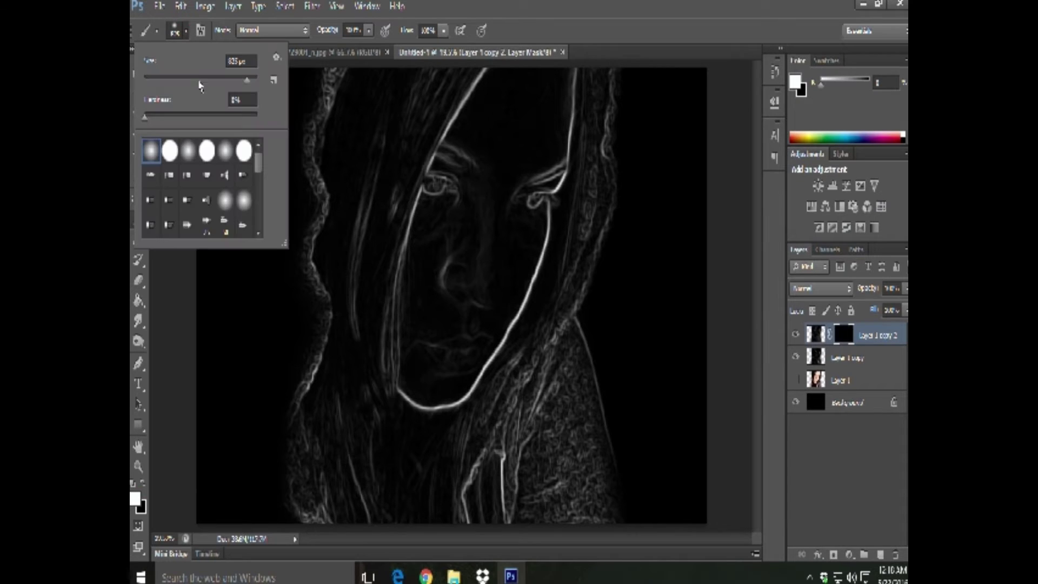
{"action": "left_click_drag", "start_coordinate": [240, 82], "coordinate": [233, 82]}
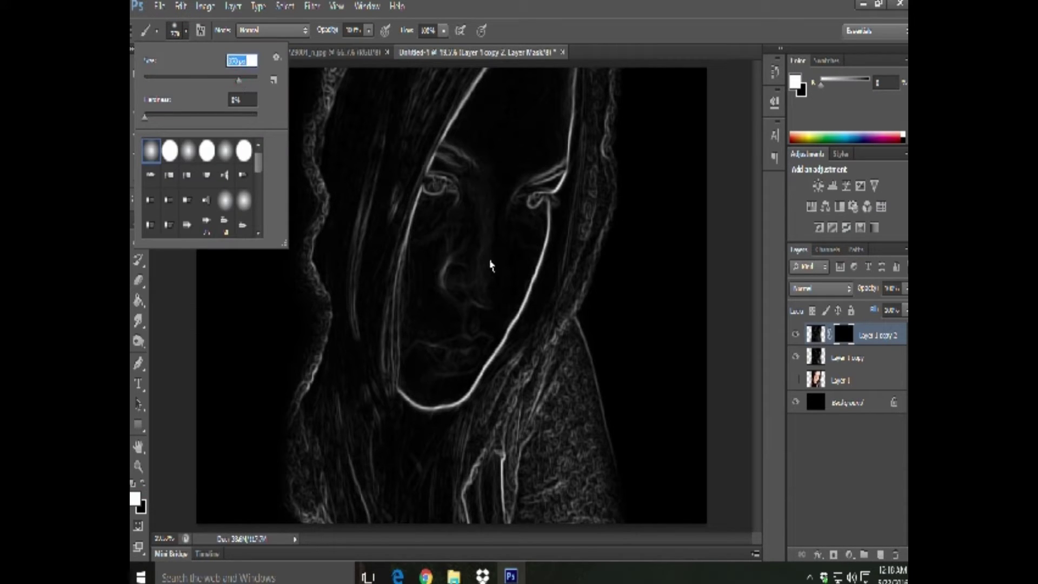
{"action": "key", "text": "Return"}
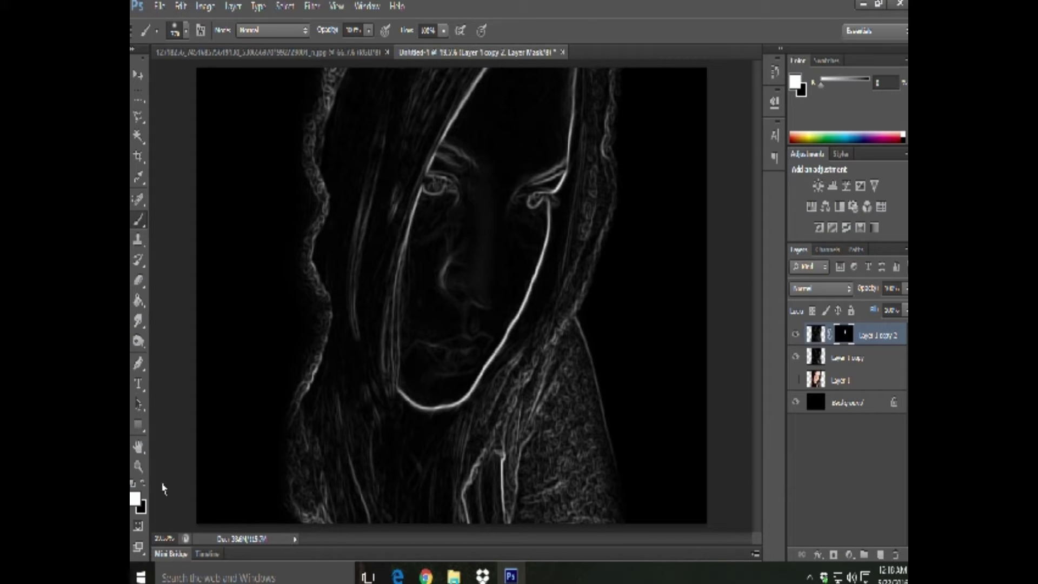
{"action": "left_click", "coordinate": [138, 466]}
{"action": "left_click", "coordinate": [463, 250]}
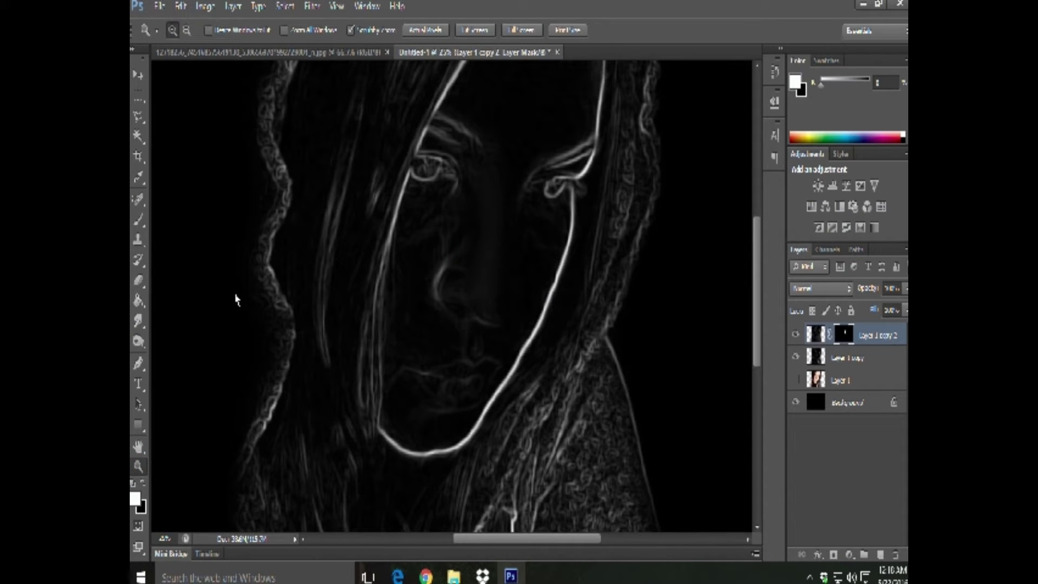
Step: Step backward to undo the last mask stroke, then delete Layer 1 copy 2
{"action": "left_click", "coordinate": [181, 6]}
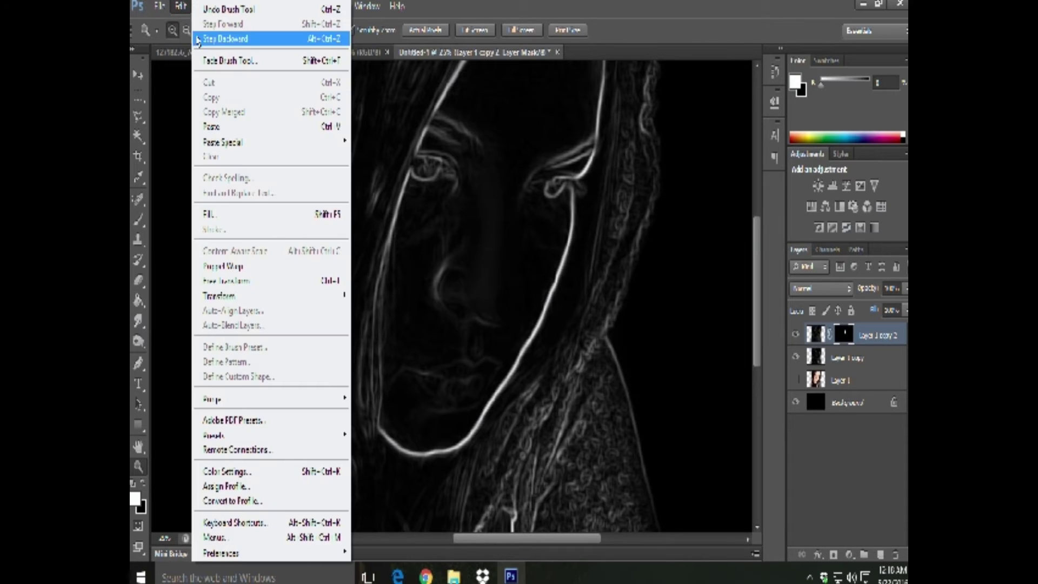
{"action": "left_click", "coordinate": [216, 37]}
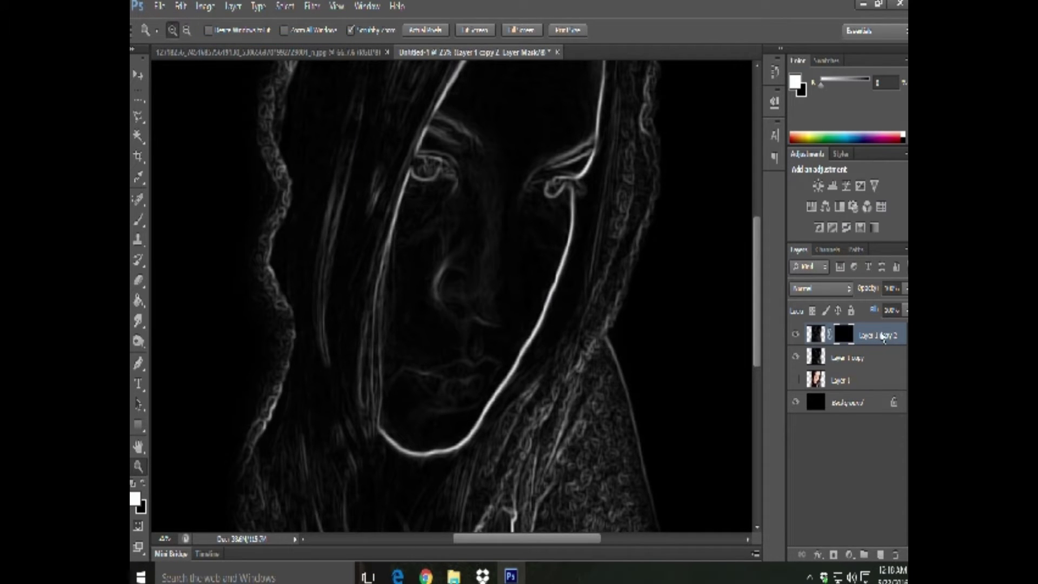
{"action": "right_click", "coordinate": [884, 336]}
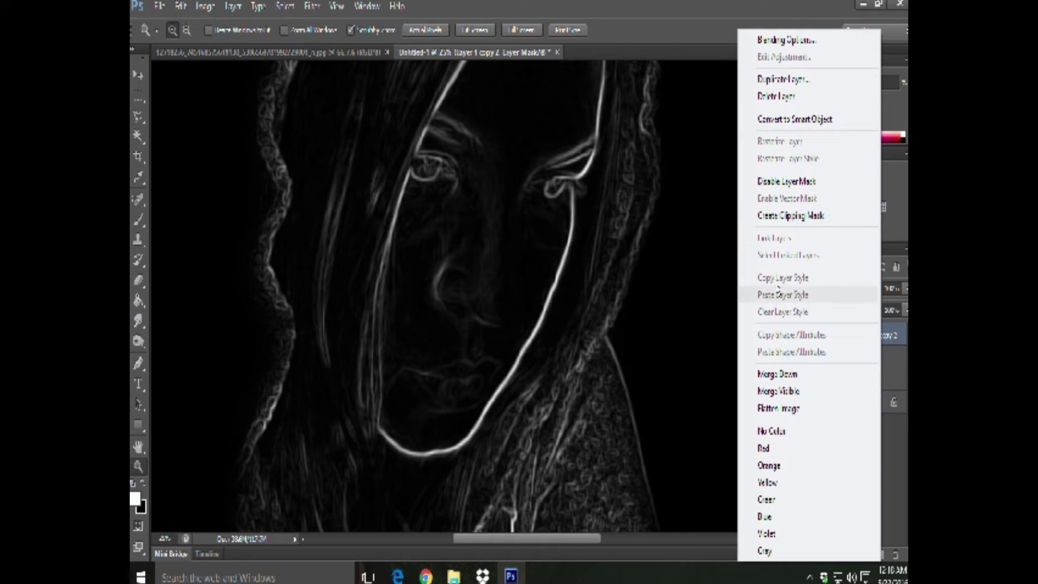
{"action": "left_click", "coordinate": [776, 96]}
{"action": "left_click", "coordinate": [456, 225]}
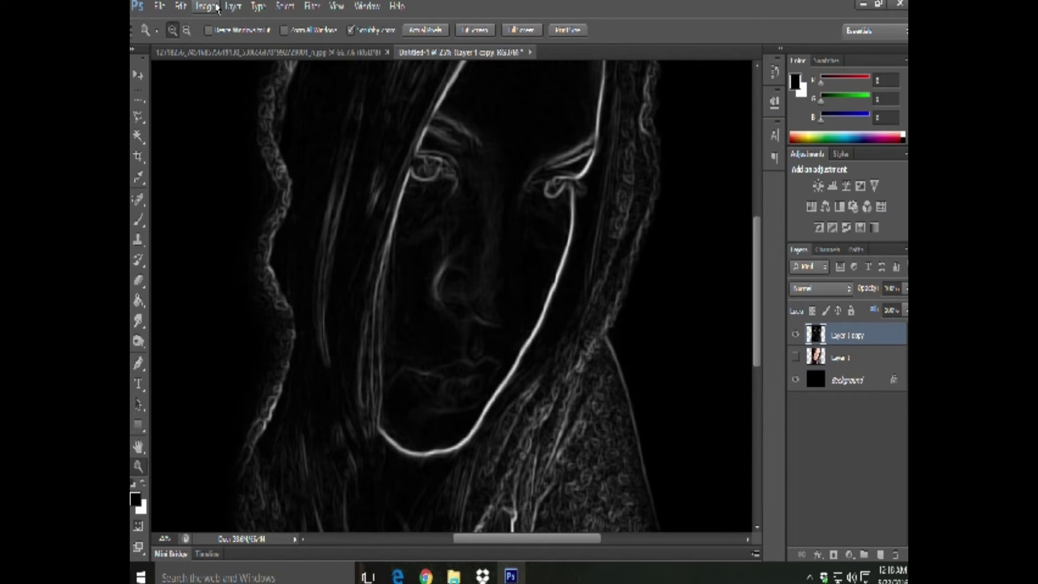
Step: Add a new empty layer, Layer 2, above the glow layers
{"action": "left_click", "coordinate": [205, 6]}
{"action": "left_click", "coordinate": [232, 6]}
{"action": "mouse_move", "coordinate": [267, 24]}
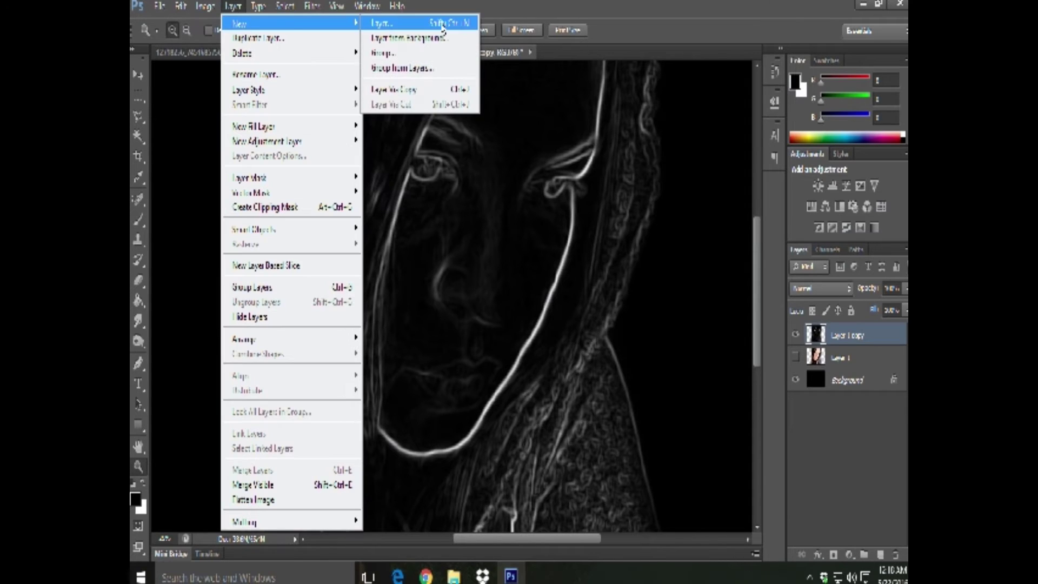
{"action": "left_click", "coordinate": [445, 25]}
{"action": "left_click", "coordinate": [613, 176]}
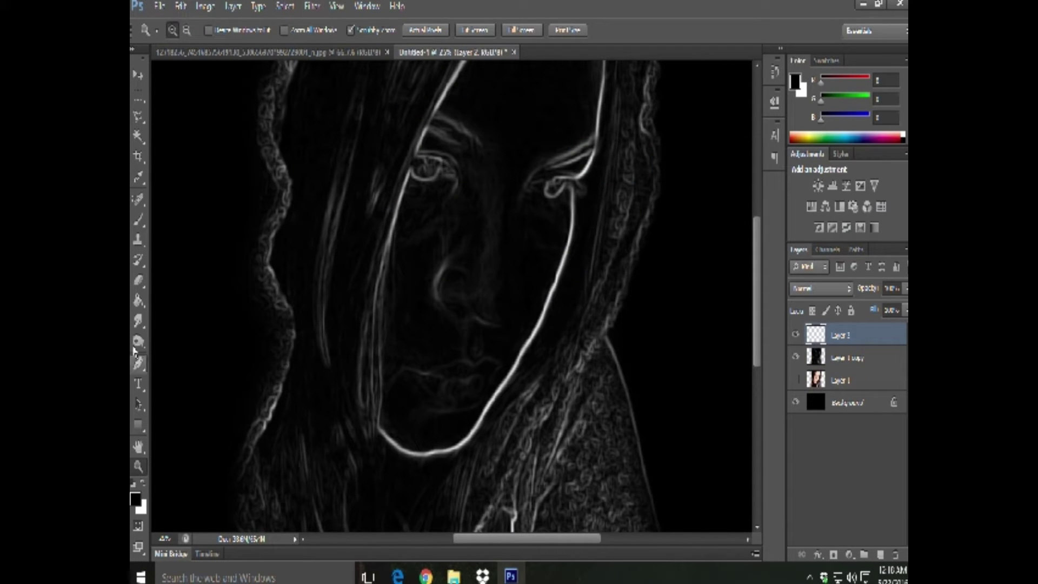
Step: Switch to the Brush tool and lower its opacity to a low value
{"action": "left_click", "coordinate": [139, 221]}
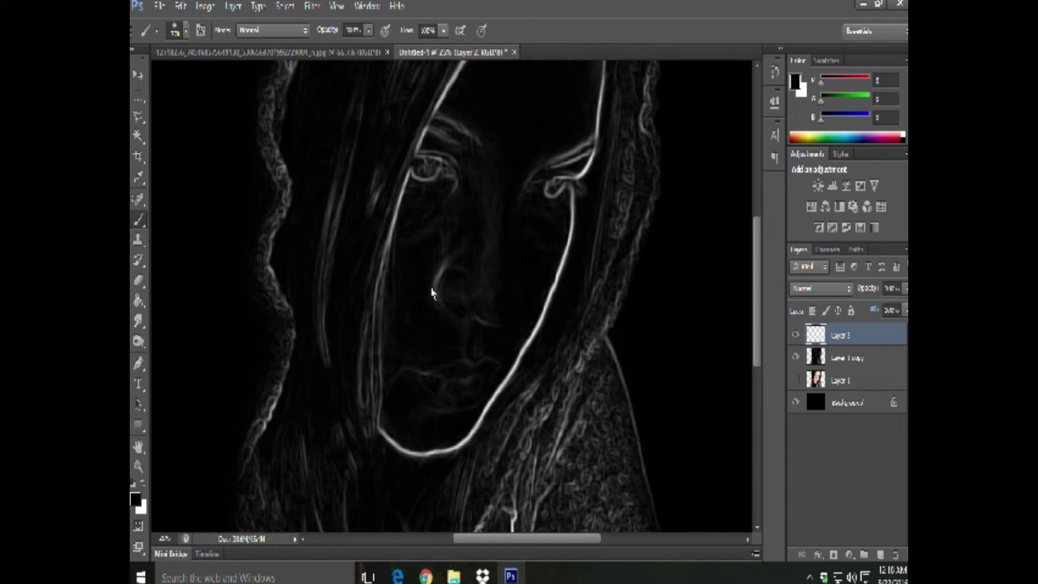
{"action": "left_click_drag", "start_coordinate": [367, 33], "coordinate": [314, 60]}
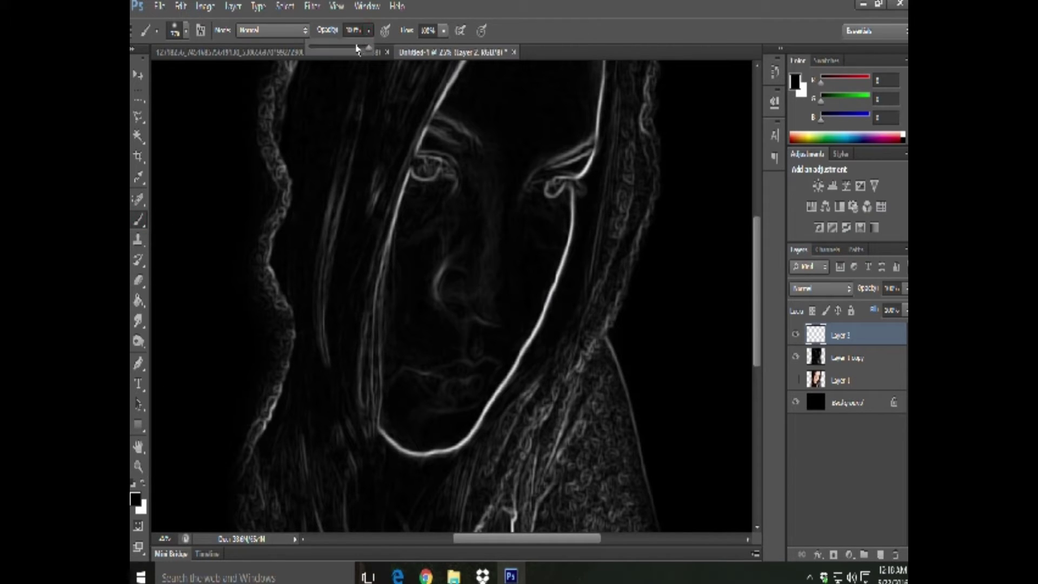
{"action": "left_click", "coordinate": [493, 207]}
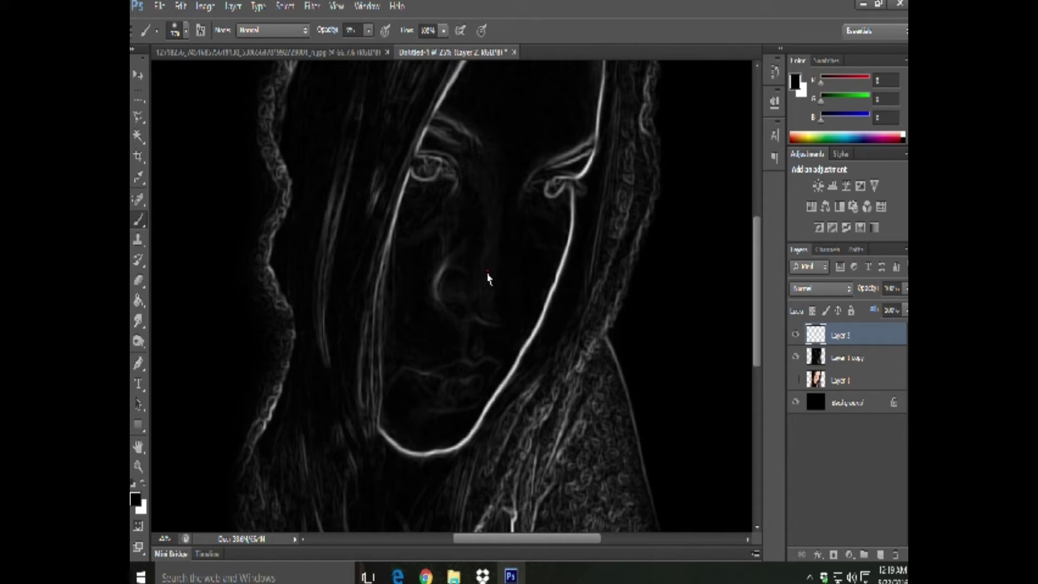
{"action": "left_click", "coordinate": [491, 216]}
{"action": "left_click", "coordinate": [441, 222]}
{"action": "left_click", "coordinate": [440, 233]}
{"action": "left_click", "coordinate": [492, 285]}
{"action": "left_click", "coordinate": [492, 172]}
Step: Finish adjusting the brush options and make Layer 1 copy the active layer again
{"action": "left_click", "coordinate": [490, 218]}
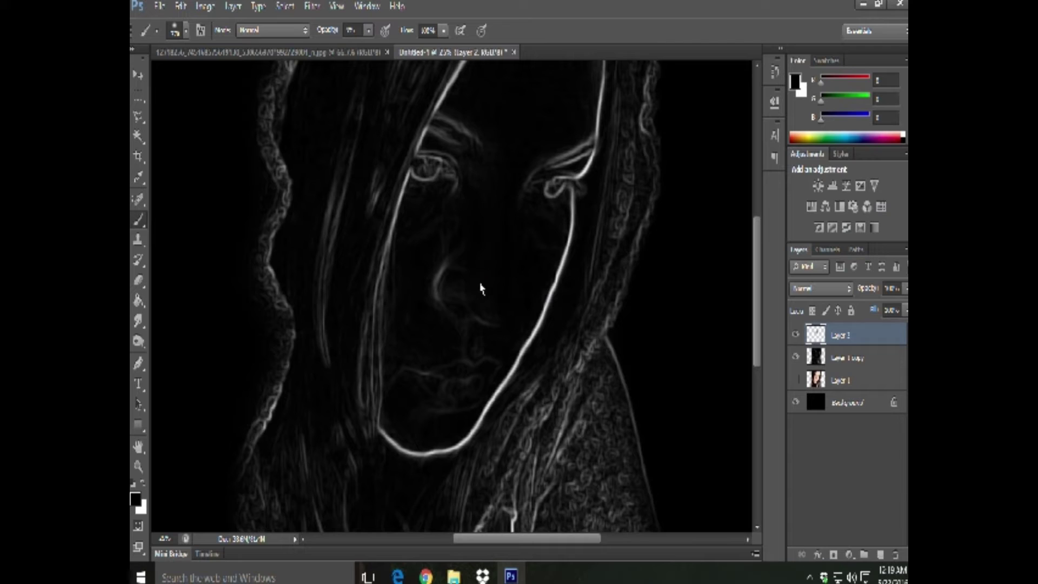
{"action": "left_click", "coordinate": [494, 285]}
{"action": "left_click", "coordinate": [454, 237]}
{"action": "left_click", "coordinate": [408, 270]}
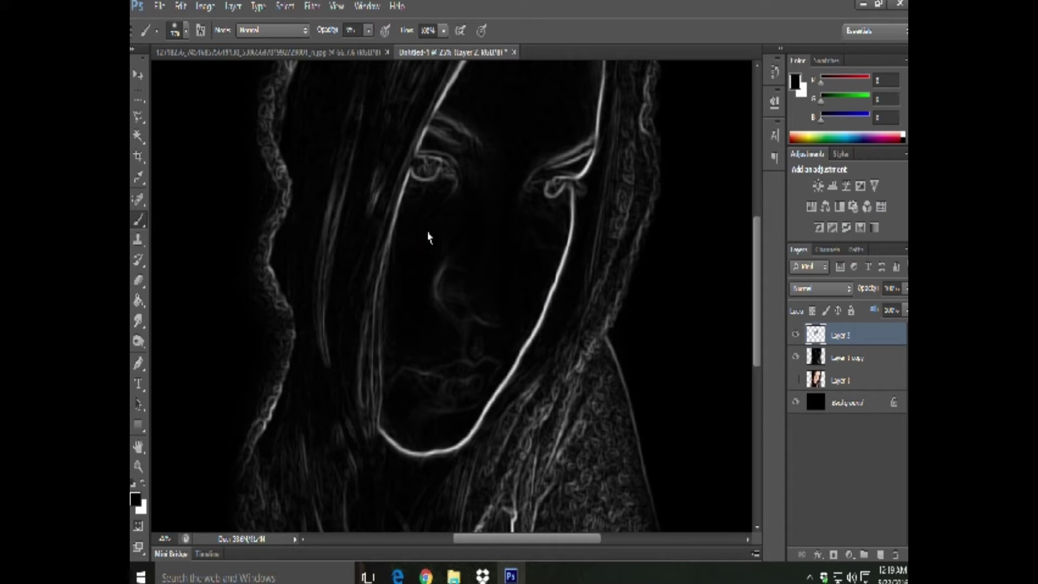
{"action": "left_click", "coordinate": [400, 172]}
{"action": "left_click", "coordinate": [879, 359]}
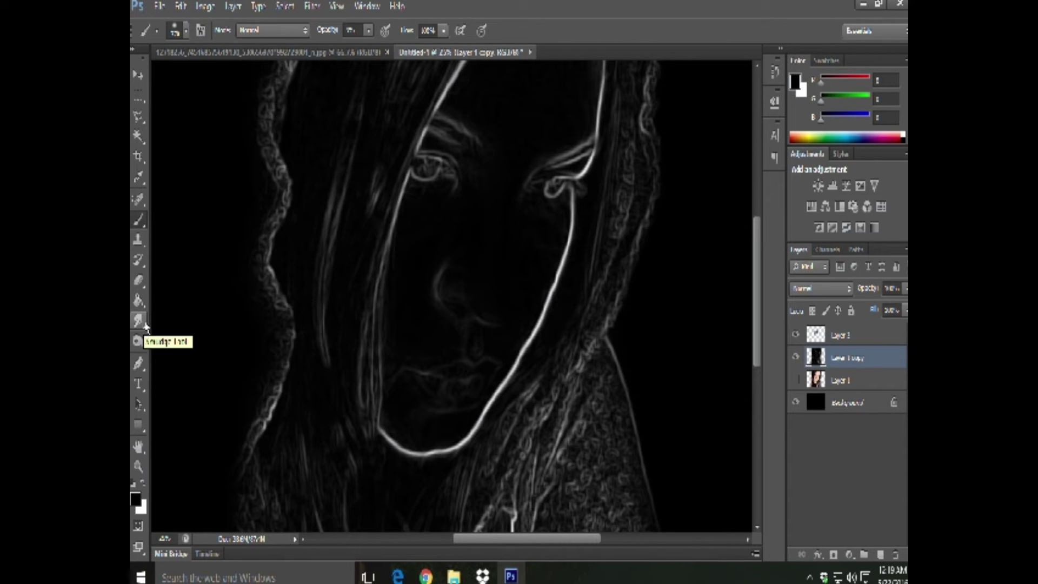
Step: Choose the Dodge tool and raise its exposure slightly
{"action": "left_click_drag", "start_coordinate": [139, 341], "coordinate": [172, 344]}
{"action": "left_click", "coordinate": [172, 344]}
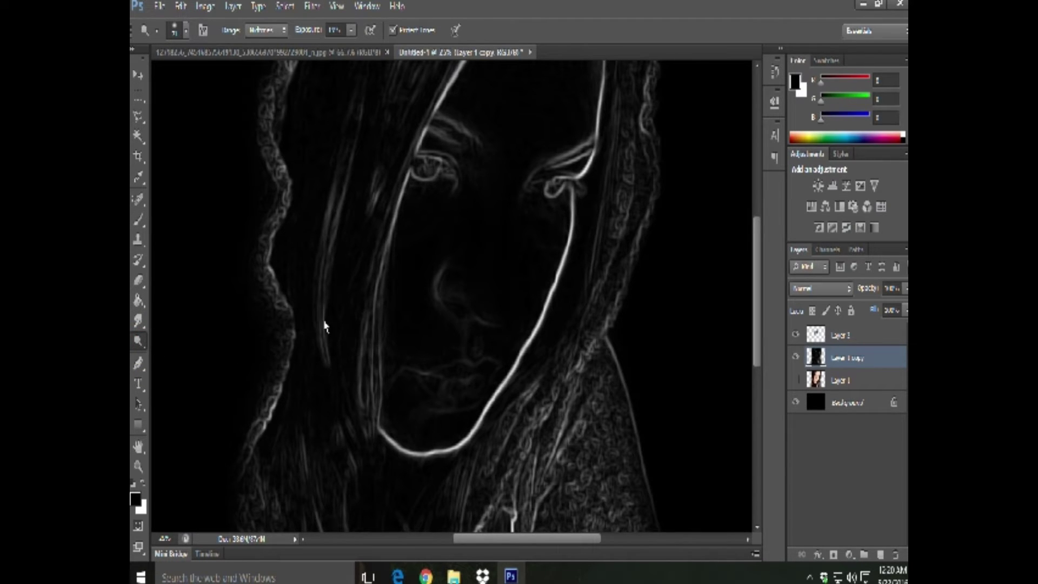
{"action": "left_click", "coordinate": [351, 30]}
{"action": "left_click_drag", "start_coordinate": [350, 50], "coordinate": [367, 52]}
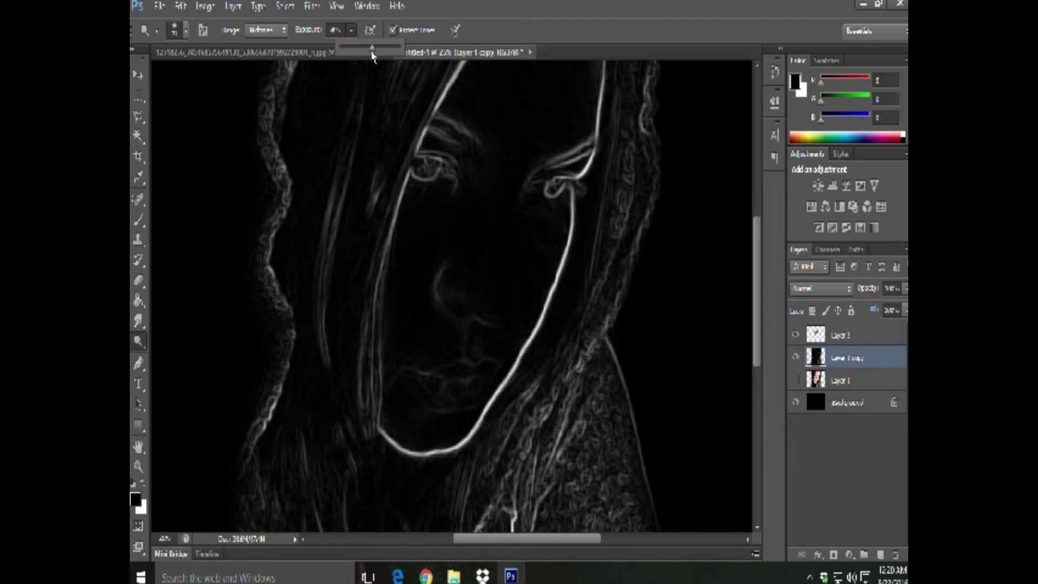
Step: Dodge the nose edge, nostril and upper lip outlines brighter
{"action": "left_click_drag", "start_coordinate": [447, 274], "coordinate": [437, 280]}
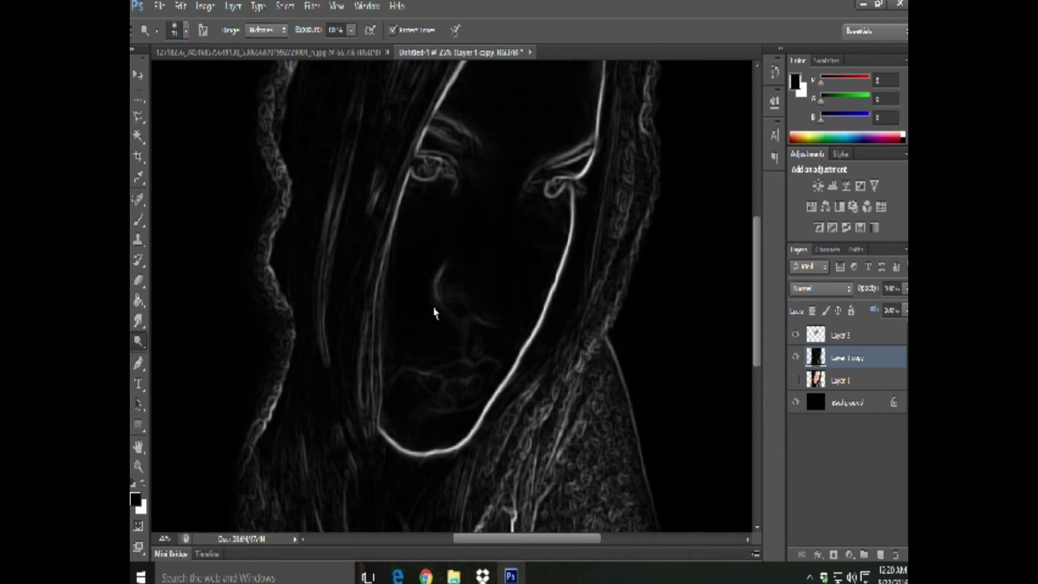
{"action": "mouse_move", "coordinate": [442, 271]}
{"action": "left_mouse_down"}
{"action": "mouse_move", "coordinate": [438, 292]}
{"action": "mouse_move", "coordinate": [495, 330]}
{"action": "left_mouse_up"}
{"action": "left_click_drag", "start_coordinate": [493, 331], "coordinate": [477, 322]}
{"action": "mouse_move", "coordinate": [426, 376]}
{"action": "left_mouse_down"}
{"action": "mouse_move", "coordinate": [412, 366]}
{"action": "mouse_move", "coordinate": [457, 368]}
{"action": "left_mouse_up"}
{"action": "left_click_drag", "start_coordinate": [462, 358], "coordinate": [469, 365]}
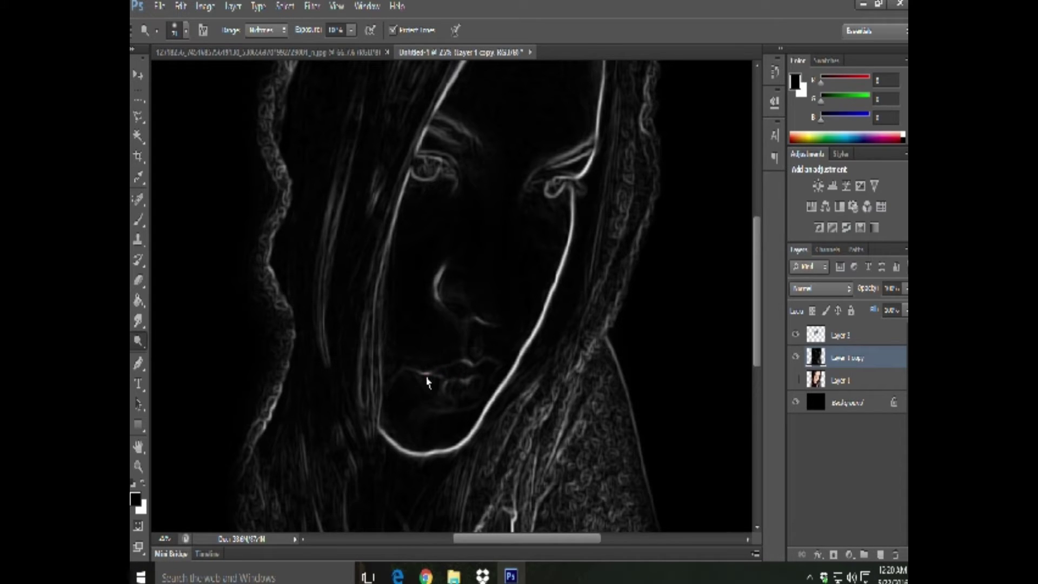
Step: Brighten the lip outline and its left corner, the nose outline and the inner eye corner
{"action": "left_click", "coordinate": [417, 382]}
{"action": "left_click", "coordinate": [480, 357]}
{"action": "left_click", "coordinate": [469, 364]}
{"action": "left_click", "coordinate": [428, 373]}
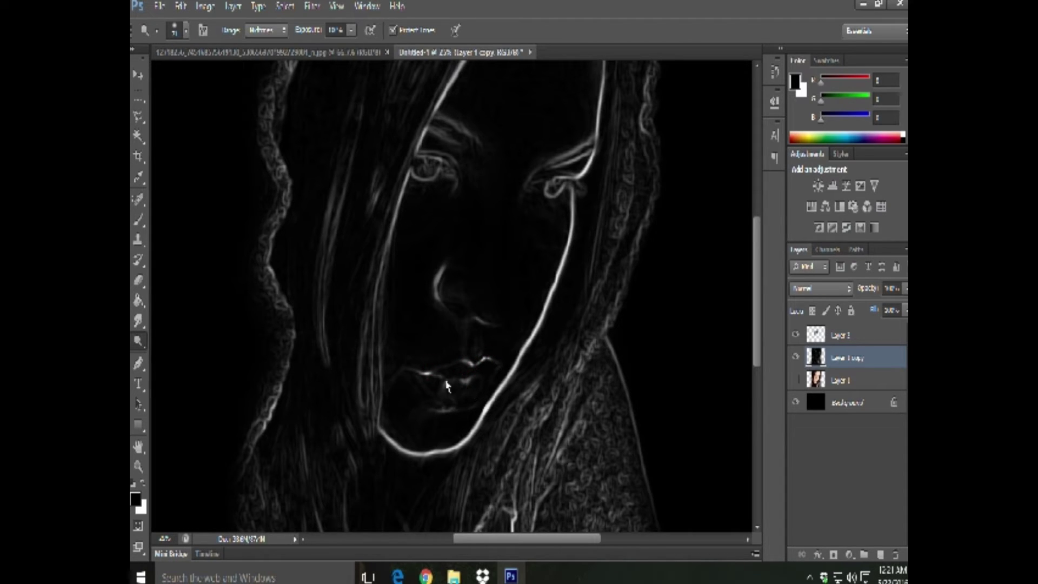
{"action": "left_click", "coordinate": [411, 373]}
{"action": "left_click", "coordinate": [443, 414]}
{"action": "left_click", "coordinate": [419, 378]}
{"action": "left_click", "coordinate": [432, 375]}
{"action": "left_click", "coordinate": [467, 323]}
{"action": "left_click", "coordinate": [455, 179]}
{"action": "left_click", "coordinate": [437, 173]}
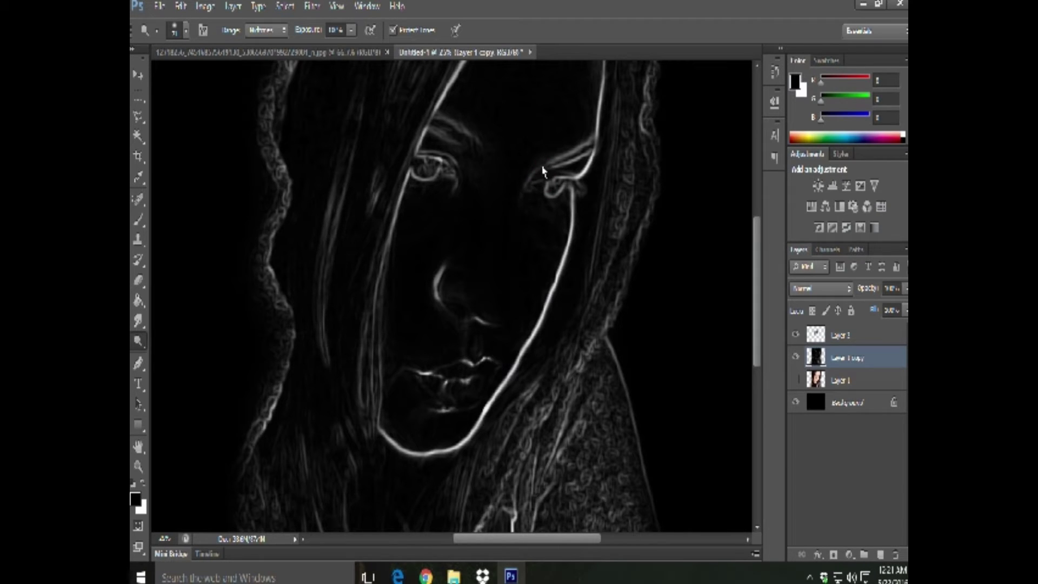
Step: Darken the left eye corner and nostril slightly, then zoom out to the whole portrait
{"action": "left_click", "coordinate": [448, 185]}
{"action": "left_click", "coordinate": [456, 179]}
{"action": "left_click", "coordinate": [447, 293]}
{"action": "left_click", "coordinate": [440, 297]}
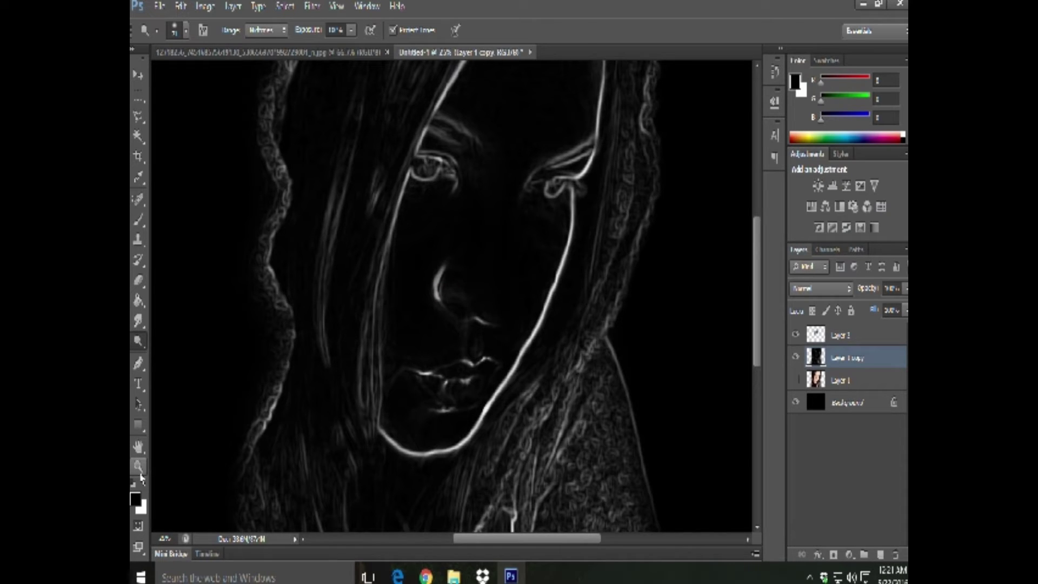
{"action": "left_click", "coordinate": [139, 467]}
{"action": "right_click", "coordinate": [466, 357]}
{"action": "left_click", "coordinate": [535, 436]}
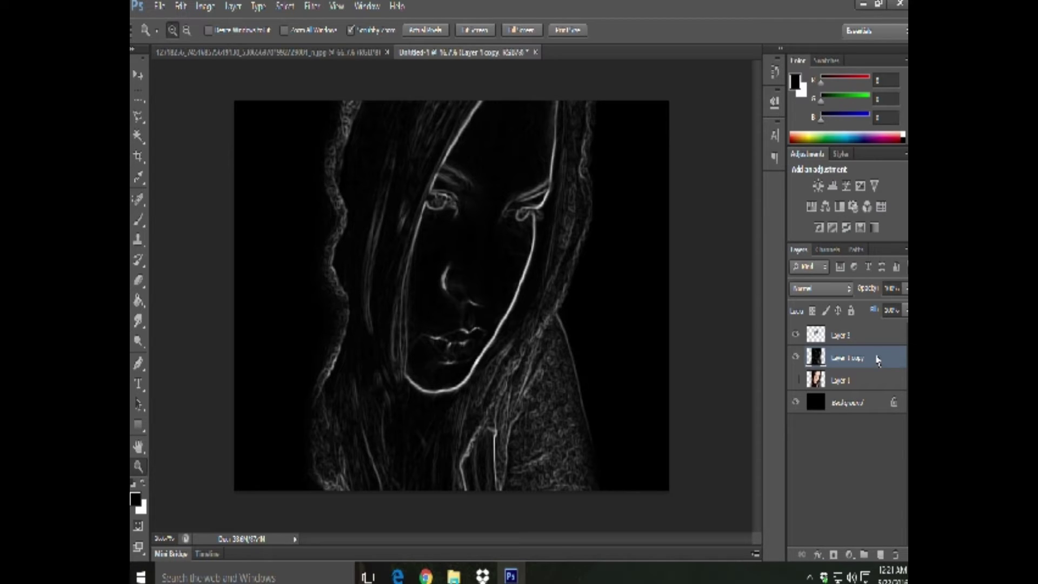
Step: Add a Selective Color adjustment layer clipped to the glow layer below
{"action": "left_click", "coordinate": [850, 555]}
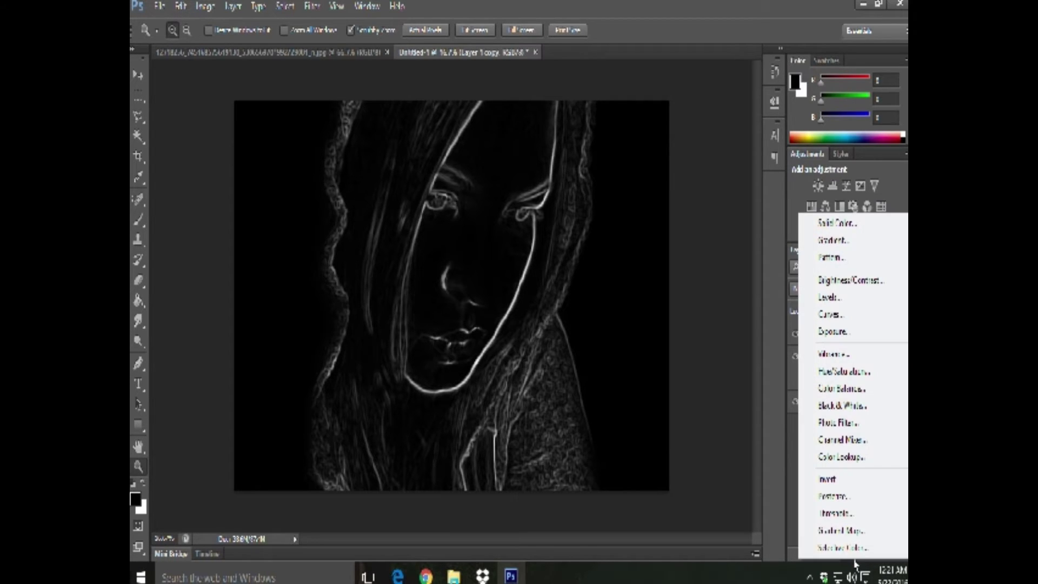
{"action": "left_click", "coordinate": [850, 547]}
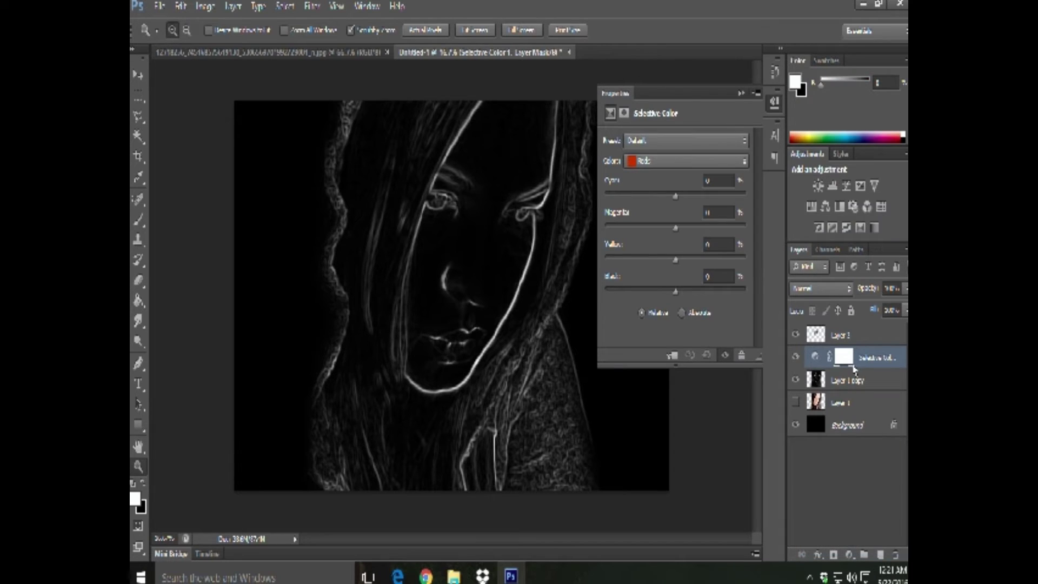
{"action": "right_click", "coordinate": [898, 370]}
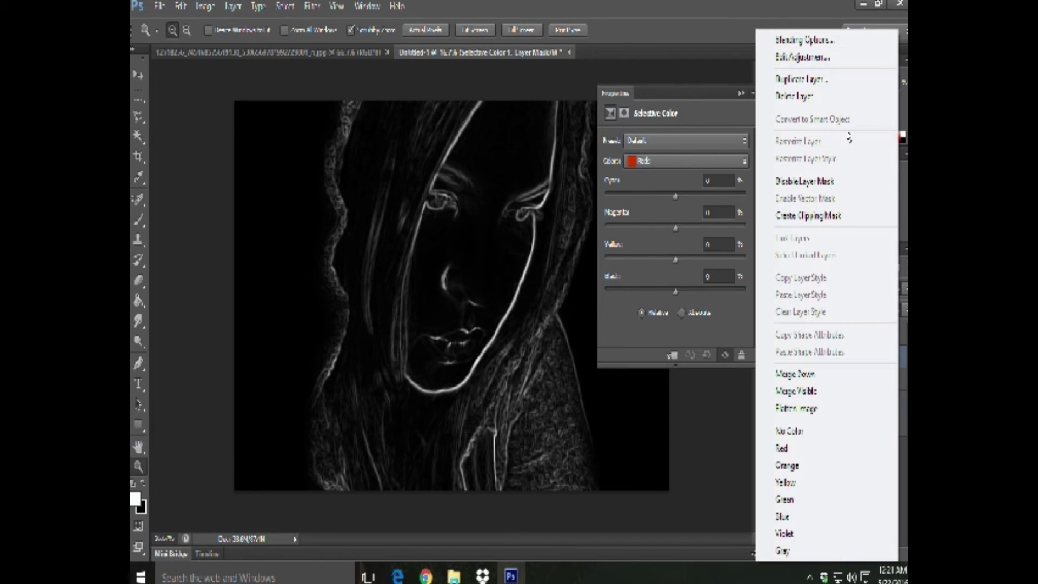
{"action": "left_click", "coordinate": [833, 215]}
Step: Set Black in the Whites to 100 using Absolute adjustment
{"action": "left_click", "coordinate": [687, 161]}
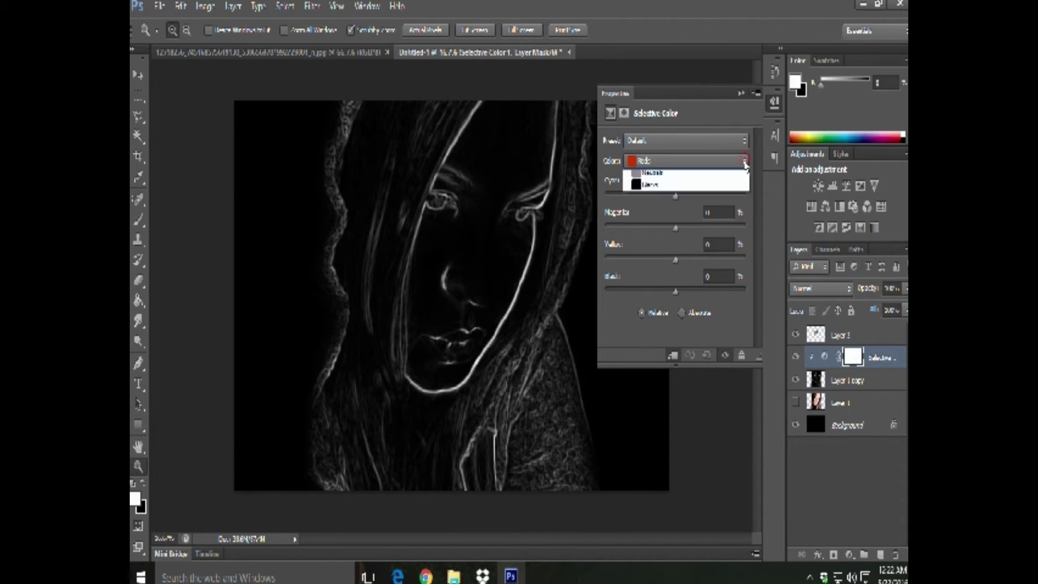
{"action": "left_click", "coordinate": [652, 252]}
{"action": "mouse_move", "coordinate": [675, 291]}
{"action": "left_mouse_down"}
{"action": "mouse_move", "coordinate": [765, 294]}
{"action": "mouse_move", "coordinate": [574, 294]}
{"action": "left_mouse_up"}
{"action": "left_click", "coordinate": [682, 312]}
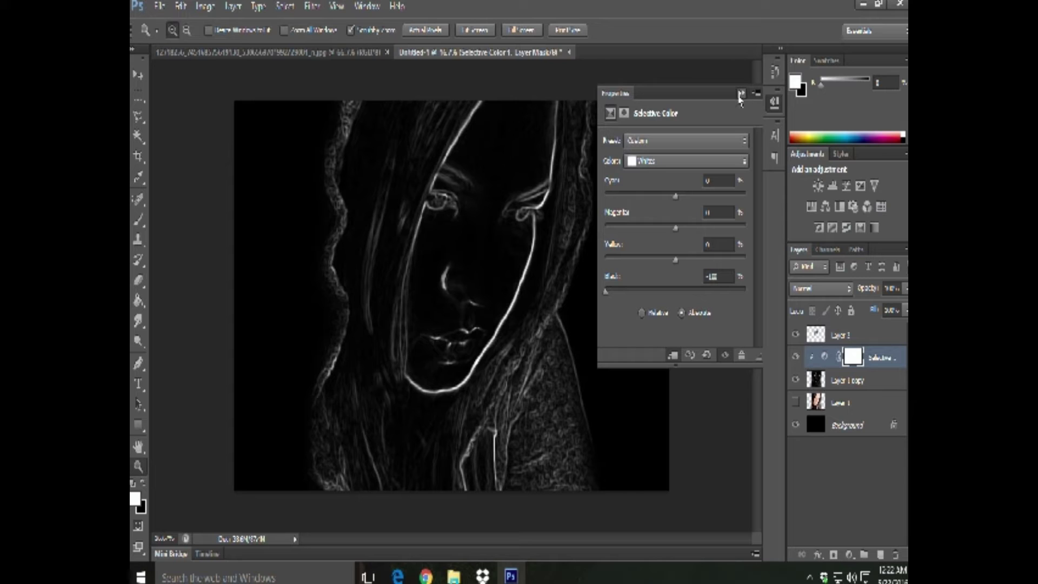
Step: Set Black in the Blacks to about +100, then fine-tune it and close the settings
{"action": "left_click", "coordinate": [744, 161]}
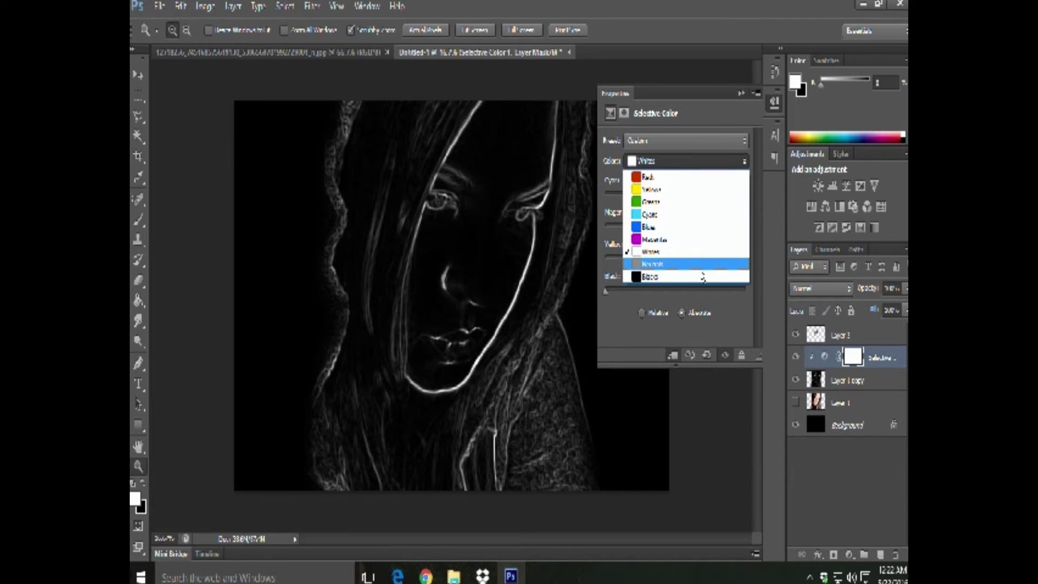
{"action": "left_click", "coordinate": [703, 248]}
{"action": "mouse_move", "coordinate": [676, 293]}
{"action": "left_mouse_down"}
{"action": "mouse_move", "coordinate": [786, 295]}
{"action": "mouse_move", "coordinate": [679, 290]}
{"action": "left_mouse_up"}
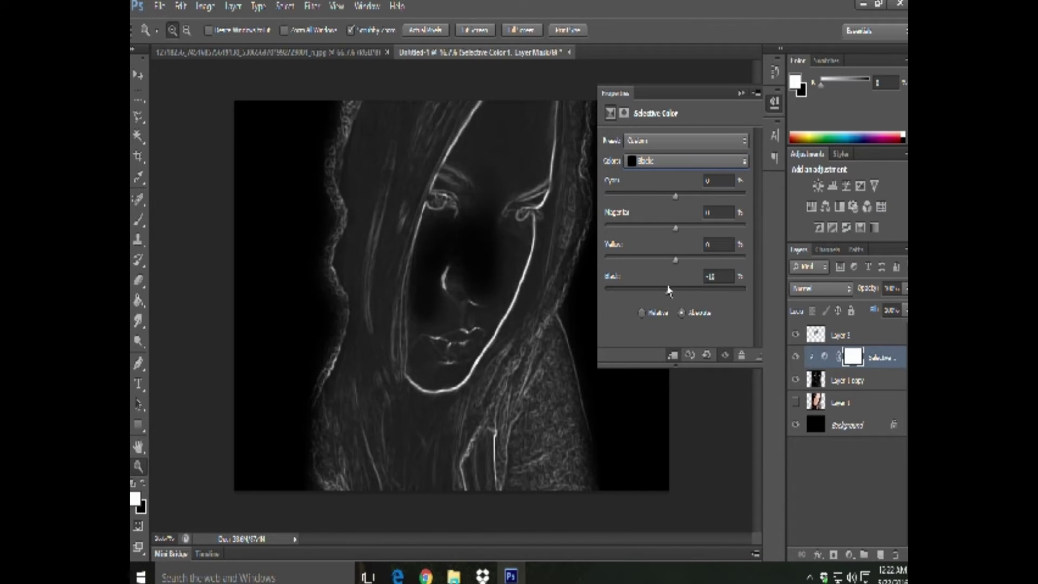
{"action": "left_click_drag", "start_coordinate": [680, 289], "coordinate": [676, 289]}
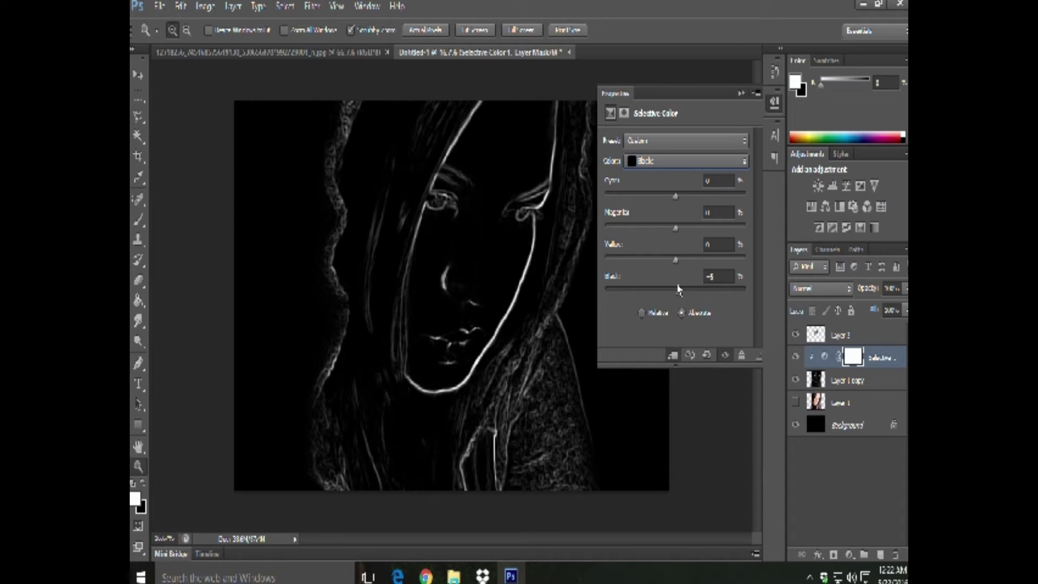
{"action": "left_click", "coordinate": [741, 93]}
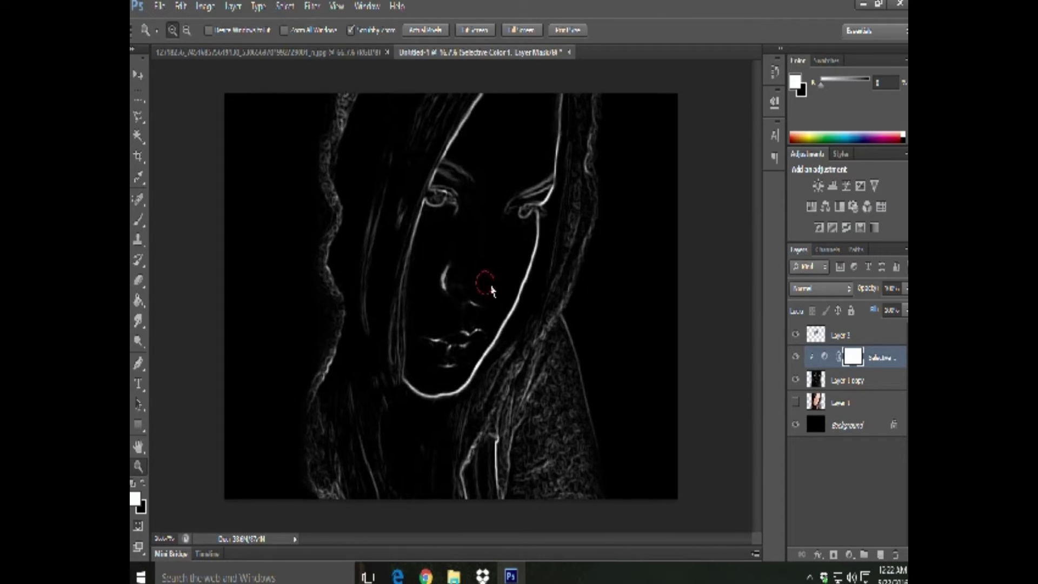
Step: Zoom in on the face and back out to inspect the result
{"action": "left_click", "coordinate": [493, 289]}
{"action": "right_click", "coordinate": [504, 293]}
{"action": "left_click", "coordinate": [563, 362]}
{"action": "right_click", "coordinate": [514, 277]}
{"action": "left_click", "coordinate": [542, 352]}
{"action": "right_click", "coordinate": [482, 296]}
{"action": "left_click", "coordinate": [495, 278]}
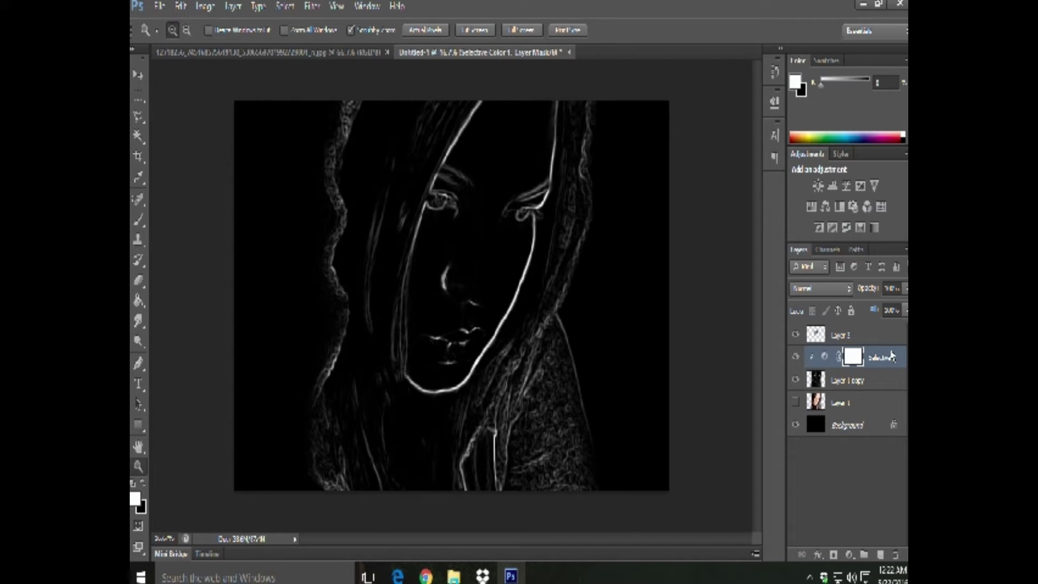
Step: Delete the Selective Color 1 layer and select Layer 1
{"action": "right_click", "coordinate": [898, 357]}
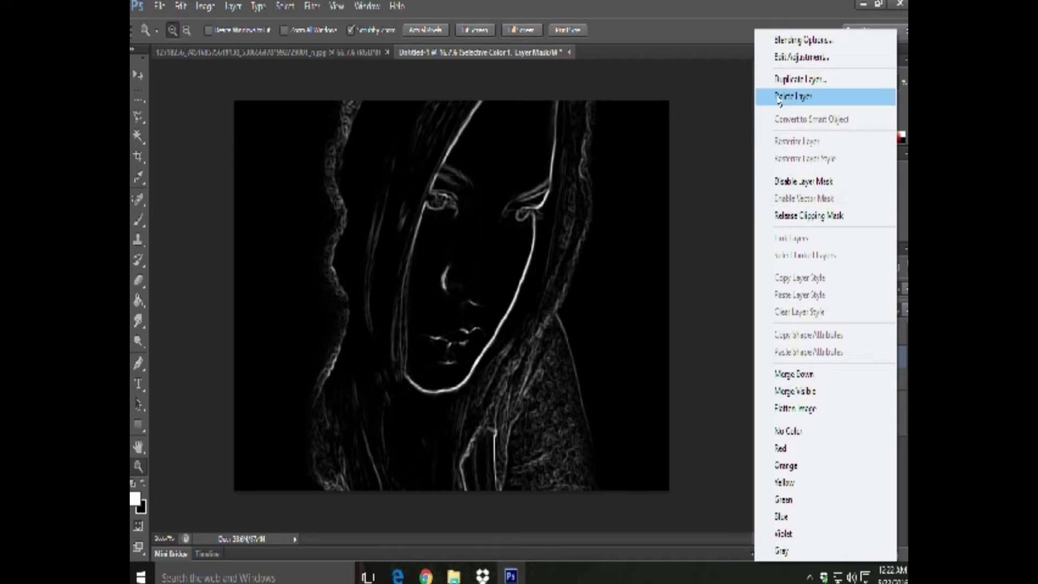
{"action": "left_click", "coordinate": [781, 96]}
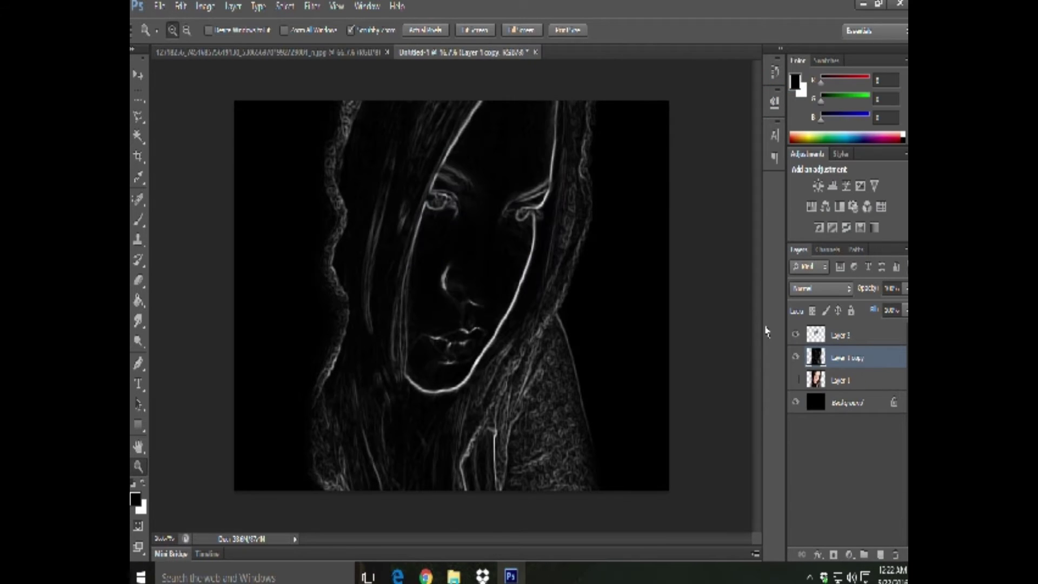
{"action": "right_click", "coordinate": [883, 361]}
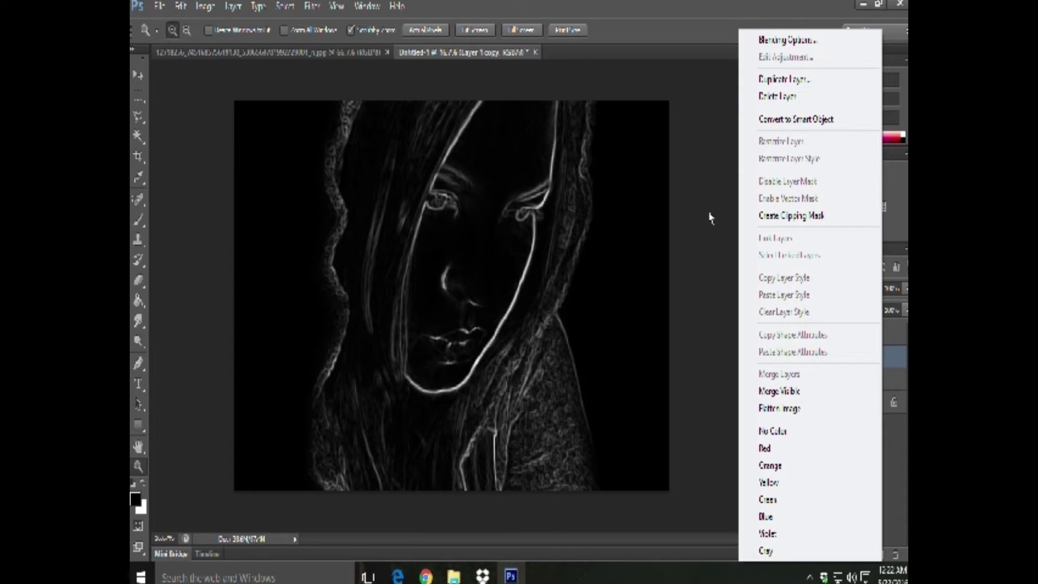
{"action": "left_click", "coordinate": [707, 218]}
{"action": "left_click", "coordinate": [864, 382]}
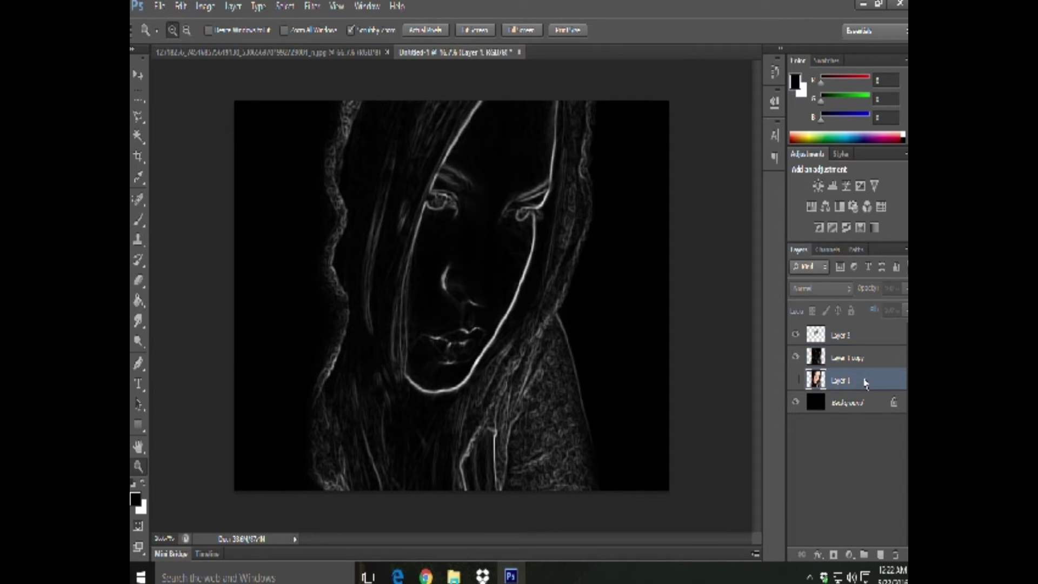
Step: Duplicate Layer 1 as a hidden Layer 1 copy 2 placed below Layer 1
{"action": "right_click", "coordinate": [863, 381]}
{"action": "left_click", "coordinate": [763, 79]}
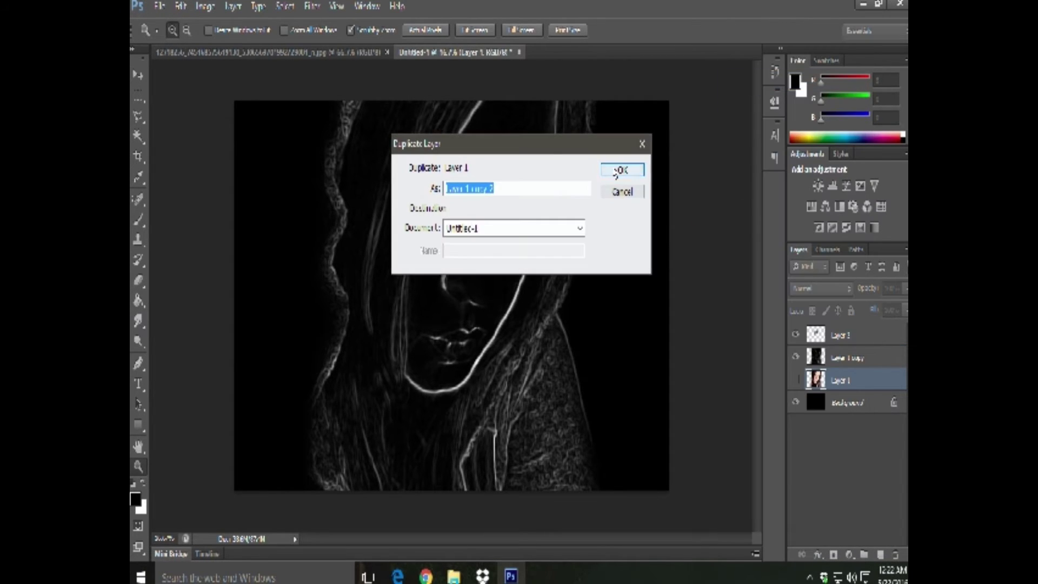
{"action": "left_click", "coordinate": [621, 170]}
{"action": "left_click", "coordinate": [795, 380]}
{"action": "left_click_drag", "start_coordinate": [884, 384], "coordinate": [880, 358]}
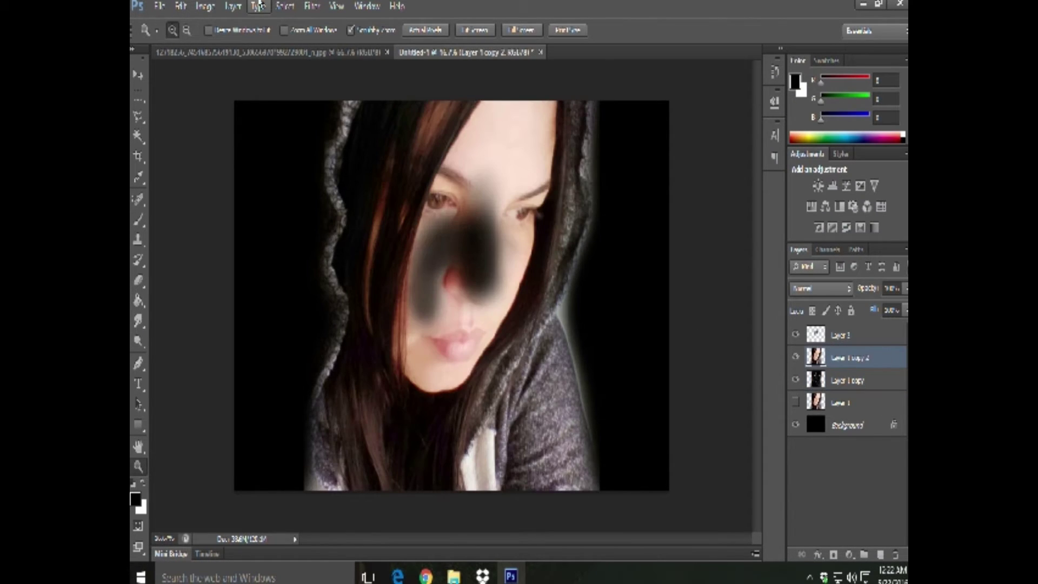
{"action": "left_click", "coordinate": [795, 357]}
{"action": "left_click_drag", "start_coordinate": [868, 357], "coordinate": [870, 412]}
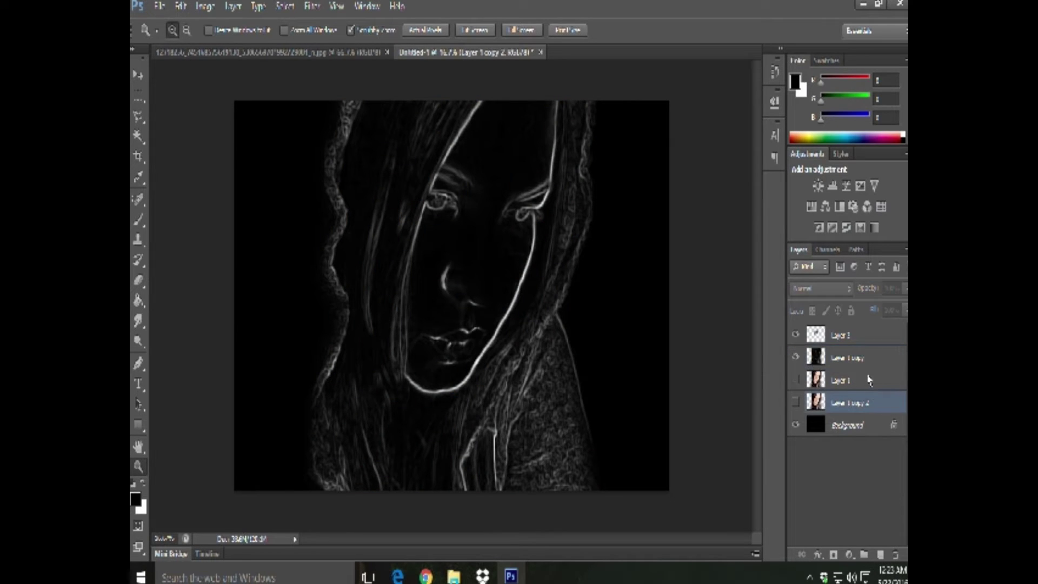
Step: Hide the Background and merge the visible glow layers into Layer 1 copy
{"action": "left_click", "coordinate": [795, 424]}
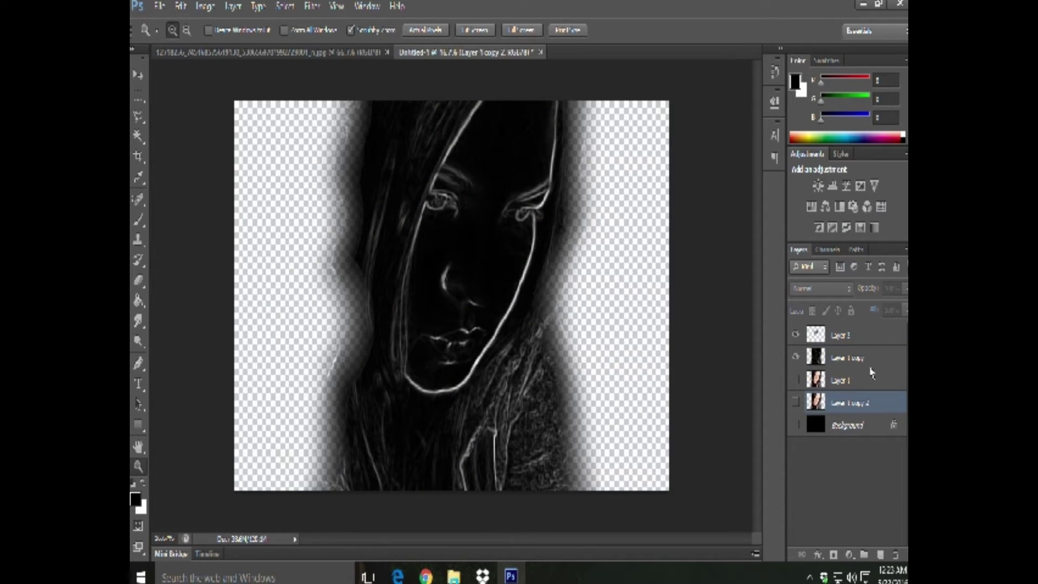
{"action": "left_click", "coordinate": [876, 359]}
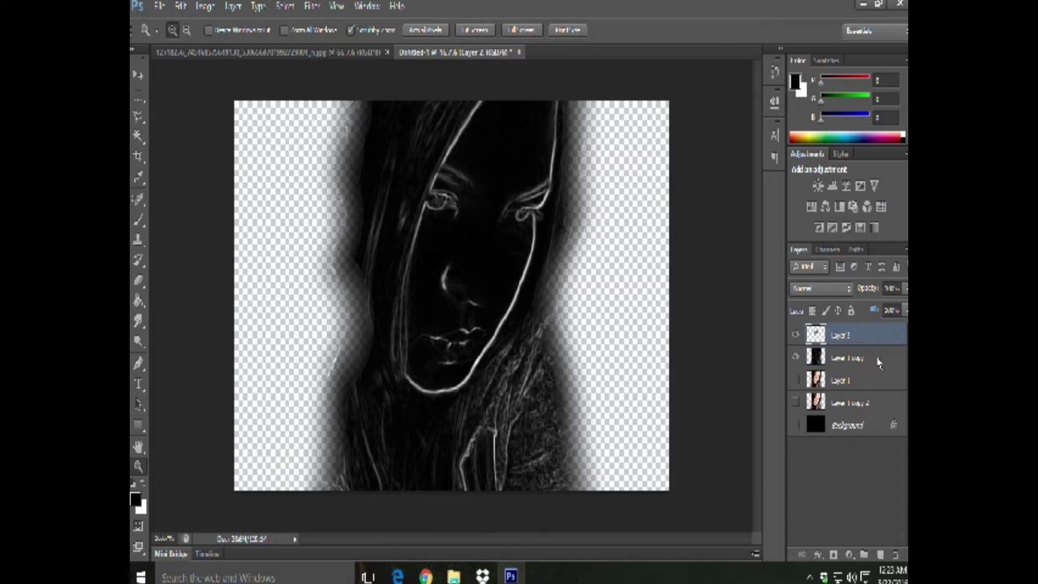
{"action": "left_click", "coordinate": [878, 360]}
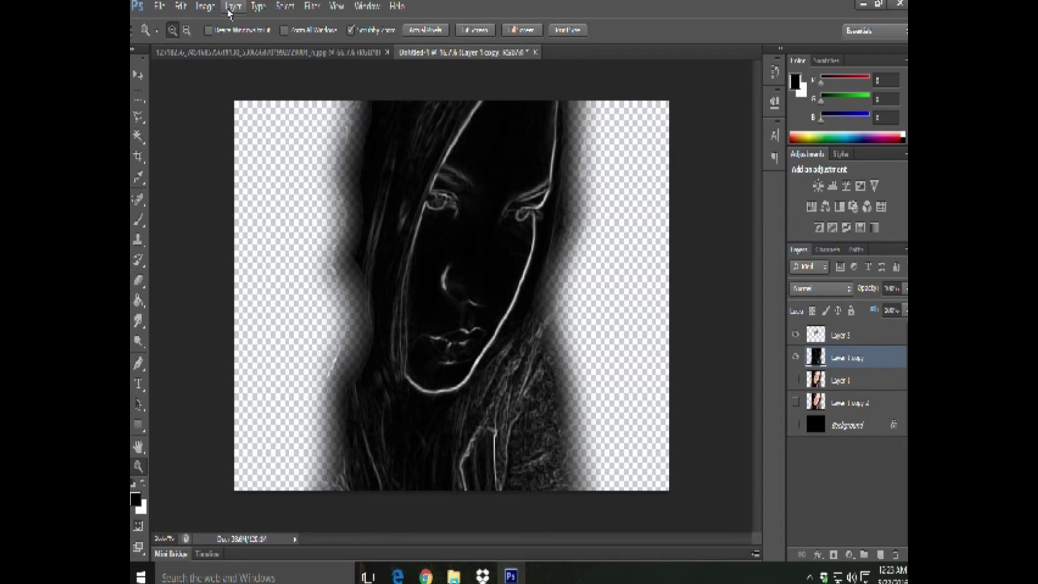
{"action": "left_click", "coordinate": [232, 7]}
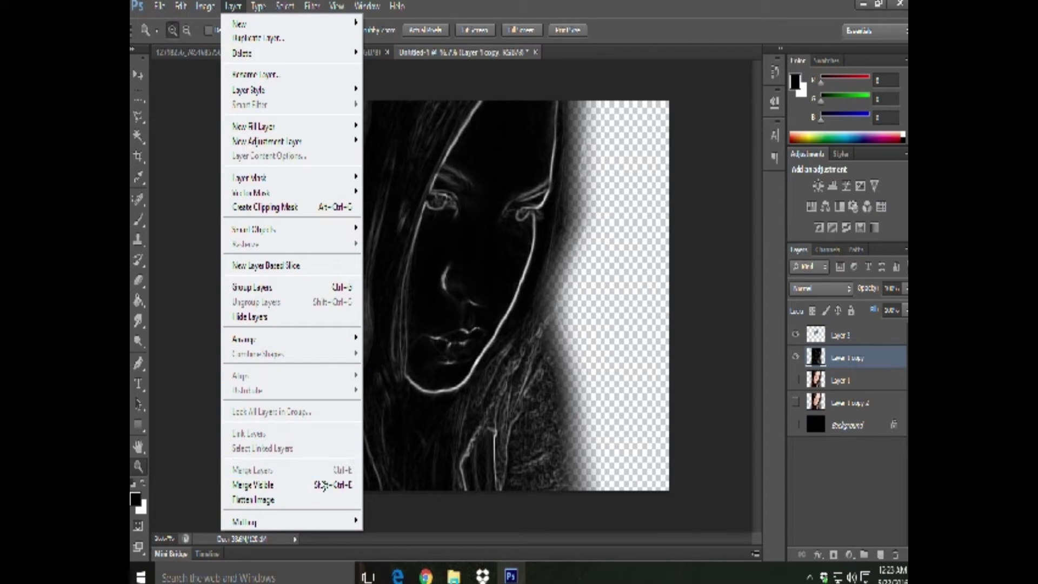
{"action": "left_click", "coordinate": [322, 485]}
Step: Show Layer 1, Layer 1 copy 2 and Background again, and move Layer 1 to the top
{"action": "left_click", "coordinate": [795, 356]}
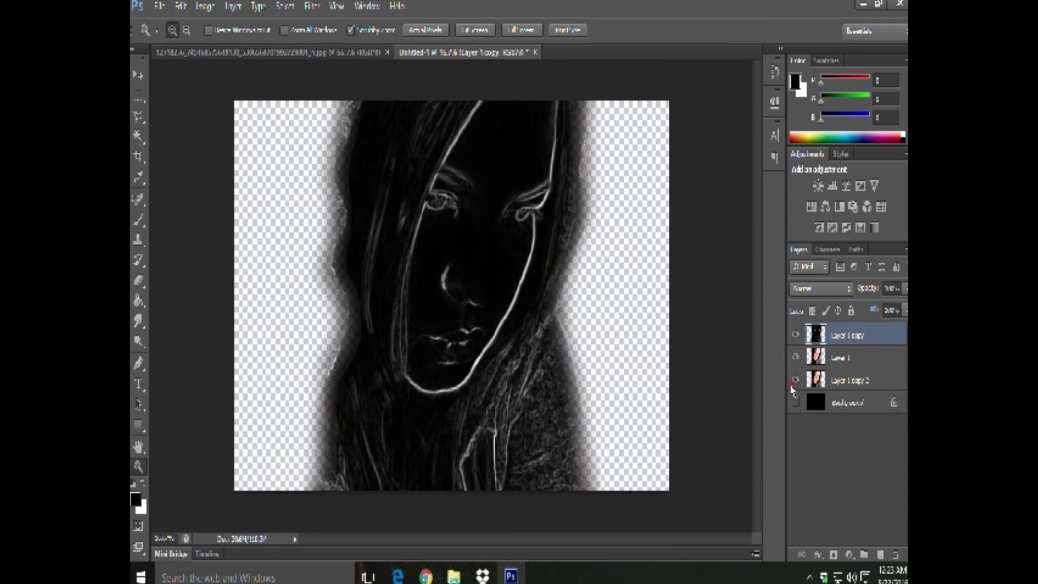
{"action": "left_click", "coordinate": [793, 381]}
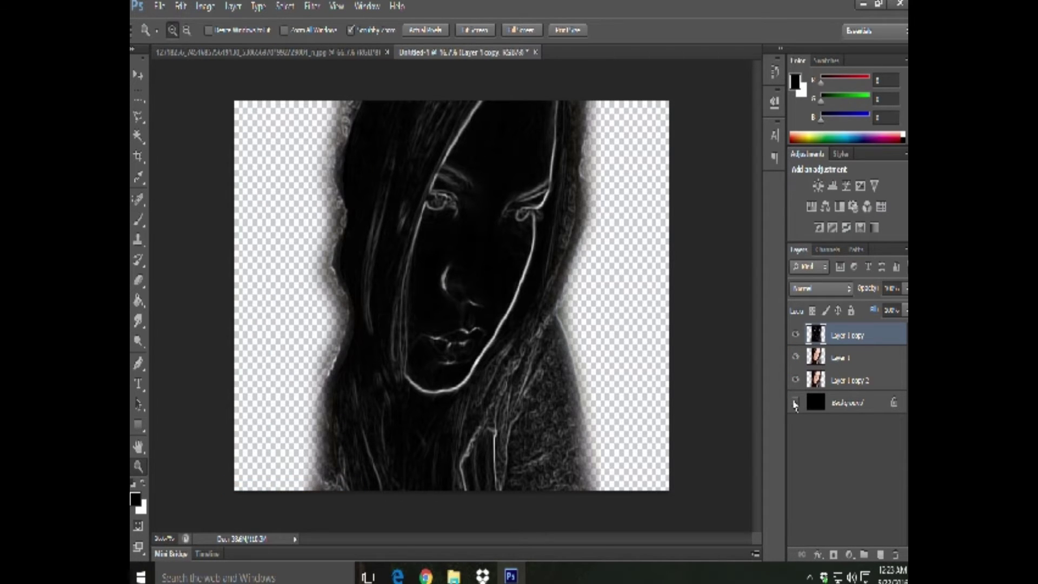
{"action": "left_click", "coordinate": [794, 402]}
{"action": "left_click_drag", "start_coordinate": [869, 365], "coordinate": [865, 331]}
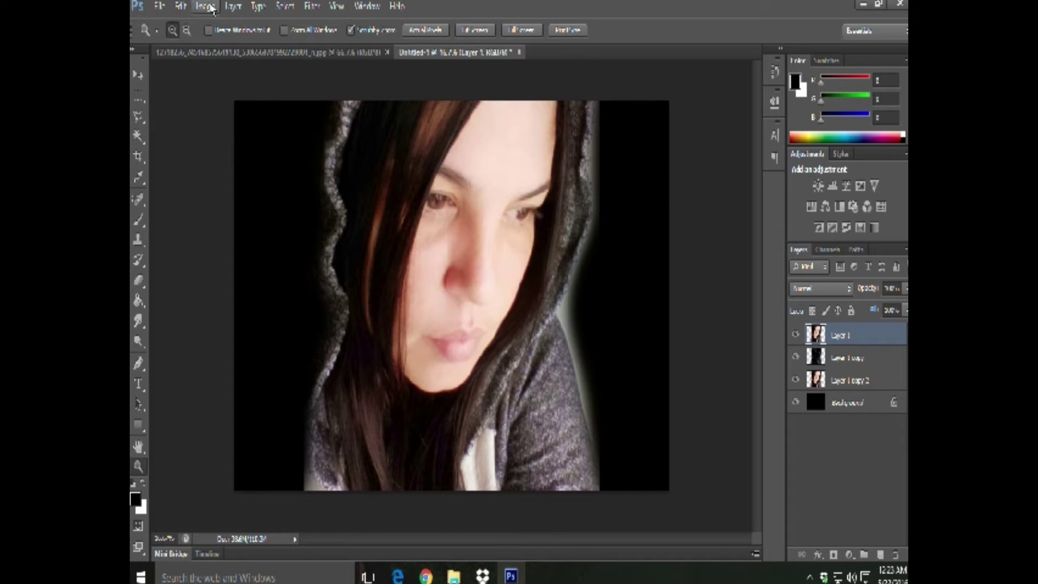
Step: Desaturate the colour portrait on Layer 1 to black and white
{"action": "left_click", "coordinate": [206, 6]}
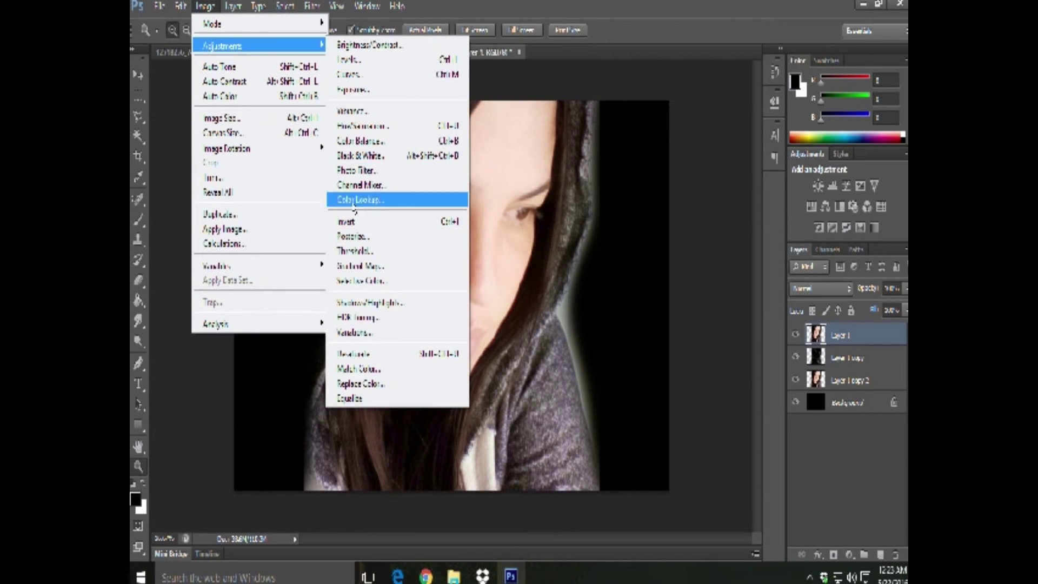
{"action": "mouse_move", "coordinate": [258, 45]}
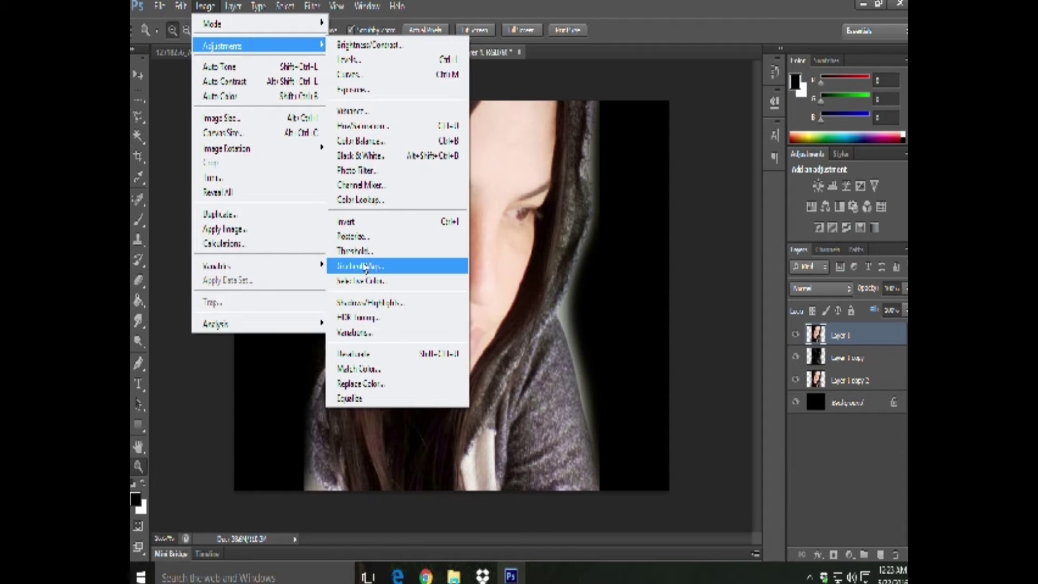
{"action": "left_click", "coordinate": [363, 354]}
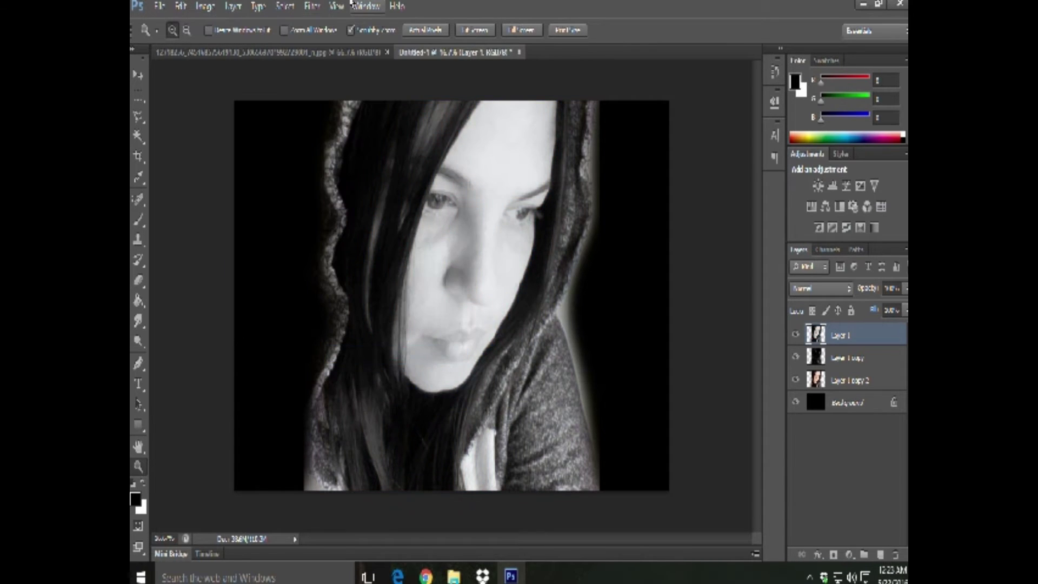
{"action": "left_click", "coordinate": [312, 6]}
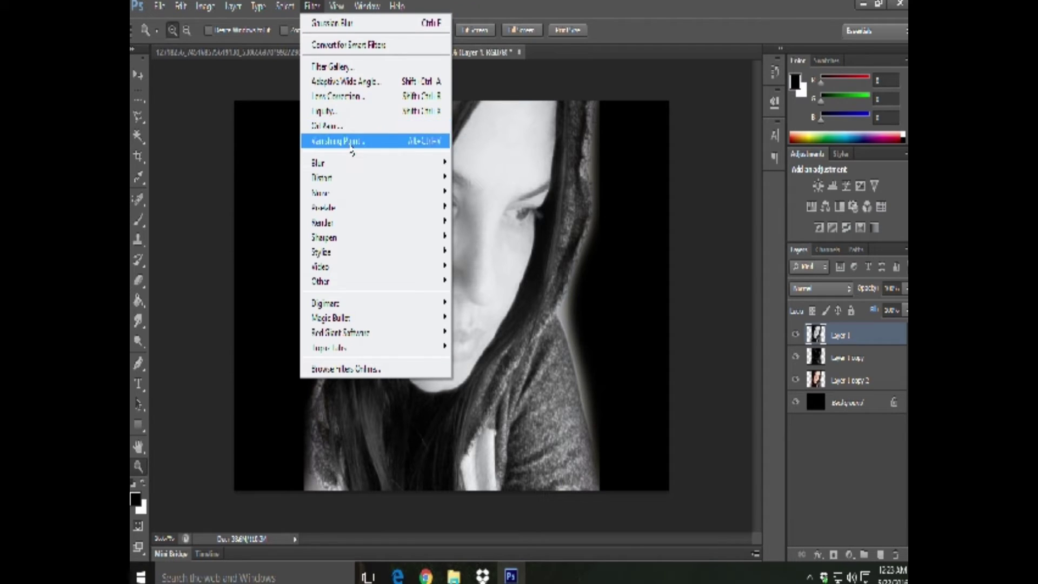
Step: Apply Glowing Edges with edge width 14 and edge brightness pushed to its highest
{"action": "left_click", "coordinate": [346, 67]}
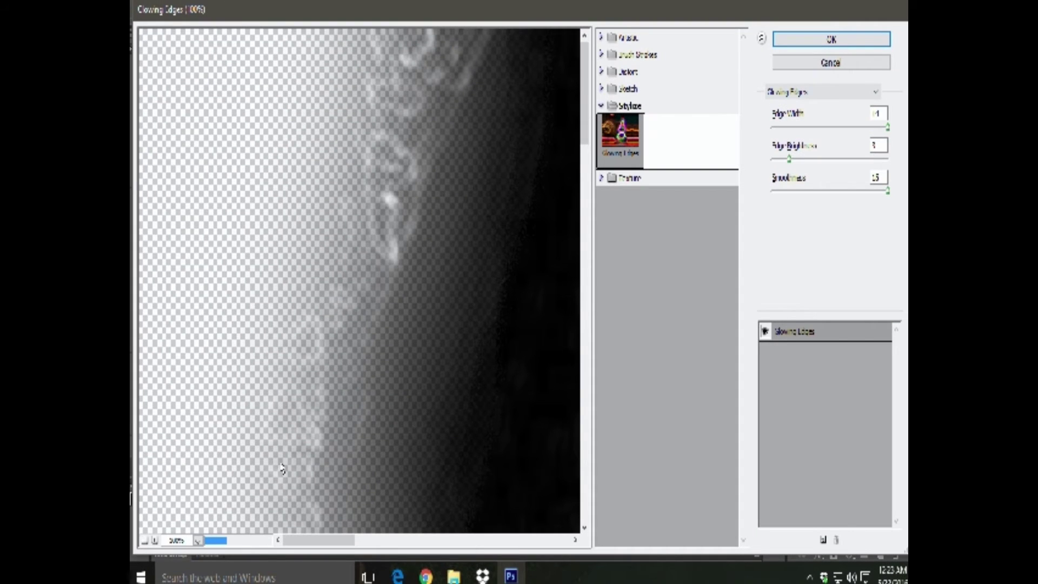
{"action": "left_click", "coordinate": [144, 540]}
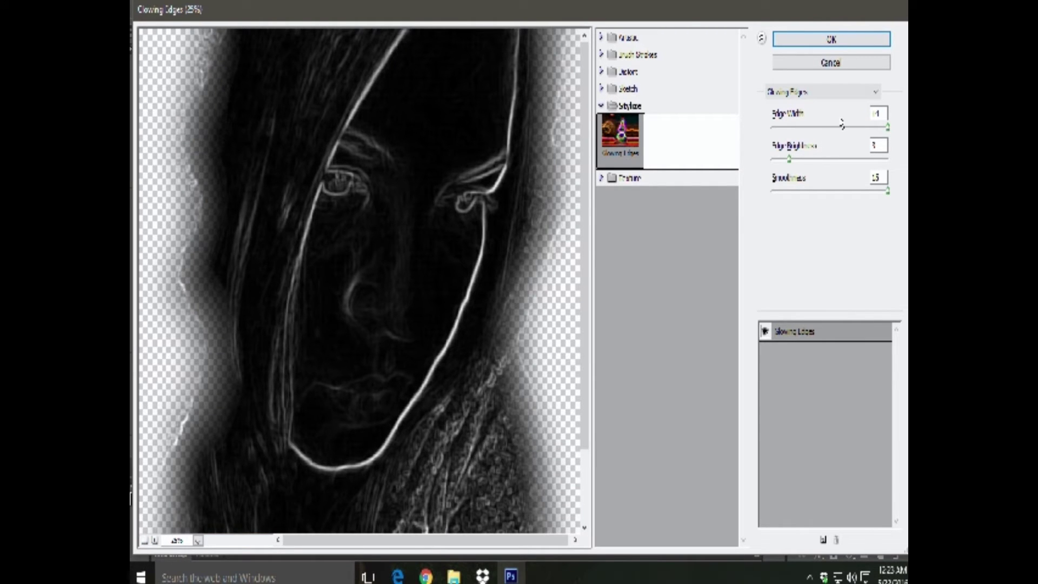
{"action": "mouse_move", "coordinate": [888, 129]}
{"action": "left_mouse_down"}
{"action": "mouse_move", "coordinate": [904, 134]}
{"action": "mouse_move", "coordinate": [830, 128]}
{"action": "left_mouse_up"}
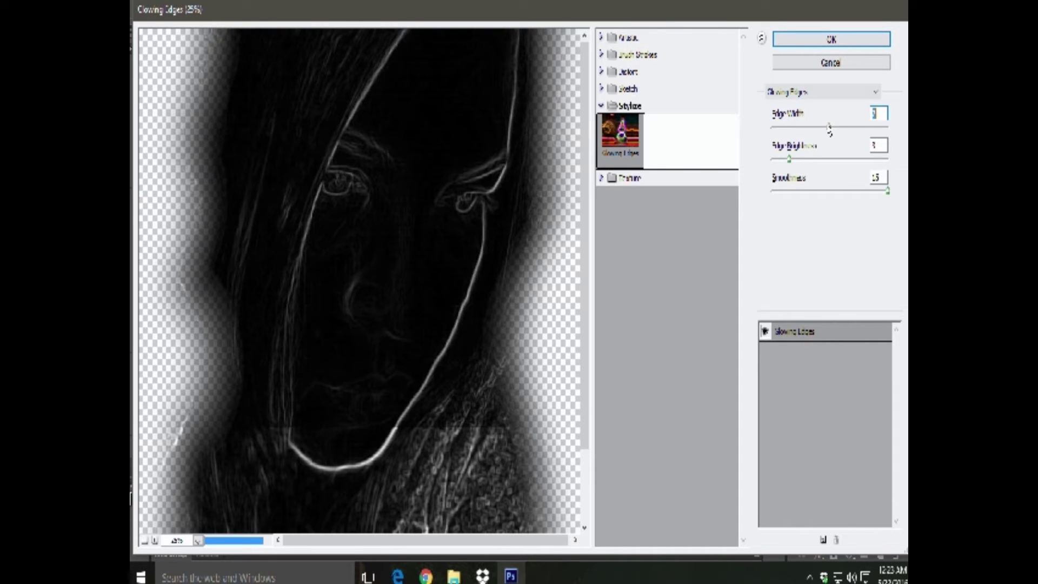
{"action": "left_click_drag", "start_coordinate": [830, 129], "coordinate": [888, 128]}
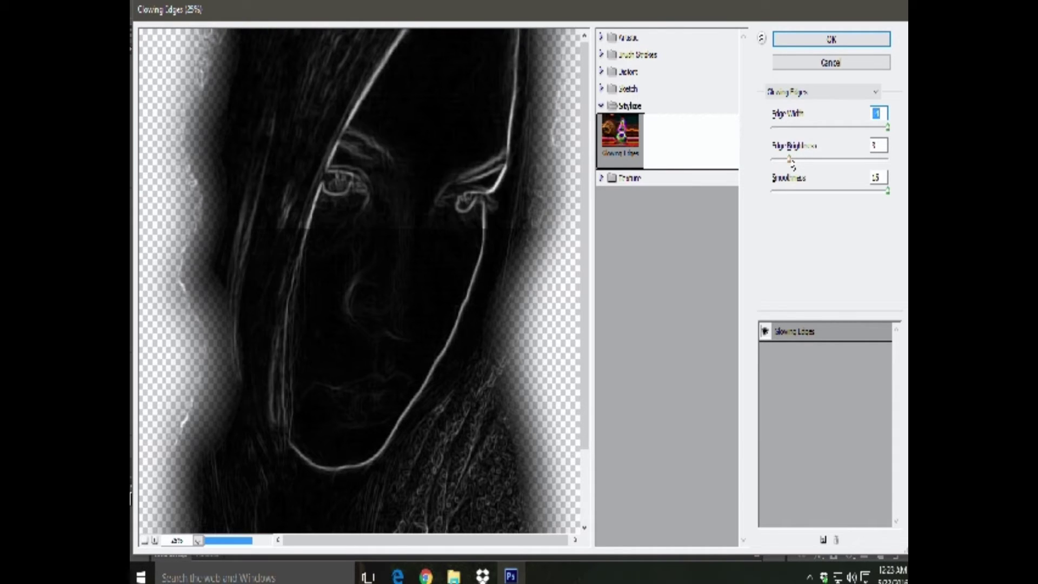
{"action": "left_click_drag", "start_coordinate": [789, 158], "coordinate": [849, 159]}
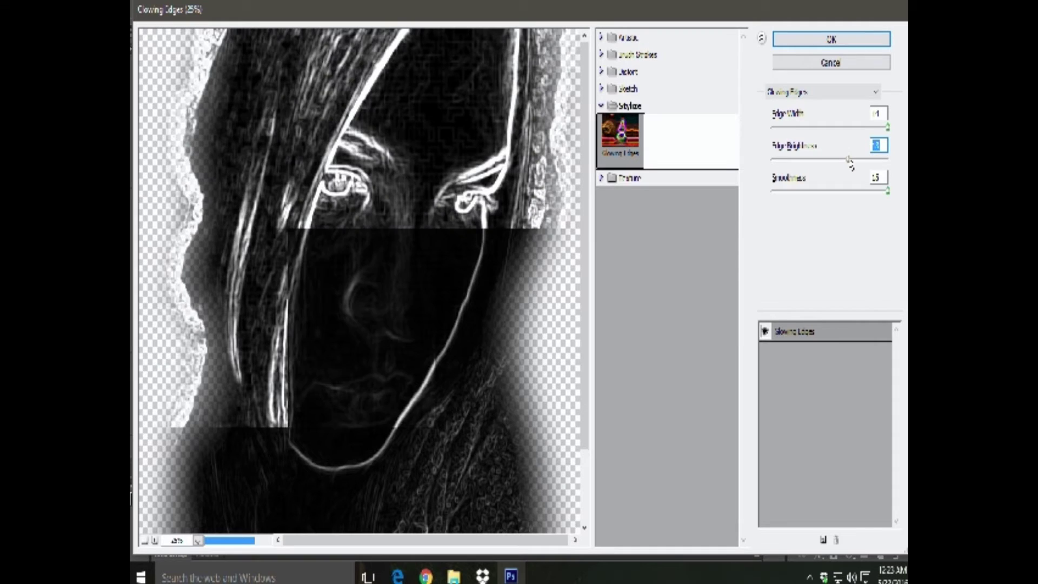
{"action": "left_click_drag", "start_coordinate": [849, 158], "coordinate": [860, 159]}
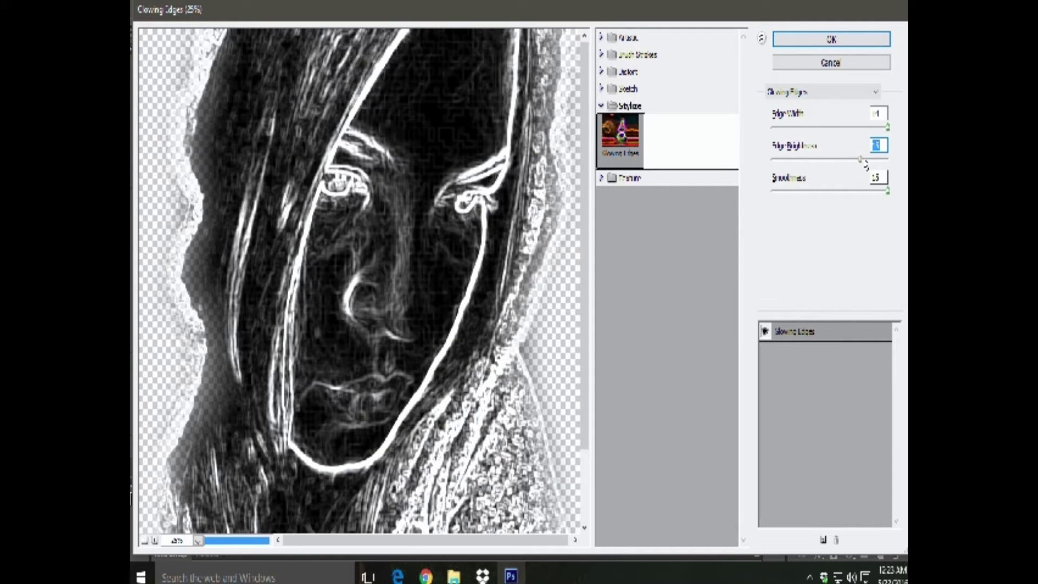
{"action": "left_click_drag", "start_coordinate": [864, 161], "coordinate": [907, 172]}
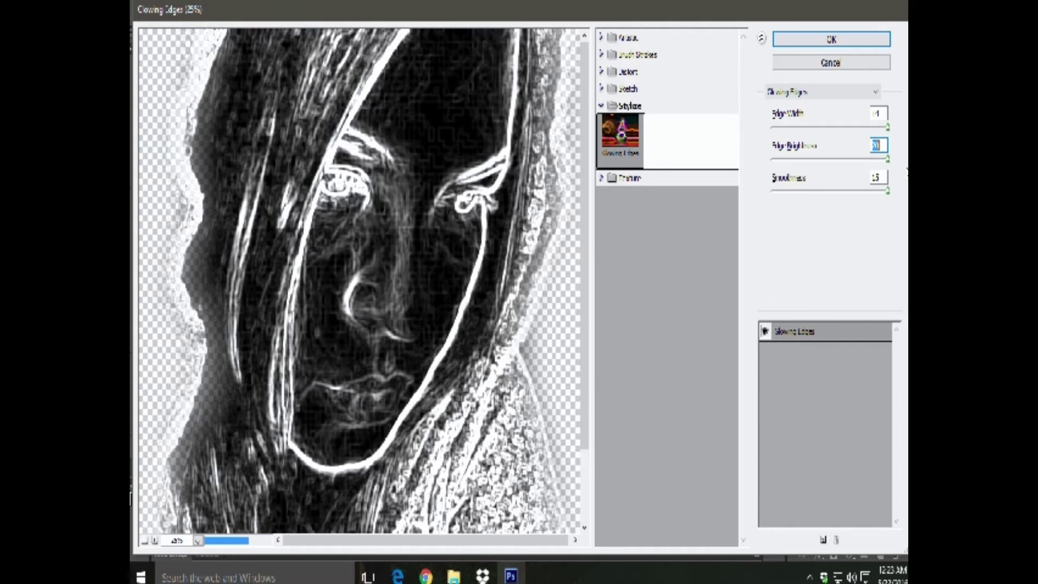
{"action": "left_click", "coordinate": [813, 41]}
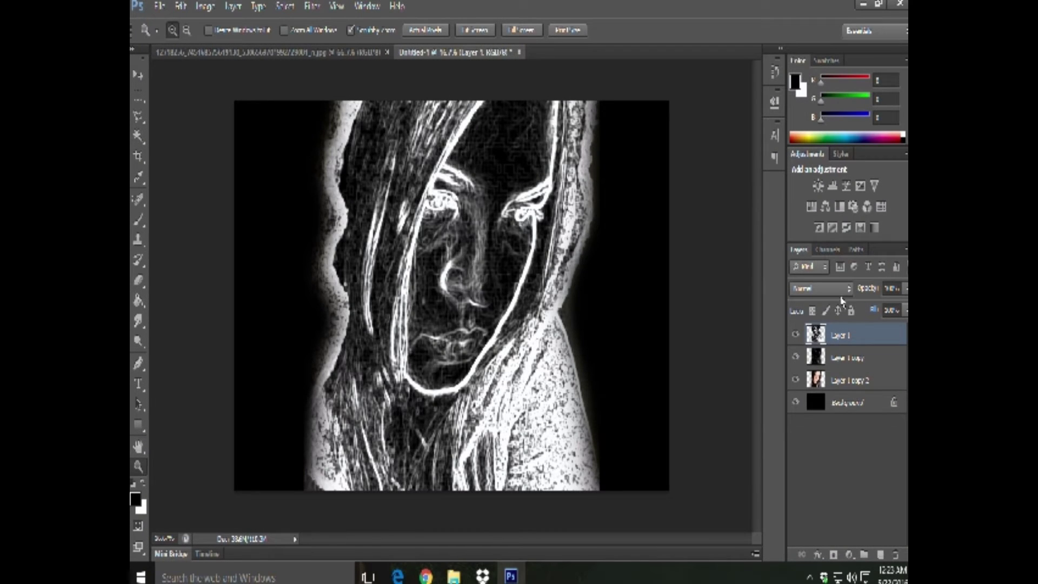
Step: Change Layer 1's blending mode, stepping through the modes starting from Dissolve
{"action": "left_click", "coordinate": [827, 288]}
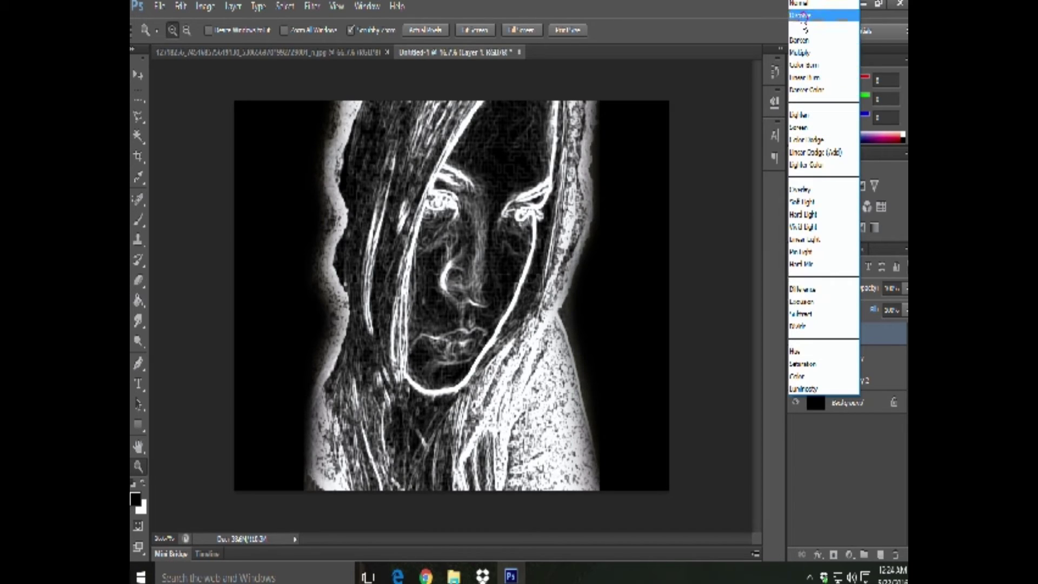
{"action": "left_click", "coordinate": [805, 16]}
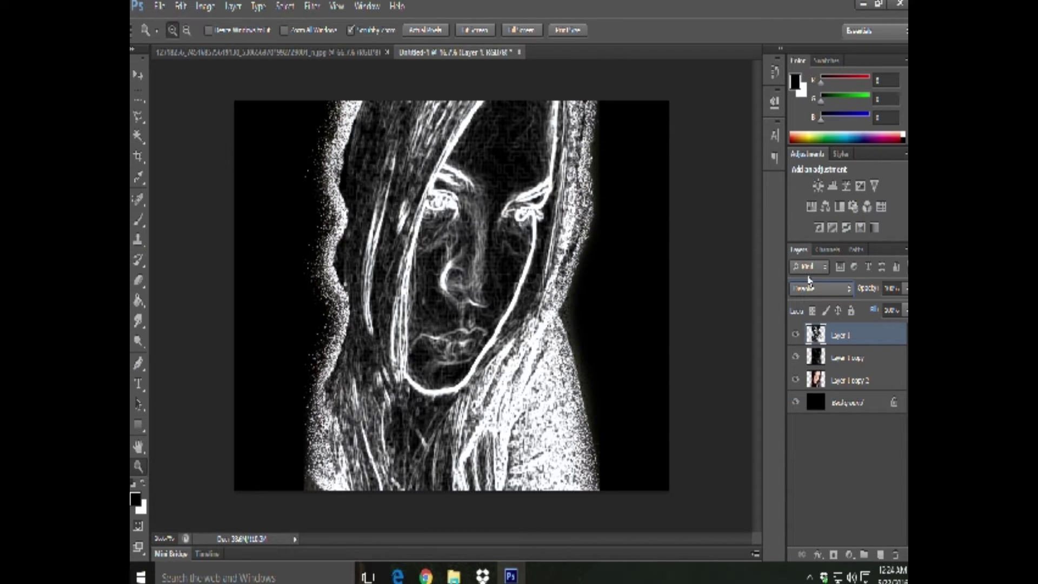
{"action": "scroll", "coordinate": [826, 295], "scroll_direction": "down", "scroll_amount": 1}
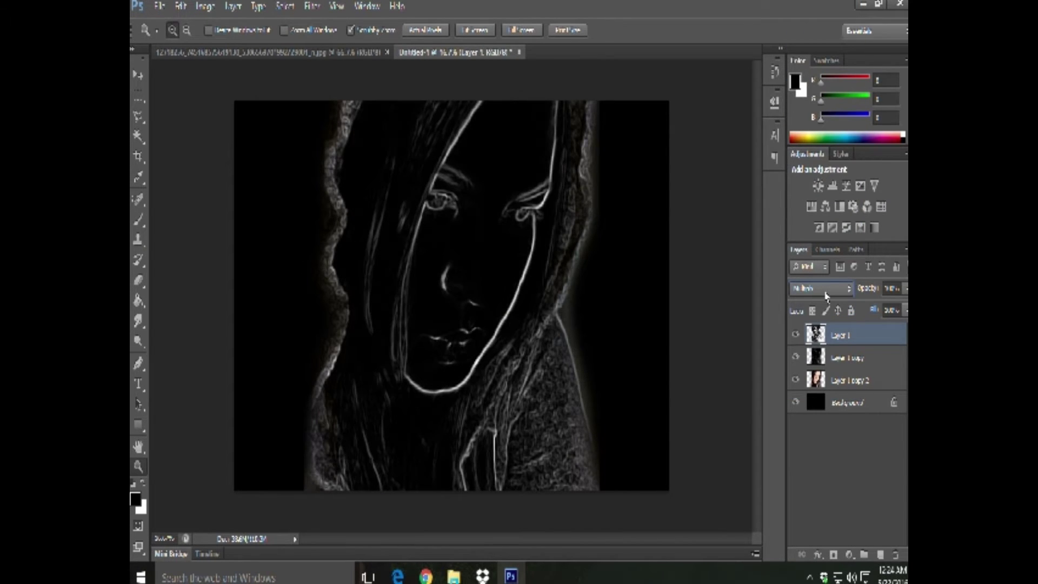
{"action": "scroll", "coordinate": [826, 294], "scroll_direction": "down", "scroll_amount": 2}
{"action": "scroll", "coordinate": [826, 295], "scroll_direction": "down", "scroll_amount": 3}
{"action": "scroll", "coordinate": [826, 294], "scroll_direction": "down", "scroll_amount": 1}
{"action": "scroll", "coordinate": [826, 295], "scroll_direction": "down", "scroll_amount": 1}
{"action": "scroll", "coordinate": [826, 295], "scroll_direction": "down", "scroll_amount": 1}
{"action": "scroll", "coordinate": [826, 295], "scroll_direction": "down", "scroll_amount": 1}
{"action": "scroll", "coordinate": [826, 295], "scroll_direction": "down", "scroll_amount": 1}
{"action": "scroll", "coordinate": [826, 295], "scroll_direction": "down", "scroll_amount": 1}
{"action": "scroll", "coordinate": [826, 294], "scroll_direction": "down", "scroll_amount": 1}
{"action": "scroll", "coordinate": [826, 295], "scroll_direction": "down", "scroll_amount": 1}
{"action": "scroll", "coordinate": [826, 295], "scroll_direction": "down", "scroll_amount": 1}
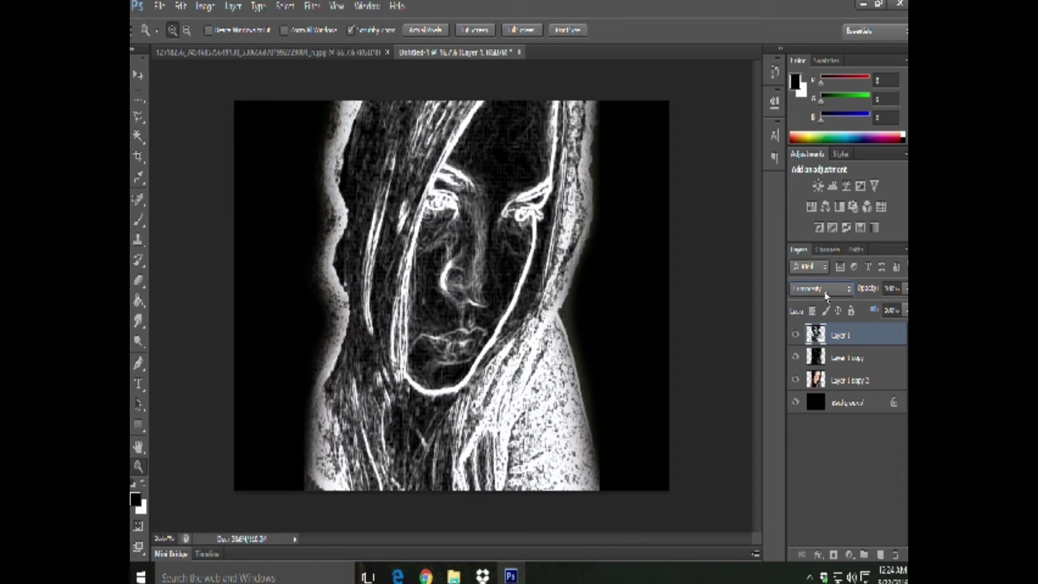
Step: Try a lower opacity on Layer 1, then restore it to 100%
{"action": "left_click_drag", "start_coordinate": [905, 288], "coordinate": [884, 319]}
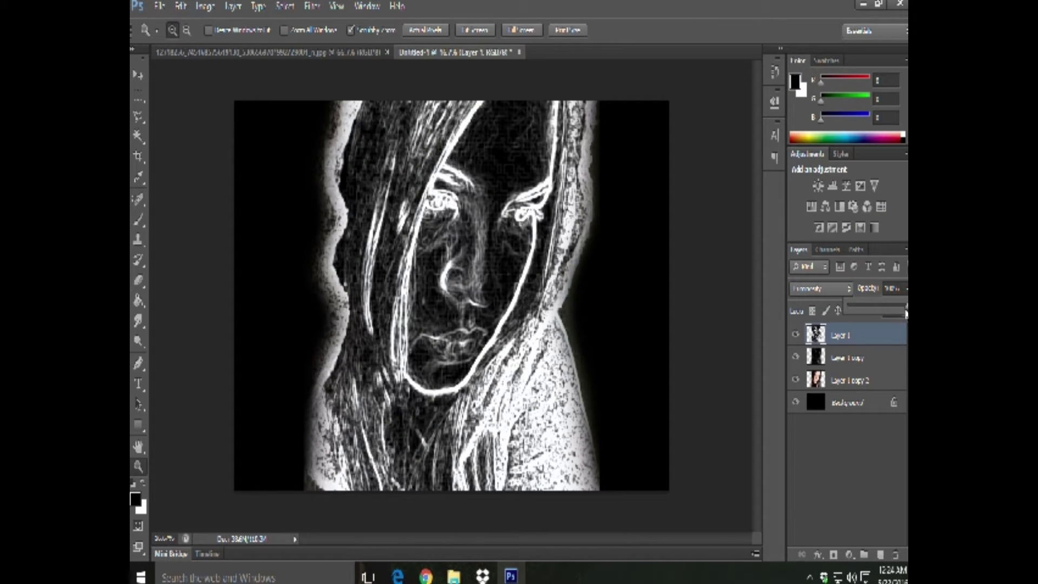
{"action": "left_click_drag", "start_coordinate": [884, 319], "coordinate": [906, 319]}
{"action": "left_click", "coordinate": [314, 7]}
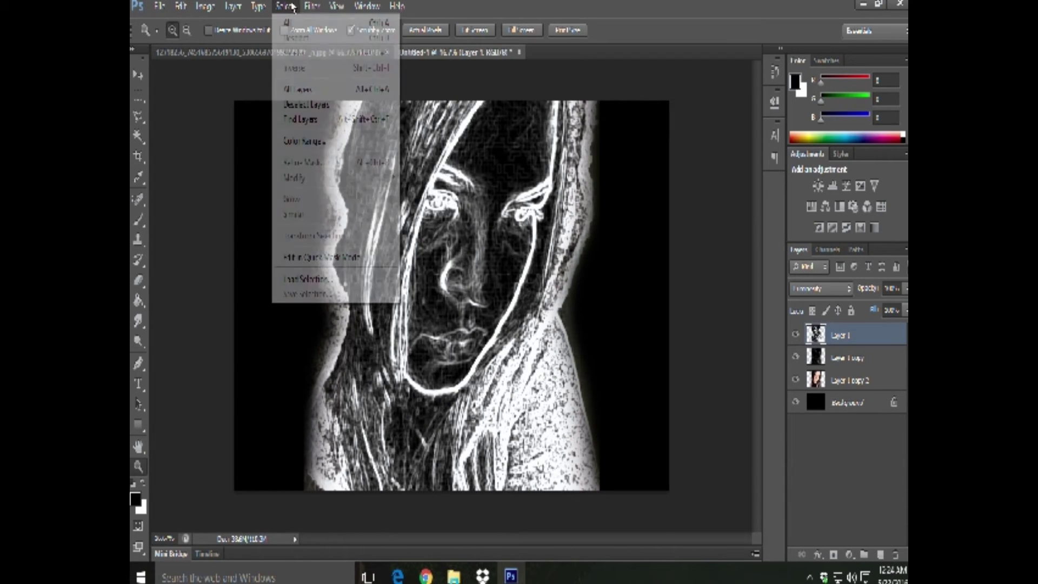
{"action": "mouse_move", "coordinate": [312, 7]}
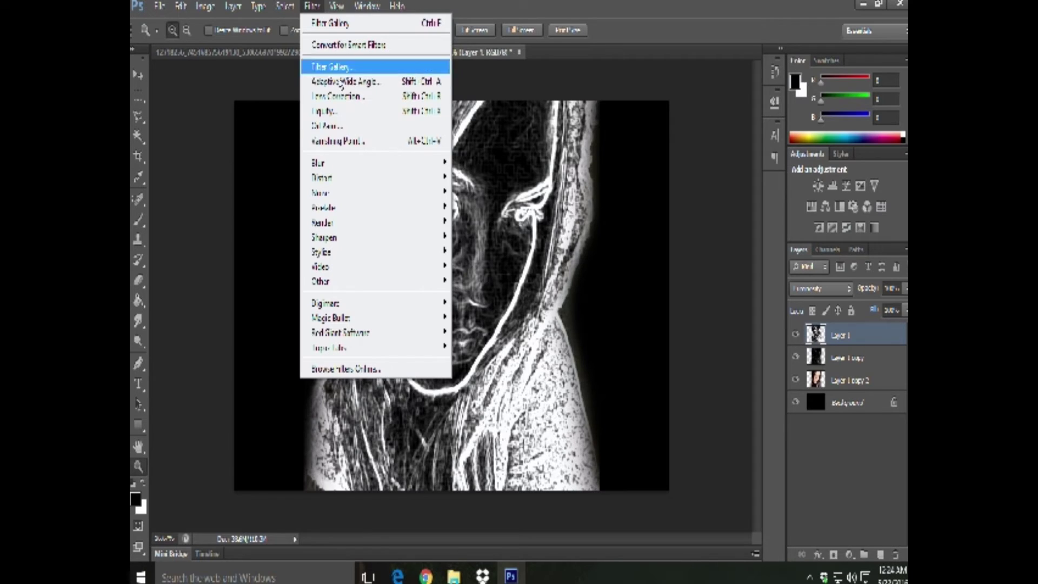
{"action": "mouse_move", "coordinate": [373, 163]}
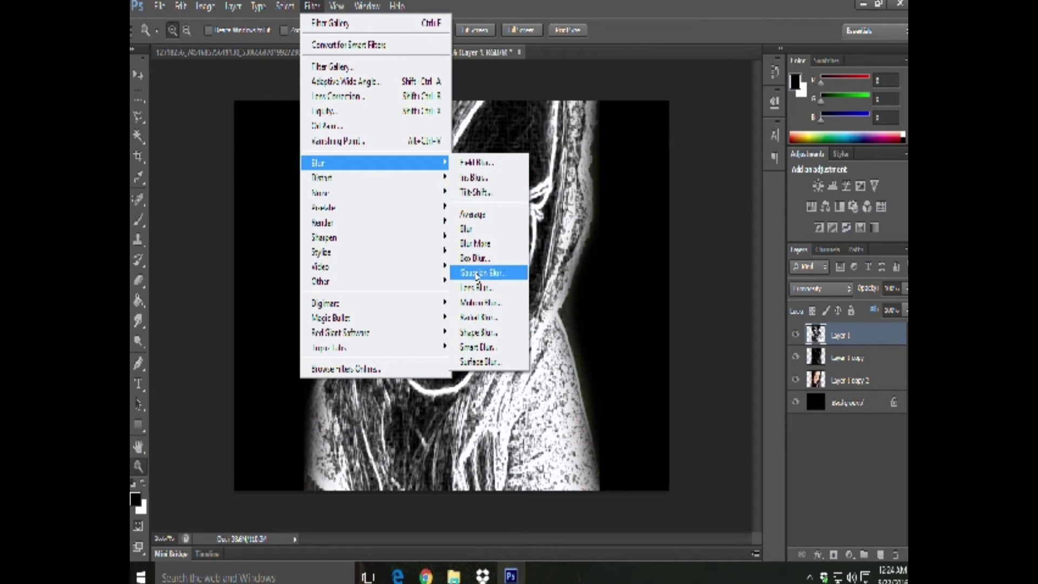
Step: Apply a strong Gaussian Blur to Layer 1 so the glowing lines become a soft haze
{"action": "left_click", "coordinate": [477, 273]}
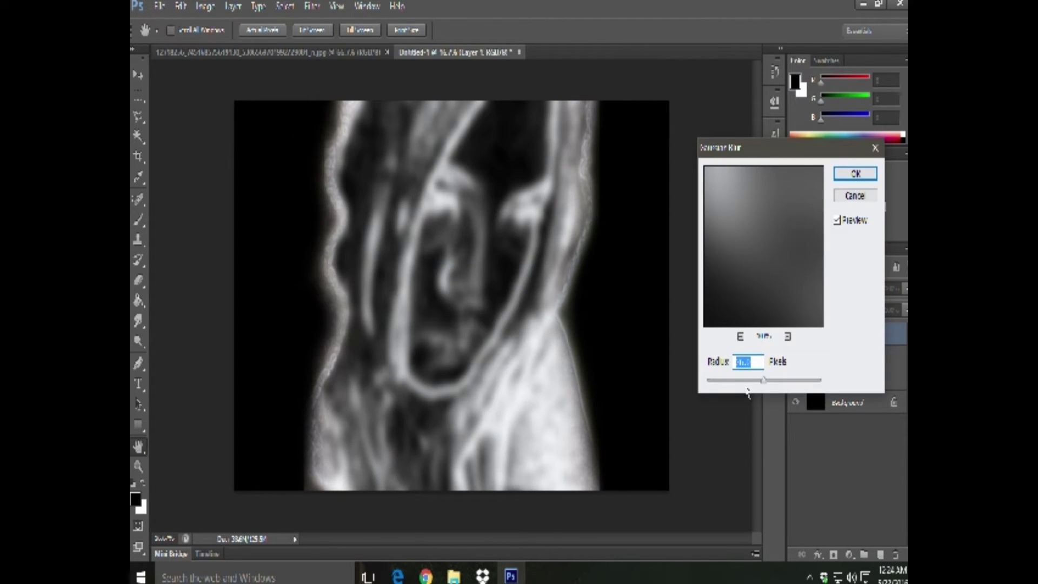
{"action": "left_click_drag", "start_coordinate": [765, 381], "coordinate": [769, 381]}
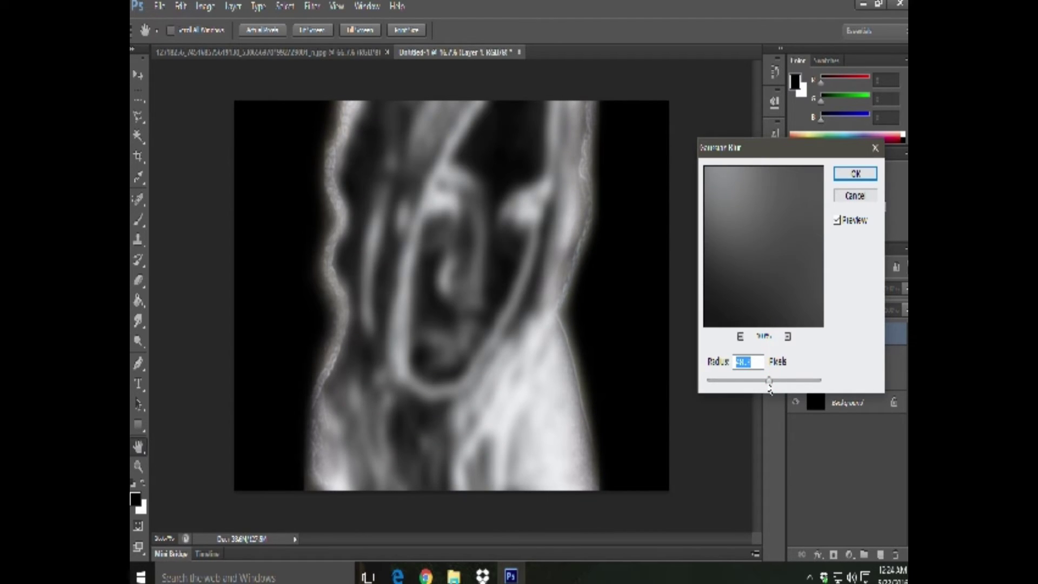
{"action": "left_click_drag", "start_coordinate": [769, 388], "coordinate": [764, 390]}
{"action": "scroll", "coordinate": [748, 366], "scroll_direction": "up", "scroll_amount": 3}
{"action": "left_click", "coordinate": [854, 173]}
Step: Try Layer 1's blend modes, starting from Darken, and settle on Screen
{"action": "left_click", "coordinate": [829, 286]}
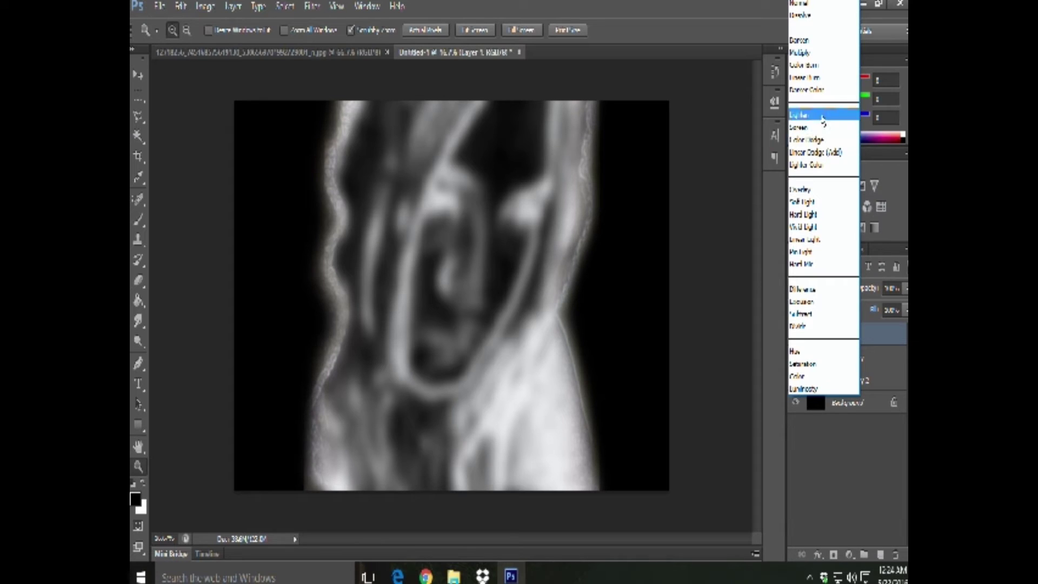
{"action": "left_click", "coordinate": [811, 46]}
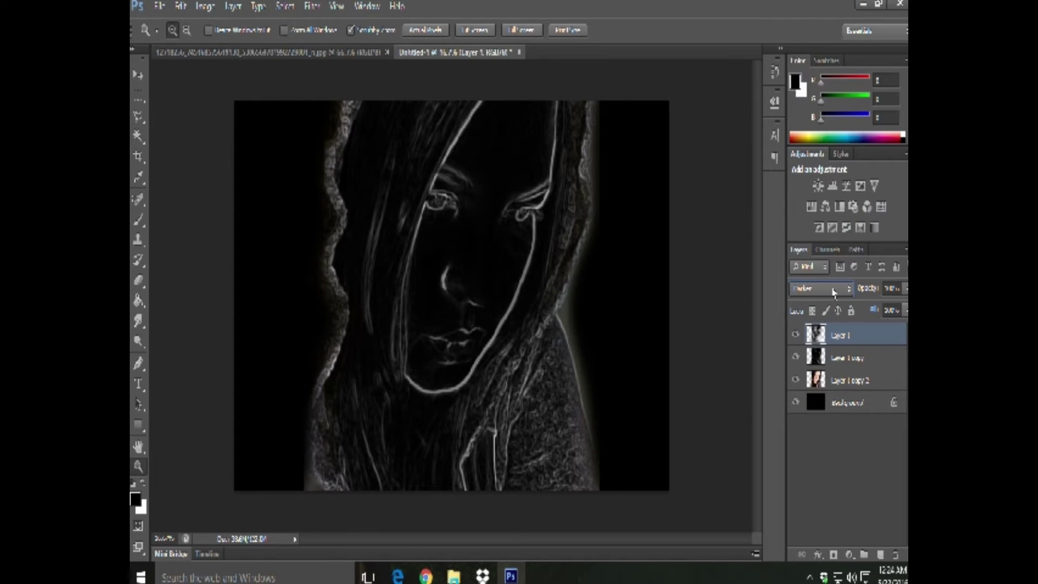
{"action": "scroll", "coordinate": [833, 290], "scroll_direction": "up", "scroll_amount": 2}
{"action": "scroll", "coordinate": [833, 291], "scroll_direction": "down", "scroll_amount": 1}
{"action": "scroll", "coordinate": [833, 291], "scroll_direction": "down", "scroll_amount": 1}
{"action": "scroll", "coordinate": [833, 290], "scroll_direction": "down", "scroll_amount": 1}
{"action": "scroll", "coordinate": [832, 290], "scroll_direction": "down", "scroll_amount": 1}
{"action": "scroll", "coordinate": [833, 290], "scroll_direction": "up", "scroll_amount": 2}
{"action": "scroll", "coordinate": [833, 290], "scroll_direction": "down", "scroll_amount": 1}
{"action": "scroll", "coordinate": [833, 290], "scroll_direction": "down", "scroll_amount": 1}
{"action": "scroll", "coordinate": [833, 292], "scroll_direction": "down", "scroll_amount": 1}
{"action": "scroll", "coordinate": [833, 292], "scroll_direction": "down", "scroll_amount": 1}
{"action": "scroll", "coordinate": [833, 292], "scroll_direction": "down", "scroll_amount": 1}
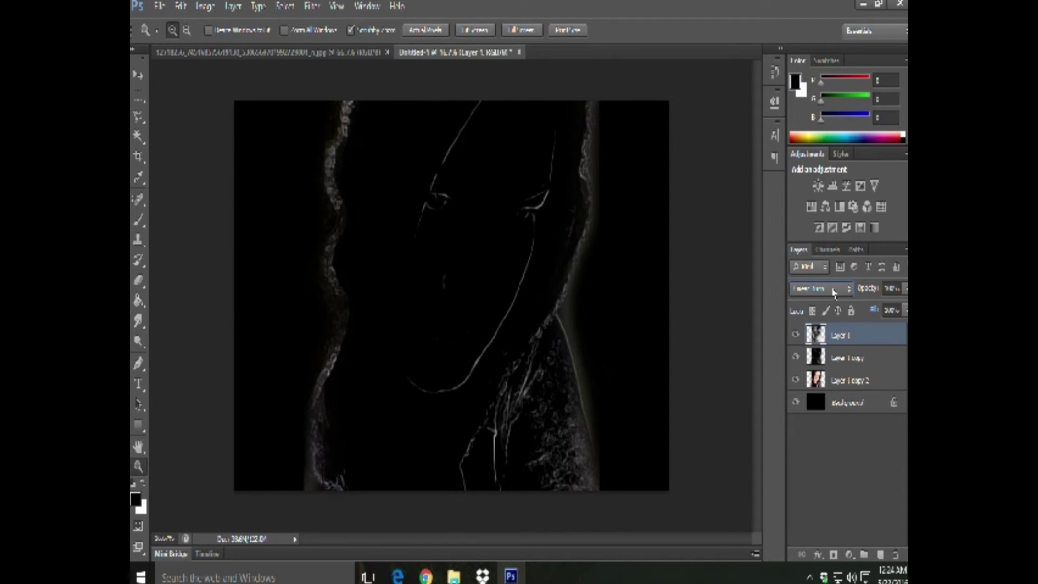
{"action": "scroll", "coordinate": [833, 292], "scroll_direction": "down", "scroll_amount": 1}
{"action": "scroll", "coordinate": [833, 291], "scroll_direction": "down", "scroll_amount": 1}
{"action": "scroll", "coordinate": [833, 290], "scroll_direction": "down", "scroll_amount": 1}
{"action": "scroll", "coordinate": [833, 292], "scroll_direction": "up", "scroll_amount": 2}
{"action": "scroll", "coordinate": [833, 291], "scroll_direction": "down", "scroll_amount": 1}
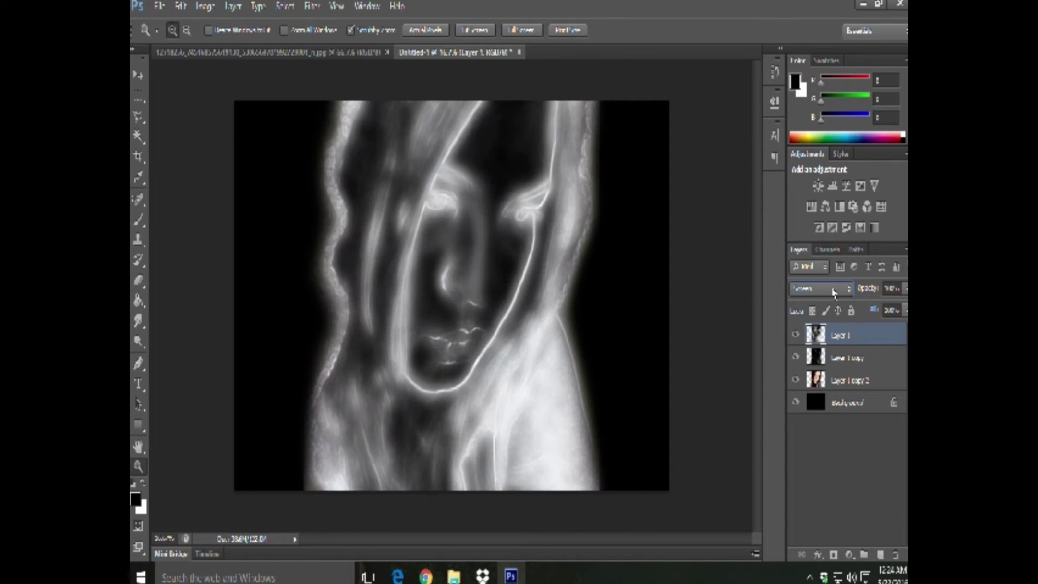
Step: Lower Layer 1's opacity below about 84%, then select Layer 1 copy
{"action": "left_click", "coordinate": [906, 291]}
{"action": "left_click_drag", "start_coordinate": [905, 310], "coordinate": [886, 310]}
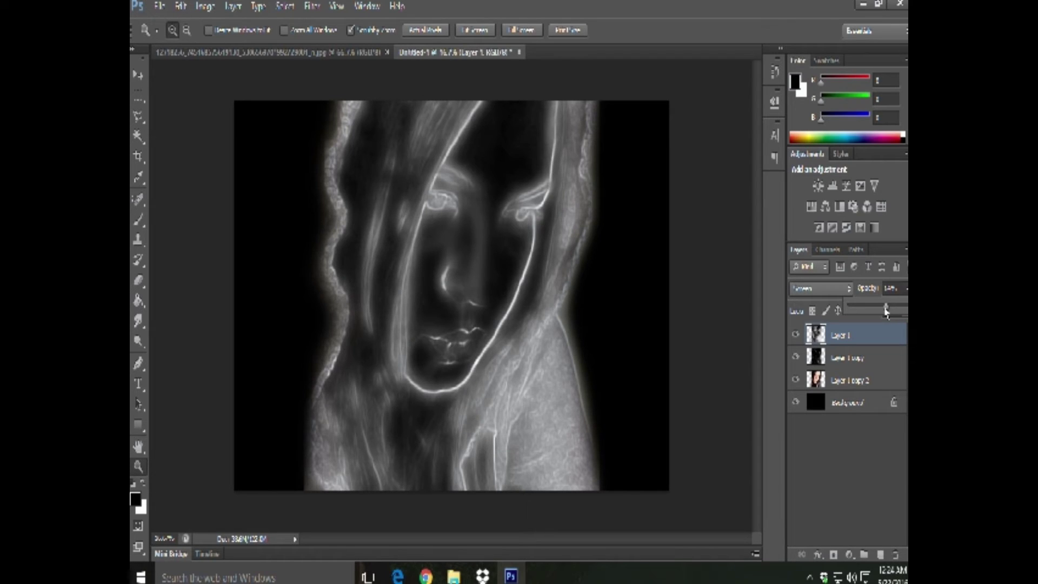
{"action": "left_click_drag", "start_coordinate": [885, 312], "coordinate": [880, 311]}
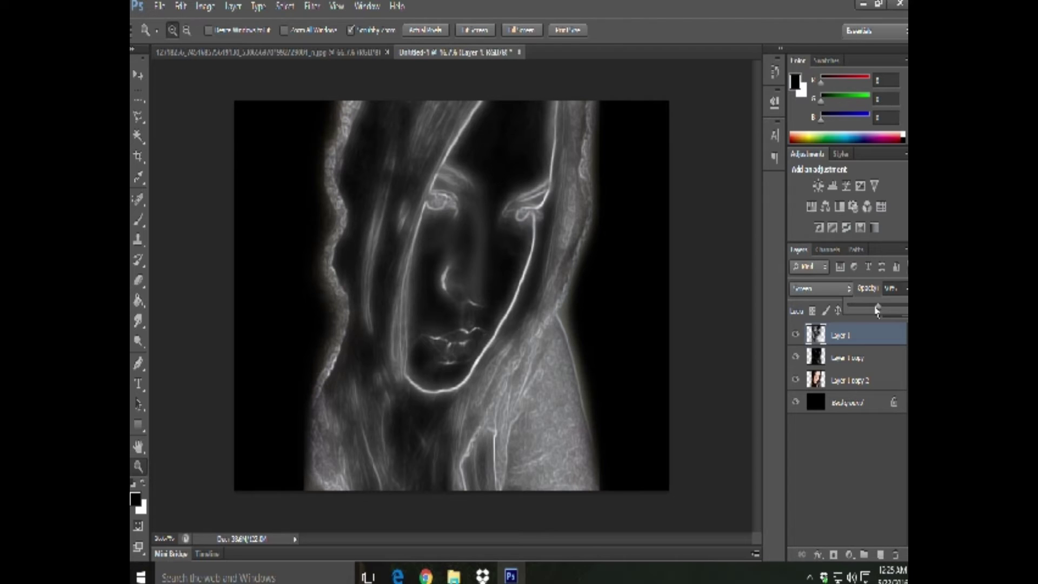
{"action": "left_click_drag", "start_coordinate": [878, 308], "coordinate": [875, 308]}
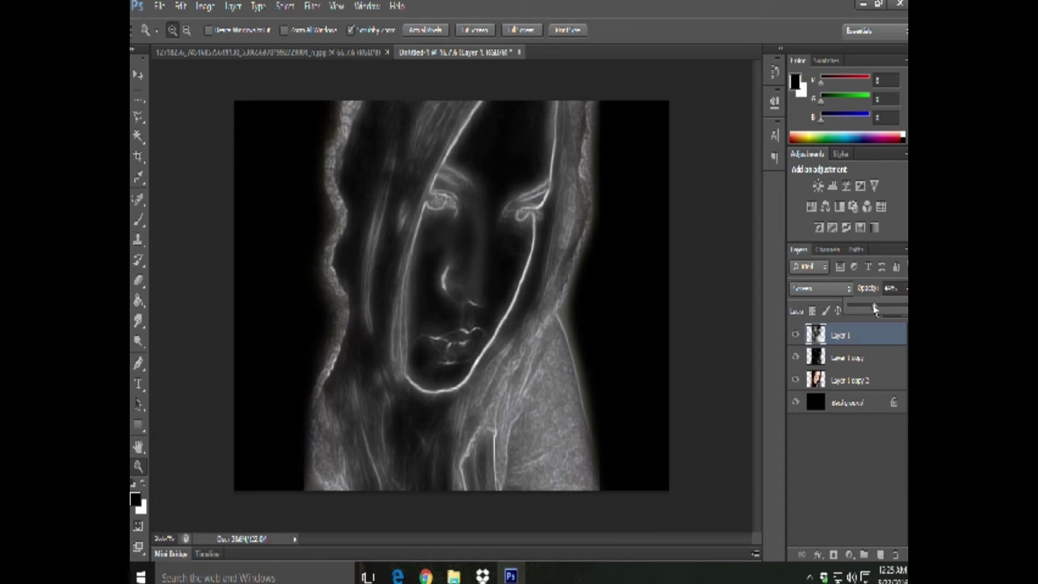
{"action": "left_click_drag", "start_coordinate": [874, 308], "coordinate": [870, 311]}
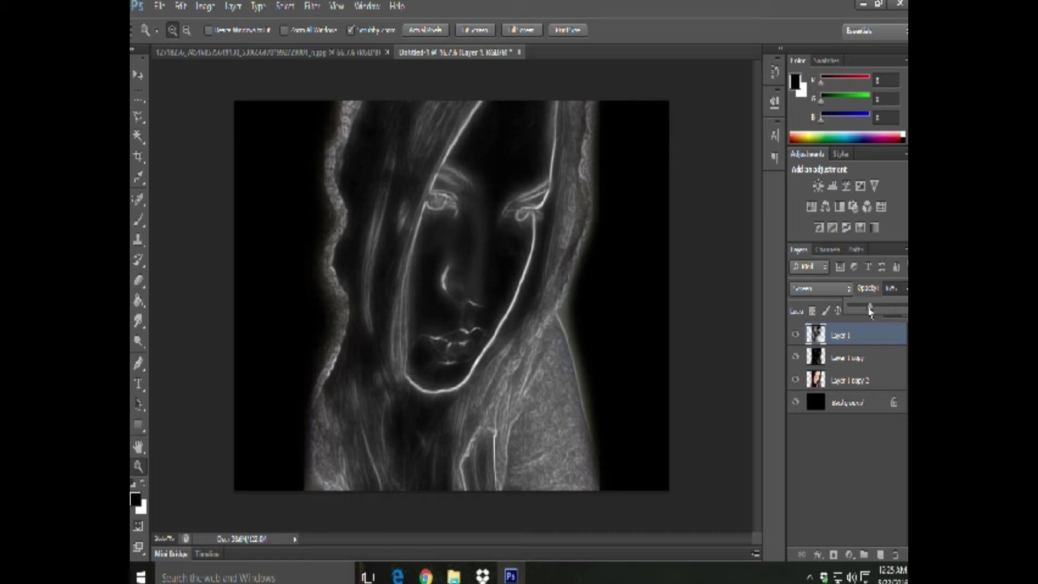
{"action": "left_click", "coordinate": [894, 292]}
{"action": "left_click", "coordinate": [884, 359]}
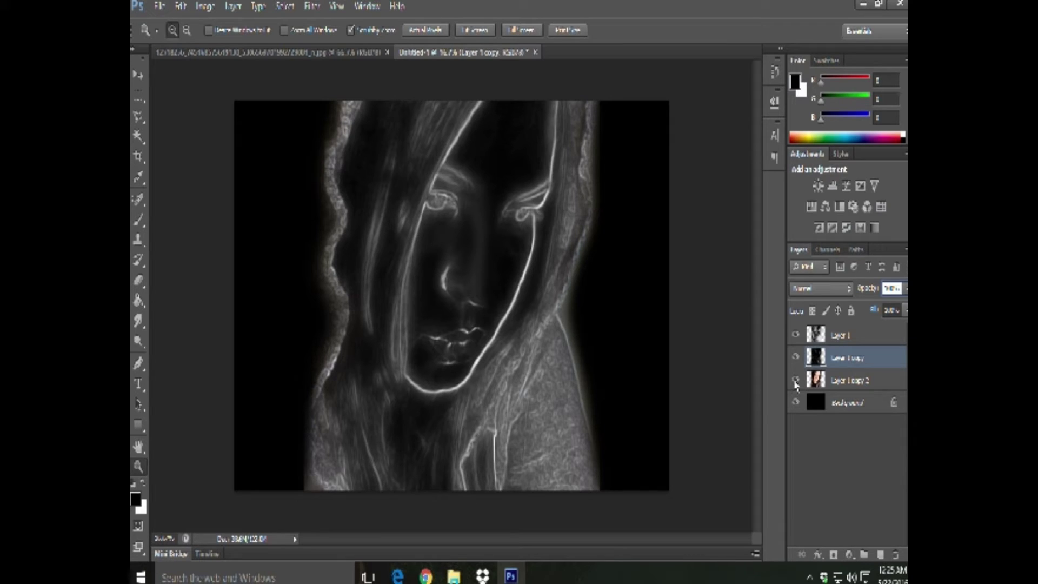
Step: Hide Layer 1 copy 2 and briefly hide Layer 1 to compare the glow
{"action": "left_click", "coordinate": [795, 381]}
{"action": "left_click", "coordinate": [795, 381]}
{"action": "left_click", "coordinate": [795, 381]}
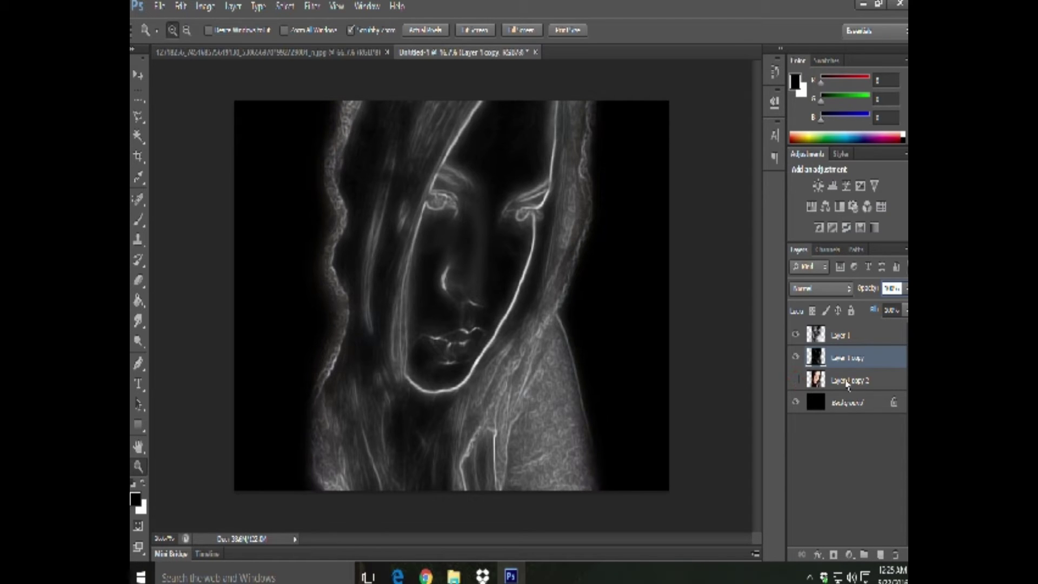
{"action": "left_click", "coordinate": [795, 336]}
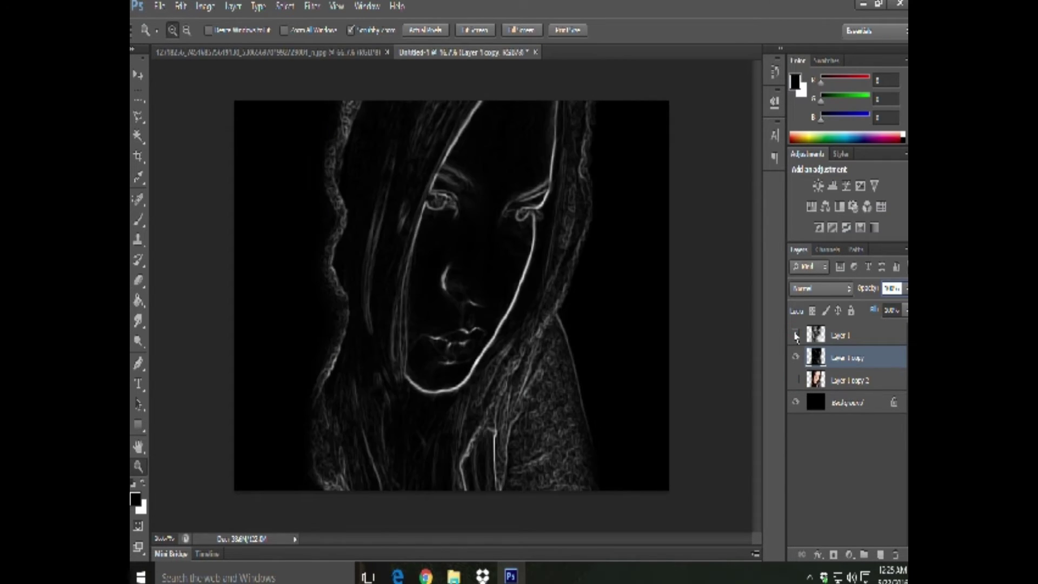
Step: Add a Selective Color adjustment layer above Layer 1 copy
{"action": "left_click", "coordinate": [874, 340]}
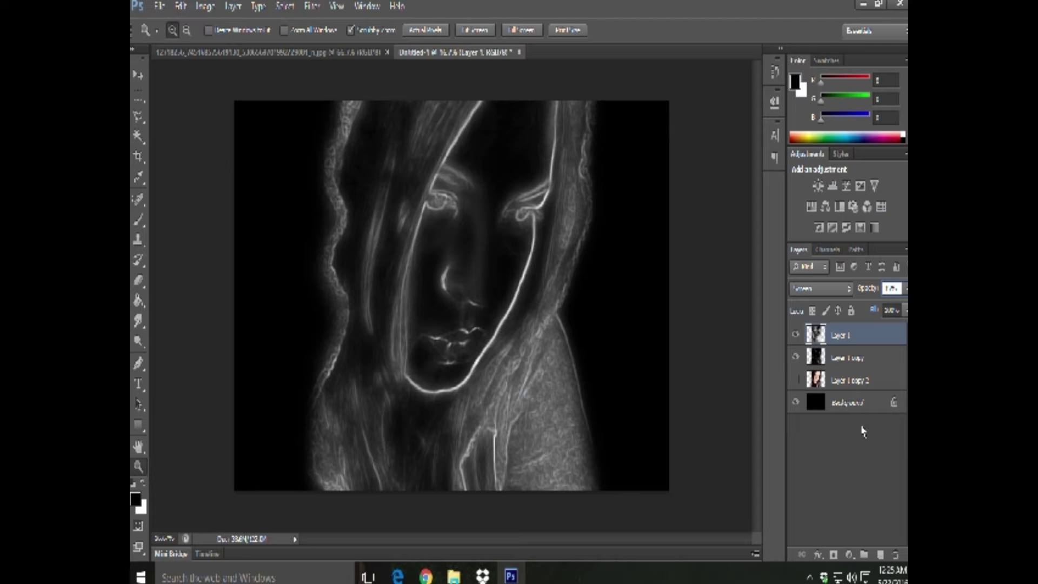
{"action": "left_click", "coordinate": [874, 358]}
{"action": "left_click", "coordinate": [852, 556]}
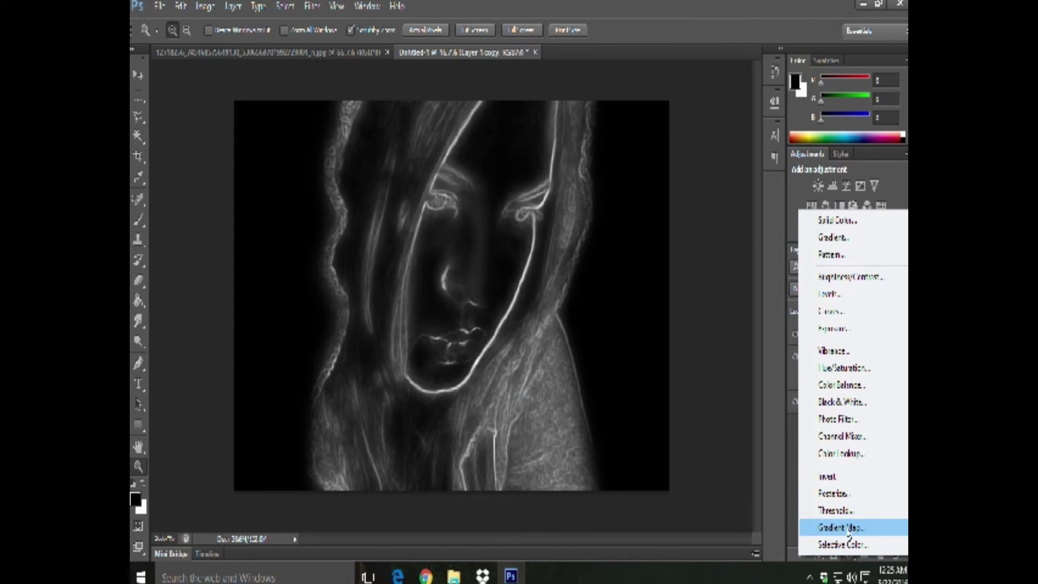
{"action": "left_click", "coordinate": [848, 544]}
Step: Clip the Selective Color layer to the layer below and move Layer 1 beneath it
{"action": "right_click", "coordinate": [896, 361]}
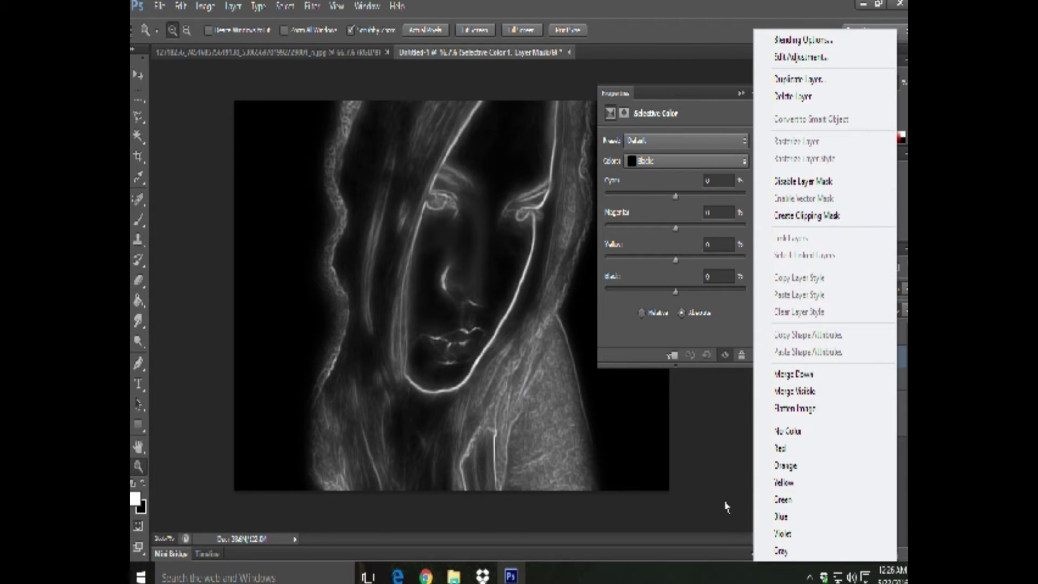
{"action": "left_click", "coordinate": [836, 216]}
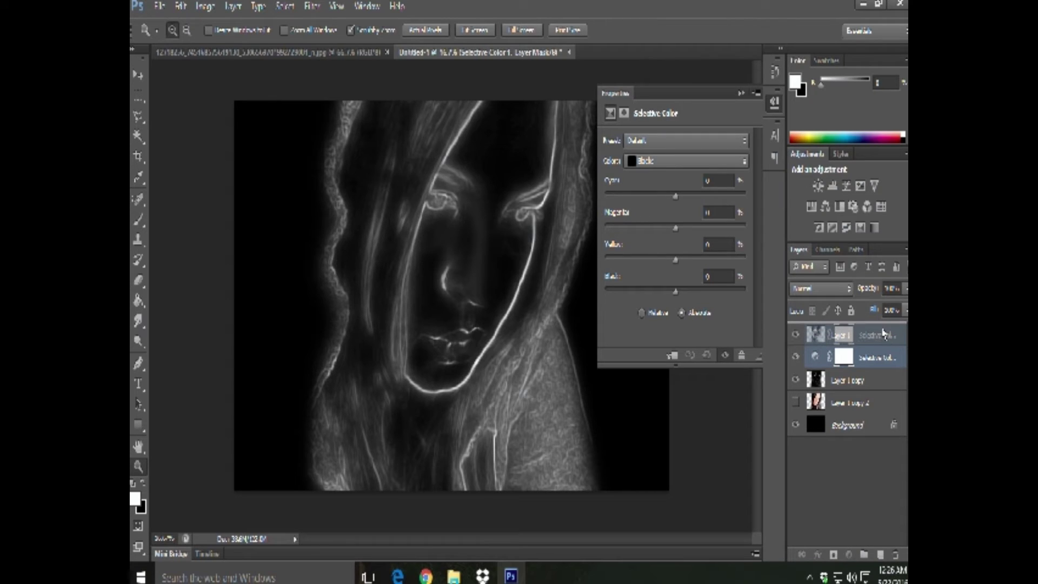
{"action": "left_click_drag", "start_coordinate": [883, 334], "coordinate": [882, 331]}
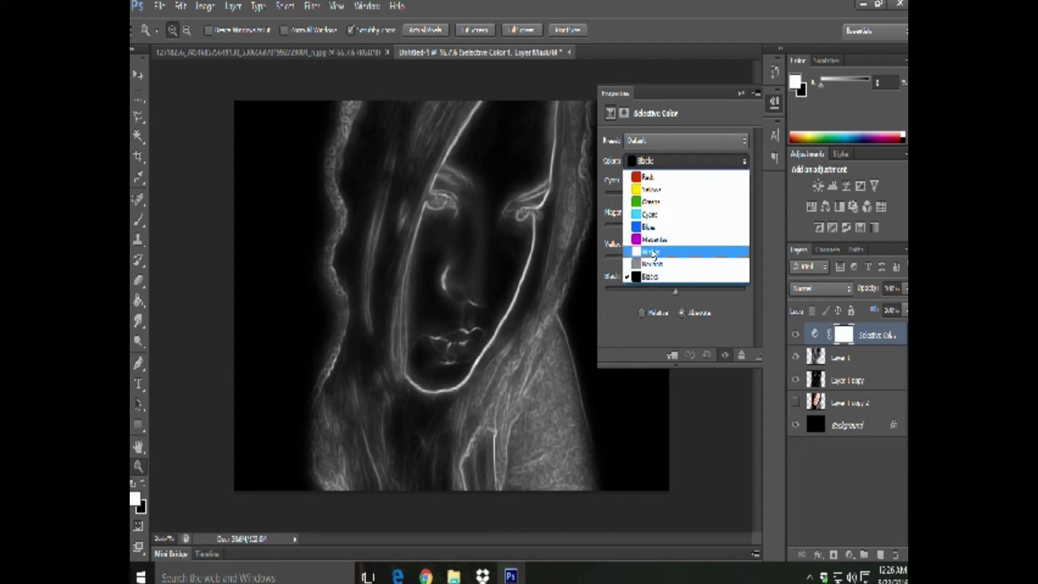
Step: Set the Whites to Cyan +100, Magenta +100, Yellow -100 for blue-violet lines
{"action": "left_click", "coordinate": [651, 251]}
{"action": "left_click_drag", "start_coordinate": [676, 260], "coordinate": [745, 260]}
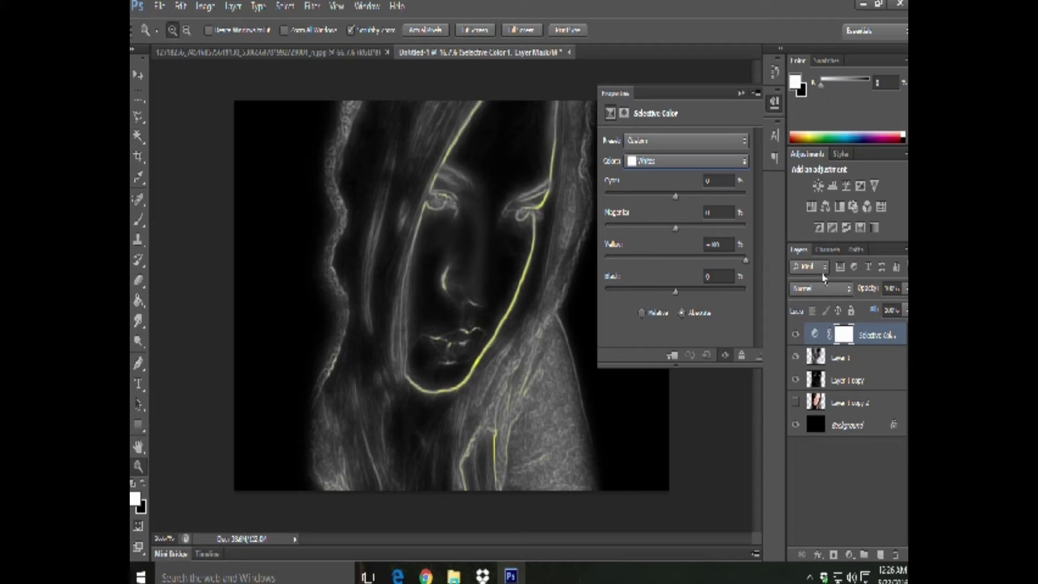
{"action": "mouse_move", "coordinate": [675, 294]}
{"action": "left_mouse_down"}
{"action": "mouse_move", "coordinate": [716, 293]}
{"action": "mouse_move", "coordinate": [679, 305]}
{"action": "left_mouse_up"}
{"action": "left_click", "coordinate": [721, 278]}
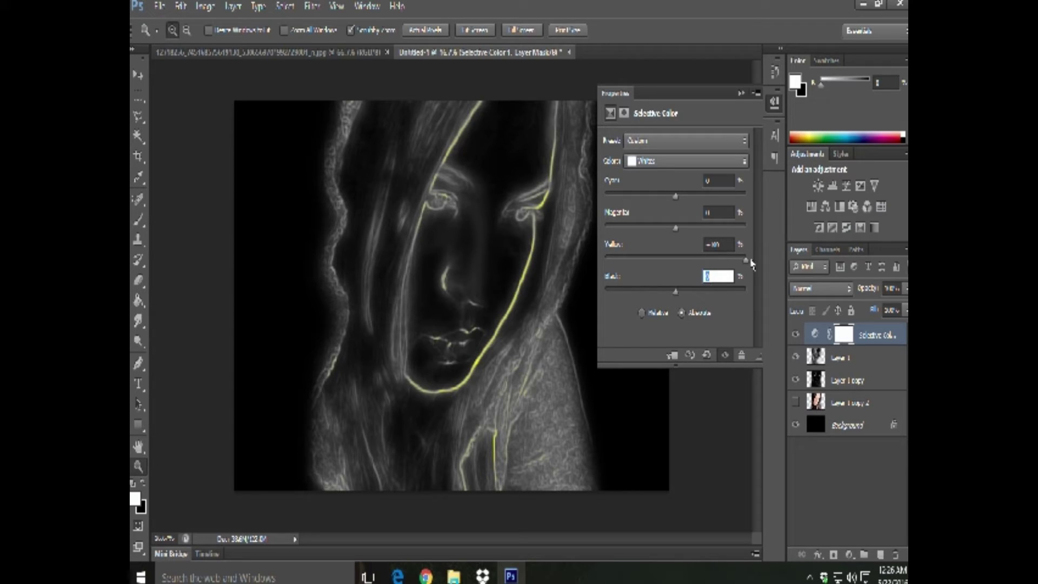
{"action": "left_click_drag", "start_coordinate": [746, 258], "coordinate": [606, 262]}
{"action": "left_click_drag", "start_coordinate": [676, 231], "coordinate": [747, 228]}
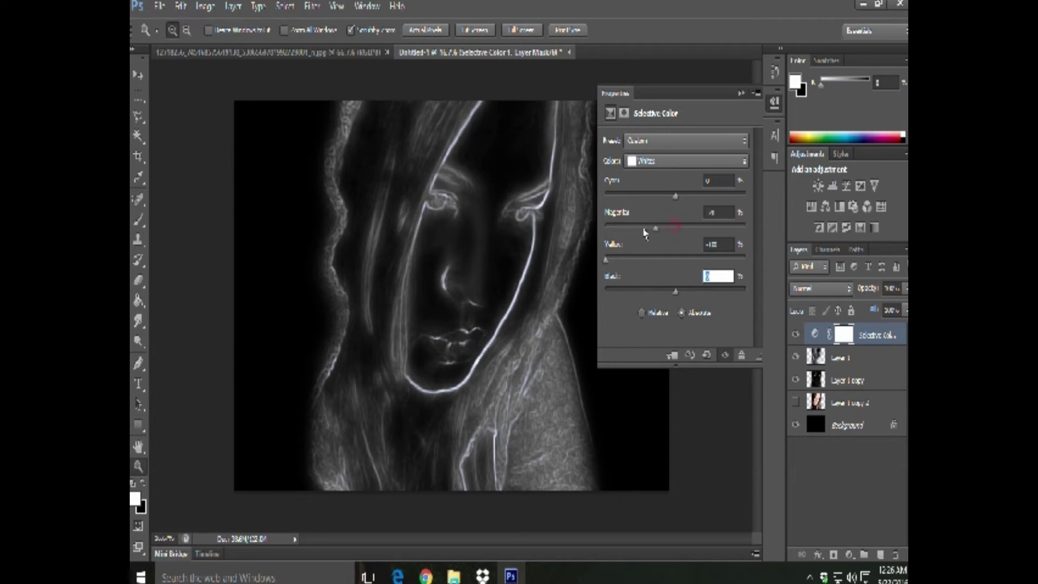
{"action": "left_click_drag", "start_coordinate": [675, 199], "coordinate": [747, 196]}
{"action": "left_click_drag", "start_coordinate": [606, 262], "coordinate": [587, 266]}
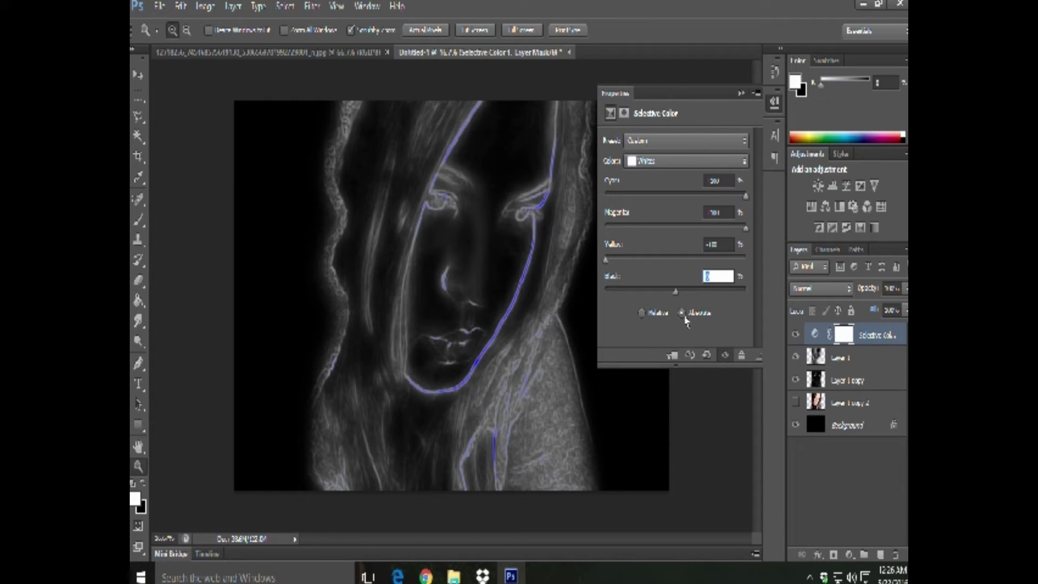
Step: Move Selective Color 1 below Layer 1 and hide both layers
{"action": "left_click", "coordinate": [740, 93]}
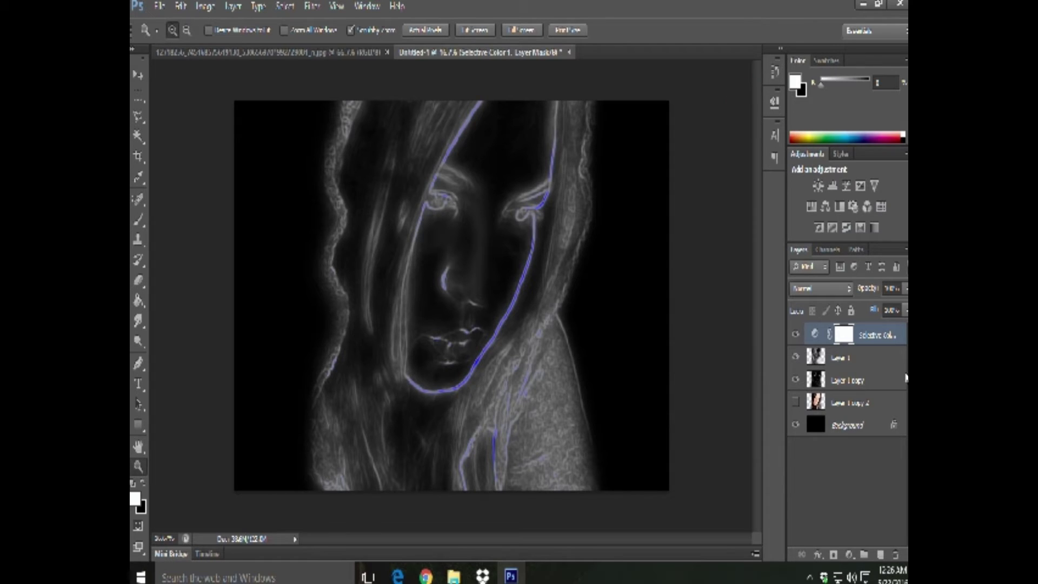
{"action": "left_click_drag", "start_coordinate": [899, 336], "coordinate": [898, 373]}
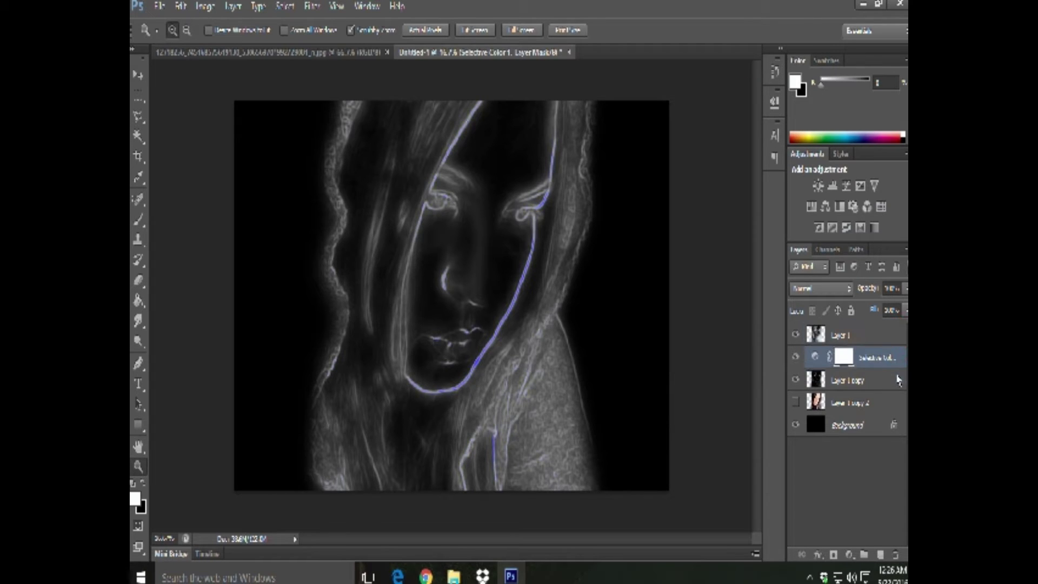
{"action": "left_click", "coordinate": [795, 335]}
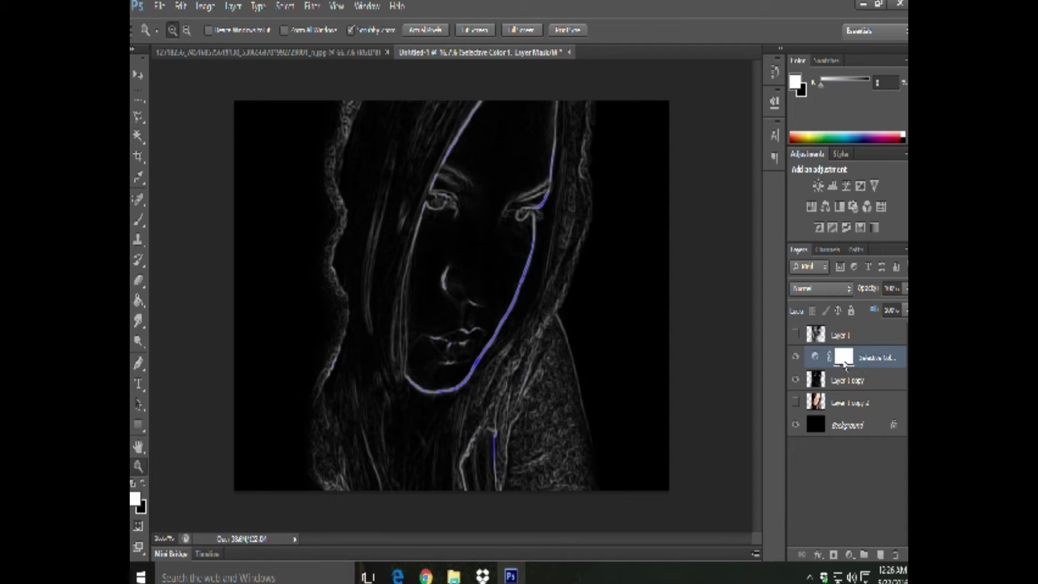
{"action": "left_click", "coordinate": [795, 356]}
{"action": "right_click", "coordinate": [898, 365]}
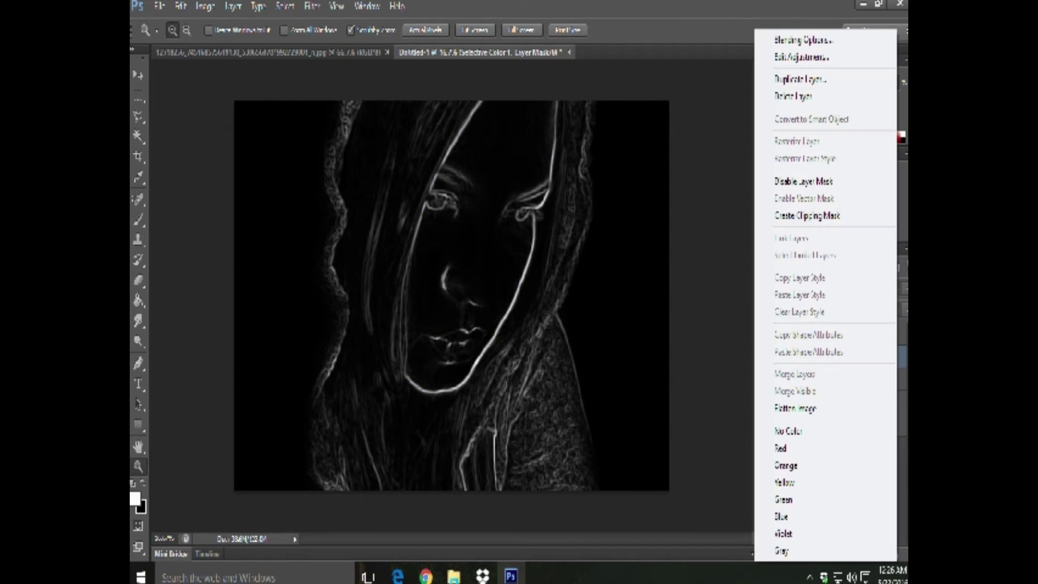
{"action": "left_click", "coordinate": [811, 98]}
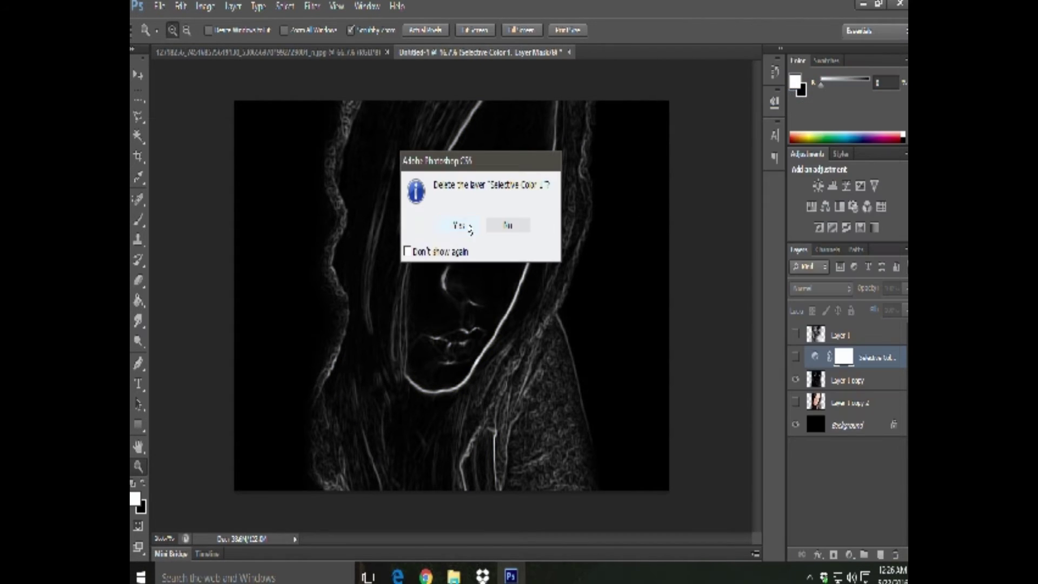
{"action": "left_click", "coordinate": [462, 225]}
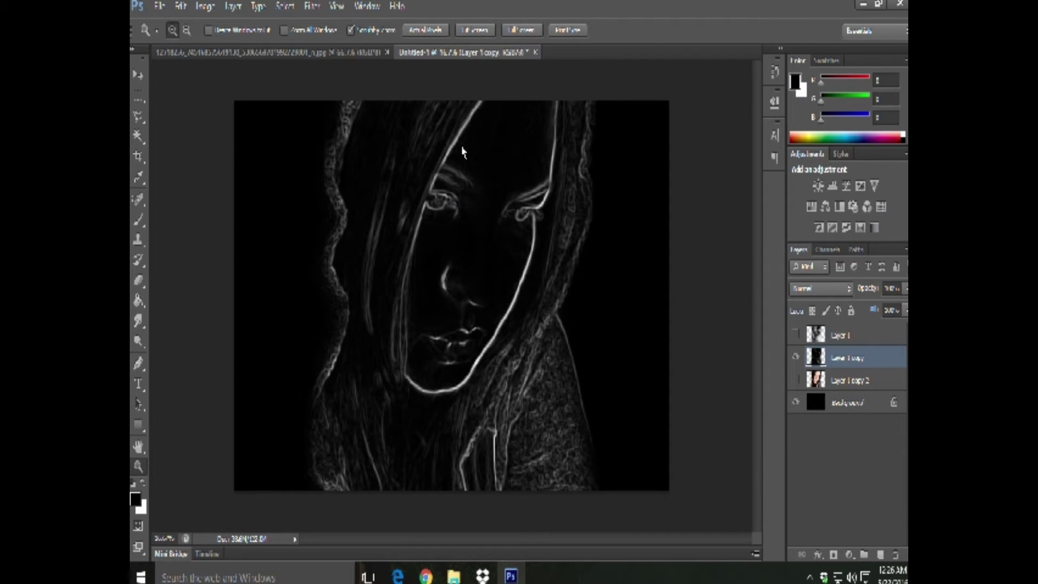
{"action": "left_click", "coordinate": [285, 7]}
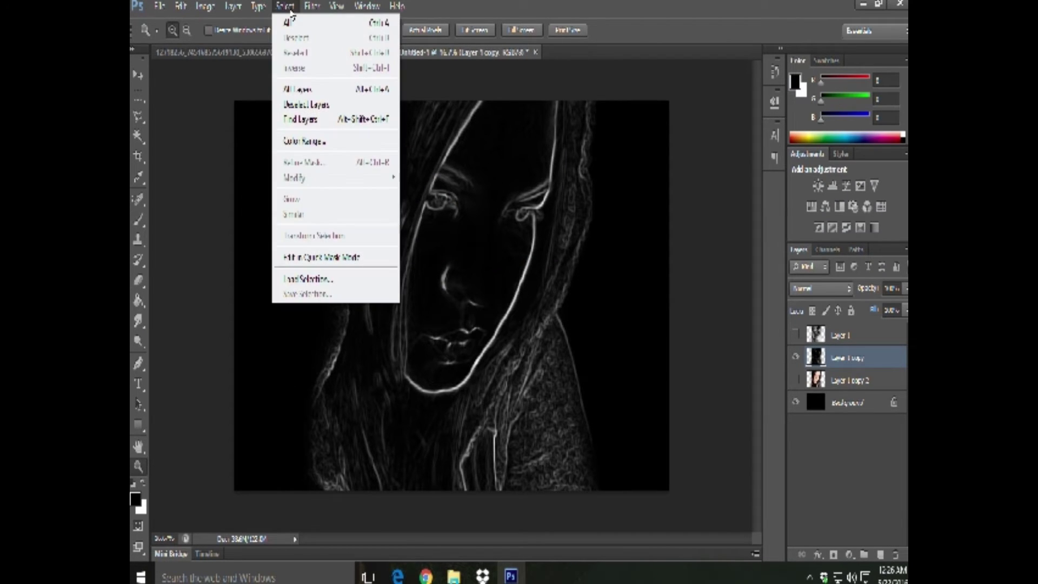
{"action": "mouse_move", "coordinate": [223, 46]}
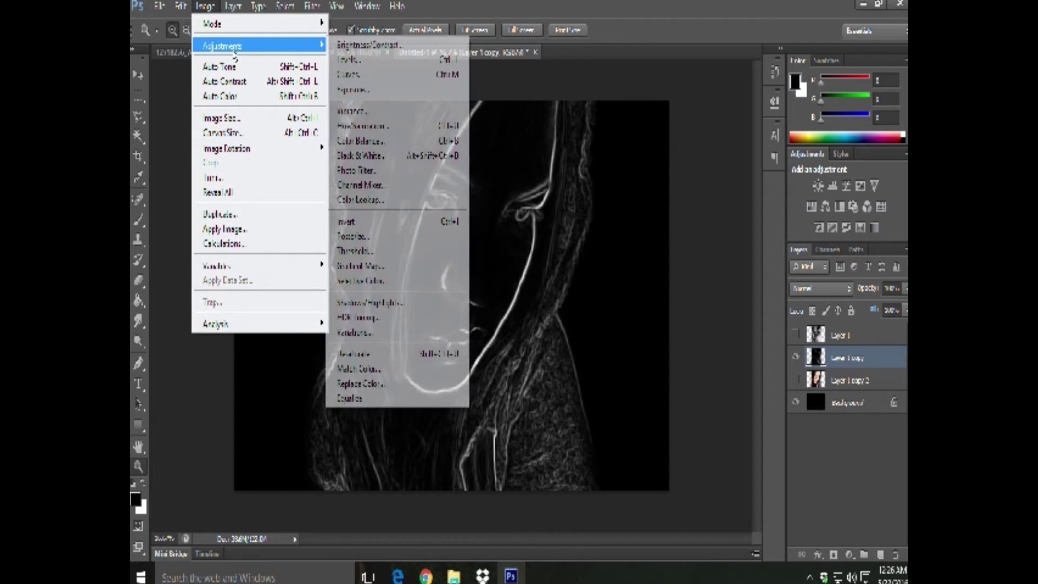
{"action": "left_click", "coordinate": [377, 256]}
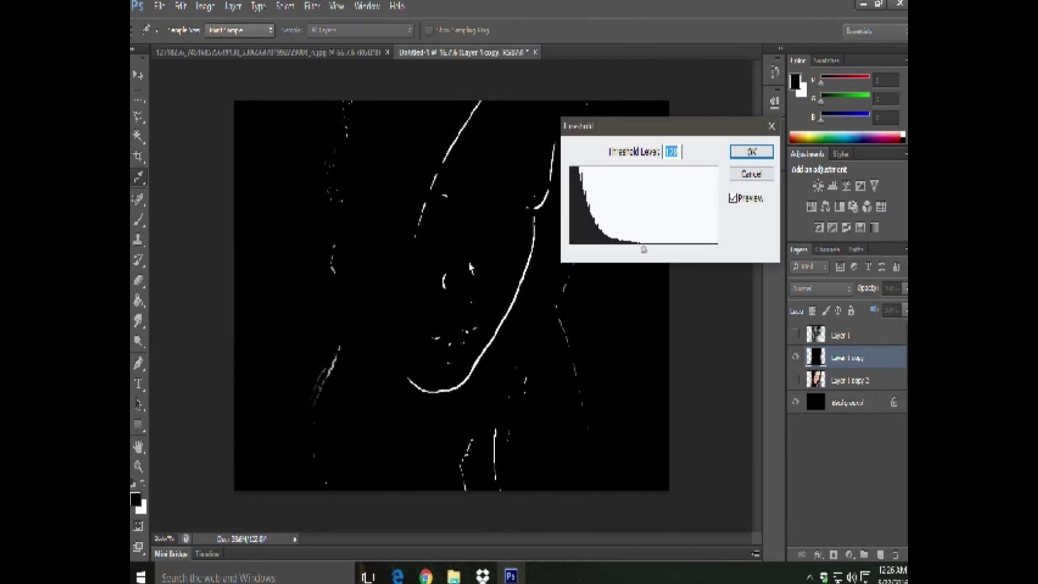
{"action": "left_click_drag", "start_coordinate": [644, 252], "coordinate": [609, 262]}
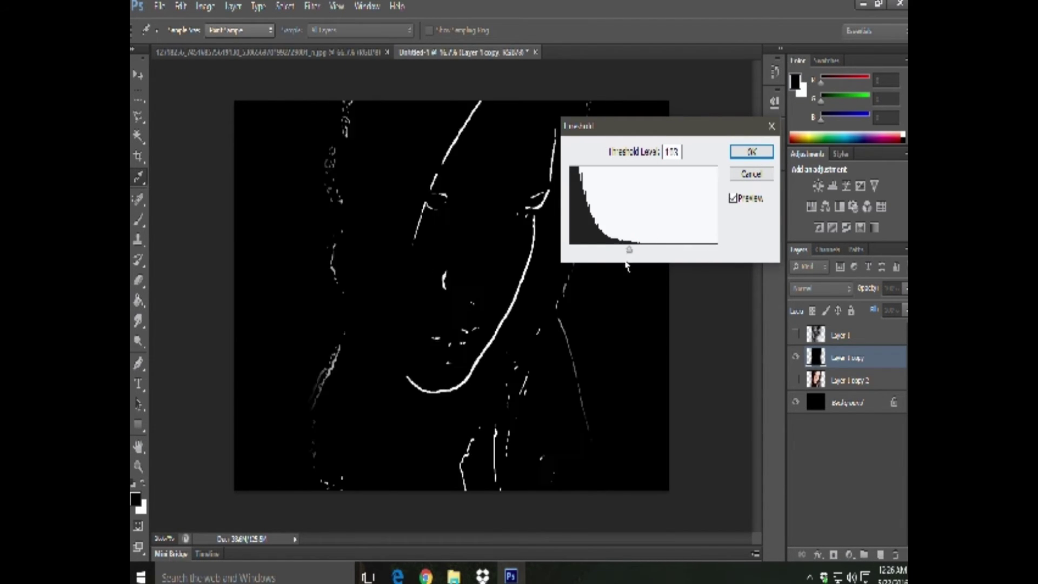
{"action": "left_click_drag", "start_coordinate": [609, 264], "coordinate": [590, 266]}
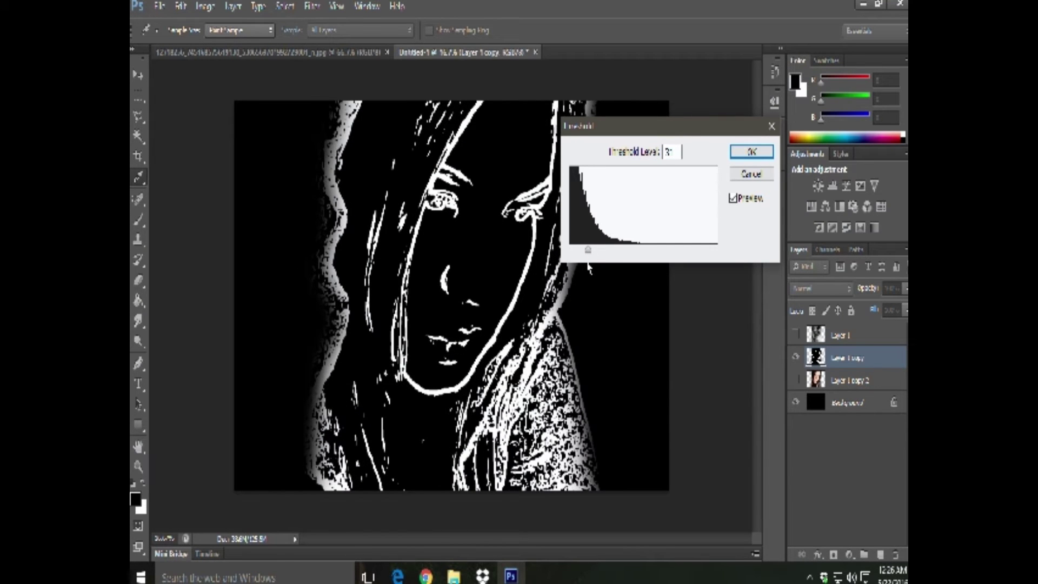
{"action": "left_click", "coordinate": [741, 174]}
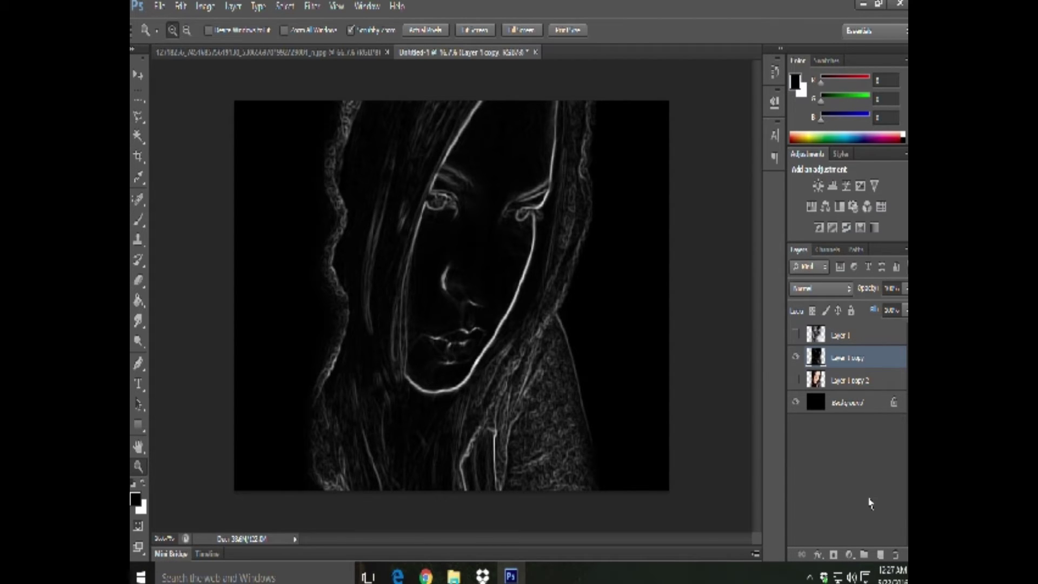
{"action": "left_click", "coordinate": [853, 575]}
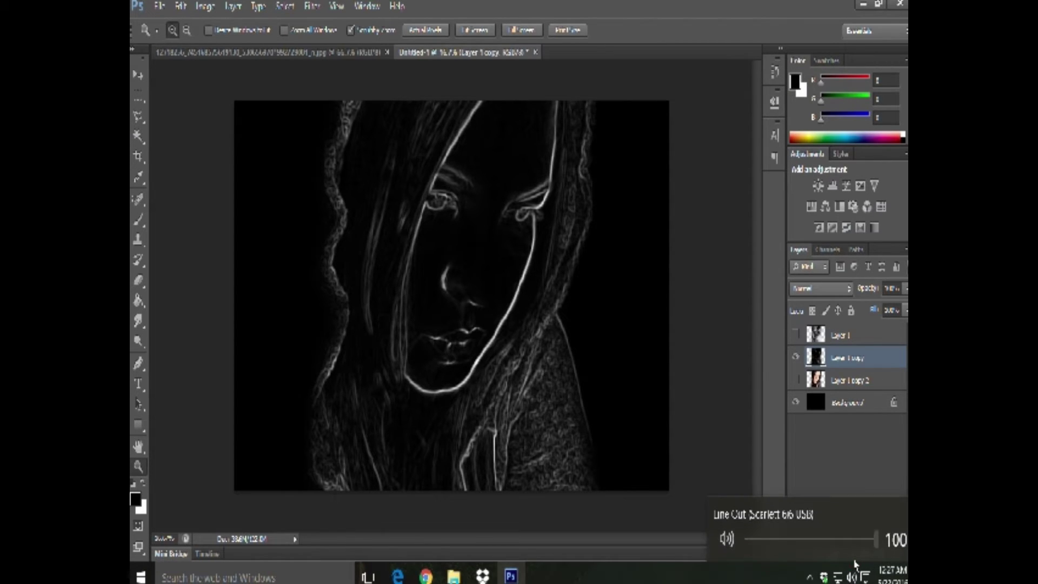
Step: Zoom the canvas back to fit, select Layer 1 copy, and list adjustment layer types
{"action": "left_click", "coordinate": [854, 482]}
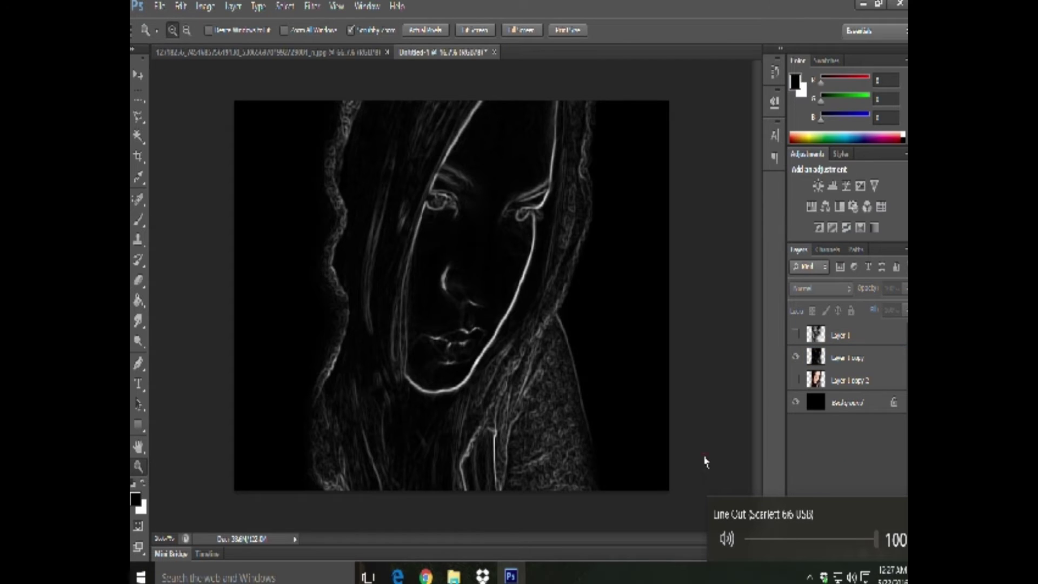
{"action": "scroll", "coordinate": [708, 455], "scroll_direction": "up", "scroll_amount": 1}
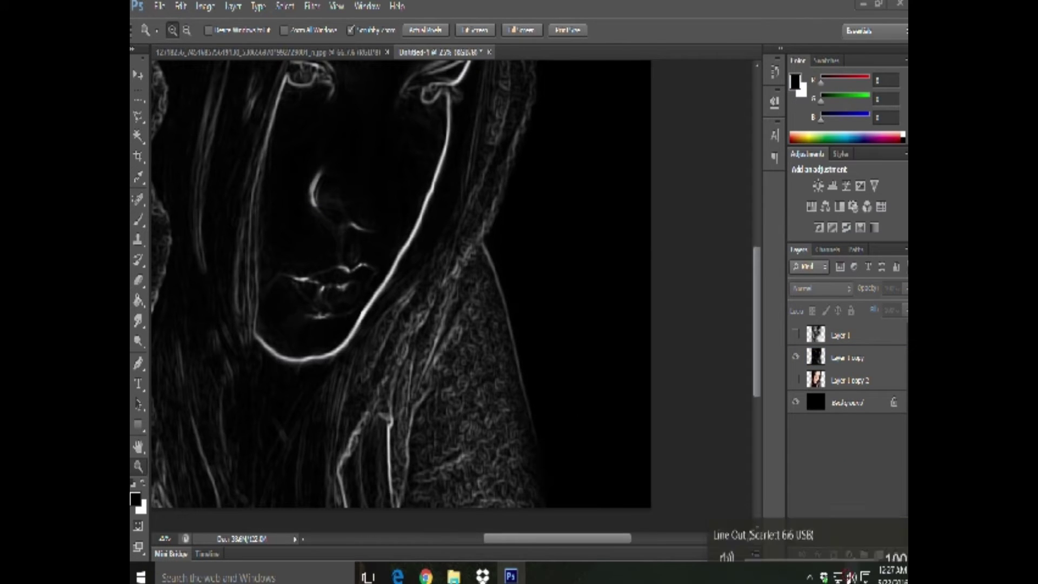
{"action": "scroll", "coordinate": [357, 211], "scroll_direction": "up", "scroll_amount": 2}
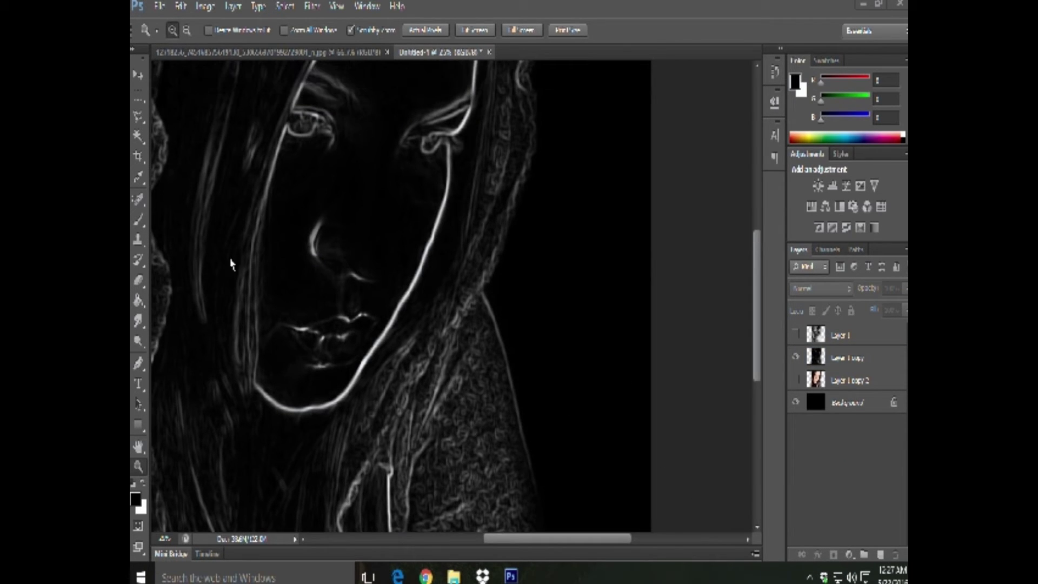
{"action": "right_click", "coordinate": [305, 335]}
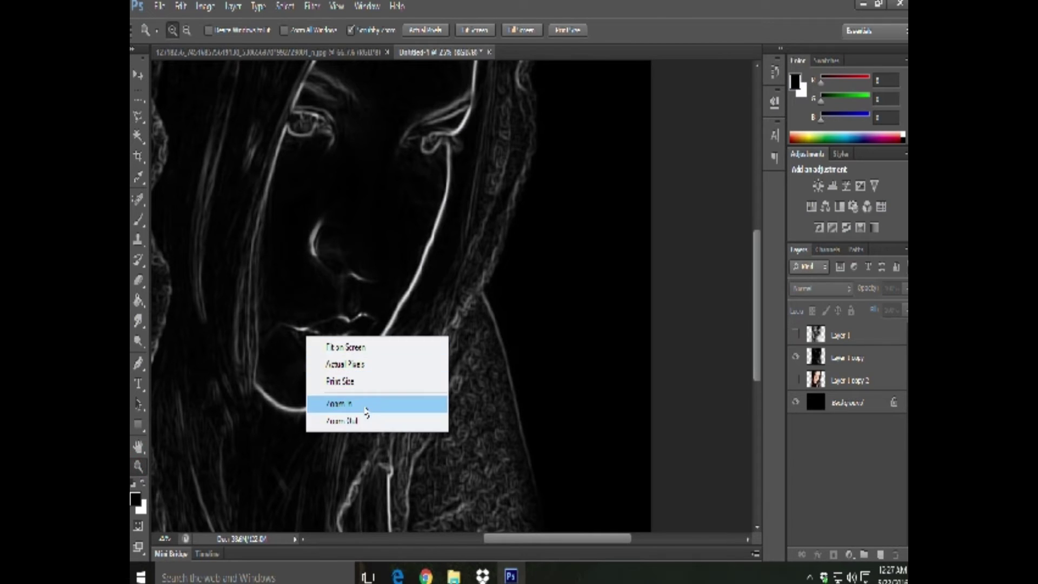
{"action": "left_click", "coordinate": [367, 421]}
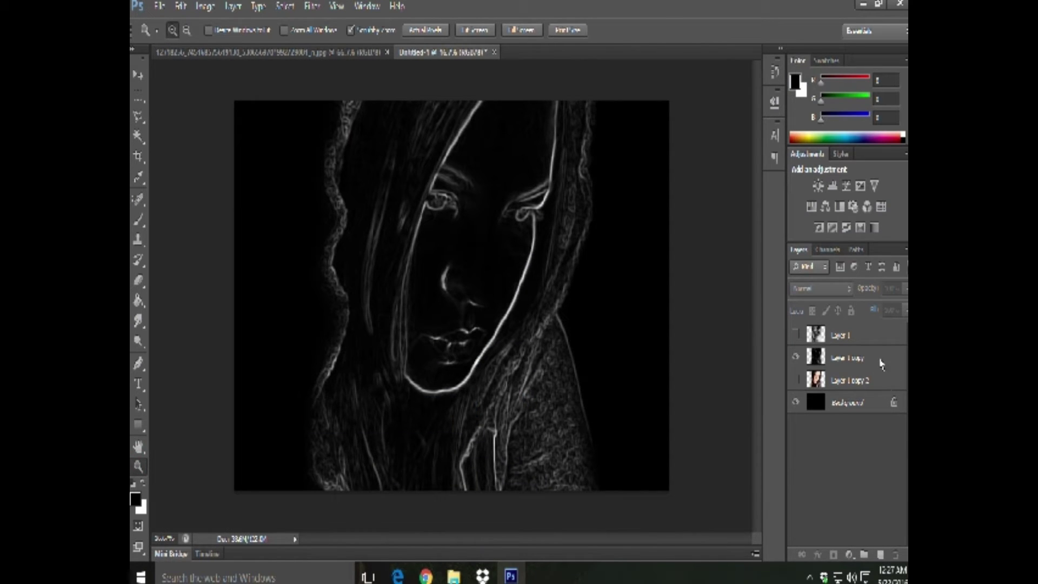
{"action": "left_click", "coordinate": [880, 359]}
{"action": "left_click", "coordinate": [850, 555]}
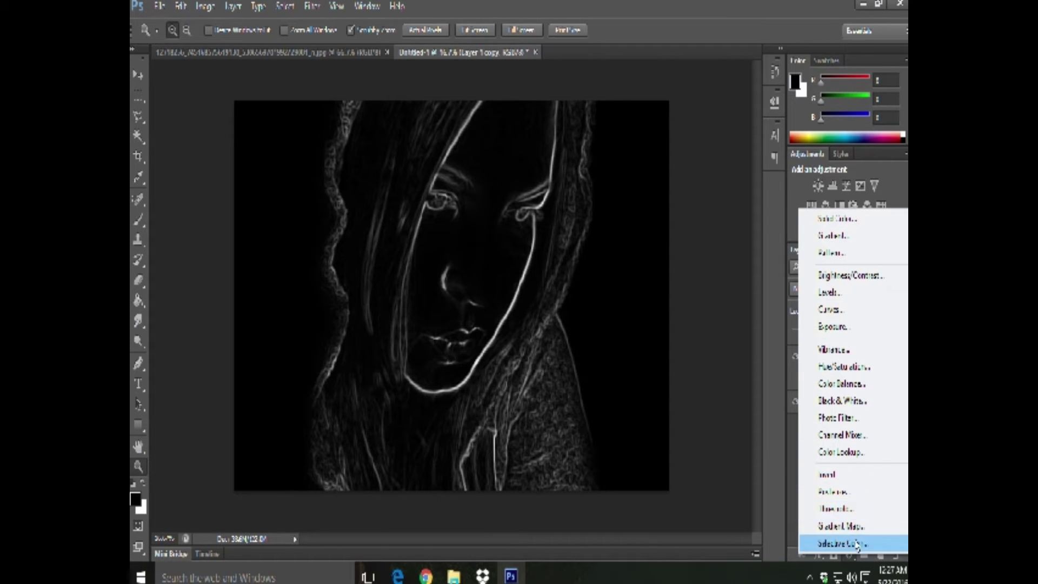
Step: Add a Selective Color adjustment layer and move it to the top of the stack
{"action": "left_click", "coordinate": [859, 541]}
{"action": "right_click", "coordinate": [898, 371]}
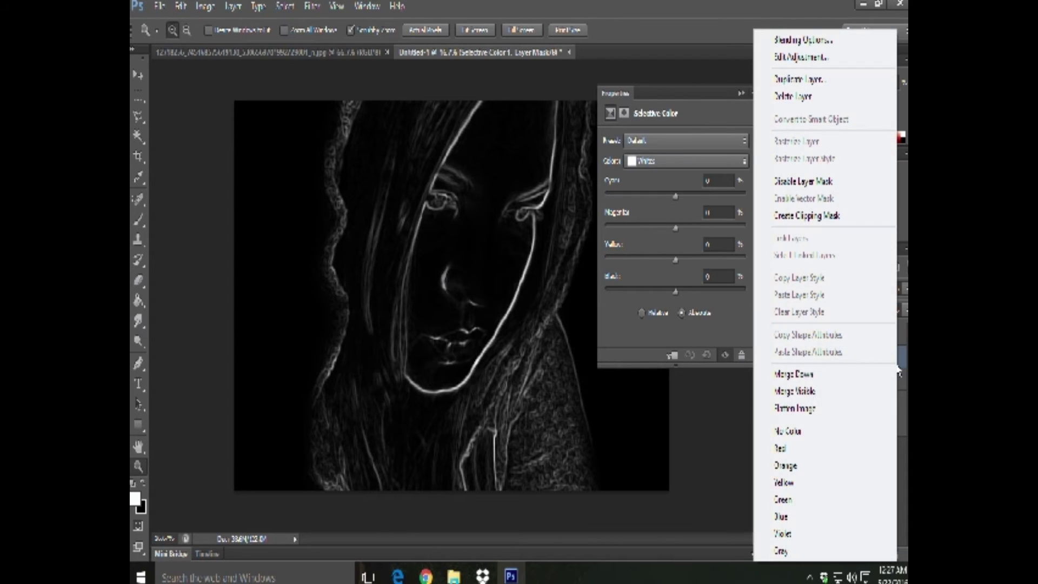
{"action": "left_click", "coordinate": [740, 95]}
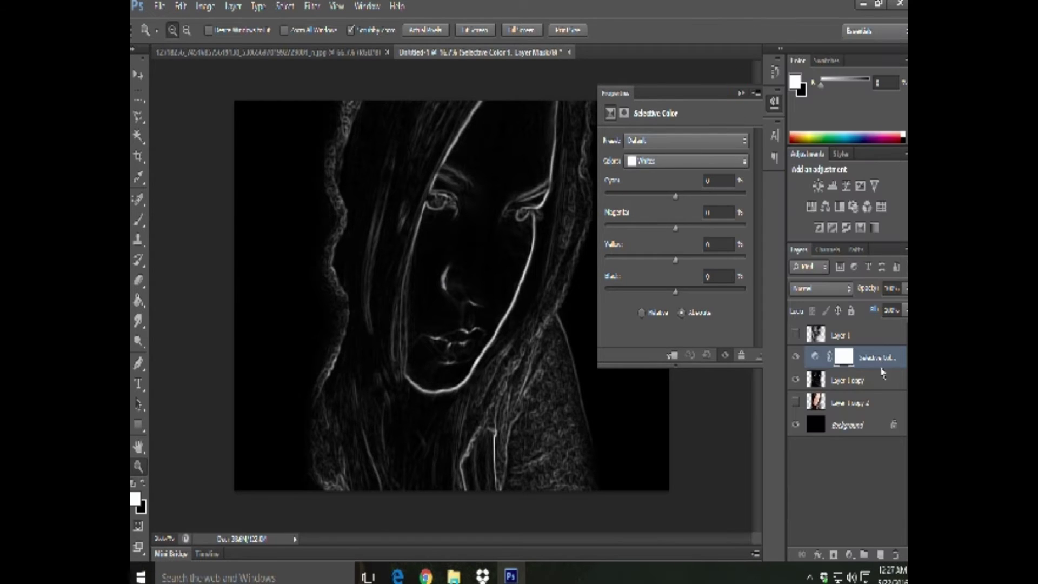
{"action": "left_click_drag", "start_coordinate": [895, 360], "coordinate": [894, 331]}
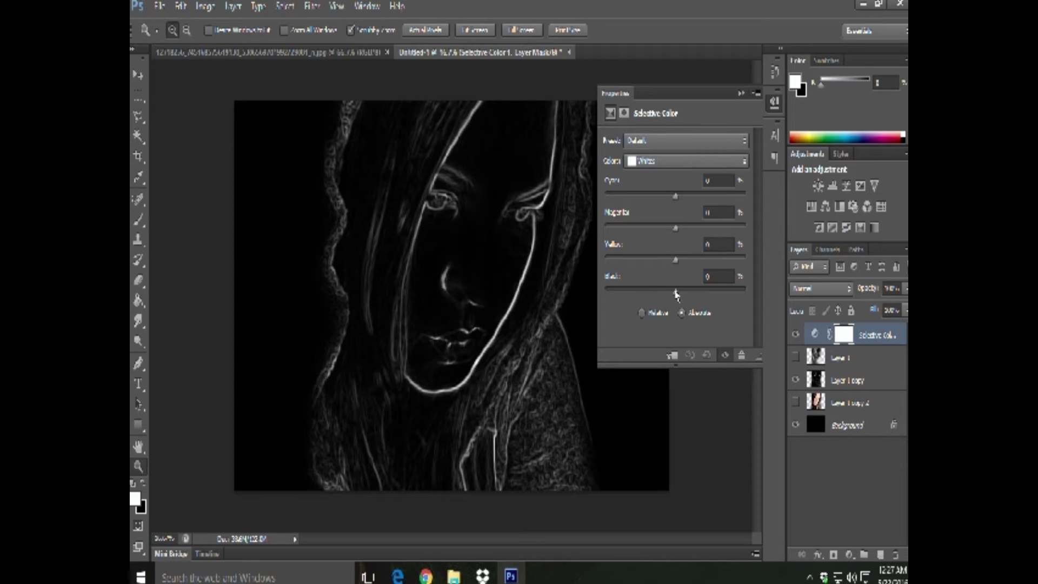
Step: Tune the Whites Cyan, Magenta and Yellow sliders until the outlines glow green
{"action": "left_click_drag", "start_coordinate": [676, 261], "coordinate": [788, 264]}
{"action": "left_click_drag", "start_coordinate": [676, 201], "coordinate": [802, 214]}
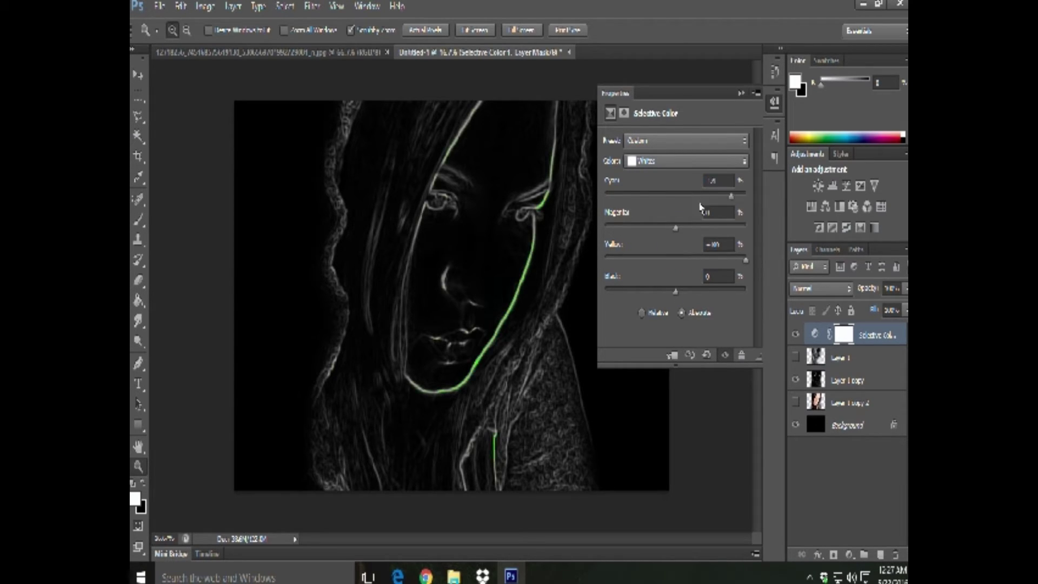
{"action": "left_click_drag", "start_coordinate": [675, 228], "coordinate": [539, 236]}
{"action": "left_click_drag", "start_coordinate": [745, 260], "coordinate": [523, 274]}
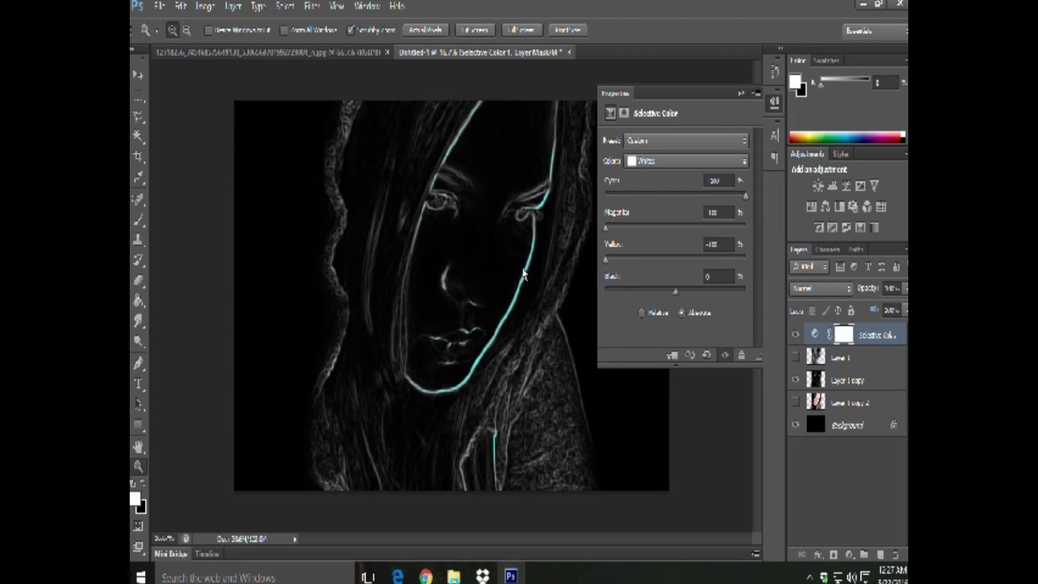
{"action": "mouse_move", "coordinate": [605, 227]}
{"action": "left_mouse_down"}
{"action": "mouse_move", "coordinate": [686, 235]}
{"action": "mouse_move", "coordinate": [673, 238]}
{"action": "left_mouse_up"}
{"action": "mouse_move", "coordinate": [606, 260]}
{"action": "left_mouse_down"}
{"action": "mouse_move", "coordinate": [785, 263]}
{"action": "mouse_move", "coordinate": [648, 265]}
{"action": "left_mouse_up"}
{"action": "left_click_drag", "start_coordinate": [670, 230], "coordinate": [560, 233]}
{"action": "mouse_move", "coordinate": [747, 195]}
{"action": "left_mouse_down"}
{"action": "mouse_move", "coordinate": [649, 211]}
{"action": "mouse_move", "coordinate": [713, 211]}
{"action": "mouse_move", "coordinate": [706, 217]}
{"action": "left_mouse_up"}
{"action": "mouse_move", "coordinate": [611, 233]}
{"action": "left_mouse_down"}
{"action": "mouse_move", "coordinate": [737, 225]}
{"action": "mouse_move", "coordinate": [642, 230]}
{"action": "mouse_move", "coordinate": [564, 253]}
{"action": "mouse_move", "coordinate": [787, 263]}
{"action": "left_mouse_up"}
{"action": "mouse_move", "coordinate": [704, 195]}
{"action": "left_mouse_down"}
{"action": "mouse_move", "coordinate": [567, 202]}
{"action": "mouse_move", "coordinate": [739, 226]}
{"action": "left_mouse_up"}
{"action": "left_click", "coordinate": [743, 162]}
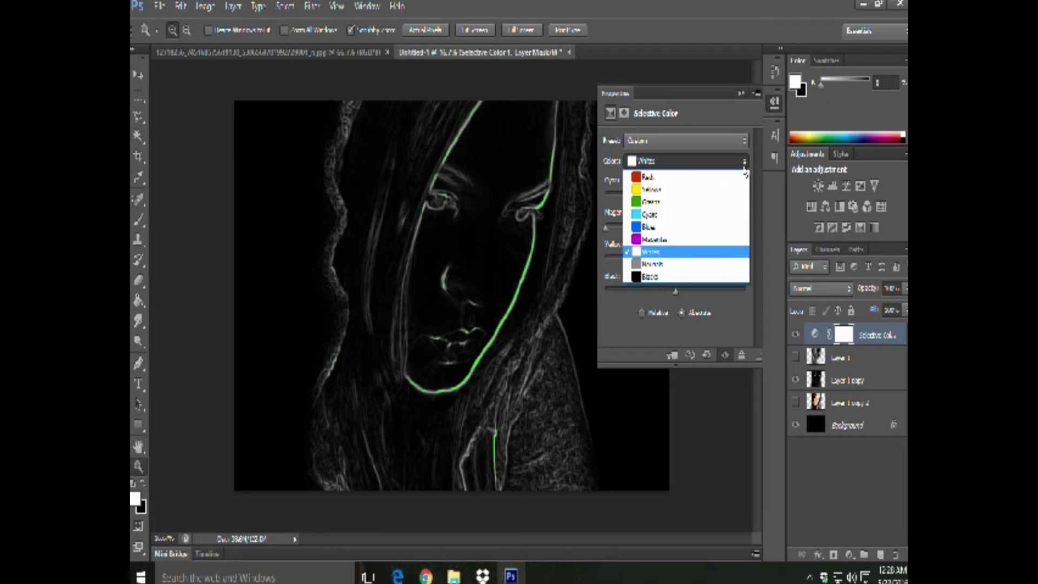
Step: Give Neutrals Cyan +100 and Whites Yellow -100 so the portrait glows neon blue
{"action": "left_click", "coordinate": [696, 267]}
{"action": "left_click_drag", "start_coordinate": [676, 198], "coordinate": [746, 196]}
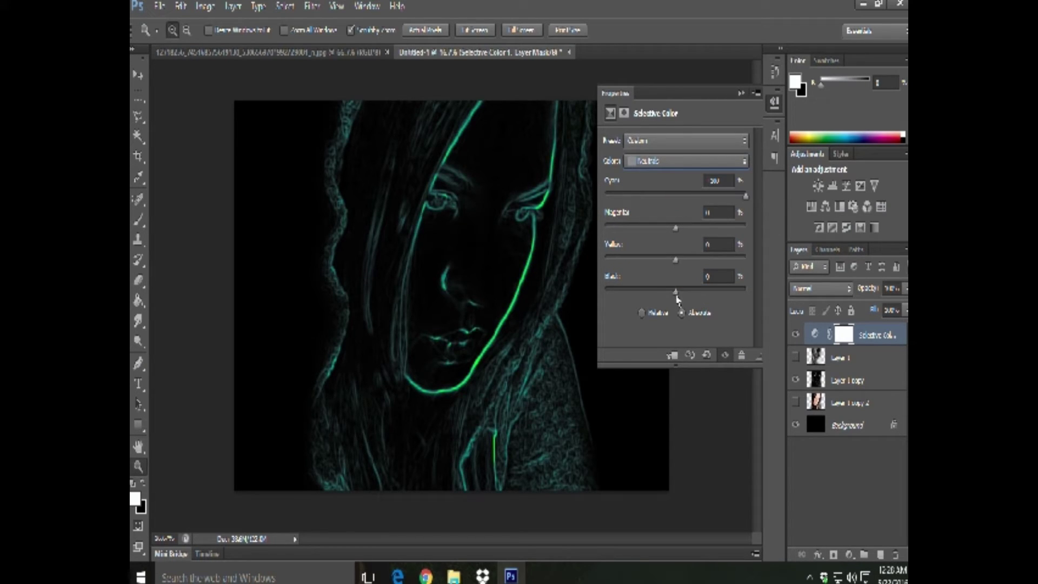
{"action": "mouse_move", "coordinate": [676, 261]}
{"action": "left_mouse_down"}
{"action": "mouse_move", "coordinate": [704, 261]}
{"action": "mouse_move", "coordinate": [572, 266]}
{"action": "left_mouse_up"}
{"action": "left_click", "coordinate": [744, 162]}
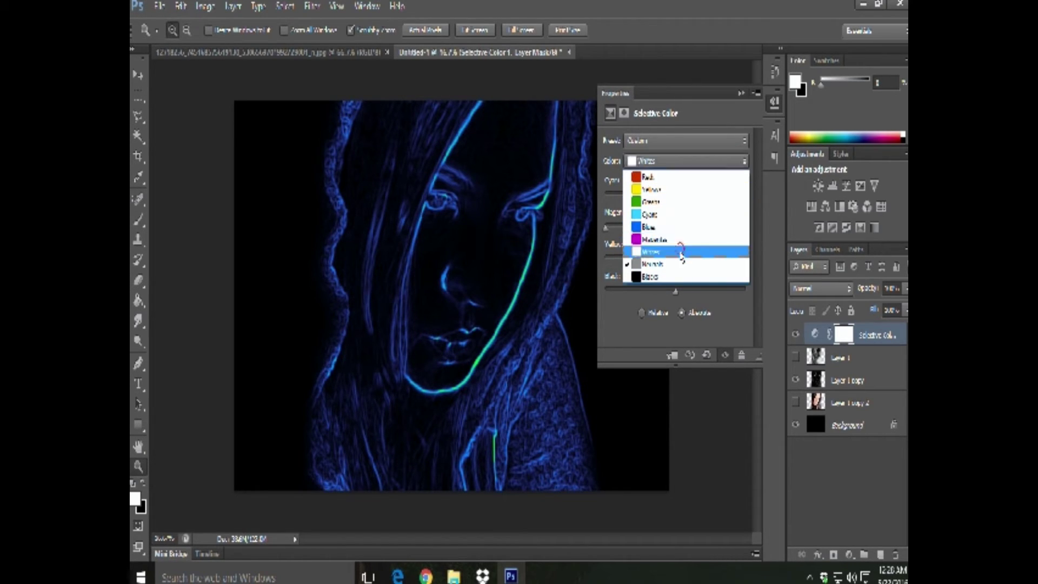
{"action": "left_click", "coordinate": [682, 248]}
{"action": "left_click_drag", "start_coordinate": [745, 263], "coordinate": [594, 266]}
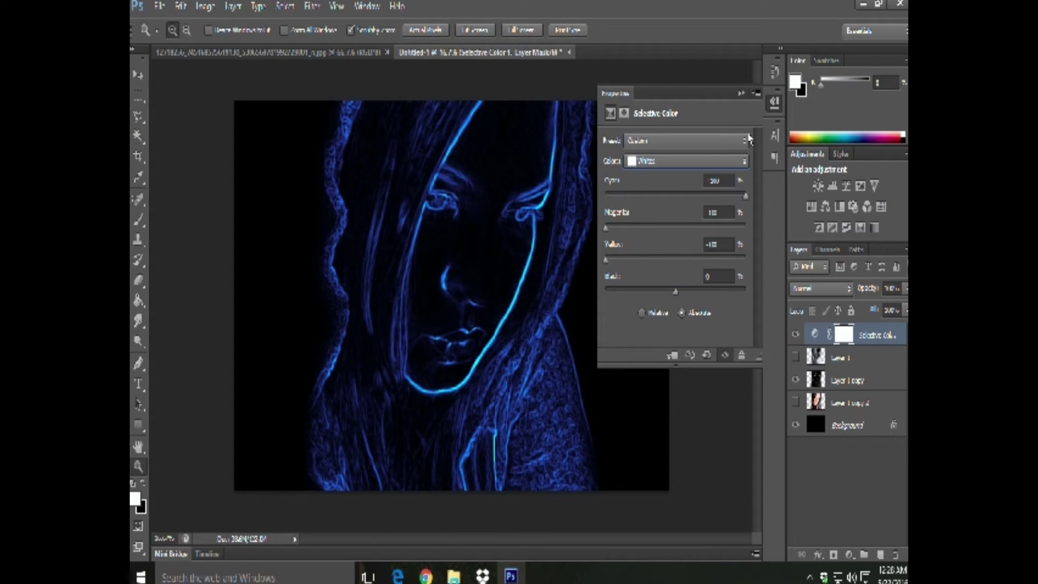
{"action": "left_click", "coordinate": [741, 93]}
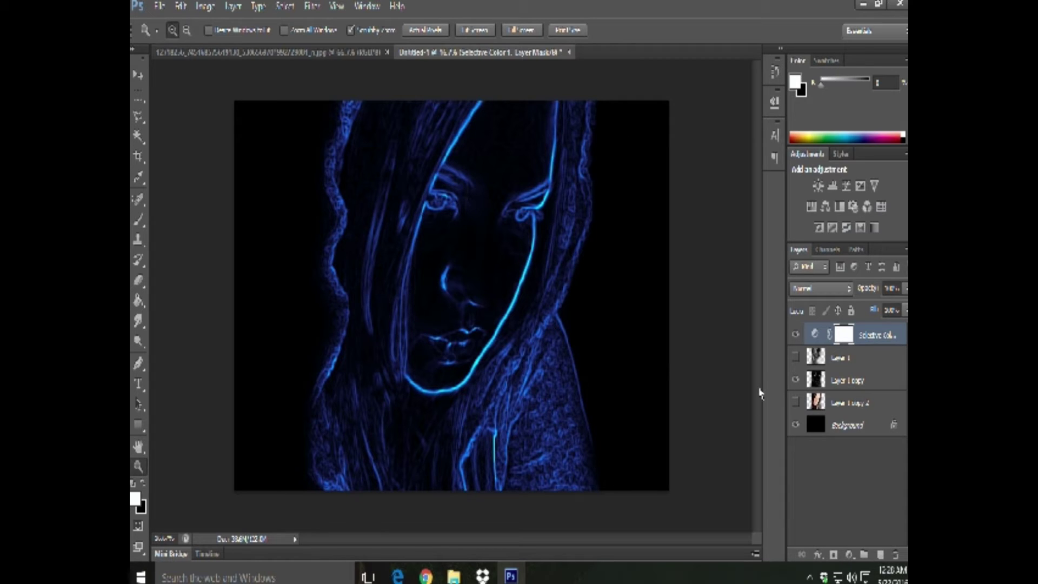
Step: Add a new empty layer directly above the Background layer
{"action": "left_click", "coordinate": [870, 426]}
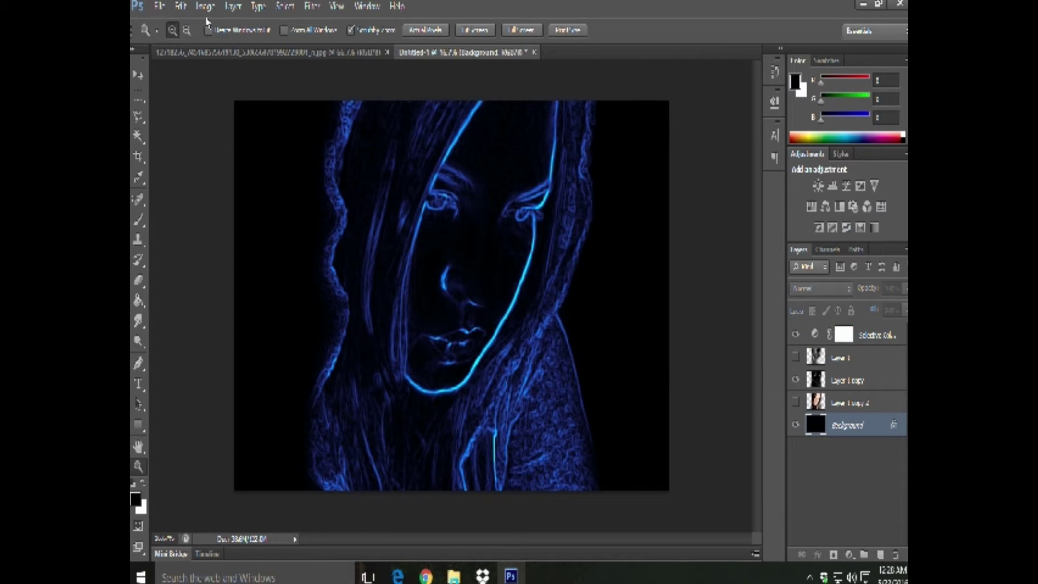
{"action": "left_click", "coordinate": [233, 6]}
{"action": "left_click", "coordinate": [410, 23]}
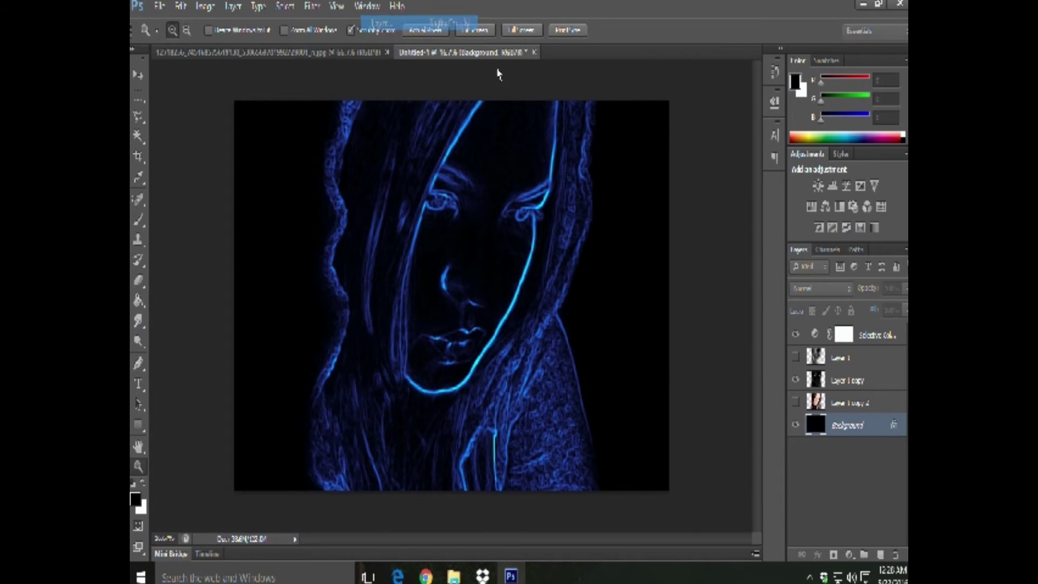
{"action": "left_click", "coordinate": [620, 179]}
Step: Set the foreground colour to a dark blue sampled from the canvas
{"action": "left_click", "coordinate": [139, 497]}
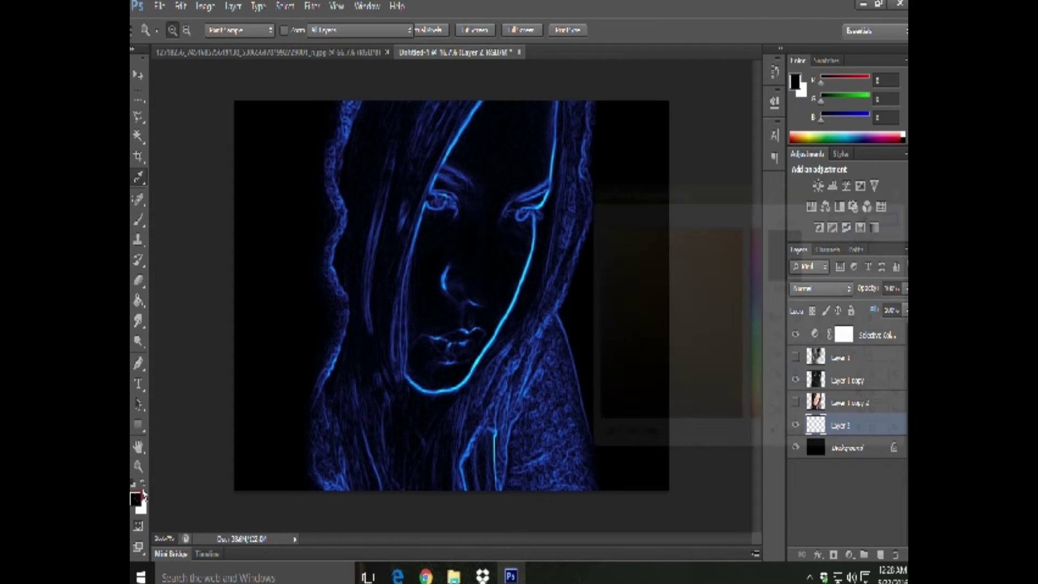
{"action": "left_click", "coordinate": [485, 354]}
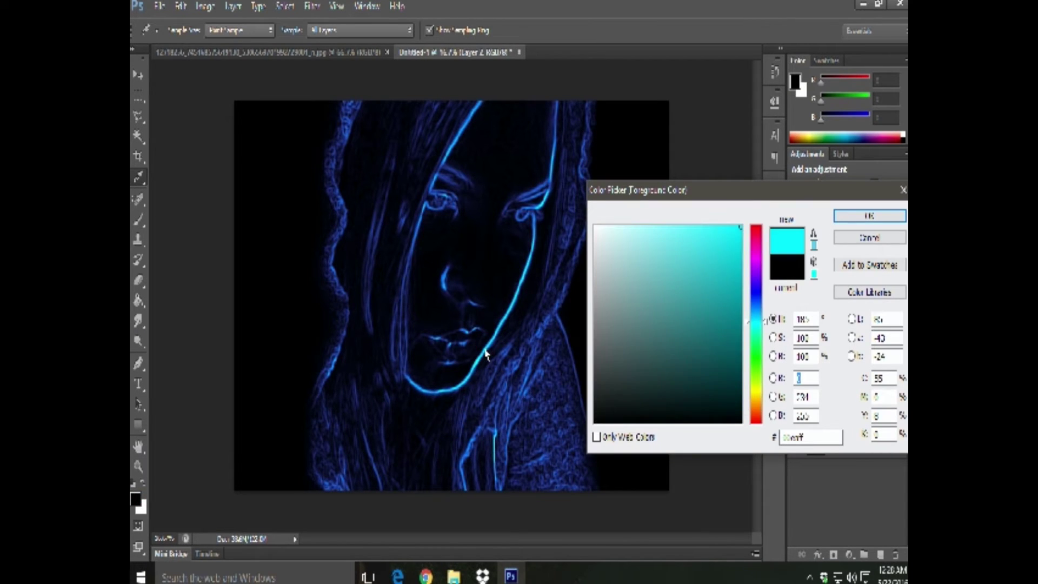
{"action": "left_click", "coordinate": [526, 273]}
{"action": "left_click", "coordinate": [560, 326]}
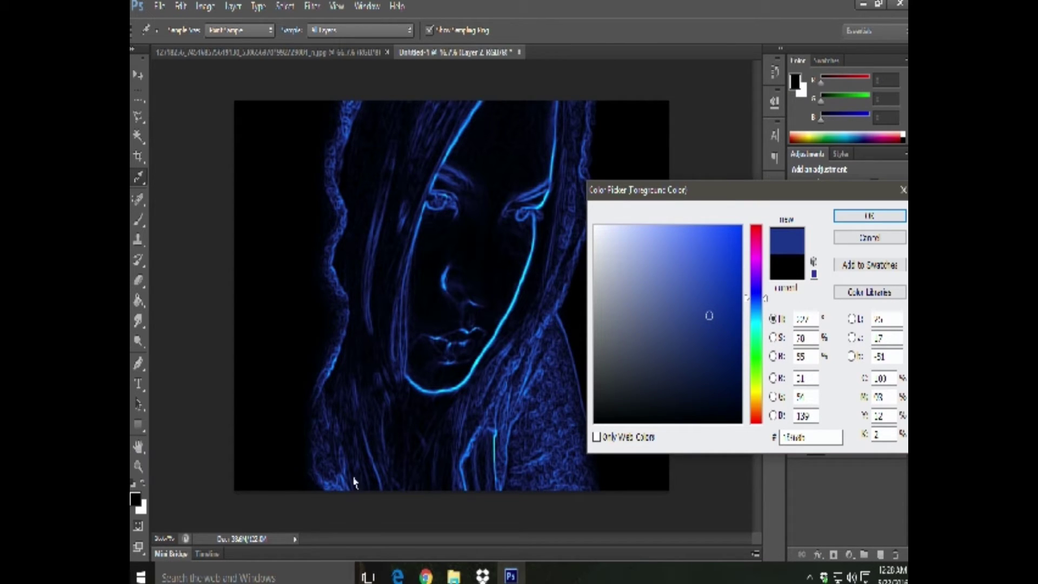
{"action": "left_click", "coordinate": [868, 216]}
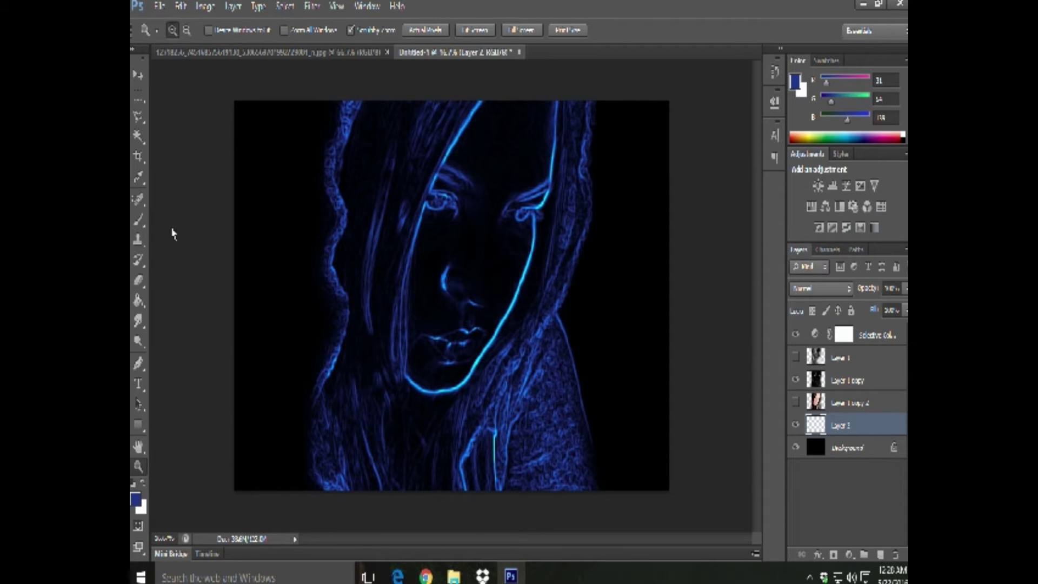
Step: With a large soft brush, paint dark-blue glow on both sides, then select the Selective Color layer
{"action": "left_click", "coordinate": [138, 220]}
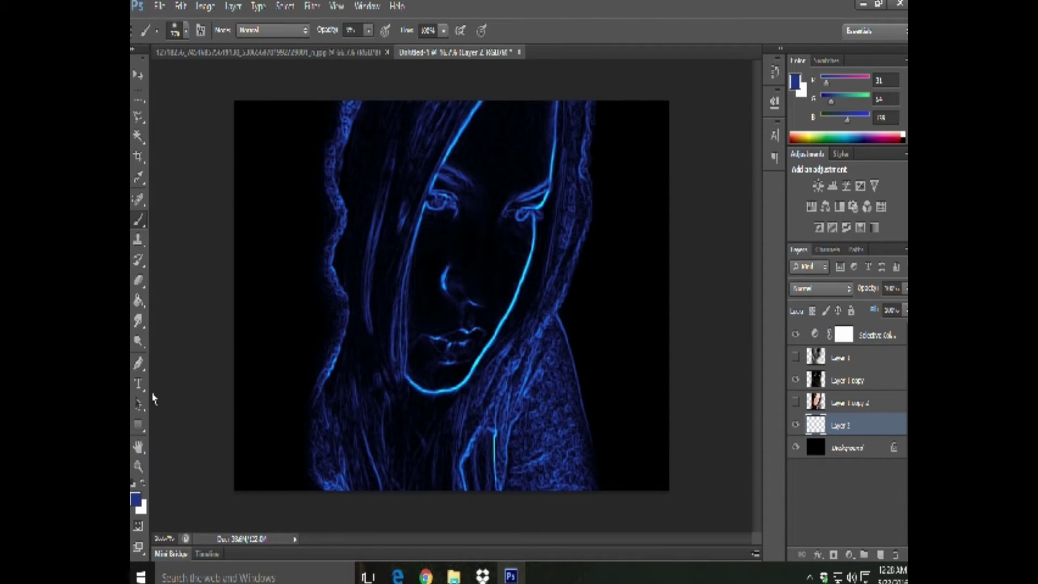
{"action": "left_click", "coordinate": [187, 32]}
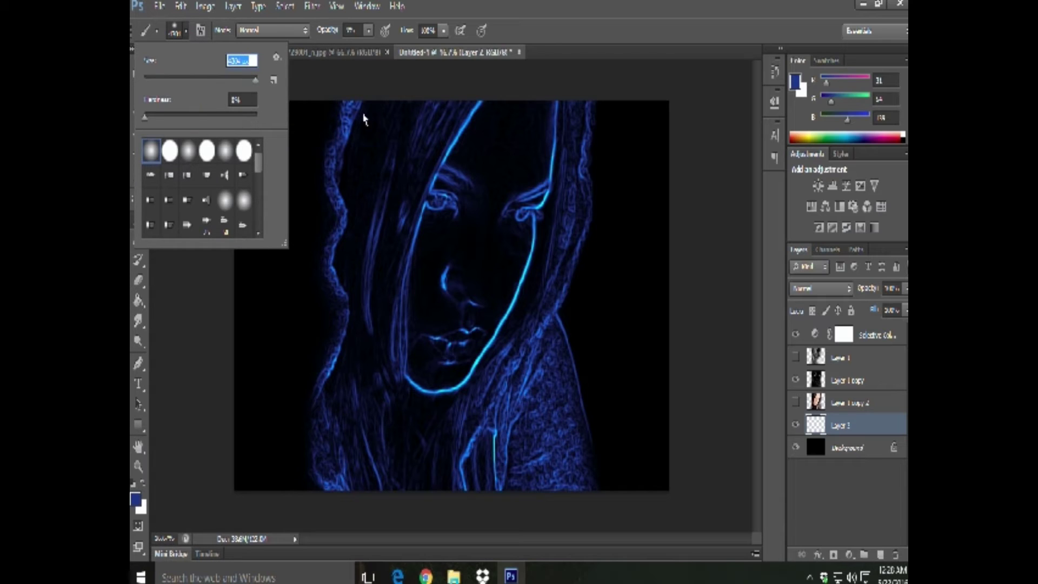
{"action": "left_click", "coordinate": [514, 226]}
{"action": "left_click", "coordinate": [376, 310]}
{"action": "left_click_drag", "start_coordinate": [533, 297], "coordinate": [698, 328]}
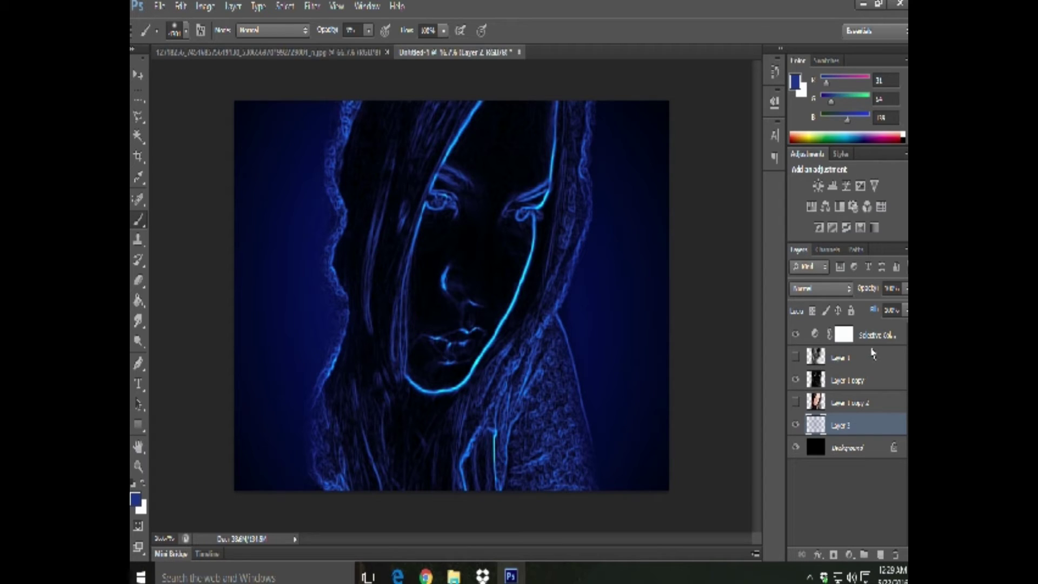
{"action": "left_click", "coordinate": [899, 339]}
{"action": "left_click", "coordinate": [233, 6]}
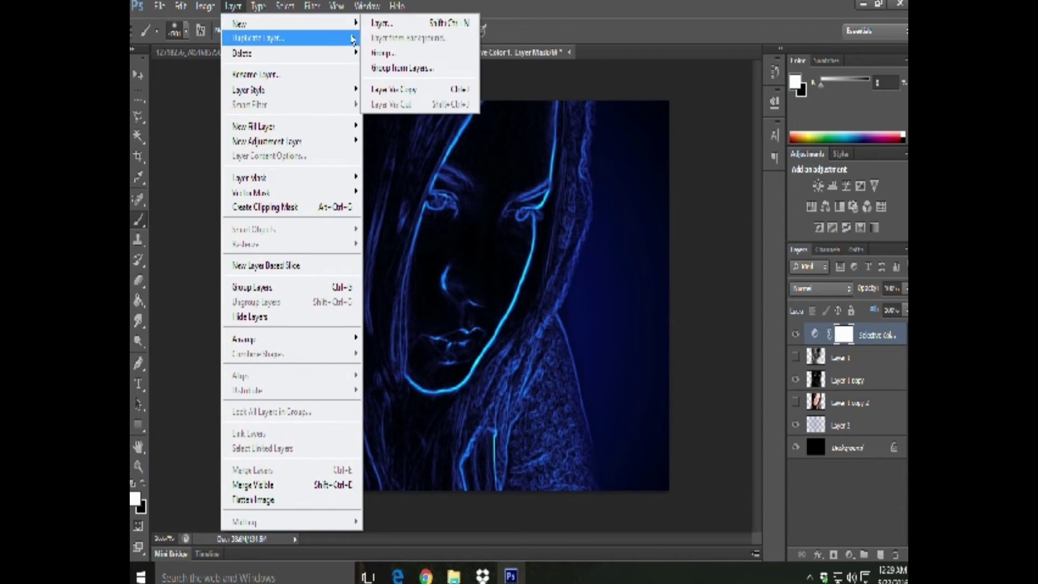
Step: Add a new top layer and set the foreground to bright cyan sampled from the face line
{"action": "left_click", "coordinate": [381, 23]}
{"action": "left_click", "coordinate": [617, 177]}
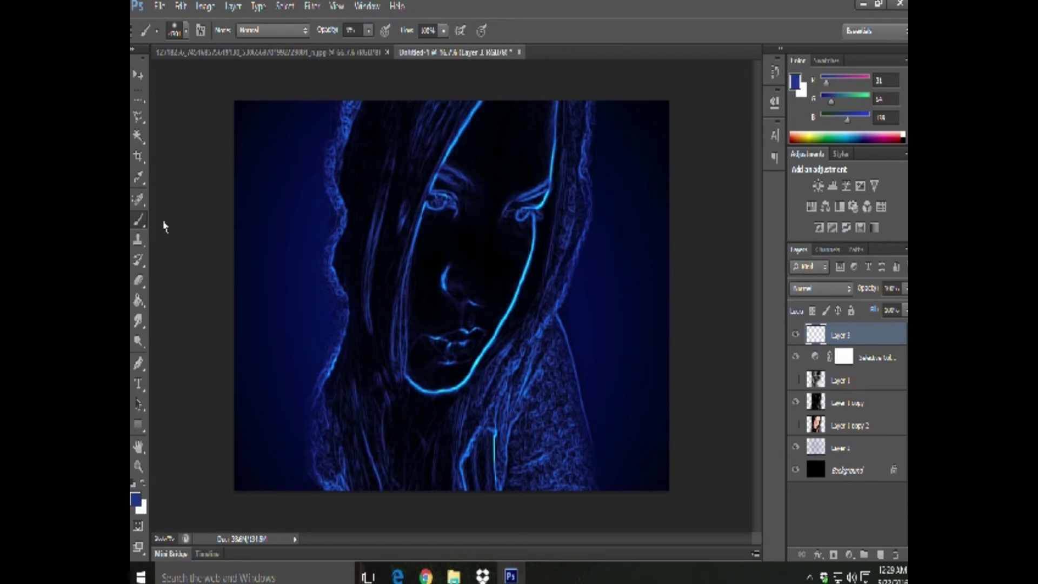
{"action": "left_click", "coordinate": [135, 499]}
{"action": "left_click", "coordinate": [516, 301]}
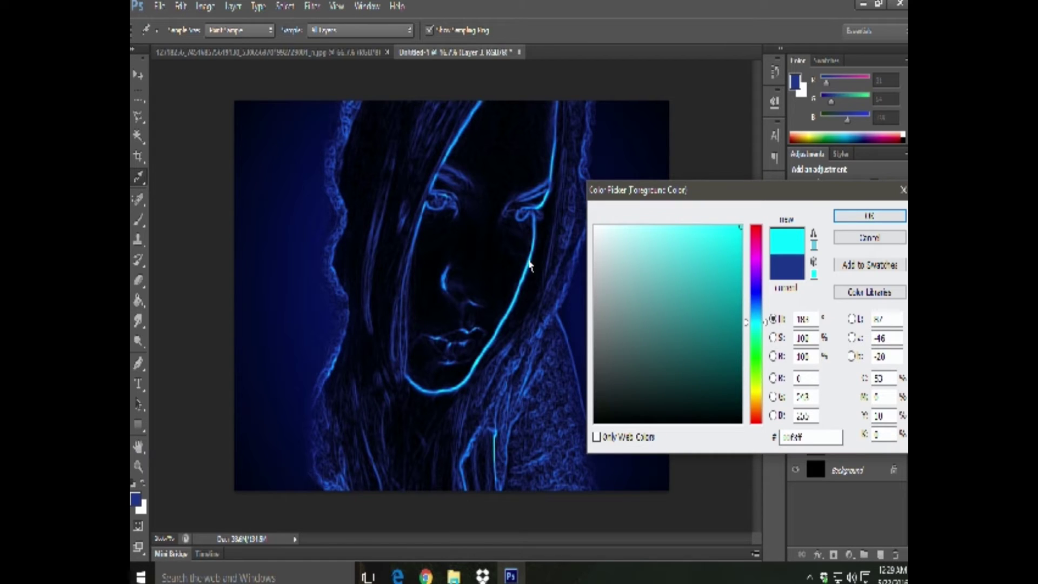
{"action": "left_click", "coordinate": [528, 266]}
{"action": "left_click", "coordinate": [543, 207]}
{"action": "left_click", "coordinate": [845, 215]}
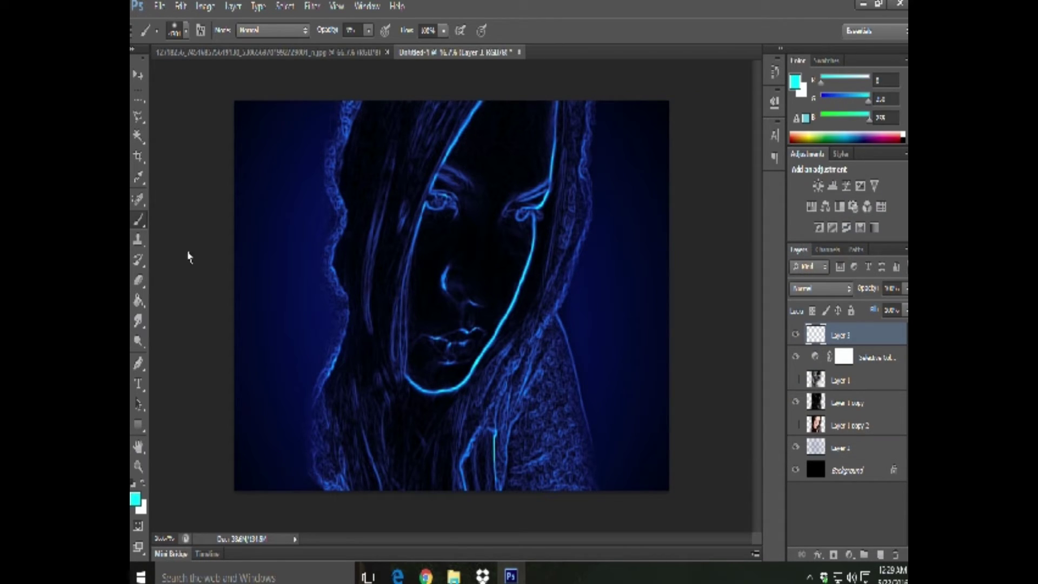
Step: Resize the brush and test cyan strokes on the right hood edge, undoing each attempt
{"action": "left_click", "coordinate": [186, 32]}
{"action": "left_click", "coordinate": [239, 80]}
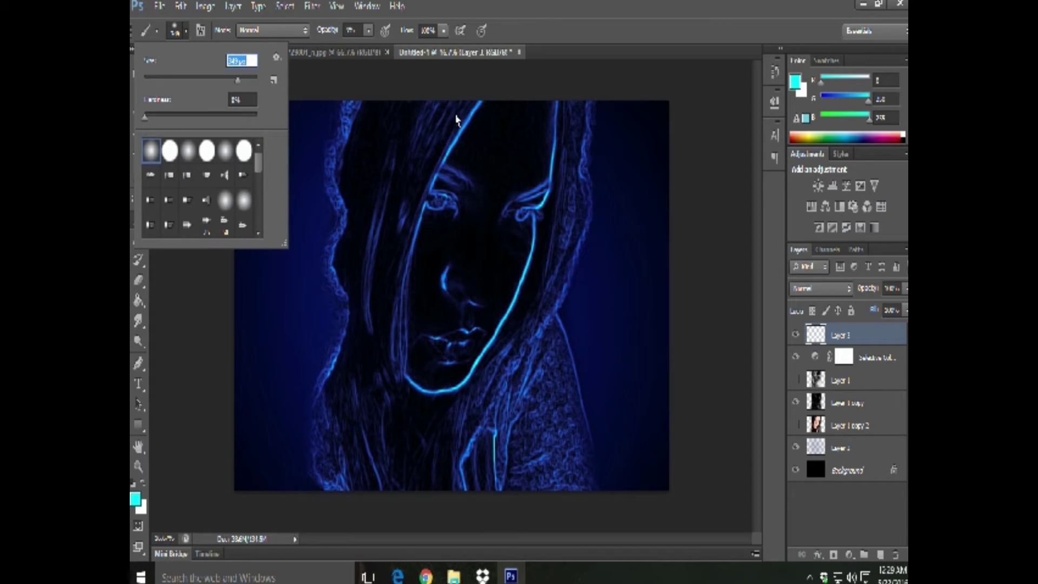
{"action": "left_click", "coordinate": [687, 34]}
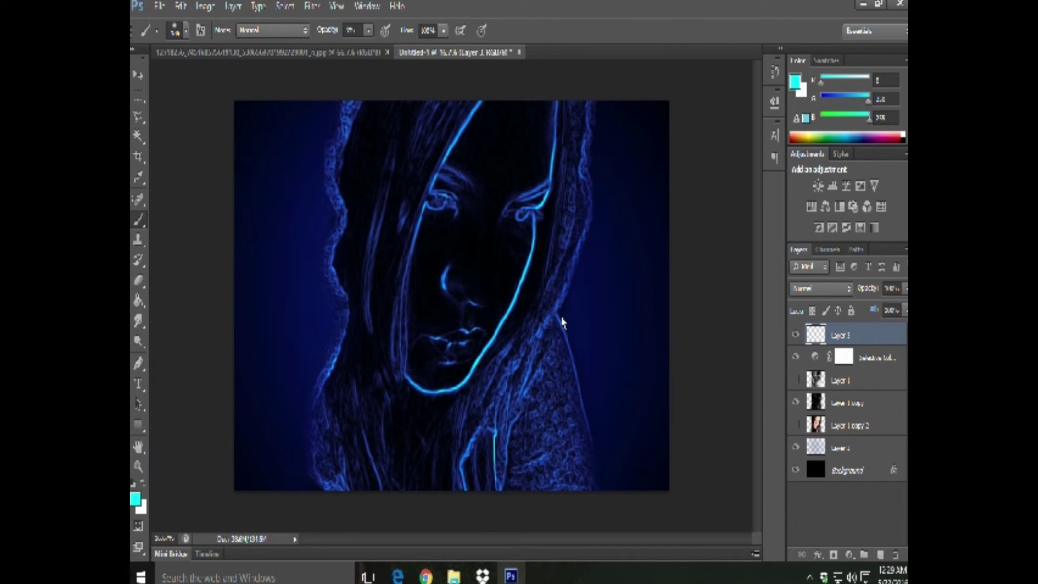
{"action": "left_click_drag", "start_coordinate": [560, 323], "coordinate": [570, 373]}
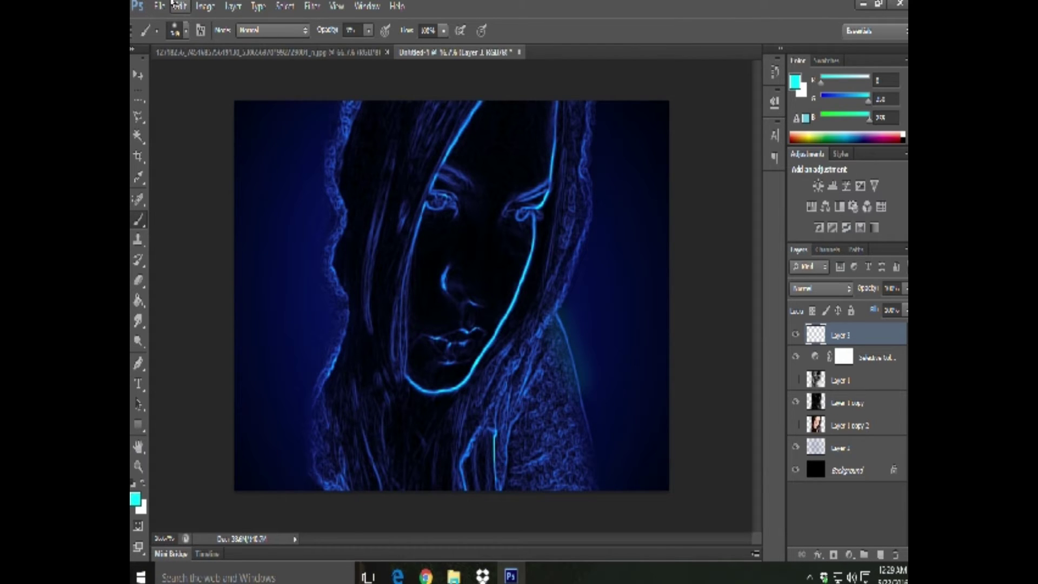
{"action": "left_click", "coordinate": [180, 5]}
{"action": "left_click", "coordinate": [216, 37]}
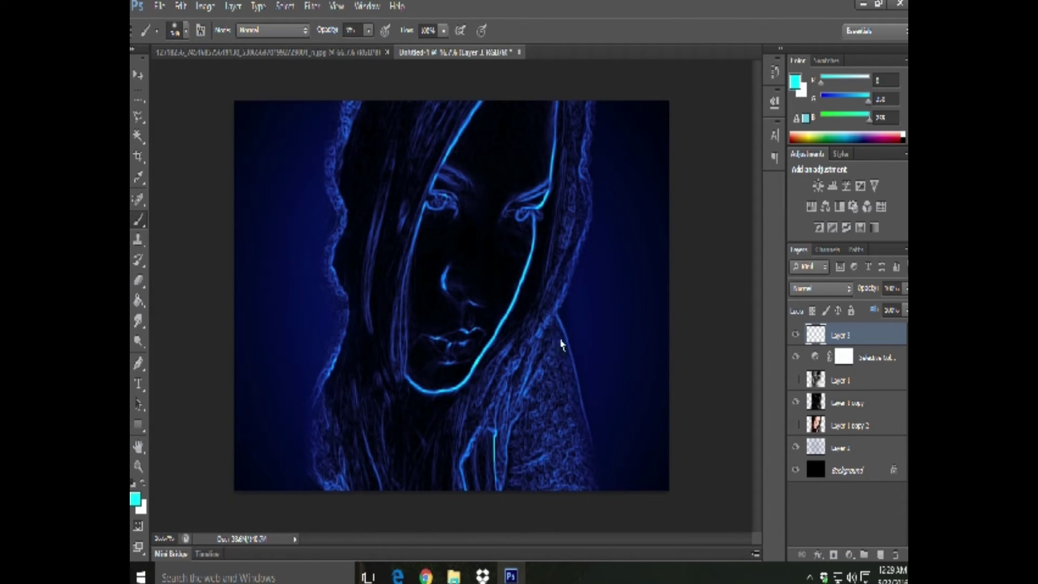
{"action": "left_click_drag", "start_coordinate": [560, 327], "coordinate": [640, 484]}
{"action": "left_click", "coordinate": [179, 6]}
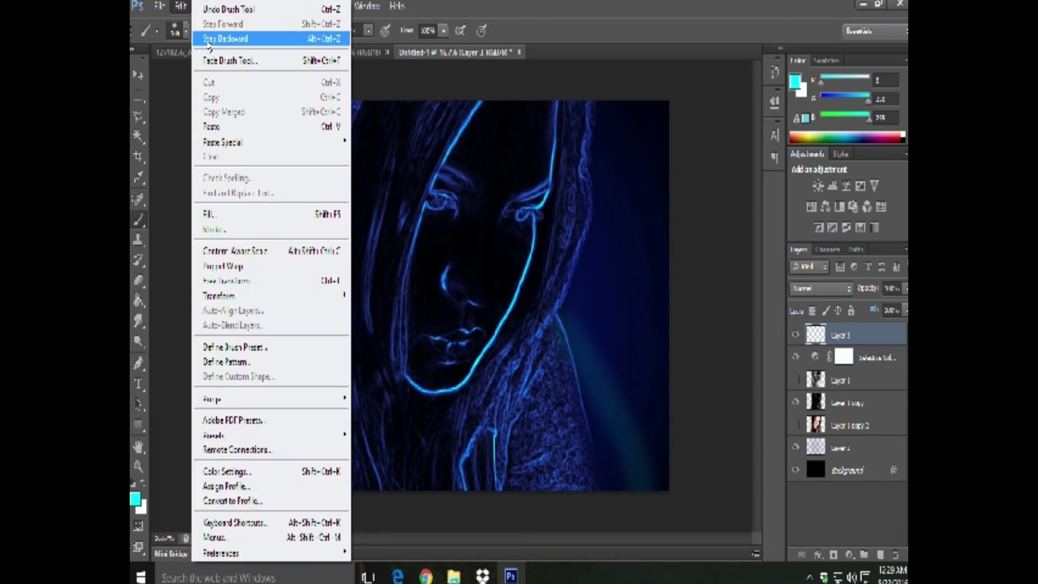
{"action": "left_click", "coordinate": [216, 37]}
Step: Paint cyan glow down the right hood edge and up to the top
{"action": "left_click_drag", "start_coordinate": [562, 333], "coordinate": [600, 411]}
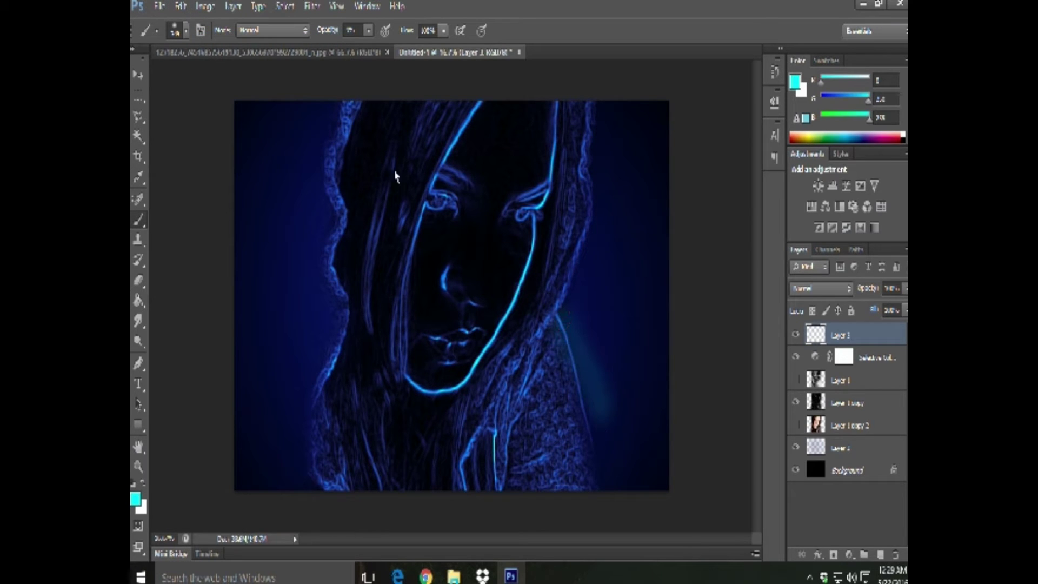
{"action": "left_click", "coordinate": [180, 6]}
{"action": "left_click", "coordinate": [216, 39]}
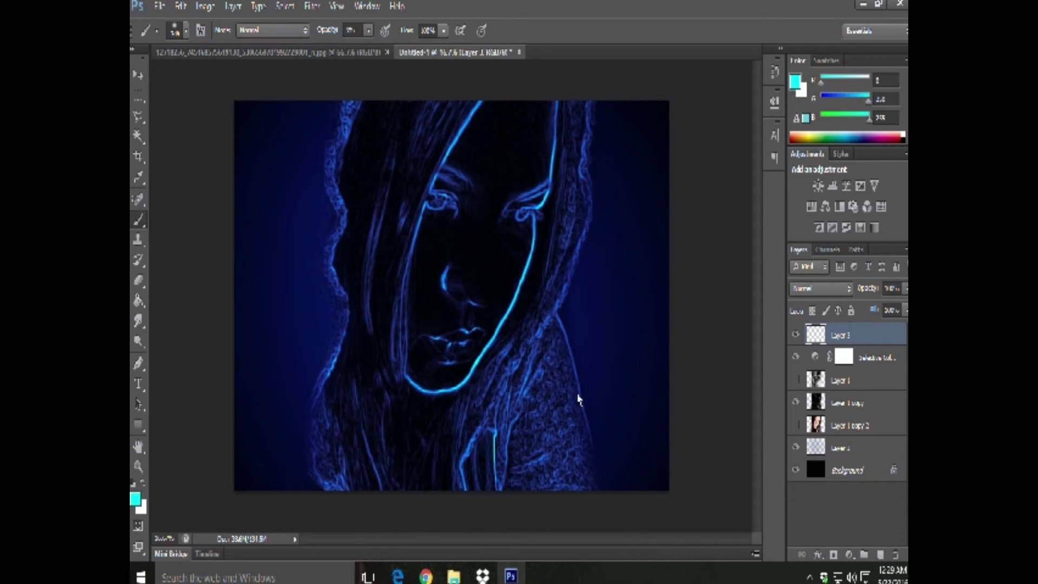
{"action": "left_click_drag", "start_coordinate": [554, 324], "coordinate": [599, 478]}
{"action": "left_click_drag", "start_coordinate": [561, 319], "coordinate": [588, 102]}
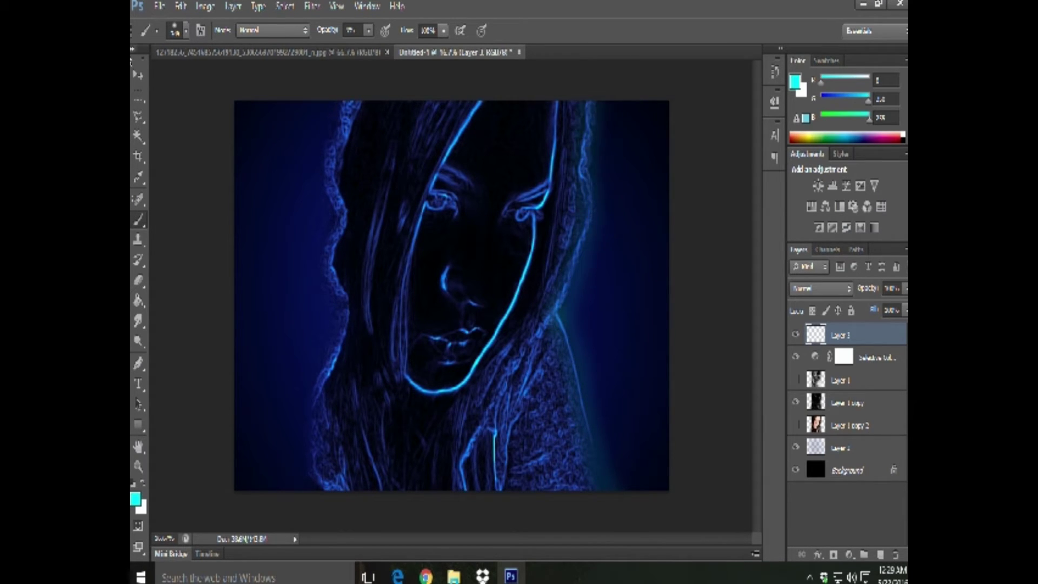
Step: Paint cyan glow down the left hood edge, its lower-left part, and a line to the bottom
{"action": "mouse_move", "coordinate": [359, 108]}
{"action": "left_mouse_down"}
{"action": "mouse_move", "coordinate": [342, 172]}
{"action": "mouse_move", "coordinate": [336, 278]}
{"action": "mouse_move", "coordinate": [347, 335]}
{"action": "mouse_move", "coordinate": [302, 465]}
{"action": "left_mouse_up"}
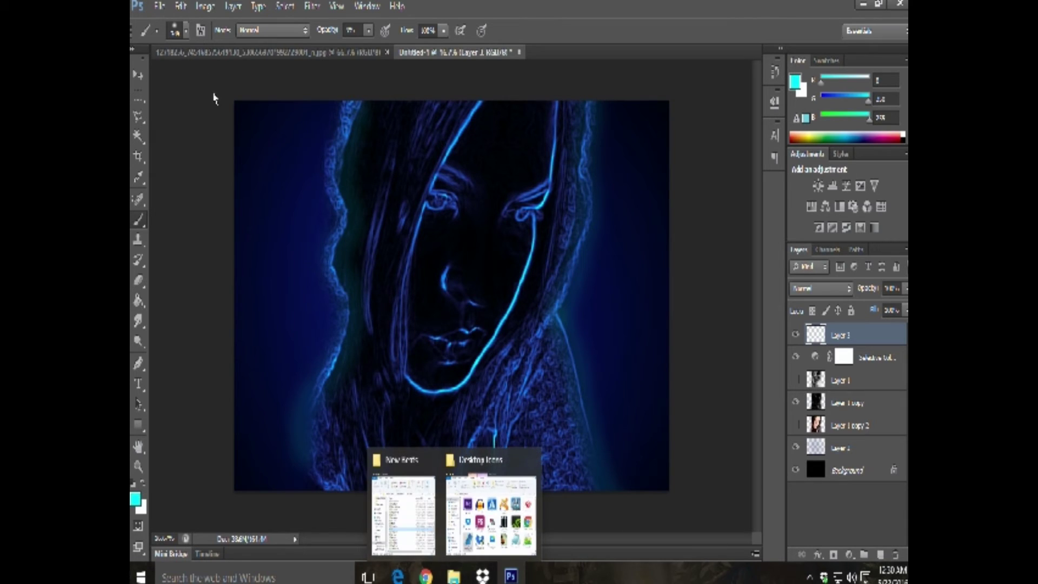
{"action": "left_click", "coordinate": [180, 7]}
{"action": "left_click", "coordinate": [200, 39]}
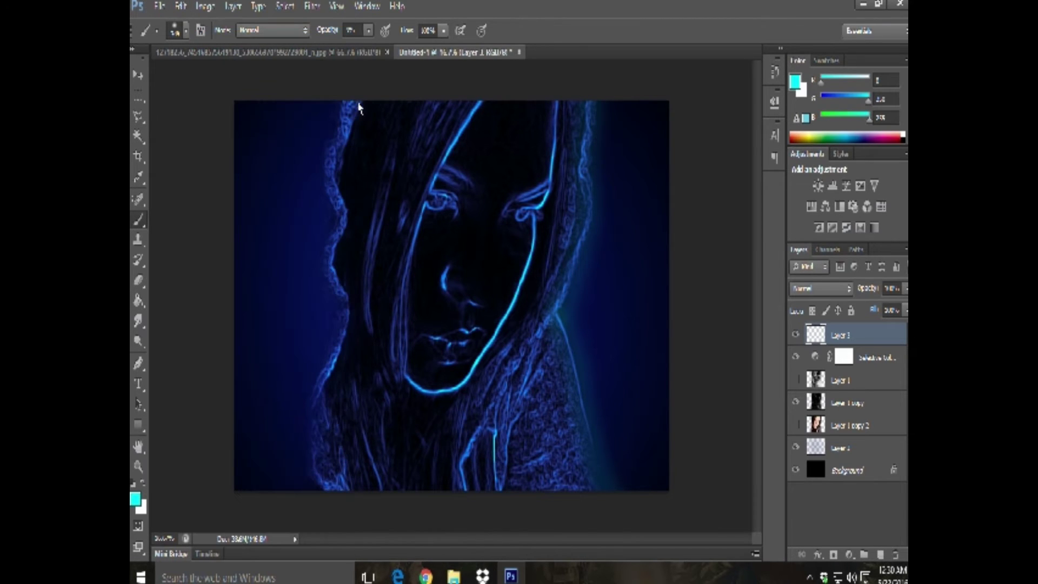
{"action": "mouse_move", "coordinate": [357, 102]}
{"action": "left_mouse_down"}
{"action": "mouse_move", "coordinate": [335, 152]}
{"action": "mouse_move", "coordinate": [343, 343]}
{"action": "mouse_move", "coordinate": [302, 448]}
{"action": "left_mouse_up"}
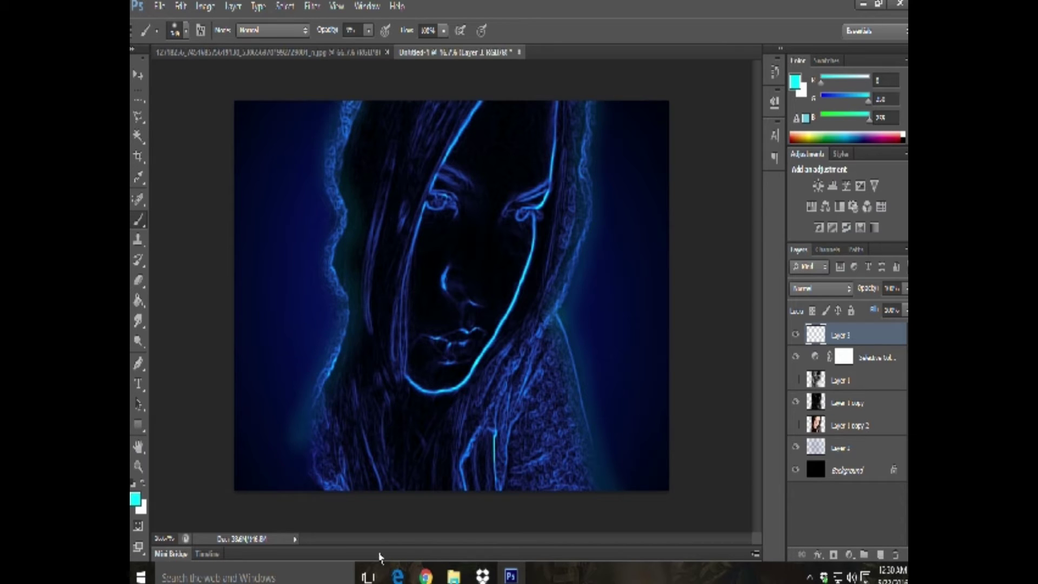
{"action": "left_click", "coordinate": [180, 6]}
{"action": "left_click", "coordinate": [200, 38]}
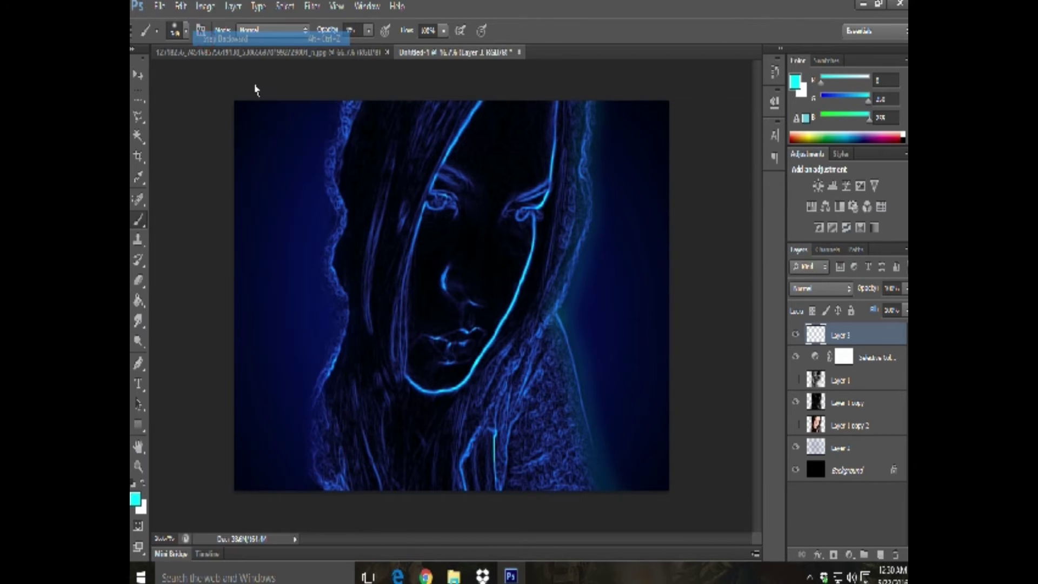
{"action": "mouse_move", "coordinate": [359, 115]}
{"action": "left_mouse_down"}
{"action": "mouse_move", "coordinate": [351, 107]}
{"action": "mouse_move", "coordinate": [338, 162]}
{"action": "mouse_move", "coordinate": [340, 324]}
{"action": "mouse_move", "coordinate": [327, 426]}
{"action": "left_mouse_up"}
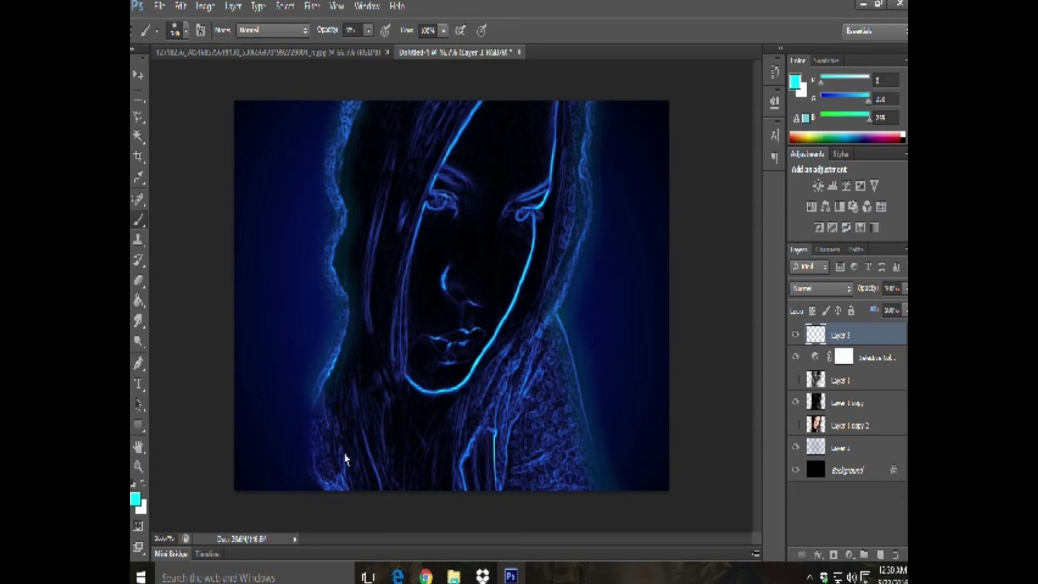
{"action": "left_click_drag", "start_coordinate": [327, 489], "coordinate": [320, 455]}
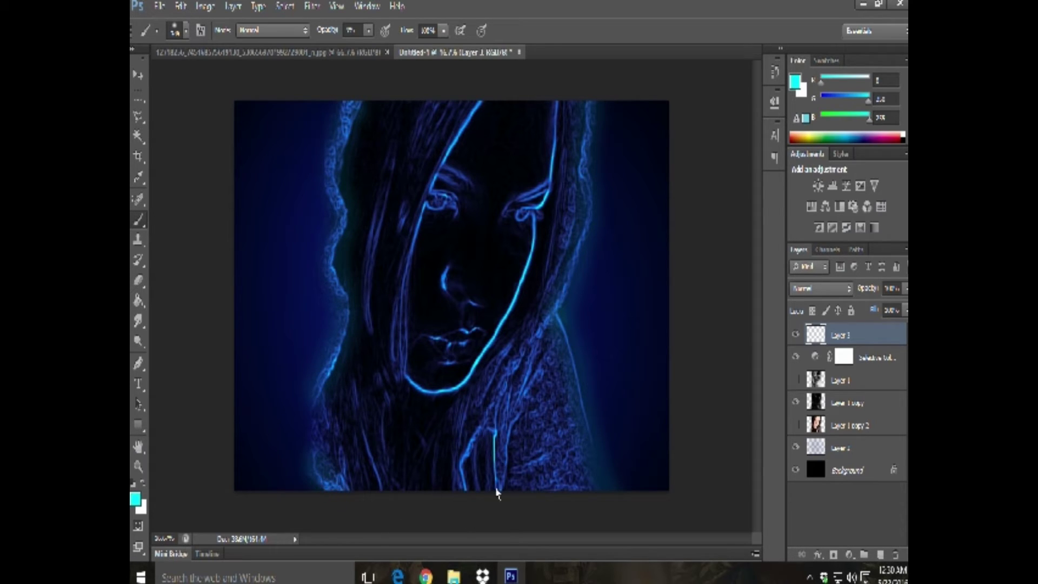
{"action": "left_click_drag", "start_coordinate": [498, 456], "coordinate": [495, 490]}
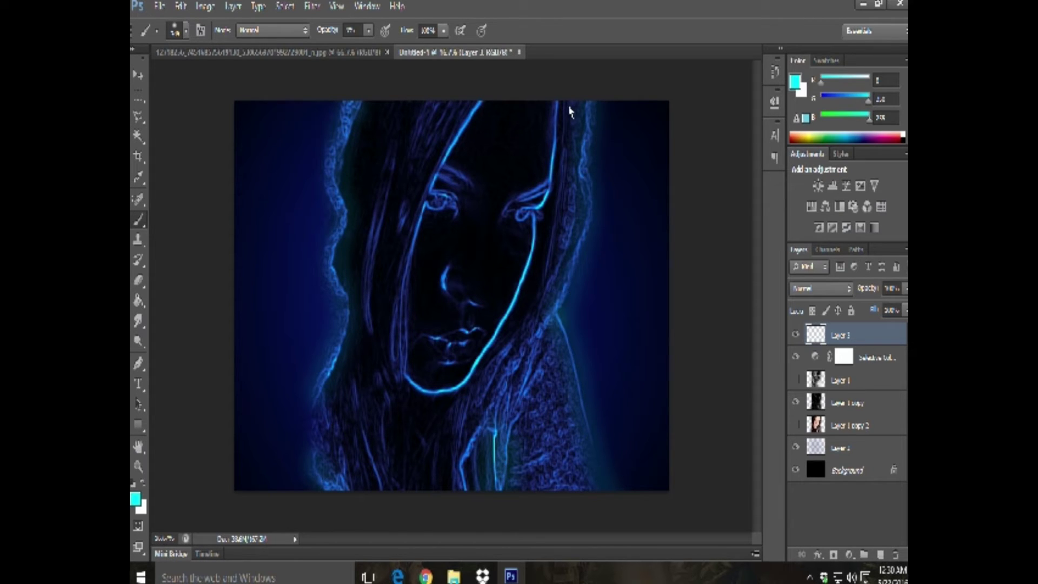
Step: Brighten the right face line, repaint the jaw line to the chin, and brighten the top hair line
{"action": "left_click_drag", "start_coordinate": [556, 106], "coordinate": [540, 208]}
{"action": "mouse_move", "coordinate": [534, 254]}
{"action": "left_mouse_down"}
{"action": "mouse_move", "coordinate": [509, 324]}
{"action": "mouse_move", "coordinate": [475, 371]}
{"action": "mouse_move", "coordinate": [436, 400]}
{"action": "mouse_move", "coordinate": [404, 376]}
{"action": "left_mouse_up"}
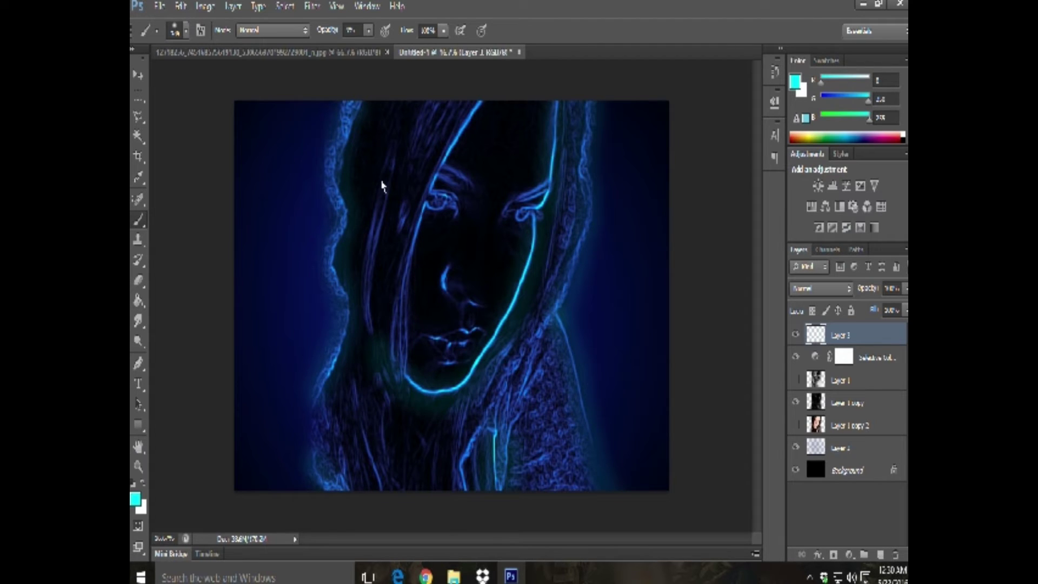
{"action": "left_click", "coordinate": [180, 6]}
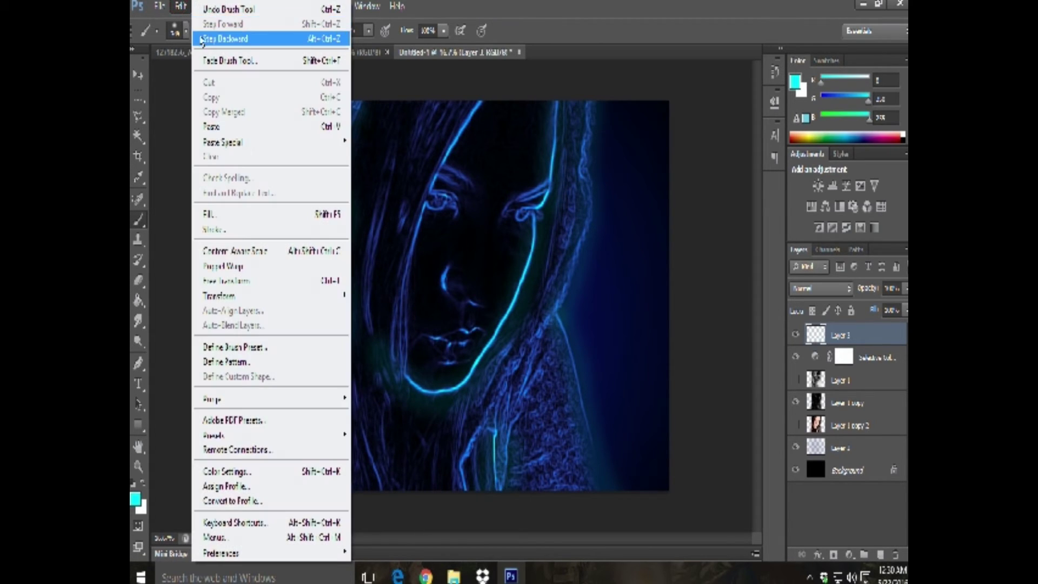
{"action": "left_click", "coordinate": [201, 39]}
{"action": "mouse_move", "coordinate": [398, 371]}
{"action": "left_mouse_down"}
{"action": "mouse_move", "coordinate": [440, 405]}
{"action": "mouse_move", "coordinate": [479, 377]}
{"action": "mouse_move", "coordinate": [525, 254]}
{"action": "mouse_move", "coordinate": [527, 189]}
{"action": "left_mouse_up"}
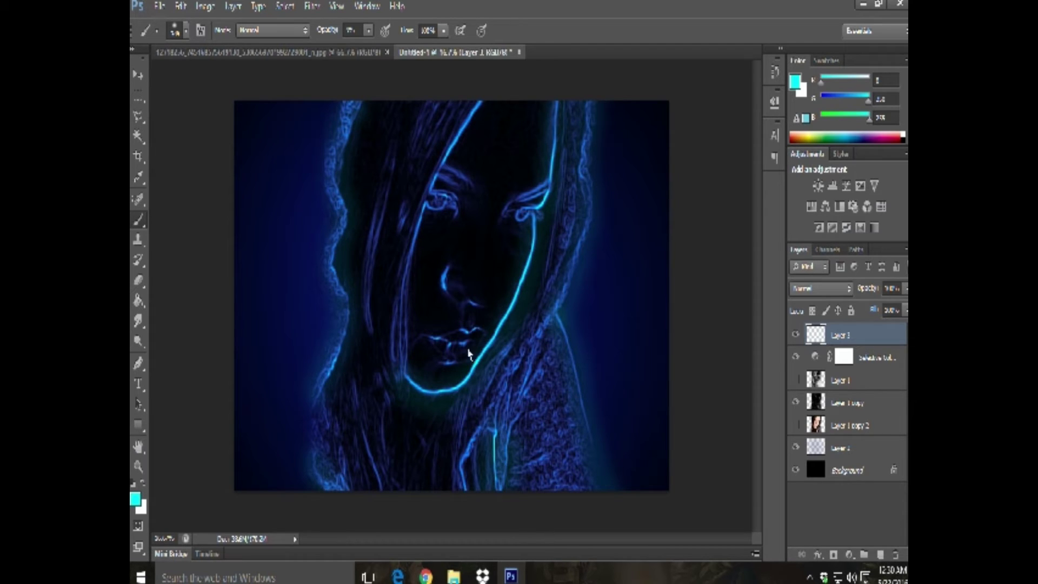
{"action": "left_click_drag", "start_coordinate": [480, 103], "coordinate": [437, 169]}
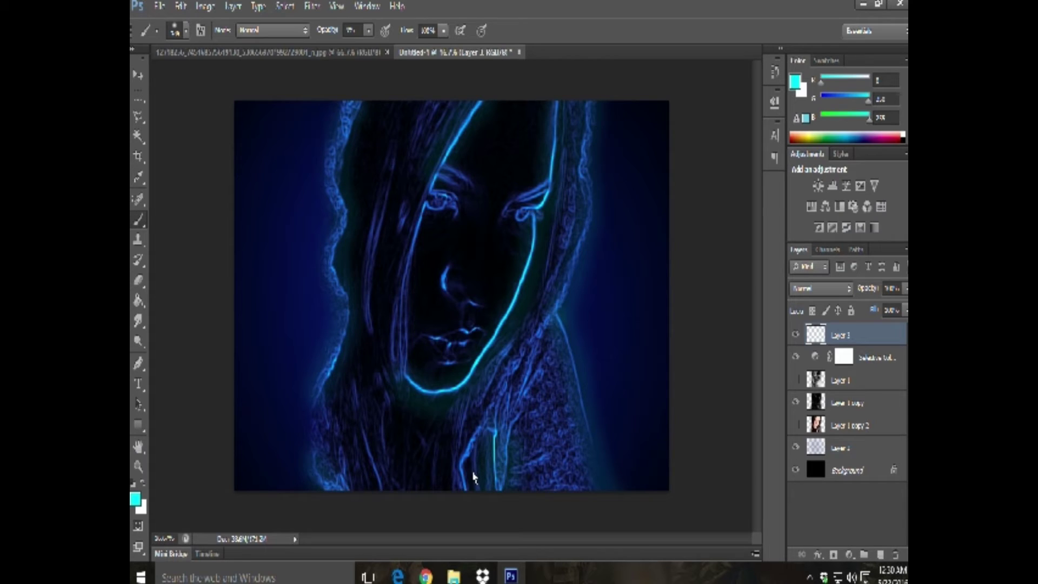
Step: Select Layer 2, enlarge the brush a lot, and add a new empty layer
{"action": "left_click", "coordinate": [863, 447]}
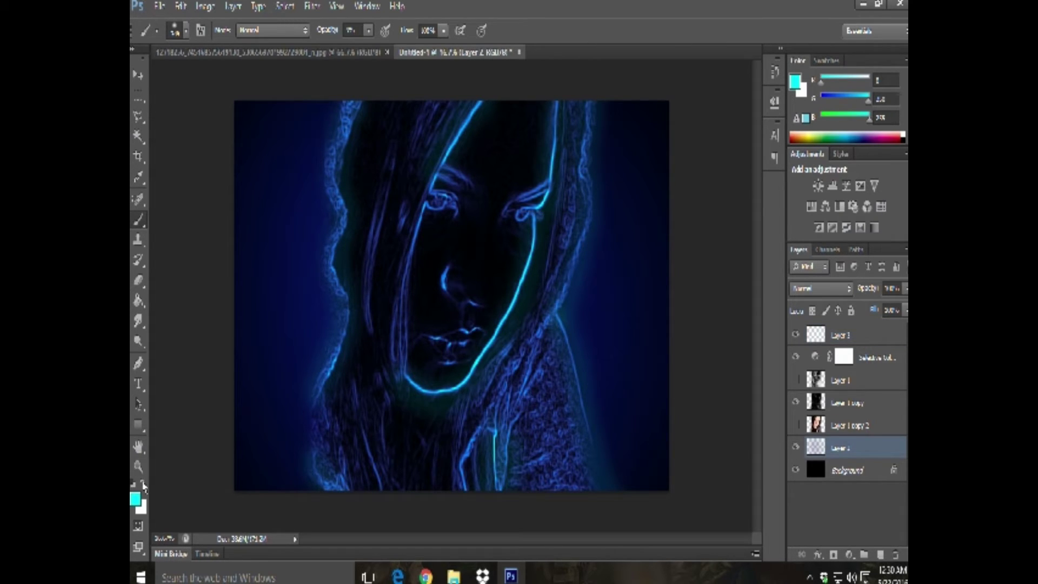
{"action": "left_click", "coordinate": [186, 30]}
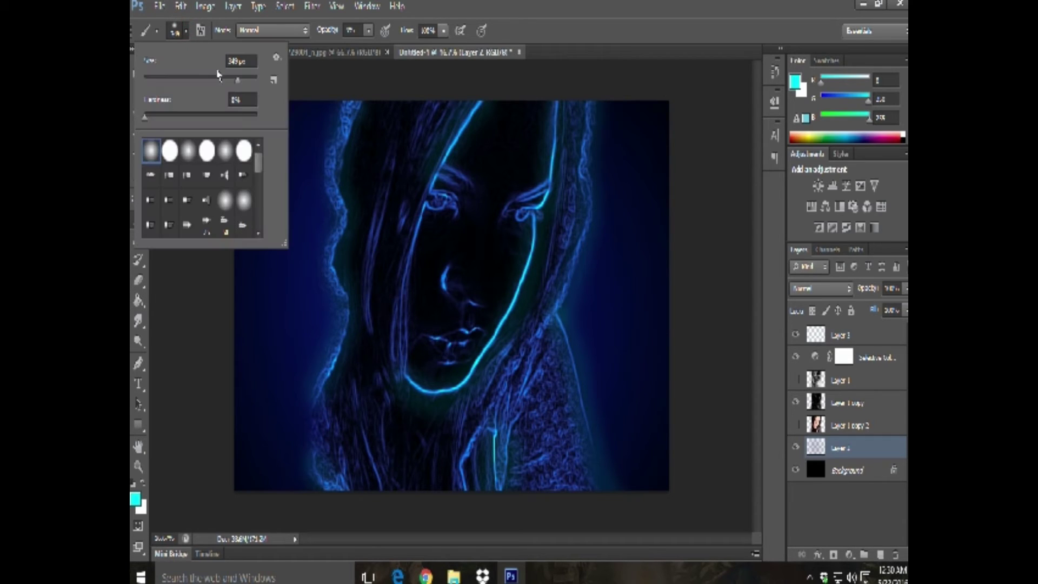
{"action": "left_click_drag", "start_coordinate": [246, 81], "coordinate": [250, 81]}
{"action": "left_click", "coordinate": [233, 6]}
{"action": "mouse_move", "coordinate": [267, 24]}
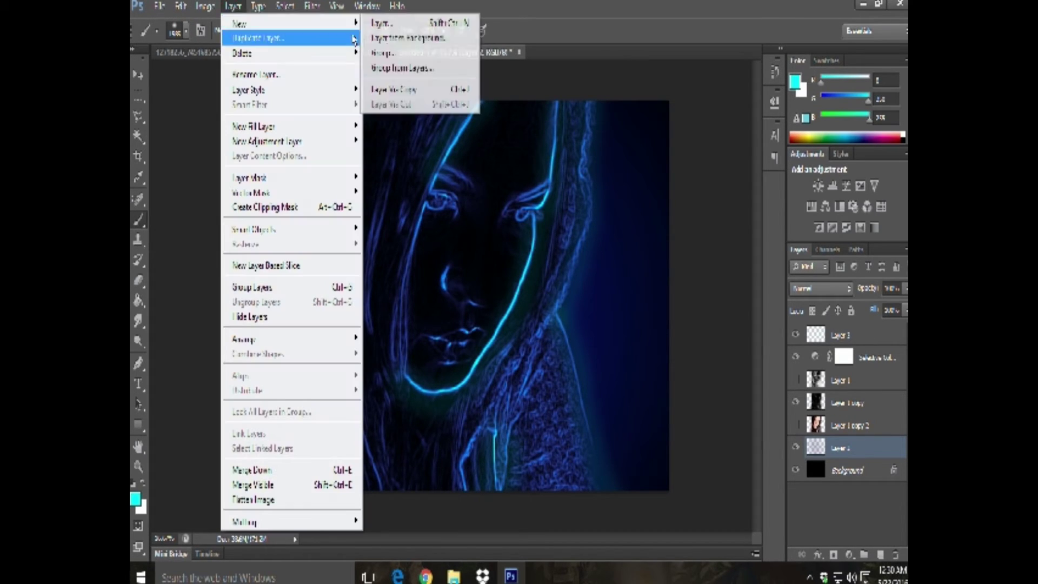
{"action": "left_click", "coordinate": [381, 23]}
{"action": "left_click", "coordinate": [619, 177]}
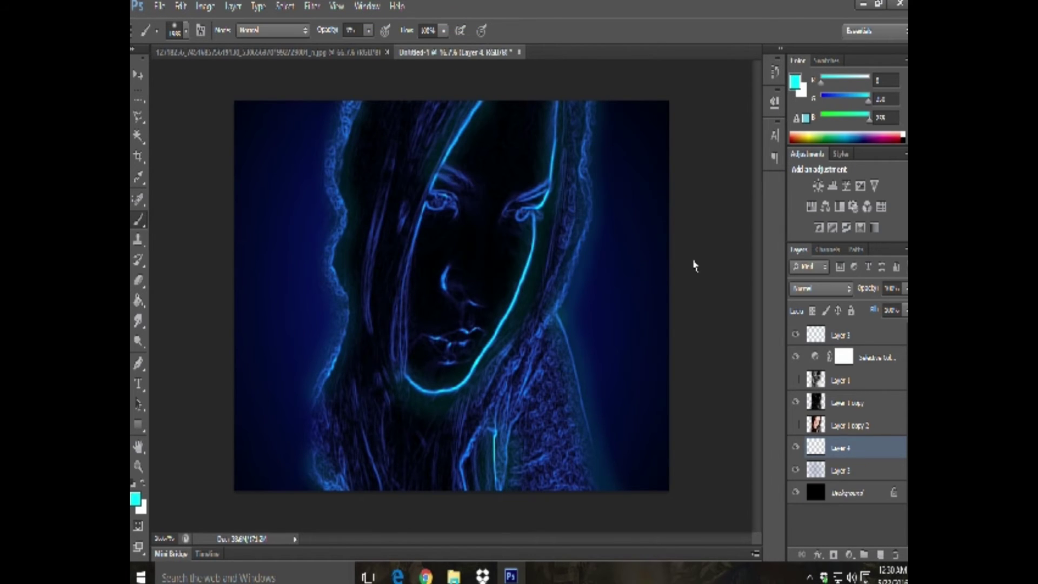
Step: Paint soft cyan glow along the left edge, the right shoulder, and the hood edges
{"action": "left_click_drag", "start_coordinate": [327, 199], "coordinate": [296, 292]}
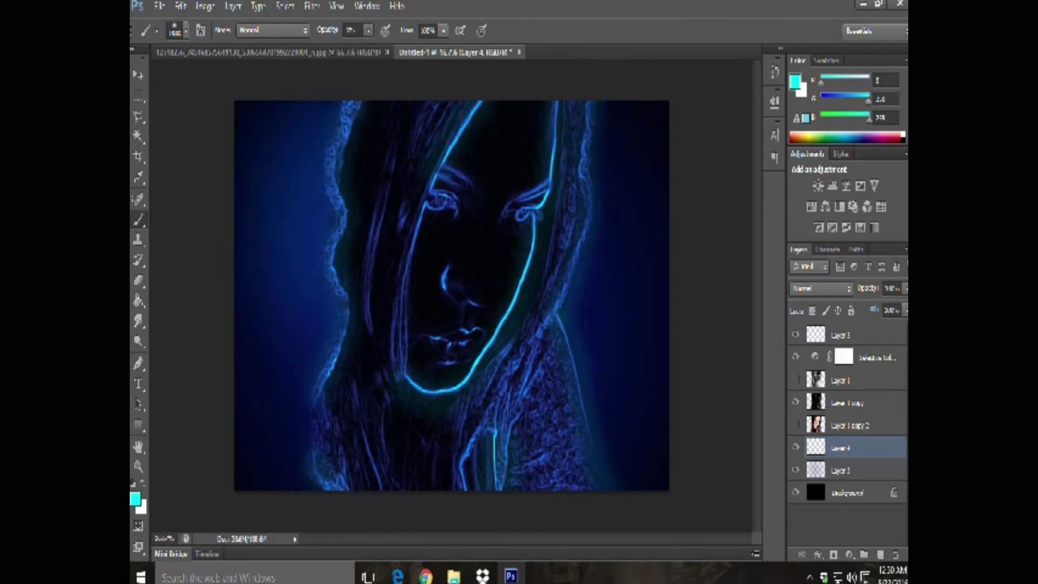
{"action": "left_click_drag", "start_coordinate": [323, 408], "coordinate": [298, 465]}
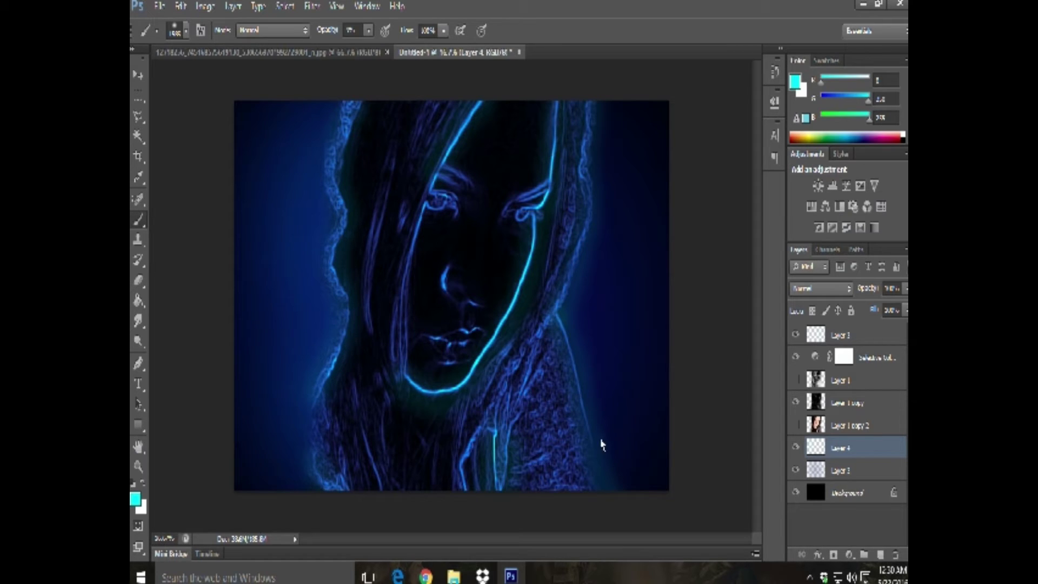
{"action": "left_click_drag", "start_coordinate": [603, 440], "coordinate": [594, 341]}
{"action": "left_click_drag", "start_coordinate": [605, 173], "coordinate": [586, 308]}
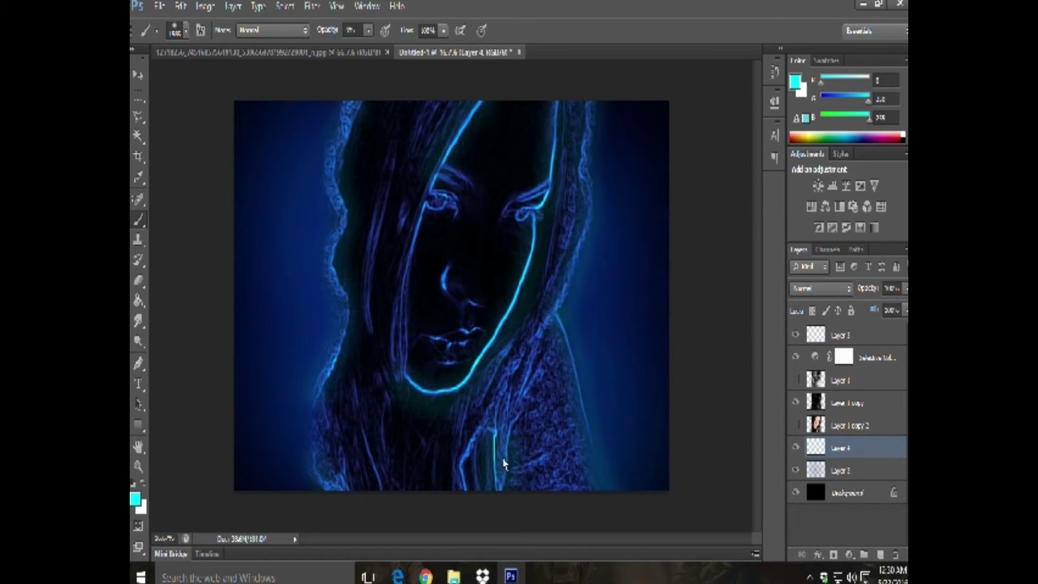
{"action": "left_click_drag", "start_coordinate": [573, 142], "coordinate": [577, 168]}
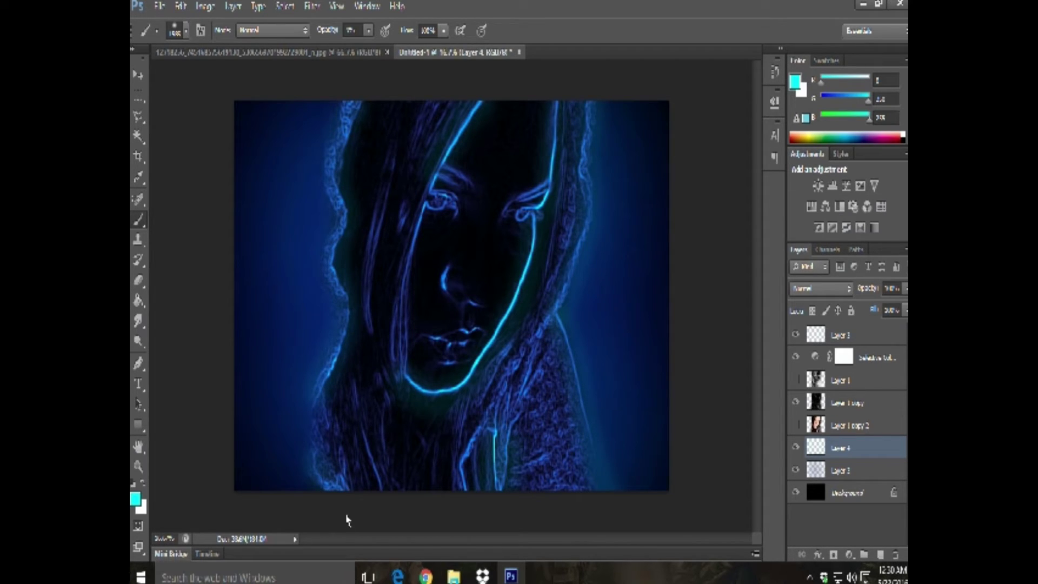
{"action": "left_click_drag", "start_coordinate": [303, 487], "coordinate": [292, 448]}
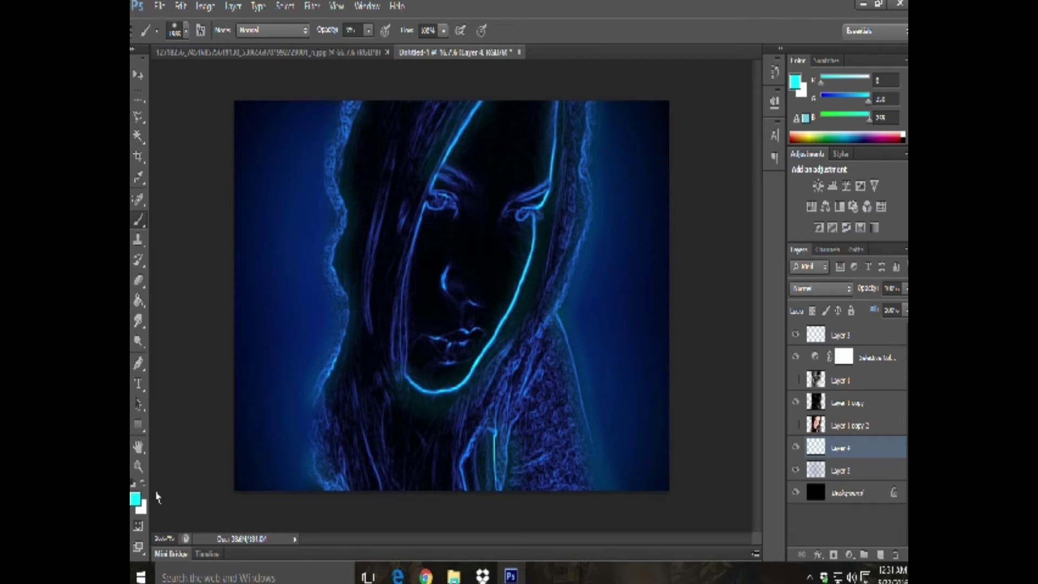
Step: Zoom in on the face to check the glow, then zoom back out
{"action": "left_click", "coordinate": [138, 466]}
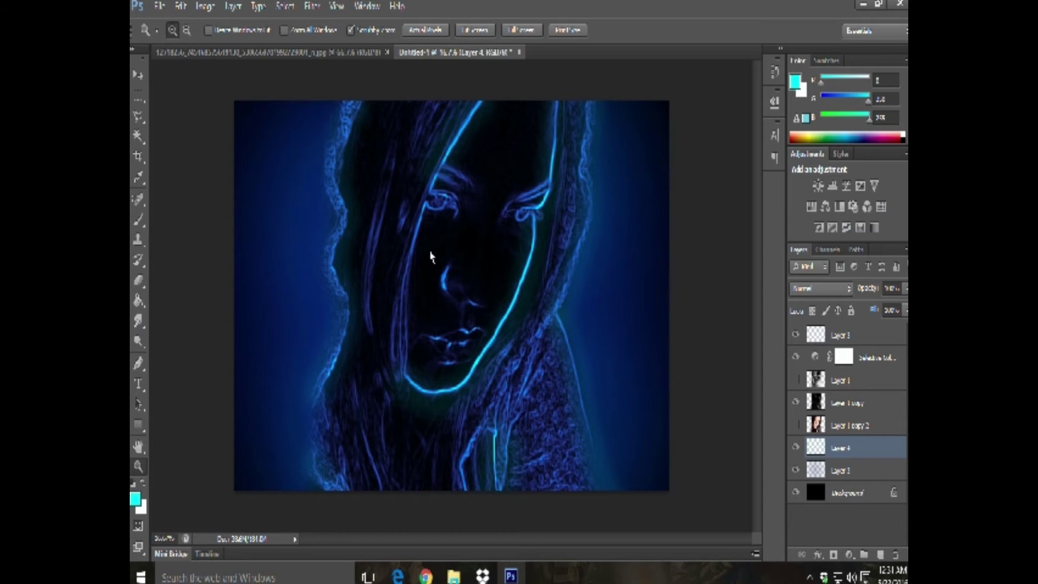
{"action": "left_click", "coordinate": [438, 217]}
{"action": "left_click", "coordinate": [466, 216]}
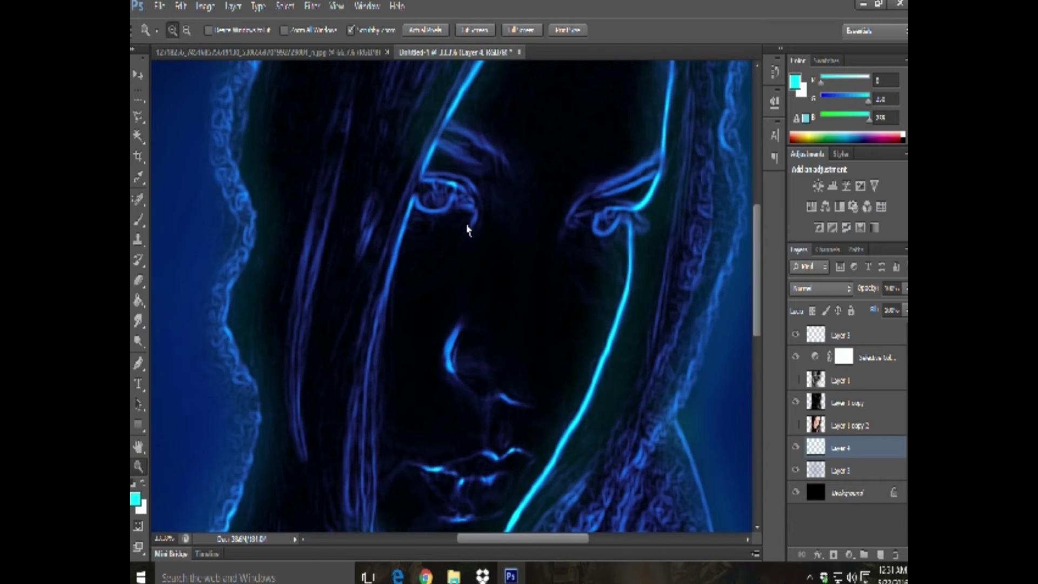
{"action": "right_click", "coordinate": [468, 227]}
{"action": "left_click", "coordinate": [514, 309]}
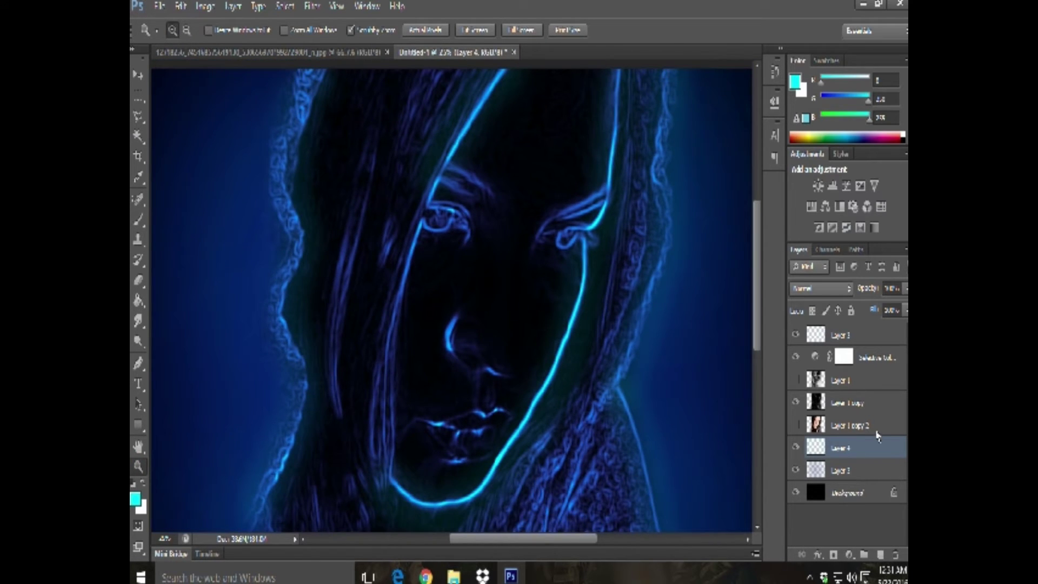
Step: Toggle Layer 1 copy 2's visibility and zoom out to compare the whole image
{"action": "left_click", "coordinate": [796, 425]}
{"action": "right_click", "coordinate": [523, 359]}
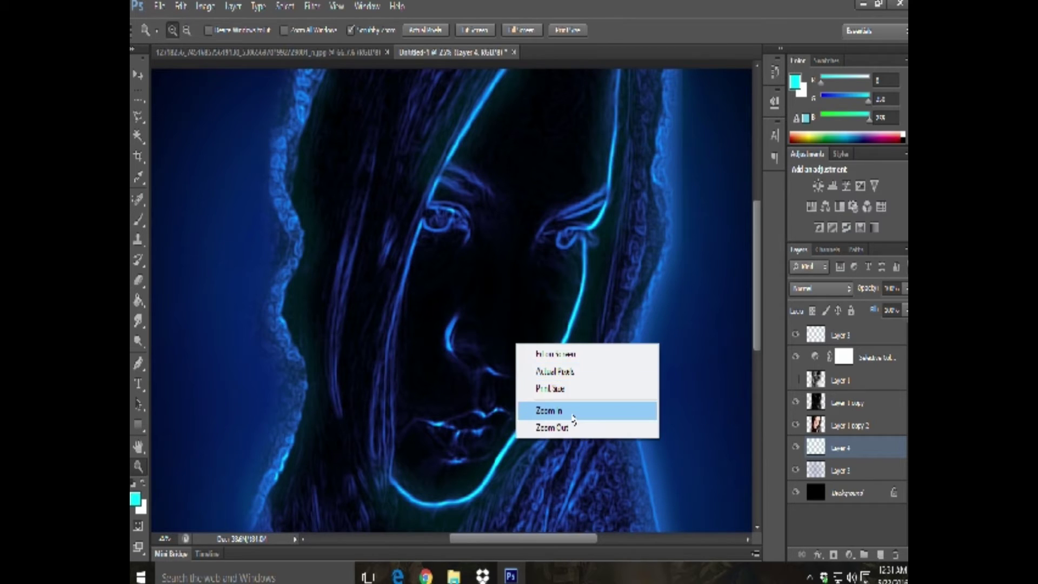
{"action": "left_click", "coordinate": [574, 427]}
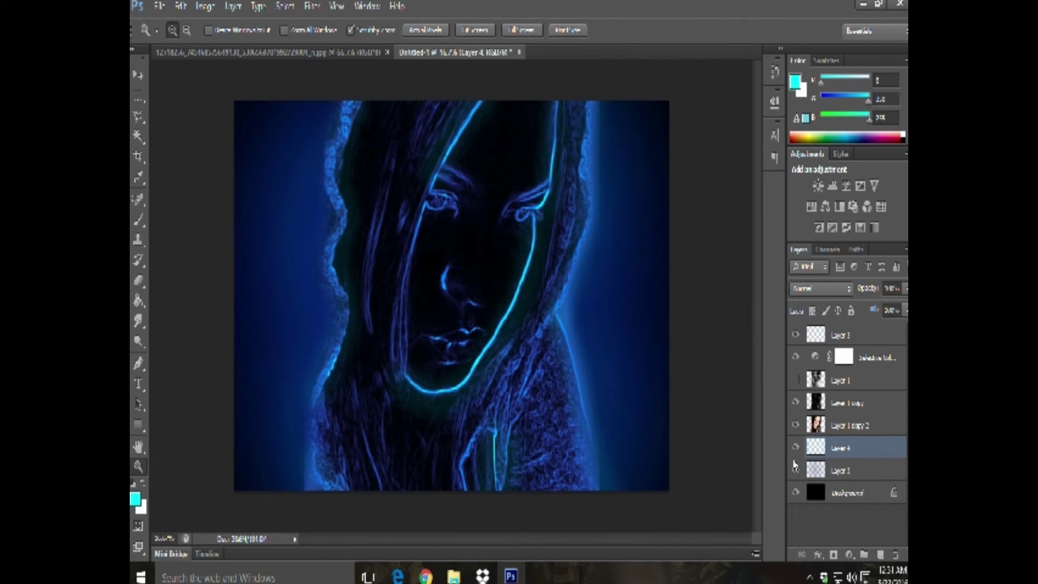
{"action": "left_click", "coordinate": [795, 425]}
{"action": "left_click", "coordinate": [795, 424]}
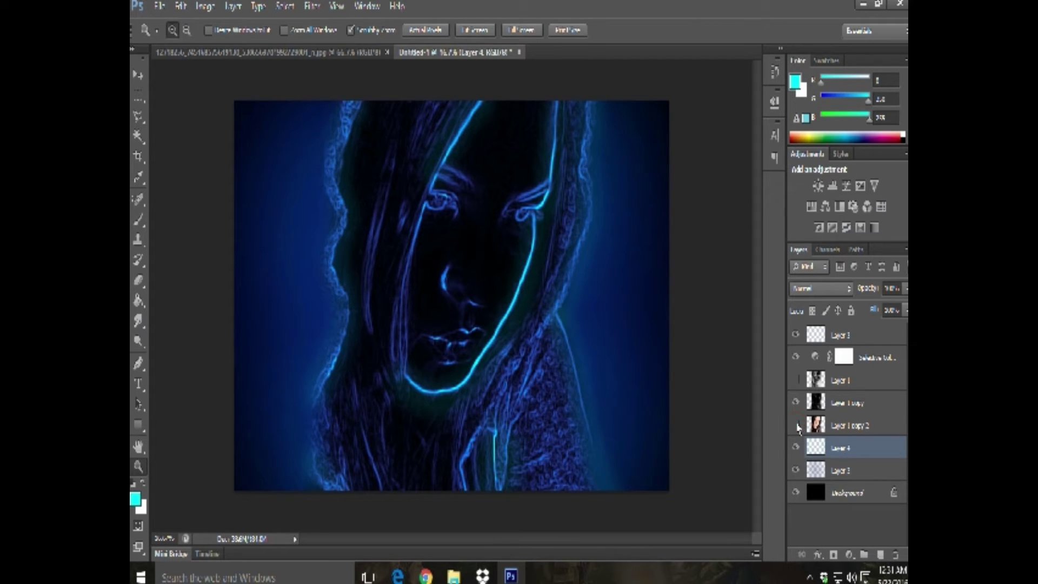
Step: Leave the layer style unchanged, turn Layer 1 copy 2 on, and move it to the stack's top
{"action": "double_click", "coordinate": [874, 427]}
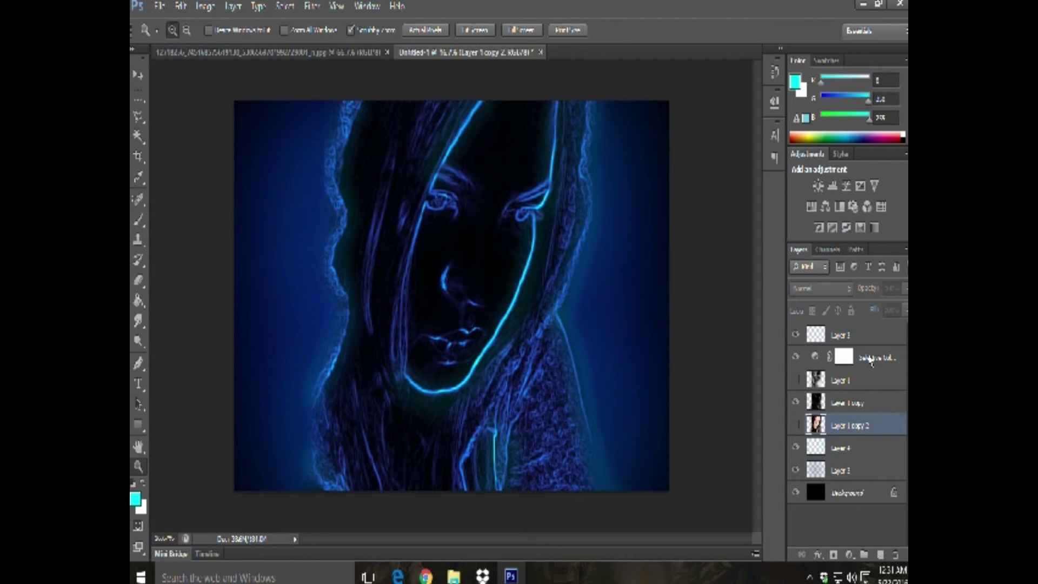
{"action": "left_click", "coordinate": [894, 134]}
{"action": "left_click", "coordinate": [796, 425]}
{"action": "left_click_drag", "start_coordinate": [843, 426], "coordinate": [872, 339]}
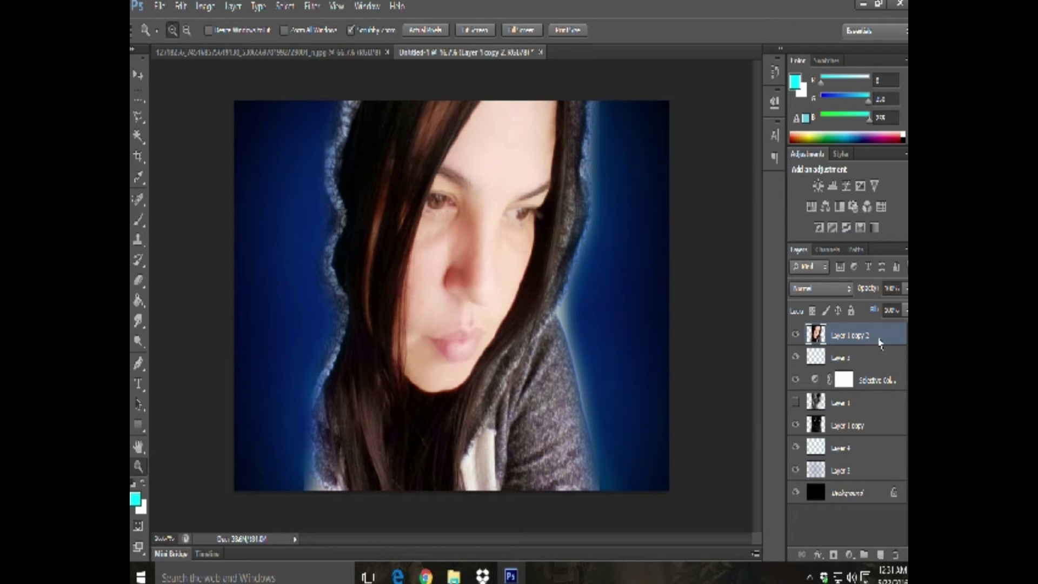
{"action": "left_click", "coordinate": [821, 289]}
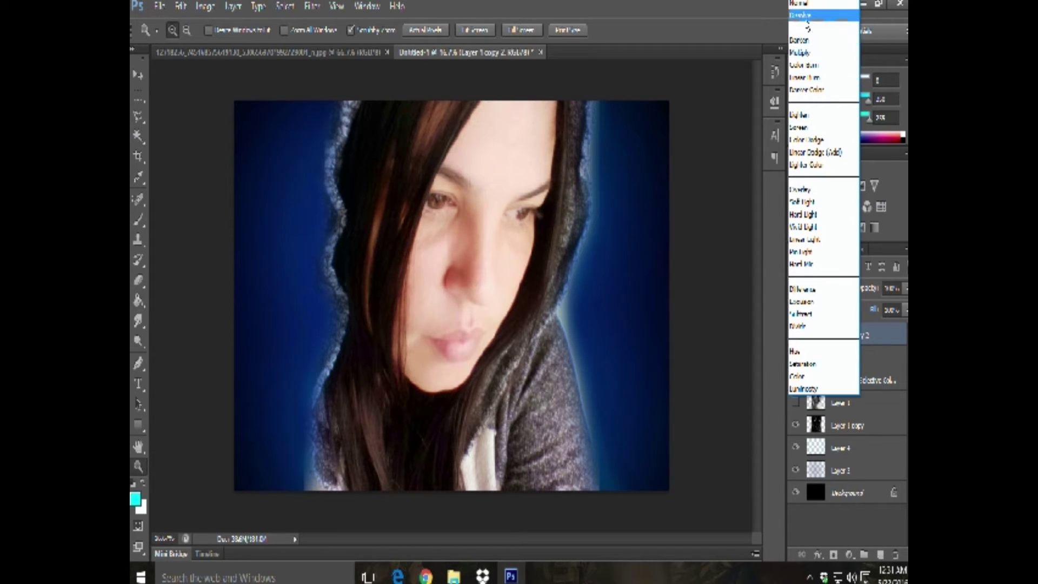
Step: Set the top photo layer to Dissolve, then cycle through blend modes for reddish face tones
{"action": "left_click", "coordinate": [805, 16]}
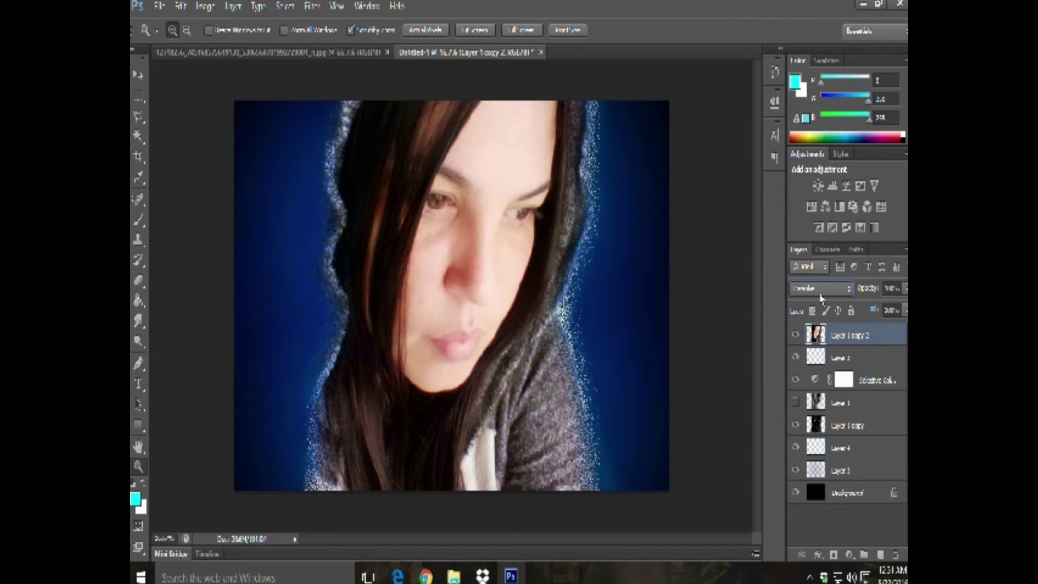
{"action": "scroll", "coordinate": [820, 294], "scroll_direction": "down", "scroll_amount": 1}
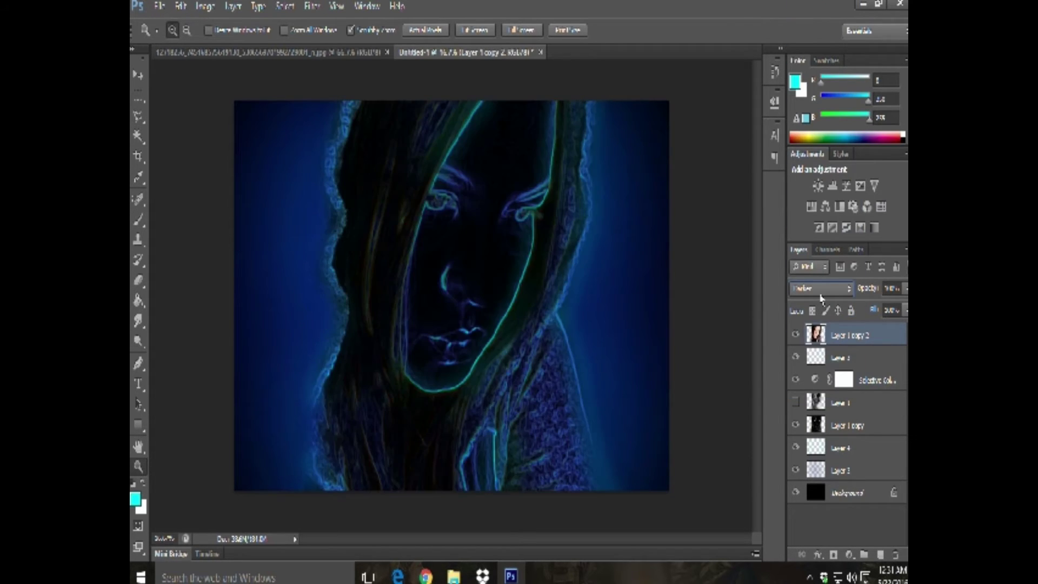
{"action": "scroll", "coordinate": [820, 296], "scroll_direction": "down", "scroll_amount": 1}
{"action": "scroll", "coordinate": [821, 296], "scroll_direction": "down", "scroll_amount": 1}
{"action": "scroll", "coordinate": [821, 297], "scroll_direction": "down", "scroll_amount": 1}
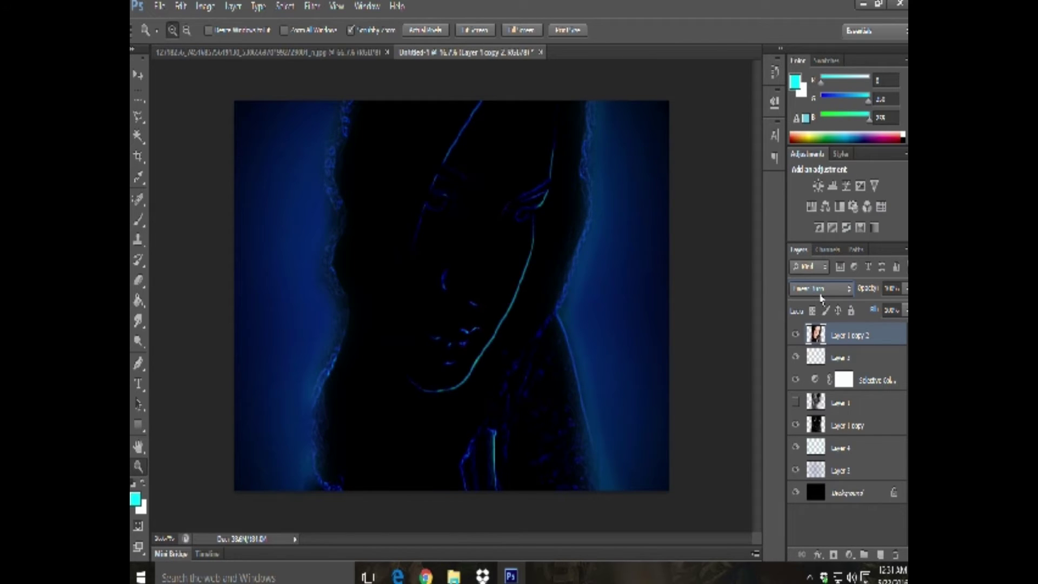
{"action": "scroll", "coordinate": [820, 296], "scroll_direction": "down", "scroll_amount": 2}
{"action": "scroll", "coordinate": [820, 296], "scroll_direction": "down", "scroll_amount": 1}
{"action": "scroll", "coordinate": [820, 296], "scroll_direction": "down", "scroll_amount": 1}
{"action": "scroll", "coordinate": [821, 296], "scroll_direction": "down", "scroll_amount": 1}
{"action": "scroll", "coordinate": [821, 297], "scroll_direction": "up", "scroll_amount": 1}
{"action": "scroll", "coordinate": [820, 296], "scroll_direction": "down", "scroll_amount": 1}
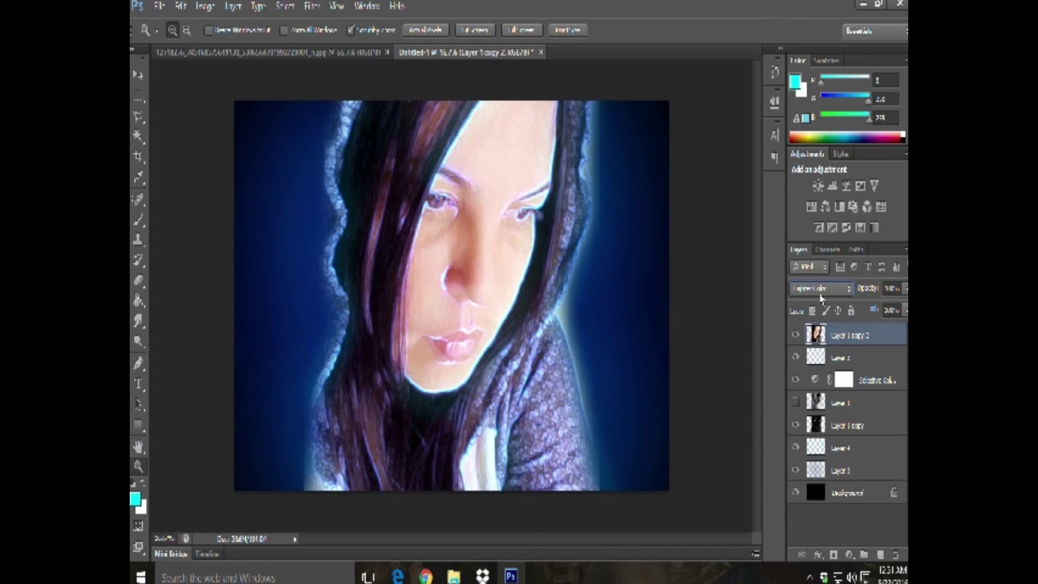
{"action": "scroll", "coordinate": [820, 296], "scroll_direction": "down", "scroll_amount": 2}
{"action": "scroll", "coordinate": [821, 298], "scroll_direction": "down", "scroll_amount": 1}
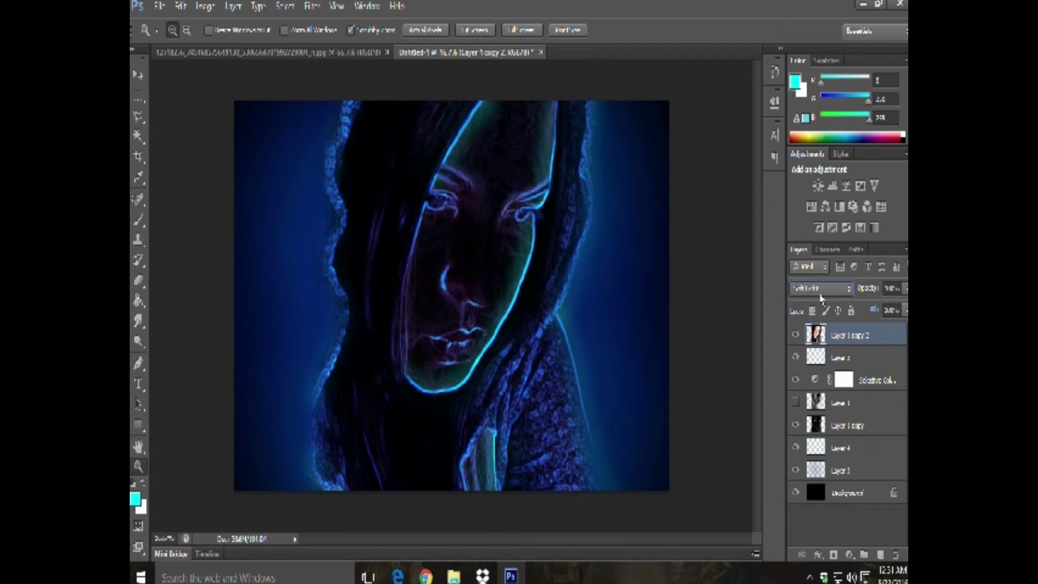
{"action": "scroll", "coordinate": [821, 298], "scroll_direction": "down", "scroll_amount": 1}
{"action": "scroll", "coordinate": [821, 297], "scroll_direction": "down", "scroll_amount": 1}
{"action": "scroll", "coordinate": [820, 297], "scroll_direction": "up", "scroll_amount": 1}
{"action": "scroll", "coordinate": [821, 296], "scroll_direction": "down", "scroll_amount": 1}
{"action": "scroll", "coordinate": [820, 296], "scroll_direction": "down", "scroll_amount": 1}
{"action": "scroll", "coordinate": [821, 297], "scroll_direction": "down", "scroll_amount": 1}
{"action": "scroll", "coordinate": [820, 296], "scroll_direction": "down", "scroll_amount": 1}
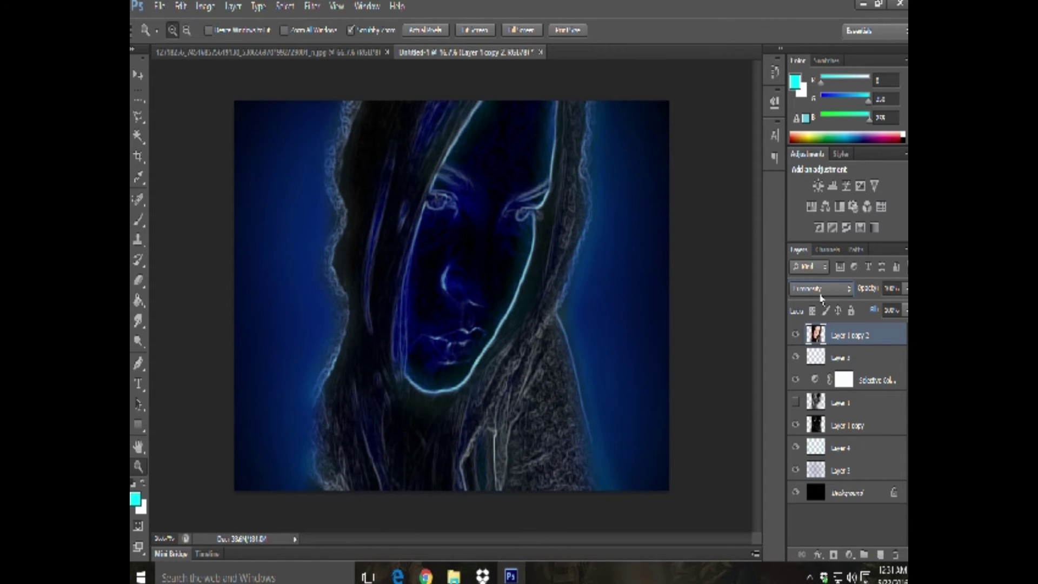
{"action": "scroll", "coordinate": [820, 297], "scroll_direction": "down", "scroll_amount": 1}
{"action": "scroll", "coordinate": [821, 298], "scroll_direction": "up", "scroll_amount": 1}
{"action": "scroll", "coordinate": [821, 297], "scroll_direction": "up", "scroll_amount": 1}
{"action": "scroll", "coordinate": [820, 297], "scroll_direction": "up", "scroll_amount": 1}
{"action": "scroll", "coordinate": [820, 297], "scroll_direction": "up", "scroll_amount": 1}
{"action": "scroll", "coordinate": [820, 297], "scroll_direction": "down", "scroll_amount": 1}
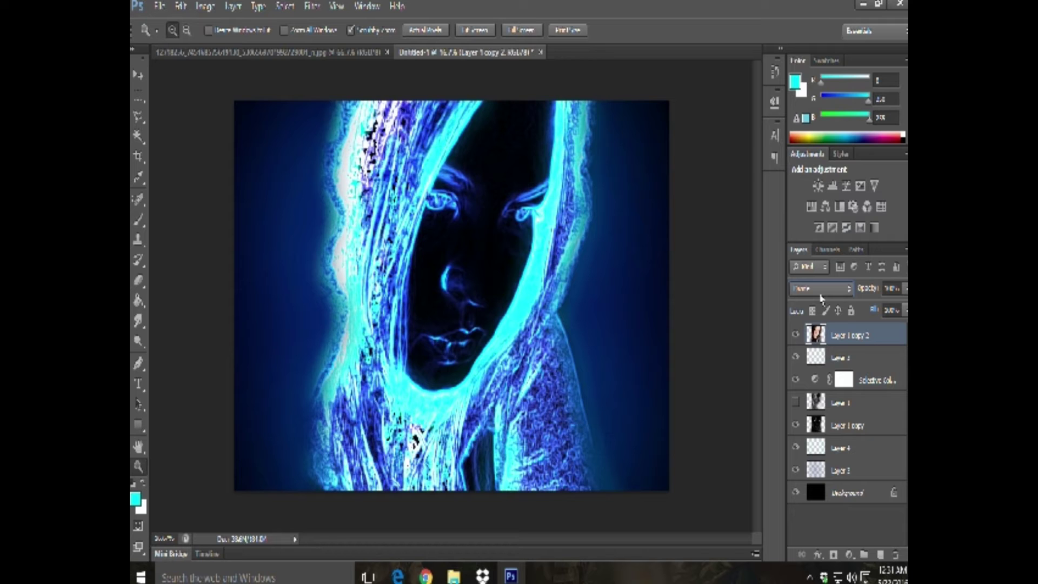
{"action": "scroll", "coordinate": [821, 298], "scroll_direction": "down", "scroll_amount": 1}
{"action": "scroll", "coordinate": [821, 297], "scroll_direction": "down", "scroll_amount": 1}
{"action": "scroll", "coordinate": [820, 297], "scroll_direction": "down", "scroll_amount": 1}
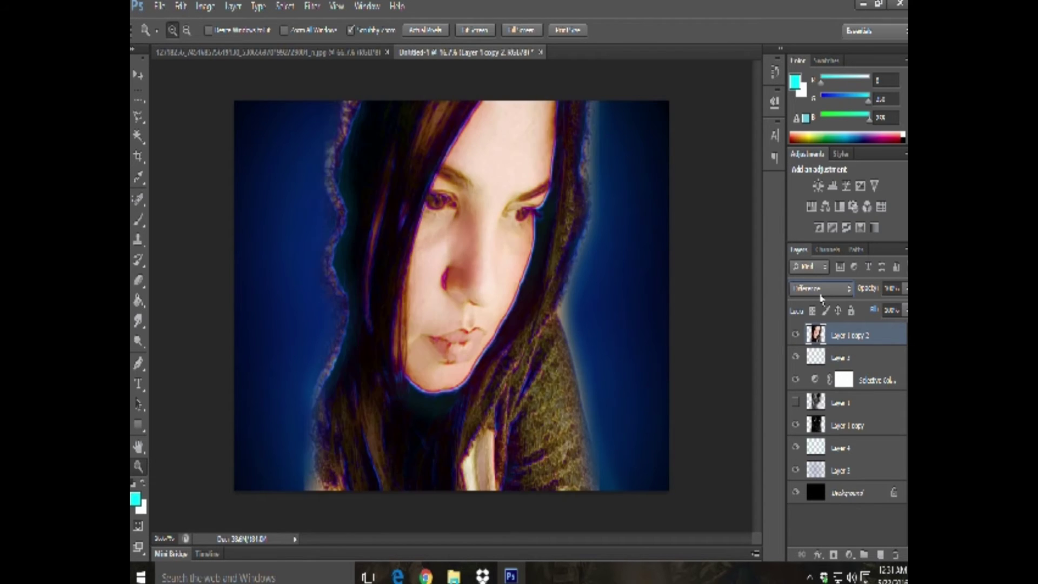
{"action": "scroll", "coordinate": [820, 297], "scroll_direction": "down", "scroll_amount": 1}
{"action": "scroll", "coordinate": [820, 297], "scroll_direction": "down", "scroll_amount": 1}
{"action": "scroll", "coordinate": [821, 297], "scroll_direction": "down", "scroll_amount": 1}
{"action": "scroll", "coordinate": [821, 297], "scroll_direction": "down", "scroll_amount": 1}
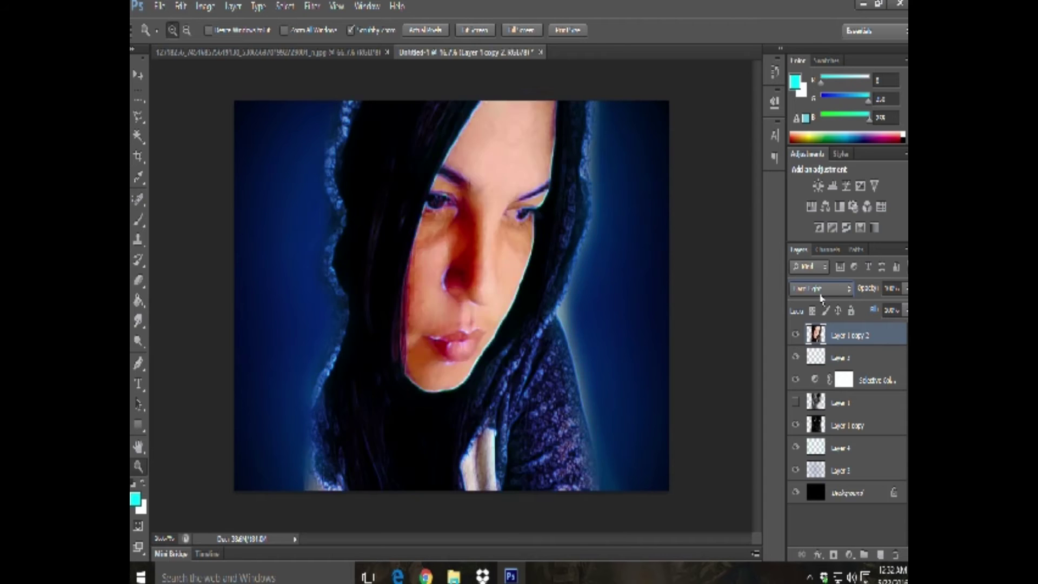
{"action": "scroll", "coordinate": [821, 298], "scroll_direction": "down", "scroll_amount": 1}
{"action": "scroll", "coordinate": [821, 298], "scroll_direction": "down", "scroll_amount": 1}
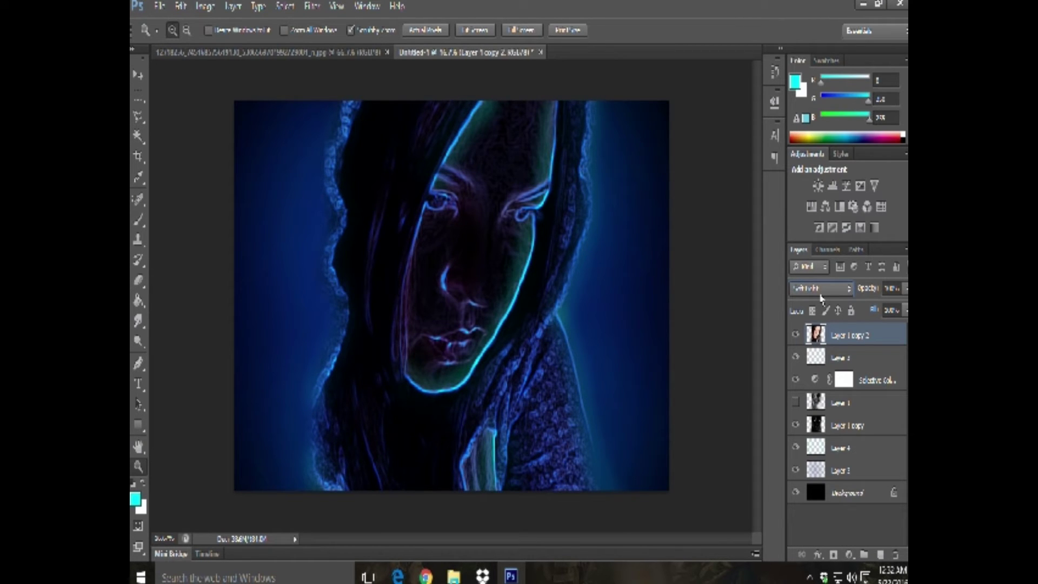
{"action": "right_click", "coordinate": [876, 340]}
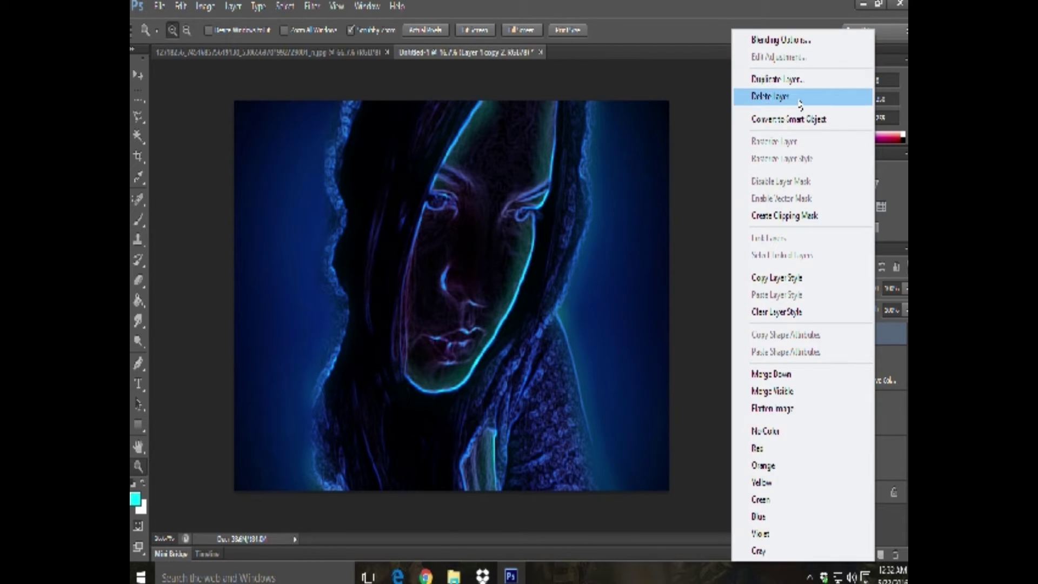
{"action": "left_click", "coordinate": [751, 97]}
{"action": "left_click", "coordinate": [465, 224]}
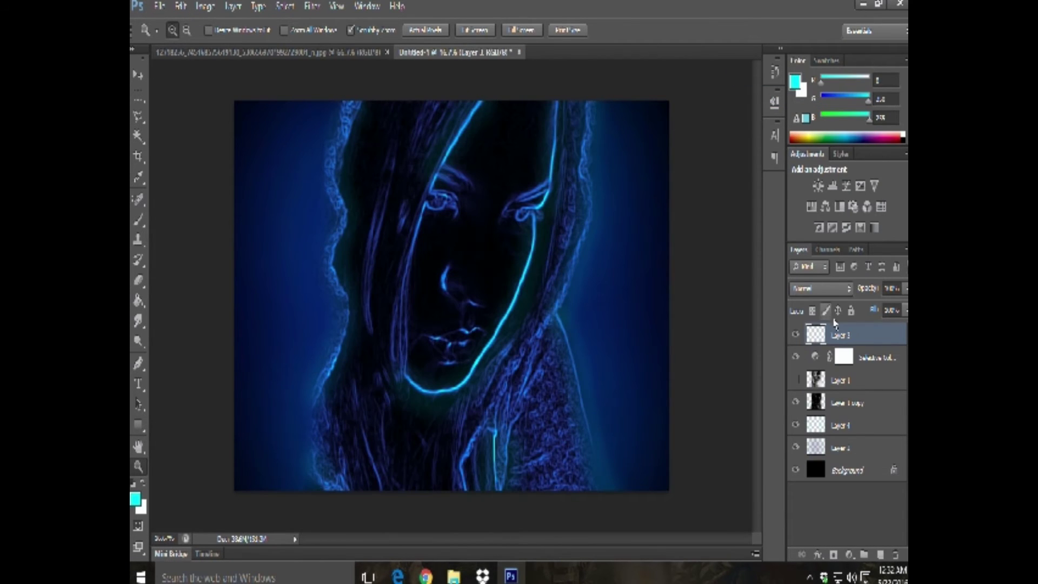
{"action": "left_click", "coordinate": [180, 6]}
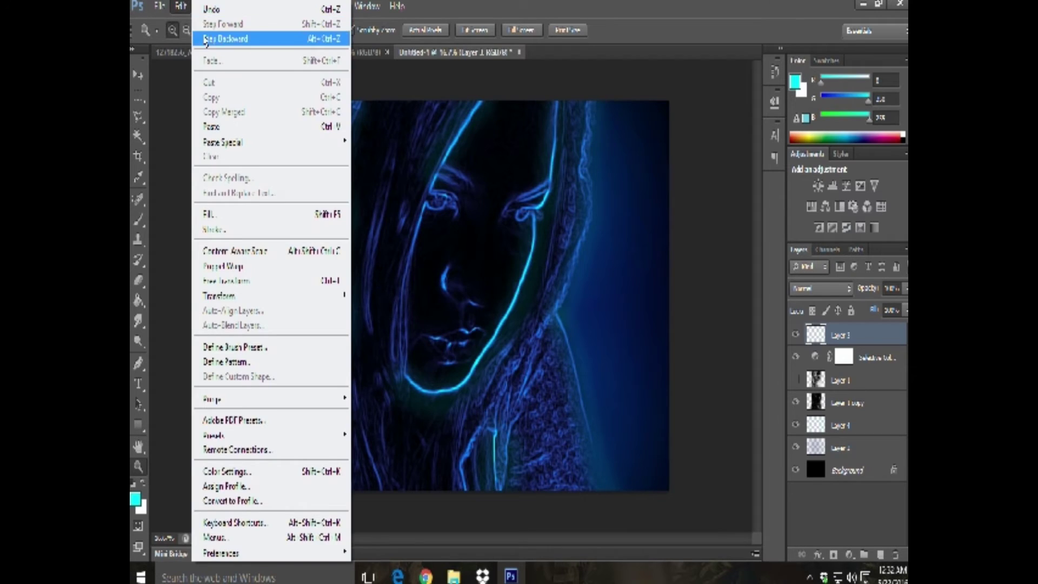
{"action": "left_click", "coordinate": [205, 38]}
{"action": "right_click", "coordinate": [878, 334]}
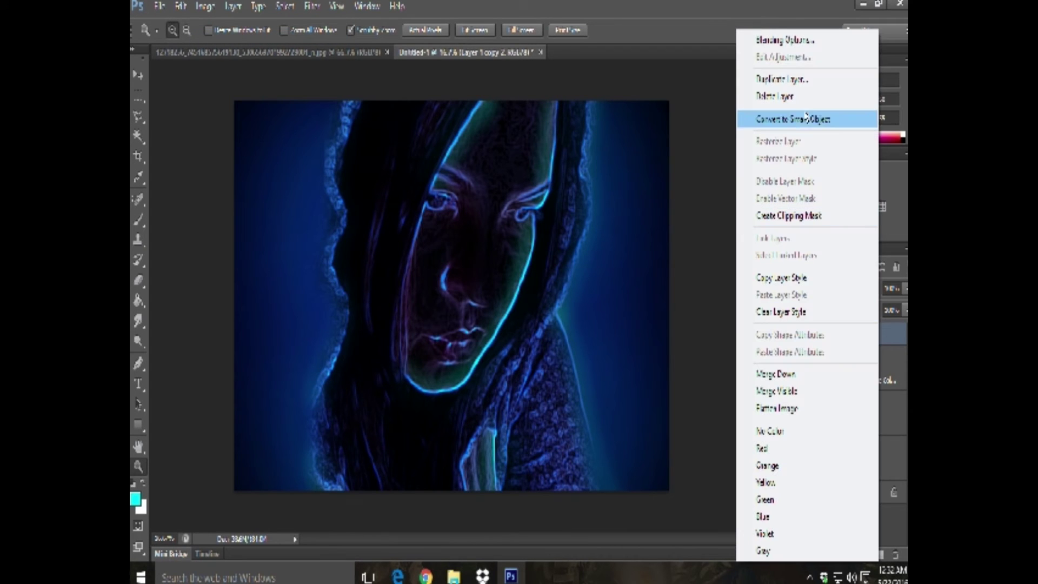
{"action": "left_click", "coordinate": [784, 79]}
{"action": "left_click", "coordinate": [621, 167]}
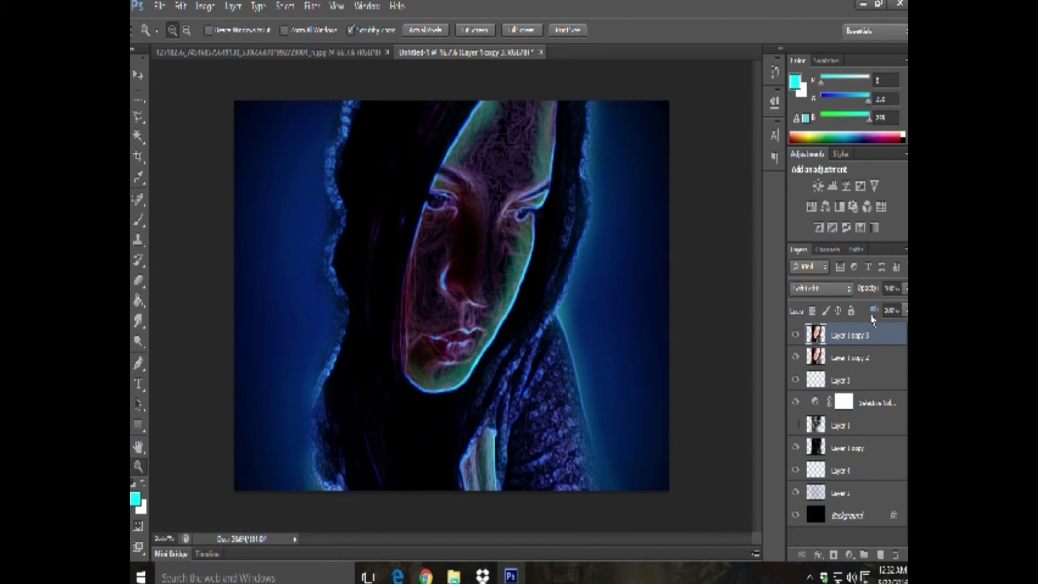
{"action": "left_click", "coordinate": [836, 288]}
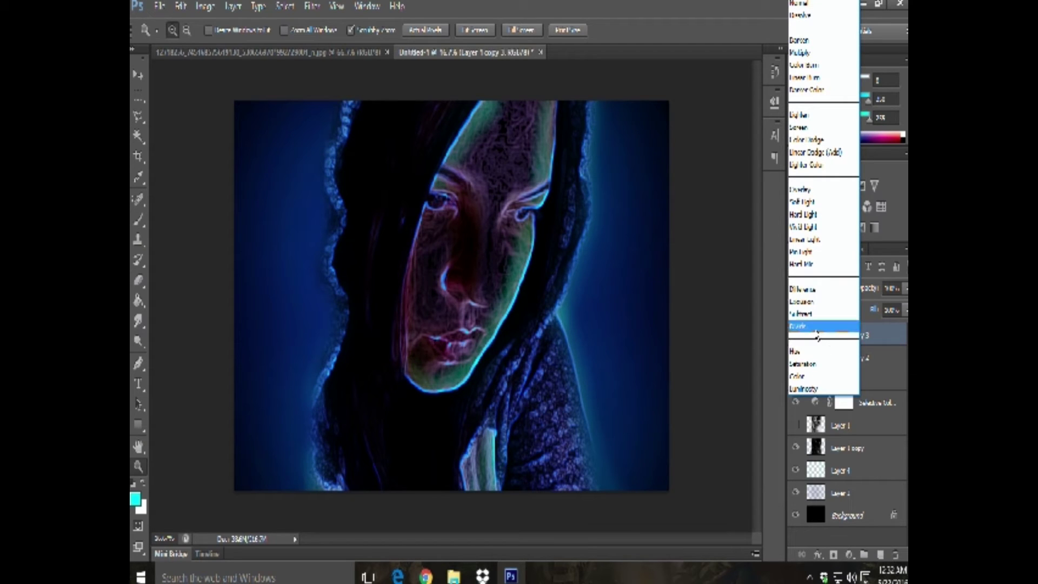
{"action": "left_click", "coordinate": [819, 388]}
{"action": "key", "text": "Up"}
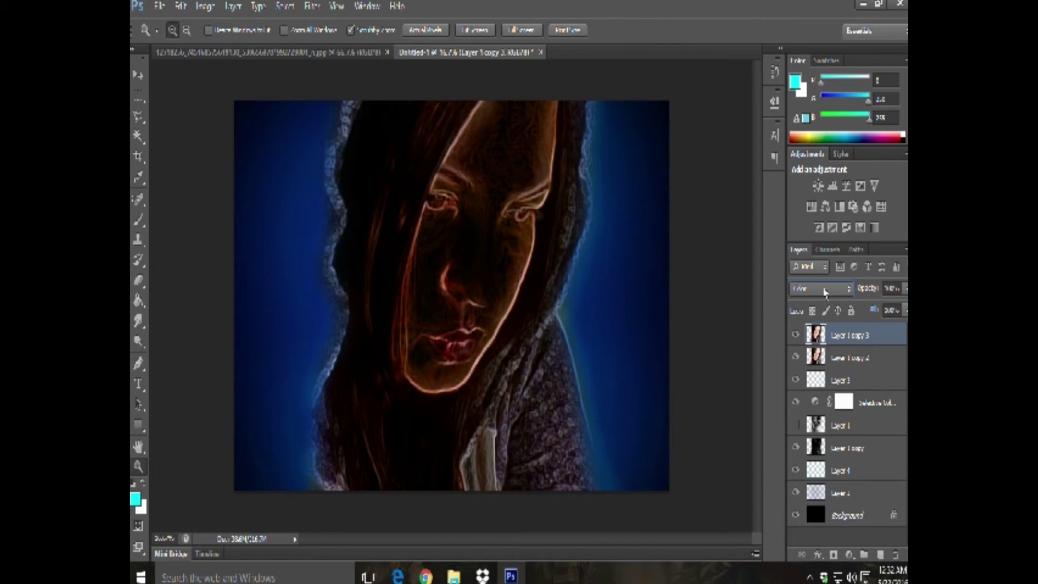
{"action": "key", "text": "Up"}
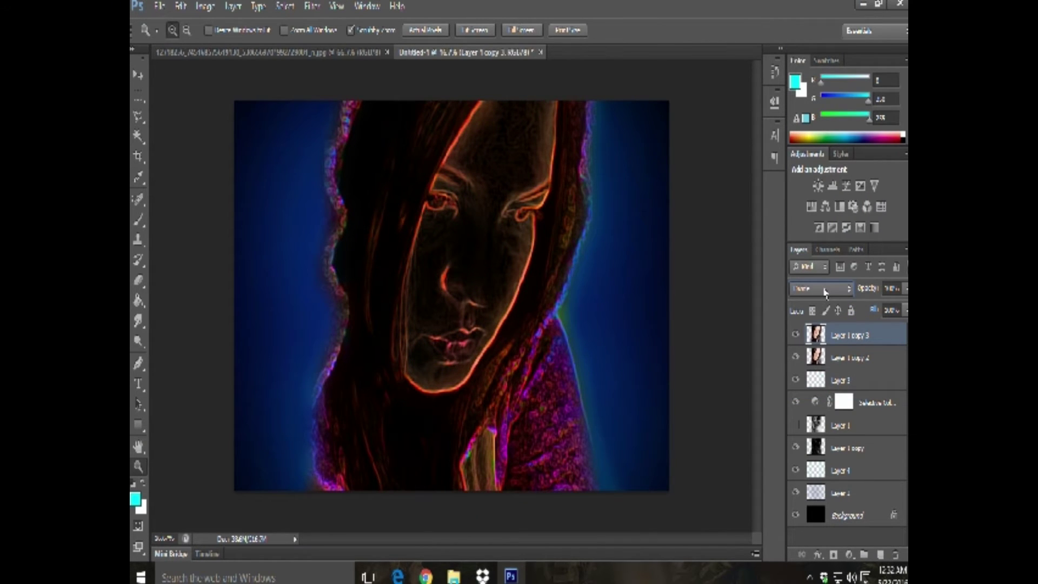
{"action": "key", "text": "Up"}
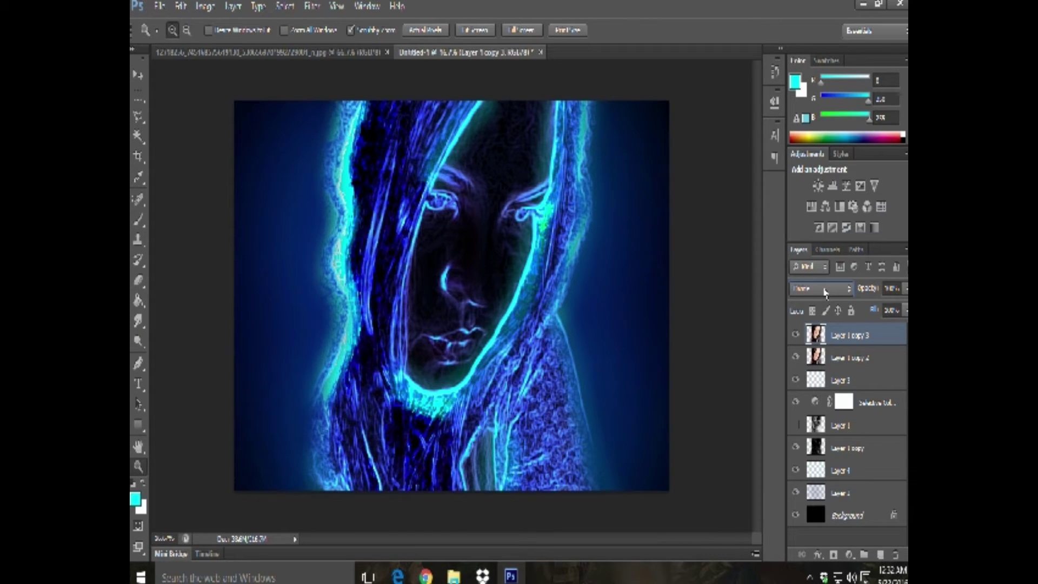
{"action": "left_click", "coordinate": [795, 335]}
{"action": "left_click", "coordinate": [795, 335]}
{"action": "left_click", "coordinate": [905, 291]}
{"action": "mouse_move", "coordinate": [906, 309]}
{"action": "left_mouse_down"}
{"action": "mouse_move", "coordinate": [846, 311]}
{"action": "mouse_move", "coordinate": [855, 320]}
{"action": "left_mouse_up"}
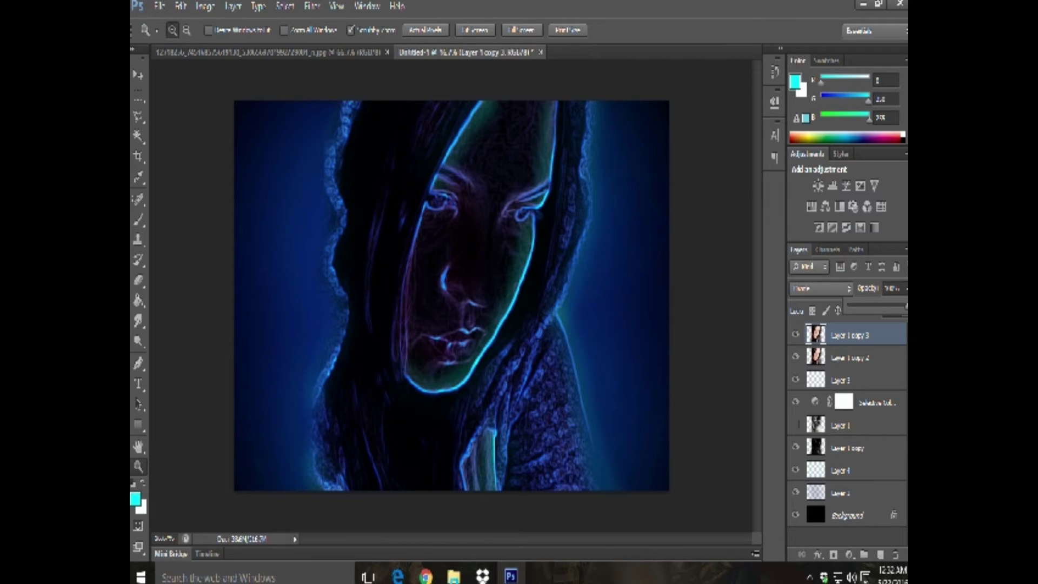
{"action": "left_click_drag", "start_coordinate": [855, 320], "coordinate": [907, 319]}
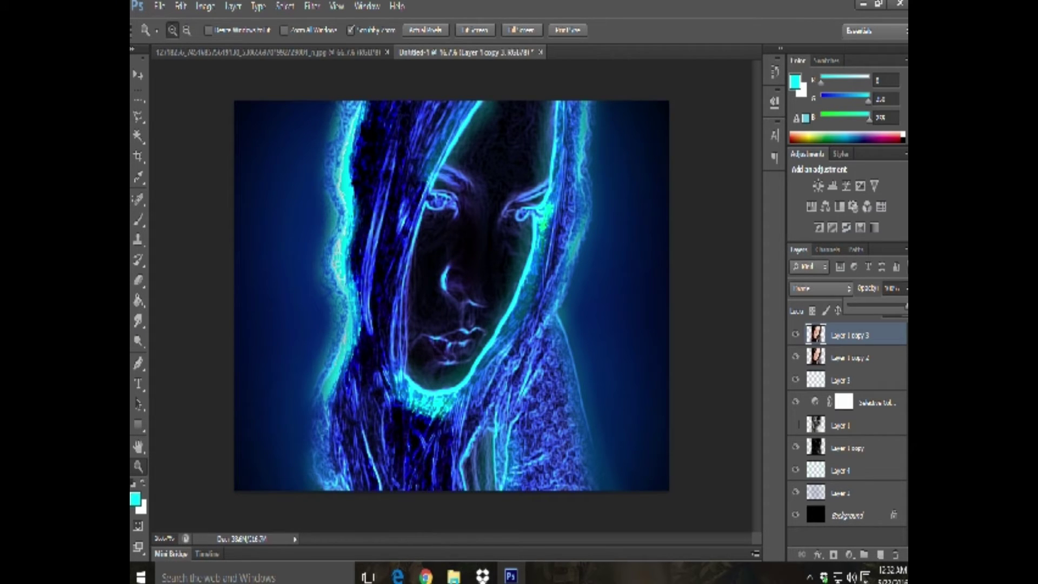
{"action": "right_click", "coordinate": [883, 337]}
{"action": "left_click", "coordinate": [778, 93]}
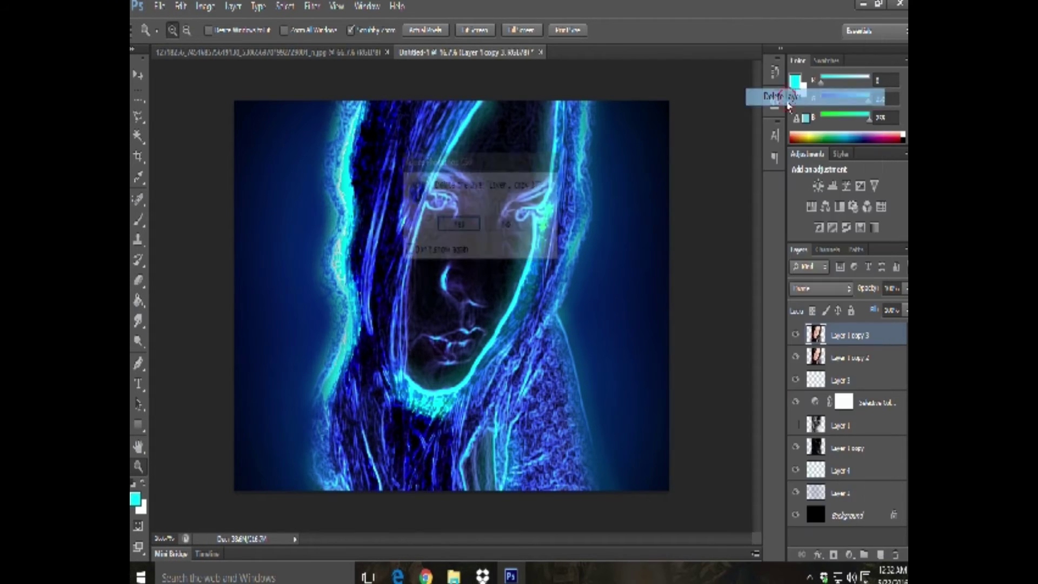
{"action": "left_click", "coordinate": [458, 225]}
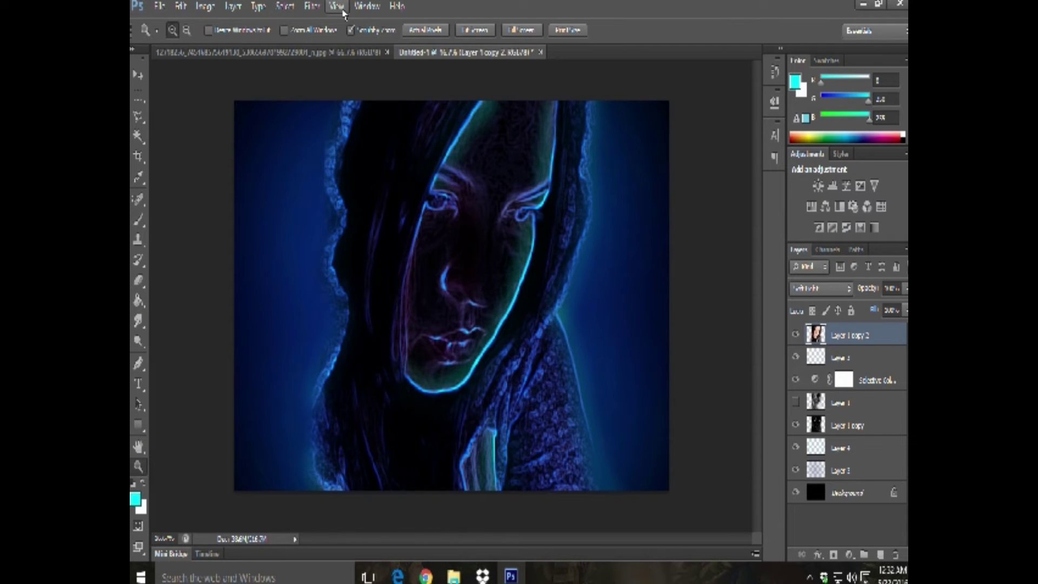
{"action": "left_click", "coordinate": [285, 7]}
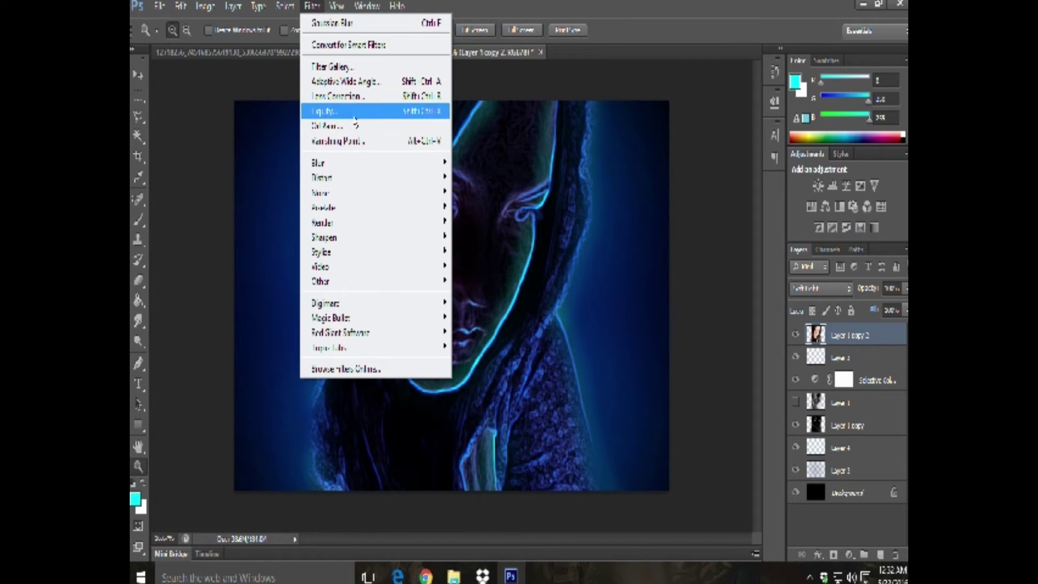
{"action": "mouse_move", "coordinate": [374, 163]}
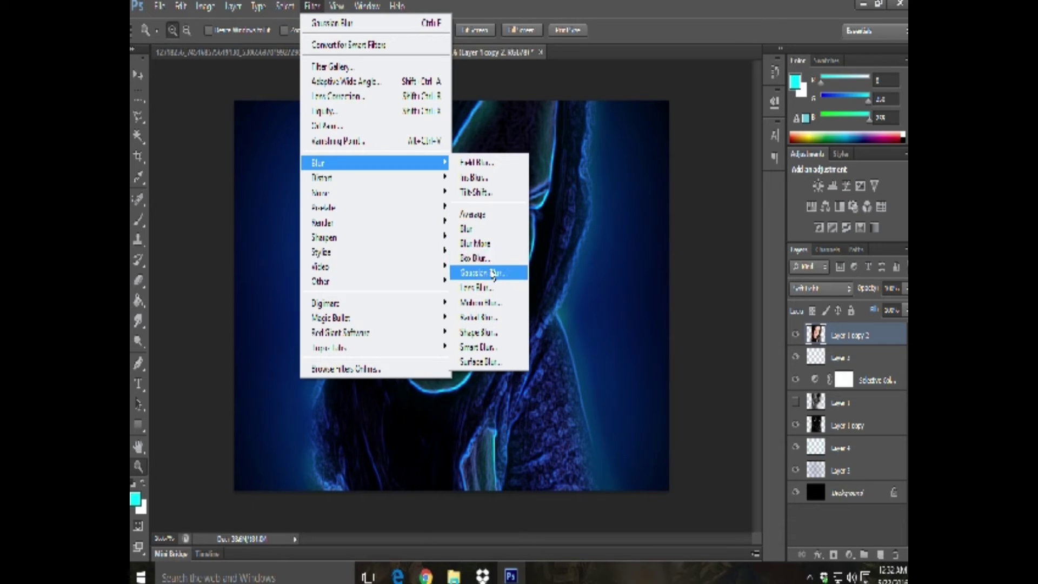
Step: Open Smart Blur, try a 23.1 radius, and zoom the preview out to show nose and lips
{"action": "left_click", "coordinate": [483, 346]}
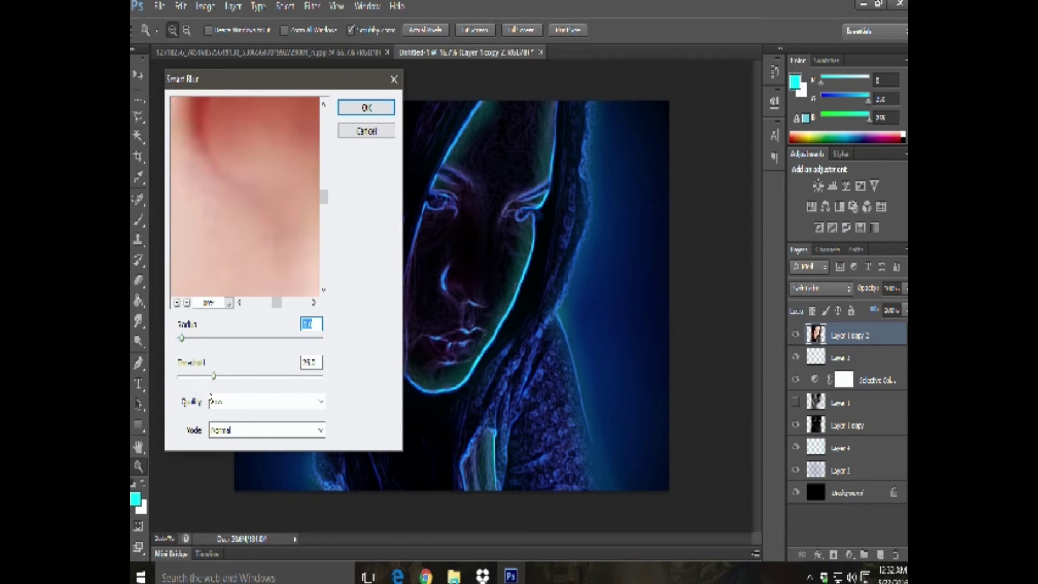
{"action": "left_click", "coordinate": [316, 401]}
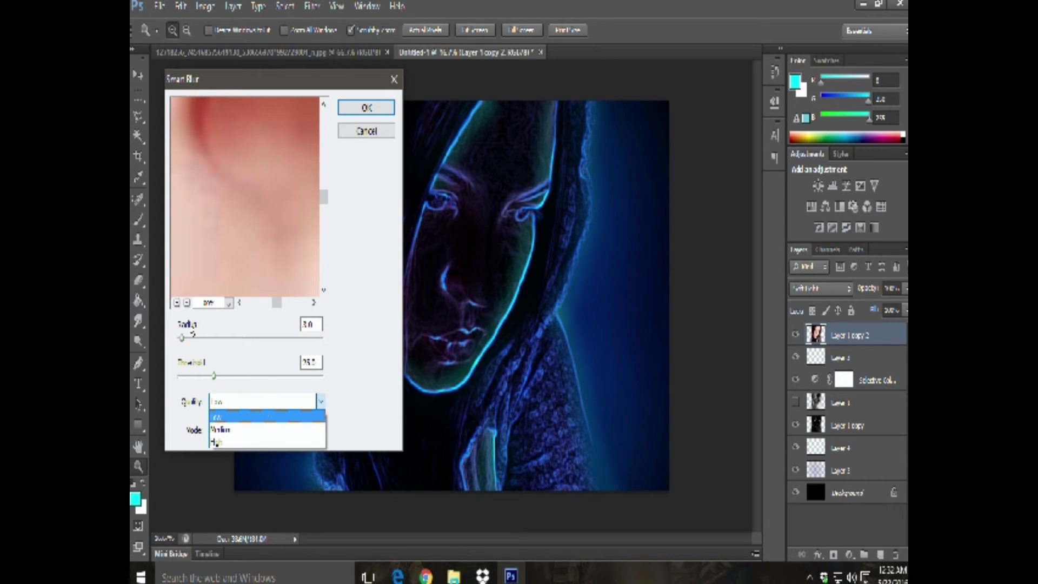
{"action": "left_click", "coordinate": [188, 340]}
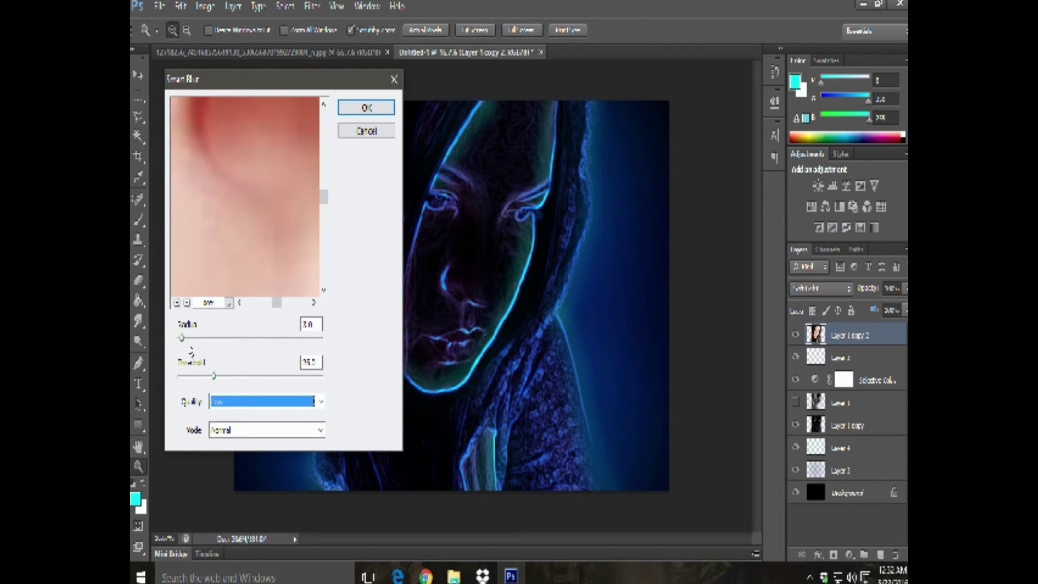
{"action": "left_click_drag", "start_coordinate": [182, 338], "coordinate": [337, 344]}
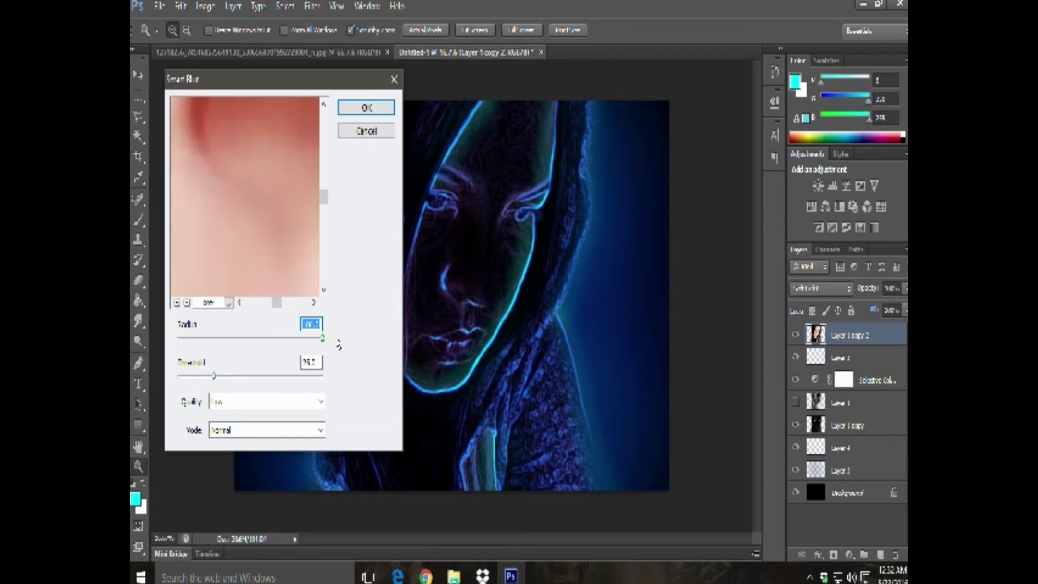
{"action": "left_click", "coordinate": [176, 303]}
{"action": "left_click", "coordinate": [176, 303]}
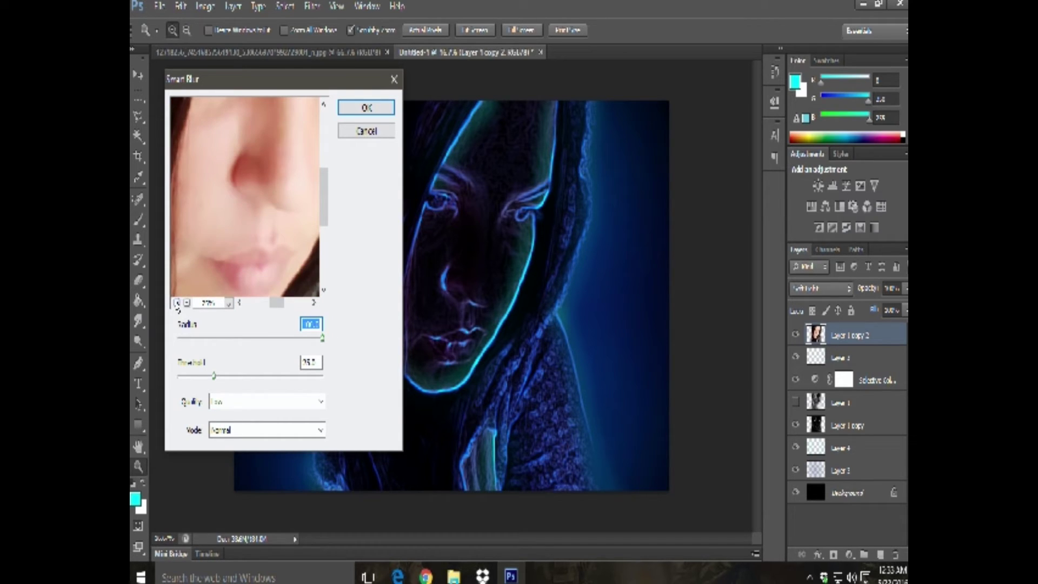
Step: Apply Smart Blur to Layer 1 copy 2 with Radius and Threshold at 100 and High quality
{"action": "left_click_drag", "start_coordinate": [213, 376], "coordinate": [373, 388]}
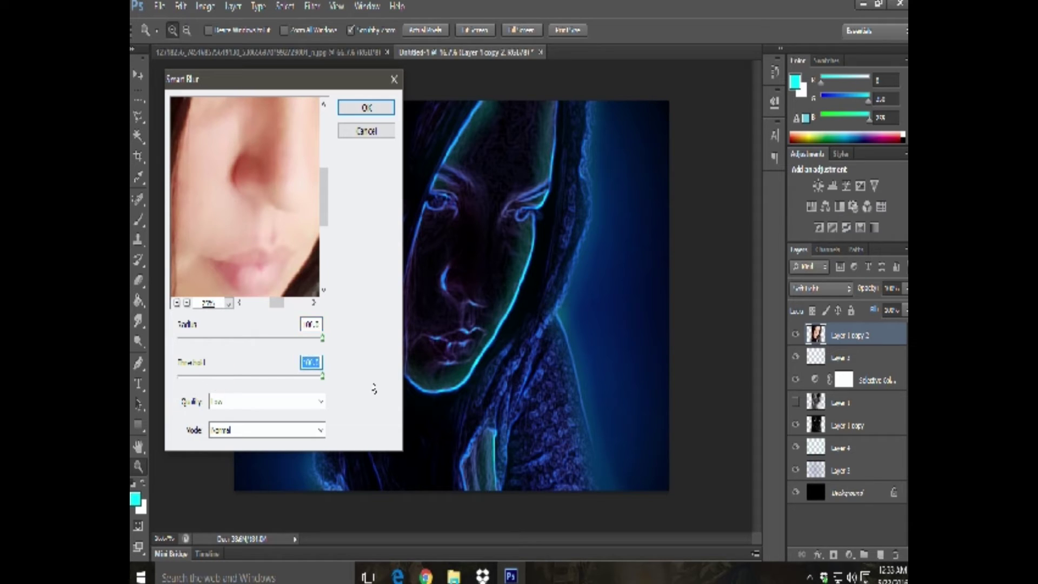
{"action": "mouse_move", "coordinate": [322, 338]}
{"action": "left_mouse_down"}
{"action": "mouse_move", "coordinate": [172, 342]}
{"action": "mouse_move", "coordinate": [290, 338]}
{"action": "left_mouse_up"}
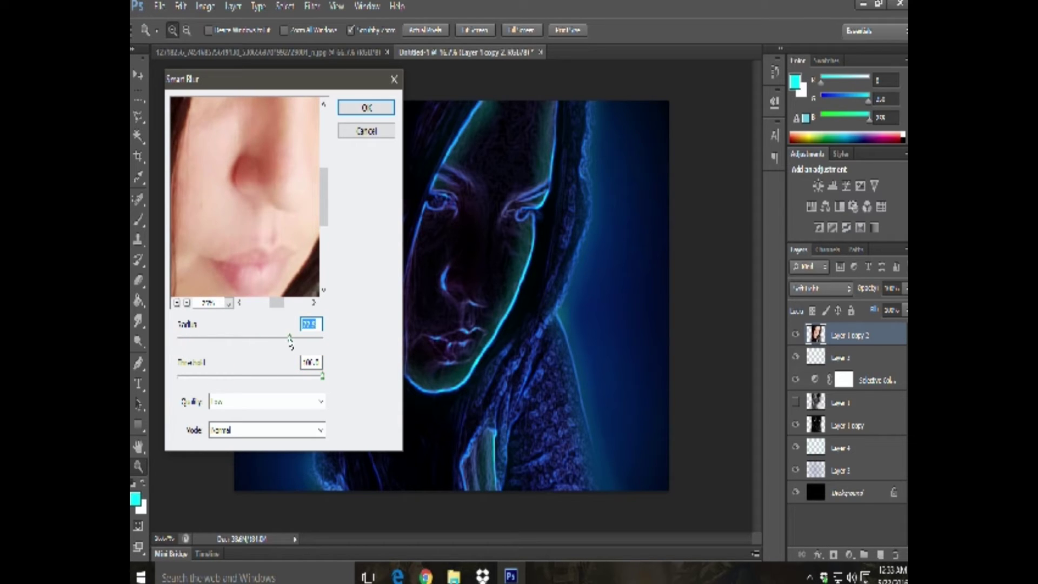
{"action": "mouse_move", "coordinate": [323, 377]}
{"action": "left_mouse_down"}
{"action": "mouse_move", "coordinate": [157, 373]}
{"action": "mouse_move", "coordinate": [328, 384]}
{"action": "left_mouse_up"}
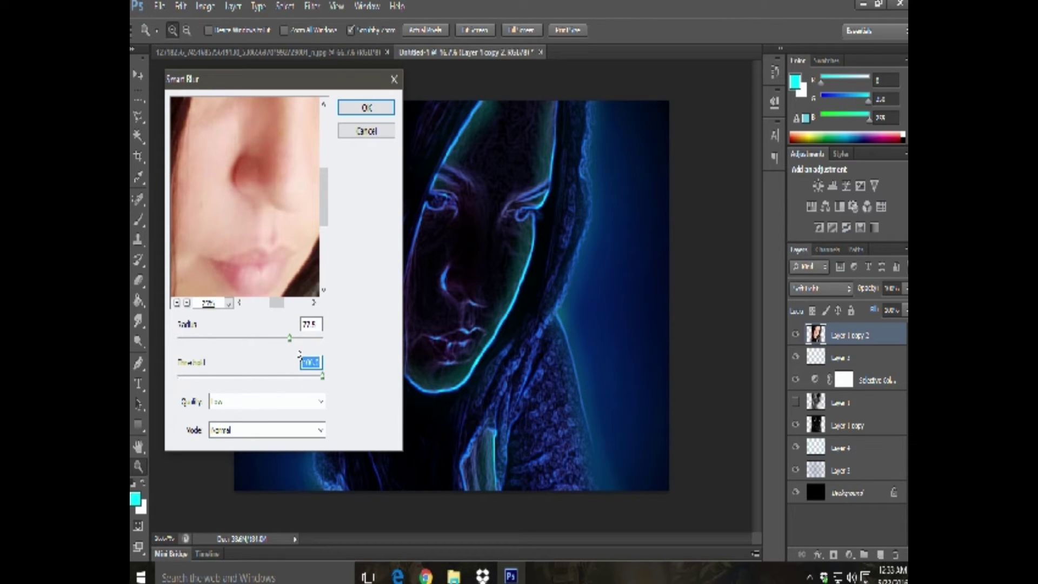
{"action": "left_click_drag", "start_coordinate": [290, 339], "coordinate": [351, 349]}
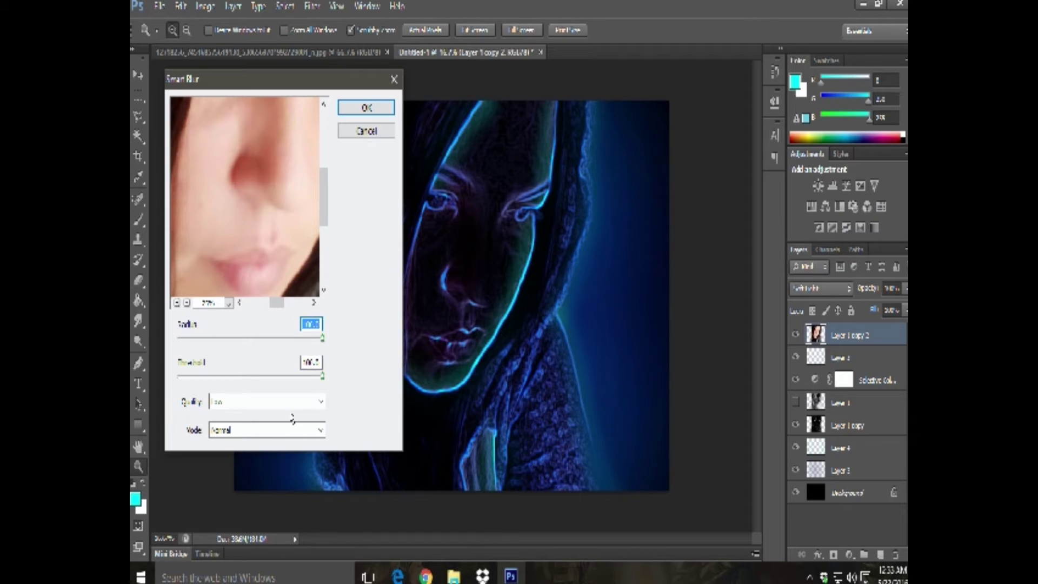
{"action": "left_click", "coordinate": [318, 403]}
{"action": "left_click", "coordinate": [277, 442]}
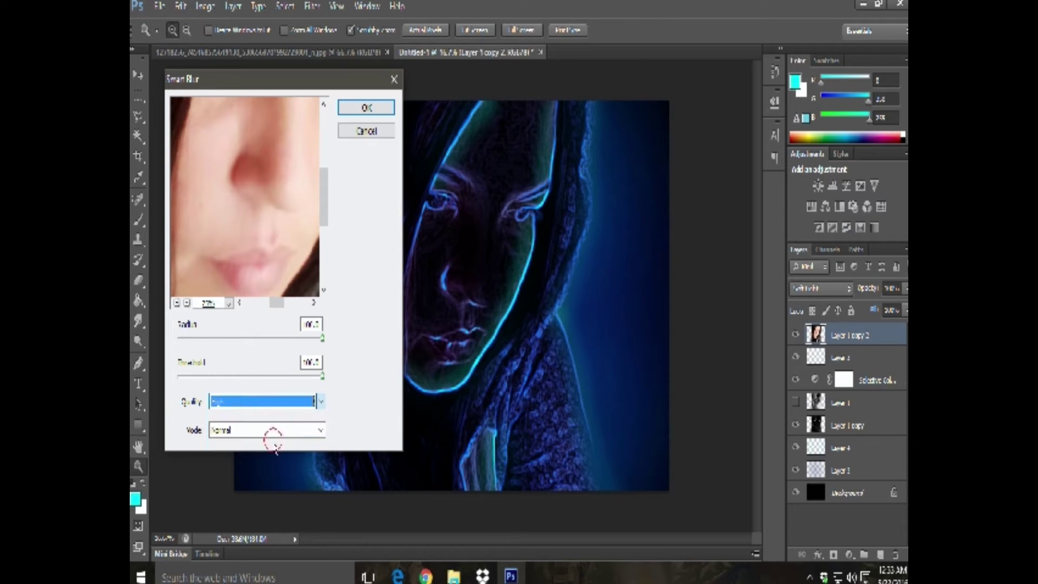
{"action": "left_click", "coordinate": [368, 108]}
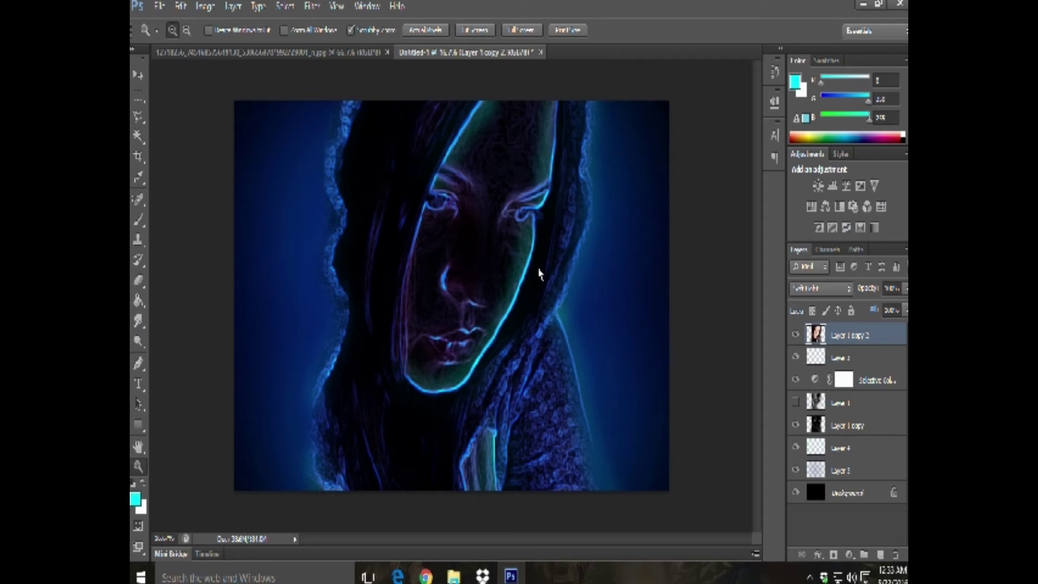
Step: Reapply the last Smart Blur, then preview a small-radius Gaussian Blur and close the dialog
{"action": "left_click", "coordinate": [314, 6]}
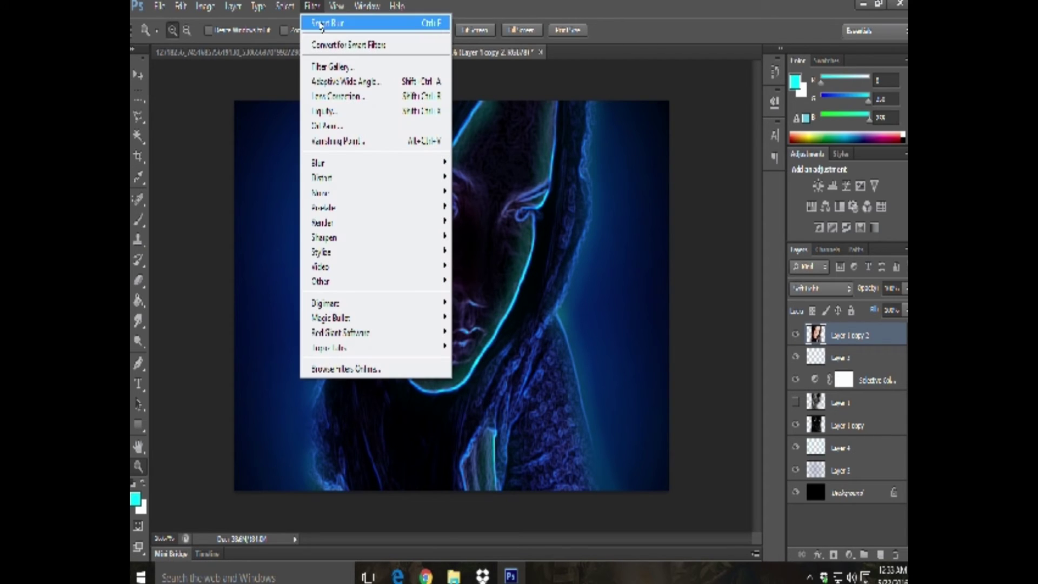
{"action": "left_click", "coordinate": [320, 25]}
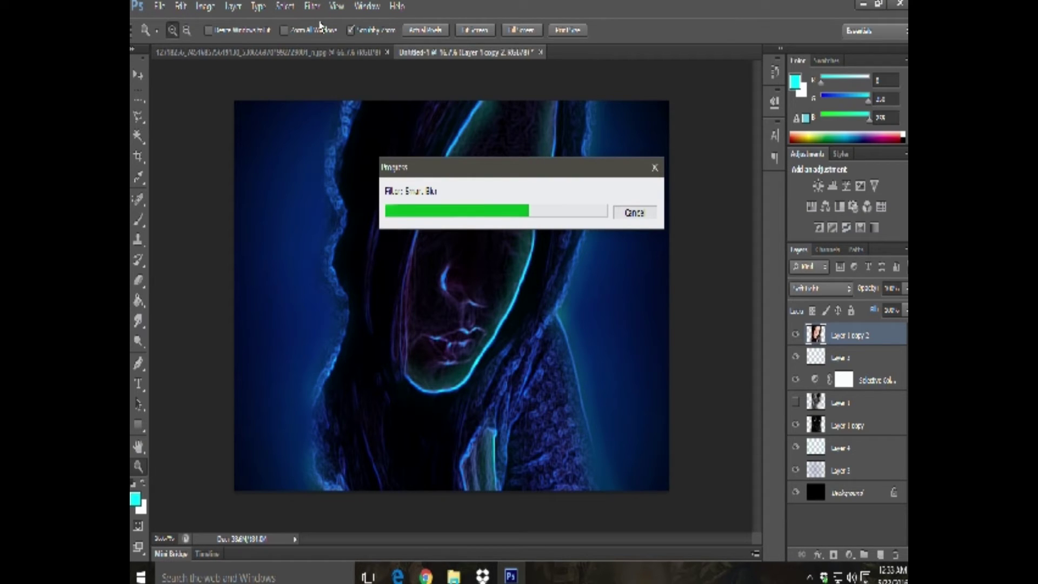
{"action": "left_click", "coordinate": [312, 7]}
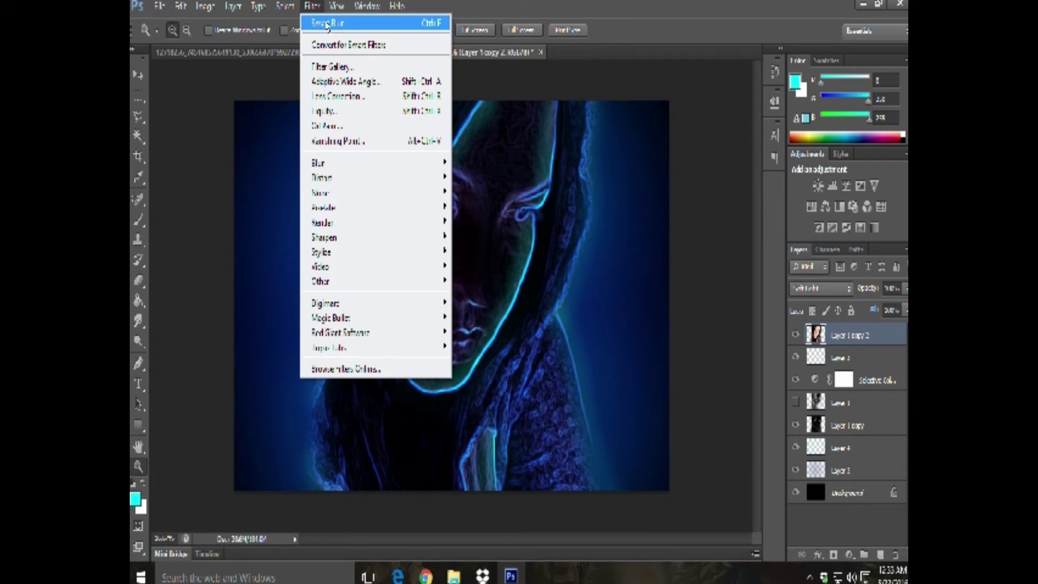
{"action": "mouse_move", "coordinate": [375, 163]}
{"action": "left_click", "coordinate": [482, 273]}
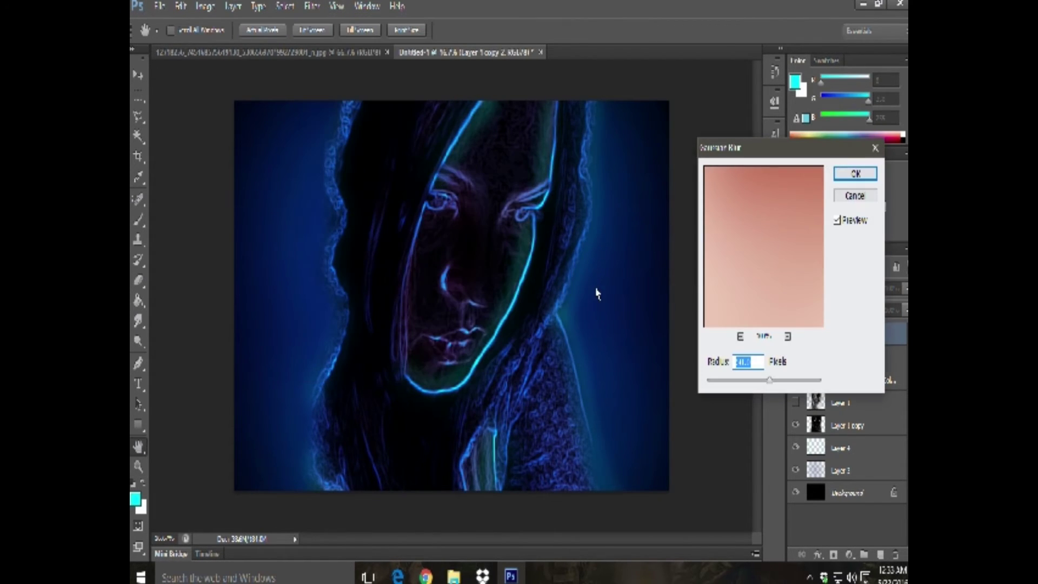
{"action": "mouse_move", "coordinate": [768, 380]}
{"action": "left_mouse_down"}
{"action": "mouse_move", "coordinate": [688, 389]}
{"action": "mouse_move", "coordinate": [823, 381]}
{"action": "left_mouse_up"}
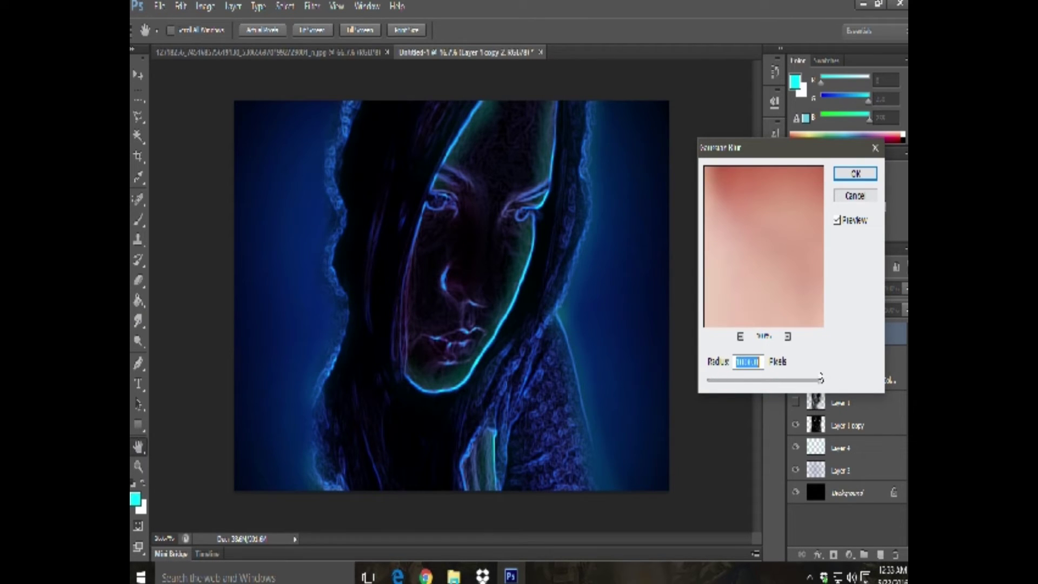
{"action": "left_click_drag", "start_coordinate": [826, 384], "coordinate": [711, 383]}
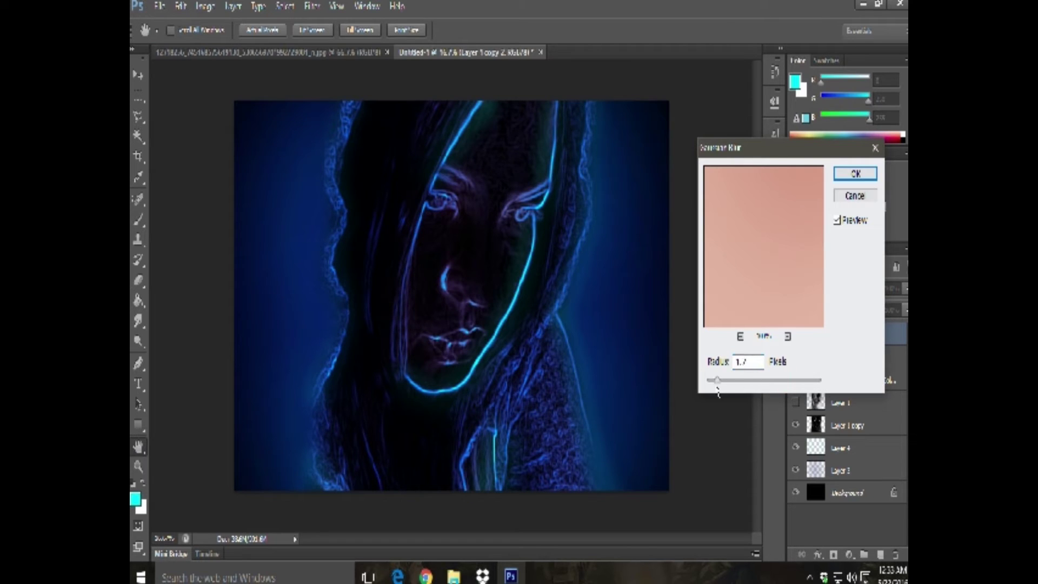
{"action": "left_click", "coordinate": [866, 197]}
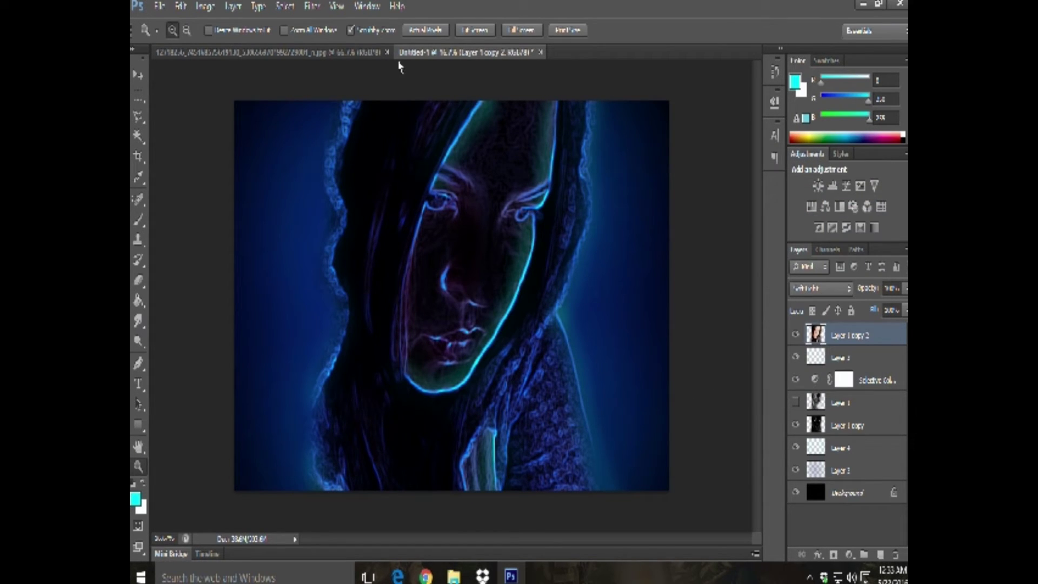
Step: Compare Layer 1's glow on and off, then hide Layer 1 copy 2
{"action": "left_click", "coordinate": [795, 425]}
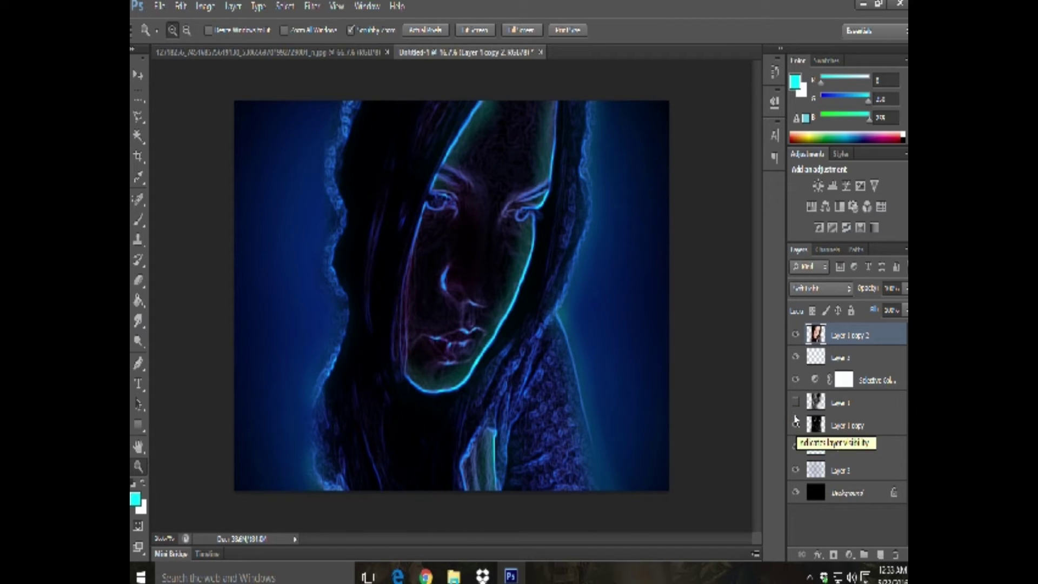
{"action": "left_click", "coordinate": [795, 402]}
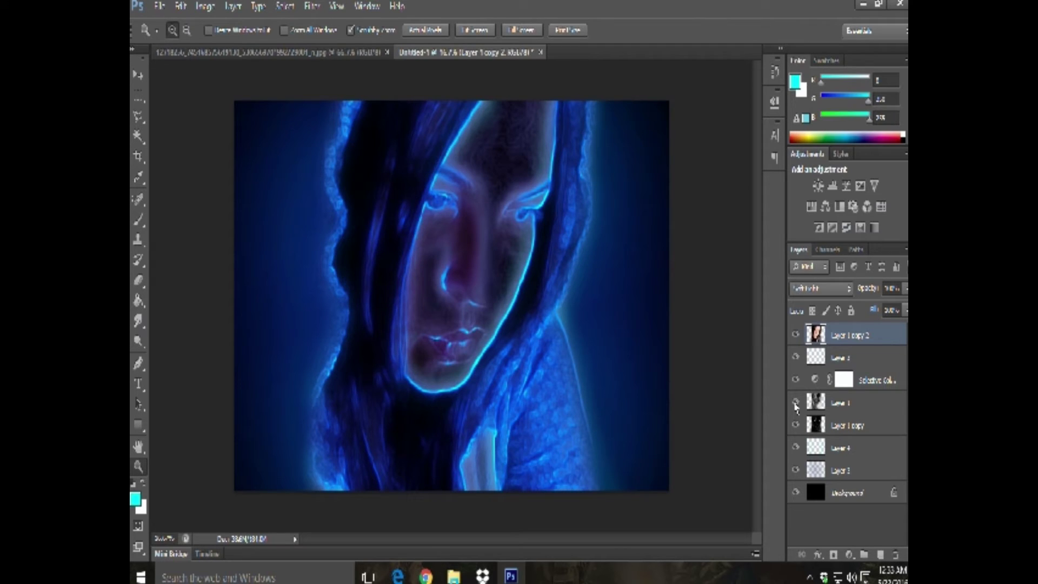
{"action": "left_click", "coordinate": [795, 404]}
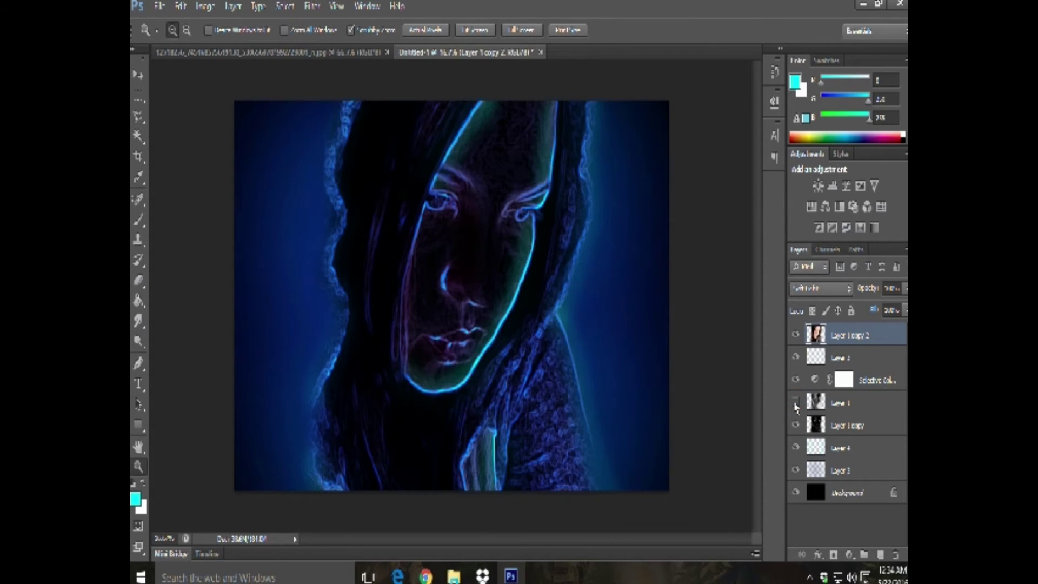
{"action": "left_click", "coordinate": [796, 403]}
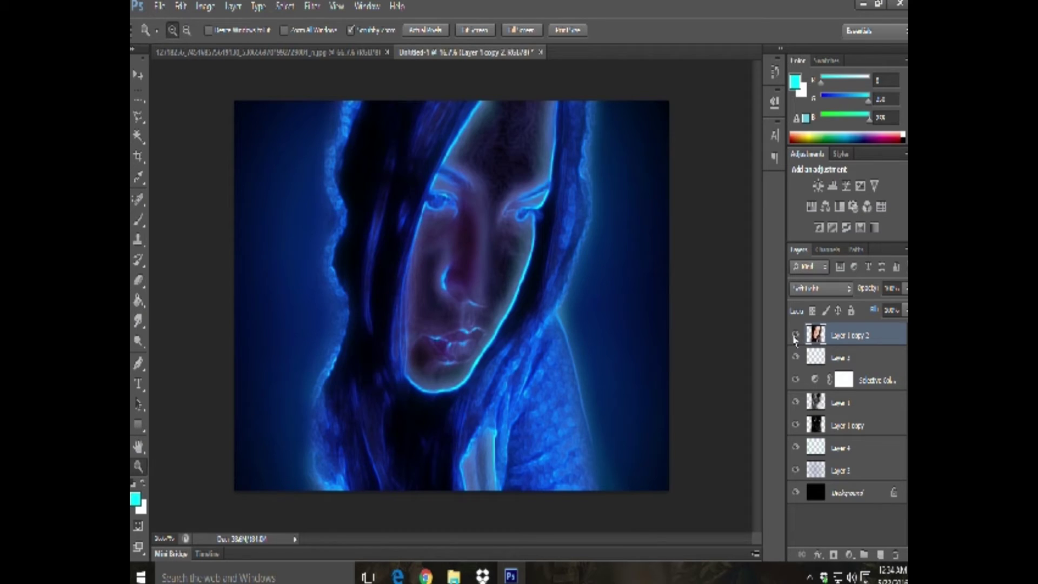
{"action": "left_click", "coordinate": [795, 335]}
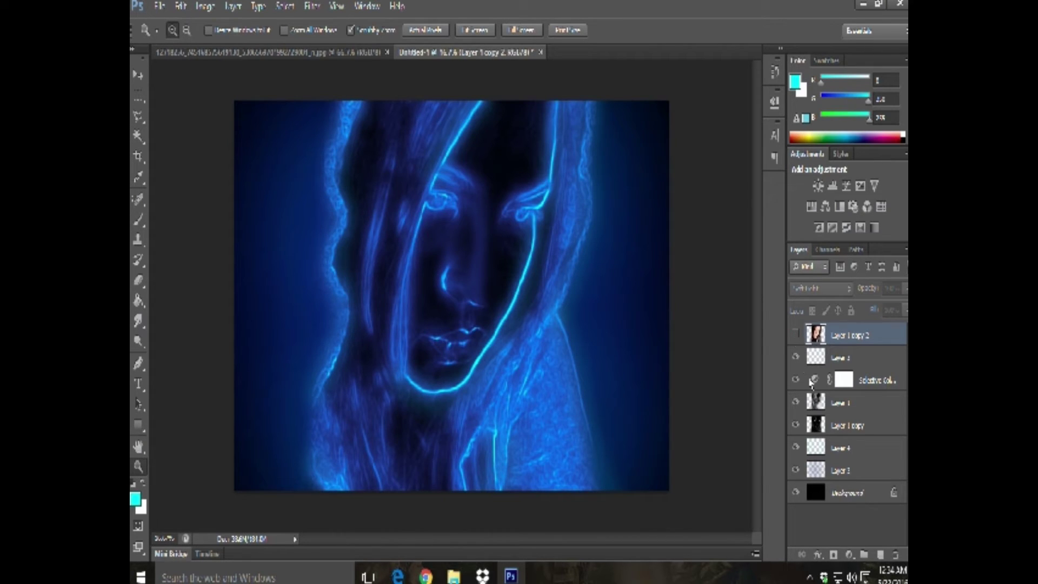
Step: Lower Layer 1's Fill to fade its soft blue glow
{"action": "left_click", "coordinate": [881, 407]}
{"action": "left_click_drag", "start_coordinate": [906, 310], "coordinate": [831, 312]}
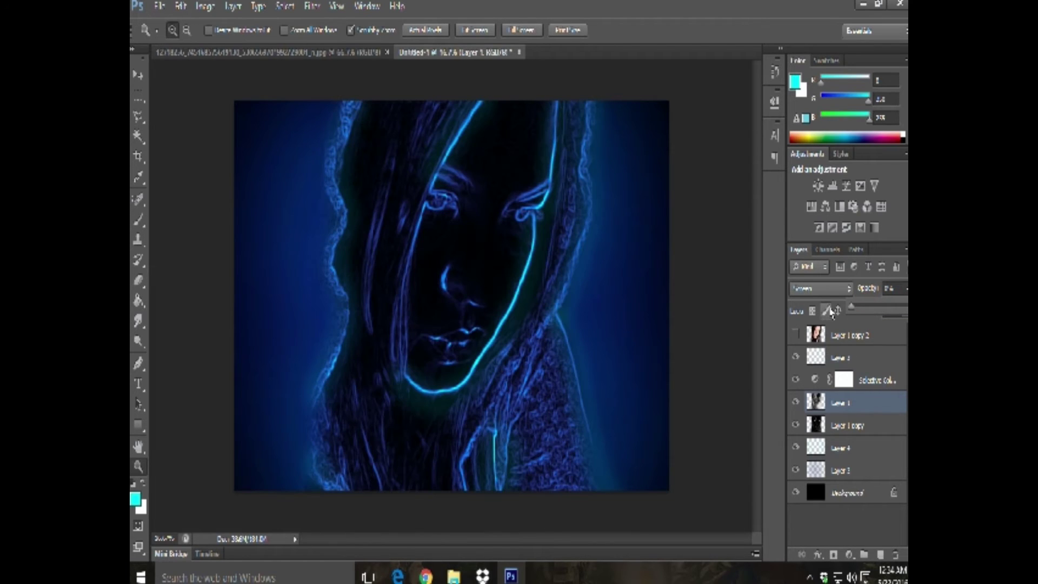
{"action": "left_click_drag", "start_coordinate": [852, 310], "coordinate": [856, 309]}
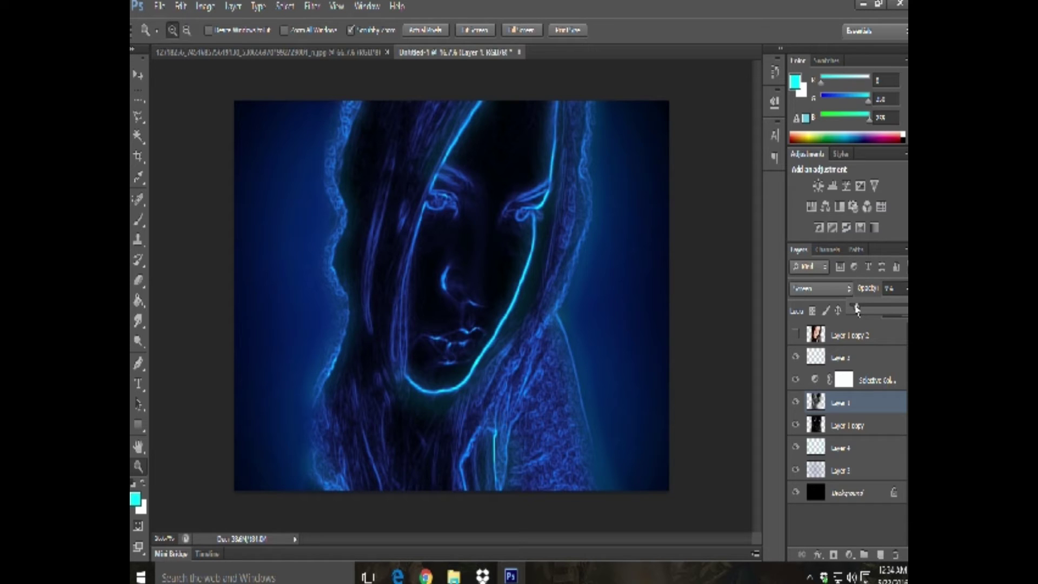
Step: Show Layer 1 copy 2 again and set its opacity to 54%
{"action": "left_click", "coordinate": [796, 335]}
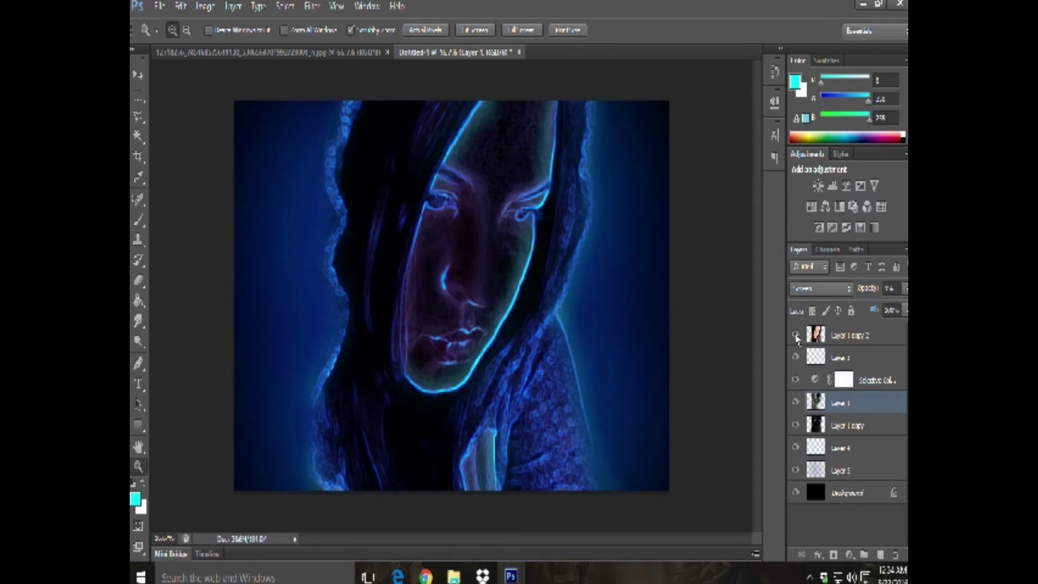
{"action": "left_click", "coordinate": [893, 334]}
{"action": "left_click", "coordinate": [907, 288]}
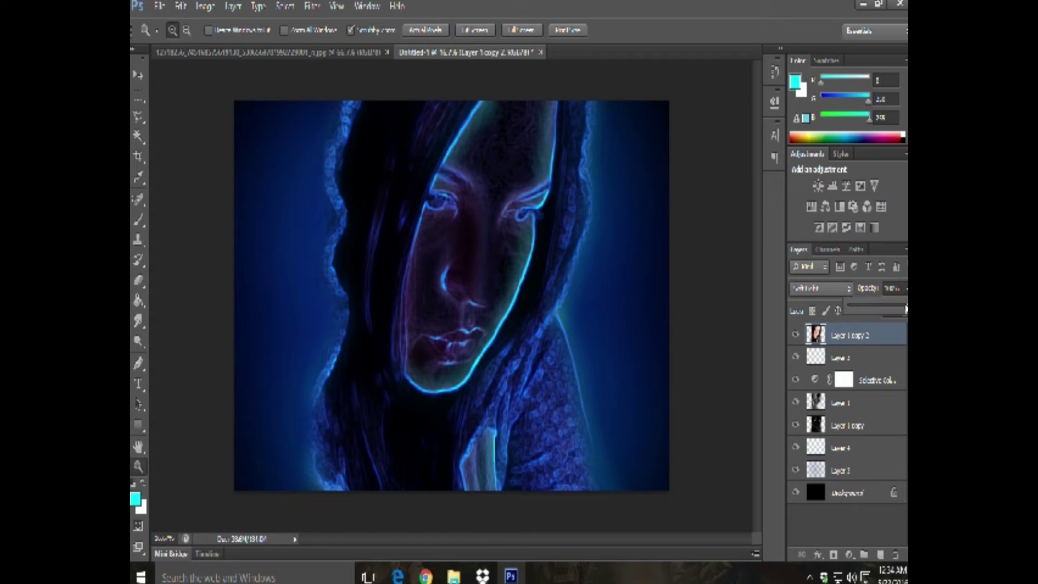
{"action": "mouse_move", "coordinate": [904, 306]}
{"action": "left_mouse_down"}
{"action": "mouse_move", "coordinate": [861, 318]}
{"action": "mouse_move", "coordinate": [878, 320]}
{"action": "left_mouse_up"}
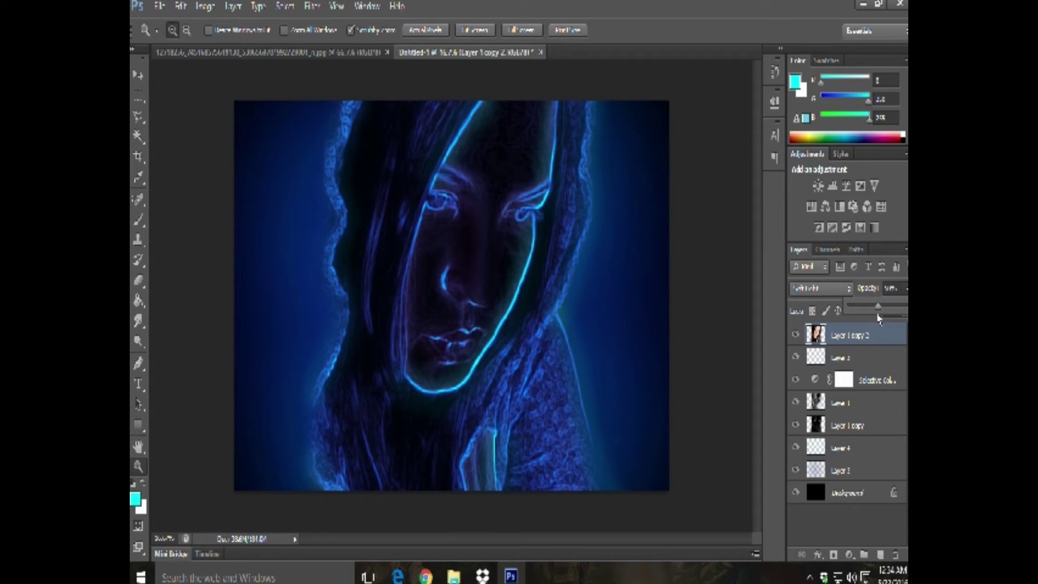
Step: Lower Layer 1's opacity to about 8%, then make Layer 1 copy 2 active again
{"action": "left_click", "coordinate": [870, 408]}
{"action": "left_click_drag", "start_coordinate": [903, 295], "coordinate": [866, 312]}
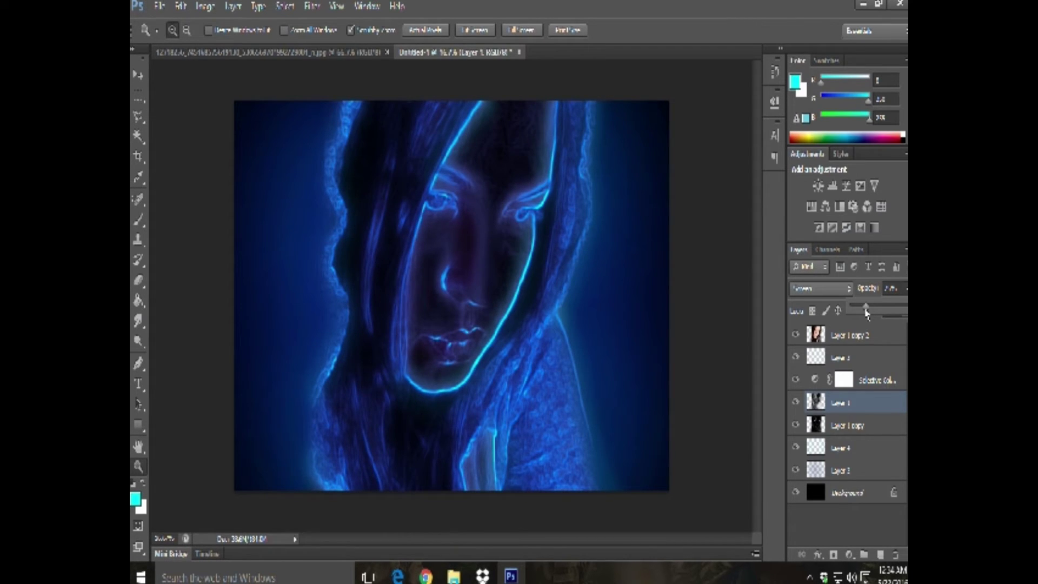
{"action": "left_click_drag", "start_coordinate": [866, 313], "coordinate": [859, 315]}
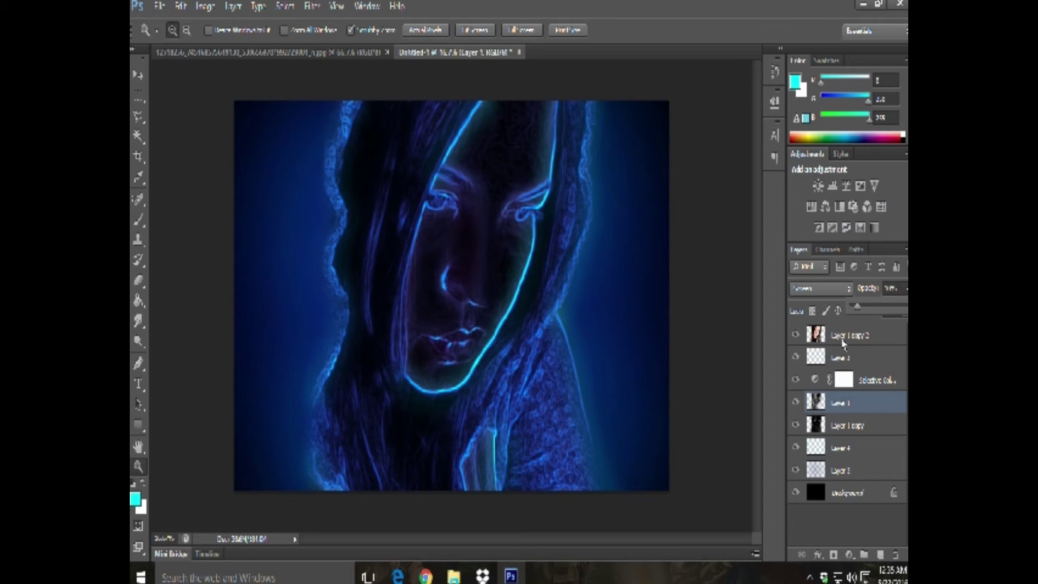
{"action": "left_click", "coordinate": [795, 336]}
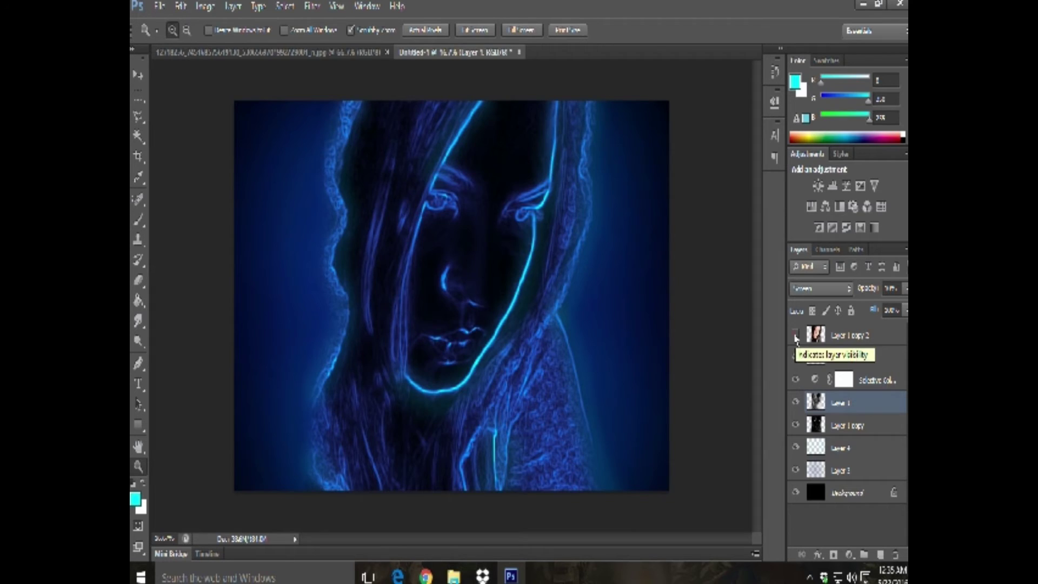
{"action": "left_click", "coordinate": [795, 336]}
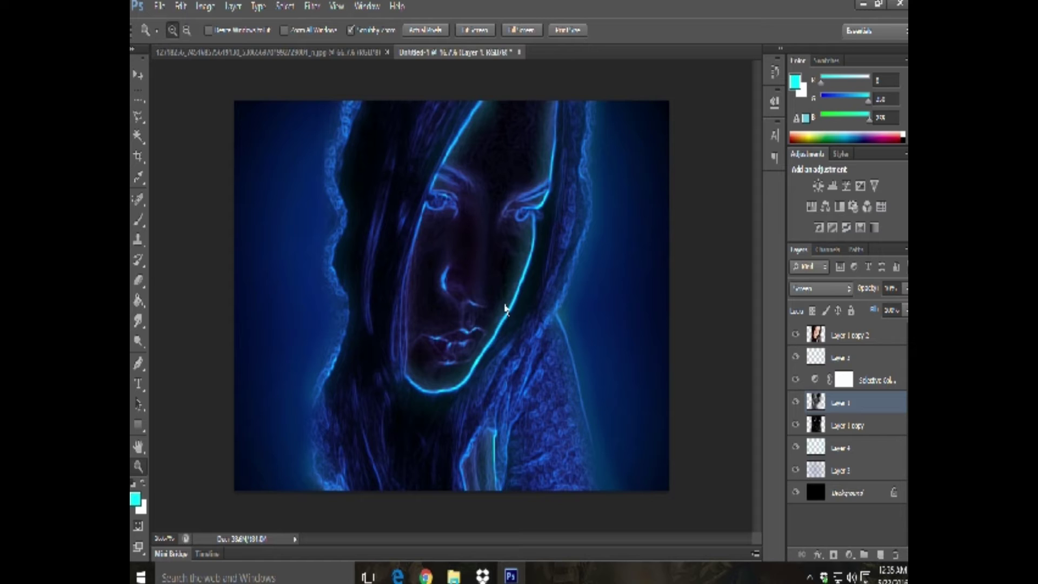
{"action": "left_click", "coordinate": [795, 402]}
{"action": "left_click", "coordinate": [795, 404]}
{"action": "left_click_drag", "start_coordinate": [904, 293], "coordinate": [855, 309]}
{"action": "left_click_drag", "start_coordinate": [856, 309], "coordinate": [853, 309]}
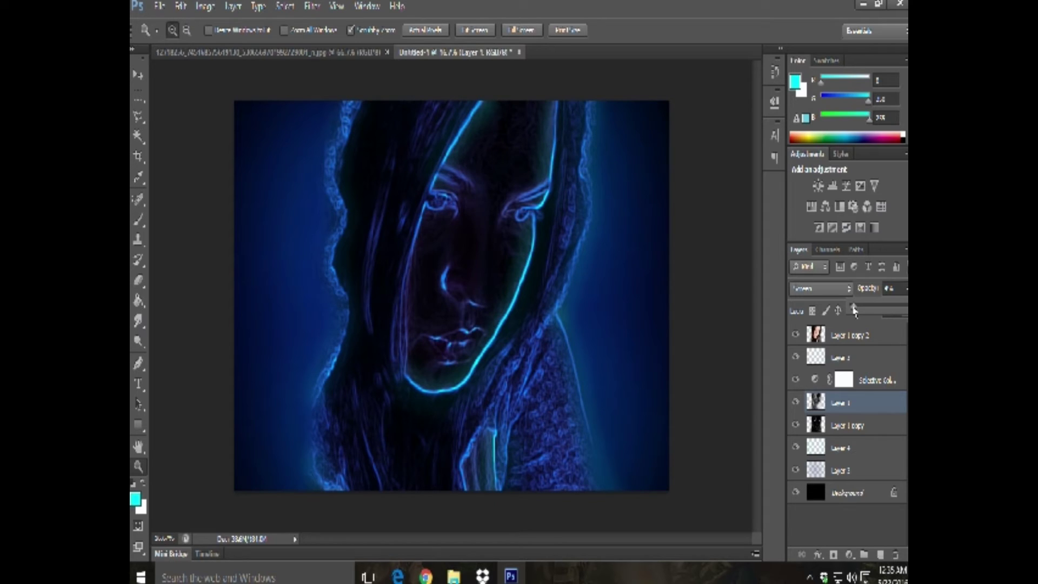
{"action": "left_click_drag", "start_coordinate": [854, 310], "coordinate": [856, 309]}
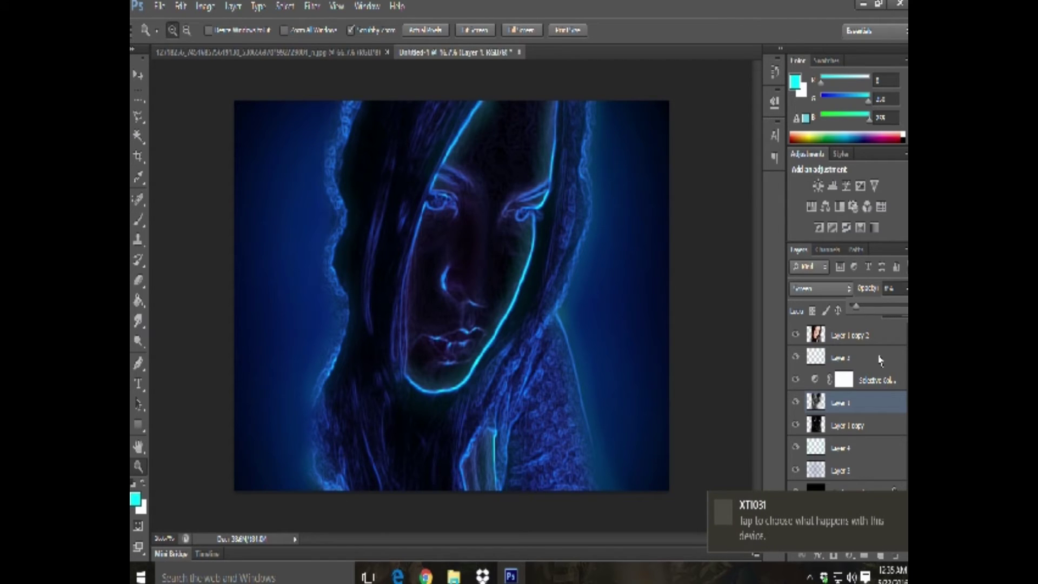
{"action": "left_click", "coordinate": [894, 340]}
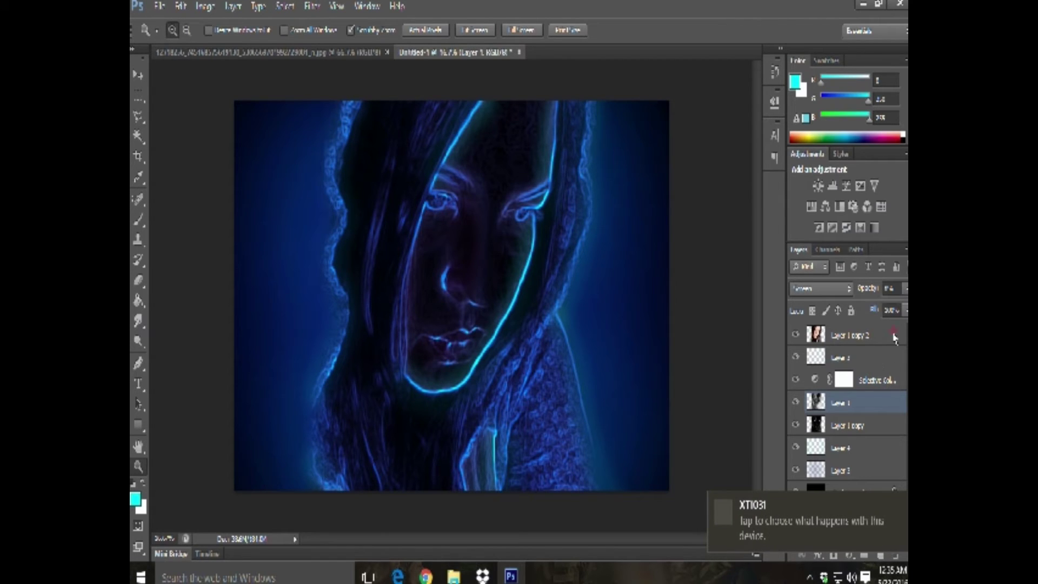
{"action": "left_click", "coordinate": [904, 505]}
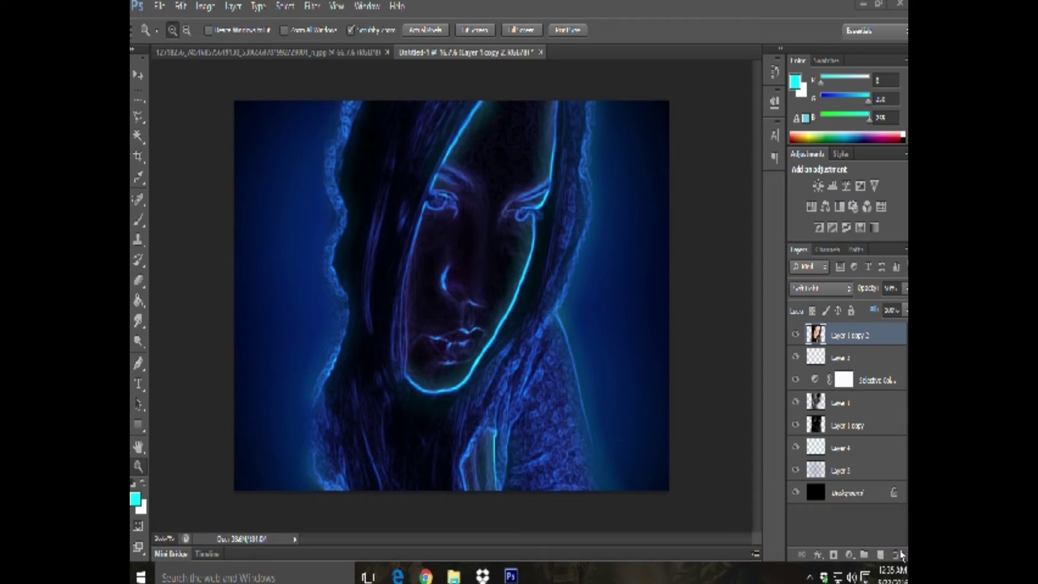
Step: Add a Vibrance 1 adjustment layer with Vibrance +100 and Saturation +100, then collapse its panel
{"action": "left_click", "coordinate": [849, 555]}
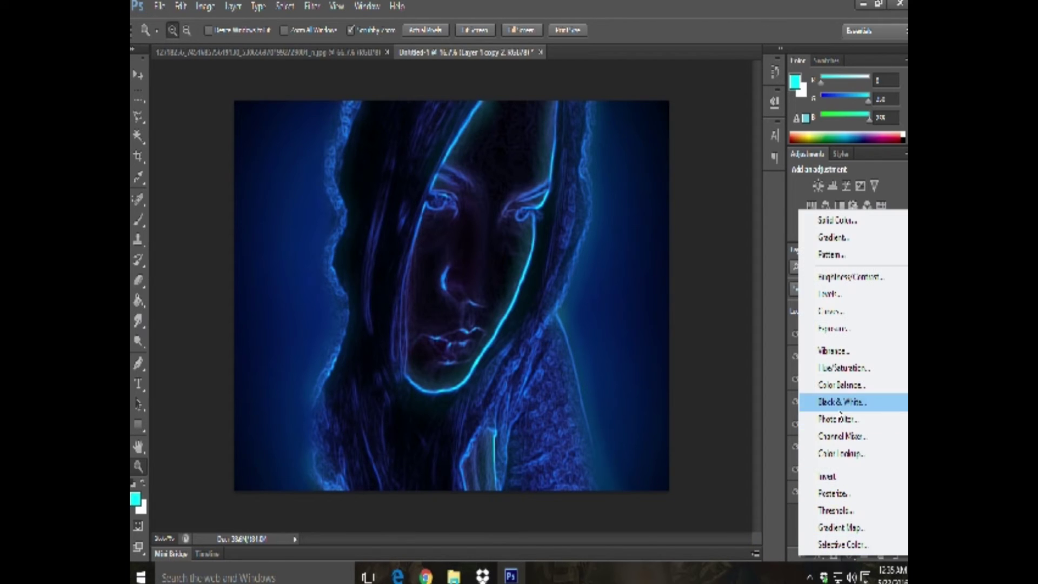
{"action": "left_click", "coordinate": [842, 356]}
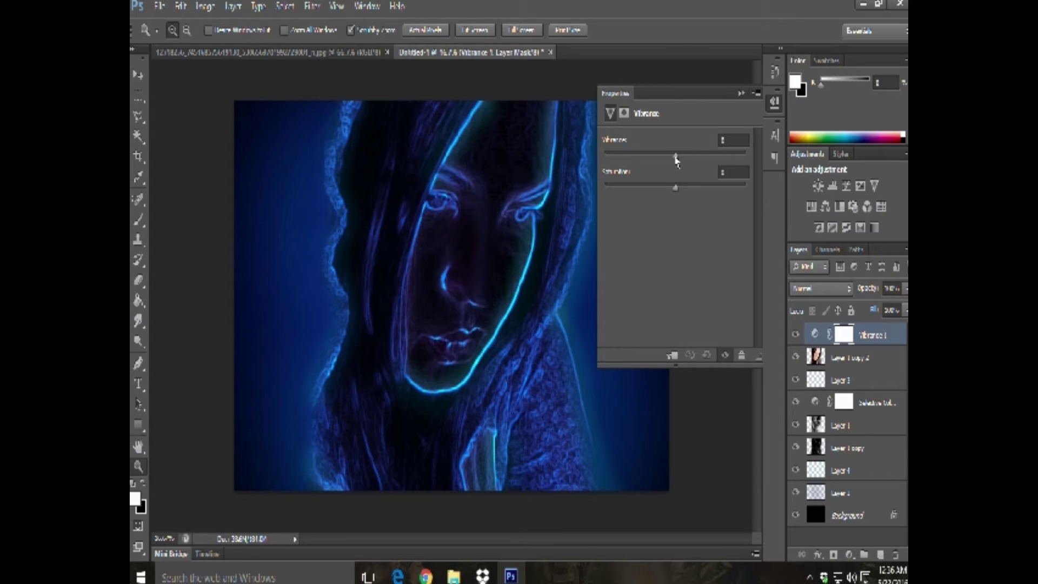
{"action": "left_click_drag", "start_coordinate": [675, 157], "coordinate": [774, 157]}
{"action": "key", "text": "ctrl+z"}
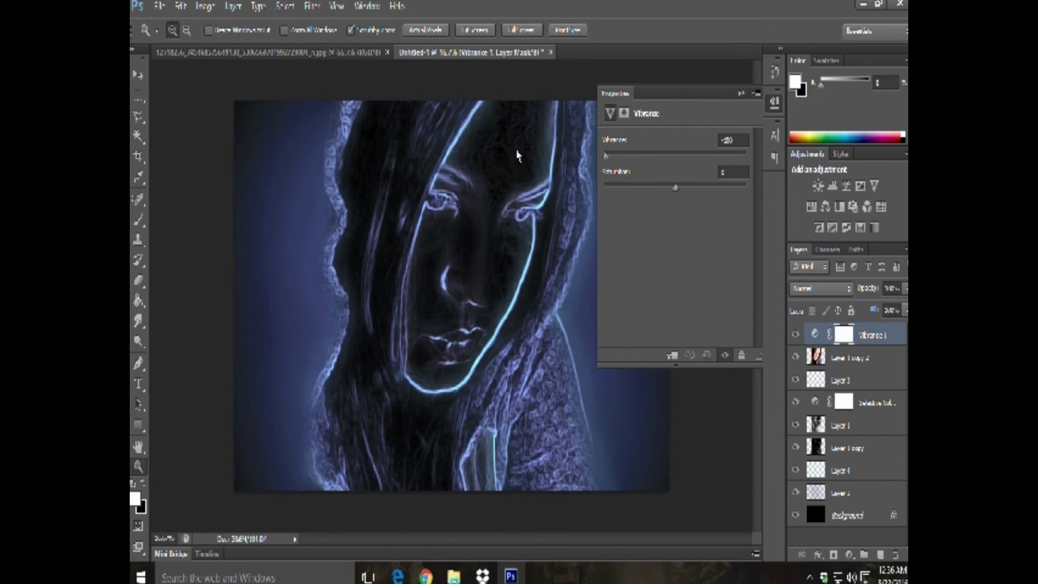
{"action": "key", "text": "ctrl+z"}
{"action": "left_click_drag", "start_coordinate": [675, 188], "coordinate": [768, 195]}
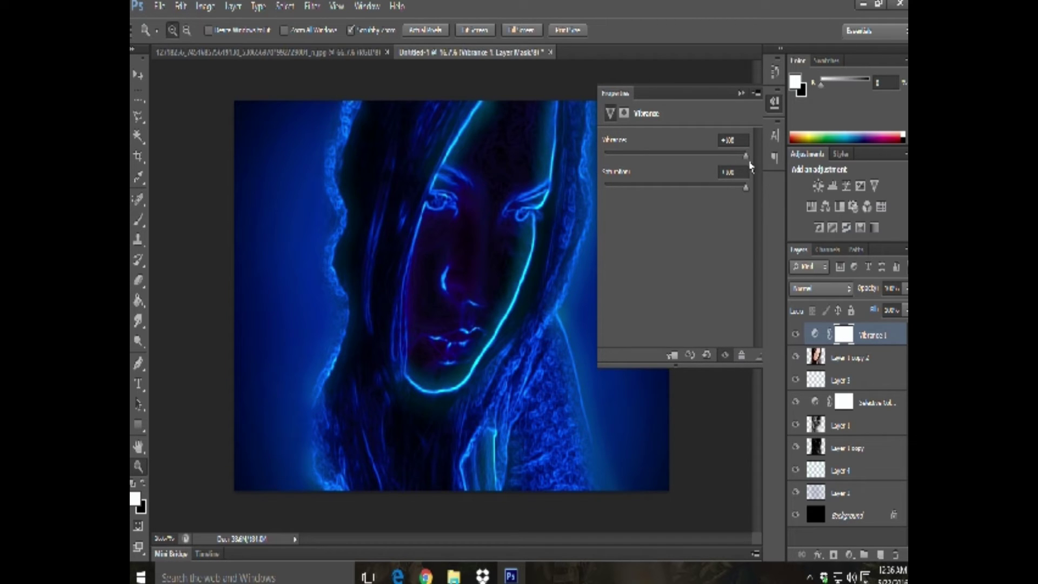
{"action": "left_click_drag", "start_coordinate": [747, 157], "coordinate": [735, 156]}
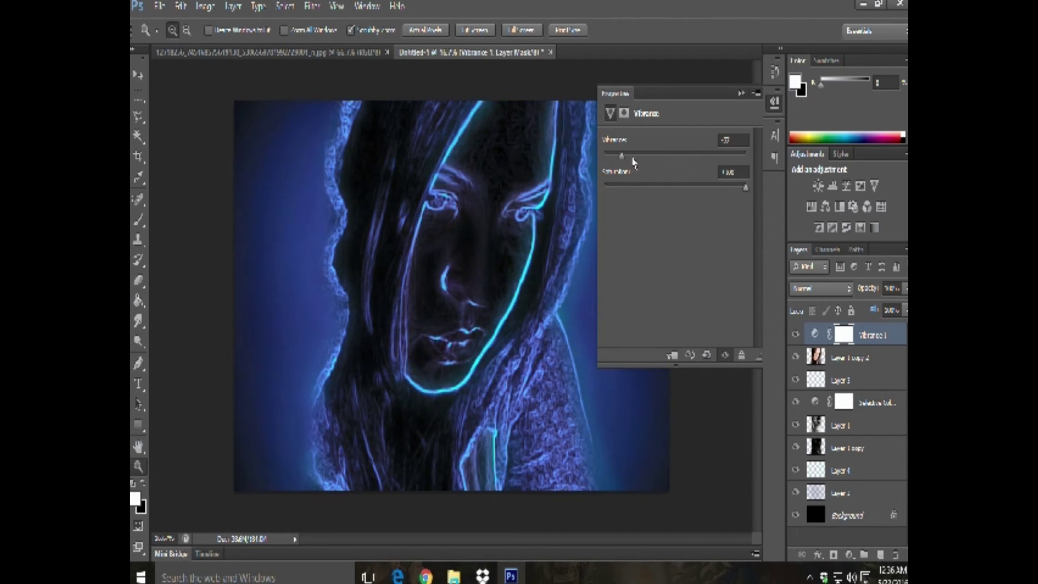
{"action": "left_click", "coordinate": [743, 156]}
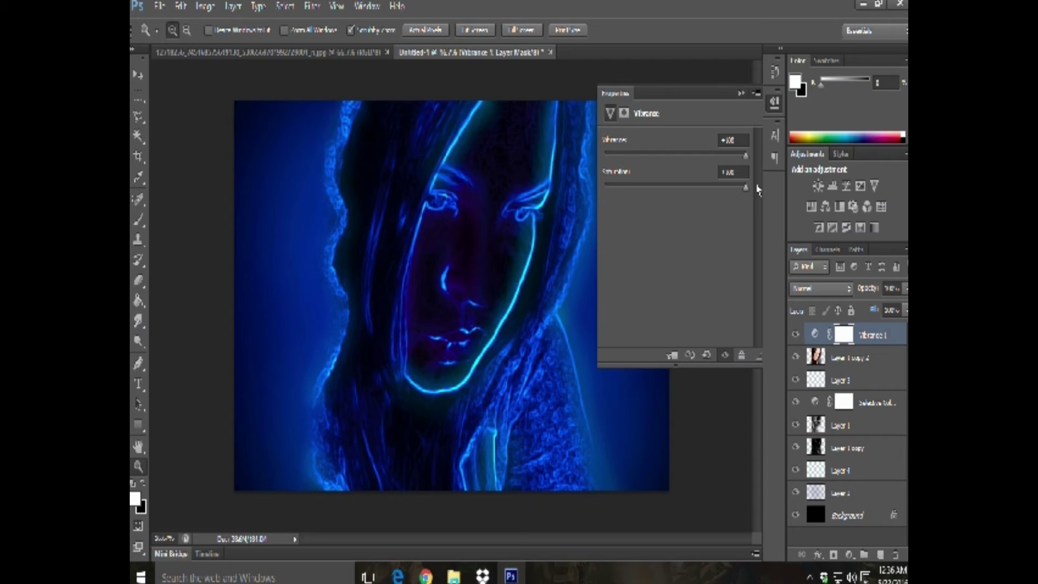
{"action": "left_click", "coordinate": [741, 93]}
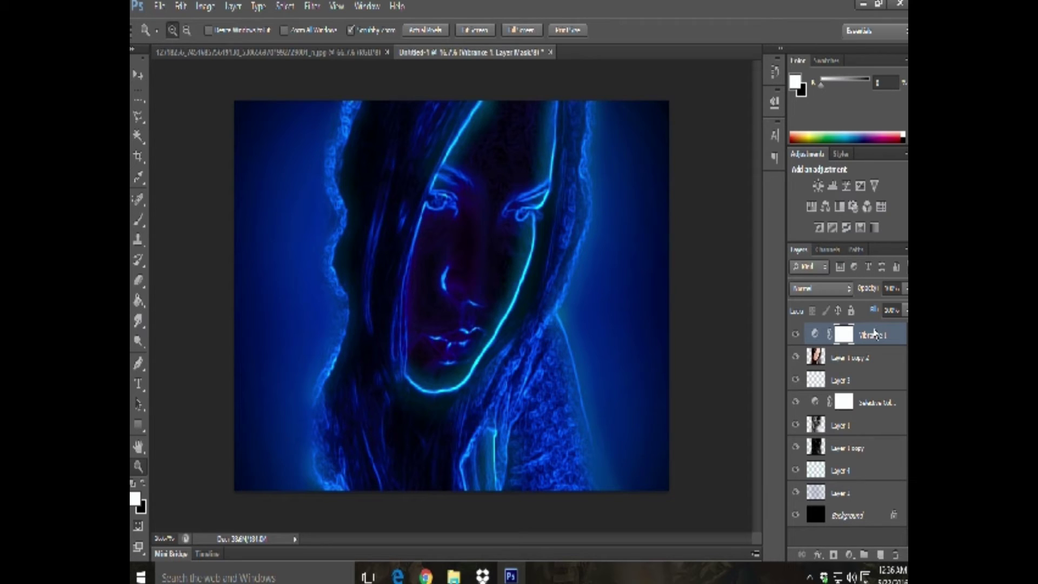
Step: Toggle Layer 1 and Layer 1 copy 2 visibility to compare, leaving the face layer on
{"action": "left_click", "coordinate": [794, 358]}
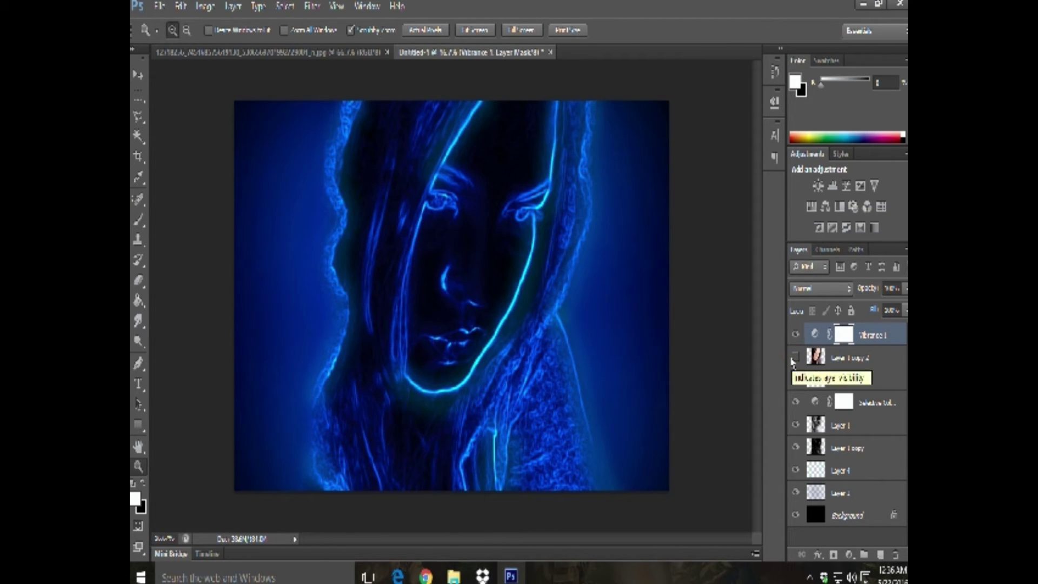
{"action": "left_click", "coordinate": [795, 425]}
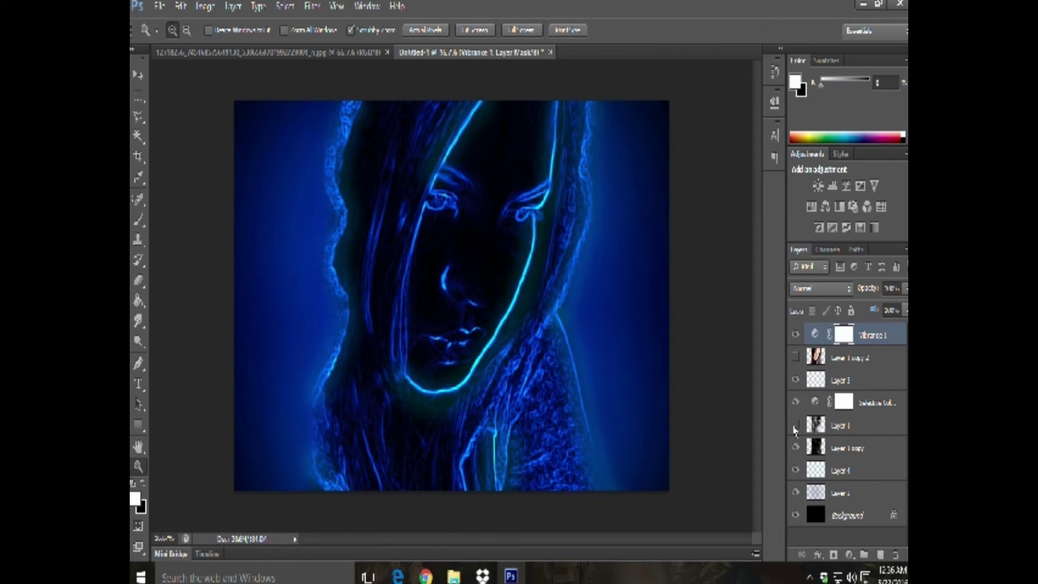
{"action": "left_click", "coordinate": [795, 425]}
{"action": "left_click", "coordinate": [794, 427]}
{"action": "left_click", "coordinate": [794, 426]}
{"action": "left_click", "coordinate": [795, 426]}
{"action": "left_click", "coordinate": [795, 357]}
{"action": "left_click", "coordinate": [795, 358]}
{"action": "left_click", "coordinate": [795, 357]}
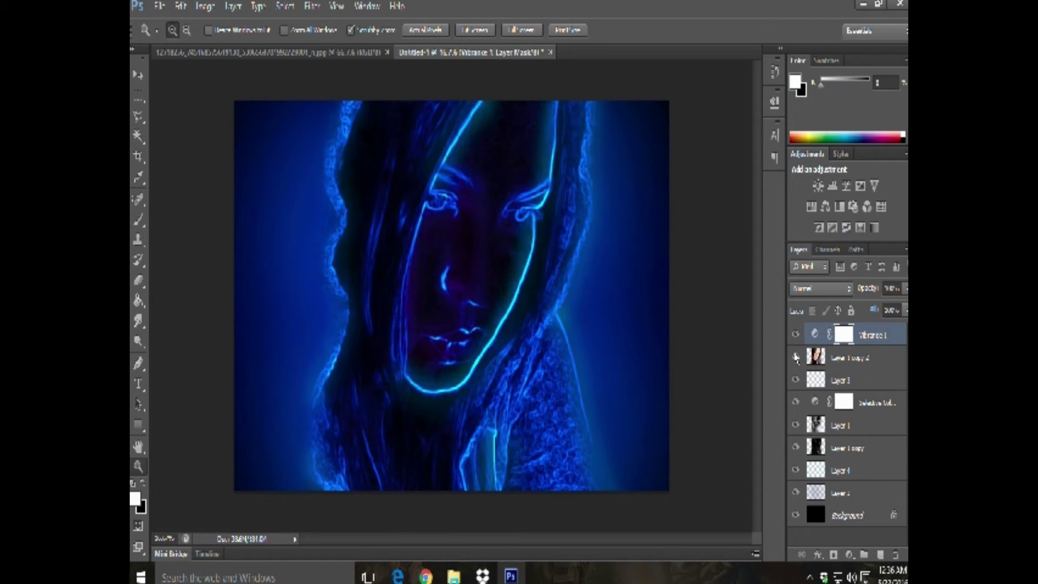
Step: Set Layer 1 copy 2's blend mode to Color Dodge so the face glows red
{"action": "left_click", "coordinate": [881, 357]}
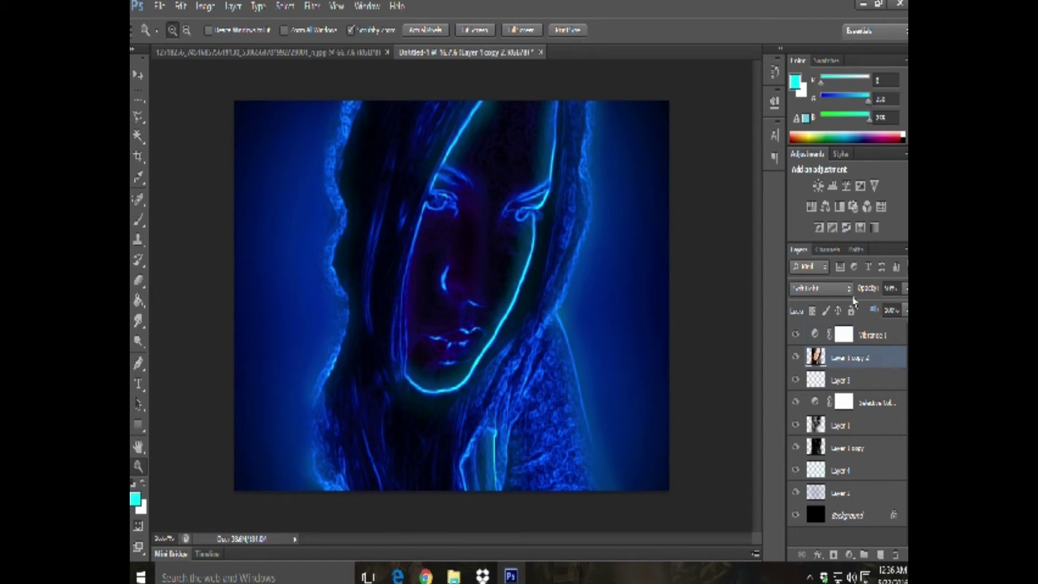
{"action": "left_click", "coordinate": [818, 288]}
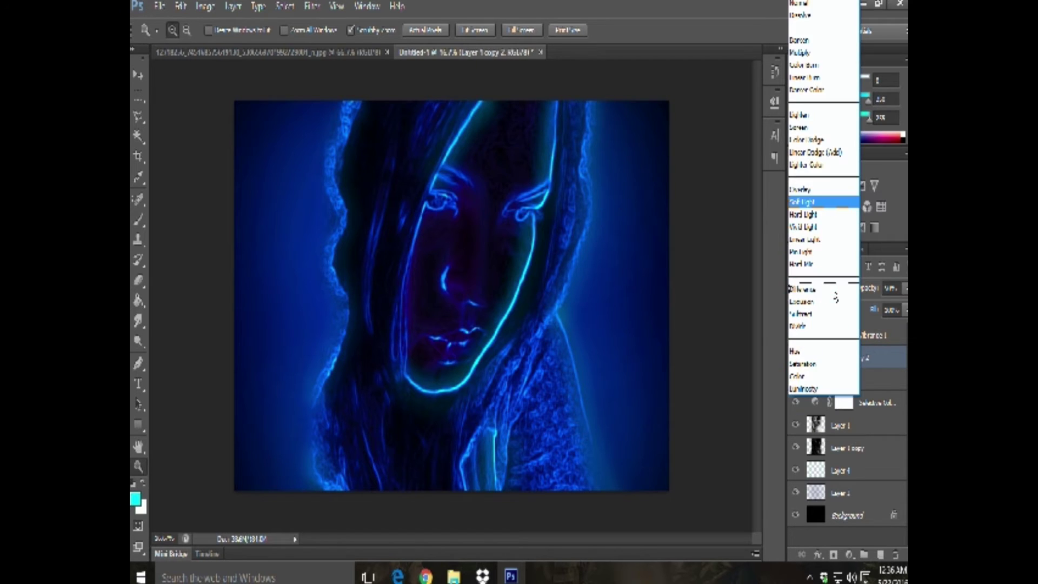
{"action": "left_click", "coordinate": [813, 216]}
{"action": "scroll", "coordinate": [841, 289], "scroll_direction": "up", "scroll_amount": 3}
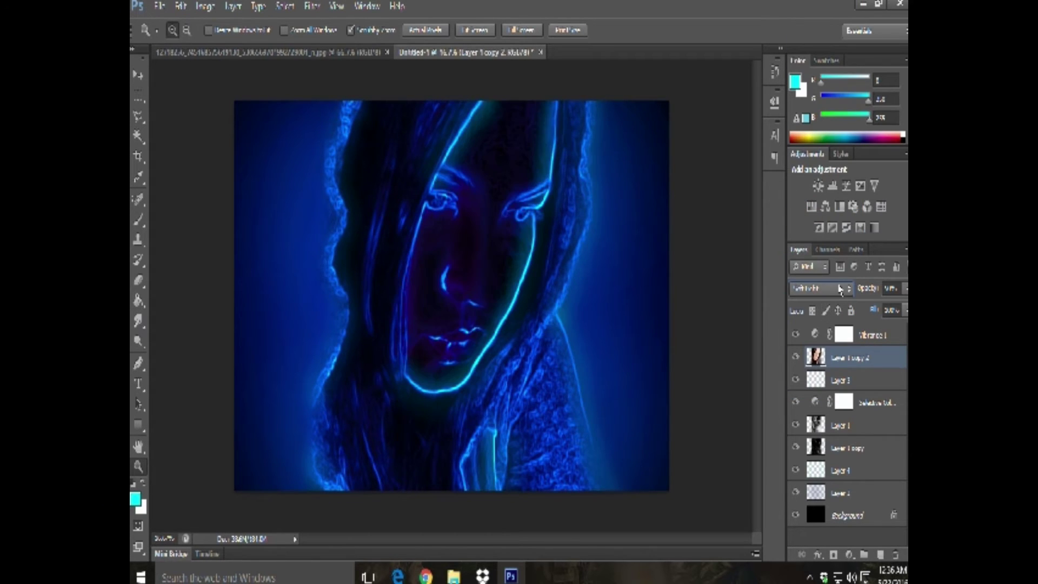
{"action": "scroll", "coordinate": [842, 294], "scroll_direction": "up", "scroll_amount": 1}
{"action": "scroll", "coordinate": [841, 294], "scroll_direction": "up", "scroll_amount": 1}
{"action": "scroll", "coordinate": [837, 294], "scroll_direction": "down", "scroll_amount": 1}
{"action": "scroll", "coordinate": [837, 294], "scroll_direction": "down", "scroll_amount": 1}
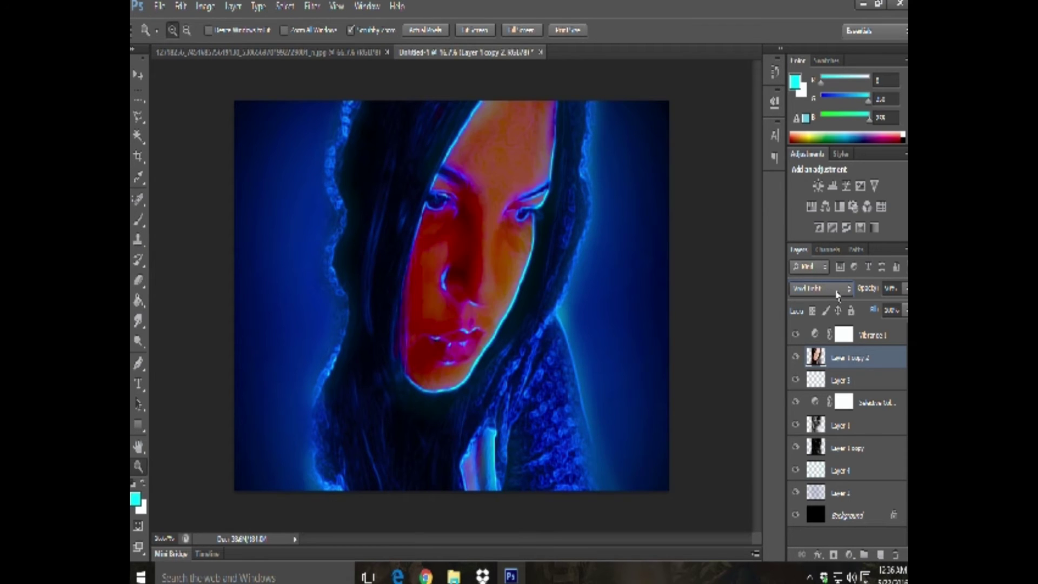
{"action": "scroll", "coordinate": [838, 295], "scroll_direction": "up", "scroll_amount": 1}
{"action": "scroll", "coordinate": [837, 294], "scroll_direction": "up", "scroll_amount": 1}
{"action": "scroll", "coordinate": [837, 294], "scroll_direction": "up", "scroll_amount": 1}
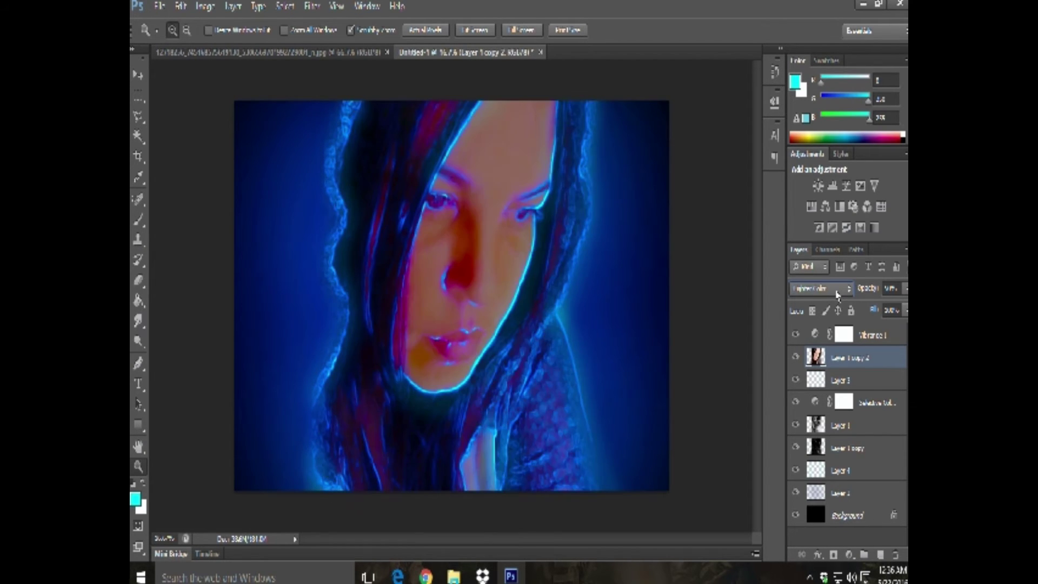
{"action": "scroll", "coordinate": [837, 294], "scroll_direction": "up", "scroll_amount": 1}
{"action": "scroll", "coordinate": [837, 294], "scroll_direction": "up", "scroll_amount": 3}
{"action": "scroll", "coordinate": [837, 295], "scroll_direction": "up", "scroll_amount": 3}
{"action": "scroll", "coordinate": [837, 295], "scroll_direction": "up", "scroll_amount": 4}
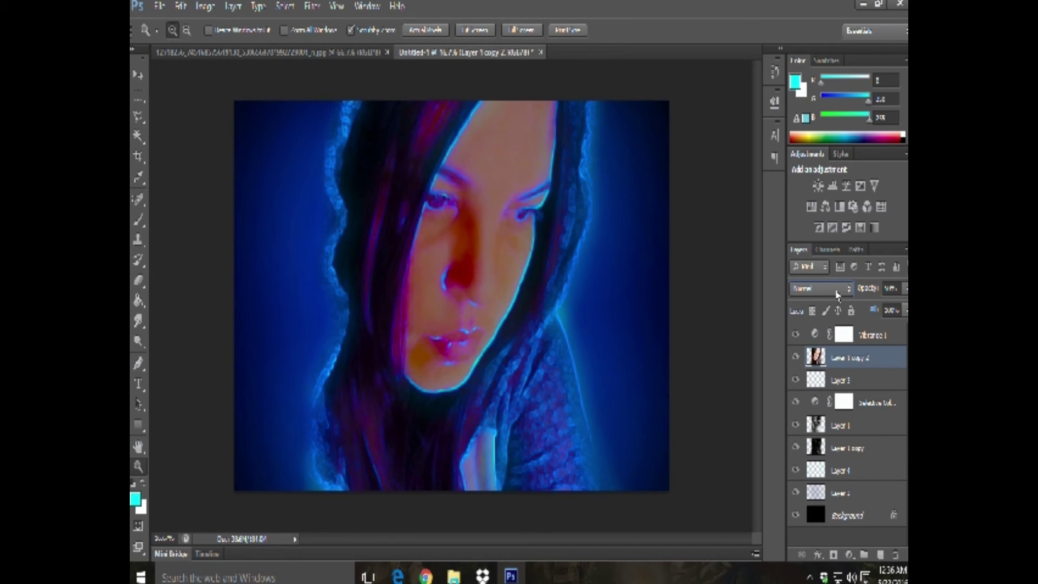
{"action": "scroll", "coordinate": [837, 295], "scroll_direction": "down", "scroll_amount": 1}
{"action": "scroll", "coordinate": [838, 295], "scroll_direction": "down", "scroll_amount": 1}
{"action": "scroll", "coordinate": [837, 294], "scroll_direction": "down", "scroll_amount": 1}
{"action": "scroll", "coordinate": [838, 295], "scroll_direction": "down", "scroll_amount": 1}
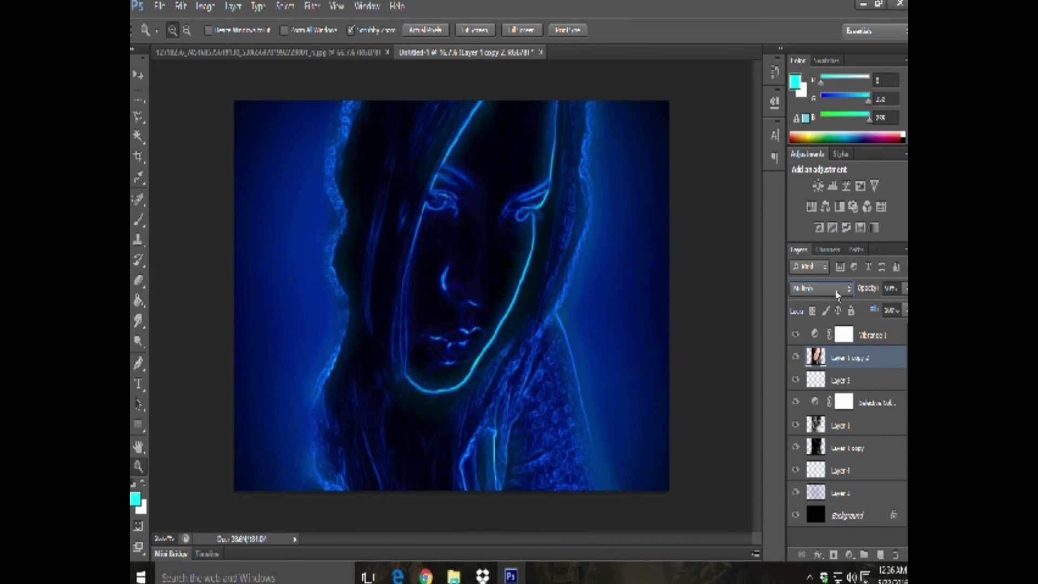
{"action": "scroll", "coordinate": [838, 294], "scroll_direction": "down", "scroll_amount": 1}
{"action": "scroll", "coordinate": [837, 295], "scroll_direction": "down", "scroll_amount": 1}
{"action": "scroll", "coordinate": [837, 295], "scroll_direction": "down", "scroll_amount": 1}
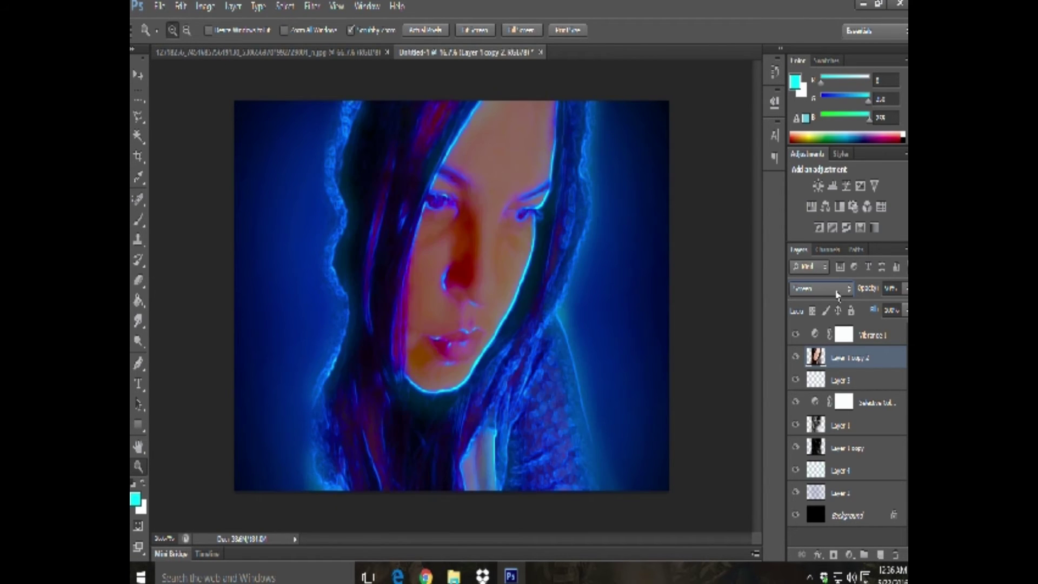
{"action": "scroll", "coordinate": [837, 294], "scroll_direction": "down", "scroll_amount": 1}
{"action": "scroll", "coordinate": [837, 295], "scroll_direction": "down", "scroll_amount": 1}
{"action": "scroll", "coordinate": [837, 295], "scroll_direction": "down", "scroll_amount": 1}
{"action": "scroll", "coordinate": [837, 294], "scroll_direction": "up", "scroll_amount": 1}
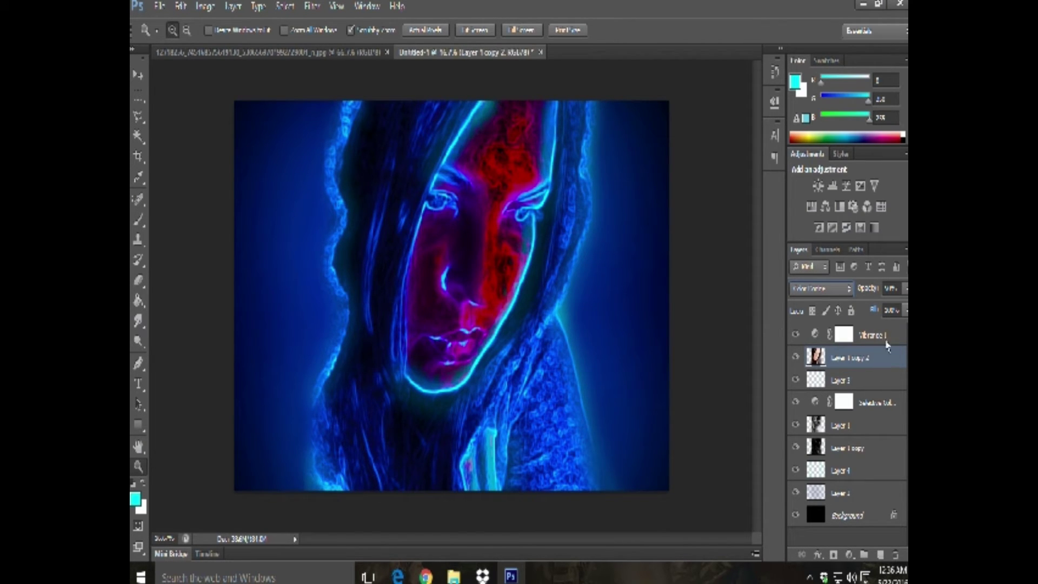
Step: Apply a Gaussian Blur to the face layer, tuning the radius while previewing
{"action": "left_click", "coordinate": [313, 7]}
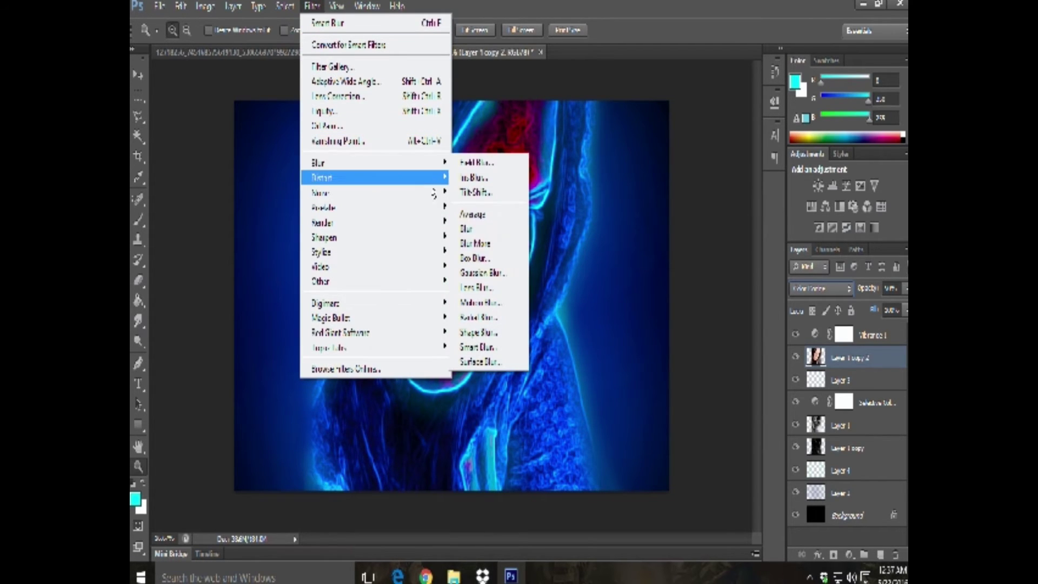
{"action": "left_click", "coordinate": [481, 272]}
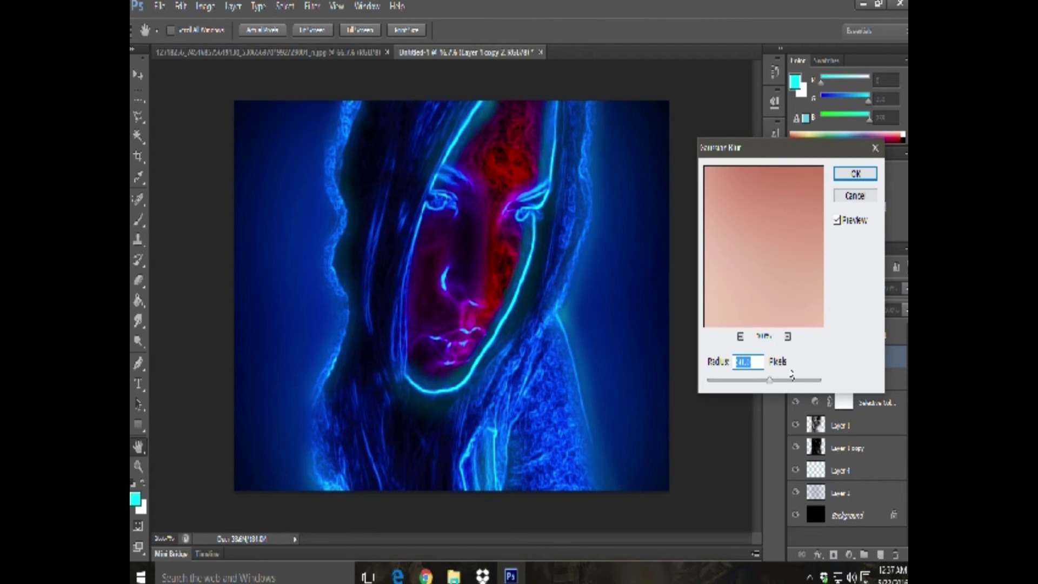
{"action": "mouse_move", "coordinate": [769, 381]}
{"action": "left_mouse_down"}
{"action": "mouse_move", "coordinate": [718, 387]}
{"action": "mouse_move", "coordinate": [817, 384]}
{"action": "left_mouse_up"}
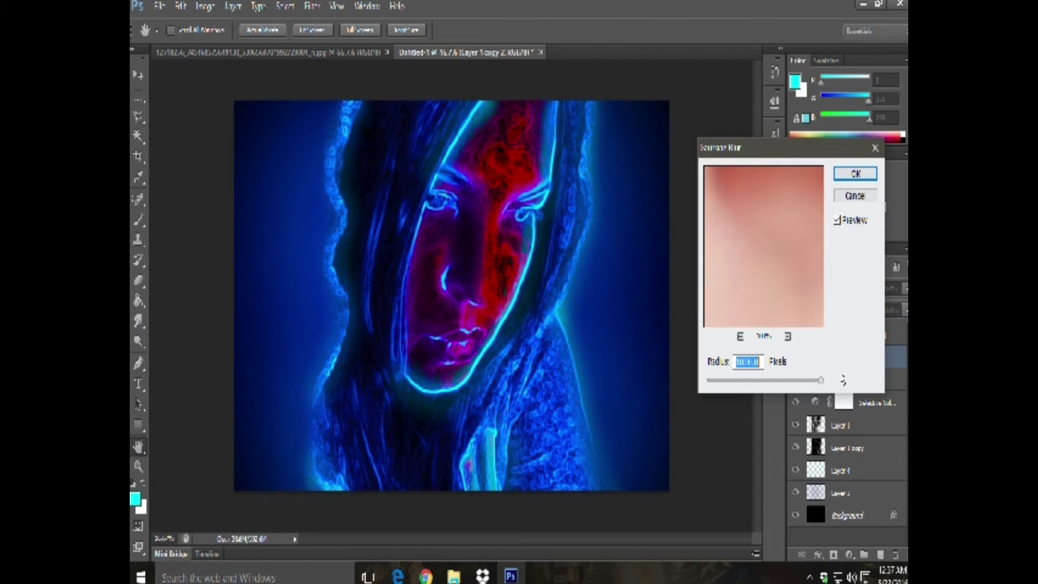
{"action": "left_click_drag", "start_coordinate": [816, 385], "coordinate": [805, 384]}
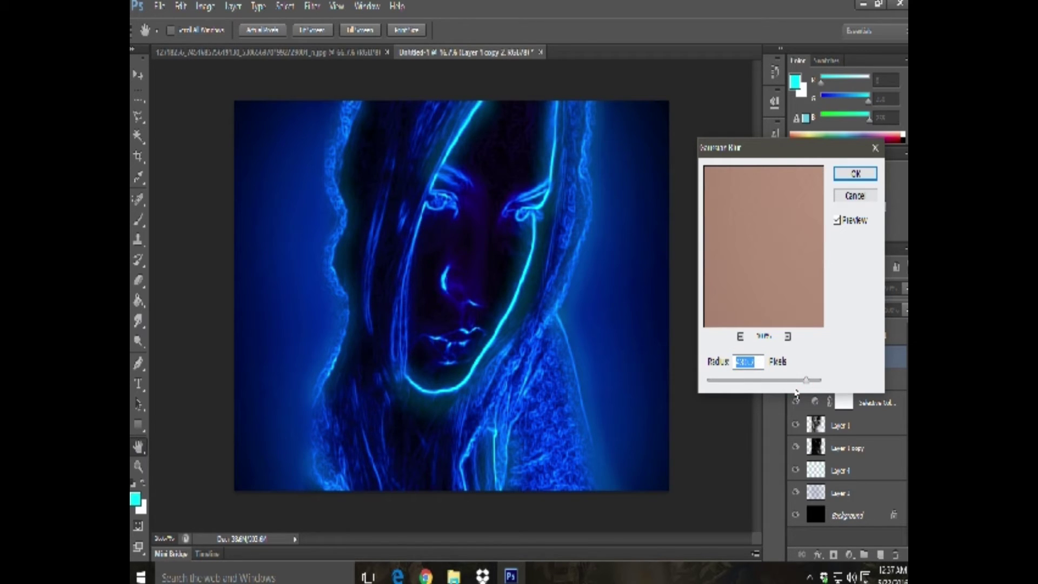
{"action": "left_click_drag", "start_coordinate": [806, 381], "coordinate": [761, 381]}
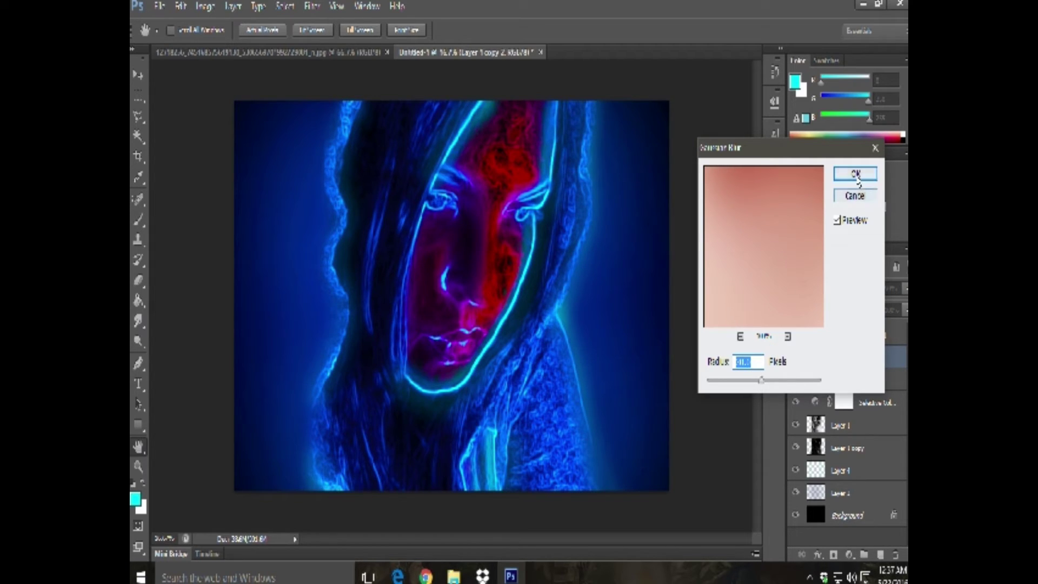
{"action": "mouse_move", "coordinate": [761, 381]}
{"action": "left_mouse_down"}
{"action": "mouse_move", "coordinate": [788, 380]}
{"action": "mouse_move", "coordinate": [720, 382]}
{"action": "mouse_move", "coordinate": [757, 386]}
{"action": "left_mouse_up"}
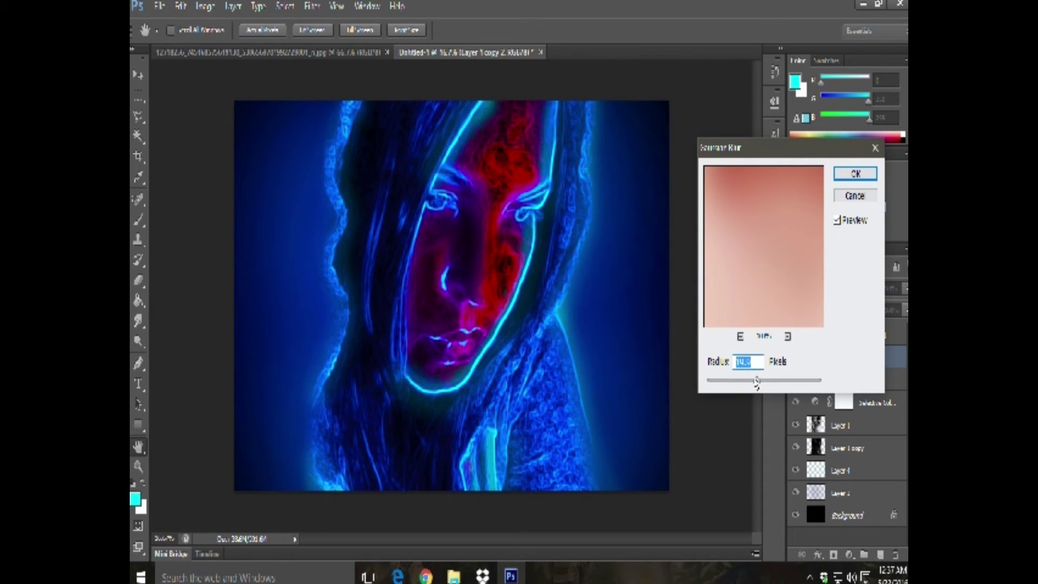
{"action": "left_click", "coordinate": [855, 173]}
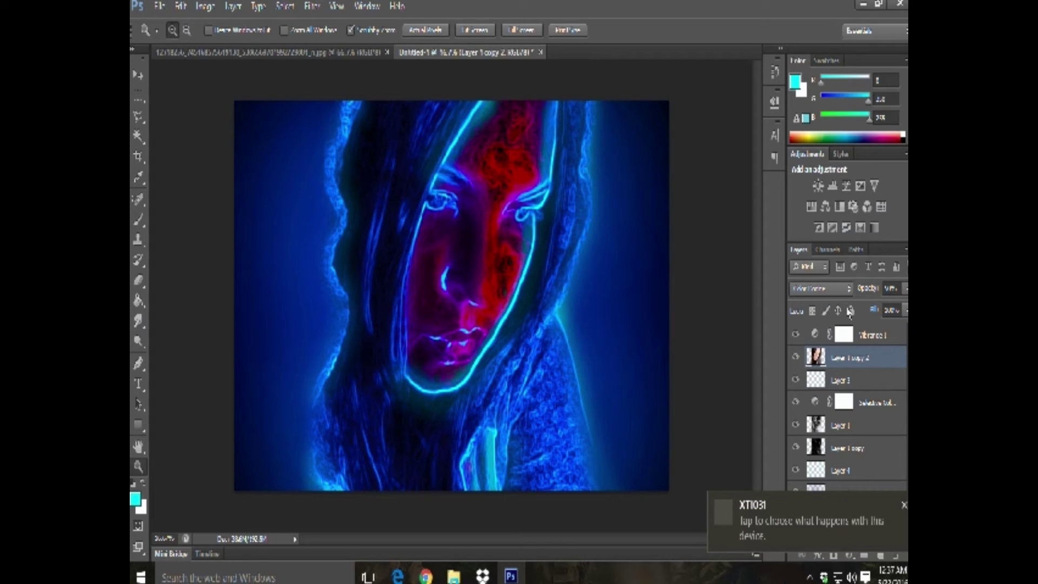
Step: Return the face layer's opacity to 100%, then hide Layer 3 to check its effect
{"action": "left_click", "coordinate": [903, 505]}
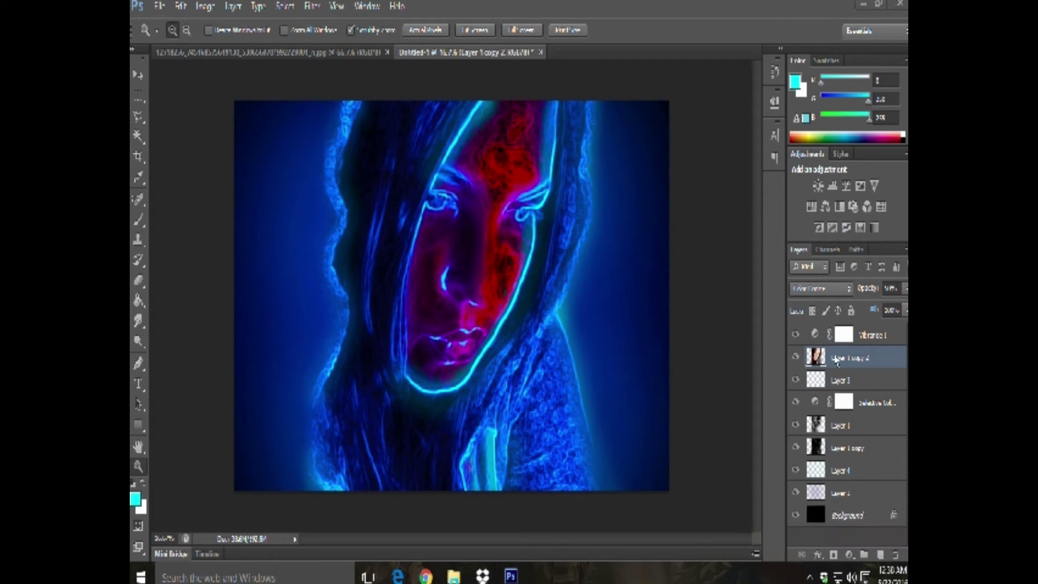
{"action": "left_click", "coordinate": [906, 289]}
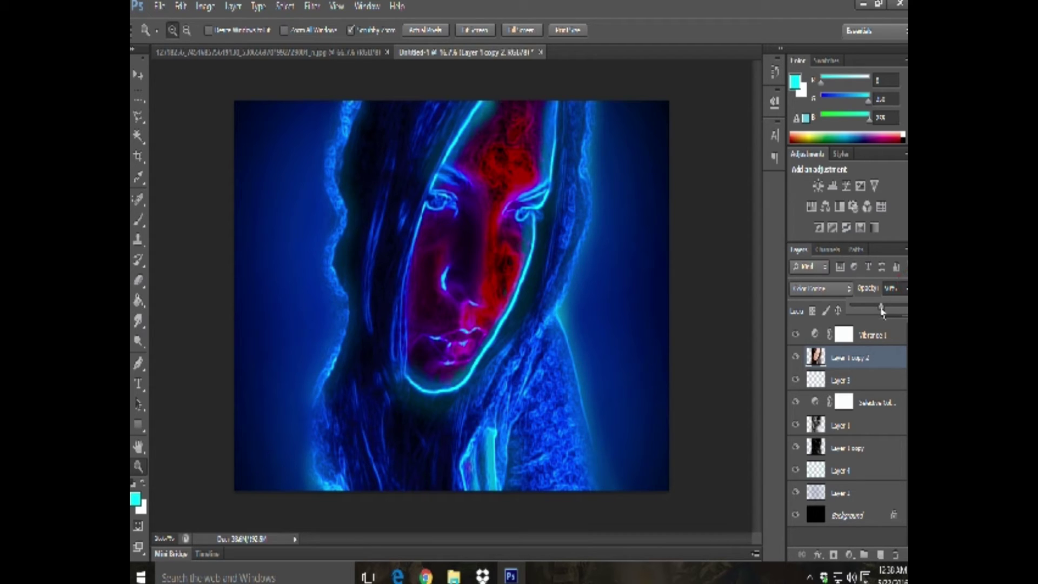
{"action": "left_click_drag", "start_coordinate": [883, 310], "coordinate": [773, 326]}
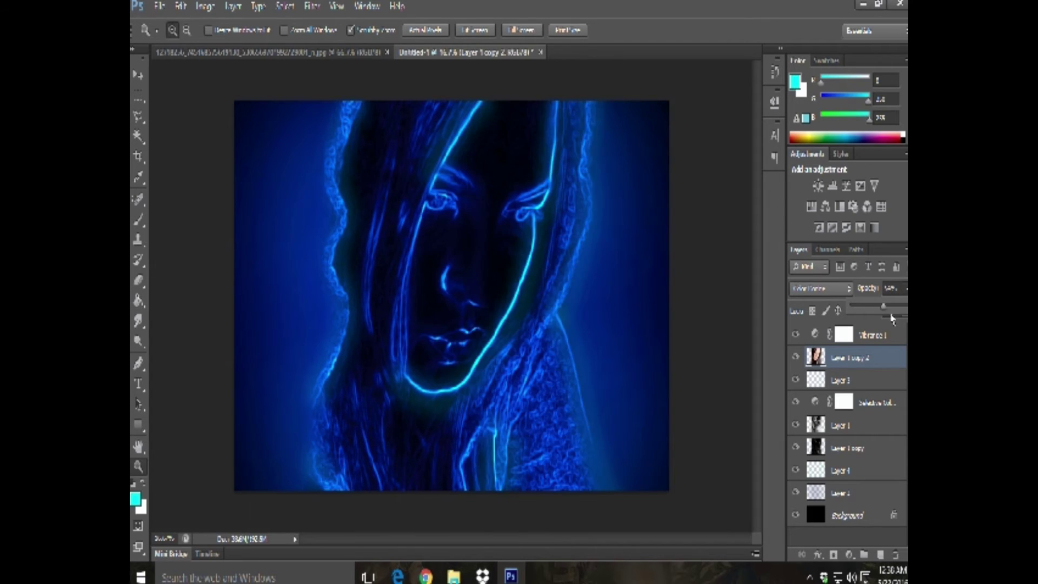
{"action": "left_click_drag", "start_coordinate": [773, 326], "coordinate": [905, 319]}
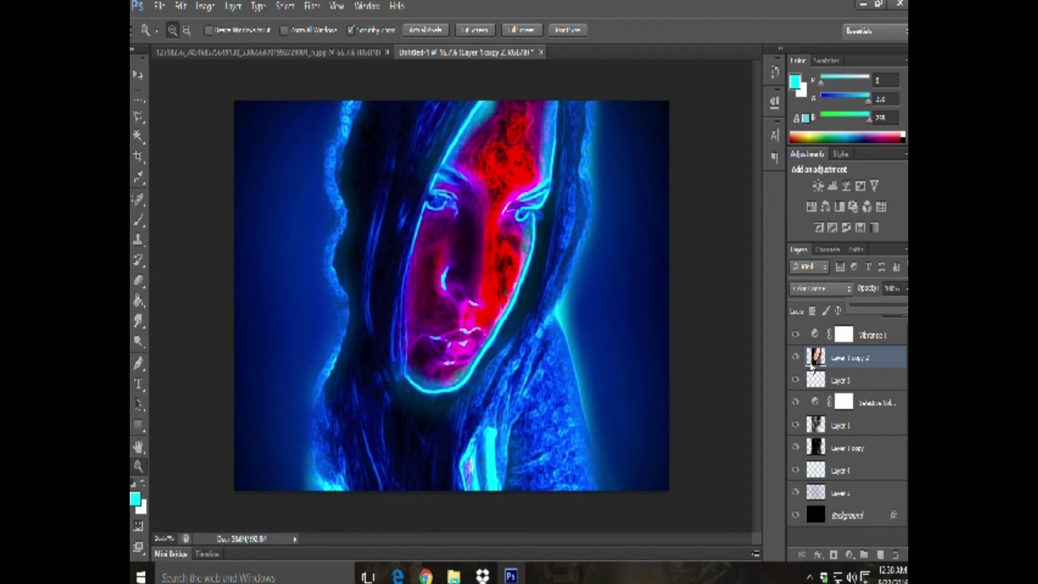
{"action": "left_click", "coordinate": [881, 383]}
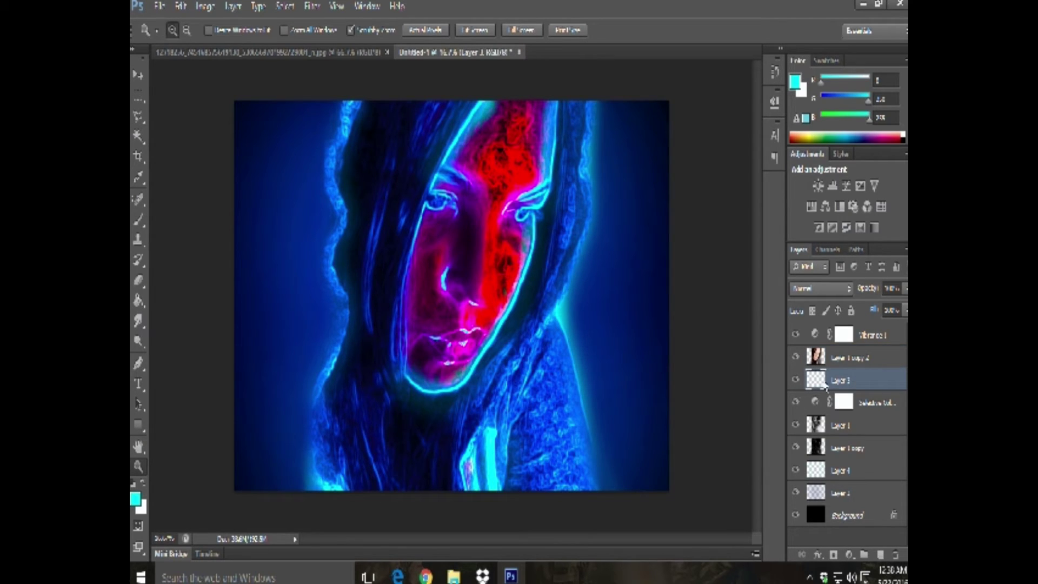
{"action": "left_click", "coordinate": [796, 378]}
Step: Move Layer 3 above Layer 1 copy 2 and toggle it to compare the glow
{"action": "left_click", "coordinate": [795, 379]}
{"action": "left_click_drag", "start_coordinate": [847, 387], "coordinate": [863, 356]}
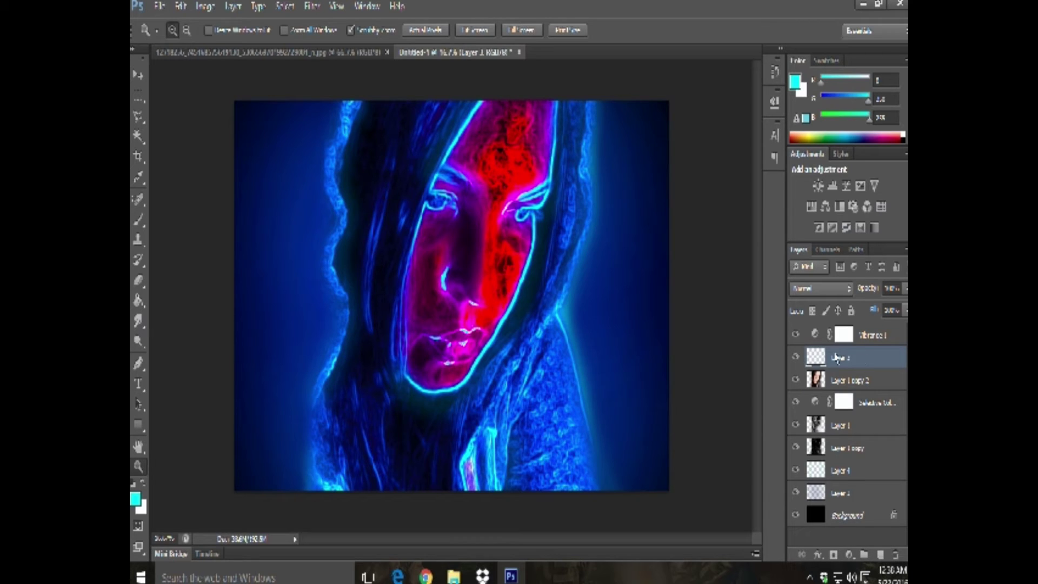
{"action": "left_click", "coordinate": [795, 357]}
{"action": "left_click", "coordinate": [795, 357]}
{"action": "left_click", "coordinate": [795, 357]}
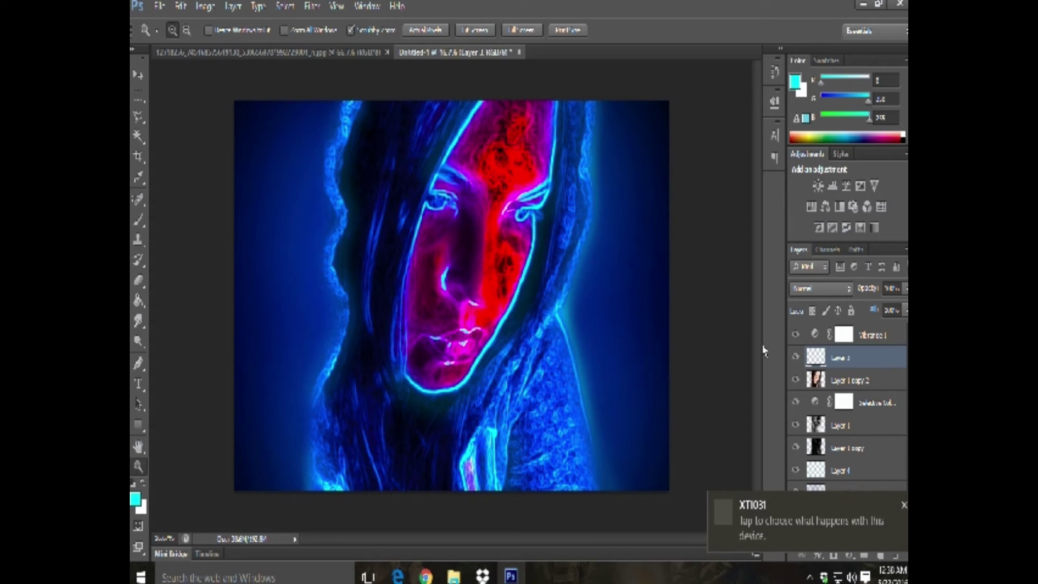
Step: Select Vibrance 1 and add a new empty layer at the top of the stack
{"action": "left_click", "coordinate": [896, 335]}
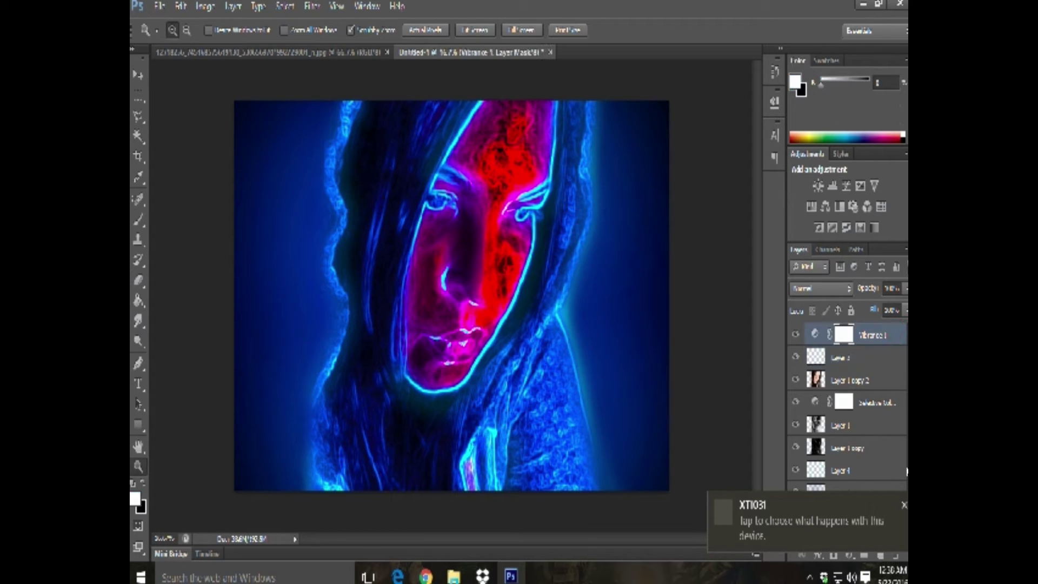
{"action": "left_click", "coordinate": [904, 506]}
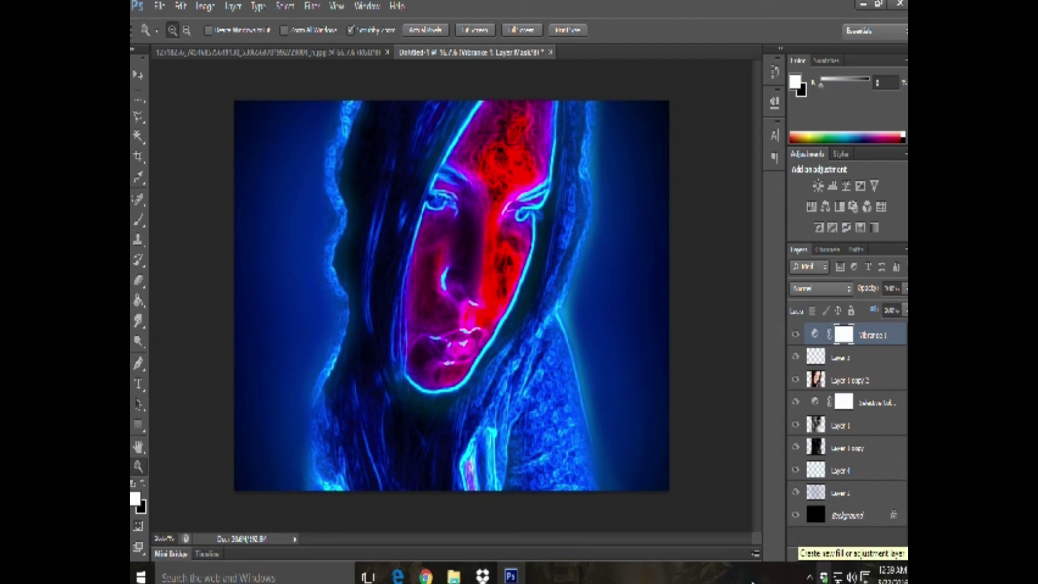
{"action": "left_click", "coordinate": [880, 555]}
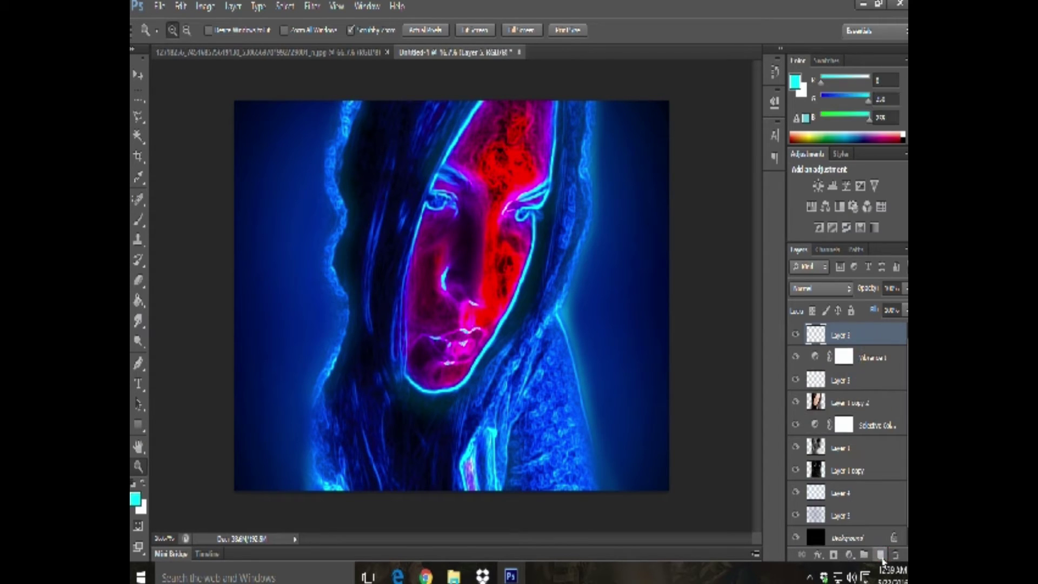
Step: Set a white foreground colour and a smaller Brush tool
{"action": "left_click", "coordinate": [142, 485]}
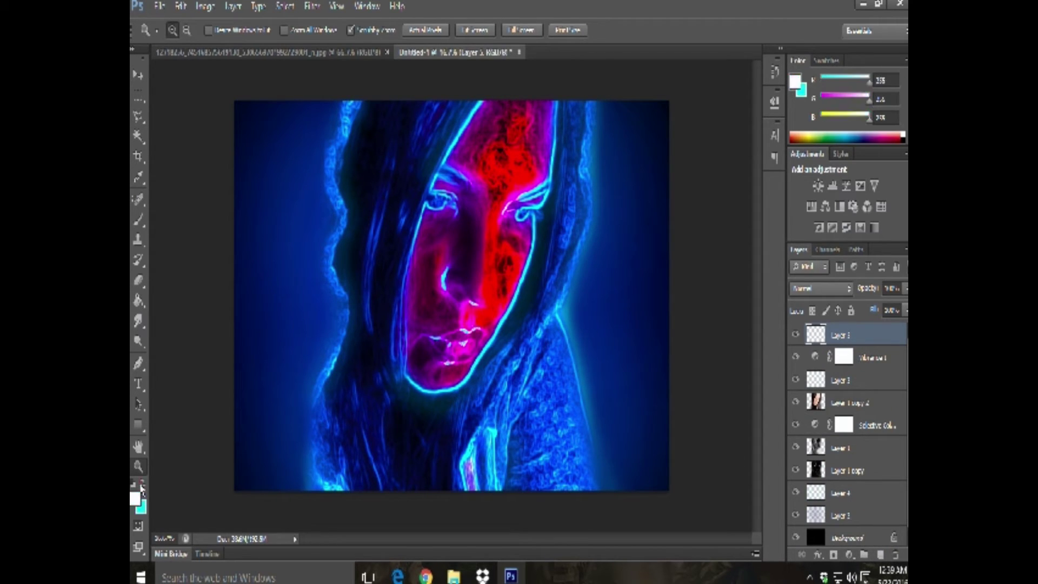
{"action": "left_click", "coordinate": [139, 218]}
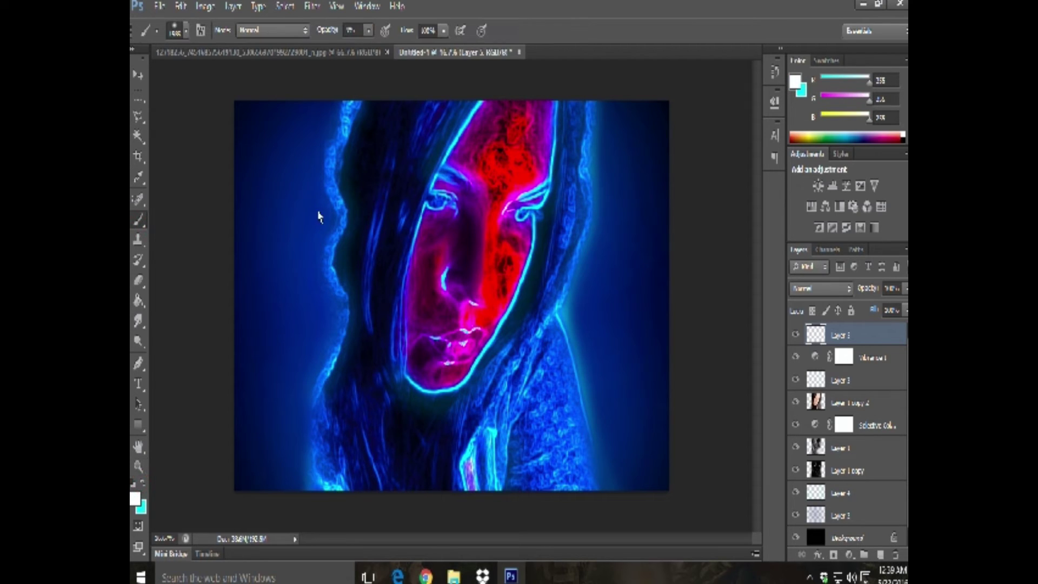
{"action": "left_click", "coordinate": [188, 30]}
{"action": "mouse_move", "coordinate": [185, 81]}
{"action": "left_mouse_down"}
{"action": "mouse_move", "coordinate": [157, 81]}
{"action": "mouse_move", "coordinate": [216, 81]}
{"action": "left_mouse_up"}
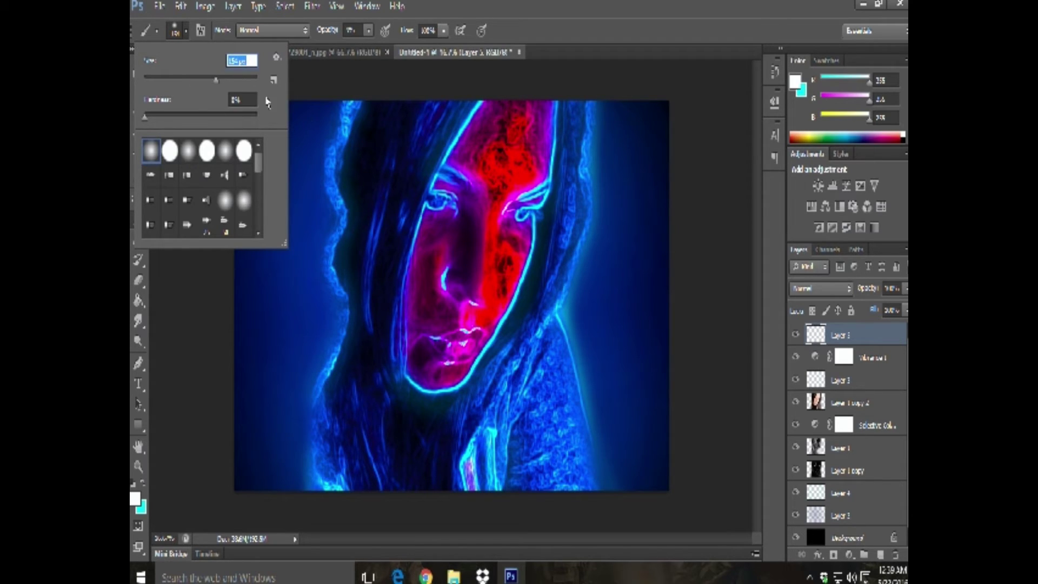
{"action": "left_click", "coordinate": [560, 3]}
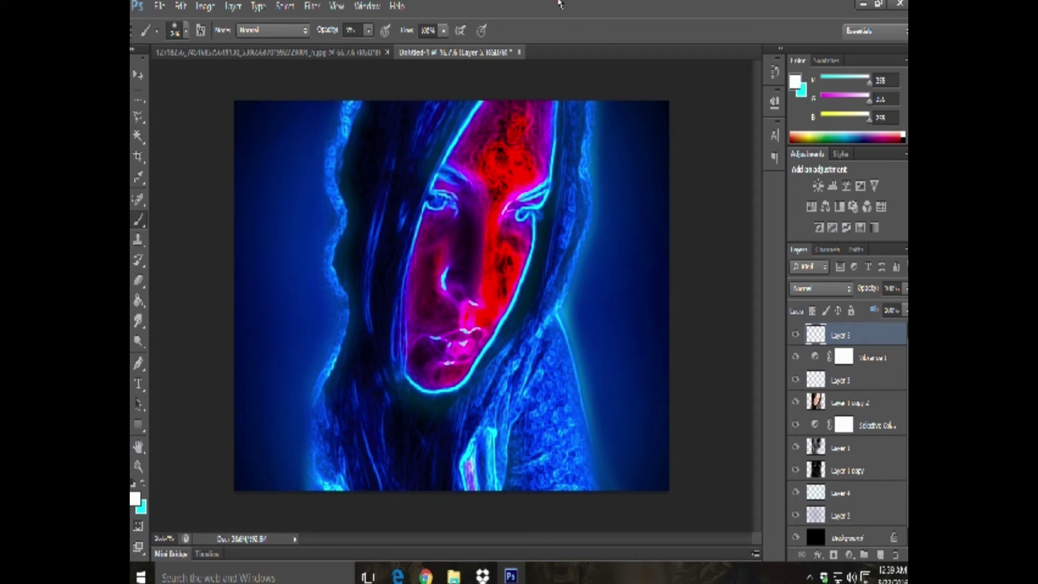
Step: Try glow strokes along the hair's left edge, undoing them each time
{"action": "mouse_move", "coordinate": [342, 114]}
{"action": "left_mouse_down"}
{"action": "mouse_move", "coordinate": [333, 155]}
{"action": "mouse_move", "coordinate": [342, 362]}
{"action": "mouse_move", "coordinate": [293, 418]}
{"action": "left_mouse_up"}
{"action": "left_click", "coordinate": [181, 6]}
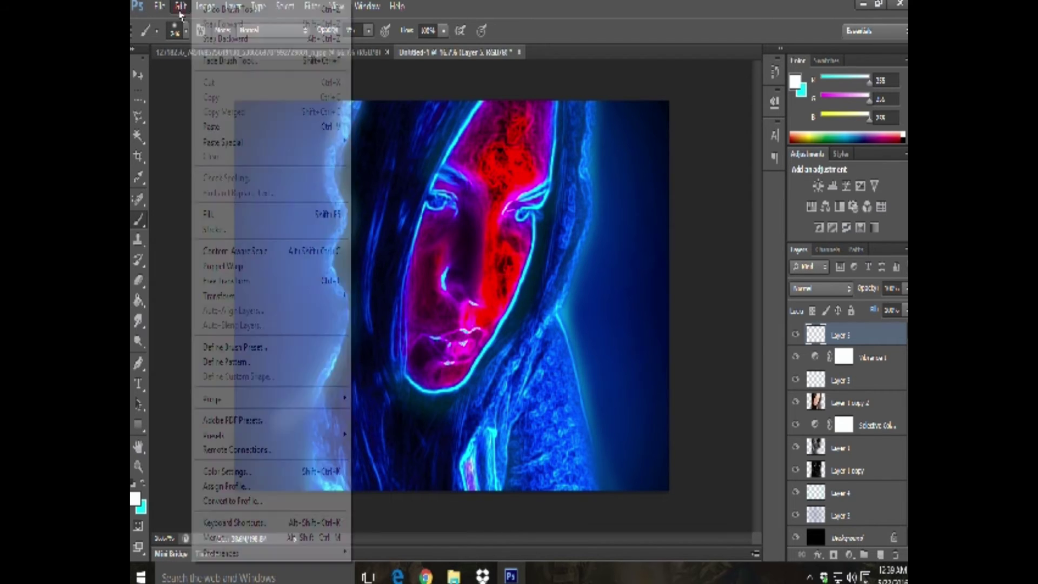
{"action": "left_click", "coordinate": [216, 39]}
{"action": "left_click_drag", "start_coordinate": [338, 363], "coordinate": [305, 404]}
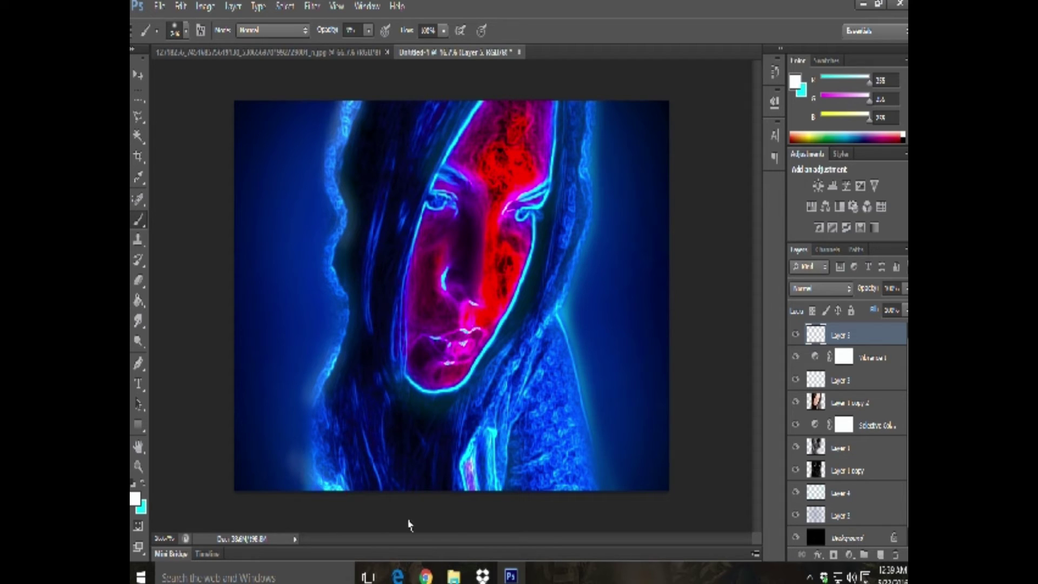
{"action": "left_click", "coordinate": [181, 6]}
{"action": "left_click", "coordinate": [216, 37]}
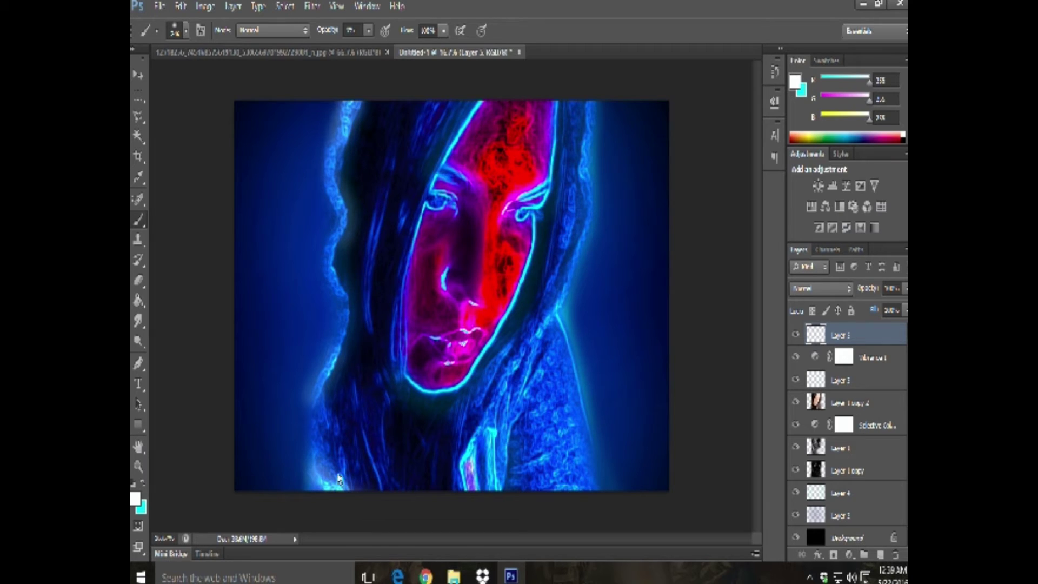
Step: Paint glow strokes along the hair, lower and right hood edges, jaw and face outline
{"action": "left_click_drag", "start_coordinate": [327, 384], "coordinate": [355, 313]}
{"action": "left_click_drag", "start_coordinate": [478, 448], "coordinate": [465, 481]}
{"action": "mouse_move", "coordinate": [475, 443]}
{"action": "left_mouse_down"}
{"action": "mouse_move", "coordinate": [457, 485]}
{"action": "mouse_move", "coordinate": [456, 430]}
{"action": "mouse_move", "coordinate": [500, 416]}
{"action": "left_mouse_up"}
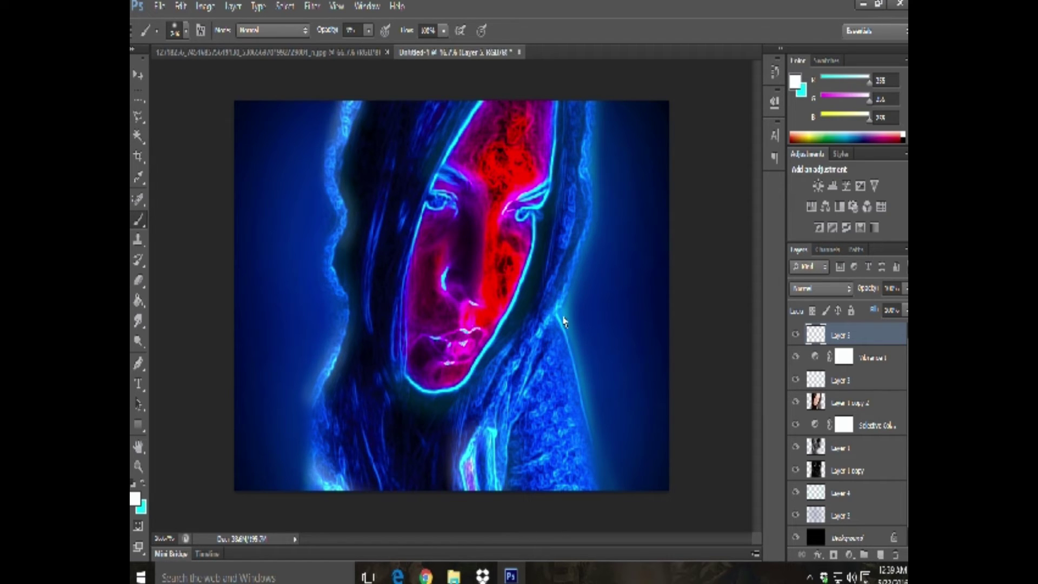
{"action": "left_click_drag", "start_coordinate": [562, 312], "coordinate": [574, 372]}
{"action": "left_click_drag", "start_coordinate": [560, 324], "coordinate": [574, 241]}
{"action": "mouse_move", "coordinate": [582, 186]}
{"action": "left_mouse_down"}
{"action": "mouse_move", "coordinate": [572, 114]}
{"action": "mouse_move", "coordinate": [545, 208]}
{"action": "left_mouse_up"}
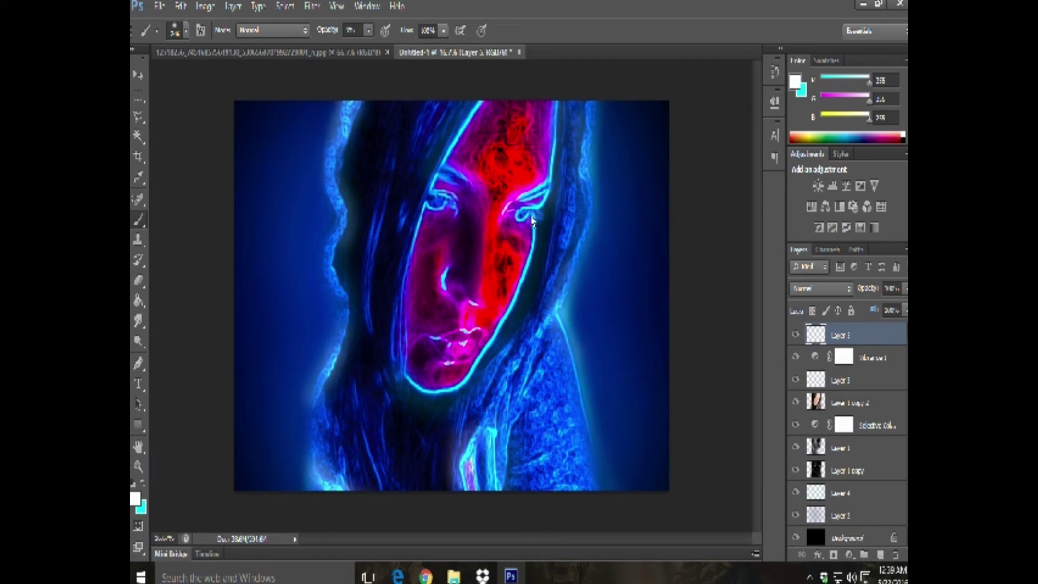
{"action": "left_click_drag", "start_coordinate": [535, 217], "coordinate": [493, 339]}
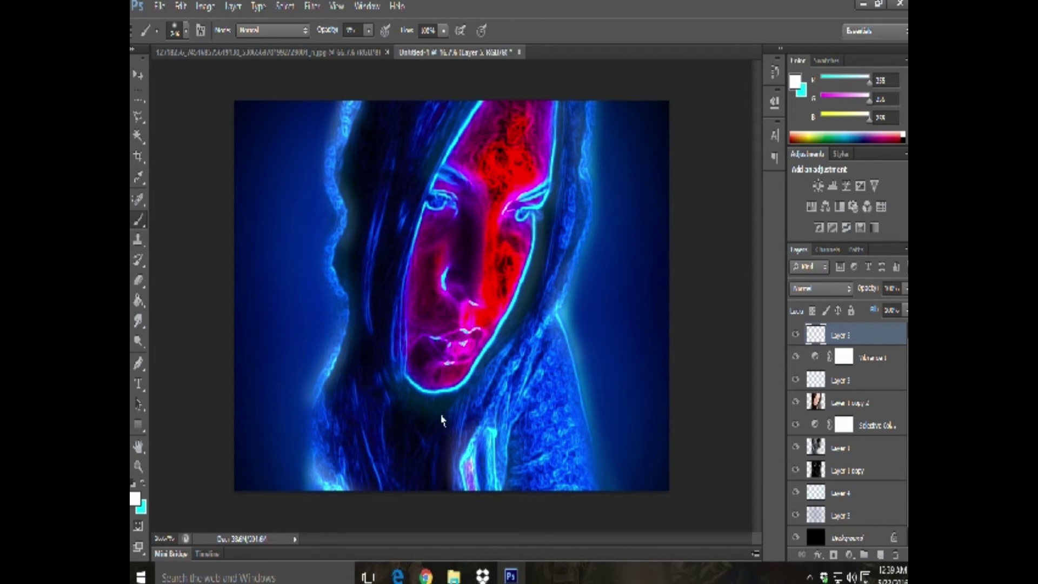
{"action": "left_click_drag", "start_coordinate": [454, 389], "coordinate": [405, 364]}
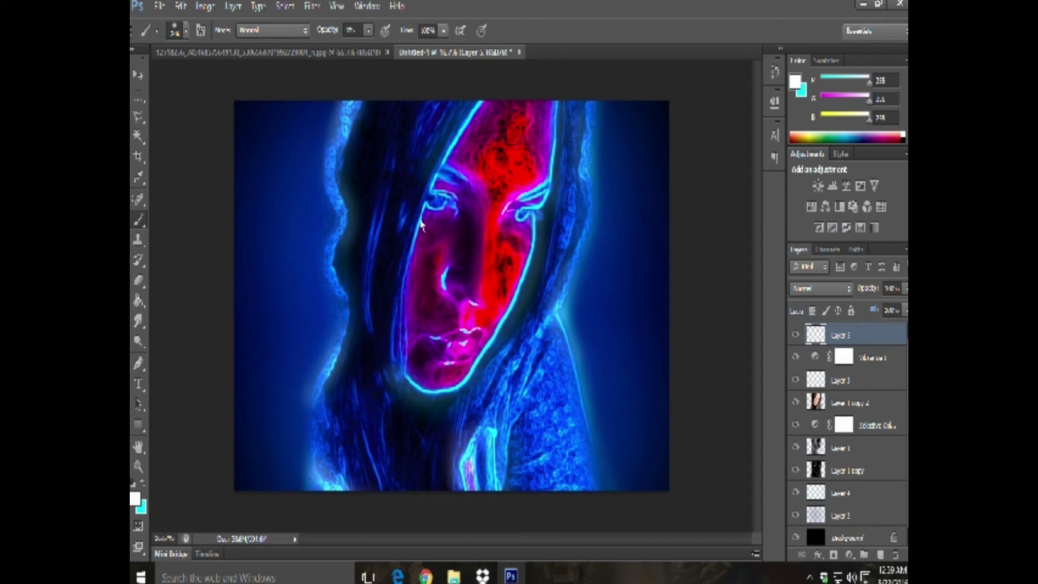
{"action": "left_click_drag", "start_coordinate": [414, 260], "coordinate": [476, 108]}
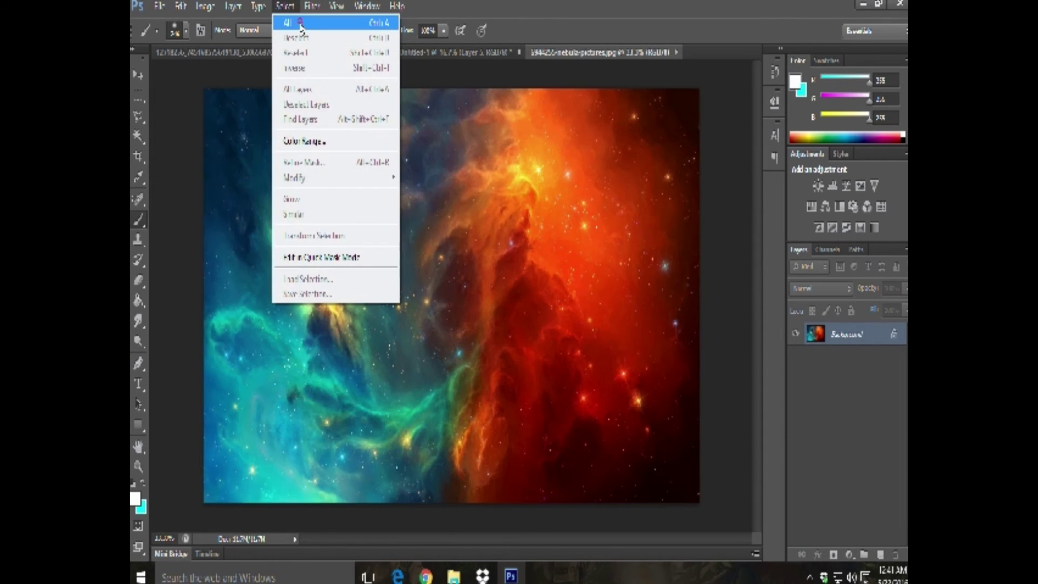
{"action": "left_click", "coordinate": [295, 23]}
Step: Select all of the nebula image, copy it, and close the file without saving
{"action": "left_click", "coordinate": [180, 6]}
{"action": "left_click", "coordinate": [205, 38]}
{"action": "left_click", "coordinate": [285, 6]}
{"action": "left_click", "coordinate": [180, 6]}
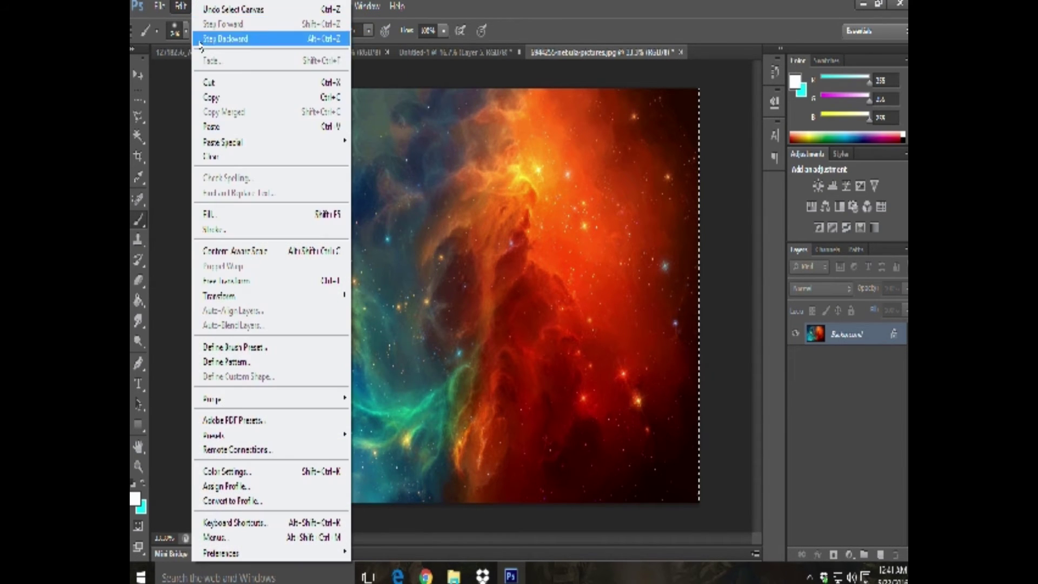
{"action": "left_click", "coordinate": [213, 99]}
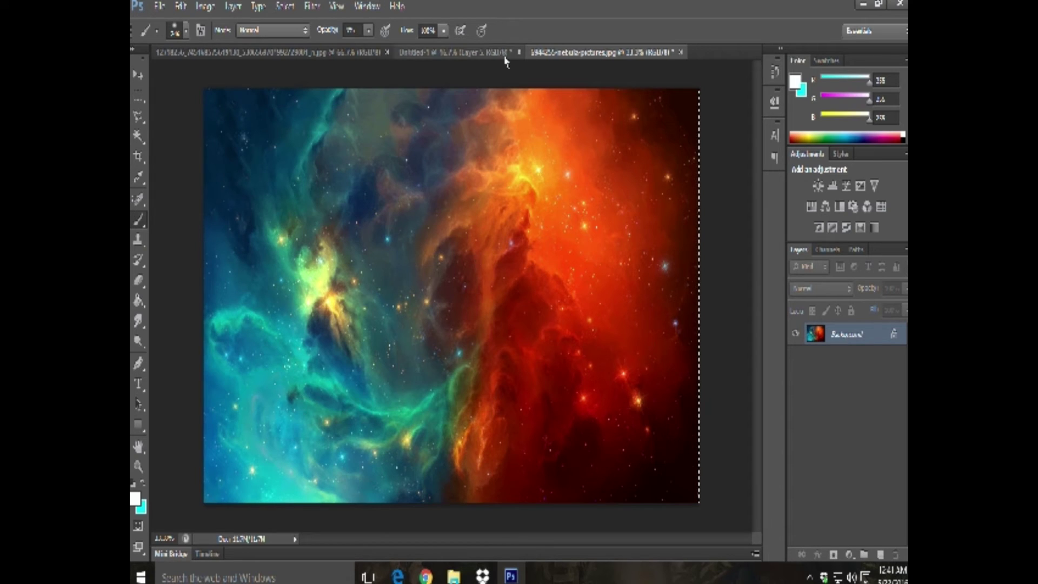
{"action": "left_click", "coordinate": [682, 52]}
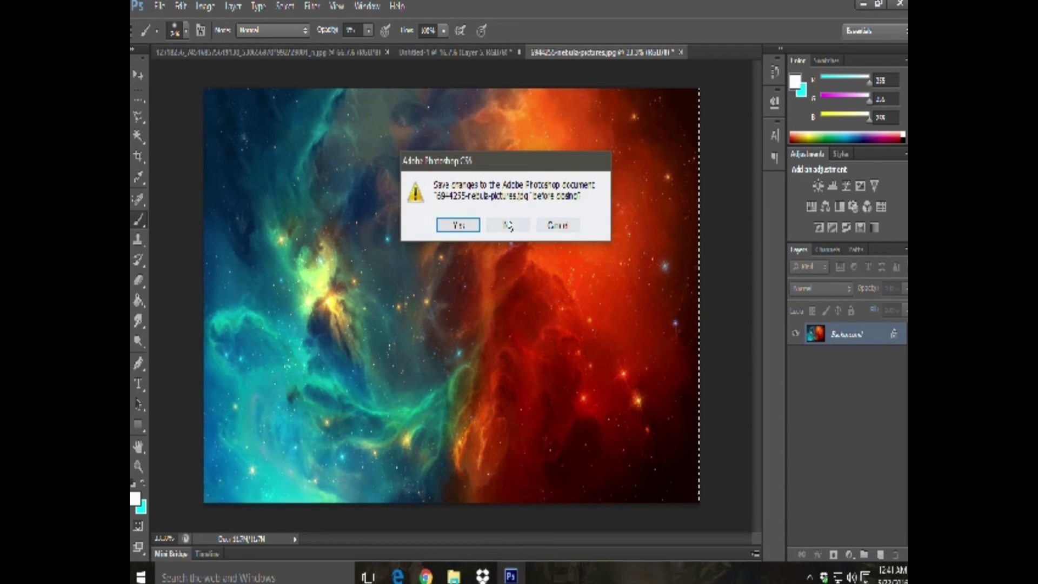
{"action": "left_click", "coordinate": [507, 225]}
Step: Paste the nebula as a new layer above the Background layer
{"action": "scroll", "coordinate": [898, 506], "scroll_direction": "down", "scroll_amount": 1}
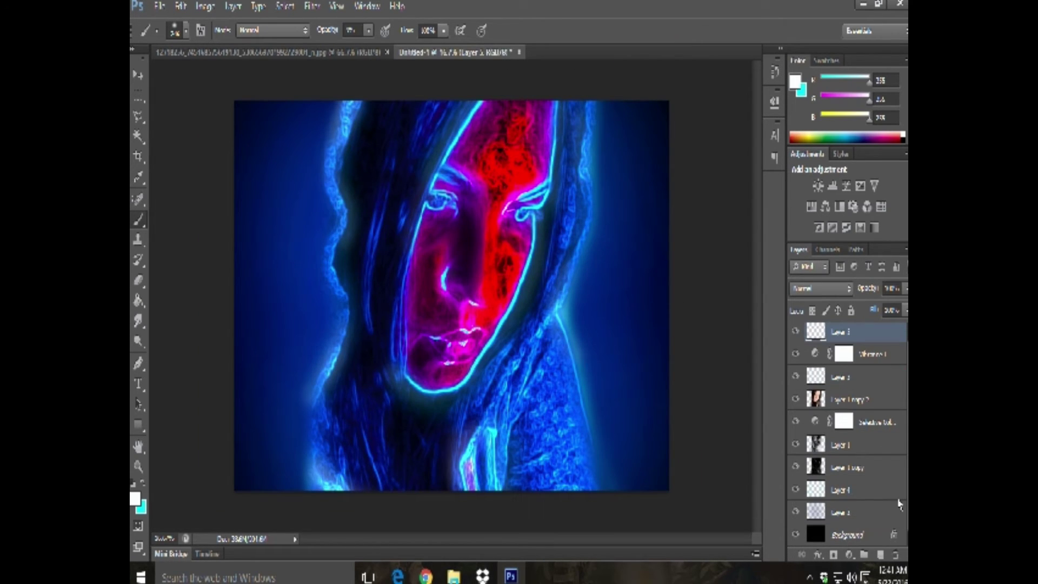
{"action": "left_click", "coordinate": [881, 535]}
{"action": "left_click", "coordinate": [181, 6]}
{"action": "left_click", "coordinate": [216, 124]}
Step: Scale the pasted nebula up to fill the whole canvas and apply it
{"action": "left_click", "coordinate": [181, 6]}
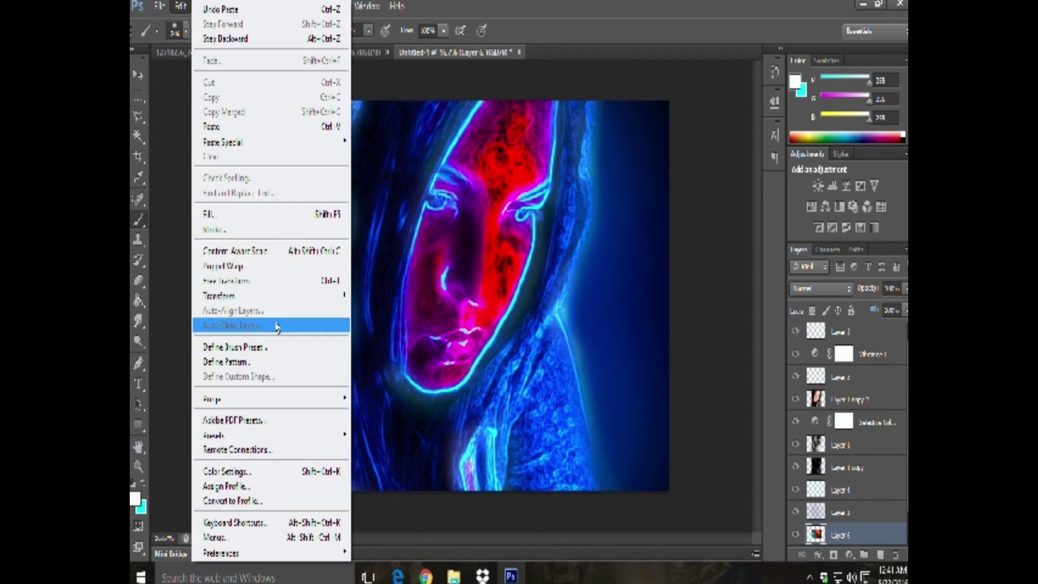
{"action": "left_click", "coordinate": [382, 319]}
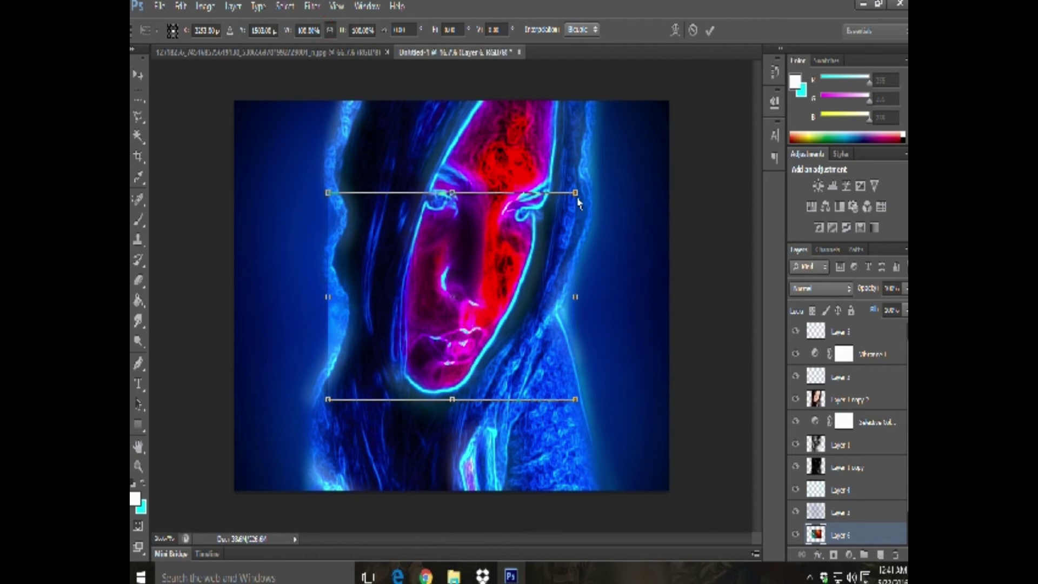
{"action": "left_click_drag", "start_coordinate": [575, 193], "coordinate": [689, 98]}
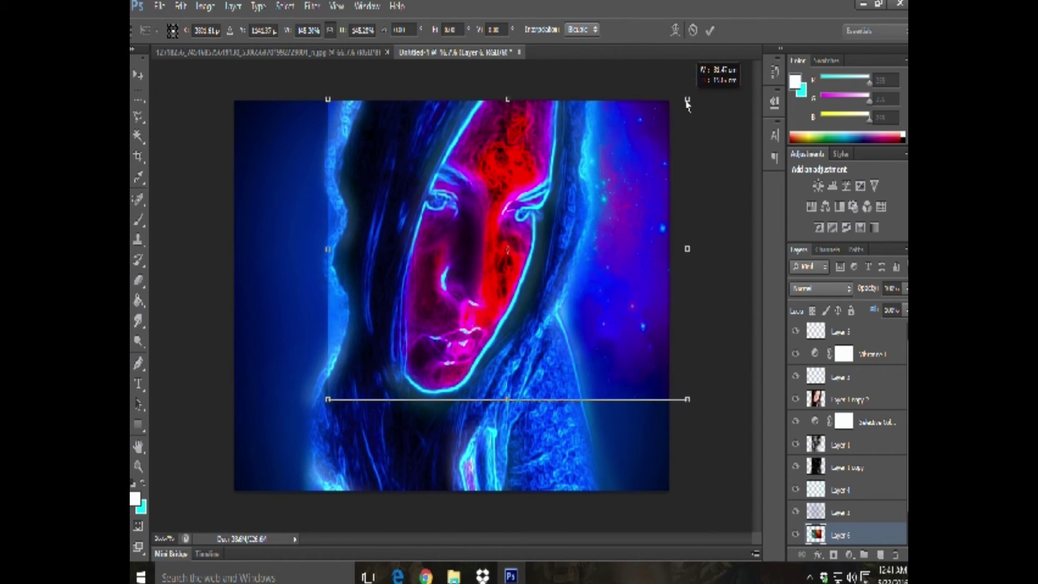
{"action": "left_click_drag", "start_coordinate": [326, 397], "coordinate": [222, 527]}
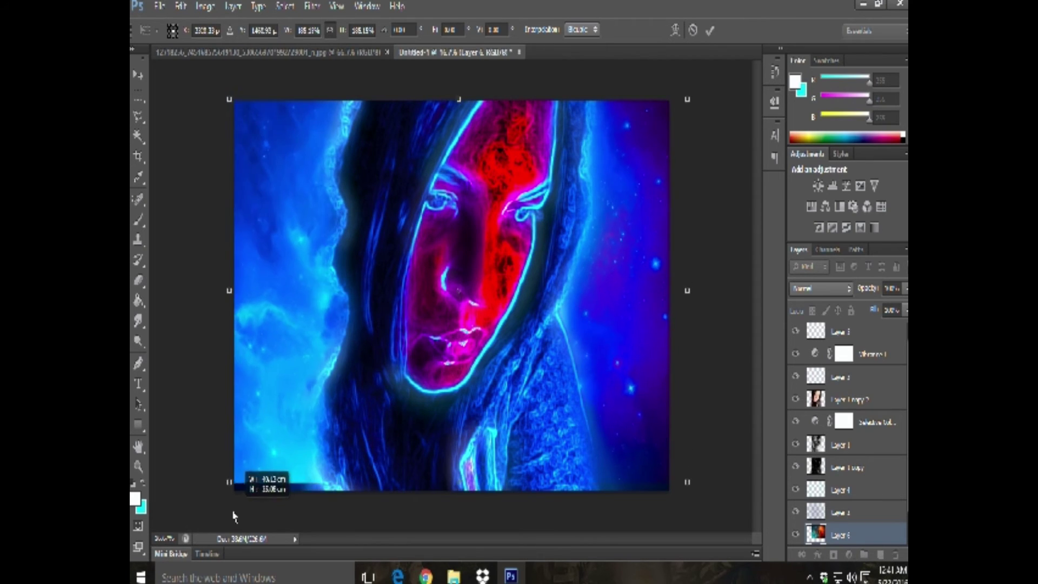
{"action": "mouse_move", "coordinate": [222, 527]}
{"action": "left_mouse_down"}
{"action": "mouse_move", "coordinate": [229, 521]}
{"action": "mouse_move", "coordinate": [214, 499]}
{"action": "left_mouse_up"}
{"action": "left_click", "coordinate": [138, 74]}
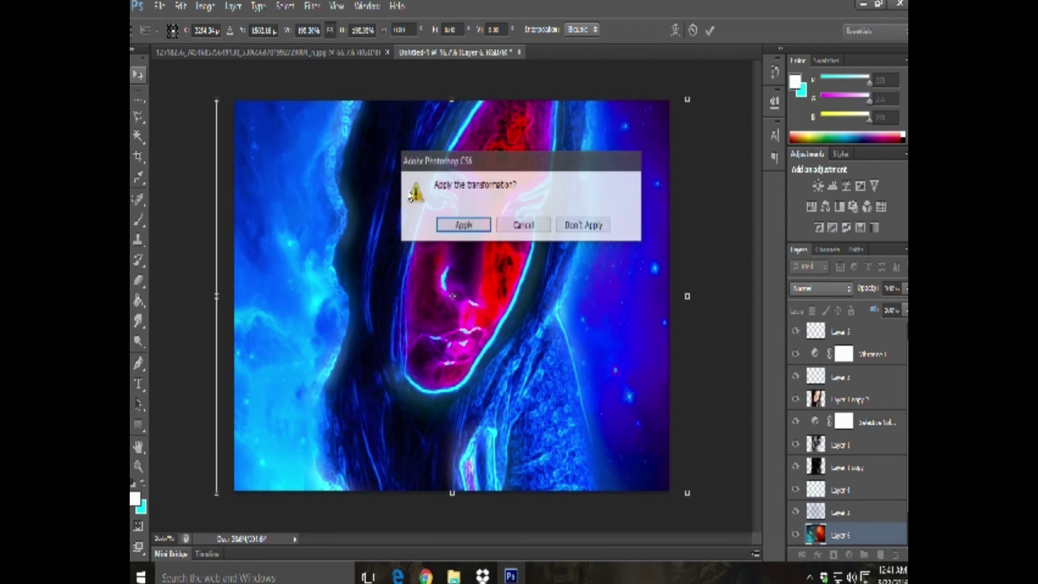
{"action": "left_click", "coordinate": [463, 224]}
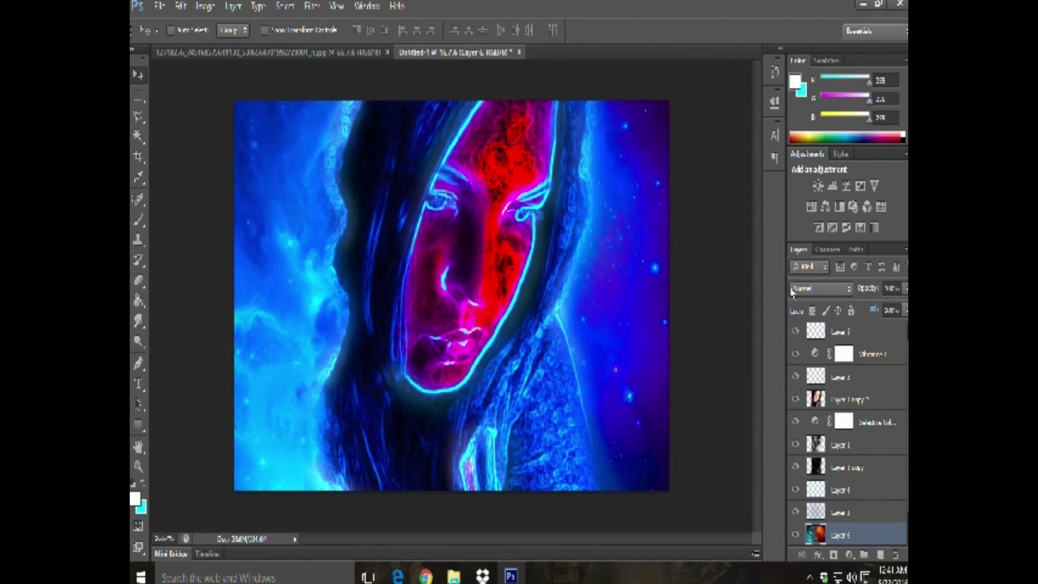
Step: Return the nebula layer's blend mode from Darken to Normal and lower its opacity
{"action": "left_click", "coordinate": [836, 288]}
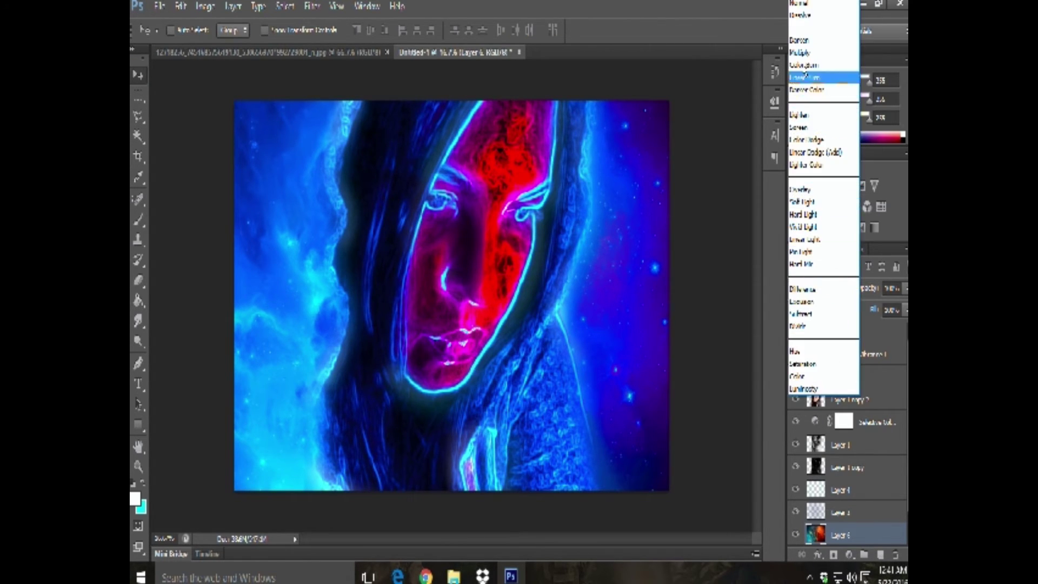
{"action": "left_click", "coordinate": [799, 40]}
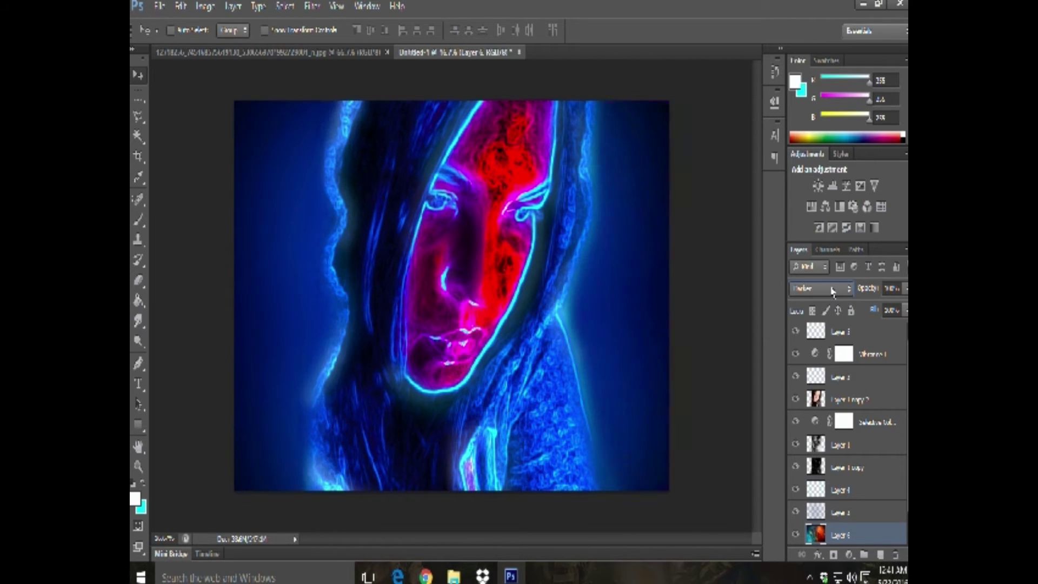
{"action": "scroll", "coordinate": [832, 291], "scroll_direction": "down", "scroll_amount": 3}
{"action": "scroll", "coordinate": [833, 290], "scroll_direction": "down", "scroll_amount": 2}
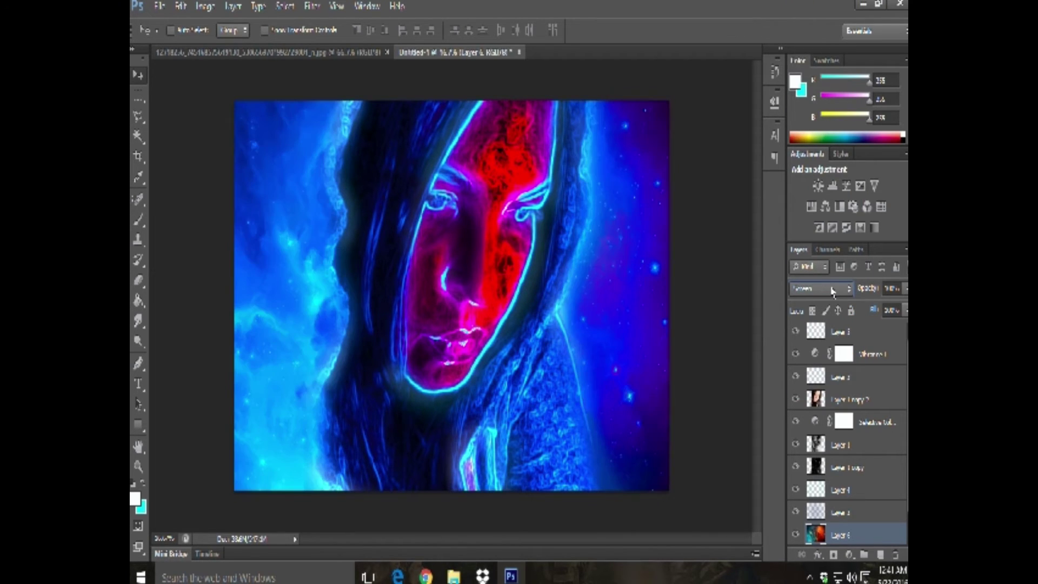
{"action": "scroll", "coordinate": [833, 290], "scroll_direction": "down", "scroll_amount": 2}
{"action": "scroll", "coordinate": [833, 291], "scroll_direction": "down", "scroll_amount": 2}
{"action": "scroll", "coordinate": [833, 290], "scroll_direction": "down", "scroll_amount": 2}
{"action": "scroll", "coordinate": [833, 290], "scroll_direction": "down", "scroll_amount": 3}
{"action": "scroll", "coordinate": [833, 291], "scroll_direction": "down", "scroll_amount": 2}
{"action": "scroll", "coordinate": [833, 290], "scroll_direction": "down", "scroll_amount": 2}
{"action": "scroll", "coordinate": [833, 291], "scroll_direction": "down", "scroll_amount": 2}
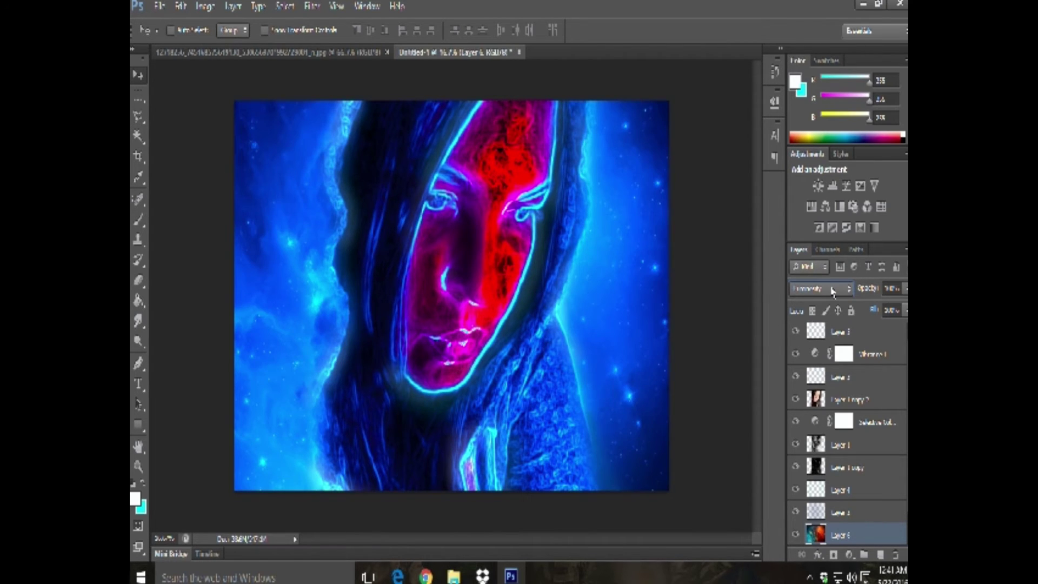
{"action": "scroll", "coordinate": [833, 290], "scroll_direction": "up", "scroll_amount": 1}
{"action": "scroll", "coordinate": [833, 291], "scroll_direction": "down", "scroll_amount": 1}
{"action": "scroll", "coordinate": [833, 290], "scroll_direction": "down", "scroll_amount": 1}
{"action": "scroll", "coordinate": [833, 290], "scroll_direction": "down", "scroll_amount": 1}
{"action": "scroll", "coordinate": [833, 290], "scroll_direction": "down", "scroll_amount": 1}
{"action": "scroll", "coordinate": [833, 290], "scroll_direction": "down", "scroll_amount": 1}
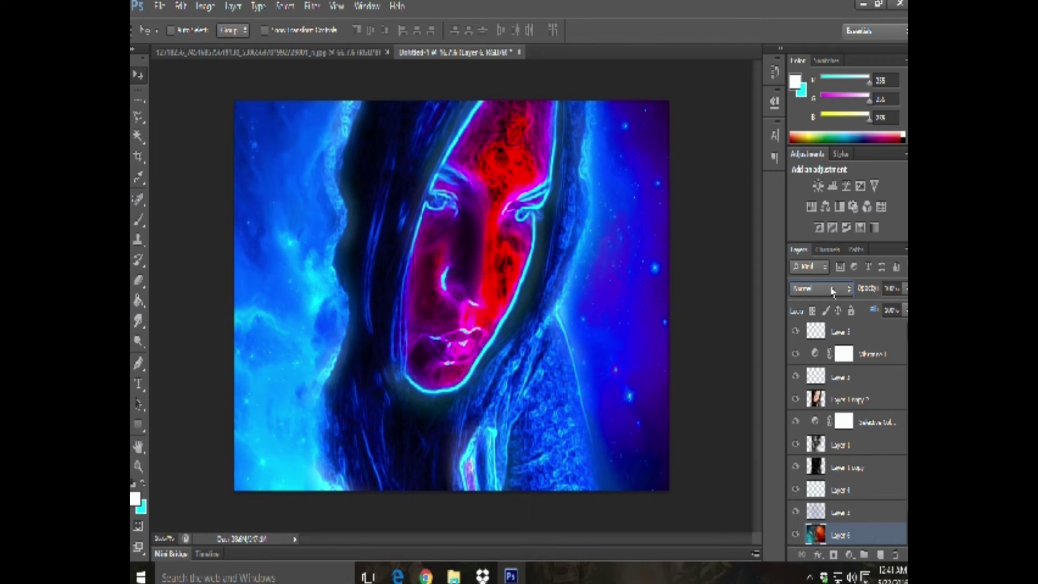
{"action": "left_click", "coordinate": [906, 288]}
{"action": "left_click_drag", "start_coordinate": [905, 307], "coordinate": [879, 319]}
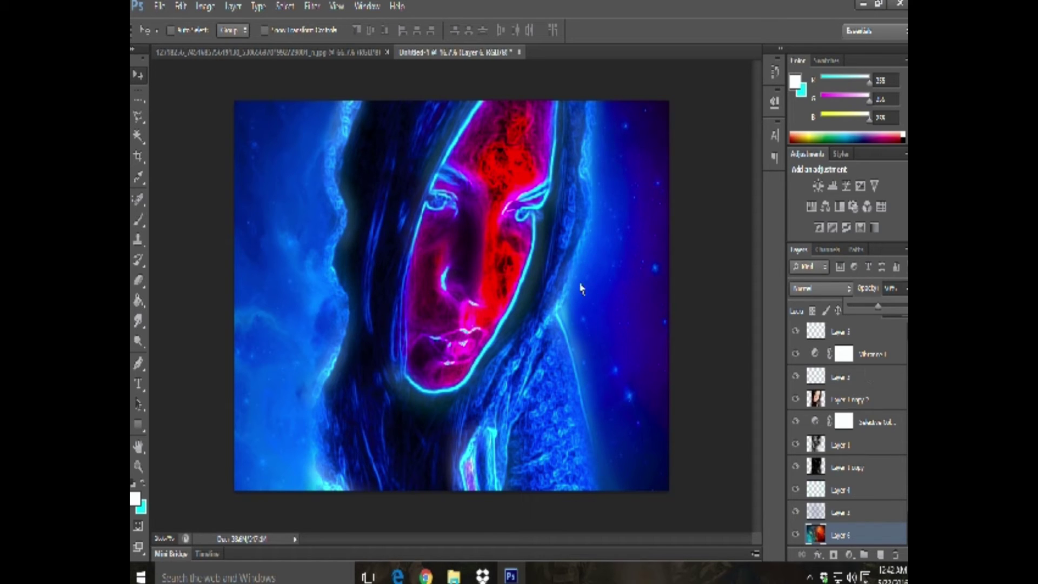
Step: Zoom in on the face, fit the image on screen, and toggle Layer 1 copy 2 off and on
{"action": "left_click", "coordinate": [138, 466]}
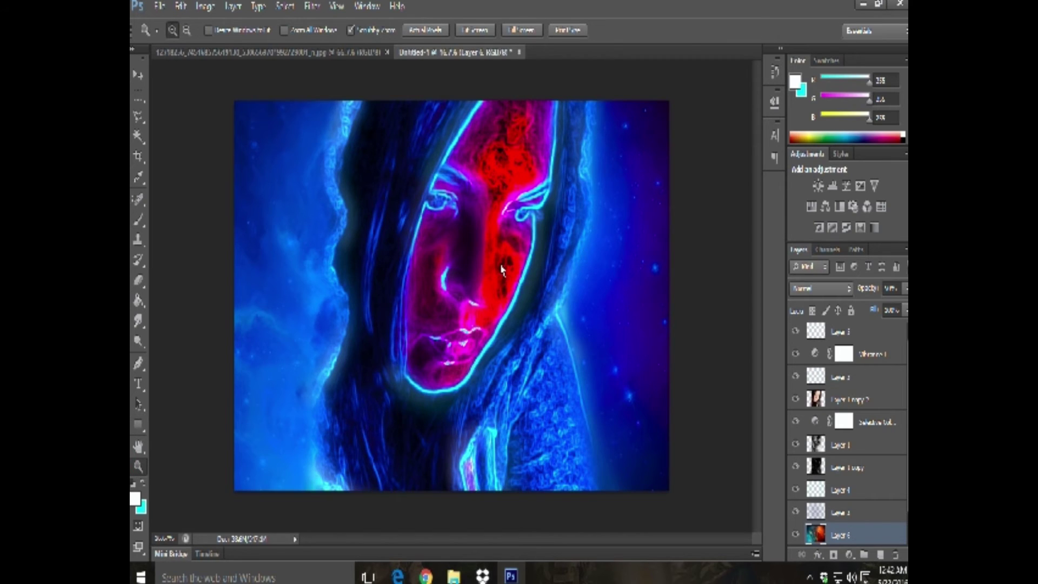
{"action": "left_click", "coordinate": [501, 273]}
{"action": "left_click", "coordinate": [518, 272]}
{"action": "right_click", "coordinate": [517, 271]}
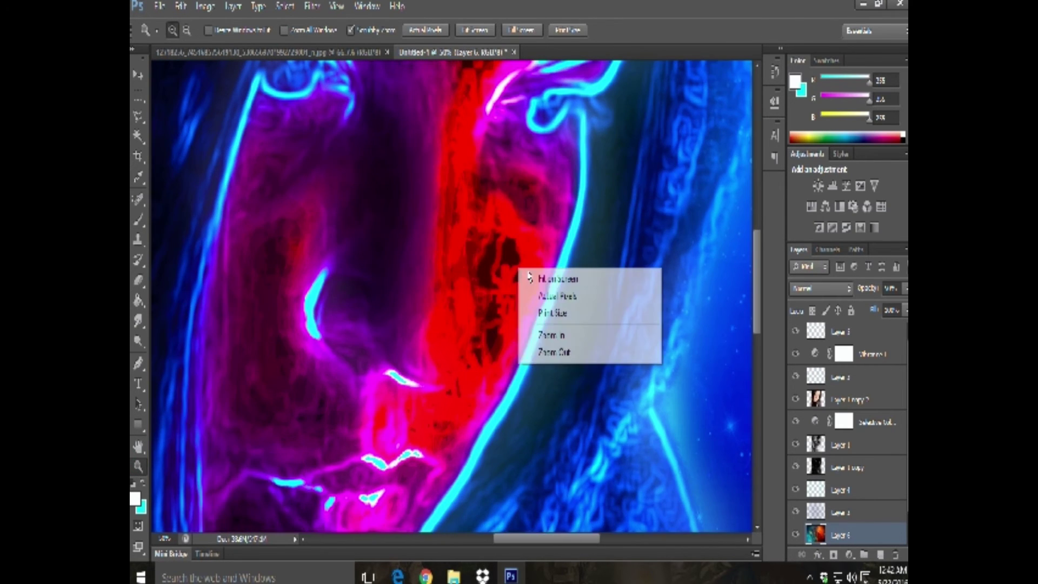
{"action": "left_click", "coordinate": [551, 277]}
{"action": "right_click", "coordinate": [551, 287]}
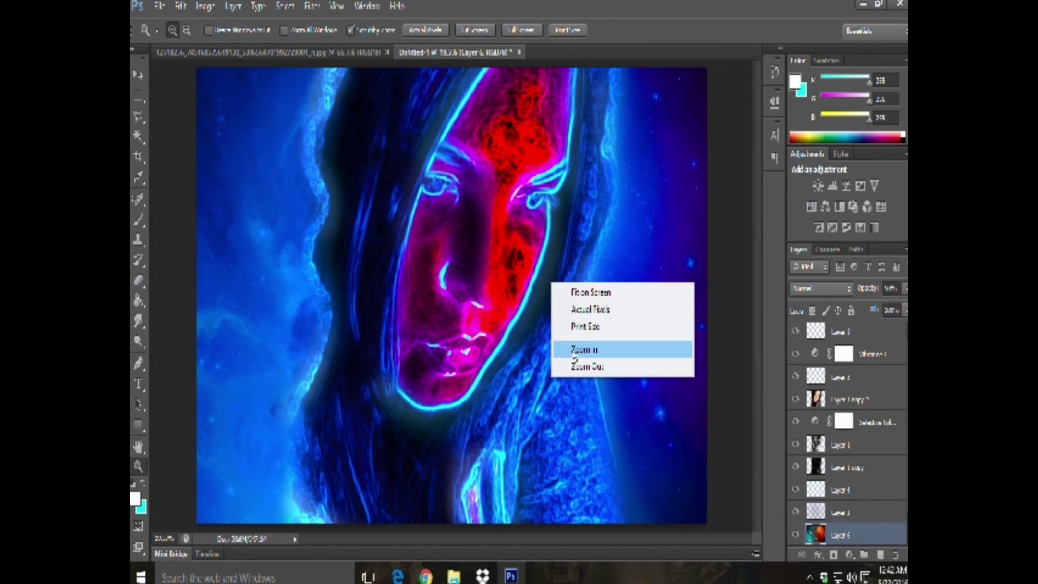
{"action": "left_click", "coordinate": [573, 363]}
{"action": "left_click", "coordinate": [795, 400]}
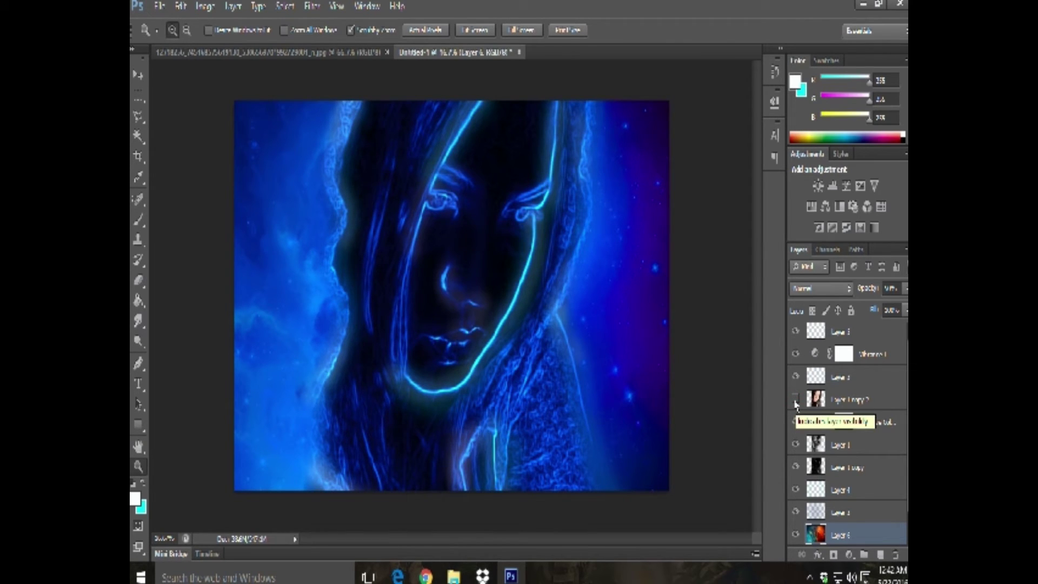
{"action": "left_click", "coordinate": [795, 400]}
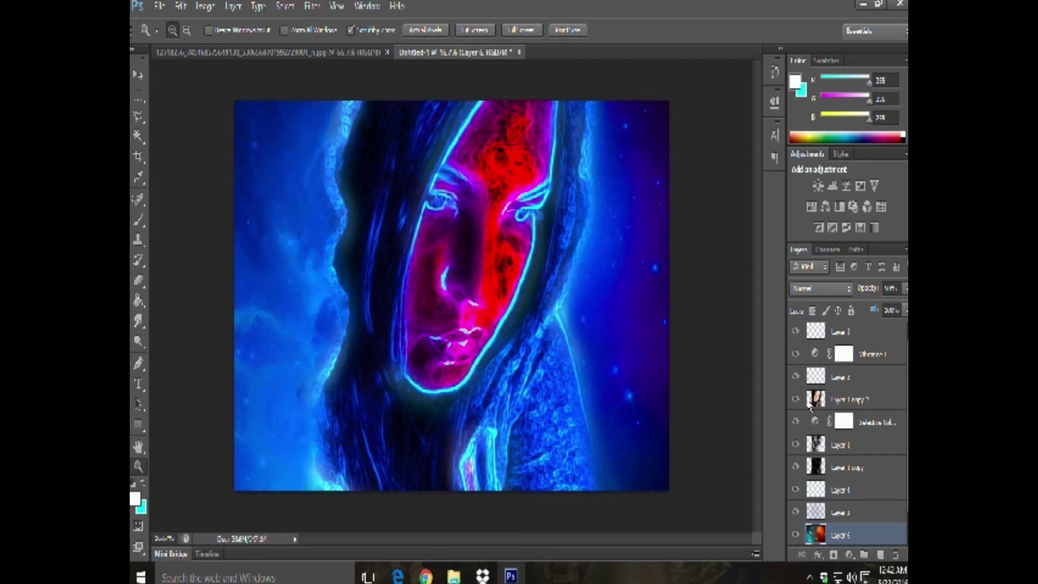
Step: Select the top layer and begin creating a new layer
{"action": "scroll", "coordinate": [907, 342], "scroll_direction": "up", "scroll_amount": 1}
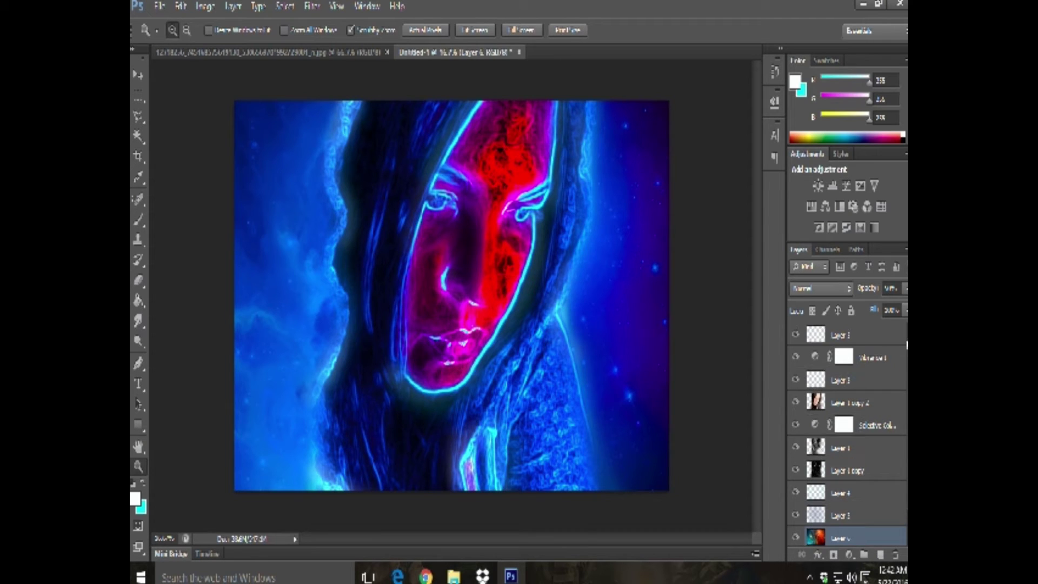
{"action": "left_click", "coordinate": [896, 332]}
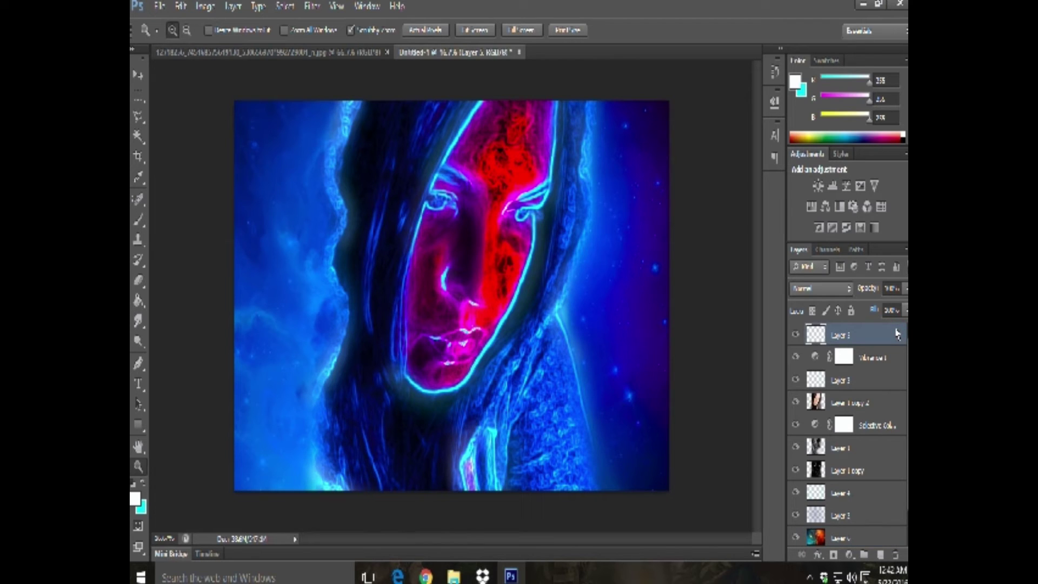
{"action": "left_click", "coordinate": [233, 7]}
{"action": "left_click", "coordinate": [439, 20]}
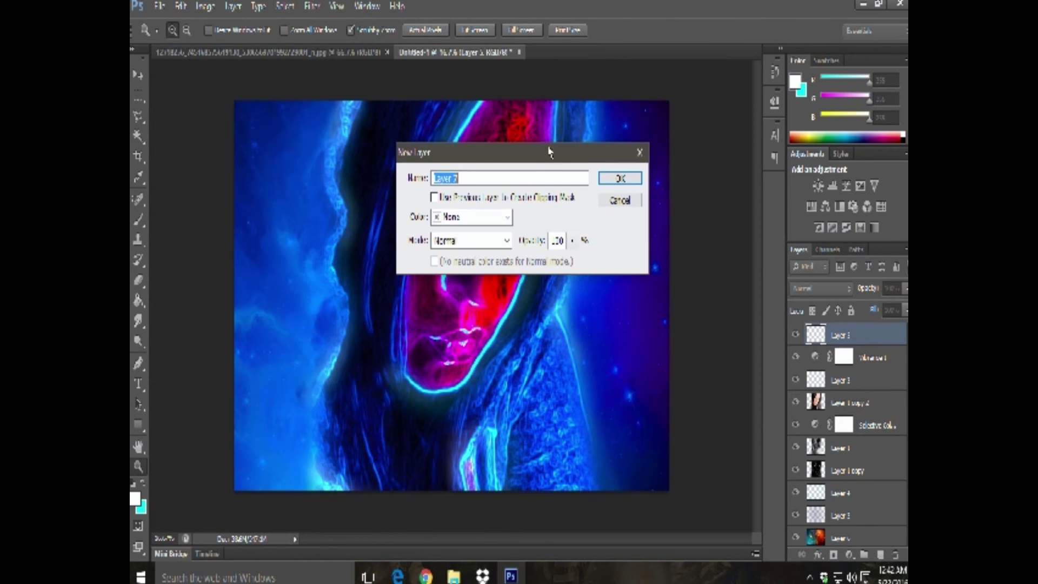
Step: Confirm the new layer and set the foreground colour to bright red
{"action": "left_click", "coordinate": [620, 178]}
{"action": "left_click", "coordinate": [135, 498]}
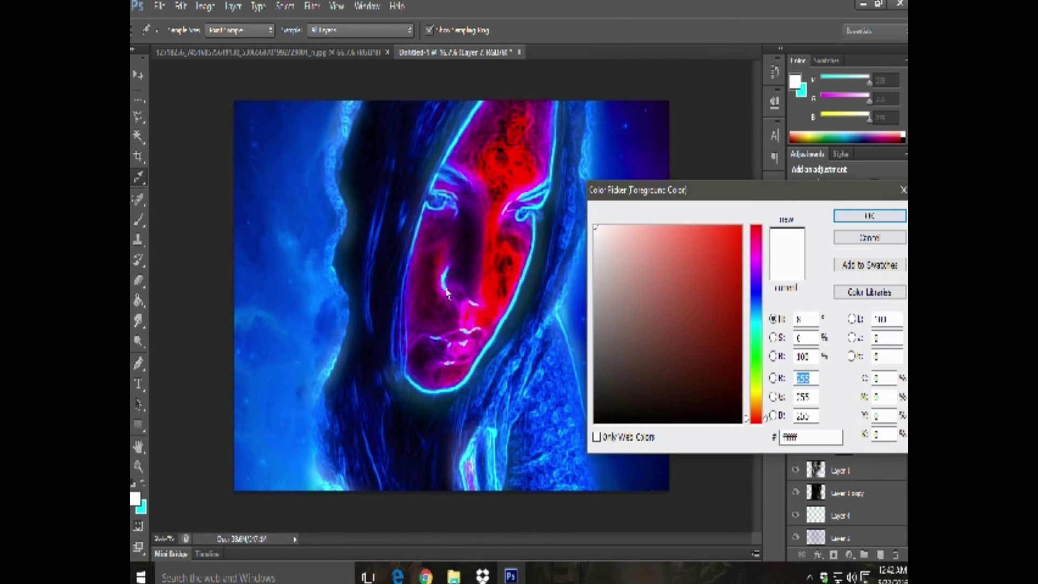
{"action": "left_click", "coordinate": [516, 271]}
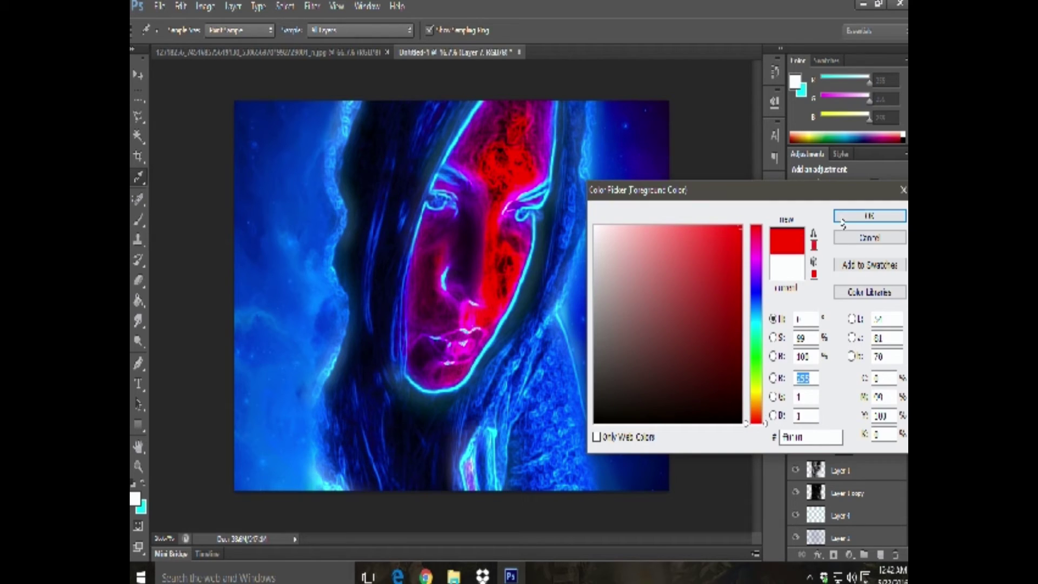
{"action": "left_click", "coordinate": [842, 217]}
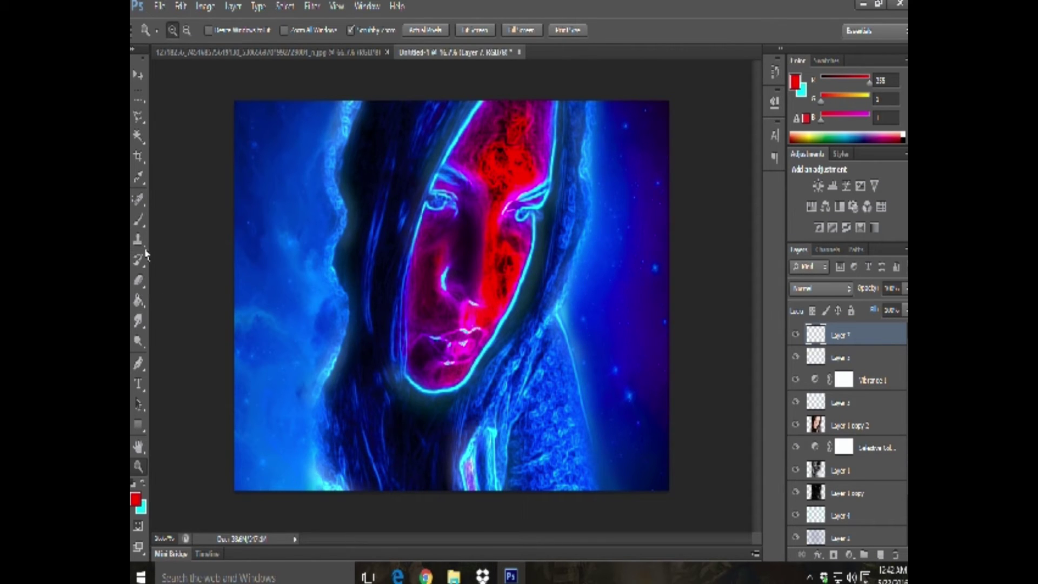
Step: Set up the Brush tool with a smaller size and 100% opacity
{"action": "left_click", "coordinate": [139, 219]}
{"action": "left_click", "coordinate": [186, 31]}
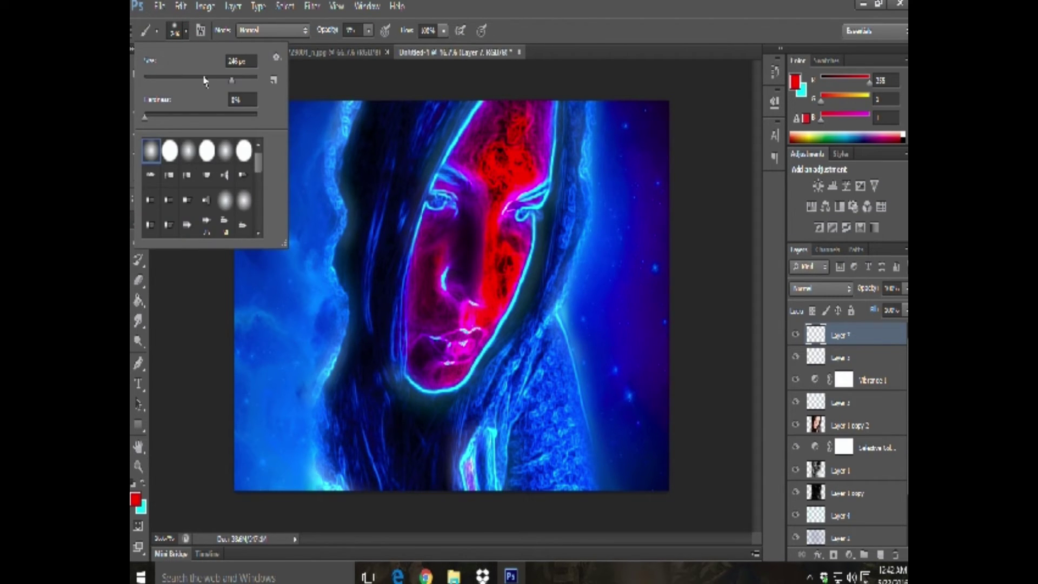
{"action": "left_click_drag", "start_coordinate": [205, 81], "coordinate": [188, 80]}
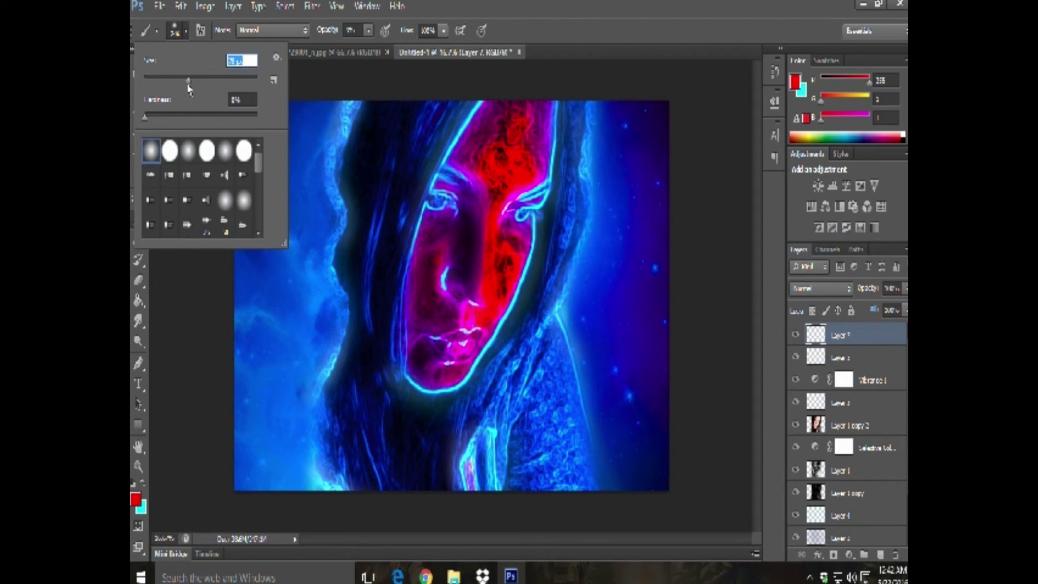
{"action": "left_click", "coordinate": [508, 265]}
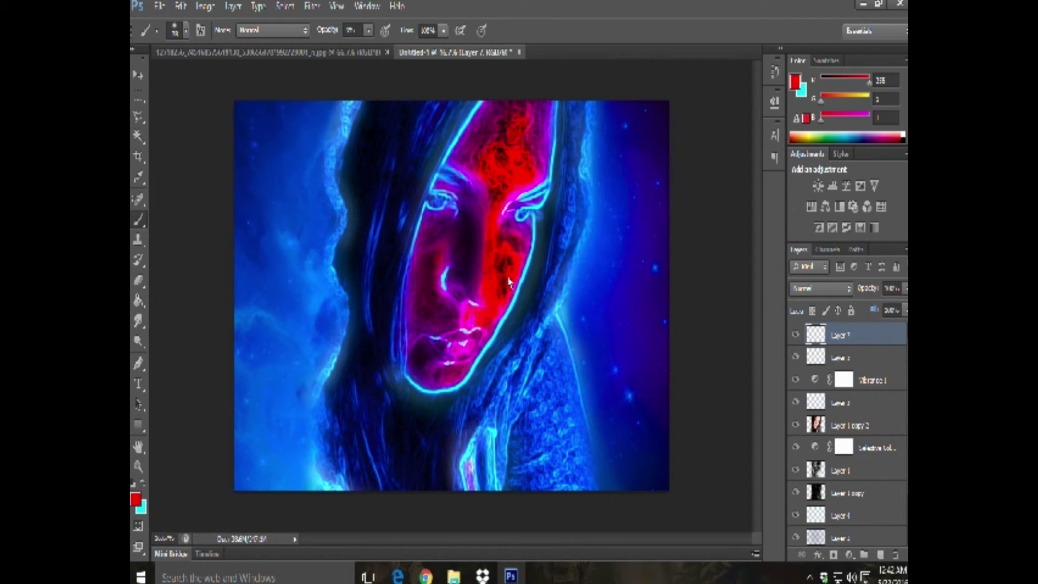
{"action": "left_click", "coordinate": [369, 30]}
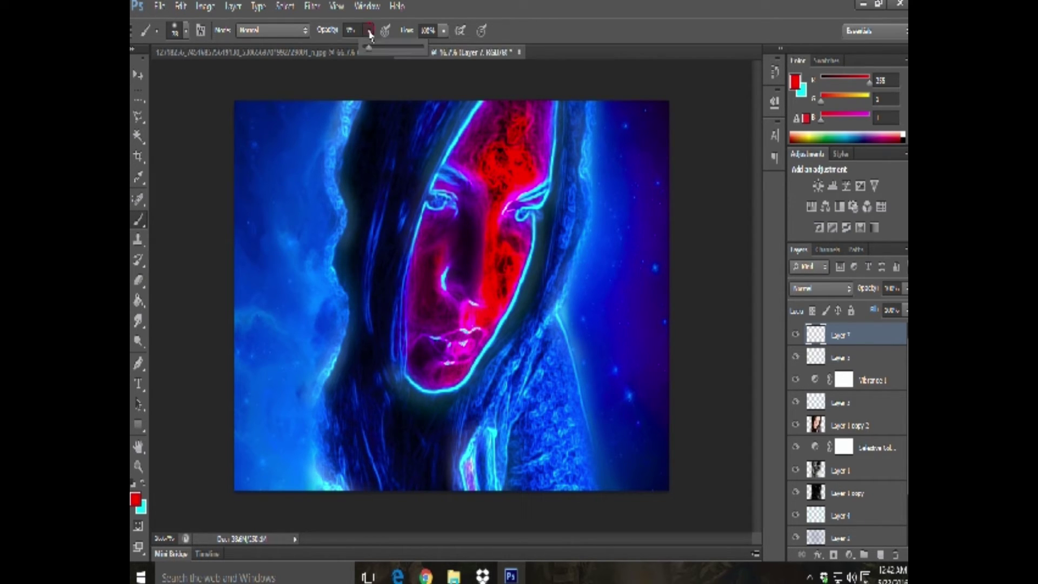
{"action": "left_click_drag", "start_coordinate": [368, 49], "coordinate": [554, 47]}
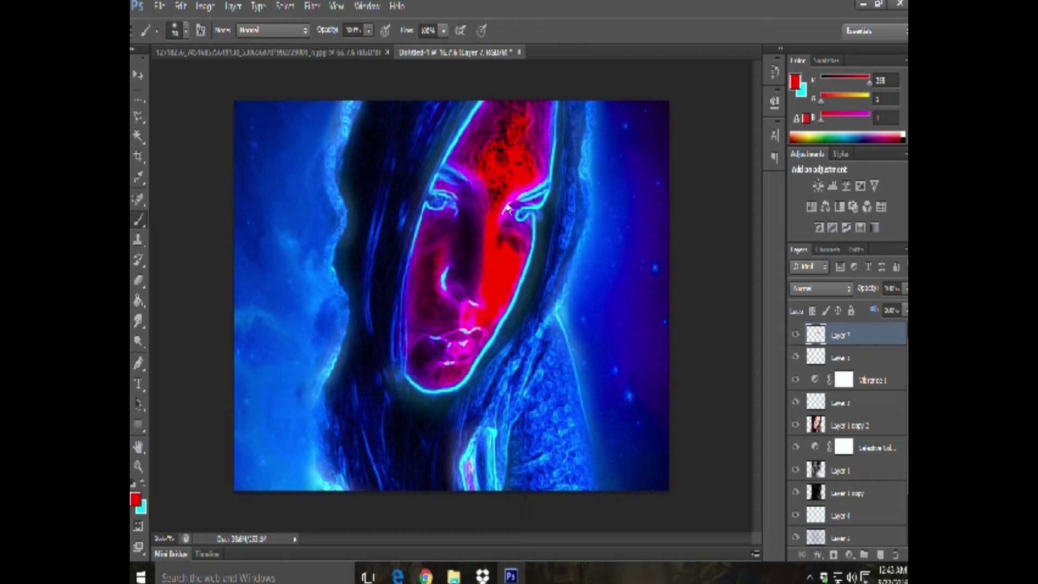
{"action": "left_click", "coordinate": [178, 31]}
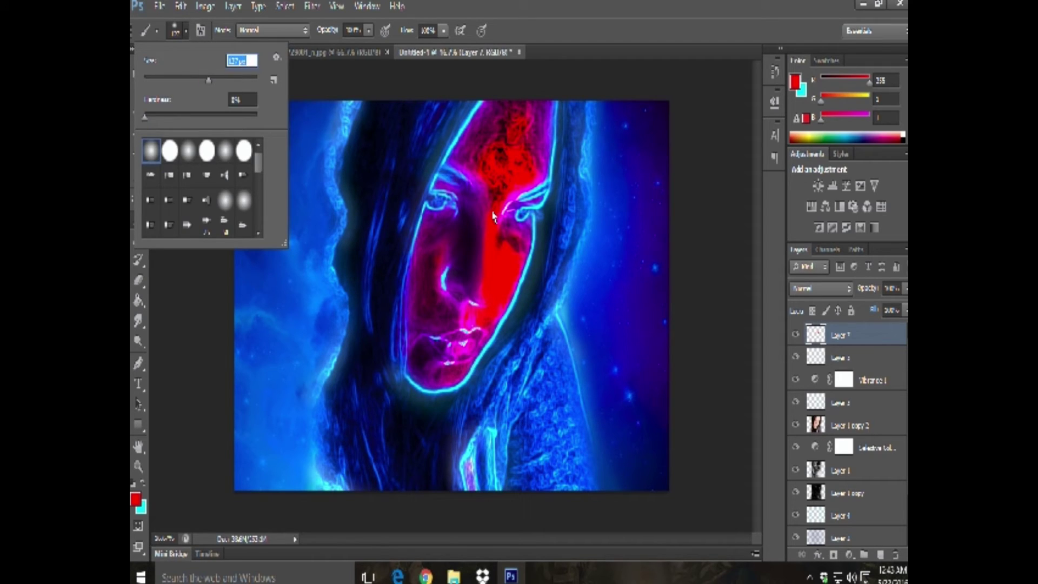
{"action": "key", "text": "Return"}
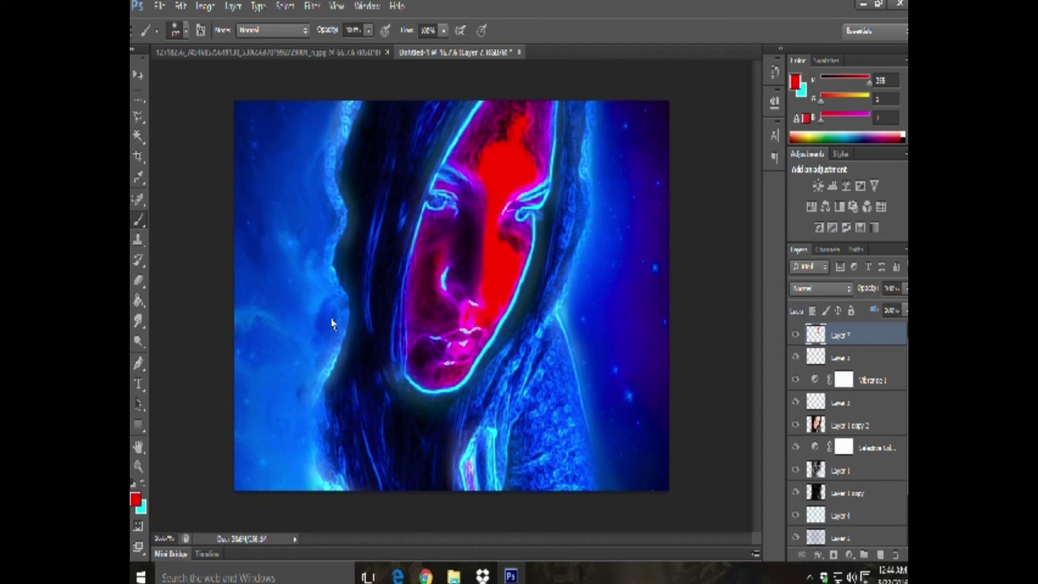
Step: Set the foreground colour to magenta and enlarge the brush
{"action": "left_click", "coordinate": [136, 500]}
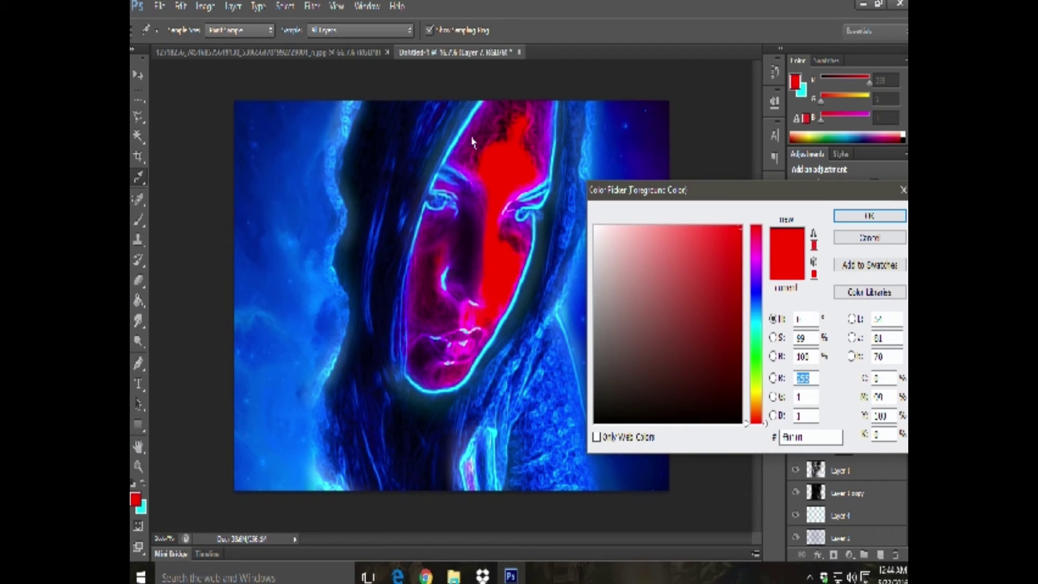
{"action": "left_click", "coordinate": [535, 143]}
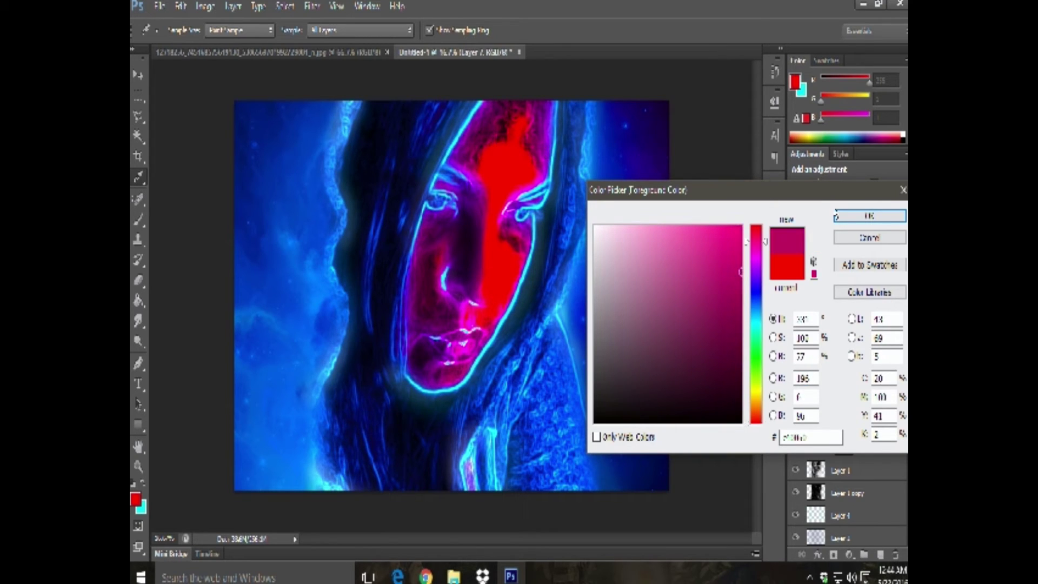
{"action": "left_click", "coordinate": [865, 216]}
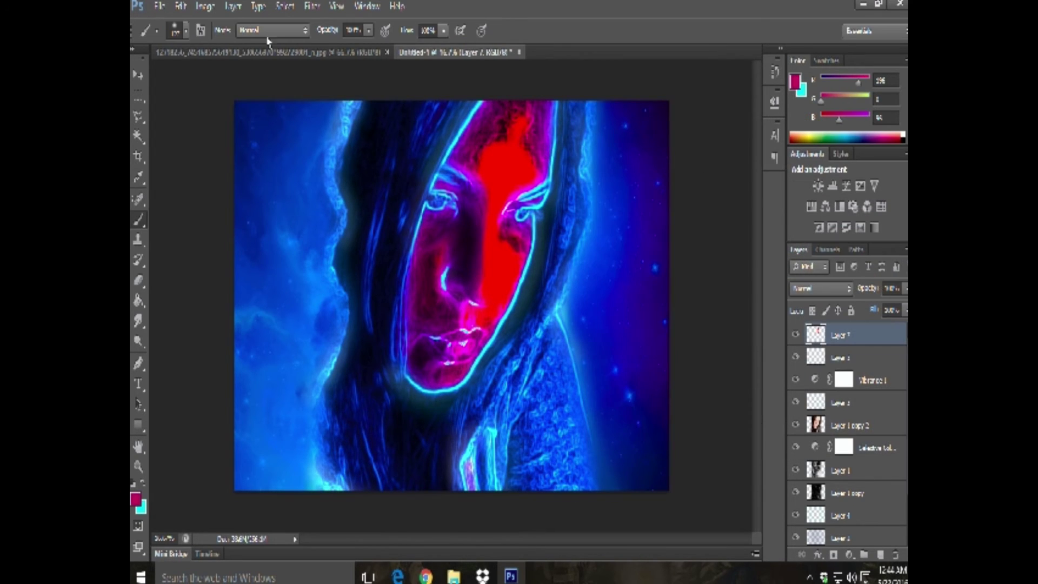
{"action": "left_click", "coordinate": [186, 31]}
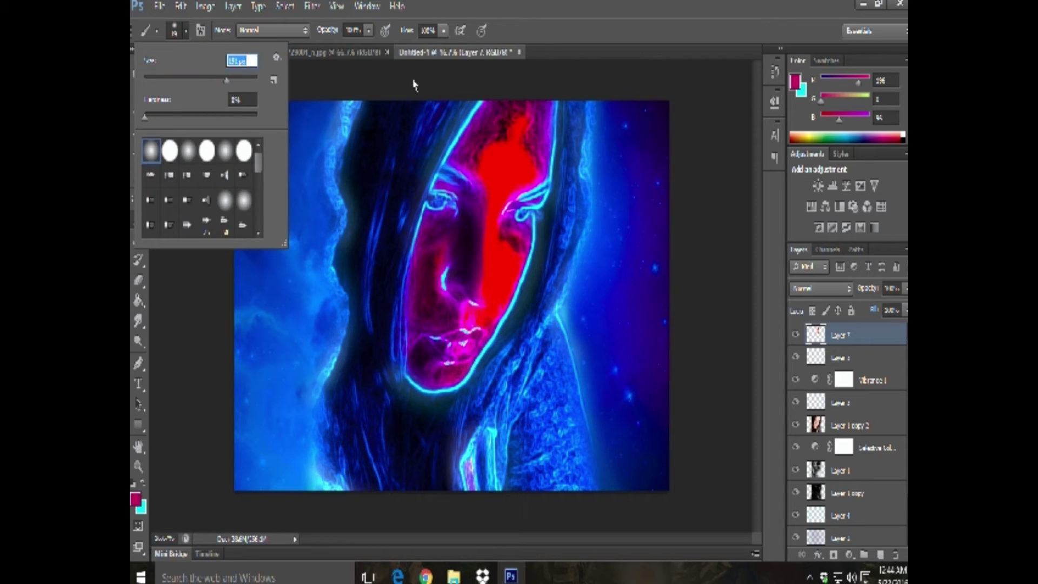
{"action": "left_click_drag", "start_coordinate": [227, 81], "coordinate": [237, 81]}
{"action": "key", "text": "Return"}
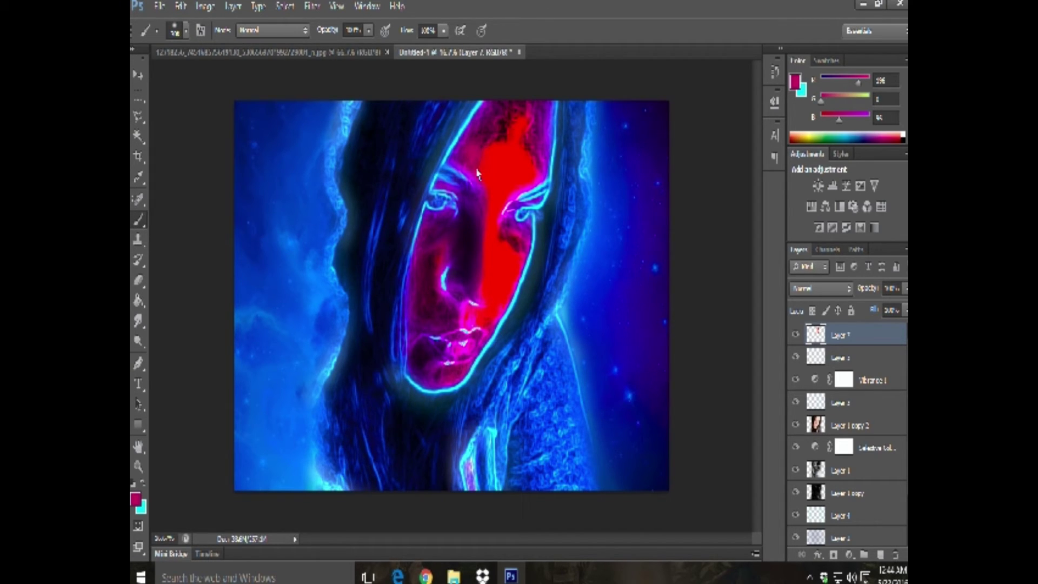
Step: Paint the upper forehead and hairline, undo the last stroke, and slightly lower the layer's opacity
{"action": "left_click_drag", "start_coordinate": [491, 139], "coordinate": [512, 159]}
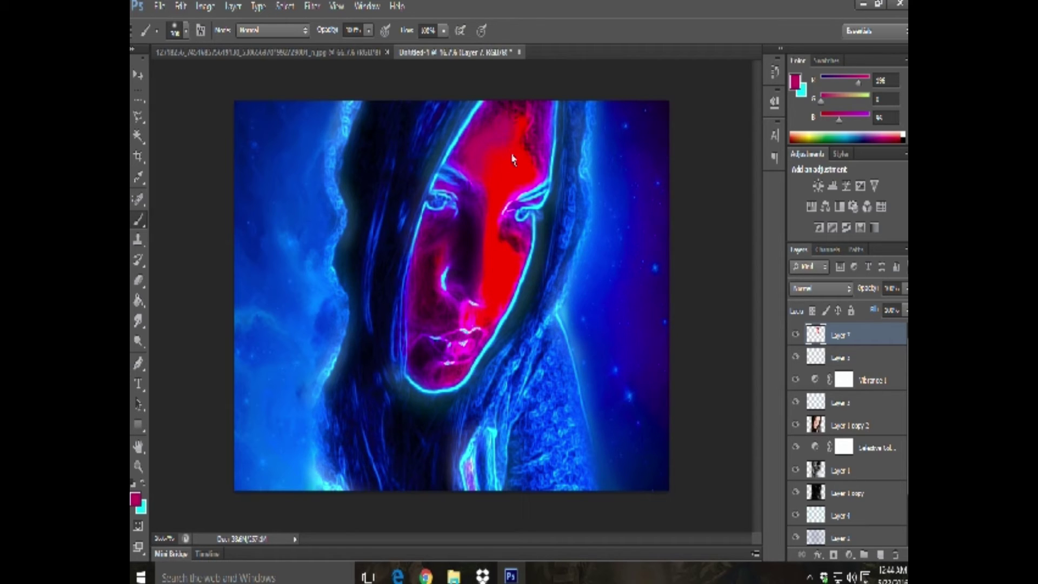
{"action": "left_click_drag", "start_coordinate": [506, 122], "coordinate": [531, 138]}
{"action": "left_click_drag", "start_coordinate": [533, 148], "coordinate": [537, 125]}
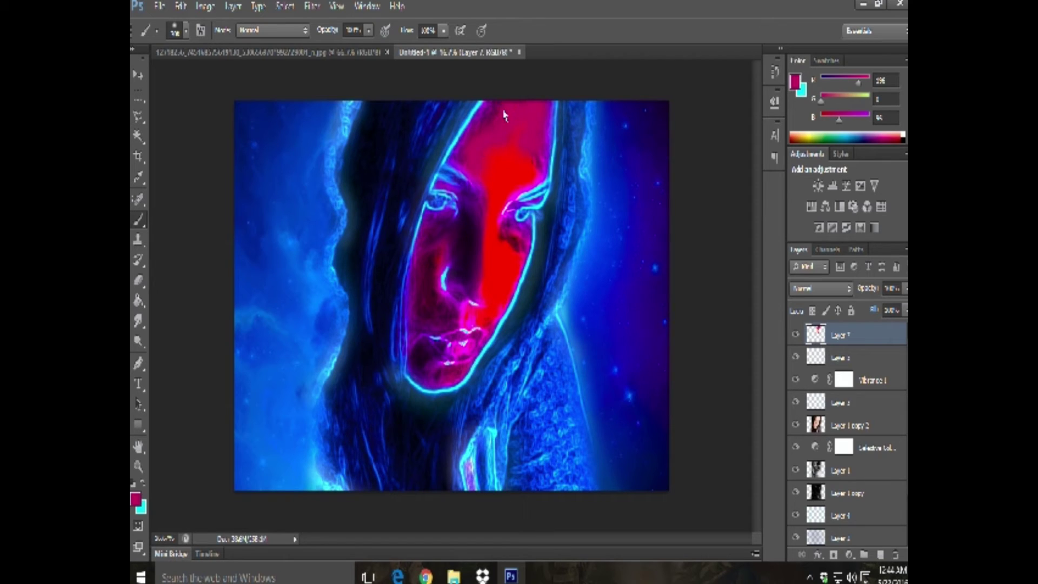
{"action": "left_click_drag", "start_coordinate": [505, 114], "coordinate": [493, 105]}
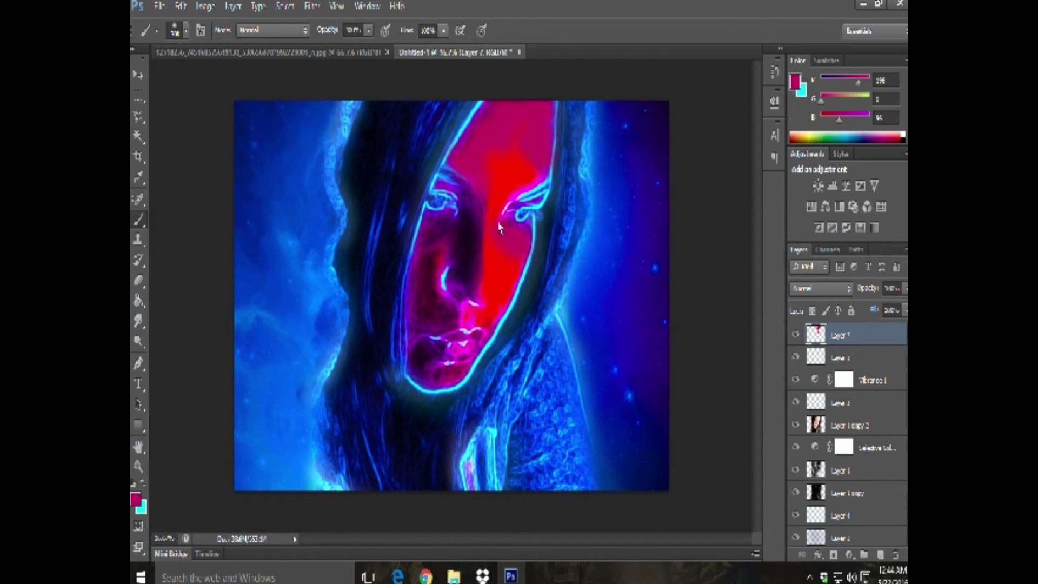
{"action": "left_click", "coordinate": [180, 6]}
{"action": "left_click", "coordinate": [208, 39]}
{"action": "left_click", "coordinate": [906, 289]}
{"action": "left_click_drag", "start_coordinate": [906, 308], "coordinate": [907, 308]}
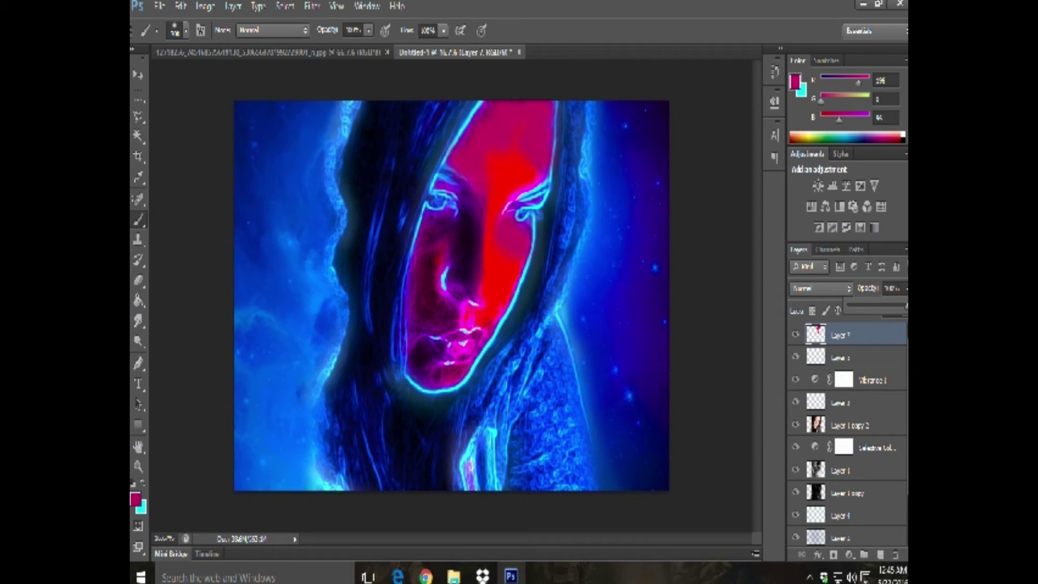
{"action": "left_click", "coordinate": [835, 289]}
{"action": "left_click", "coordinate": [811, 19]}
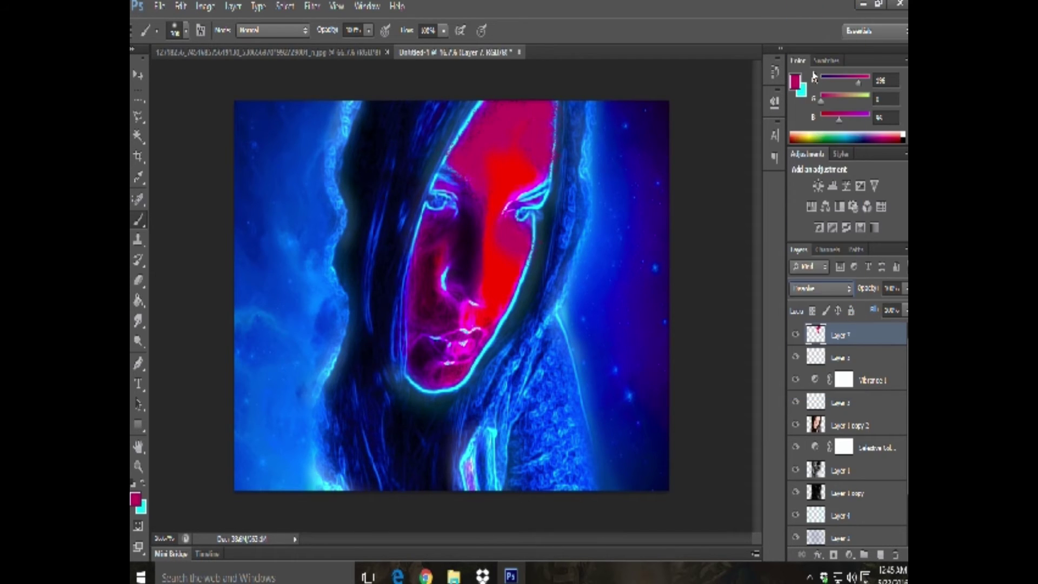
{"action": "scroll", "coordinate": [814, 292], "scroll_direction": "down", "scroll_amount": 1}
{"action": "scroll", "coordinate": [816, 292], "scroll_direction": "down", "scroll_amount": 2}
{"action": "scroll", "coordinate": [819, 291], "scroll_direction": "down", "scroll_amount": 1}
{"action": "scroll", "coordinate": [820, 292], "scroll_direction": "down", "scroll_amount": 2}
{"action": "scroll", "coordinate": [820, 292], "scroll_direction": "down", "scroll_amount": 1}
{"action": "scroll", "coordinate": [820, 292], "scroll_direction": "down", "scroll_amount": 1}
{"action": "scroll", "coordinate": [820, 292], "scroll_direction": "down", "scroll_amount": 1}
{"action": "scroll", "coordinate": [820, 292], "scroll_direction": "up", "scroll_amount": 1}
{"action": "scroll", "coordinate": [820, 292], "scroll_direction": "down", "scroll_amount": 1}
{"action": "scroll", "coordinate": [820, 292], "scroll_direction": "down", "scroll_amount": 2}
{"action": "scroll", "coordinate": [820, 292], "scroll_direction": "down", "scroll_amount": 1}
{"action": "scroll", "coordinate": [820, 291], "scroll_direction": "down", "scroll_amount": 1}
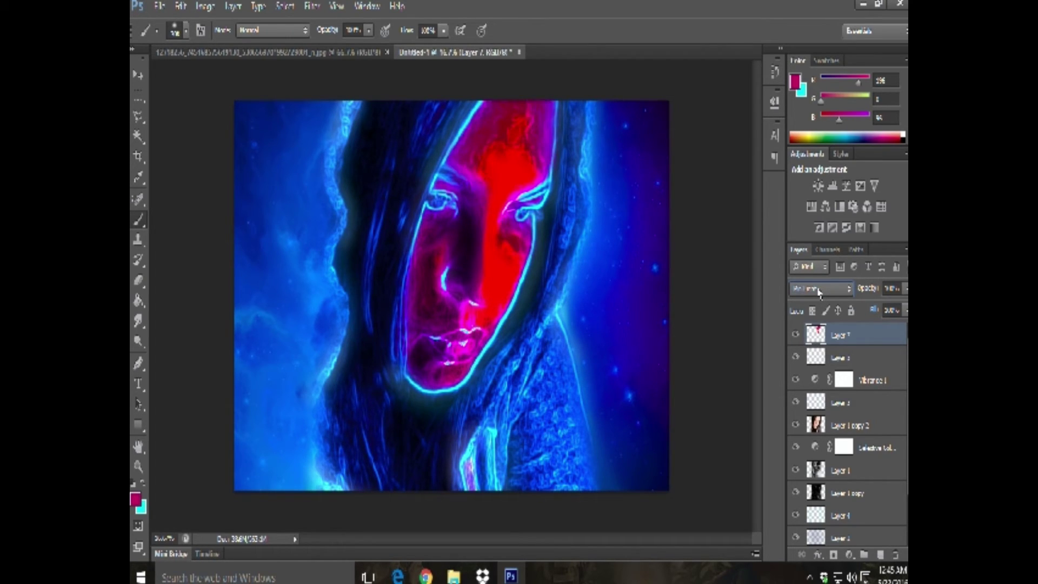
{"action": "scroll", "coordinate": [820, 291], "scroll_direction": "down", "scroll_amount": 2}
{"action": "scroll", "coordinate": [820, 292], "scroll_direction": "down", "scroll_amount": 2}
{"action": "scroll", "coordinate": [819, 291], "scroll_direction": "down", "scroll_amount": 1}
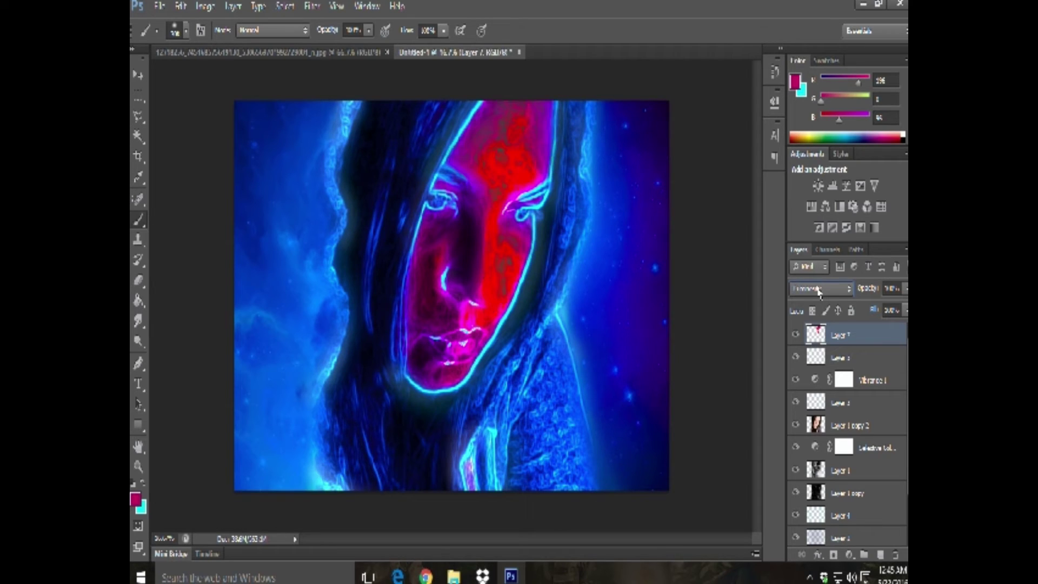
{"action": "scroll", "coordinate": [818, 292], "scroll_direction": "down", "scroll_amount": 1}
{"action": "scroll", "coordinate": [819, 292], "scroll_direction": "down", "scroll_amount": 1}
{"action": "scroll", "coordinate": [819, 292], "scroll_direction": "down", "scroll_amount": 1}
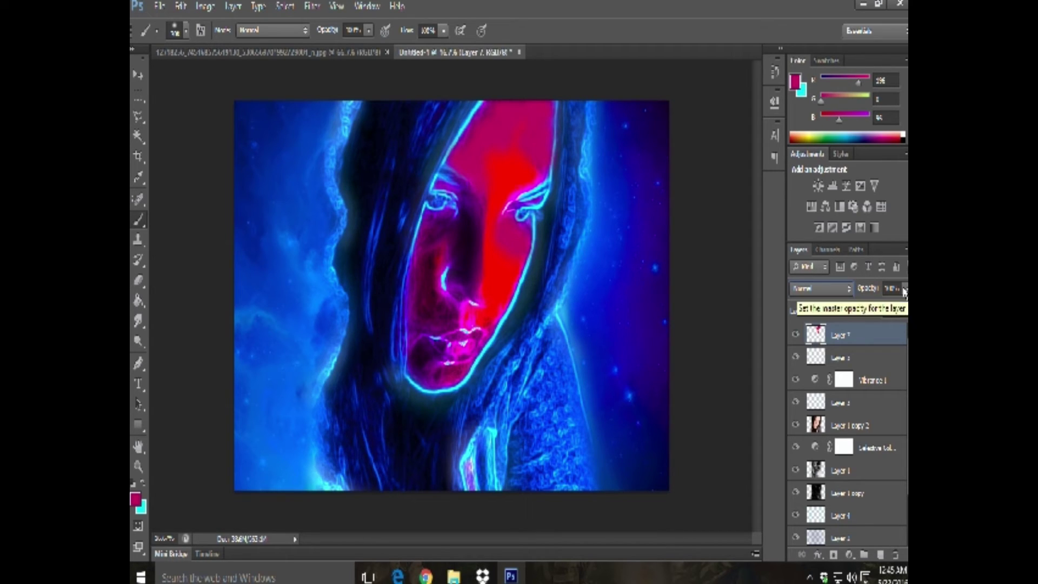
Step: Mask Layer 7 and paint black along the face edge with a 91%-hard, ~156 px brush
{"action": "left_click", "coordinate": [833, 555]}
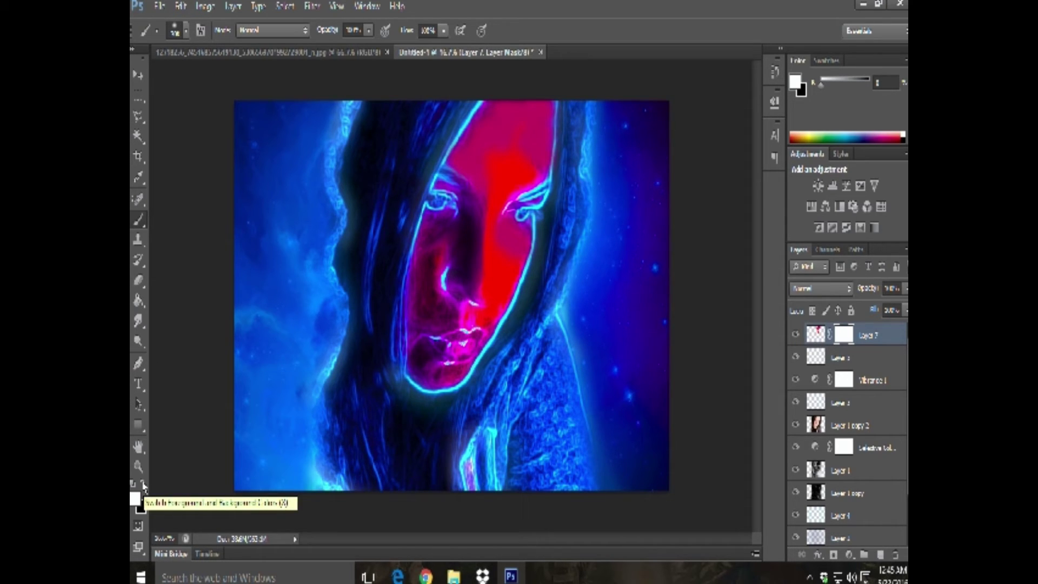
{"action": "left_click", "coordinate": [144, 485]}
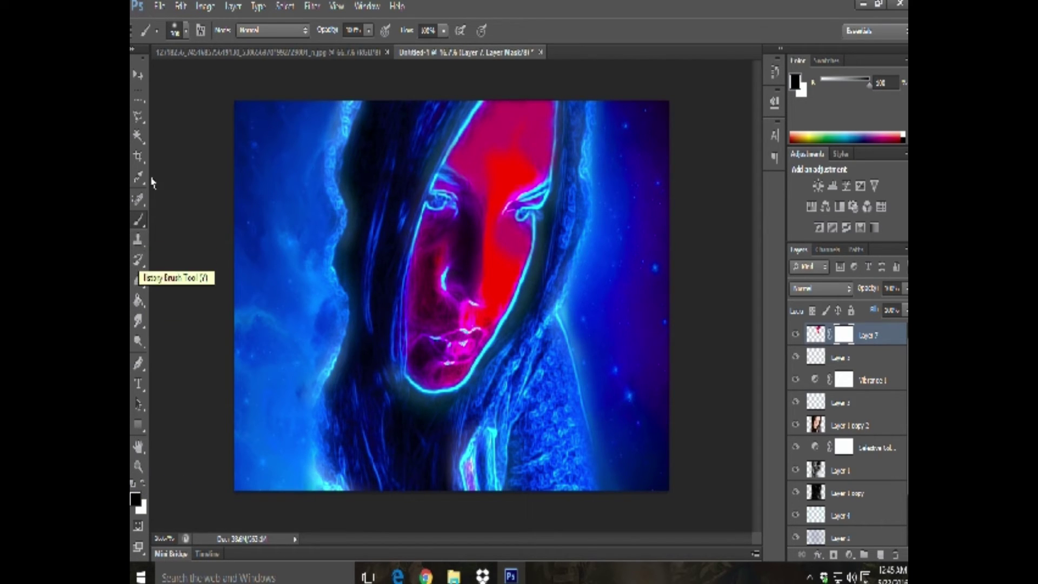
{"action": "left_click", "coordinate": [182, 31]}
{"action": "left_click_drag", "start_coordinate": [145, 117], "coordinate": [246, 117]}
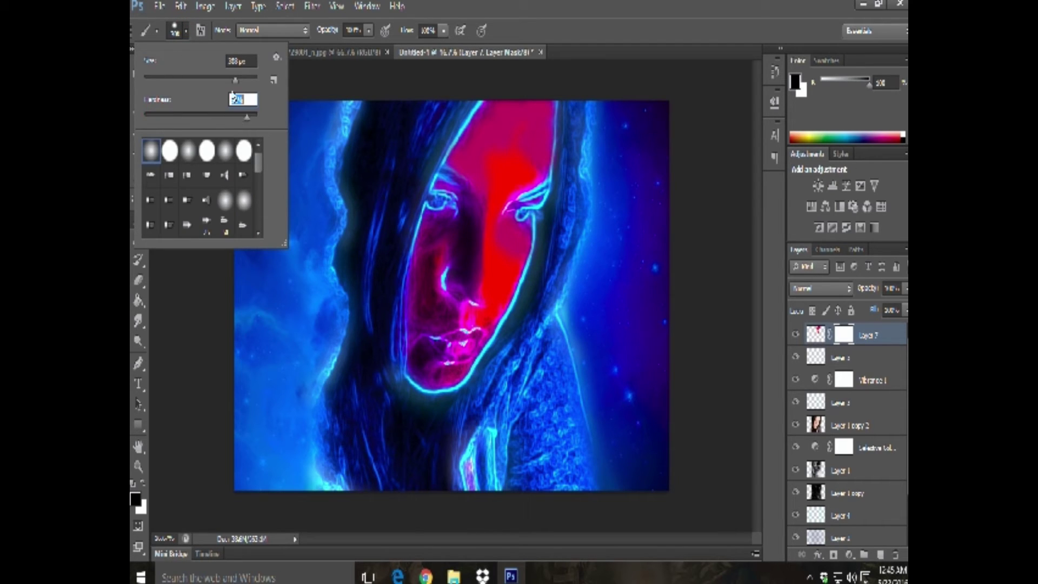
{"action": "left_click_drag", "start_coordinate": [232, 78], "coordinate": [168, 80]}
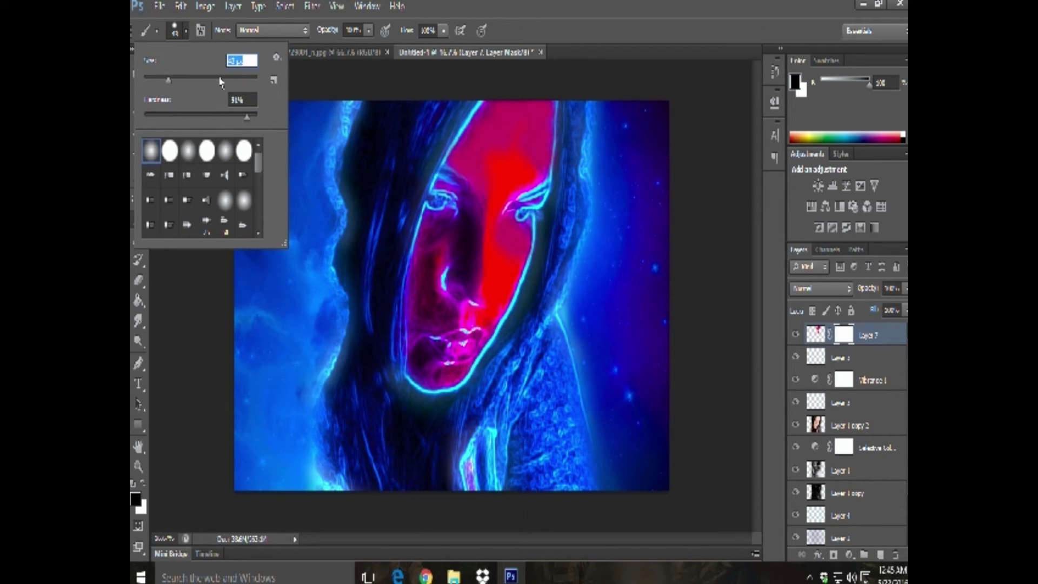
{"action": "left_click", "coordinate": [195, 78]}
{"action": "left_click", "coordinate": [216, 79]}
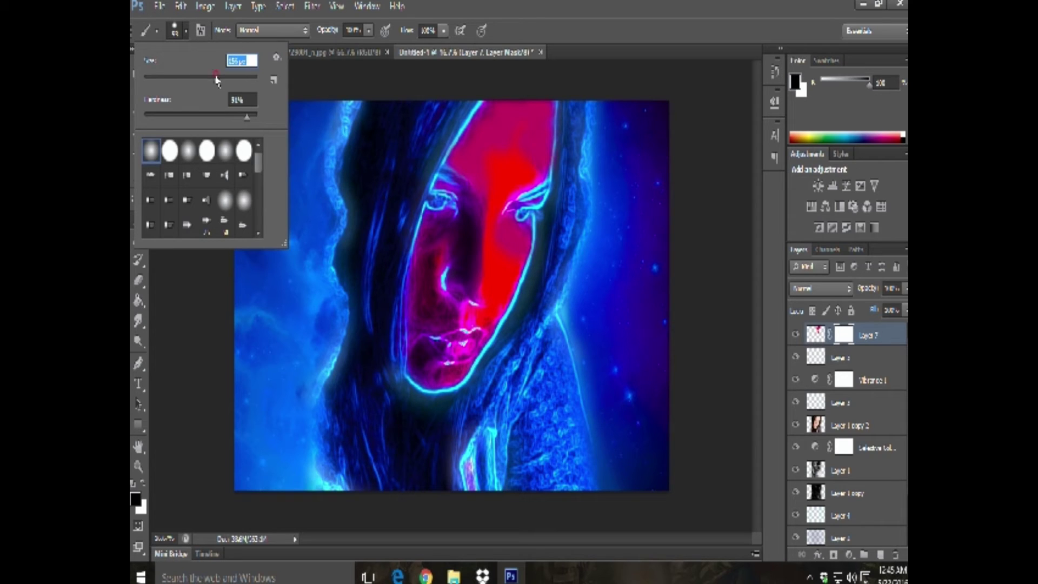
{"action": "left_click", "coordinate": [561, 97]}
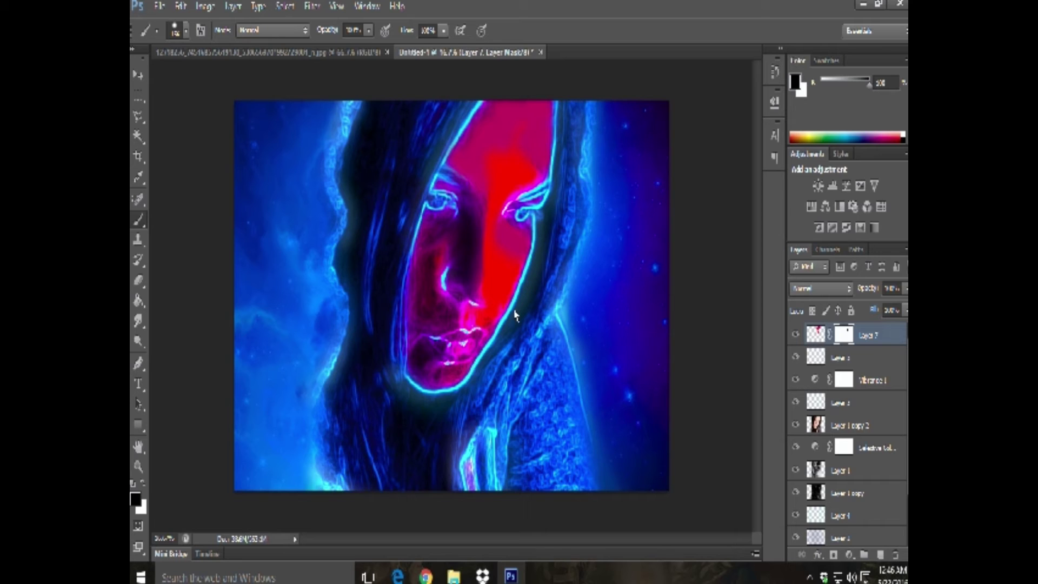
{"action": "mouse_move", "coordinate": [501, 338]}
{"action": "left_mouse_down"}
{"action": "mouse_move", "coordinate": [471, 395]}
{"action": "mouse_move", "coordinate": [447, 204]}
{"action": "mouse_move", "coordinate": [472, 215]}
{"action": "left_mouse_up"}
Step: Gaussian-blur Layer 7 at radius about 14, target its mask, then stamp visible layers
{"action": "left_click", "coordinate": [815, 334]}
{"action": "left_click", "coordinate": [285, 5]}
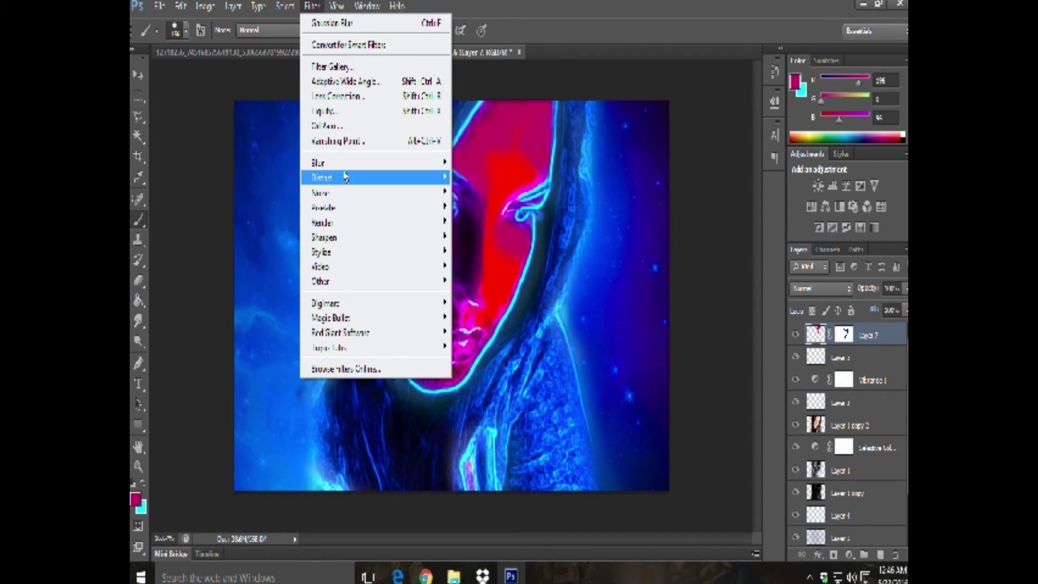
{"action": "left_click", "coordinate": [484, 272]}
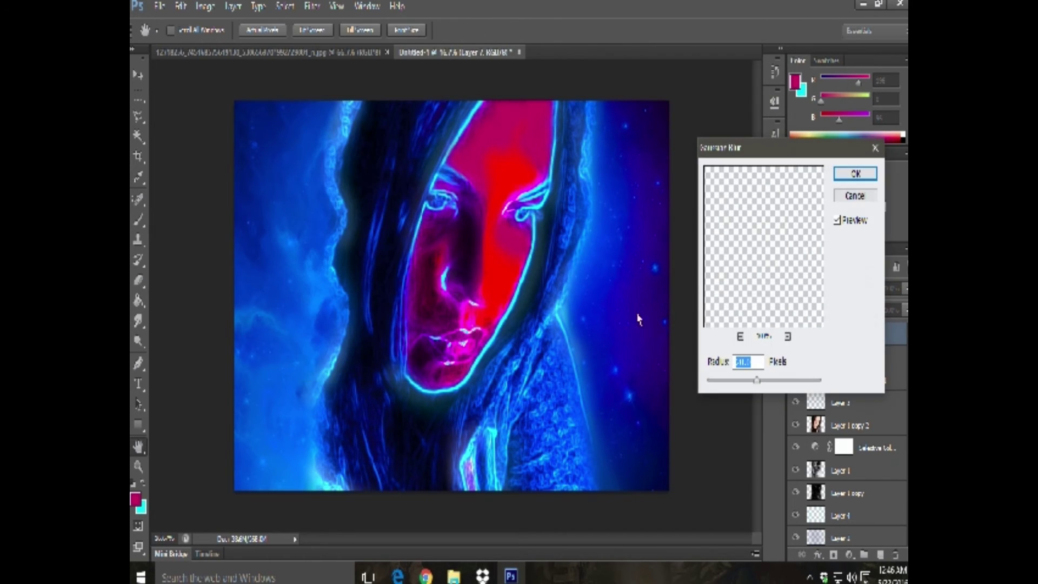
{"action": "mouse_move", "coordinate": [757, 381]}
{"action": "left_mouse_down"}
{"action": "mouse_move", "coordinate": [774, 380]}
{"action": "mouse_move", "coordinate": [762, 380]}
{"action": "left_mouse_up"}
{"action": "left_click_drag", "start_coordinate": [762, 381], "coordinate": [755, 380]}
{"action": "left_click", "coordinate": [855, 173]}
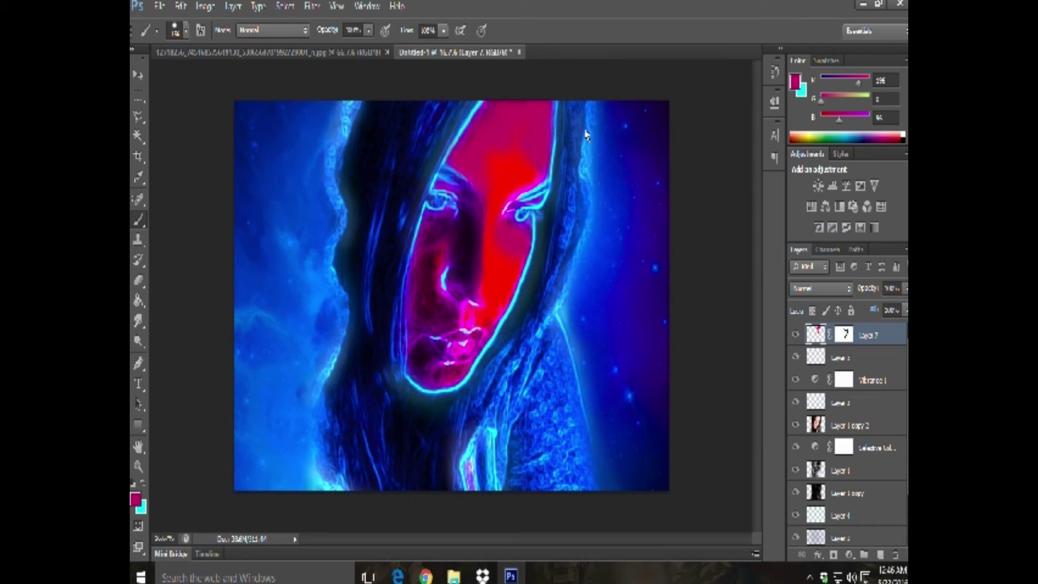
{"action": "left_click", "coordinate": [844, 334]}
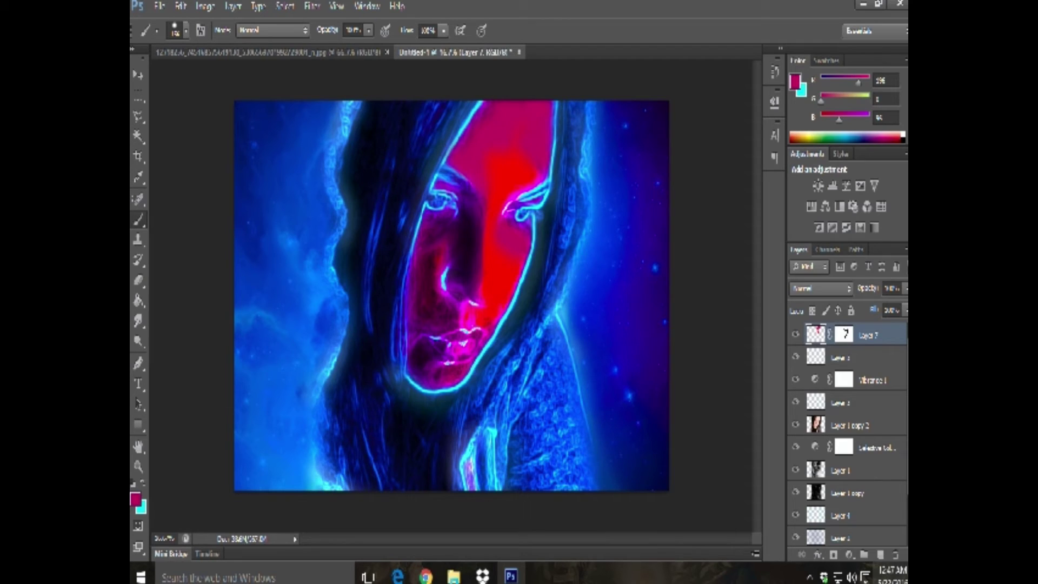
{"action": "key", "text": "ctrl+shift+alt+e"}
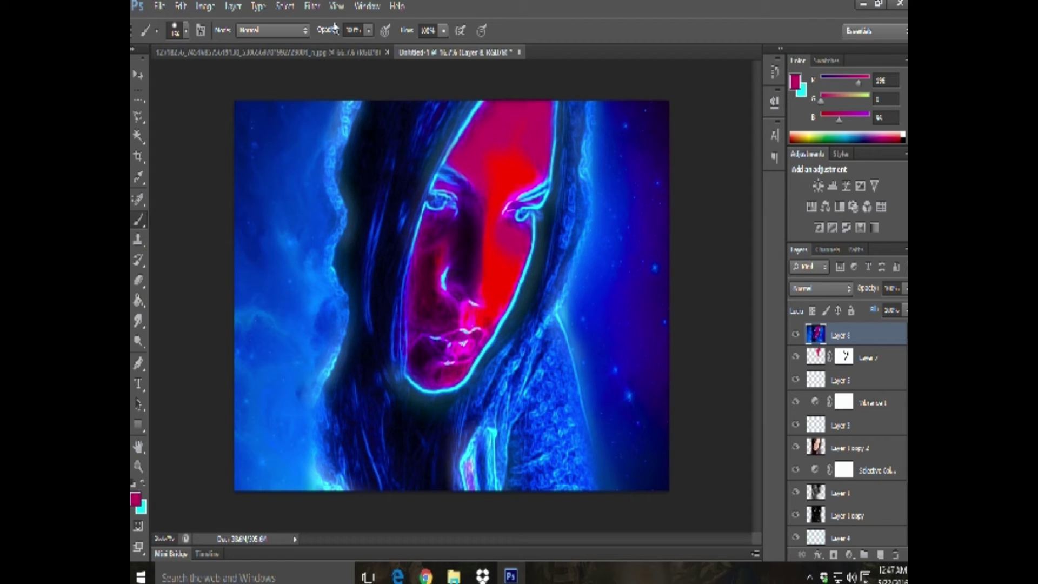
Step: Duplicate Layer 8 and apply Reduce Noise to the copy
{"action": "right_click", "coordinate": [877, 339]}
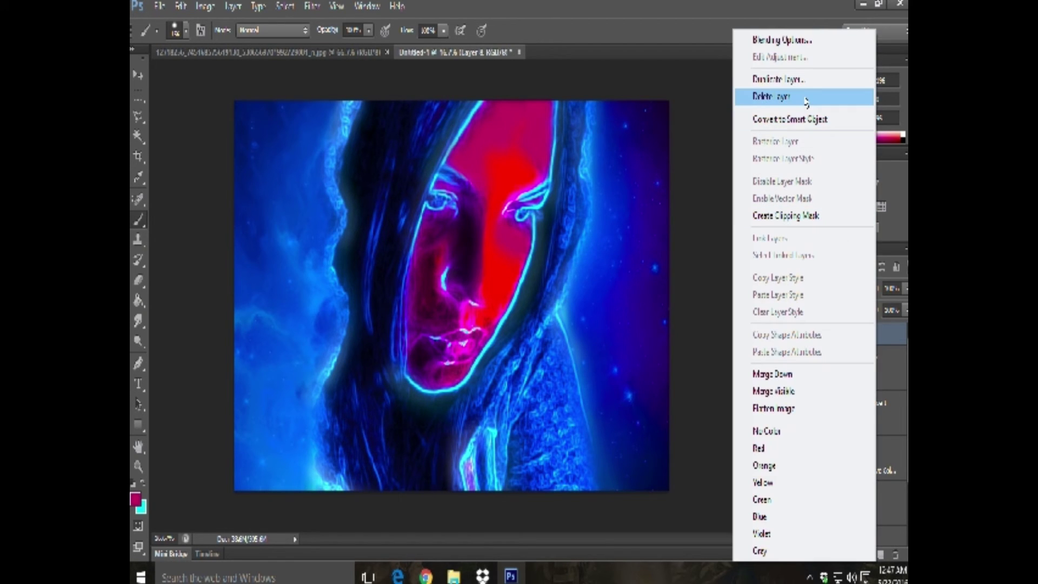
{"action": "left_click", "coordinate": [843, 79]}
{"action": "left_click", "coordinate": [641, 180]}
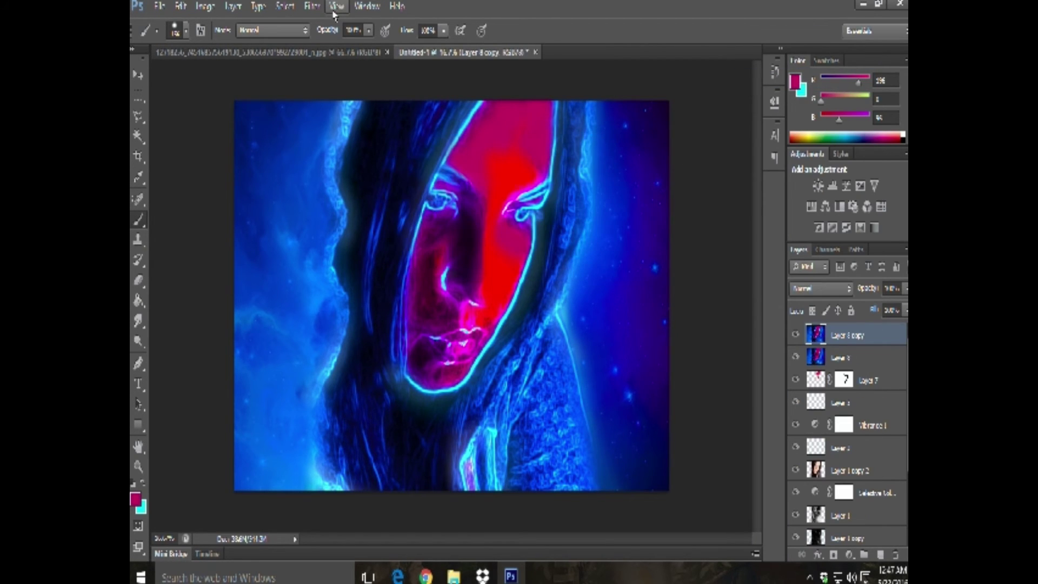
{"action": "left_click", "coordinate": [312, 5]}
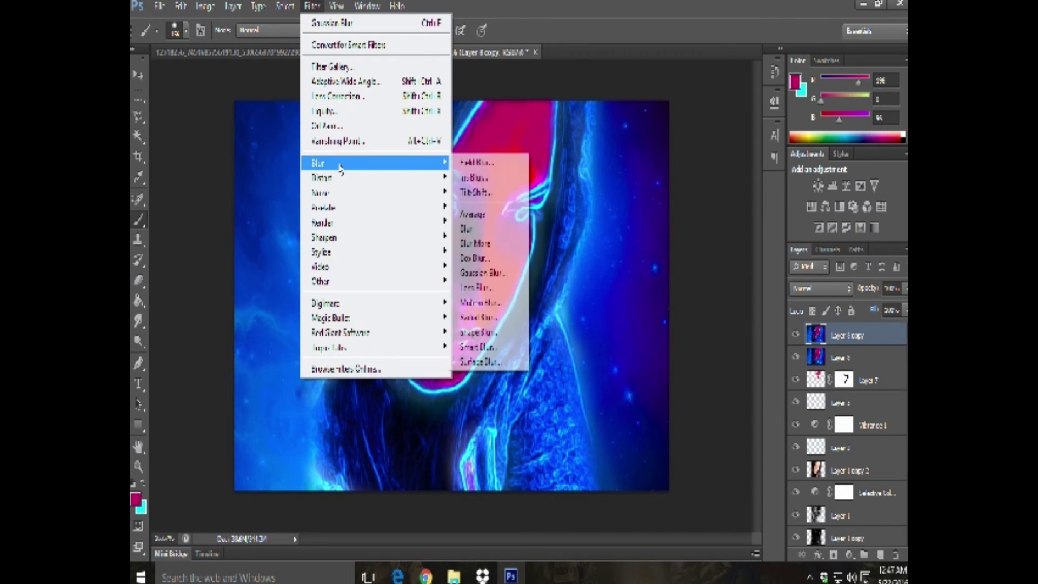
{"action": "mouse_move", "coordinate": [321, 192]}
{"action": "left_click", "coordinate": [487, 251]}
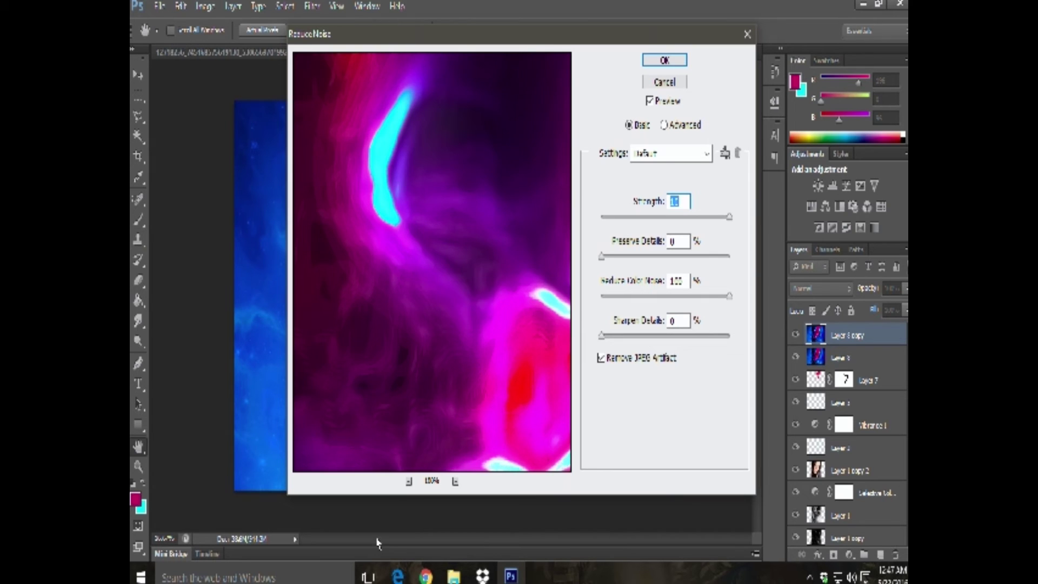
{"action": "left_click", "coordinate": [409, 481]}
{"action": "left_click", "coordinate": [409, 481]}
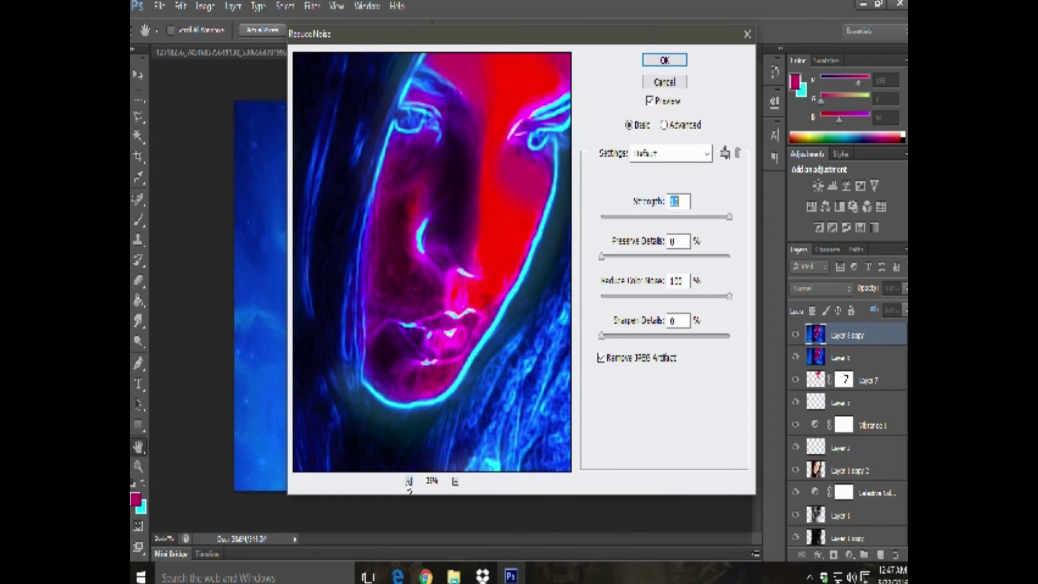
{"action": "left_click_drag", "start_coordinate": [551, 31], "coordinate": [568, 76]}
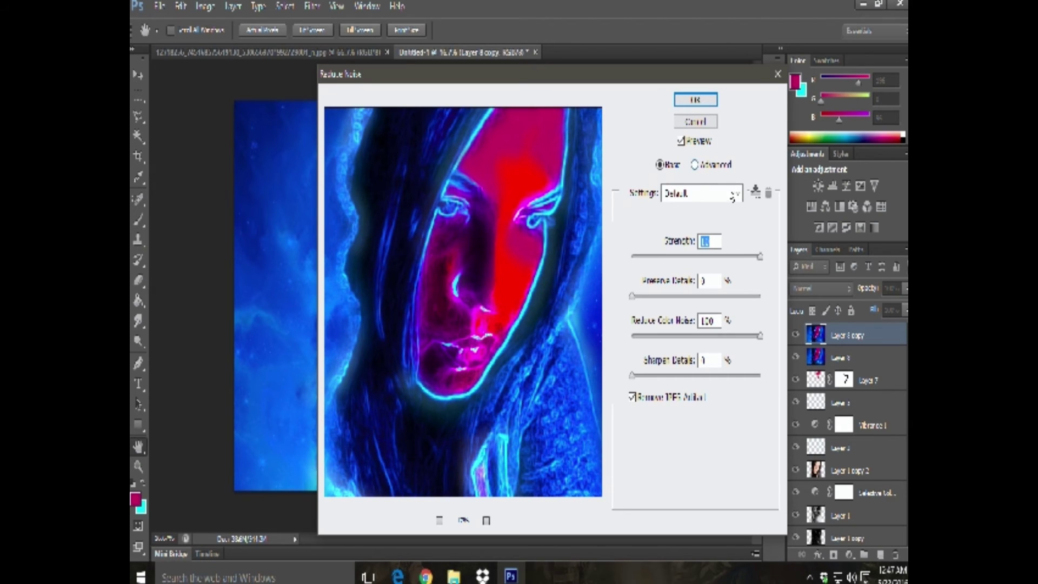
{"action": "left_click", "coordinate": [693, 100]}
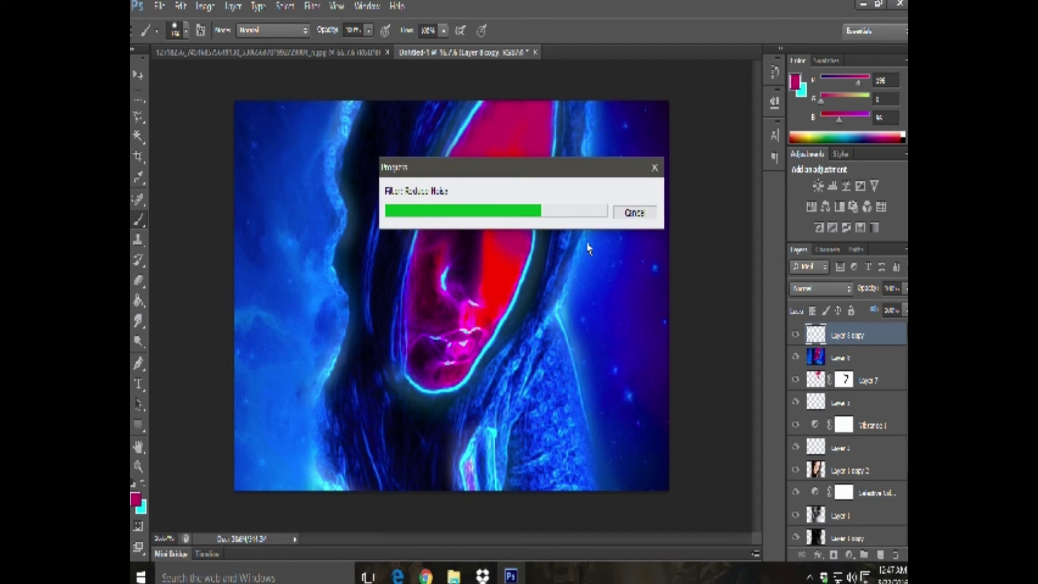
Step: Reapply Reduce Noise to the Layer 8 copy with Ctrl+F
{"action": "left_click", "coordinate": [311, 5]}
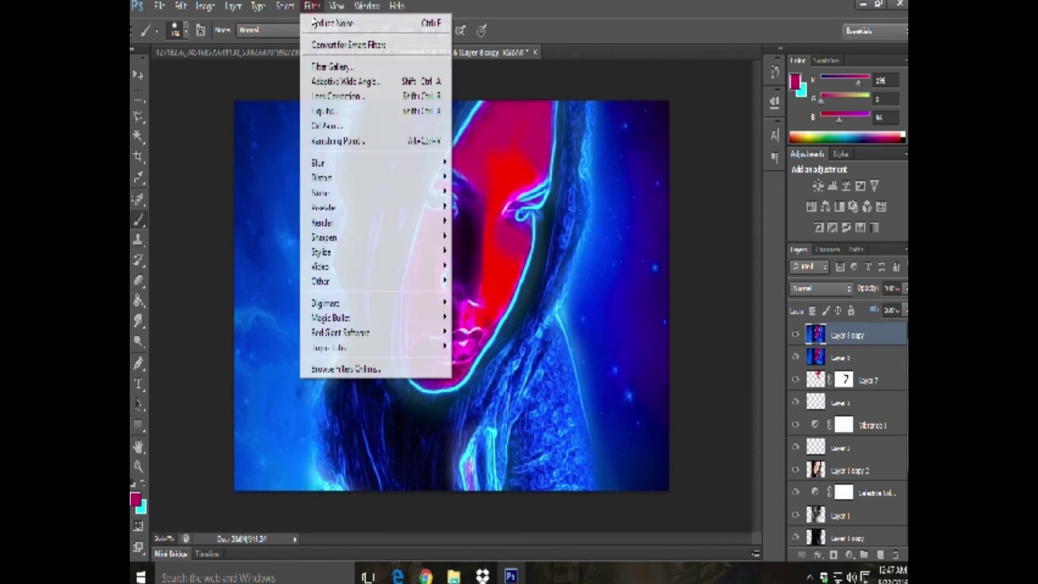
{"action": "left_click", "coordinate": [321, 27]}
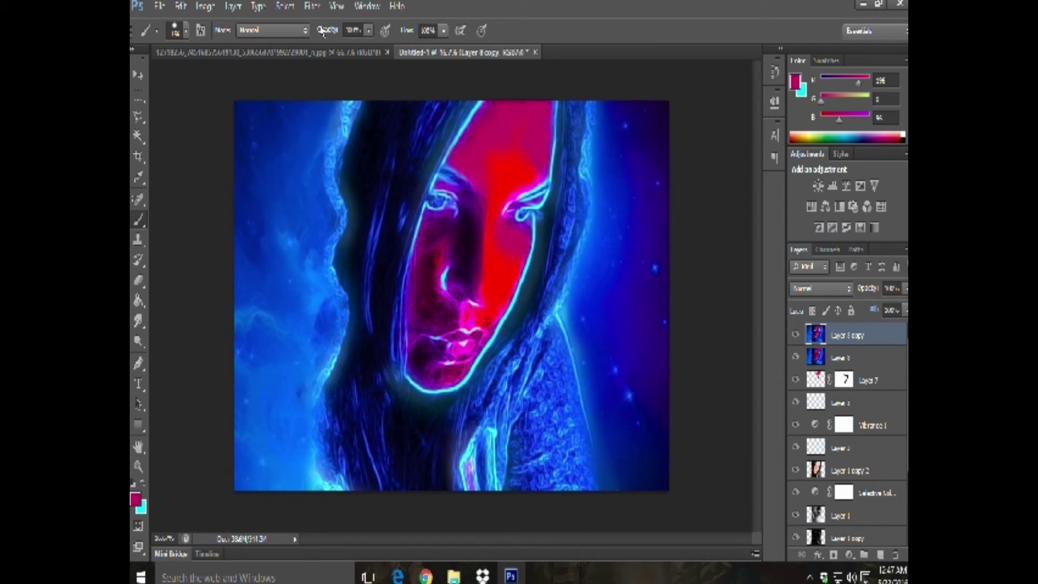
{"action": "left_click", "coordinate": [312, 6]}
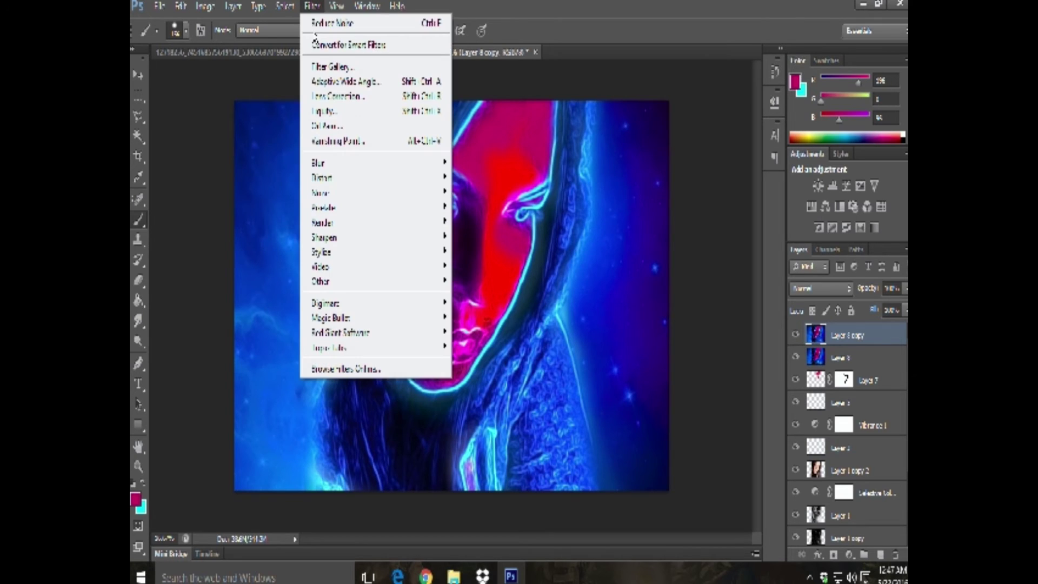
{"action": "key", "text": "Escape"}
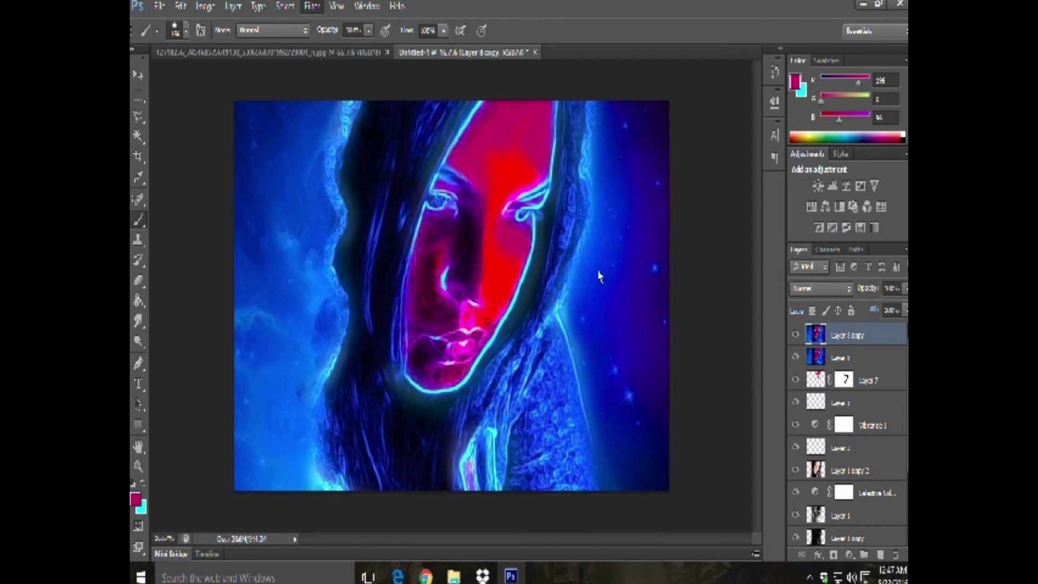
{"action": "key", "text": "ctrl+f"}
{"action": "right_click", "coordinate": [878, 334]}
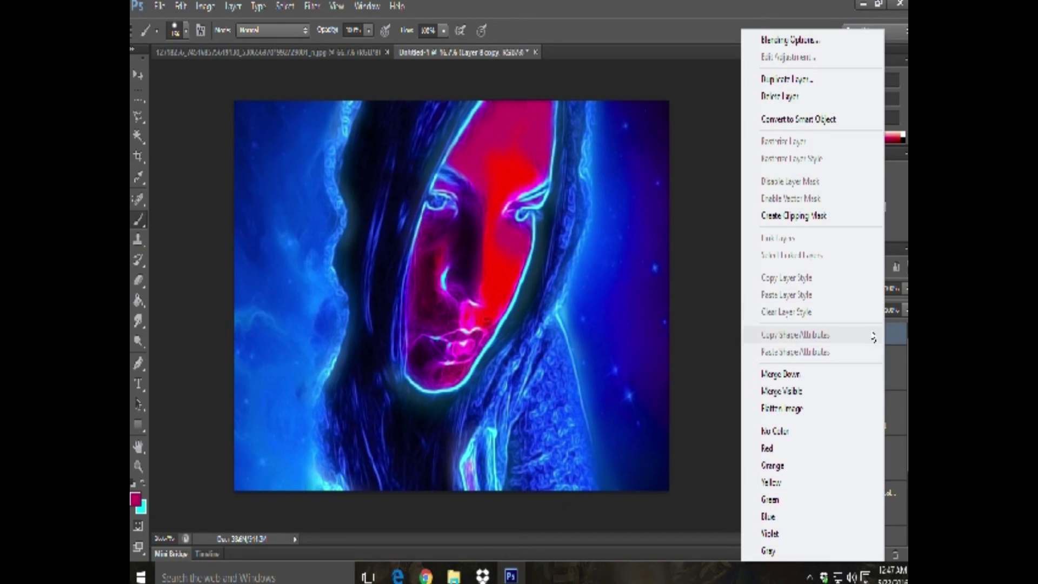
{"action": "left_click", "coordinate": [717, 215]}
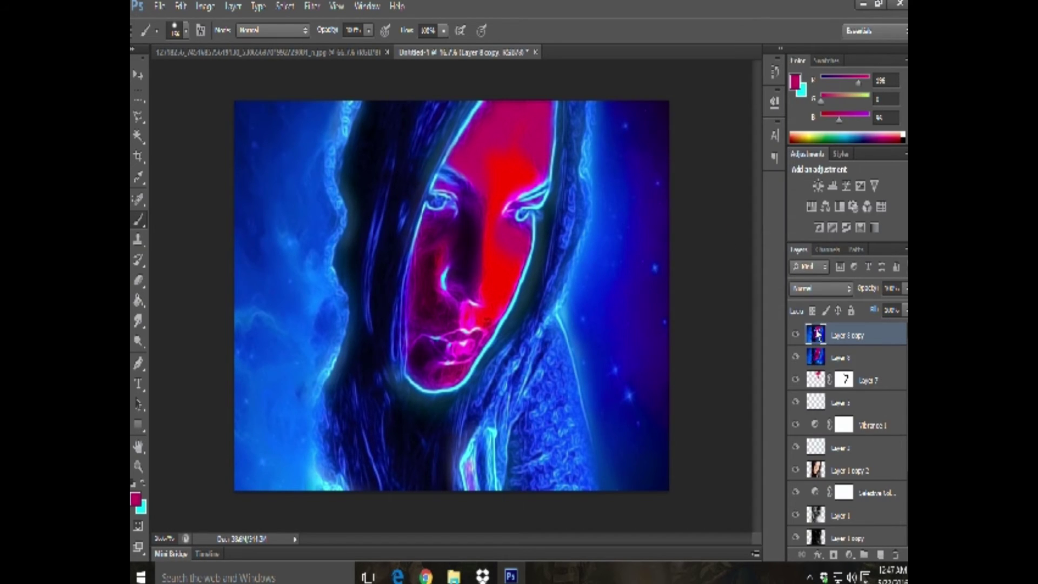
Step: Duplicate Layer 8 again and move Layer 8 copy 2 to the top of the stack
{"action": "left_click", "coordinate": [874, 355]}
{"action": "right_click", "coordinate": [876, 357]}
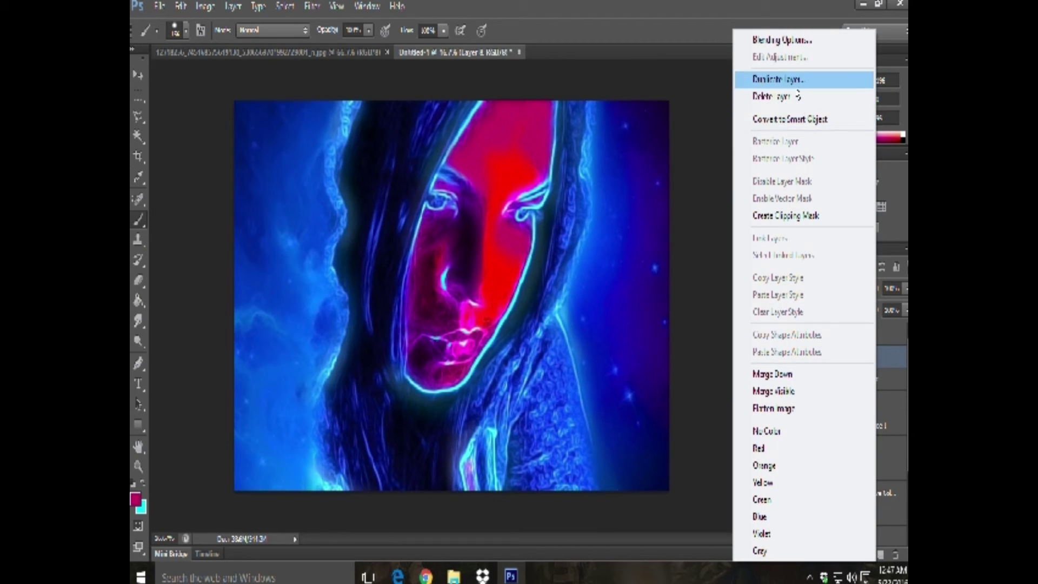
{"action": "left_click", "coordinate": [778, 79]}
{"action": "left_click", "coordinate": [618, 167]}
{"action": "left_click_drag", "start_coordinate": [888, 361], "coordinate": [882, 333]}
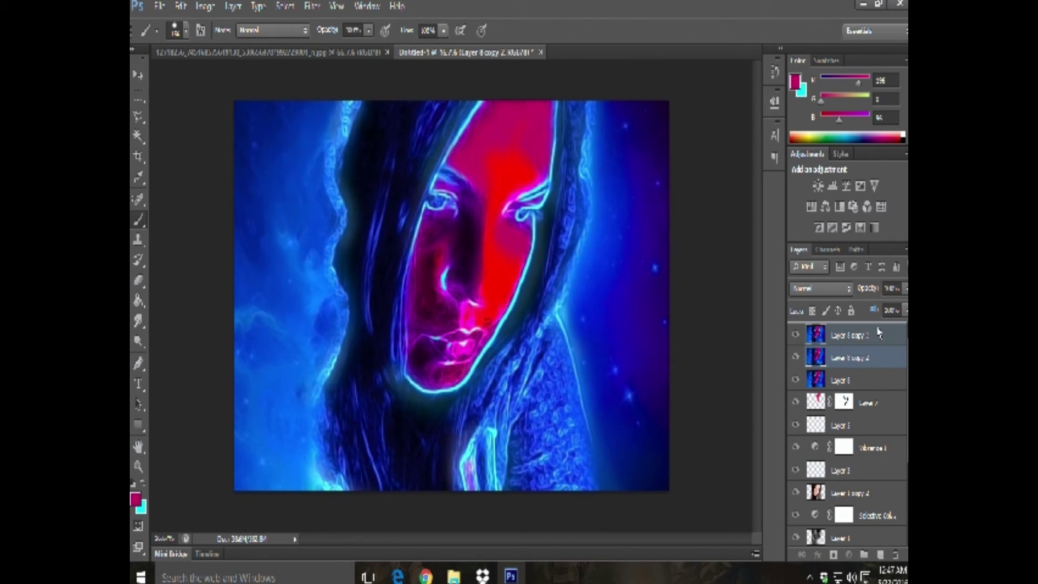
Step: Apply a Gaussian blur to Layer 8 copy 2 and change its blend mode
{"action": "left_click", "coordinate": [285, 7]}
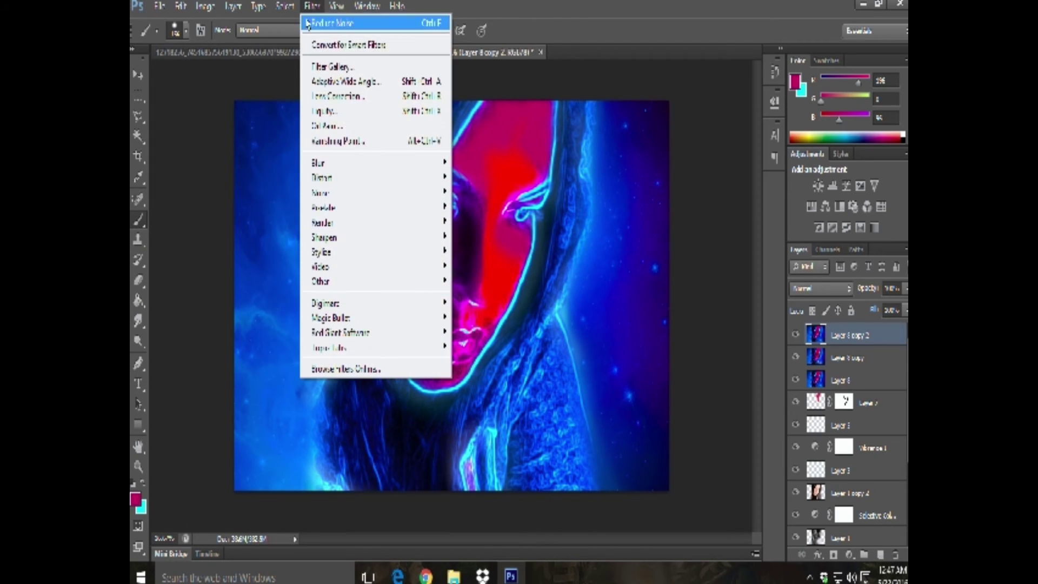
{"action": "mouse_move", "coordinate": [375, 163]}
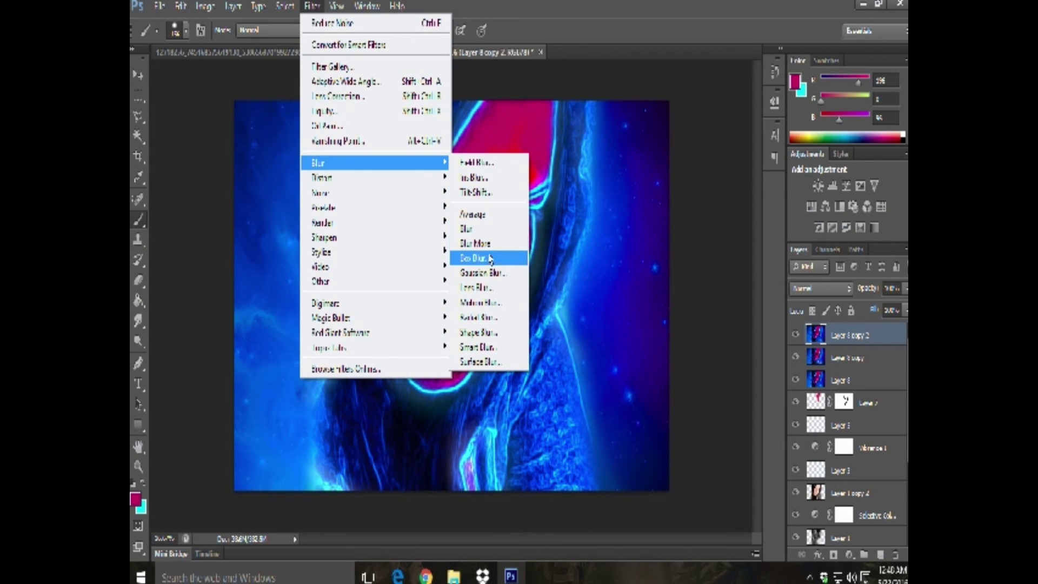
{"action": "left_click", "coordinate": [490, 273]}
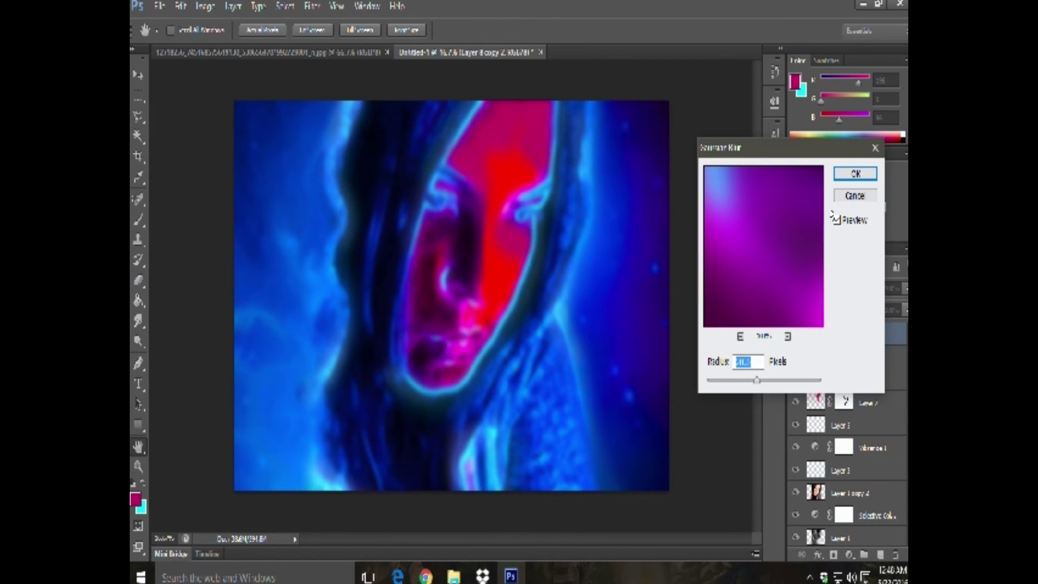
{"action": "left_click", "coordinate": [855, 174]}
{"action": "left_click", "coordinate": [823, 290]}
{"action": "left_click", "coordinate": [816, 76]}
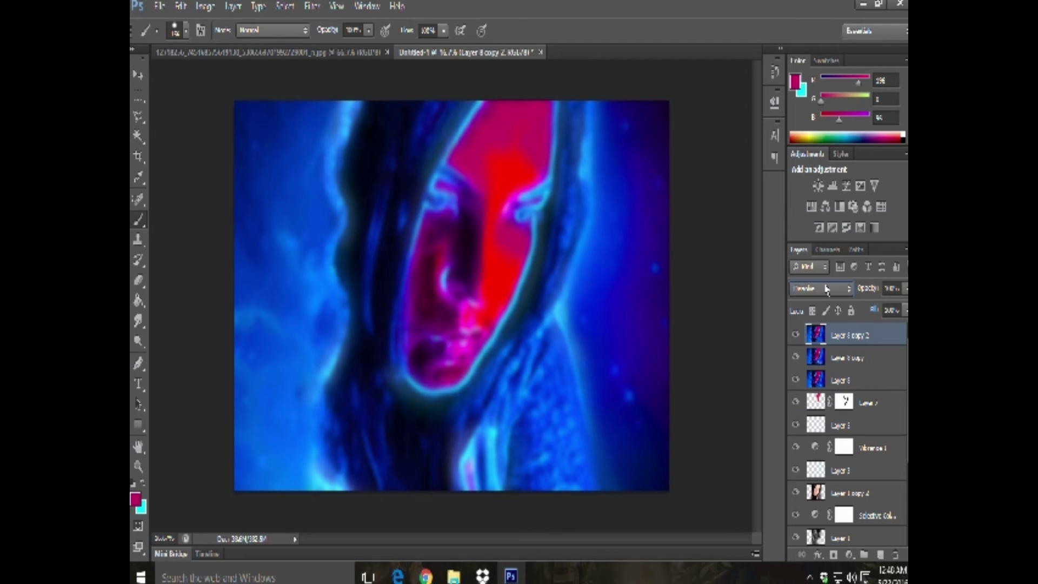
Step: Cycle through blend modes on the blurred Layer 8 copy, then pick a different mode
{"action": "scroll", "coordinate": [826, 287], "scroll_direction": "down", "scroll_amount": 1}
{"action": "scroll", "coordinate": [825, 288], "scroll_direction": "down", "scroll_amount": 1}
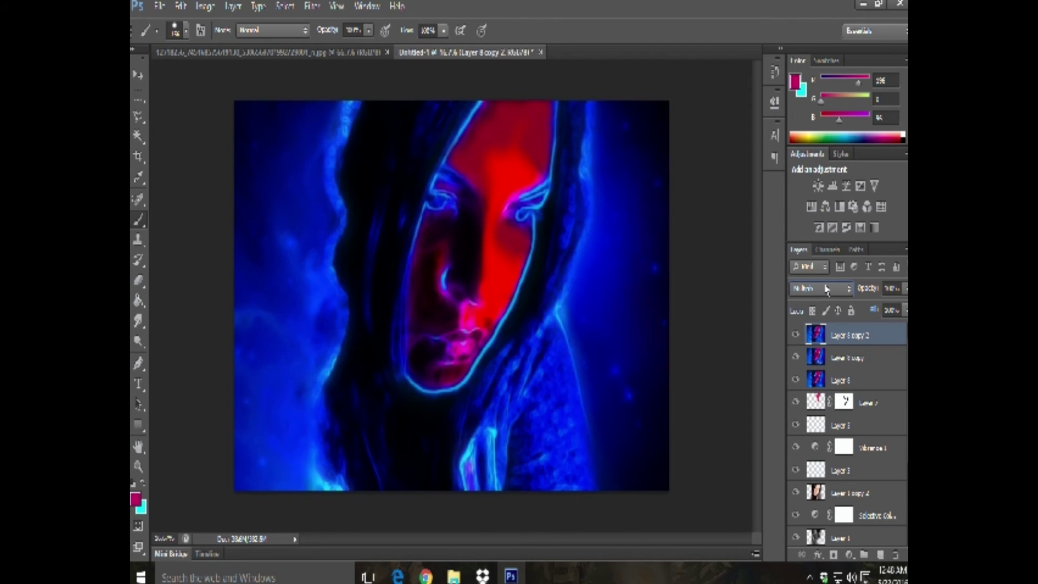
{"action": "scroll", "coordinate": [826, 288], "scroll_direction": "down", "scroll_amount": 1}
{"action": "scroll", "coordinate": [826, 288], "scroll_direction": "down", "scroll_amount": 1}
{"action": "scroll", "coordinate": [826, 288], "scroll_direction": "down", "scroll_amount": 2}
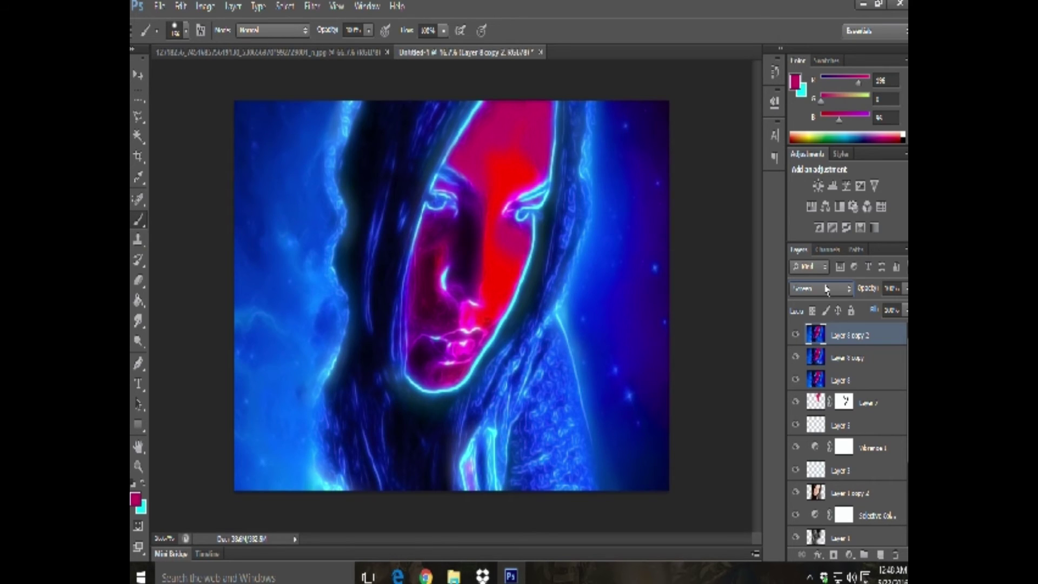
{"action": "scroll", "coordinate": [826, 288], "scroll_direction": "down", "scroll_amount": 1}
{"action": "scroll", "coordinate": [826, 288], "scroll_direction": "down", "scroll_amount": 1}
{"action": "scroll", "coordinate": [826, 288], "scroll_direction": "down", "scroll_amount": 1}
{"action": "scroll", "coordinate": [826, 288], "scroll_direction": "down", "scroll_amount": 1}
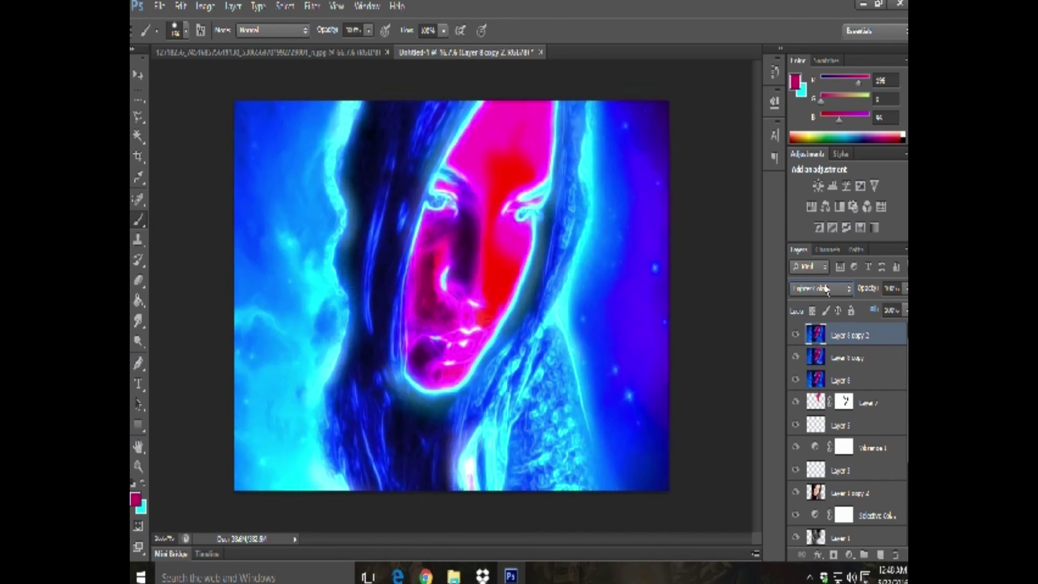
{"action": "scroll", "coordinate": [826, 288], "scroll_direction": "down", "scroll_amount": 2}
{"action": "scroll", "coordinate": [826, 288], "scroll_direction": "down", "scroll_amount": 1}
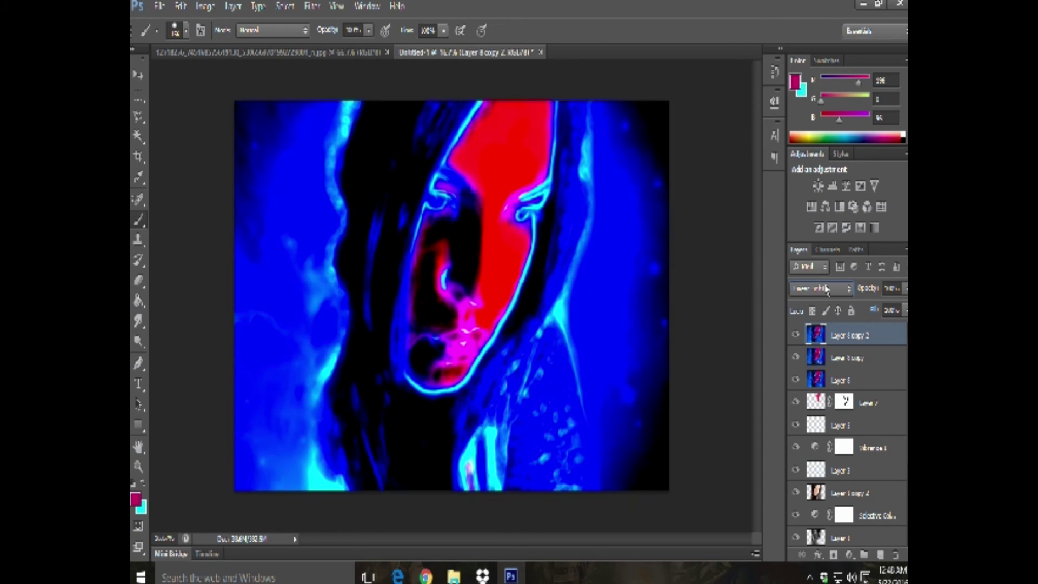
{"action": "scroll", "coordinate": [826, 288], "scroll_direction": "down", "scroll_amount": 2}
{"action": "scroll", "coordinate": [826, 289], "scroll_direction": "down", "scroll_amount": 2}
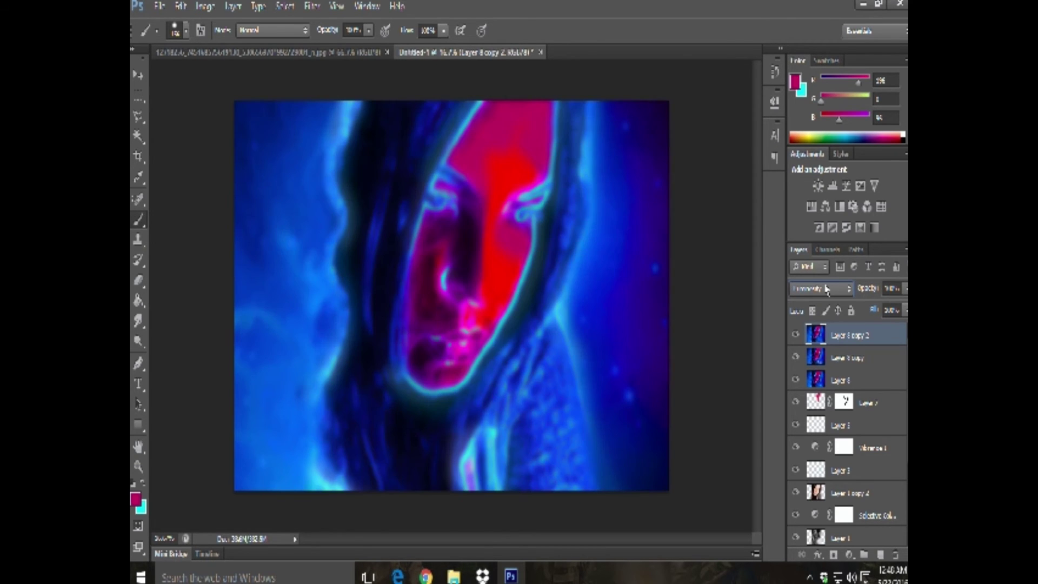
{"action": "scroll", "coordinate": [826, 288], "scroll_direction": "down", "scroll_amount": 1}
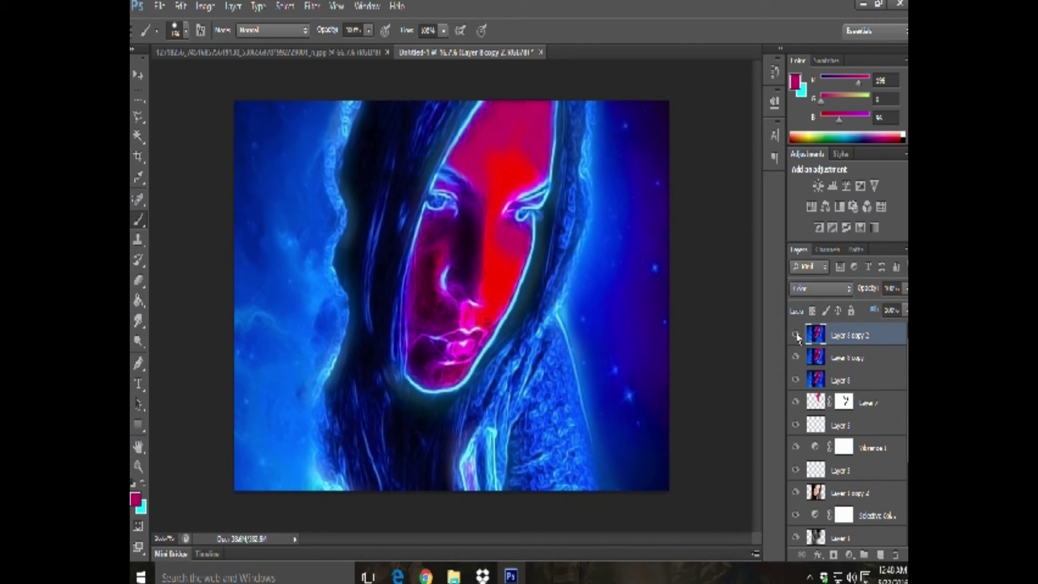
{"action": "left_click", "coordinate": [813, 289]}
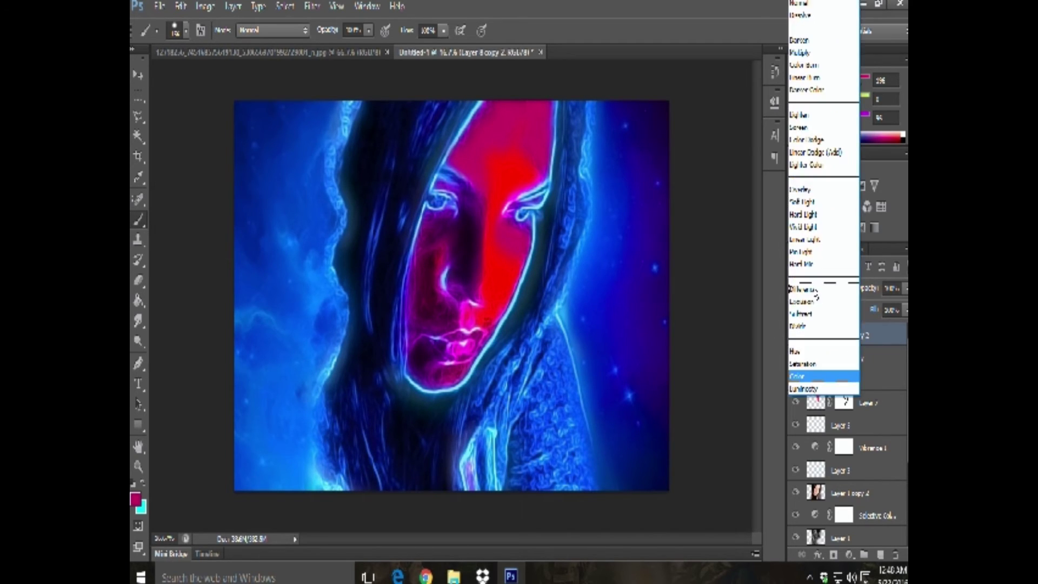
{"action": "left_click", "coordinate": [813, 358]}
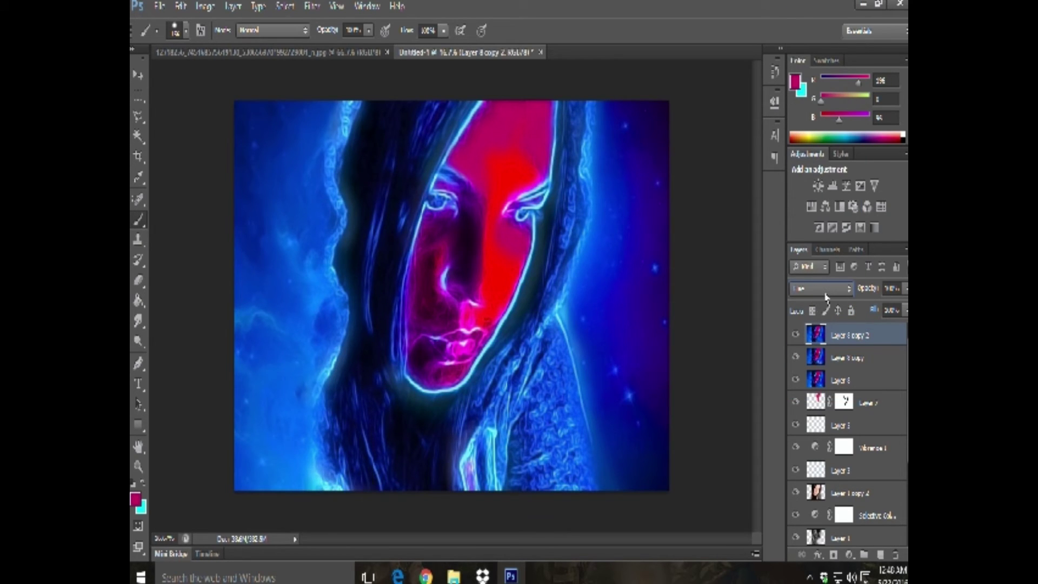
Step: Move Layer 8 above its two copies and set it to Darken blending
{"action": "scroll", "coordinate": [826, 296], "scroll_direction": "down", "scroll_amount": 1}
{"action": "scroll", "coordinate": [826, 296], "scroll_direction": "down", "scroll_amount": 2}
{"action": "scroll", "coordinate": [826, 296], "scroll_direction": "up", "scroll_amount": 1}
{"action": "scroll", "coordinate": [826, 296], "scroll_direction": "up", "scroll_amount": 1}
{"action": "scroll", "coordinate": [825, 296], "scroll_direction": "up", "scroll_amount": 1}
{"action": "scroll", "coordinate": [825, 297], "scroll_direction": "up", "scroll_amount": 1}
{"action": "scroll", "coordinate": [826, 296], "scroll_direction": "up", "scroll_amount": 1}
{"action": "scroll", "coordinate": [825, 296], "scroll_direction": "up", "scroll_amount": 1}
{"action": "scroll", "coordinate": [825, 296], "scroll_direction": "up", "scroll_amount": 1}
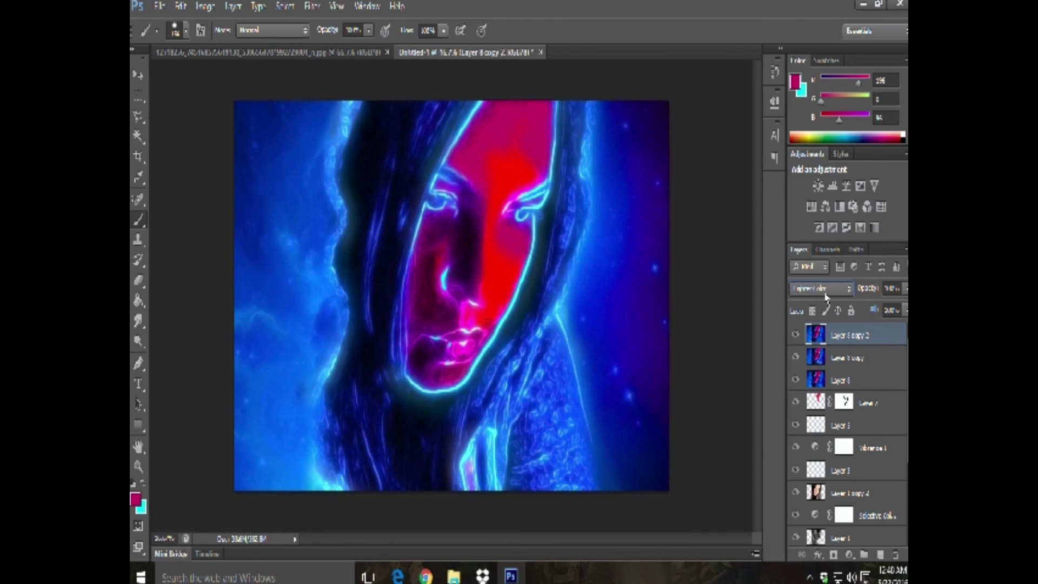
{"action": "scroll", "coordinate": [825, 296], "scroll_direction": "up", "scroll_amount": 1}
{"action": "scroll", "coordinate": [826, 296], "scroll_direction": "up", "scroll_amount": 1}
{"action": "scroll", "coordinate": [826, 296], "scroll_direction": "up", "scroll_amount": 1}
{"action": "scroll", "coordinate": [826, 296], "scroll_direction": "up", "scroll_amount": 1}
{"action": "scroll", "coordinate": [826, 296], "scroll_direction": "up", "scroll_amount": 1}
{"action": "scroll", "coordinate": [826, 296], "scroll_direction": "up", "scroll_amount": 1}
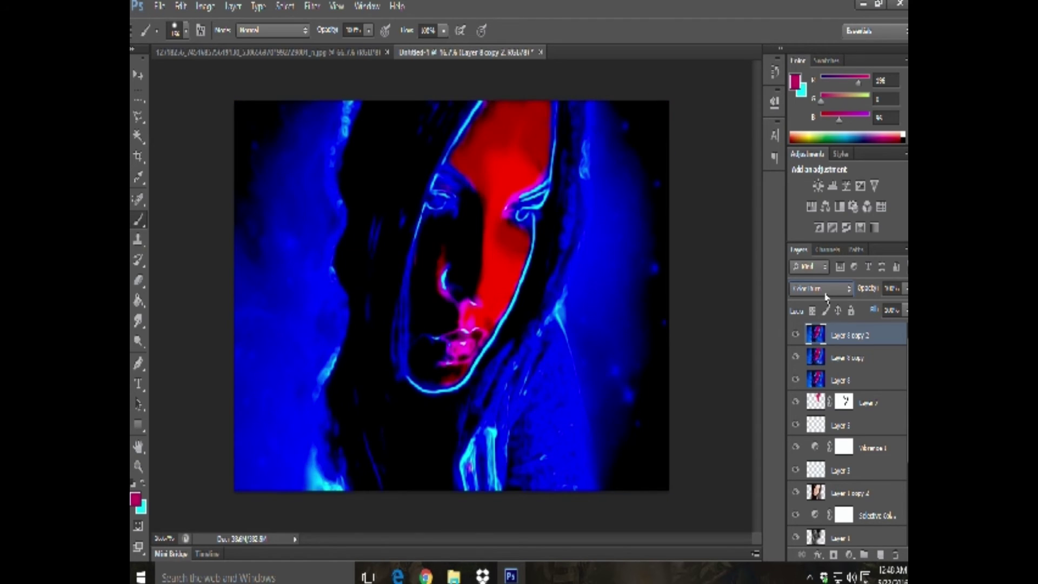
{"action": "scroll", "coordinate": [826, 296], "scroll_direction": "up", "scroll_amount": 1}
{"action": "scroll", "coordinate": [825, 296], "scroll_direction": "up", "scroll_amount": 1}
{"action": "scroll", "coordinate": [825, 296], "scroll_direction": "up", "scroll_amount": 1}
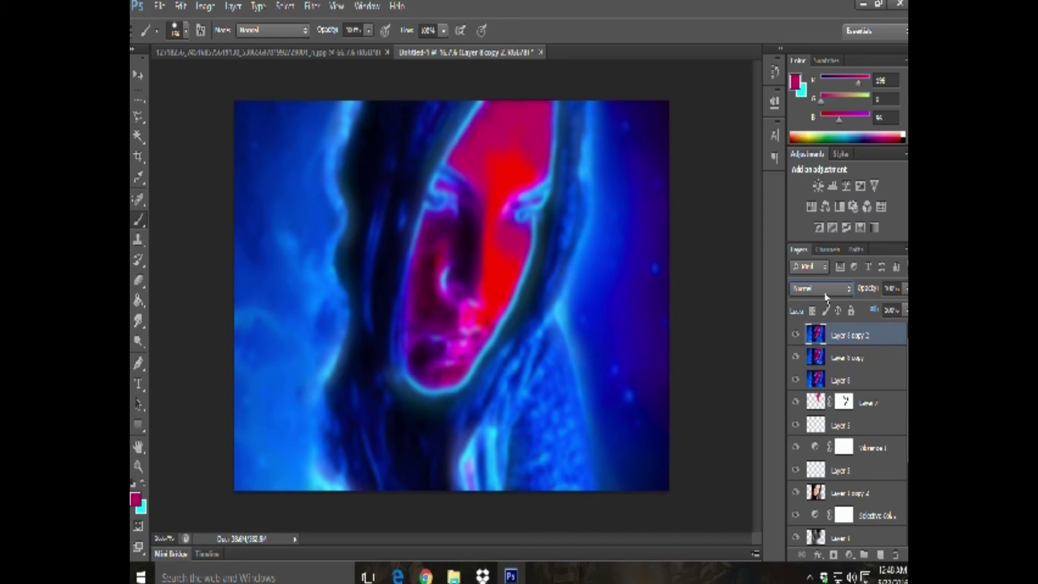
{"action": "left_click_drag", "start_coordinate": [871, 380], "coordinate": [865, 346]}
{"action": "left_click", "coordinate": [821, 288]}
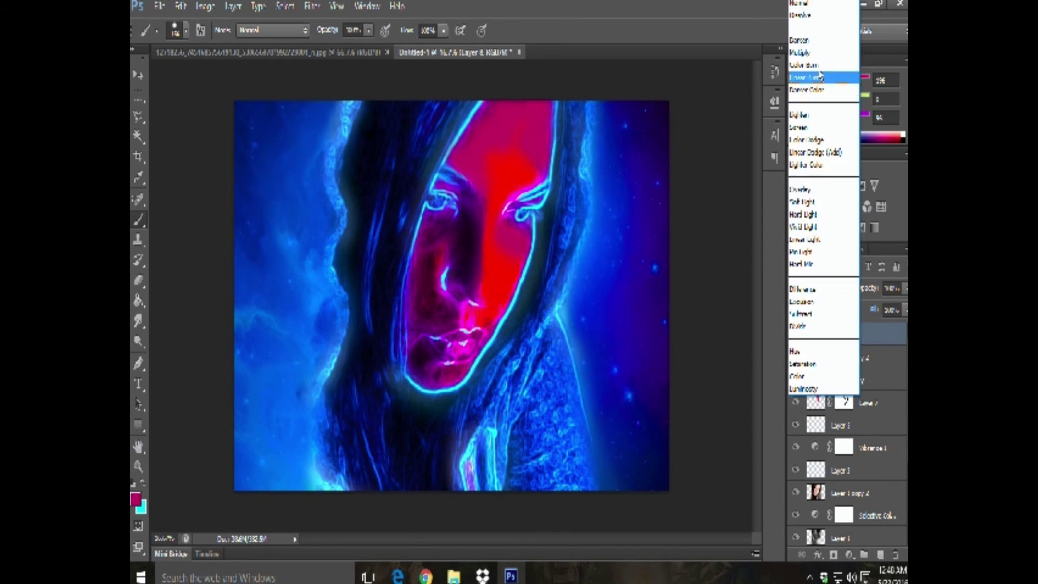
{"action": "left_click", "coordinate": [805, 40]}
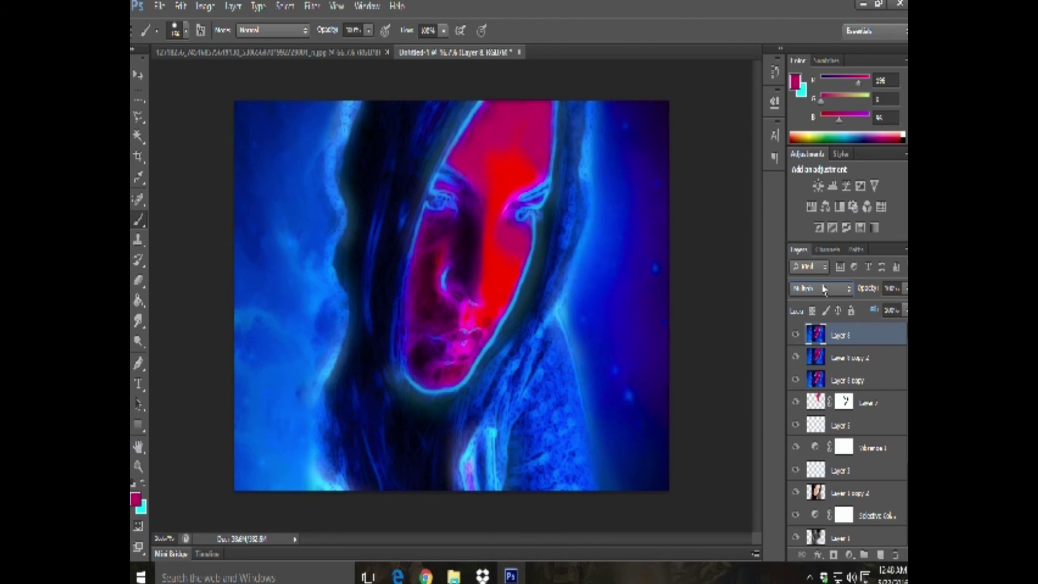
Step: Cycle the blend modes again, then move Layer 8 back below both copies
{"action": "scroll", "coordinate": [824, 288], "scroll_direction": "down", "scroll_amount": 1}
{"action": "scroll", "coordinate": [824, 288], "scroll_direction": "down", "scroll_amount": 1}
{"action": "scroll", "coordinate": [823, 288], "scroll_direction": "down", "scroll_amount": 1}
{"action": "scroll", "coordinate": [824, 288], "scroll_direction": "down", "scroll_amount": 1}
{"action": "scroll", "coordinate": [824, 289], "scroll_direction": "down", "scroll_amount": 1}
{"action": "scroll", "coordinate": [824, 290], "scroll_direction": "down", "scroll_amount": 1}
{"action": "scroll", "coordinate": [824, 289], "scroll_direction": "down", "scroll_amount": 1}
{"action": "scroll", "coordinate": [824, 289], "scroll_direction": "down", "scroll_amount": 1}
{"action": "scroll", "coordinate": [823, 290], "scroll_direction": "down", "scroll_amount": 1}
{"action": "scroll", "coordinate": [823, 289], "scroll_direction": "down", "scroll_amount": 1}
{"action": "scroll", "coordinate": [823, 290], "scroll_direction": "down", "scroll_amount": 1}
{"action": "scroll", "coordinate": [823, 289], "scroll_direction": "down", "scroll_amount": 1}
{"action": "scroll", "coordinate": [823, 290], "scroll_direction": "down", "scroll_amount": 1}
{"action": "scroll", "coordinate": [824, 290], "scroll_direction": "down", "scroll_amount": 1}
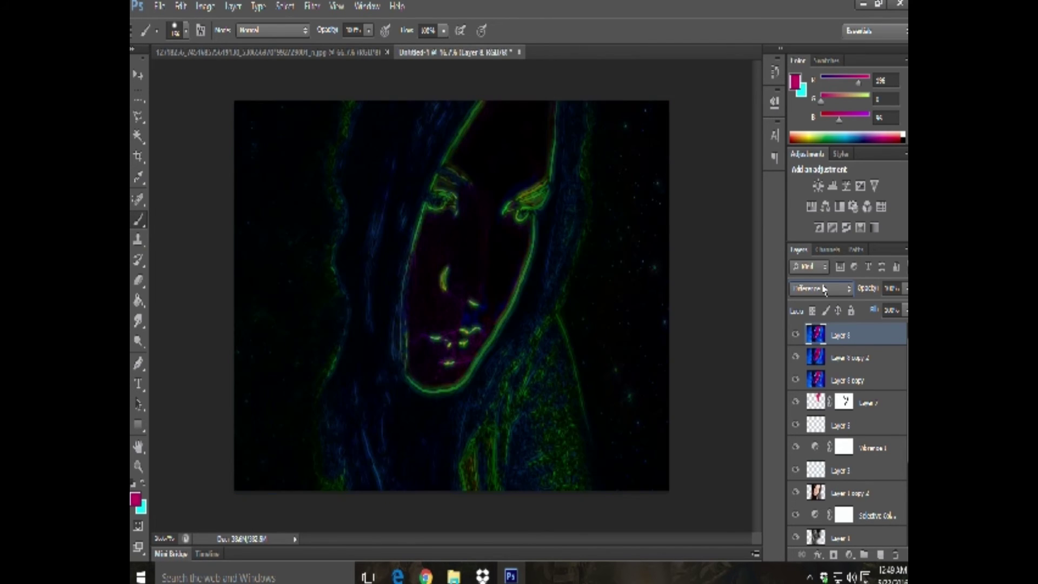
{"action": "scroll", "coordinate": [824, 289], "scroll_direction": "down", "scroll_amount": 3}
{"action": "scroll", "coordinate": [824, 289], "scroll_direction": "down", "scroll_amount": 1}
{"action": "scroll", "coordinate": [824, 289], "scroll_direction": "down", "scroll_amount": 2}
{"action": "scroll", "coordinate": [824, 289], "scroll_direction": "down", "scroll_amount": 1}
{"action": "left_click_drag", "start_coordinate": [874, 339], "coordinate": [876, 374]}
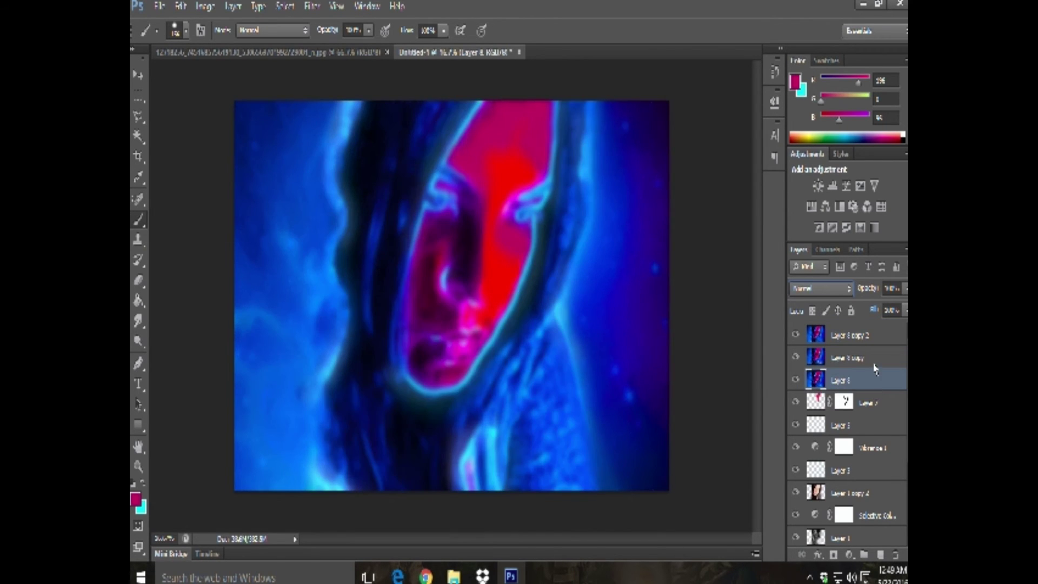
Step: Toggle Layer 8 copy 2's visibility to compare, then reselect it as the working layer
{"action": "left_click", "coordinate": [794, 336]}
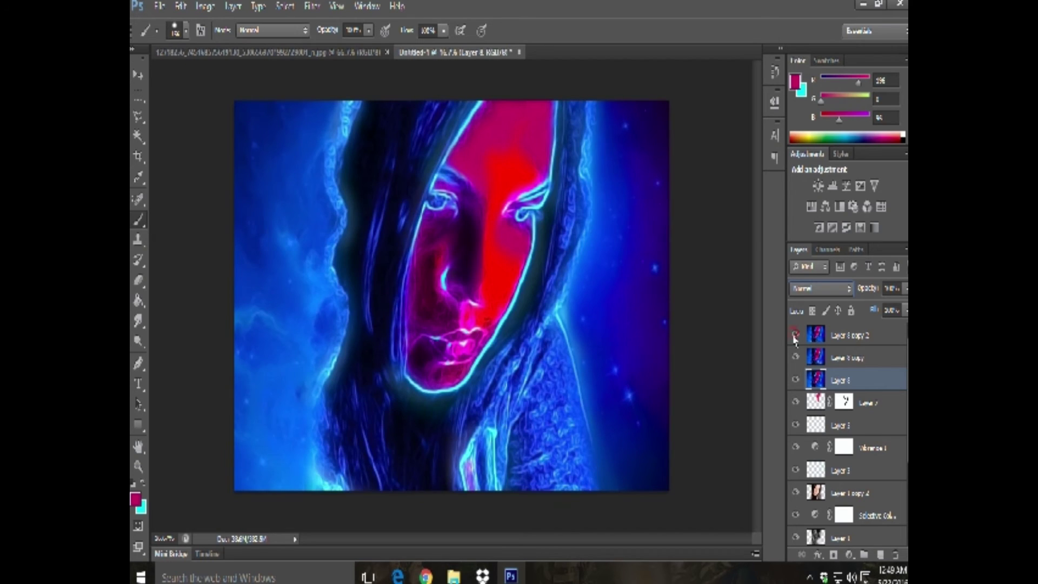
{"action": "left_click", "coordinate": [795, 335]}
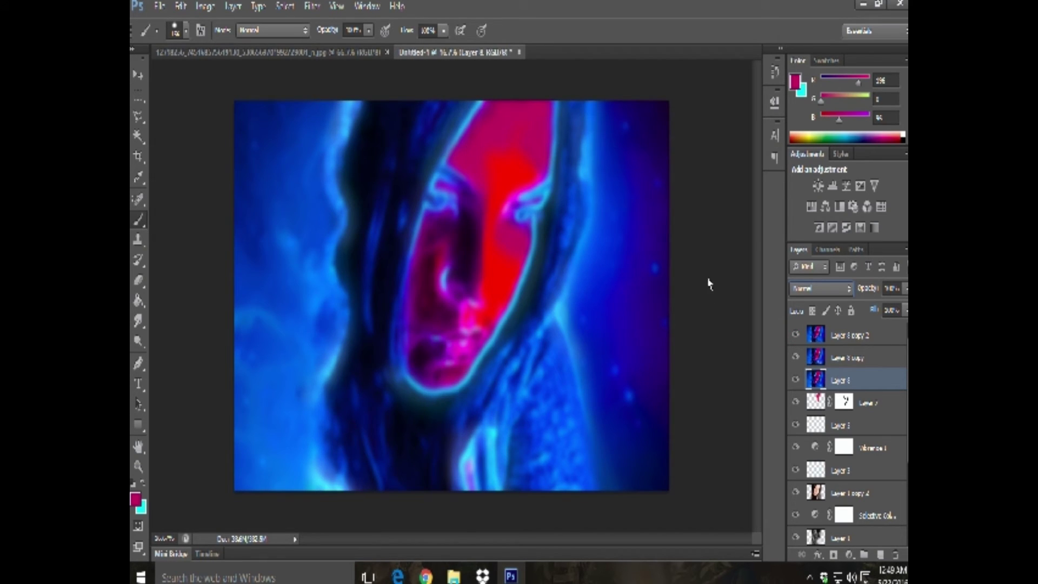
{"action": "left_click", "coordinate": [894, 333]}
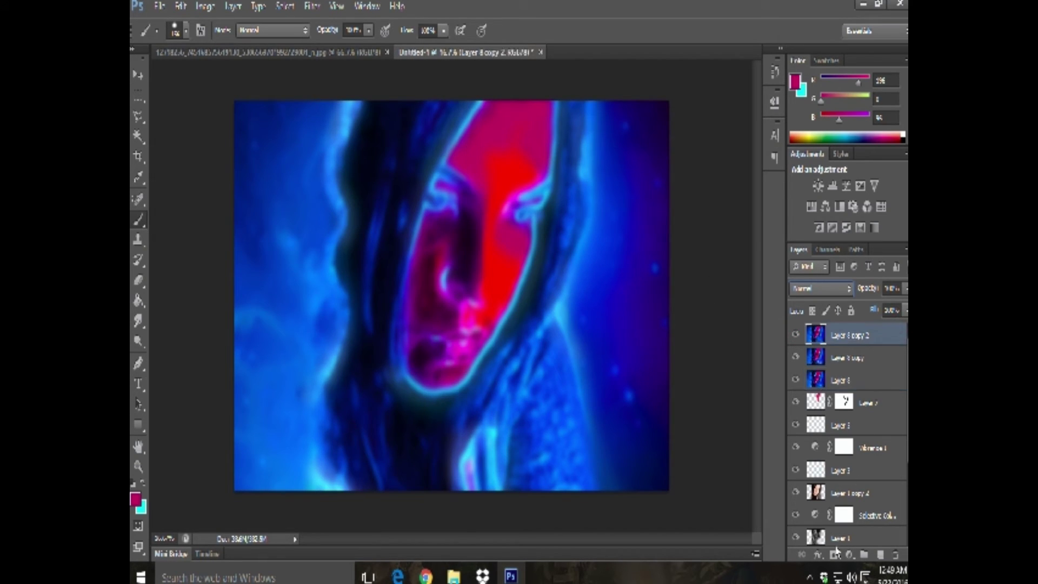
Step: Add a layer mask to Layer 8 copy 2 and paint trial strokes along both hair edges
{"action": "left_click", "coordinate": [832, 557]}
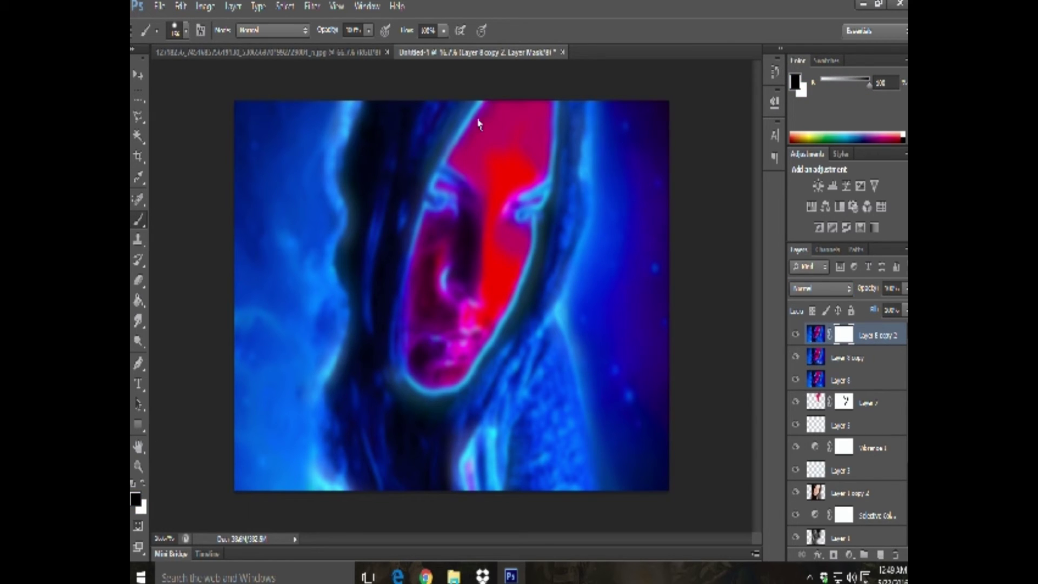
{"action": "left_click", "coordinate": [185, 33]}
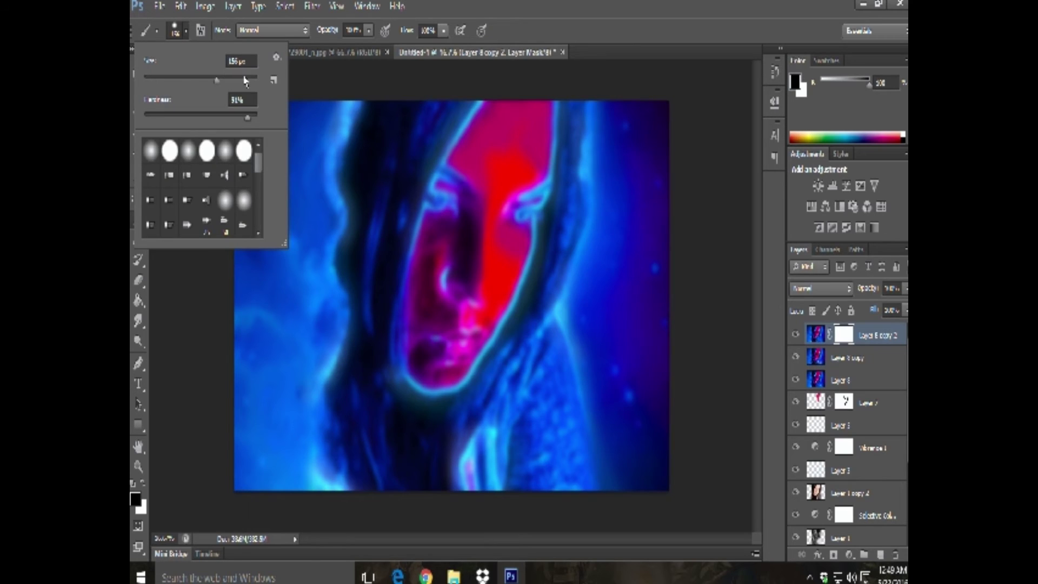
{"action": "left_click", "coordinate": [455, 6]}
{"action": "left_click_drag", "start_coordinate": [344, 122], "coordinate": [340, 142]}
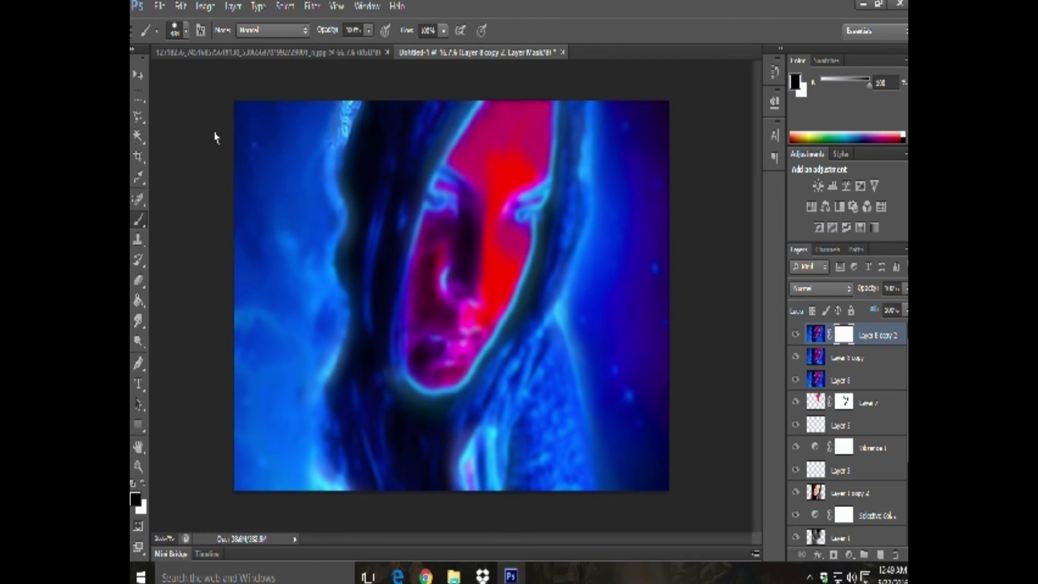
{"action": "left_click_drag", "start_coordinate": [343, 254], "coordinate": [340, 297]}
{"action": "left_click_drag", "start_coordinate": [321, 333], "coordinate": [227, 348]}
{"action": "left_click_drag", "start_coordinate": [216, 426], "coordinate": [370, 482]}
{"action": "left_click_drag", "start_coordinate": [584, 88], "coordinate": [524, 500]}
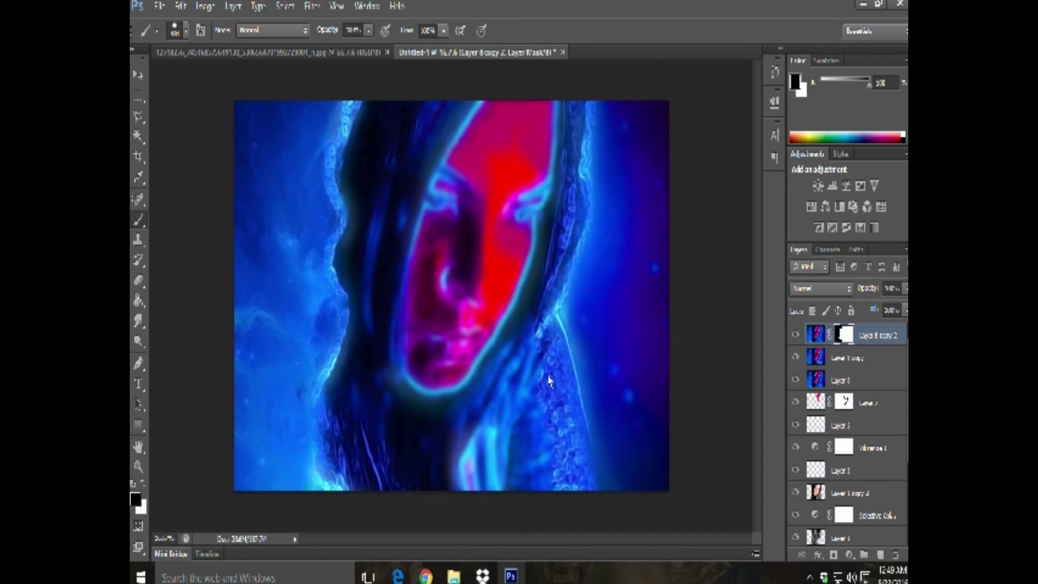
Step: Undo both trial mask strokes and set the brush hardness to 0%
{"action": "left_click", "coordinate": [181, 6]}
{"action": "left_click", "coordinate": [216, 38]}
{"action": "left_click", "coordinate": [181, 6]}
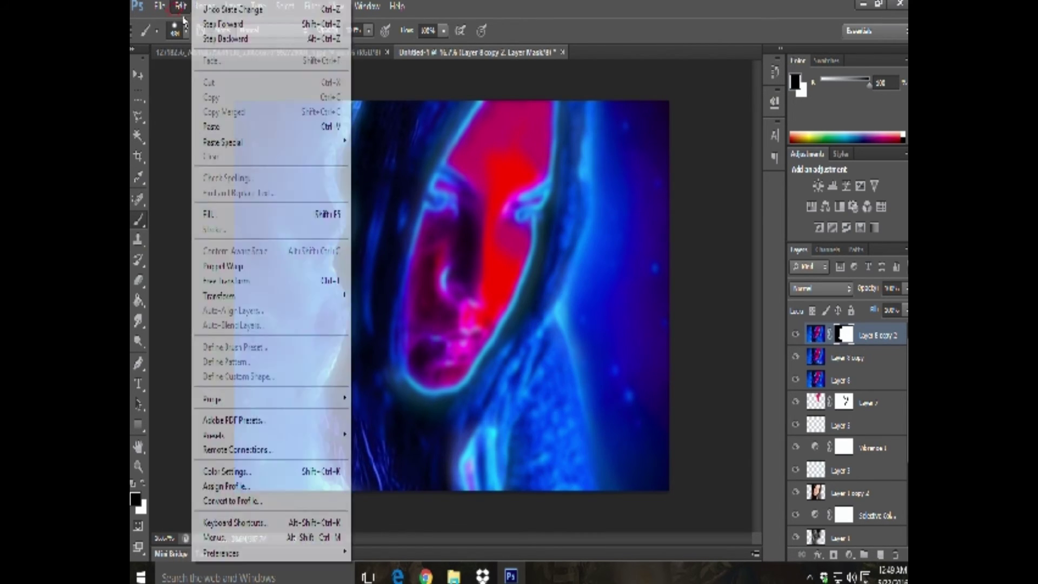
{"action": "left_click", "coordinate": [213, 38]}
{"action": "left_click", "coordinate": [182, 31]}
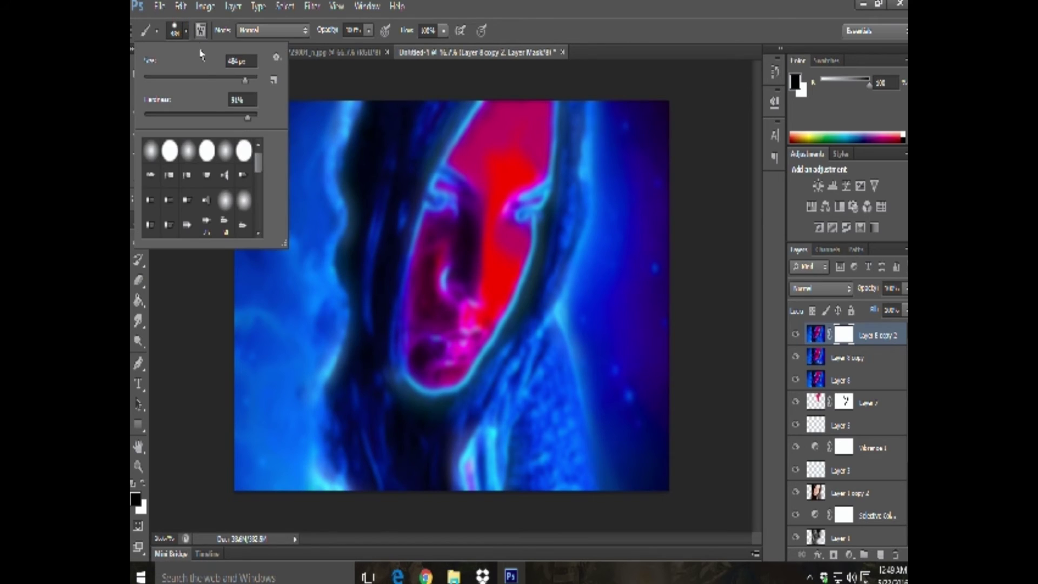
{"action": "left_click", "coordinate": [236, 99]}
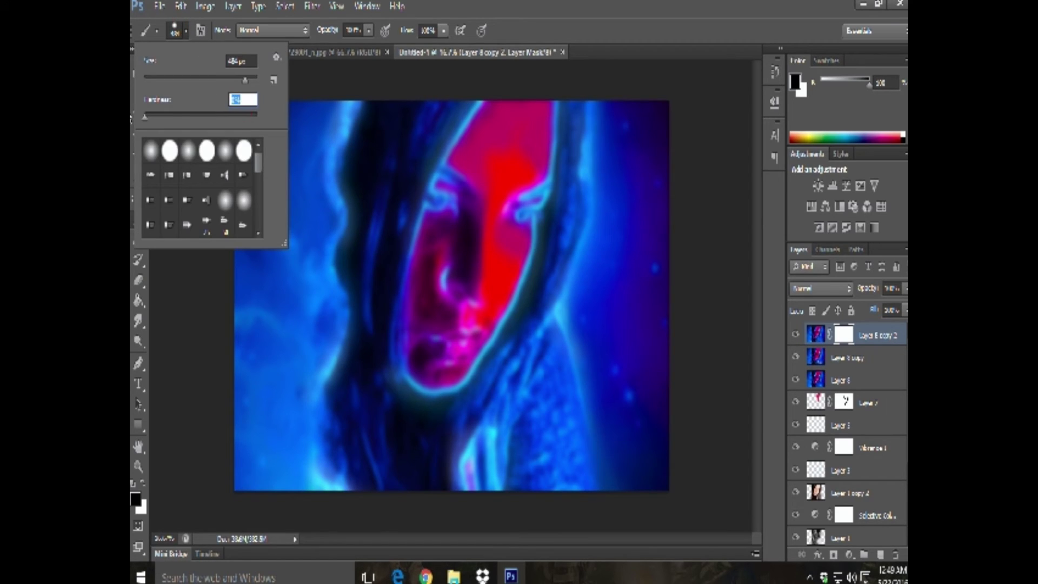
{"action": "left_click", "coordinate": [513, 27]}
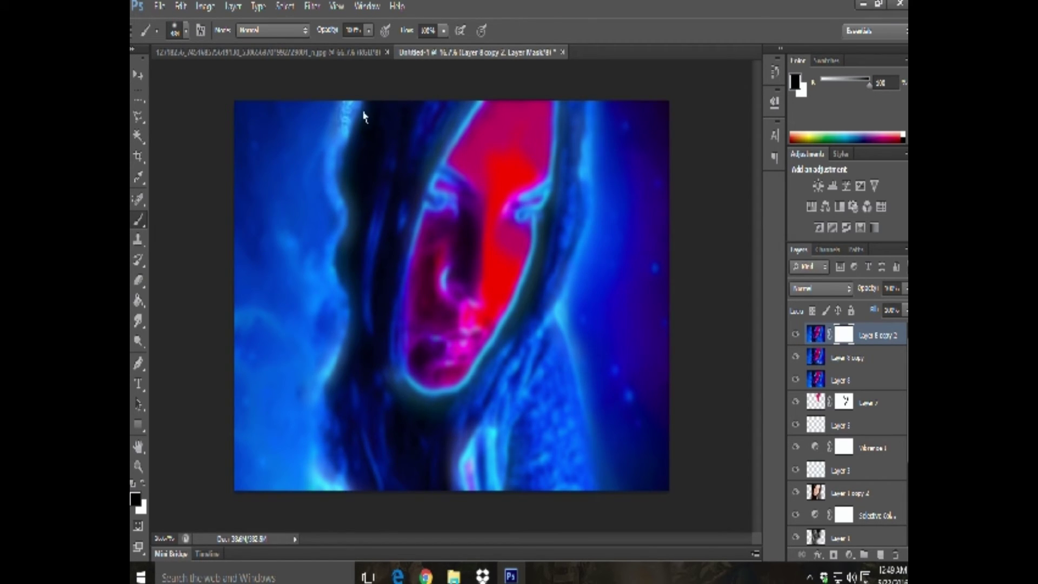
Step: Paint black on the mask along both hair edges, the lower shoulders and left face outline
{"action": "left_click_drag", "start_coordinate": [346, 105], "coordinate": [362, 143]}
{"action": "left_click_drag", "start_coordinate": [336, 194], "coordinate": [341, 254]}
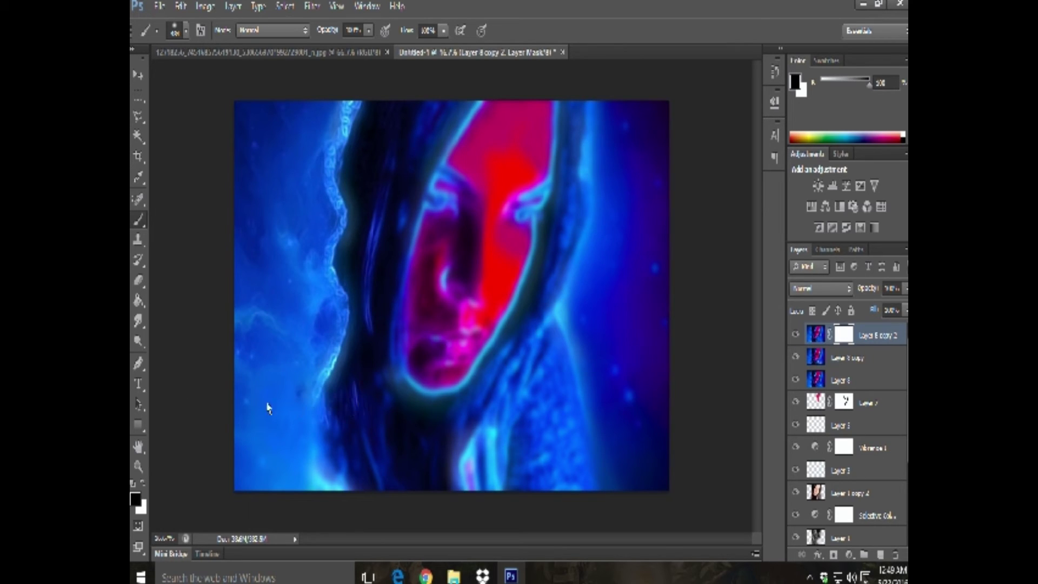
{"action": "left_click_drag", "start_coordinate": [336, 490], "coordinate": [353, 425]}
{"action": "left_click_drag", "start_coordinate": [334, 309], "coordinate": [410, 103]}
{"action": "mouse_move", "coordinate": [577, 129]}
{"action": "left_mouse_down"}
{"action": "mouse_move", "coordinate": [574, 186]}
{"action": "mouse_move", "coordinate": [532, 337]}
{"action": "mouse_move", "coordinate": [481, 422]}
{"action": "mouse_move", "coordinate": [492, 451]}
{"action": "mouse_move", "coordinate": [568, 433]}
{"action": "left_mouse_up"}
{"action": "left_click_drag", "start_coordinate": [475, 484], "coordinate": [568, 496]}
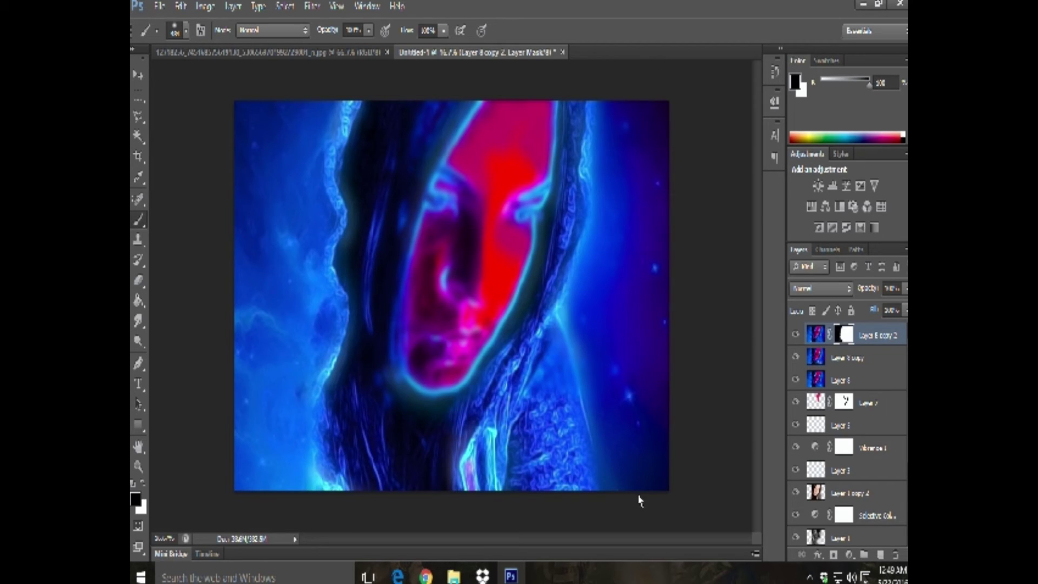
{"action": "mouse_move", "coordinate": [549, 106]}
{"action": "left_mouse_down"}
{"action": "mouse_move", "coordinate": [533, 283]}
{"action": "mouse_move", "coordinate": [487, 321]}
{"action": "left_mouse_up"}
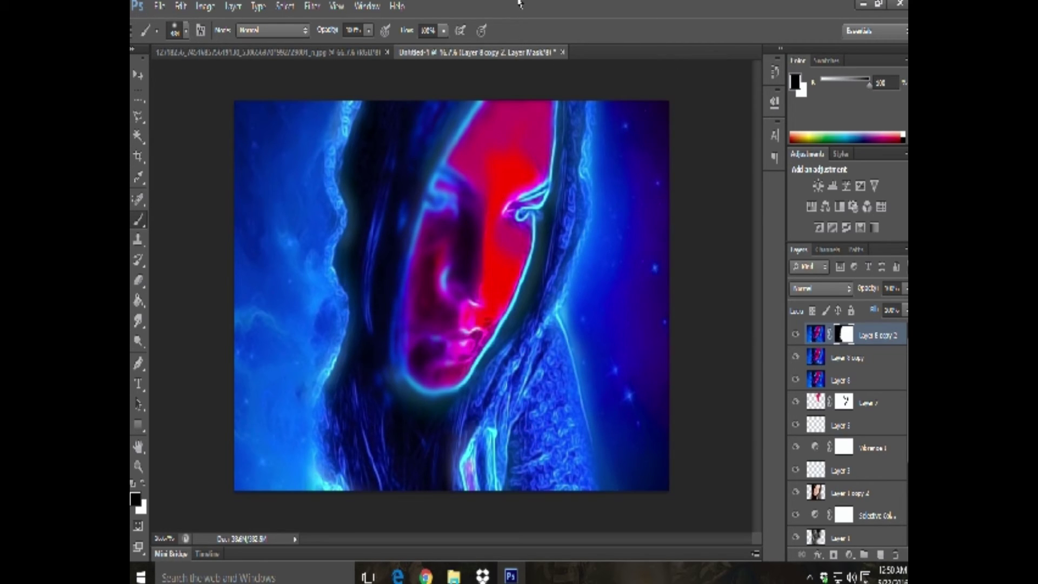
{"action": "left_click_drag", "start_coordinate": [435, 173], "coordinate": [392, 359]}
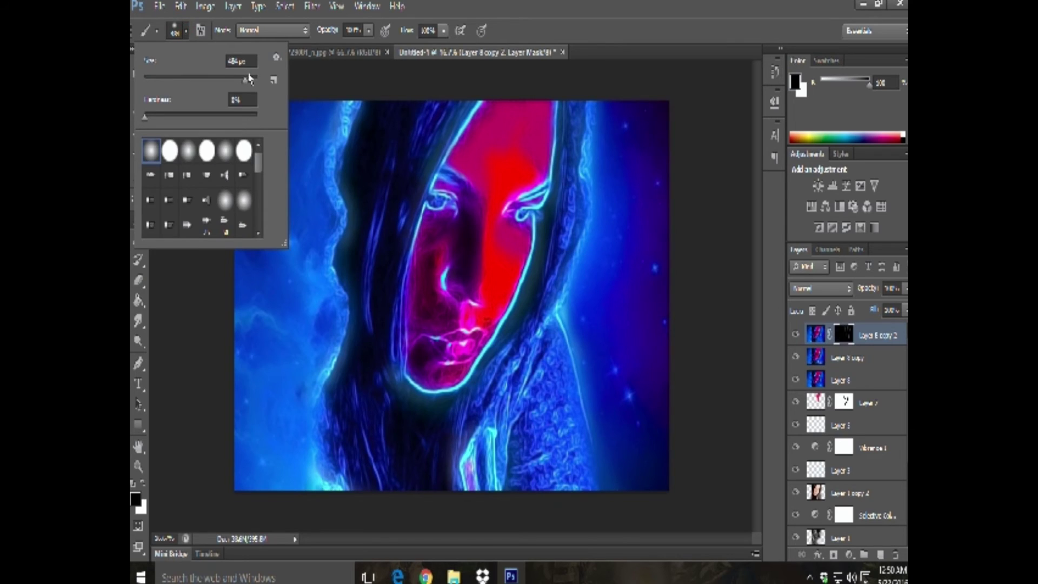
{"action": "key", "text": "Return"}
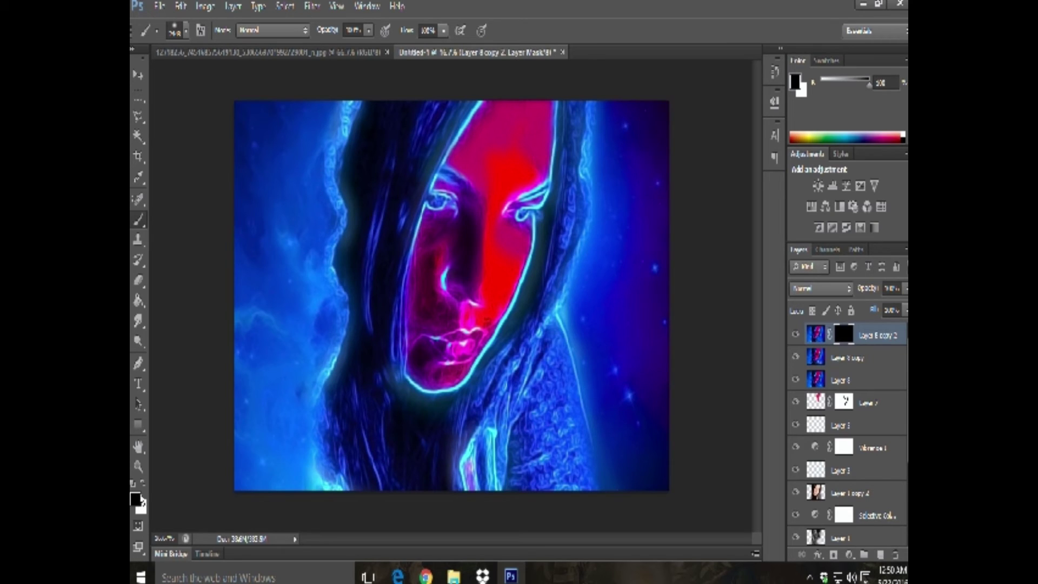
Step: Switch to white, resize the brush, and paint the soft glow back over the face
{"action": "left_click", "coordinate": [143, 483]}
{"action": "left_click", "coordinate": [184, 31]}
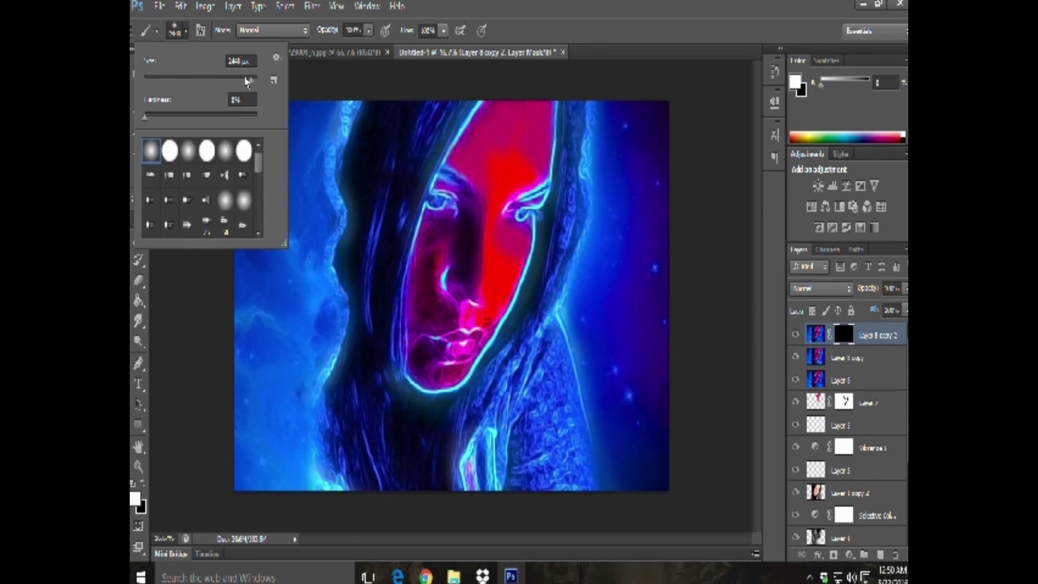
{"action": "left_click_drag", "start_coordinate": [248, 80], "coordinate": [226, 80]}
{"action": "left_click", "coordinate": [244, 79]}
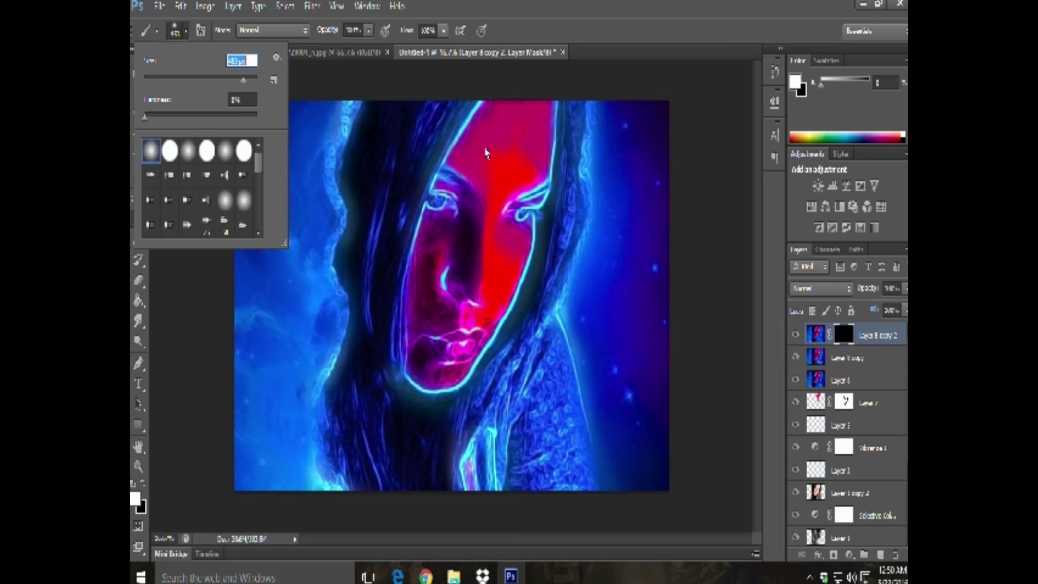
{"action": "key", "text": "Return"}
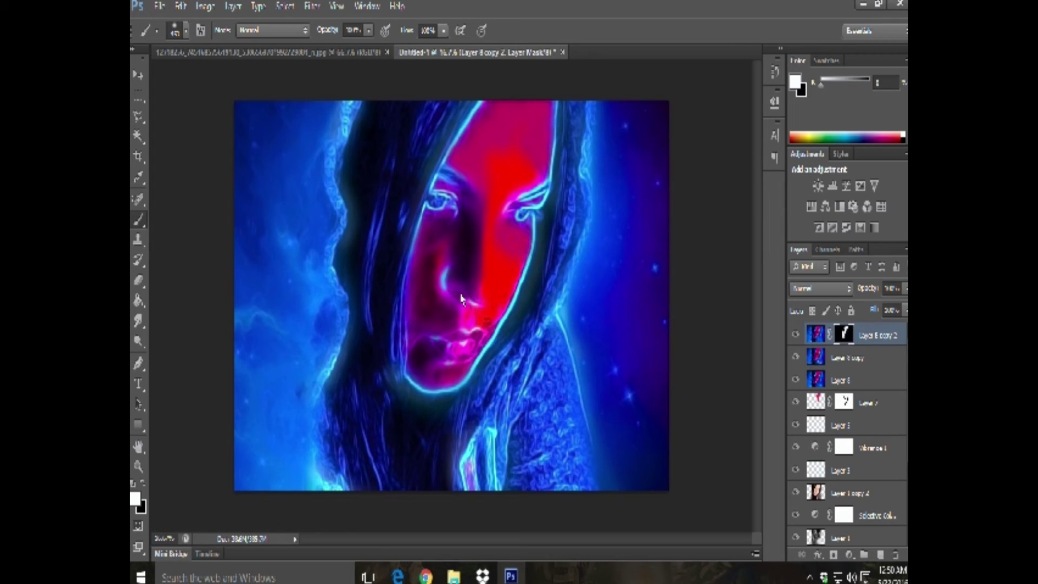
{"action": "left_click_drag", "start_coordinate": [427, 218], "coordinate": [465, 207]}
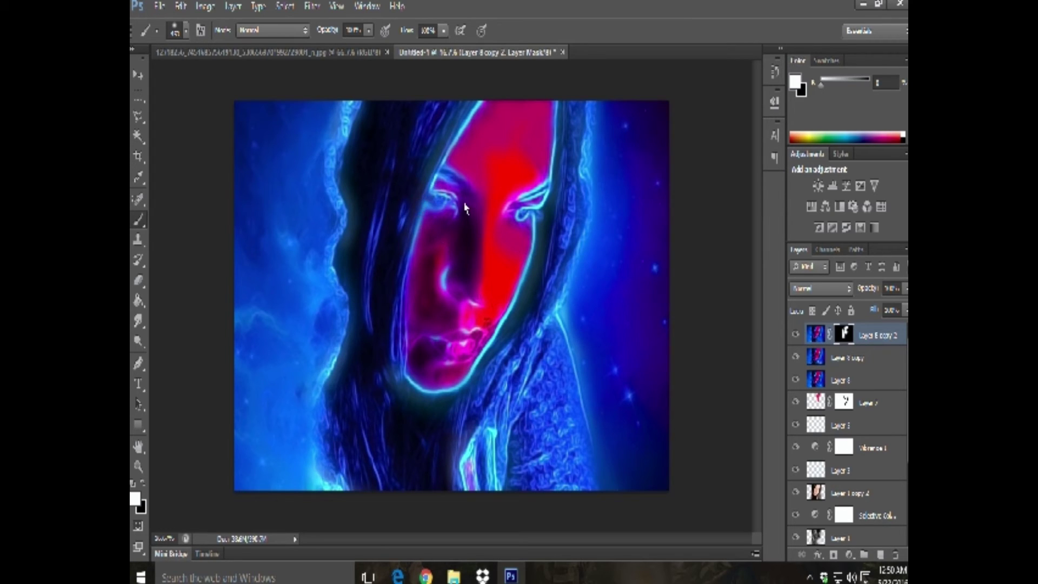
Step: Switch back to black and paint over the nose edge to keep it sharp
{"action": "left_click", "coordinate": [142, 484]}
{"action": "left_click", "coordinate": [186, 31]}
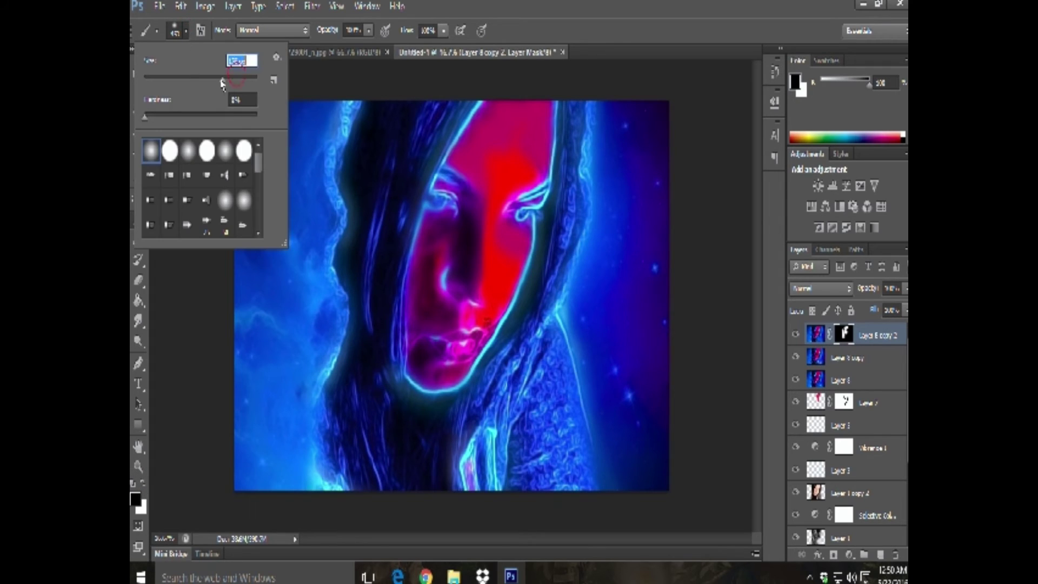
{"action": "key", "text": "Return"}
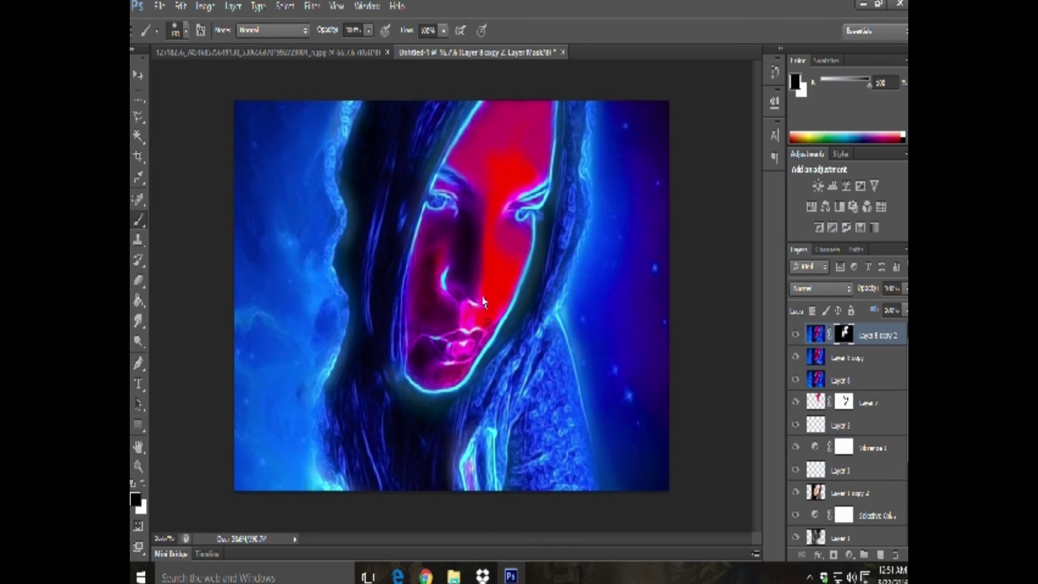
{"action": "left_click_drag", "start_coordinate": [453, 284], "coordinate": [454, 244]}
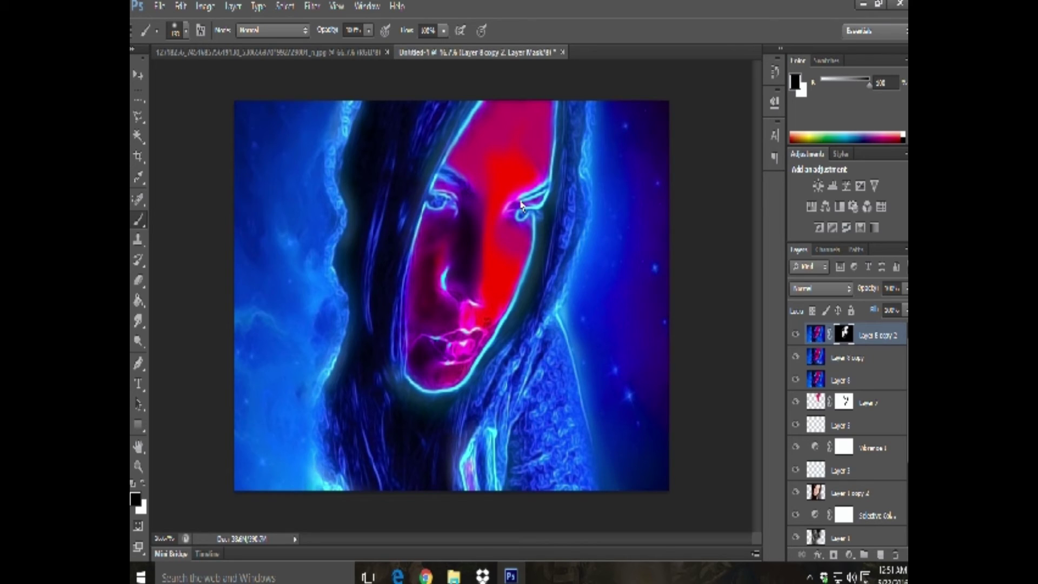
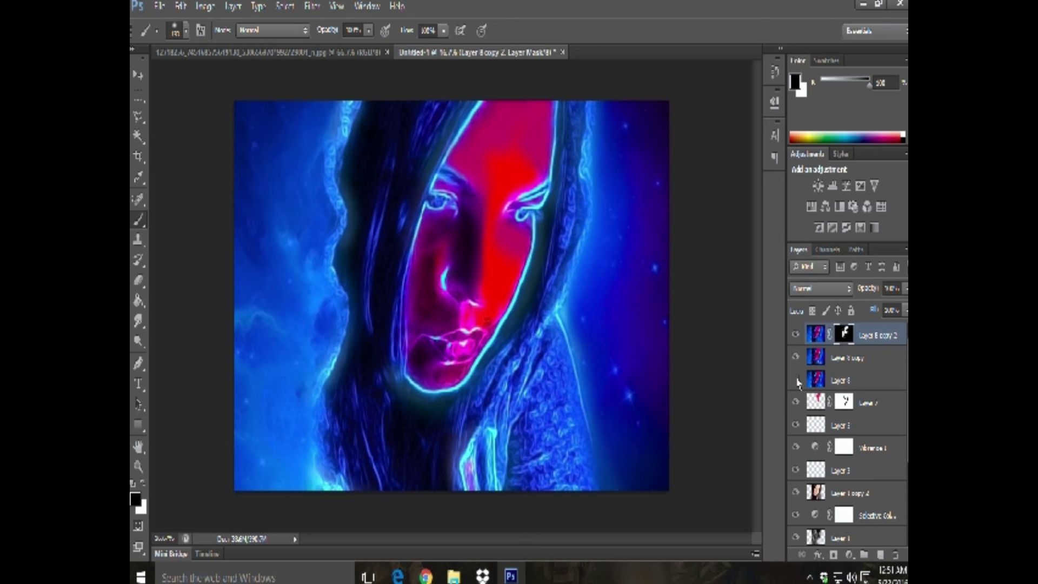
Step: Move Layer 8 to the top of the stack and delete it
{"action": "left_click_drag", "start_coordinate": [861, 385], "coordinate": [874, 334]}
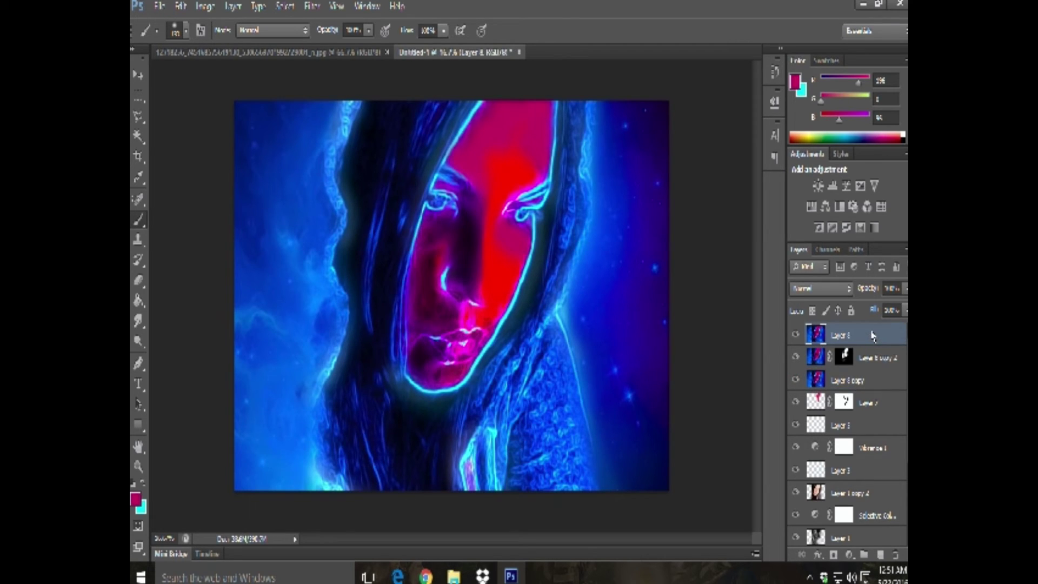
{"action": "left_click", "coordinate": [312, 6]}
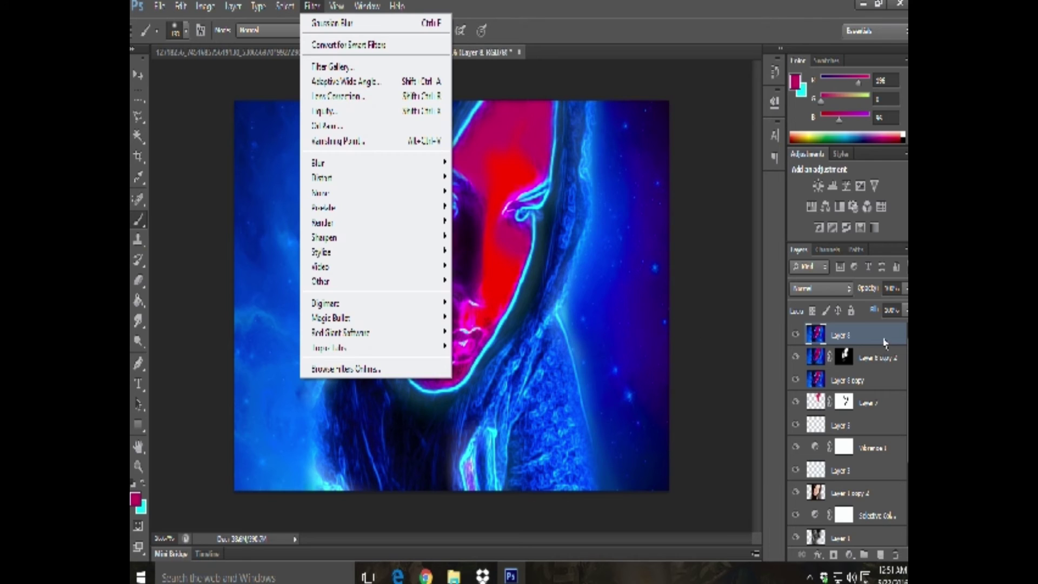
{"action": "left_click", "coordinate": [885, 344]}
{"action": "right_click", "coordinate": [884, 344]}
{"action": "left_click", "coordinate": [844, 97]}
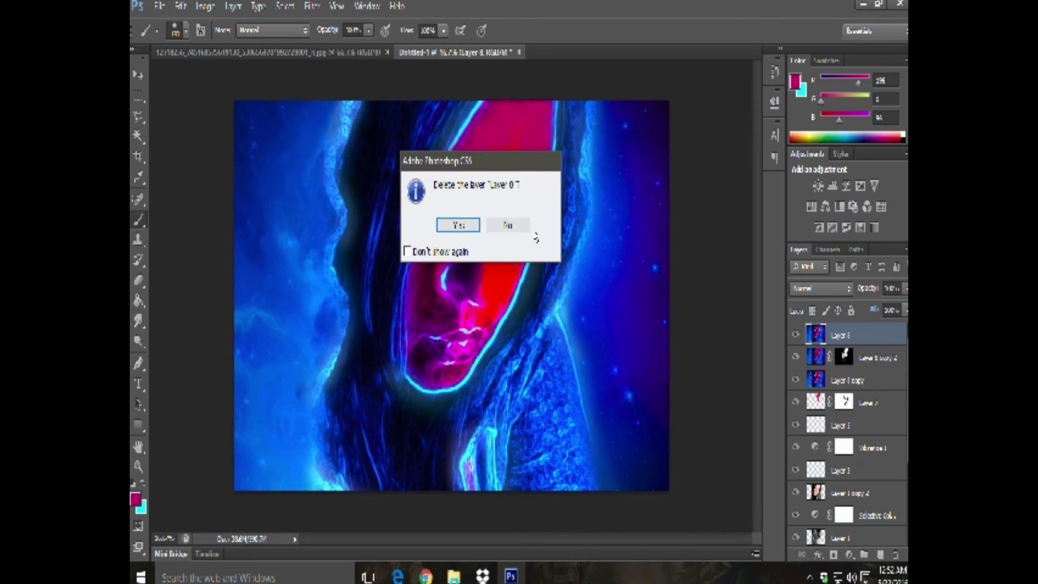
{"action": "left_click", "coordinate": [476, 227]}
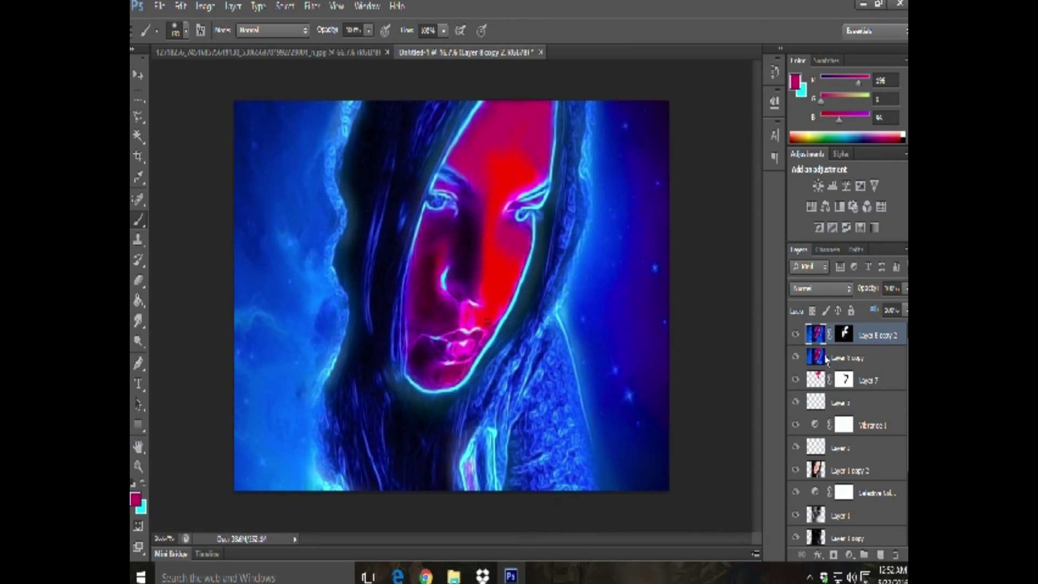
Step: Show Layer 8 copy and toggle Layer 8 copy 2 off and on to compare
{"action": "left_click", "coordinate": [794, 357]}
{"action": "left_click", "coordinate": [795, 336]}
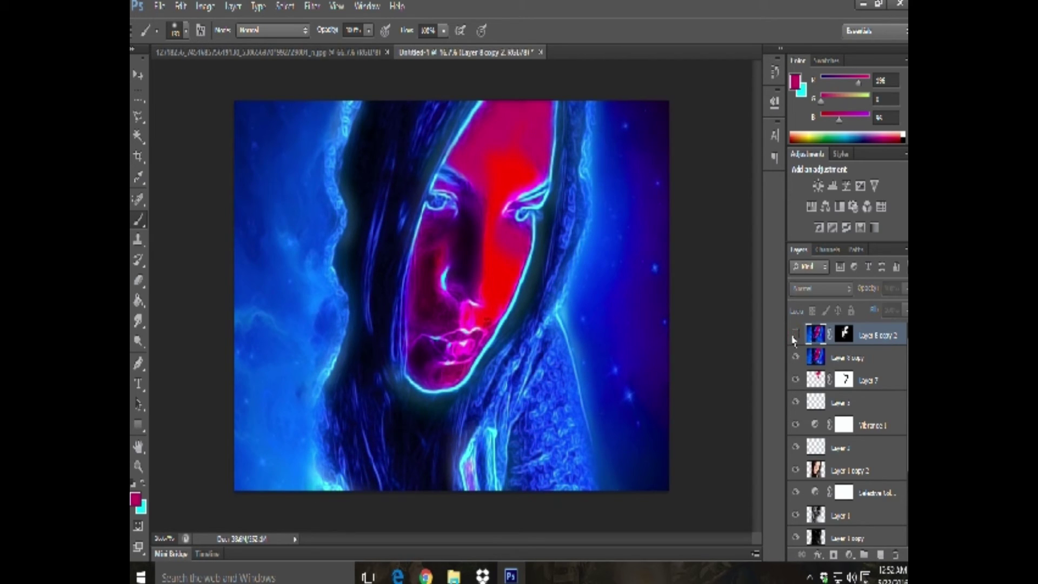
{"action": "left_click", "coordinate": [795, 337]}
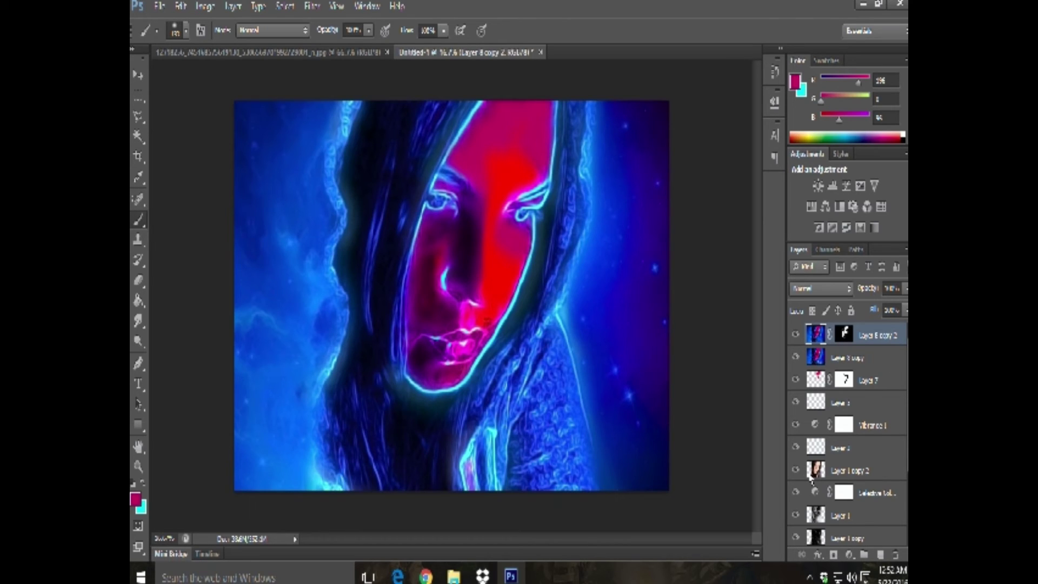
Step: Stamp all visible layers into a new Layer 8 and apply a slight Gaussian Blur
{"action": "key", "text": "ctrl+shift+alt+e"}
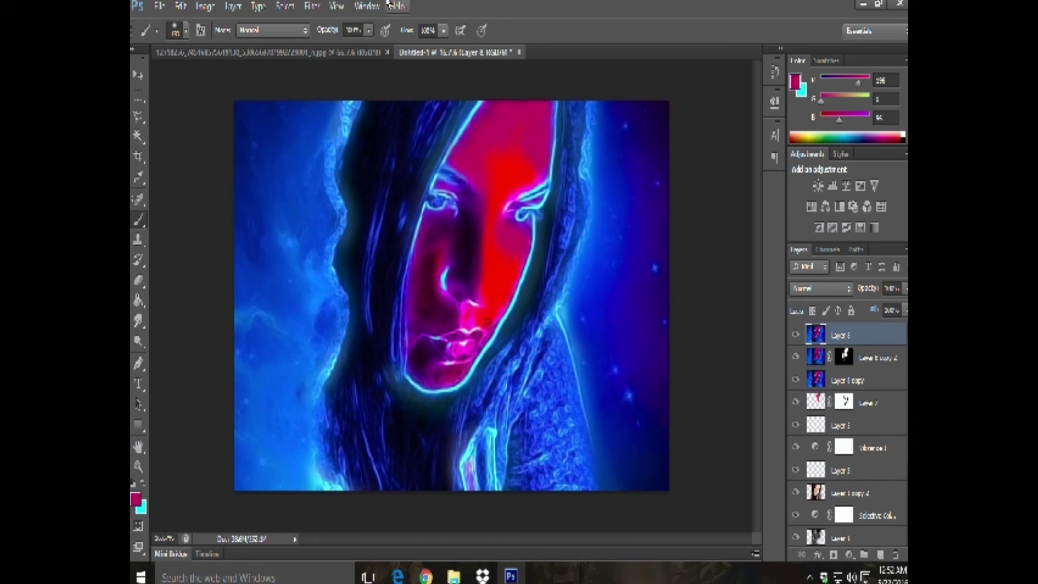
{"action": "left_click", "coordinate": [284, 6]}
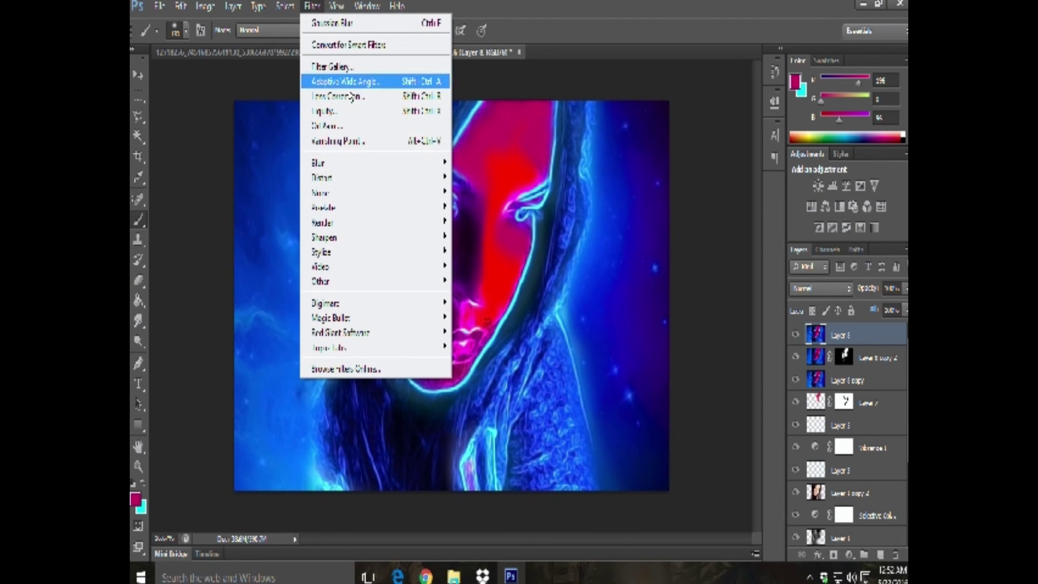
{"action": "mouse_move", "coordinate": [357, 163]}
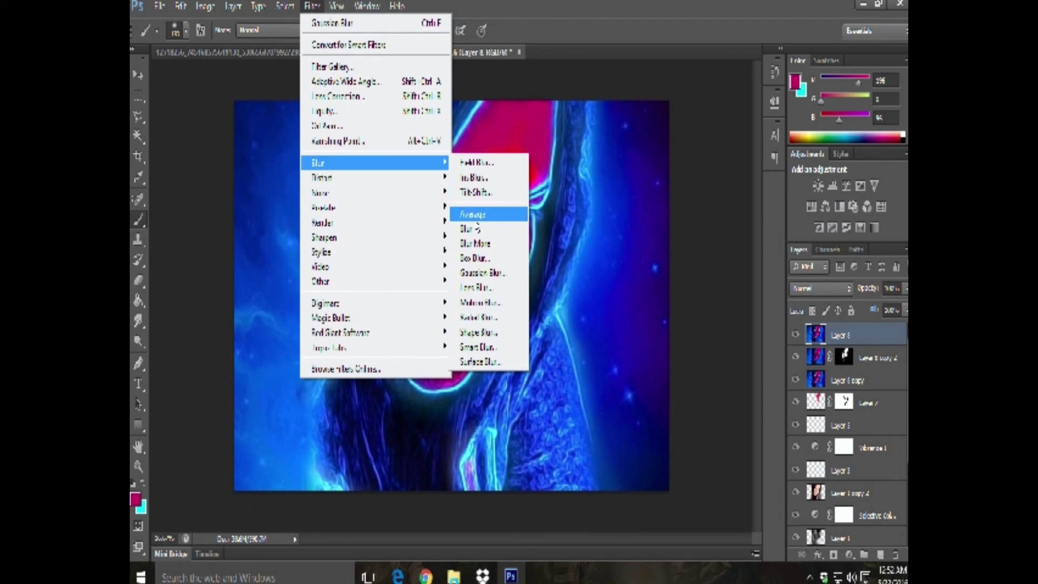
{"action": "left_click", "coordinate": [481, 273]}
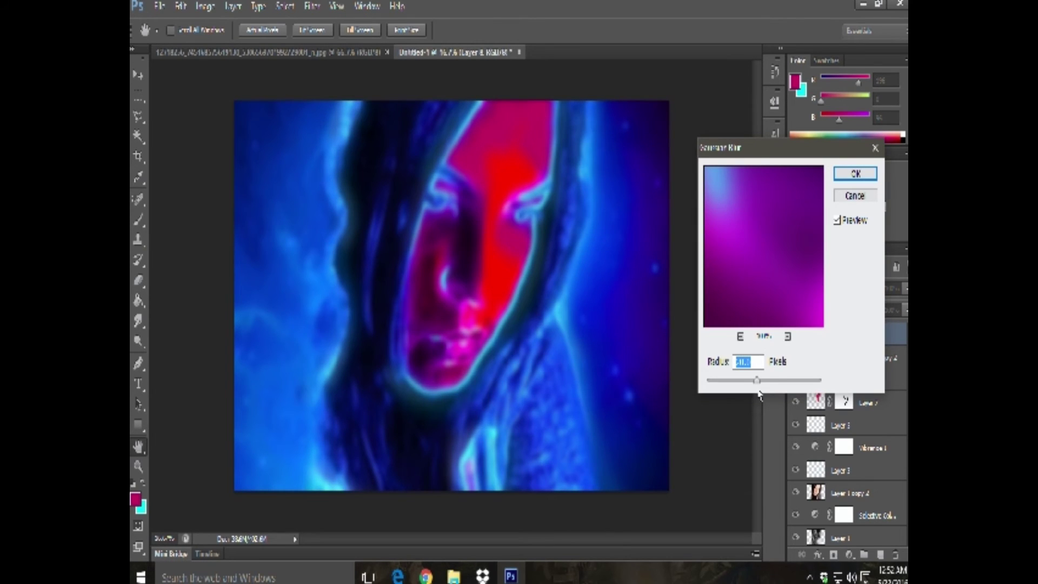
{"action": "mouse_move", "coordinate": [757, 381]}
{"action": "left_mouse_down"}
{"action": "mouse_move", "coordinate": [707, 382]}
{"action": "mouse_move", "coordinate": [717, 389]}
{"action": "left_mouse_up"}
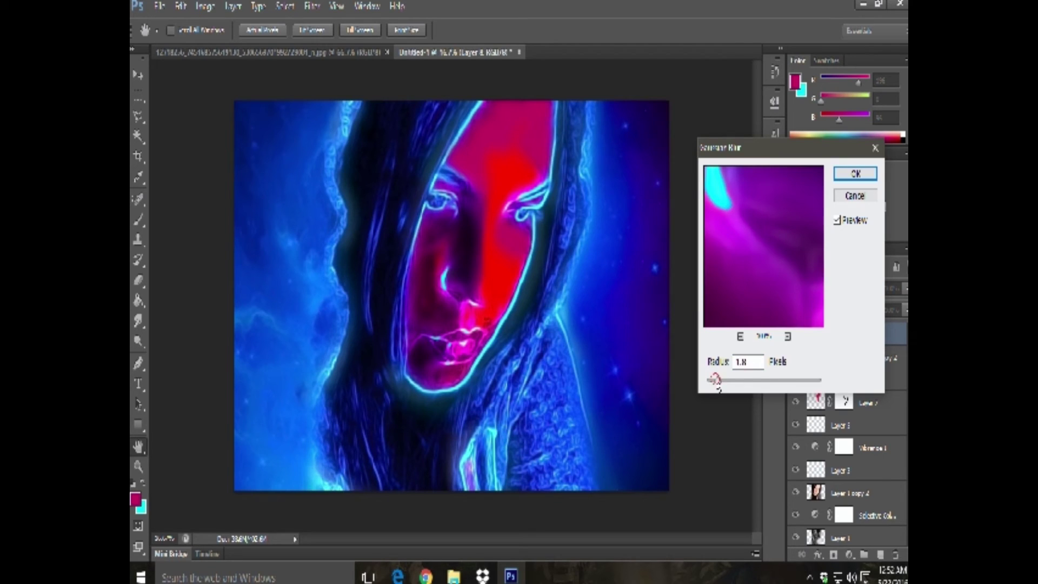
{"action": "mouse_move", "coordinate": [717, 385]}
{"action": "left_mouse_down"}
{"action": "mouse_move", "coordinate": [758, 386]}
{"action": "mouse_move", "coordinate": [750, 382]}
{"action": "left_mouse_up"}
{"action": "left_click", "coordinate": [855, 174]}
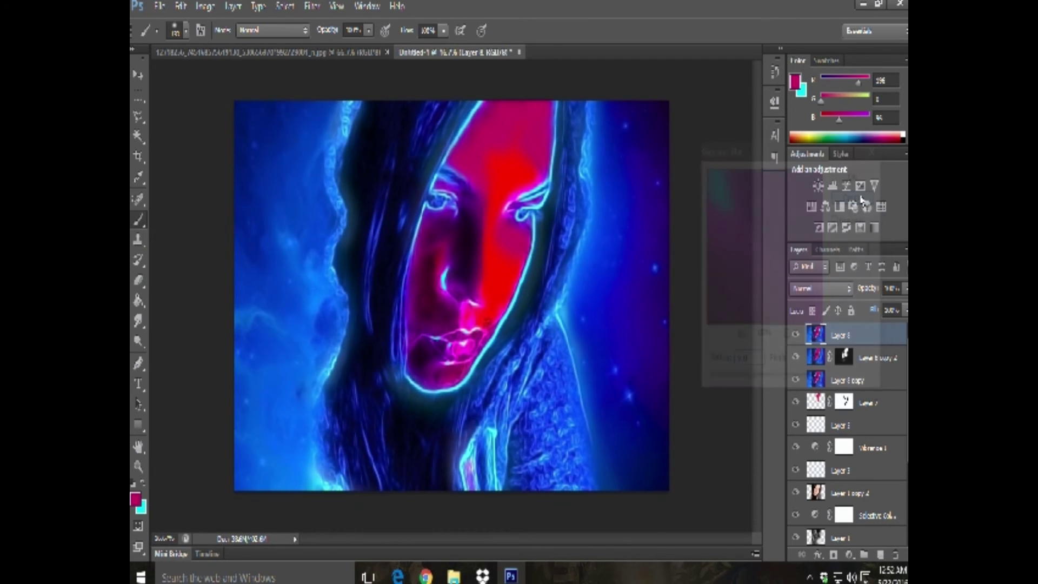
Step: Apply Unsharp Mask at about 500% amount to Layer 8, previewing at 50%
{"action": "left_click", "coordinate": [312, 8]}
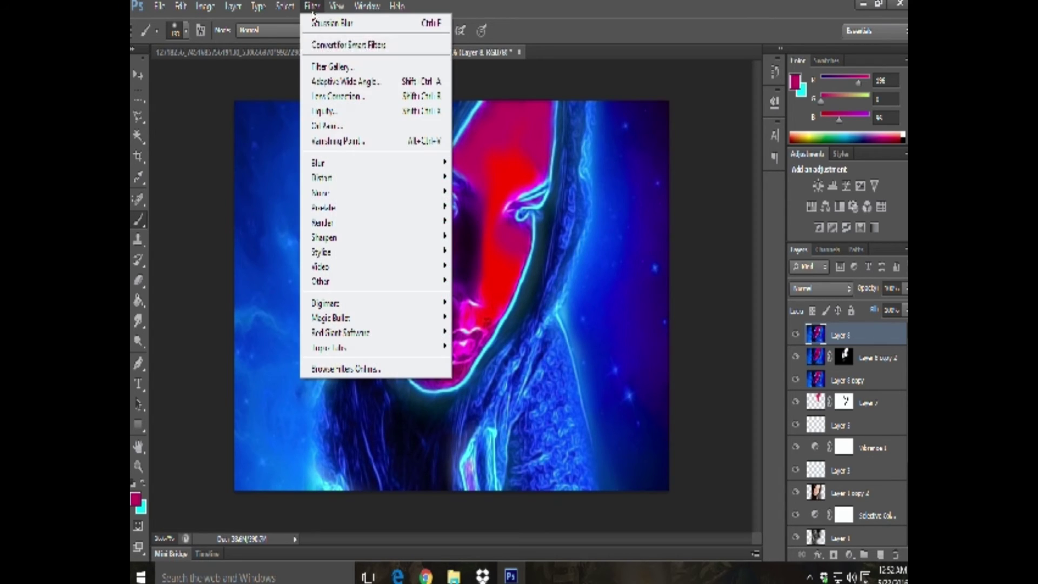
{"action": "mouse_move", "coordinate": [375, 236]}
{"action": "left_click", "coordinate": [486, 296]}
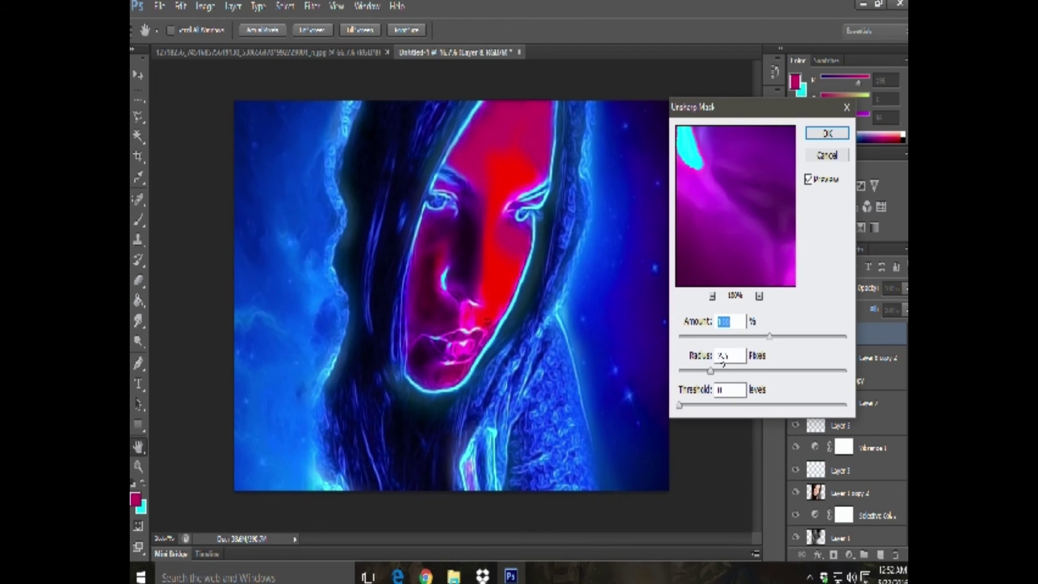
{"action": "left_click", "coordinate": [712, 296]}
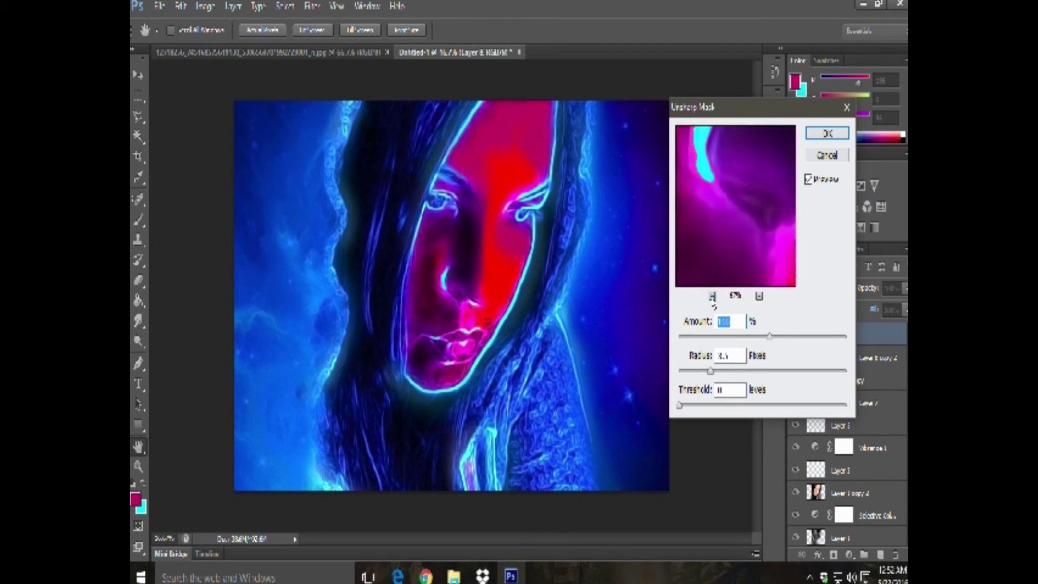
{"action": "left_click_drag", "start_coordinate": [770, 335], "coordinate": [906, 341]}
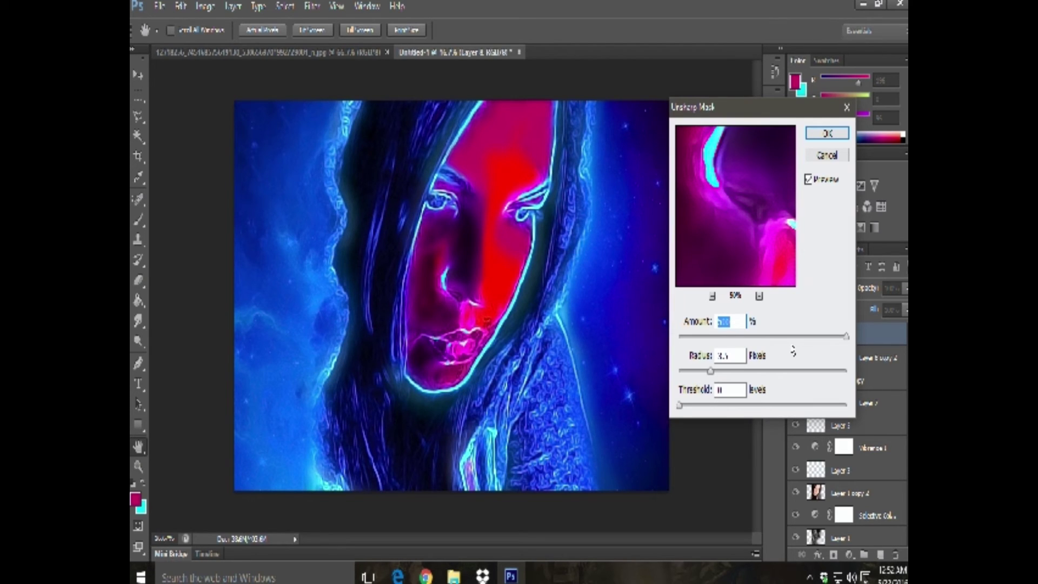
{"action": "left_click", "coordinate": [827, 134]}
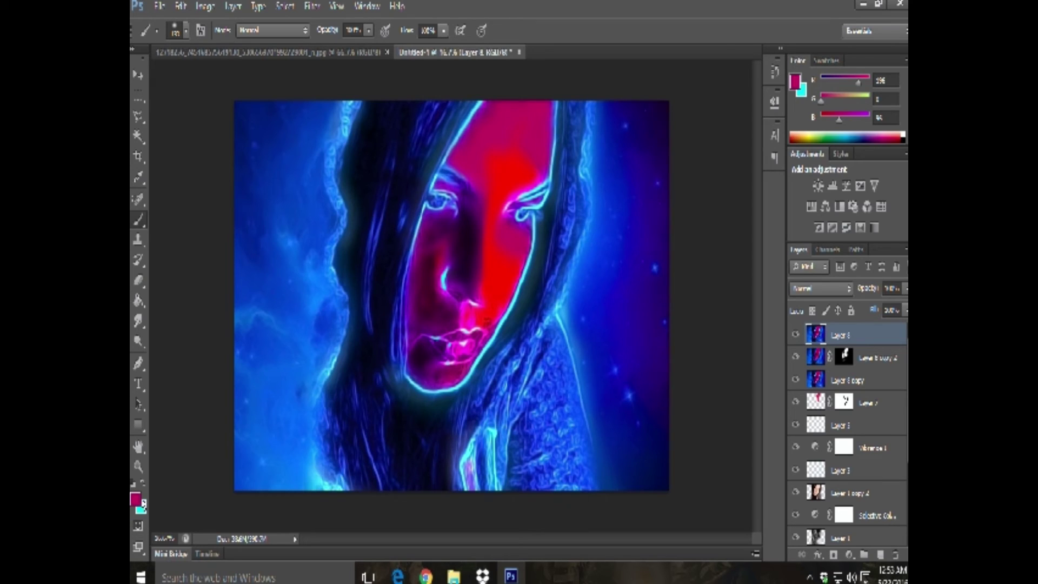
Step: Hide and delete the merged Layer 8, then add a new empty layer
{"action": "left_click", "coordinate": [795, 335]}
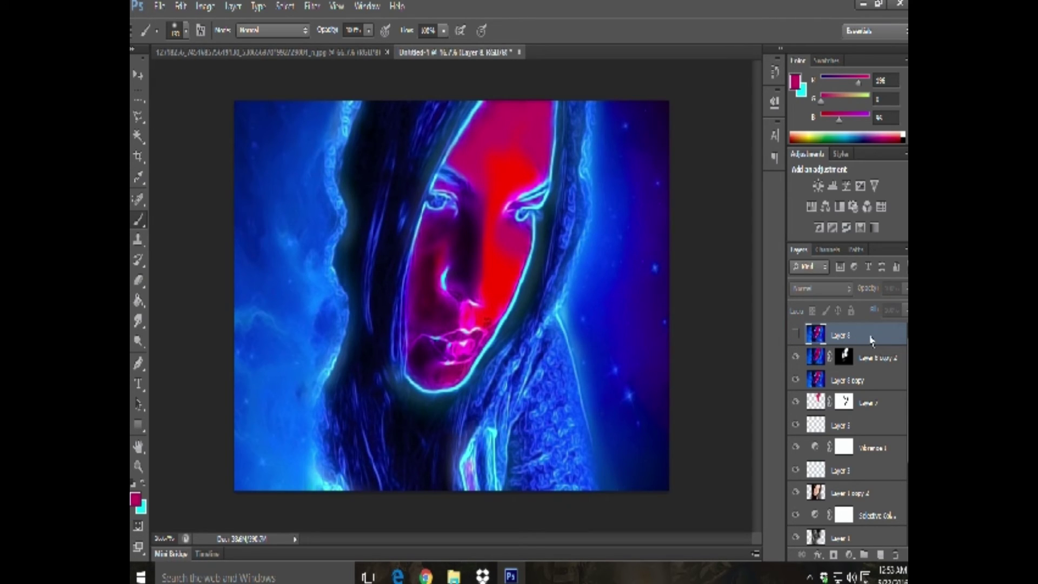
{"action": "right_click", "coordinate": [853, 342]}
{"action": "left_click", "coordinate": [740, 96]}
{"action": "left_click", "coordinate": [457, 225]}
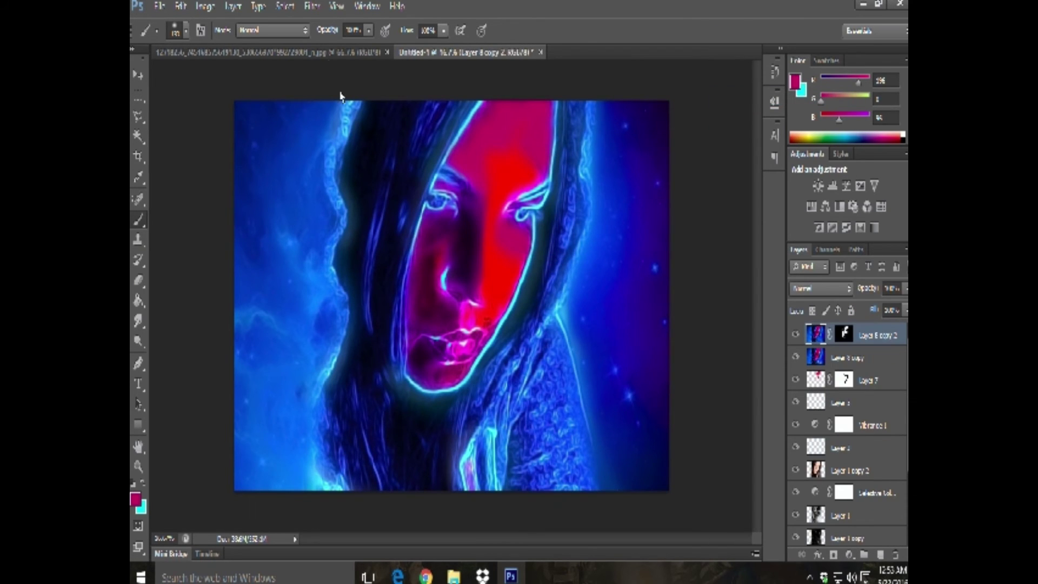
{"action": "left_click", "coordinate": [242, 12]}
{"action": "mouse_move", "coordinate": [289, 24]}
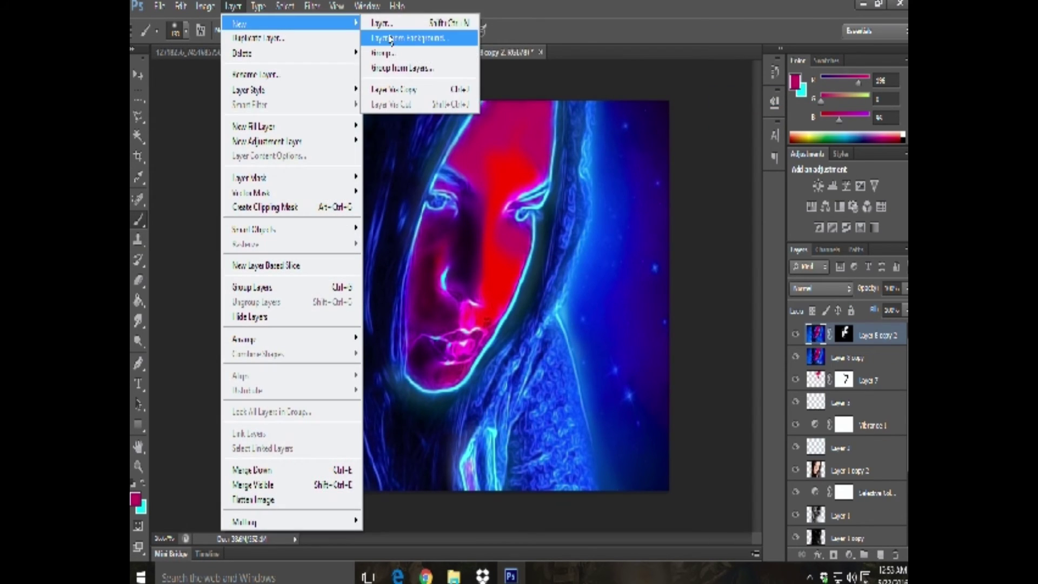
{"action": "left_click", "coordinate": [394, 23]}
{"action": "left_click", "coordinate": [638, 182]}
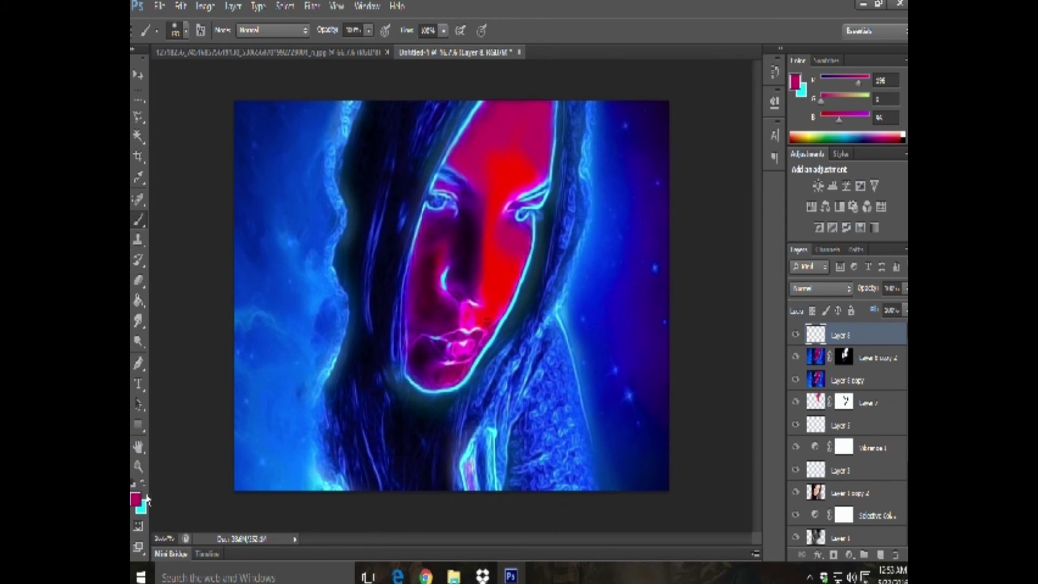
Step: Set the foreground colour to a dark purple sampled from the face
{"action": "left_click", "coordinate": [136, 498]}
{"action": "left_click", "coordinate": [431, 257]}
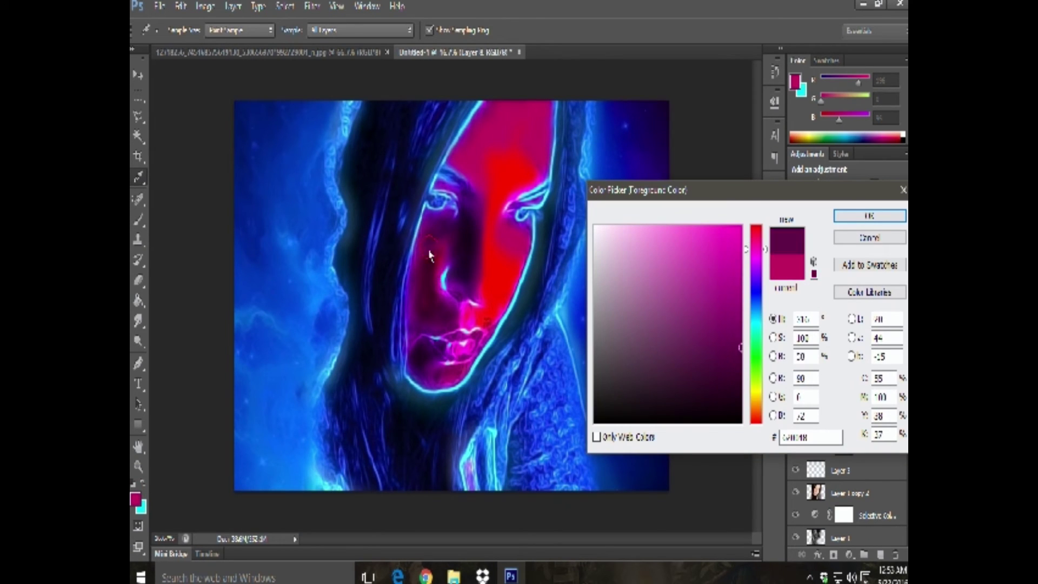
{"action": "key", "text": "Return"}
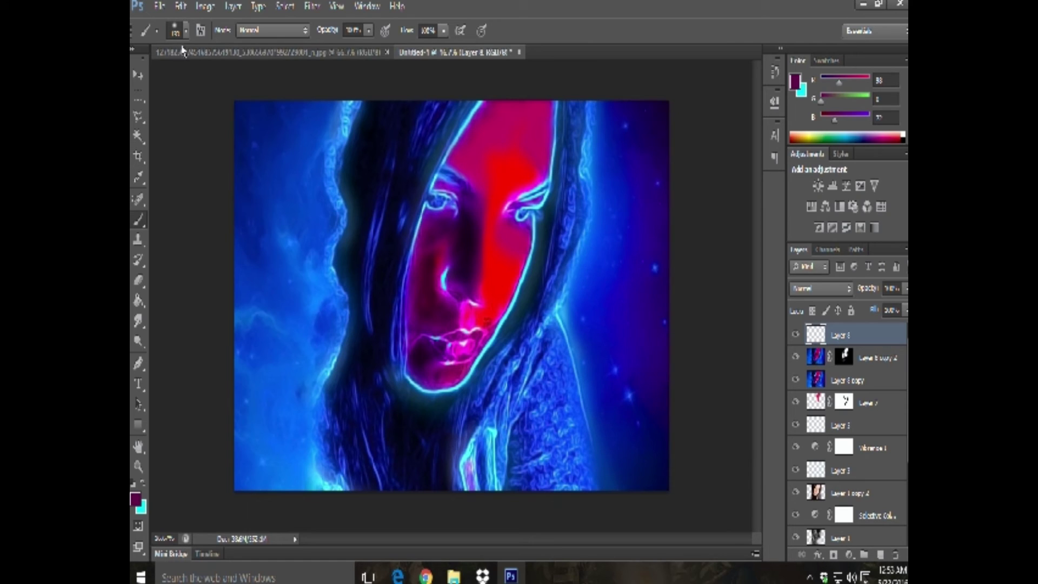
Step: Set the brush opacity to about 1% and adjust the brush size
{"action": "left_click", "coordinate": [368, 31]}
{"action": "left_click_drag", "start_coordinate": [369, 31], "coordinate": [188, 32]}
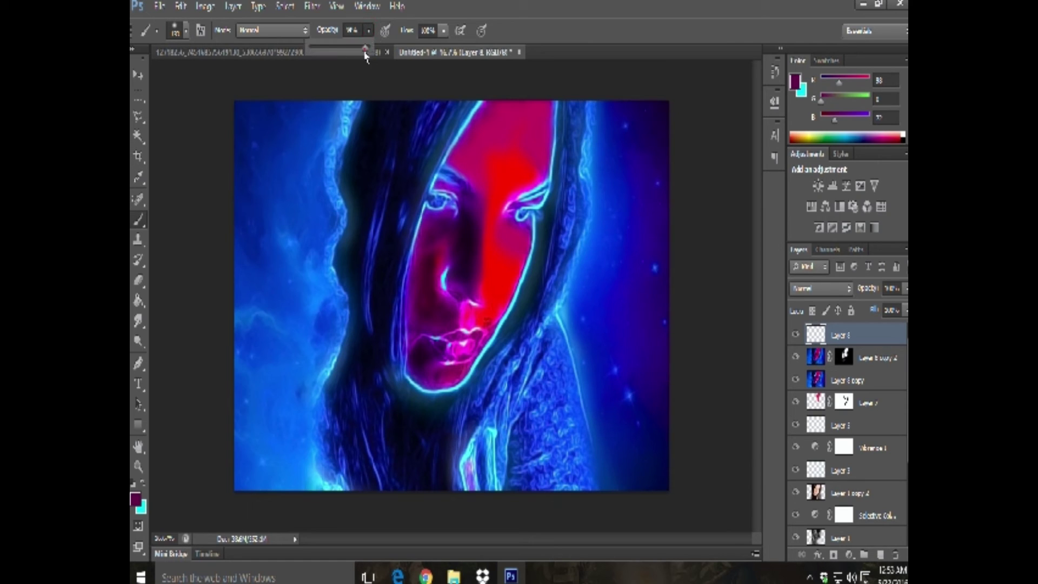
{"action": "left_click", "coordinate": [187, 32]}
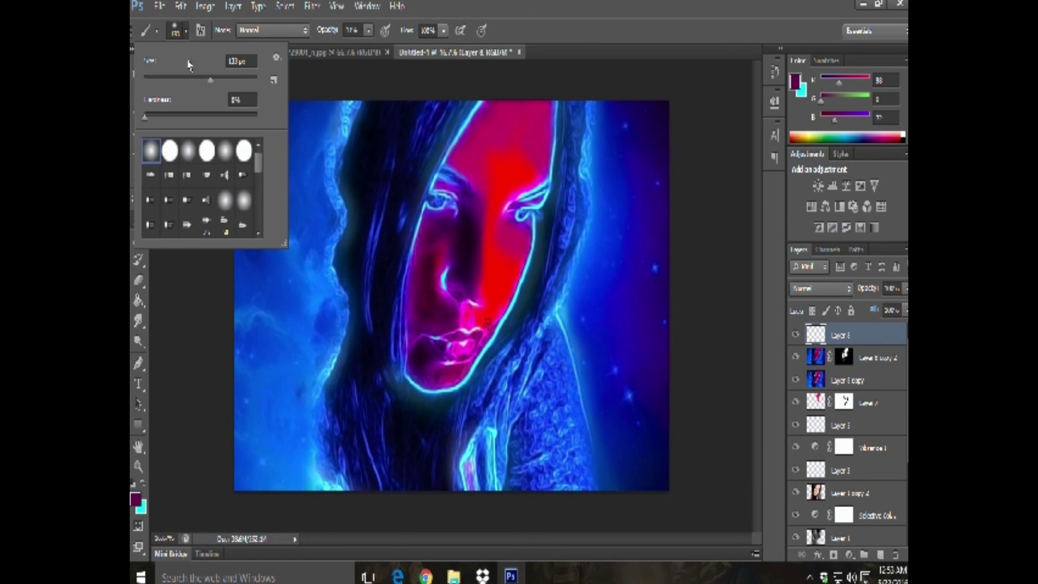
{"action": "mouse_move", "coordinate": [205, 81]}
{"action": "left_mouse_down"}
{"action": "mouse_move", "coordinate": [175, 80]}
{"action": "mouse_move", "coordinate": [222, 81]}
{"action": "left_mouse_up"}
{"action": "left_click", "coordinate": [237, 80]}
{"action": "left_click", "coordinate": [367, 30]}
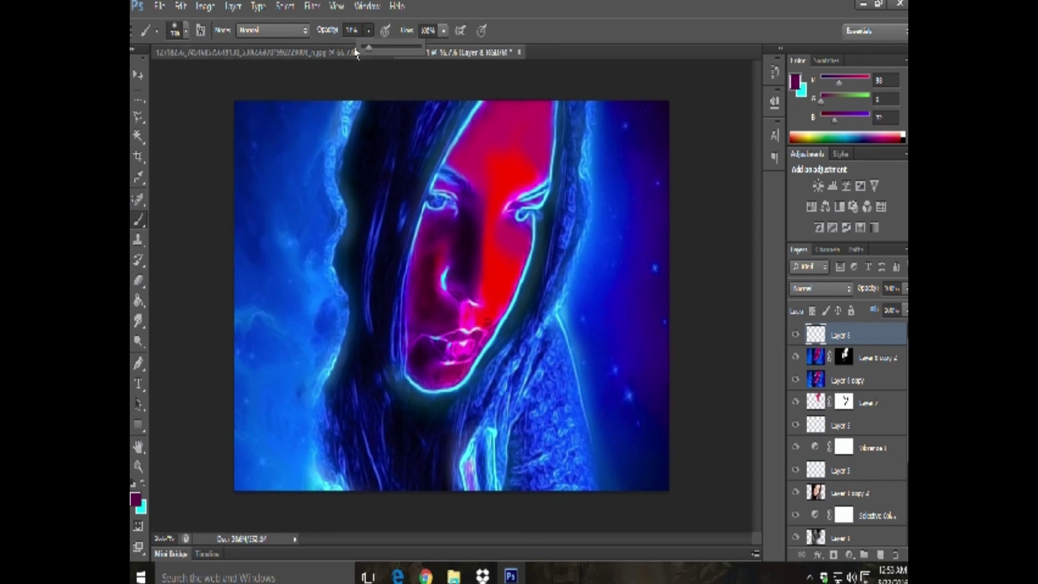
{"action": "left_click_drag", "start_coordinate": [366, 49], "coordinate": [363, 50]}
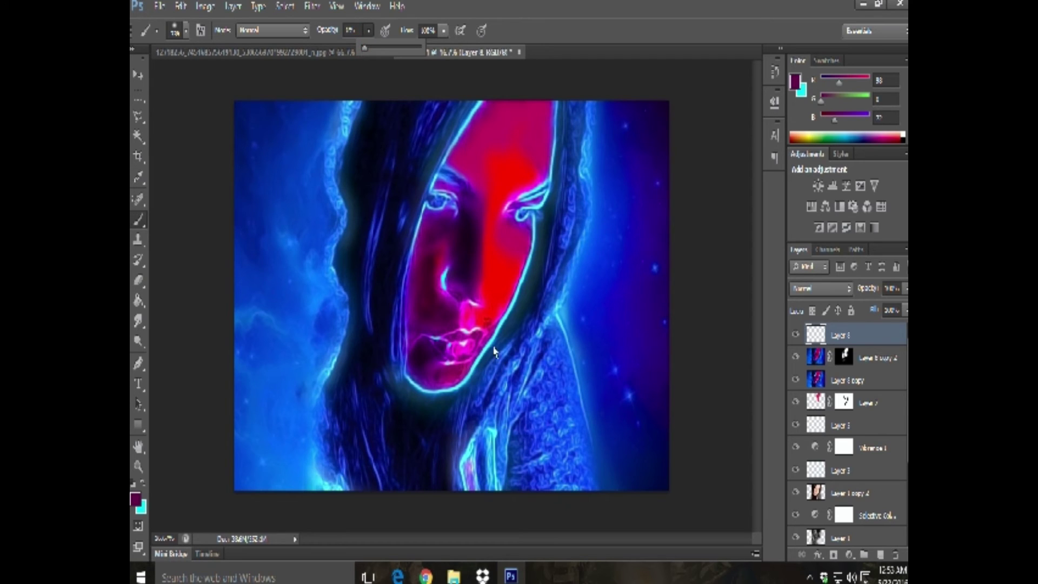
{"action": "left_click", "coordinate": [424, 278]}
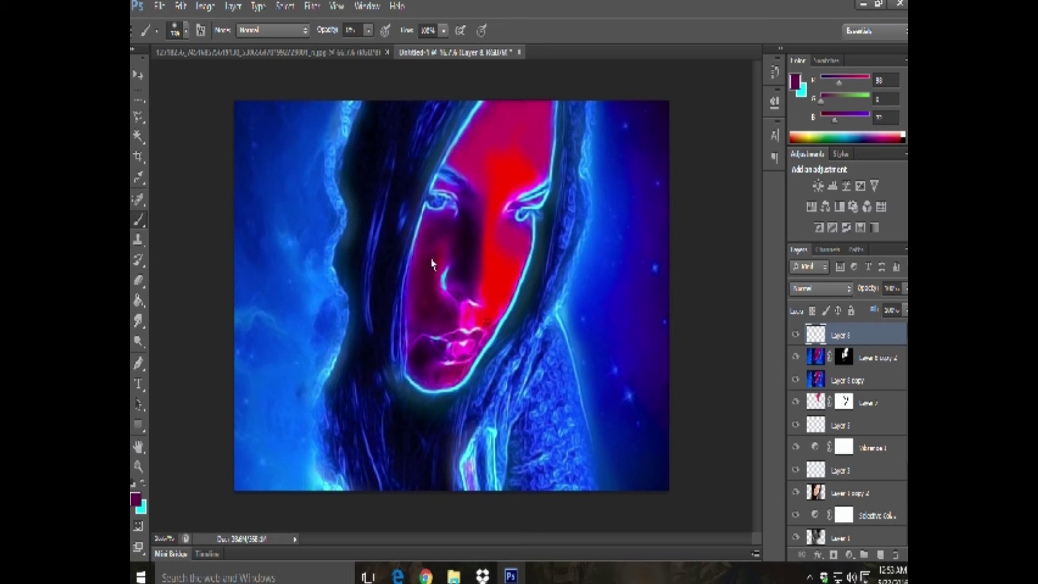
{"action": "left_click", "coordinate": [136, 499]}
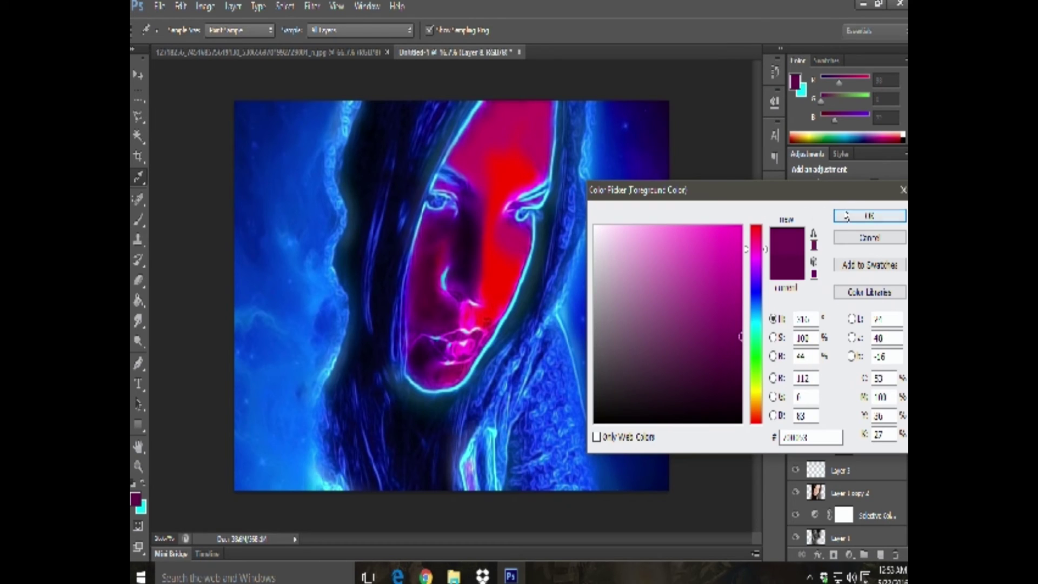
Step: Confirm the dark purple colour and raise brush opacity to about 11%
{"action": "left_click", "coordinate": [869, 215]}
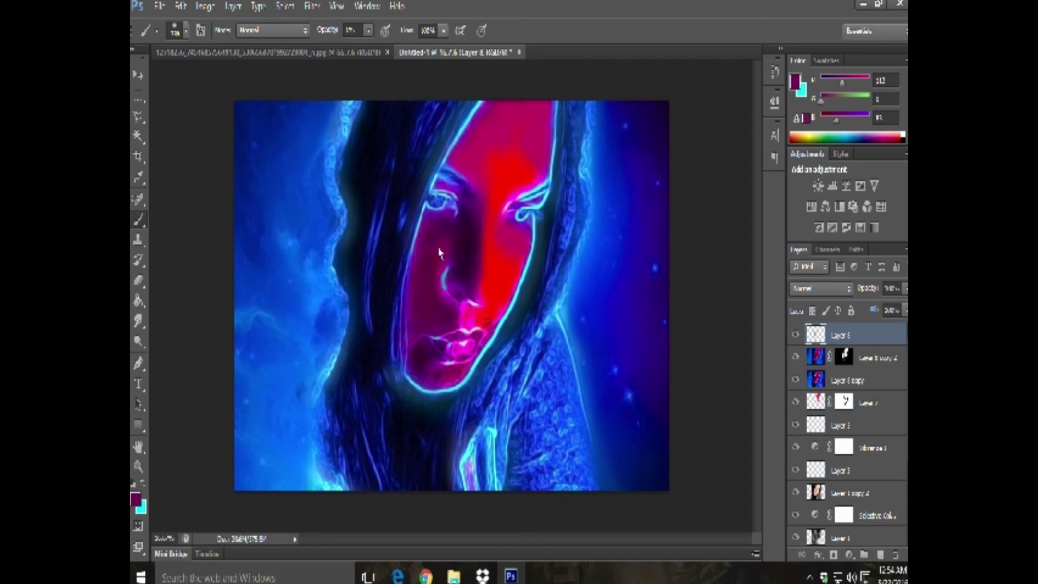
{"action": "left_click", "coordinate": [368, 31]}
{"action": "left_click_drag", "start_coordinate": [369, 54], "coordinate": [373, 54]}
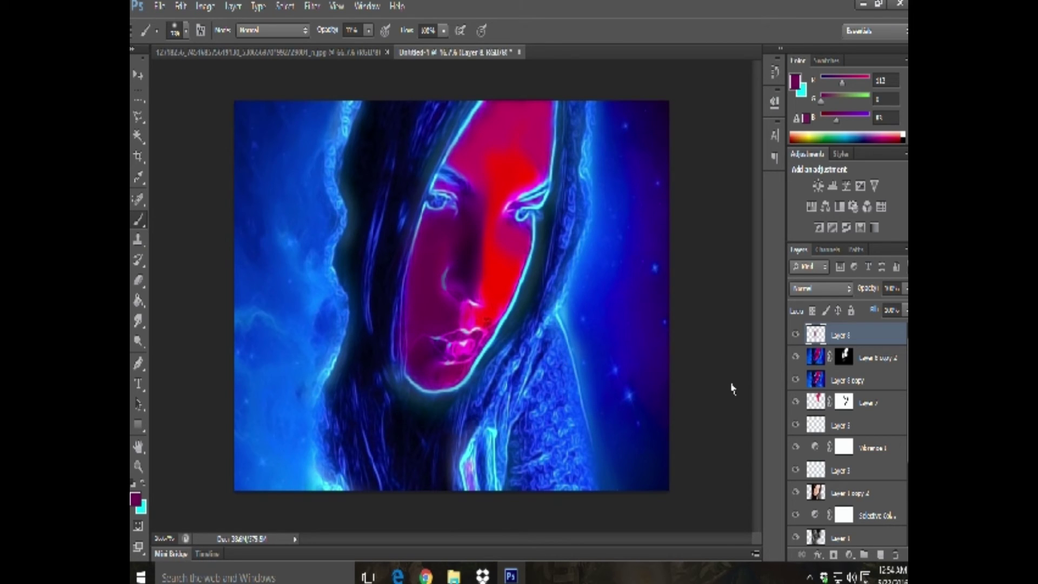
Step: Sample a new purple from the face as paint colour and add a white mask to Layer 8
{"action": "left_click", "coordinate": [137, 499]}
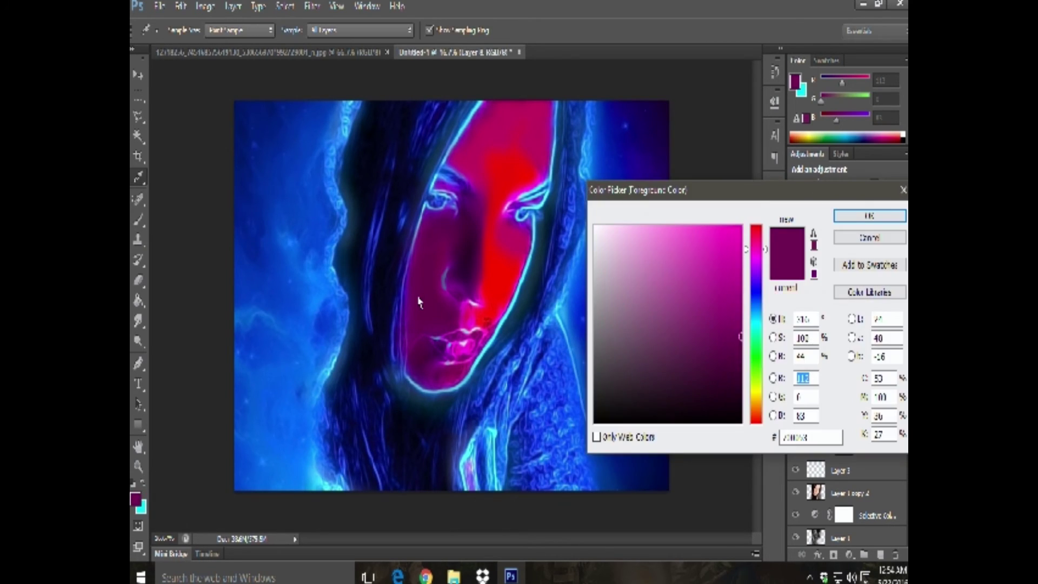
{"action": "left_click", "coordinate": [453, 295]}
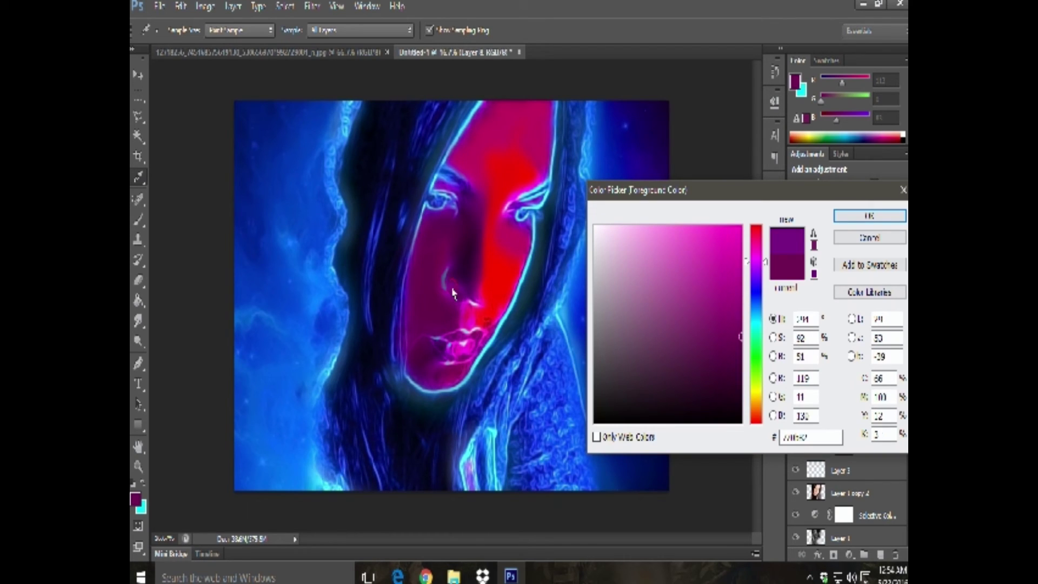
{"action": "key", "text": "Return"}
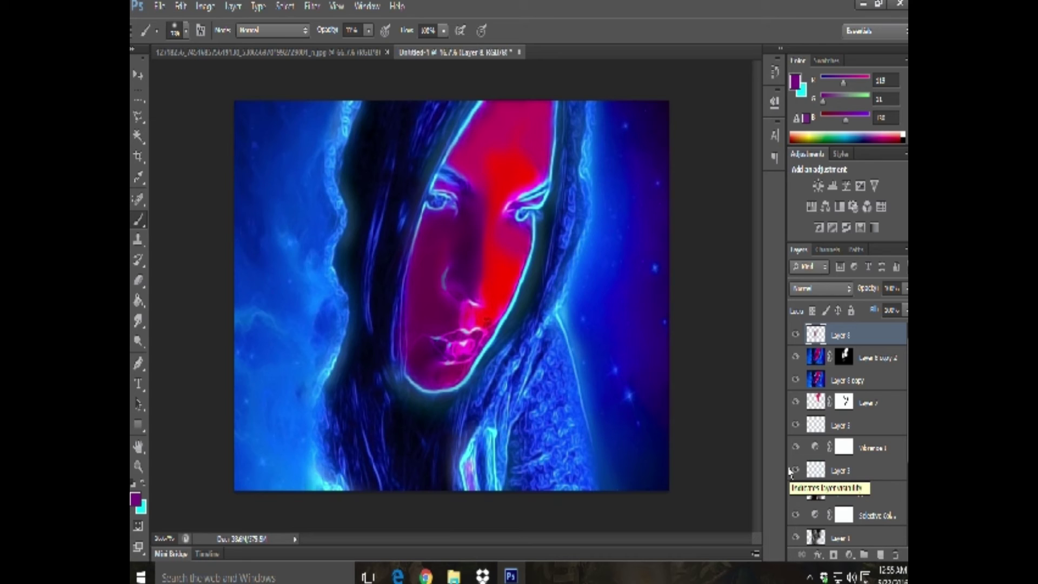
{"action": "left_click", "coordinate": [833, 554]}
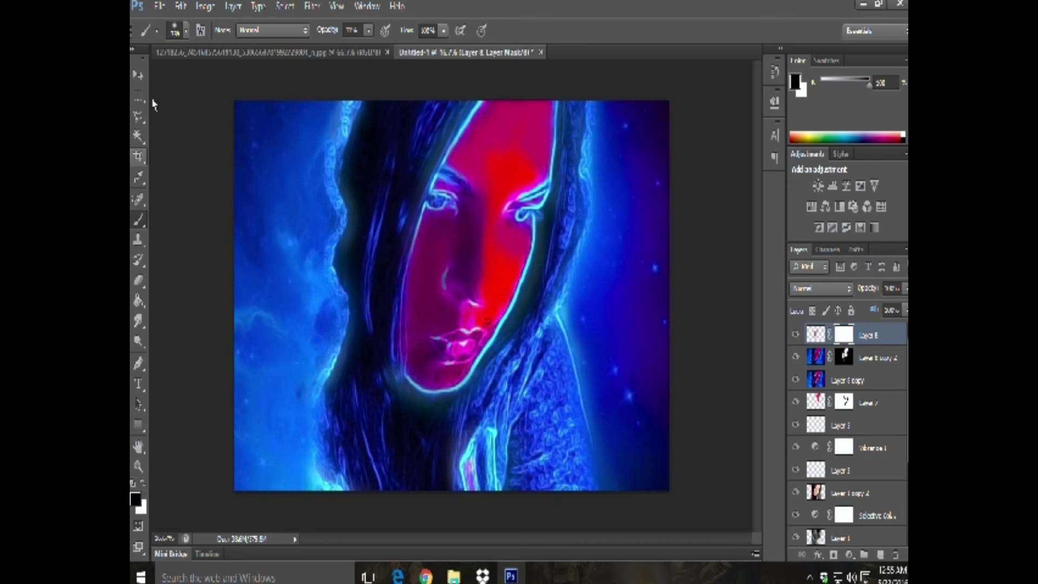
Step: Resize the brush to about 137 px, then undo the last brush step
{"action": "left_click", "coordinate": [185, 30]}
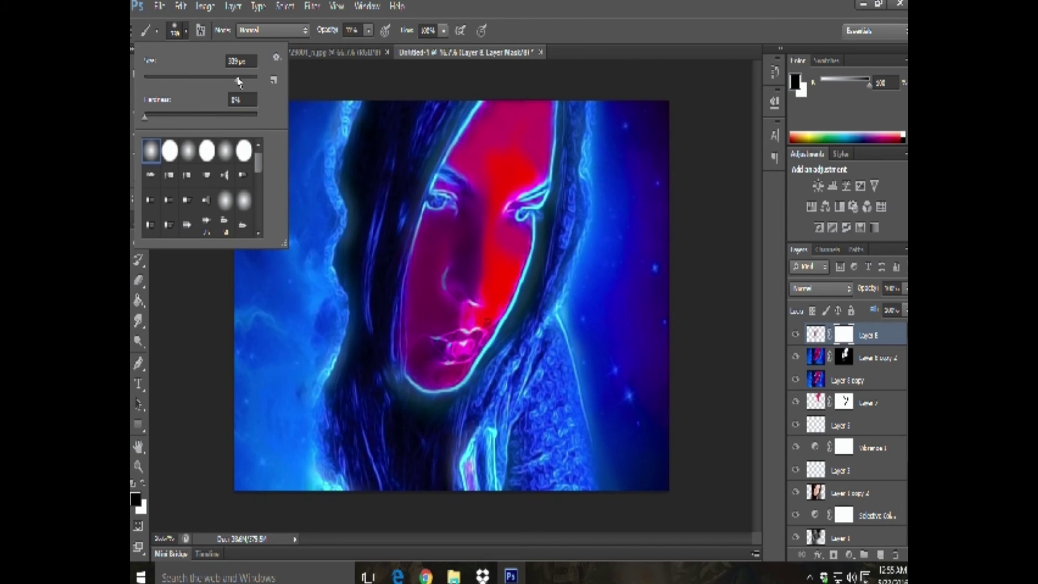
{"action": "left_click_drag", "start_coordinate": [238, 81], "coordinate": [174, 81]}
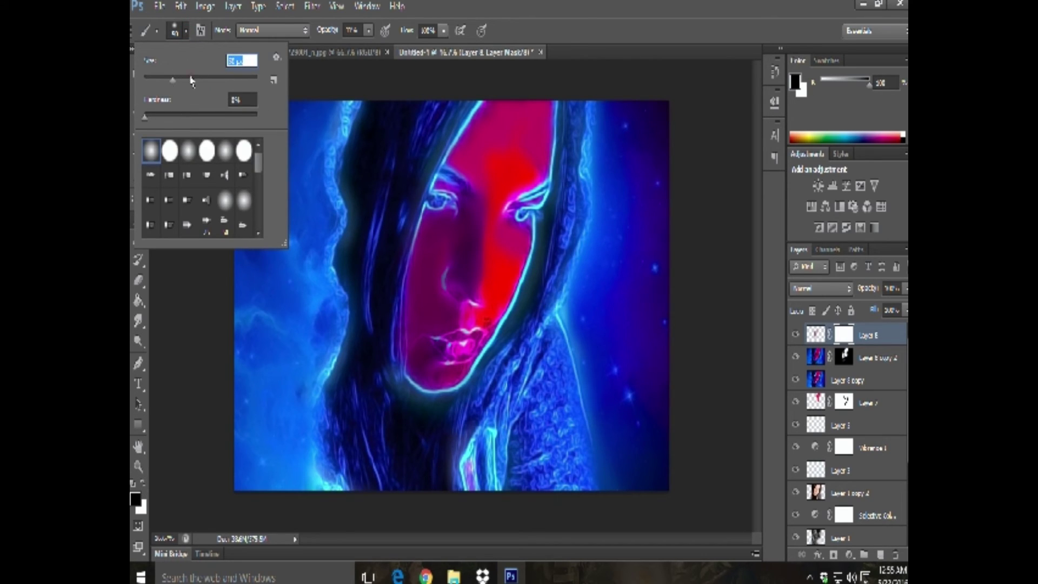
{"action": "left_click", "coordinate": [211, 81]}
{"action": "key", "text": "Return"}
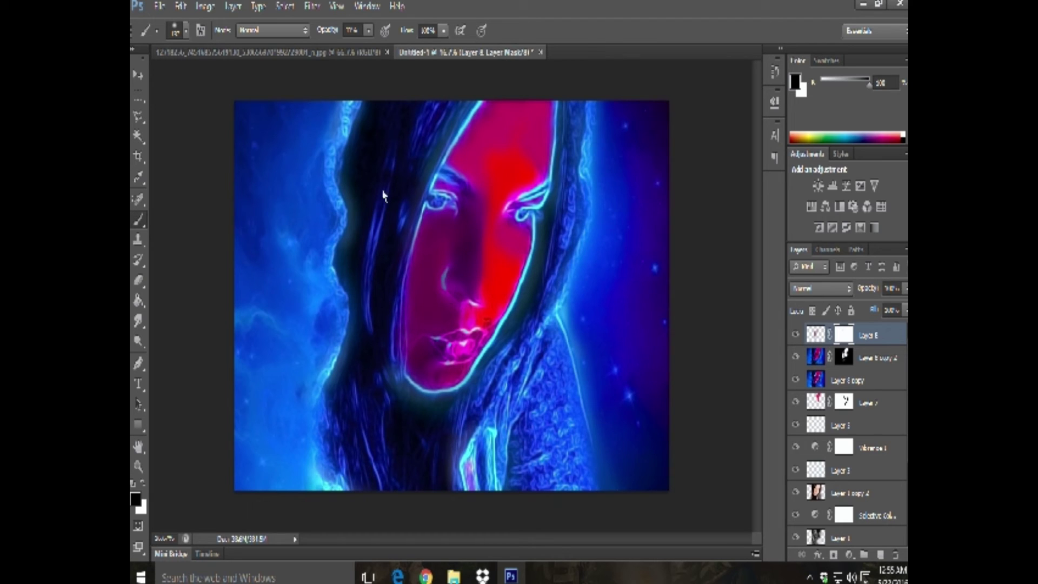
{"action": "left_click", "coordinate": [180, 6]}
{"action": "left_click", "coordinate": [224, 39]}
Step: Select Layer 8's pixels and stamp a merged copy of all visible layers
{"action": "left_click", "coordinate": [884, 336]}
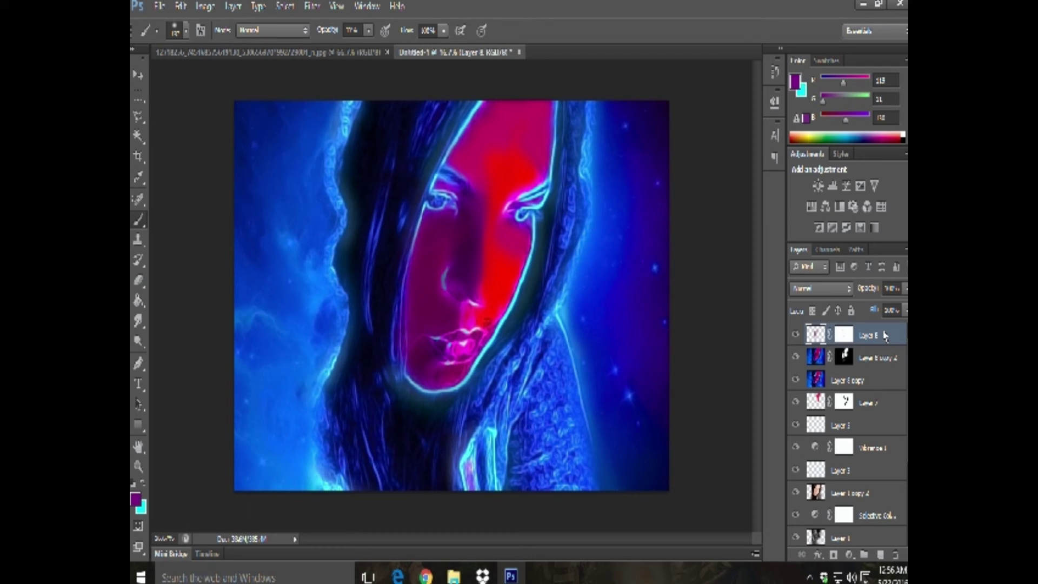
{"action": "key", "text": "ctrl+shift+alt+e"}
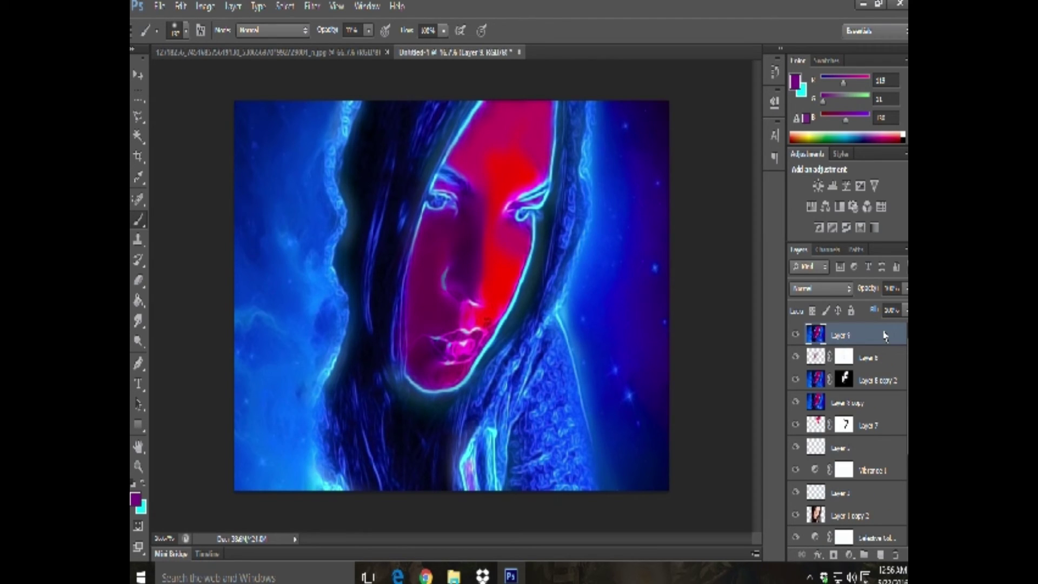
{"action": "left_click", "coordinate": [182, 7]}
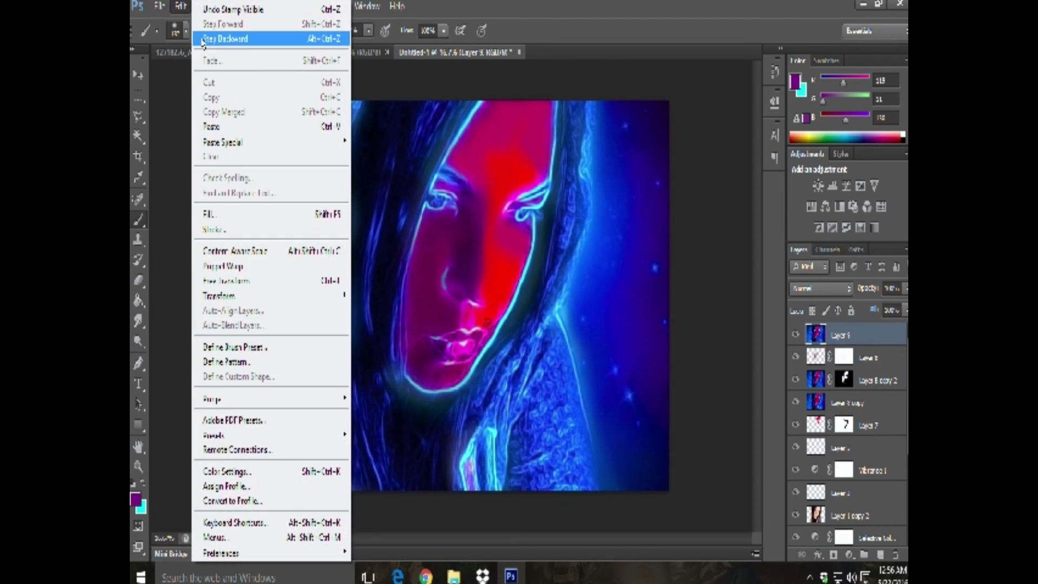
Step: Undo the Layer 9 stamp and set brush opacity to 100% on Layer 8 copy 2's mask
{"action": "left_click", "coordinate": [225, 39]}
{"action": "left_click", "coordinate": [844, 358]}
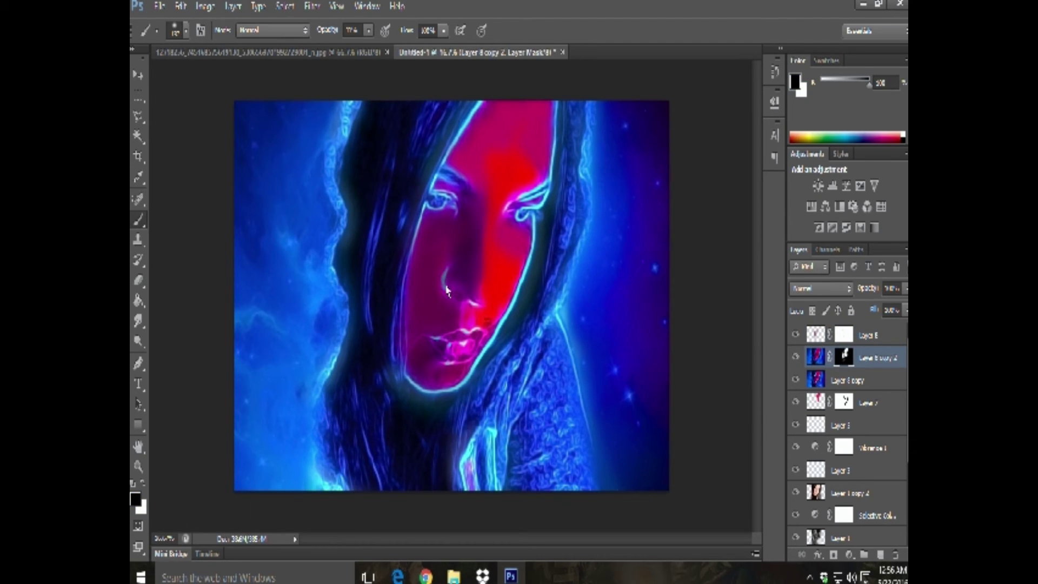
{"action": "left_click_drag", "start_coordinate": [367, 35], "coordinate": [397, 51]}
Step: Step back and forth through the History panel's brush stroke states
{"action": "left_click", "coordinate": [774, 71]}
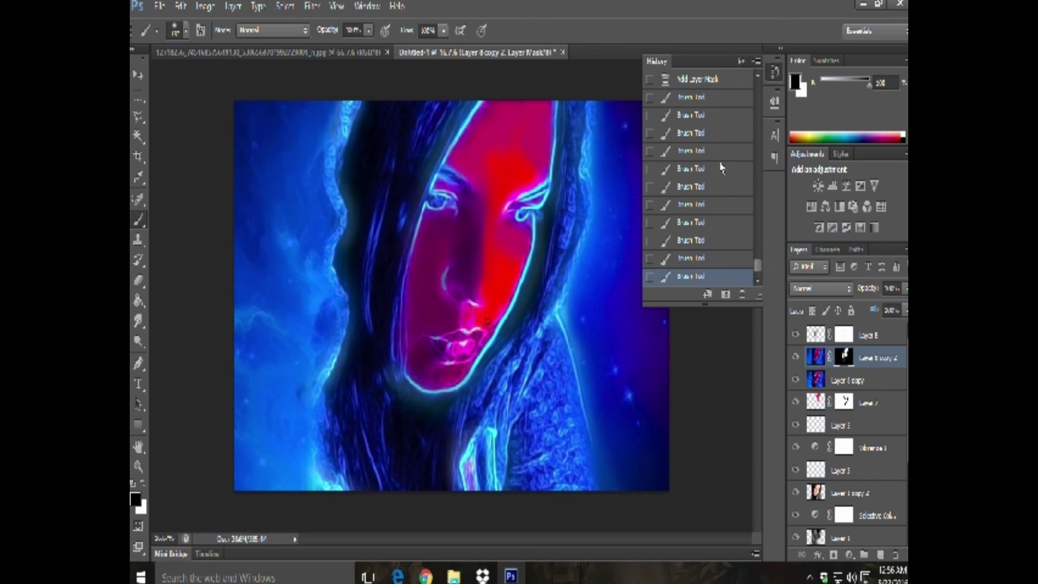
{"action": "left_click", "coordinate": [721, 168]}
{"action": "left_click", "coordinate": [725, 186]}
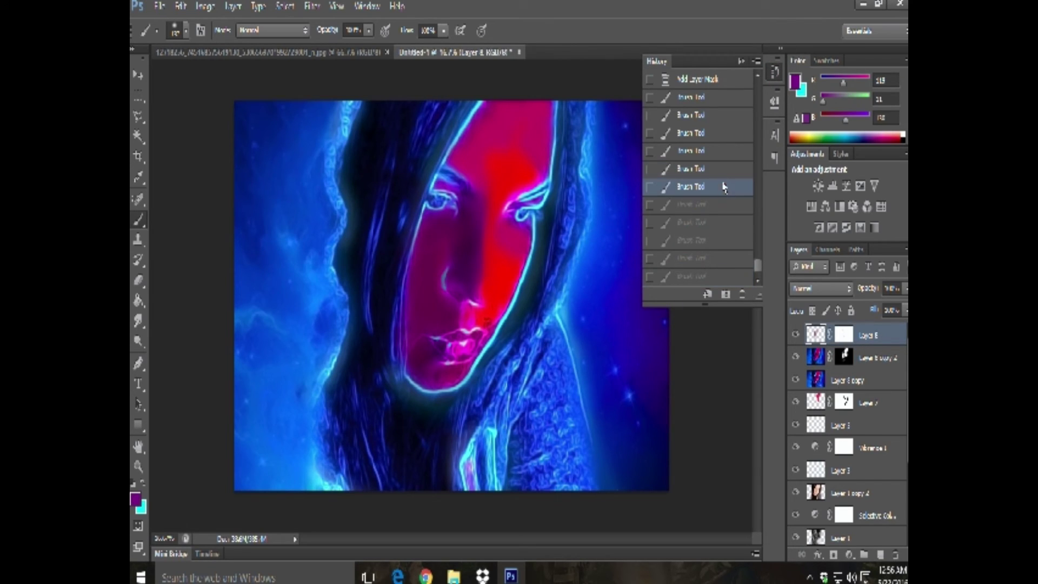
{"action": "left_click", "coordinate": [725, 119]}
{"action": "left_click", "coordinate": [724, 136]}
{"action": "left_click", "coordinate": [721, 169]}
{"action": "left_click", "coordinate": [721, 187]}
{"action": "left_click", "coordinate": [717, 205]}
{"action": "left_click", "coordinate": [739, 61]}
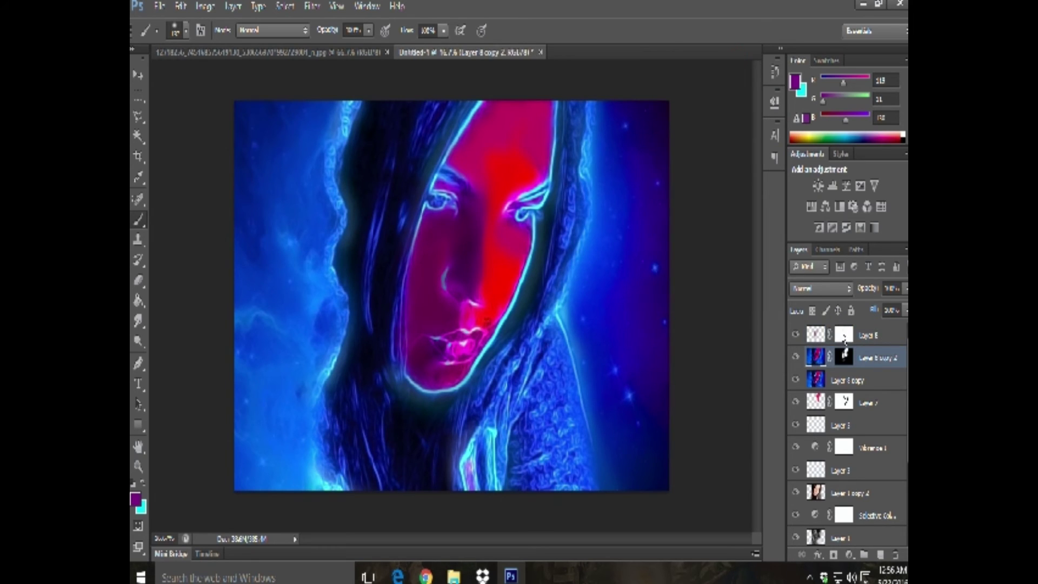
Step: Paint Layer 8's mask along the nose edge, then stamp a merged copy on top
{"action": "left_click", "coordinate": [844, 334]}
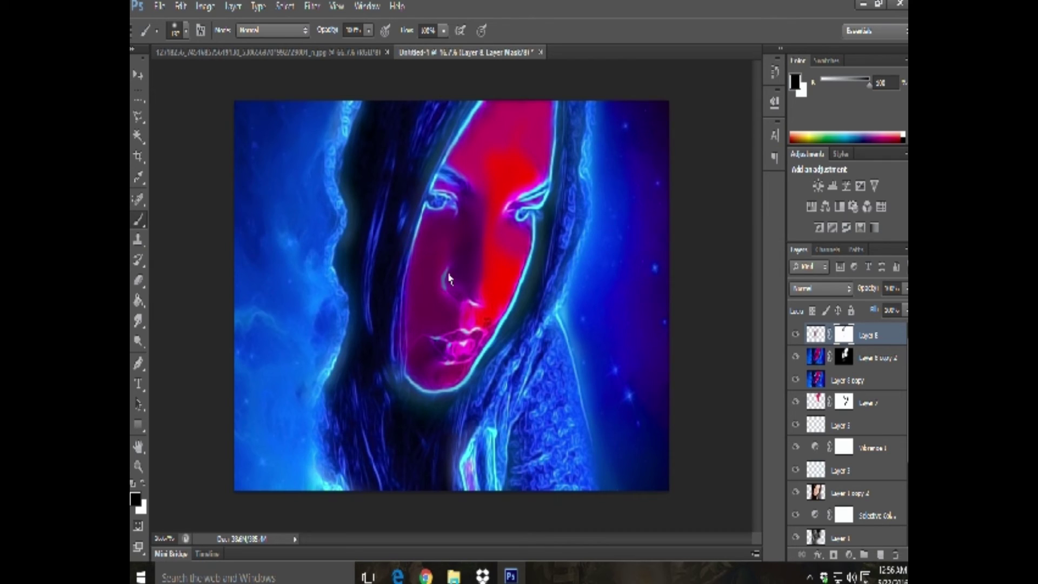
{"action": "left_click_drag", "start_coordinate": [445, 276], "coordinate": [443, 295]}
{"action": "key", "text": "ctrl+2"}
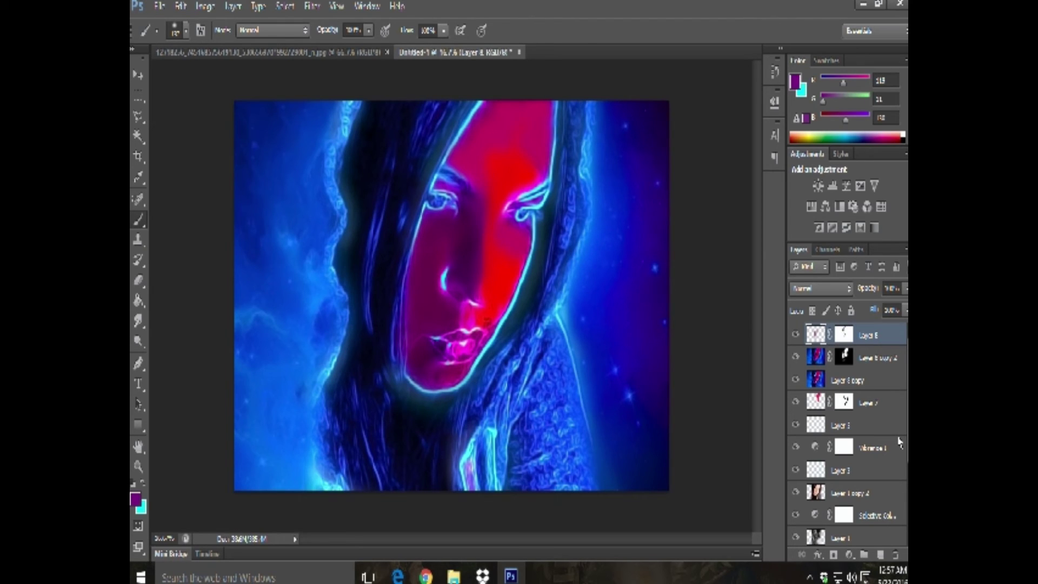
{"action": "key", "text": "ctrl+shift+alt+e"}
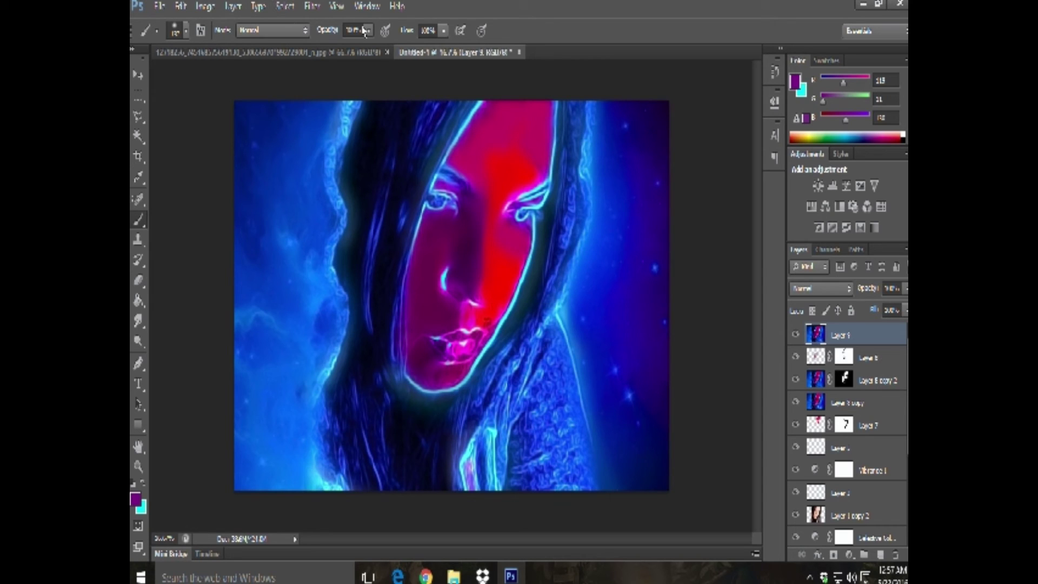
{"action": "left_click", "coordinate": [313, 6]}
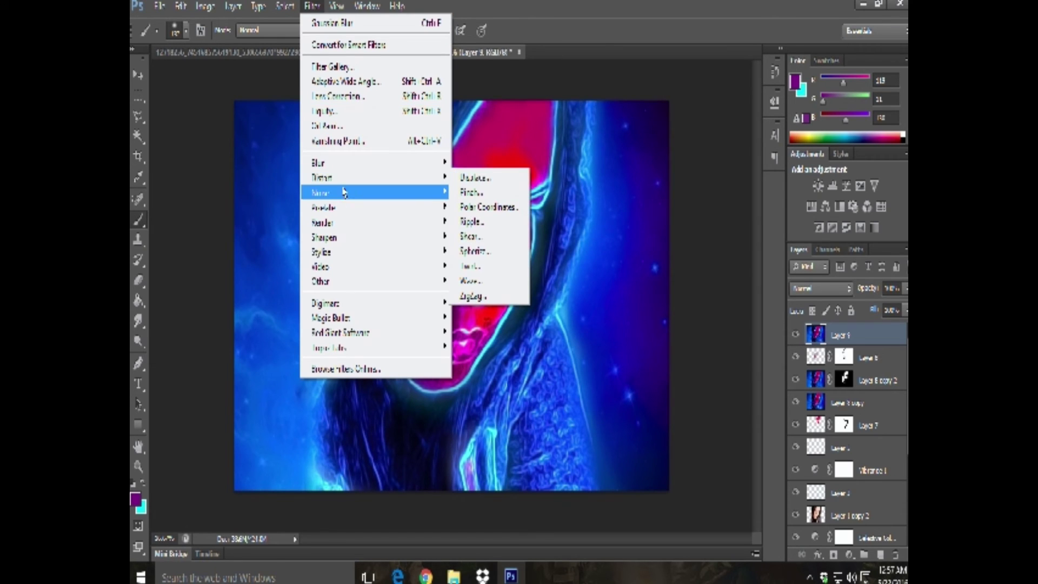
Step: Apply Reduce Noise to the merged layer, cancel Smart Sharpen, then apply Unsharp Mask
{"action": "mouse_move", "coordinate": [320, 192]}
{"action": "left_click", "coordinate": [486, 250]}
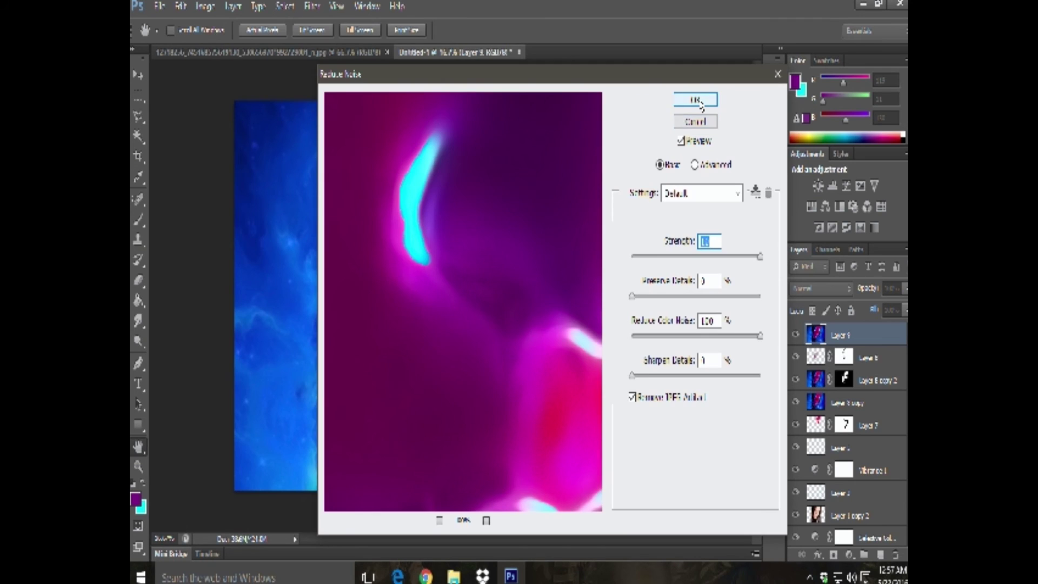
{"action": "left_click", "coordinate": [695, 99]}
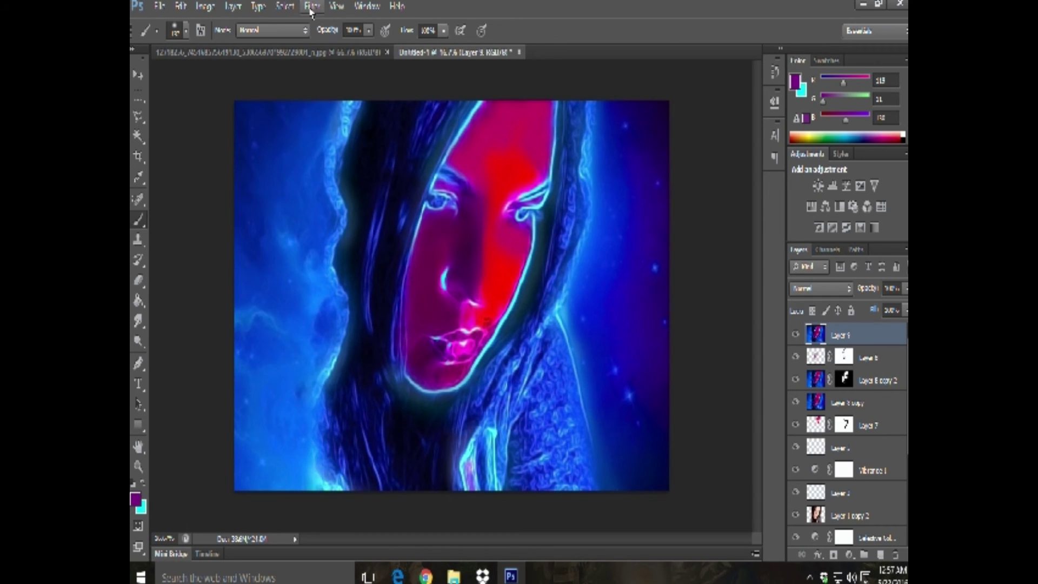
{"action": "left_click", "coordinate": [312, 7]}
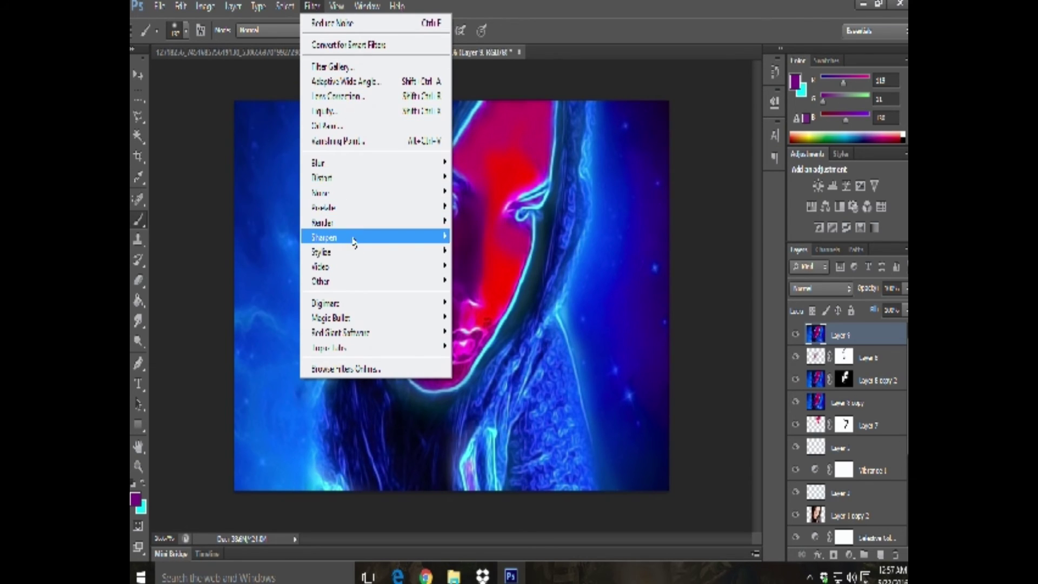
{"action": "mouse_move", "coordinate": [325, 237]}
{"action": "left_click", "coordinate": [496, 282]}
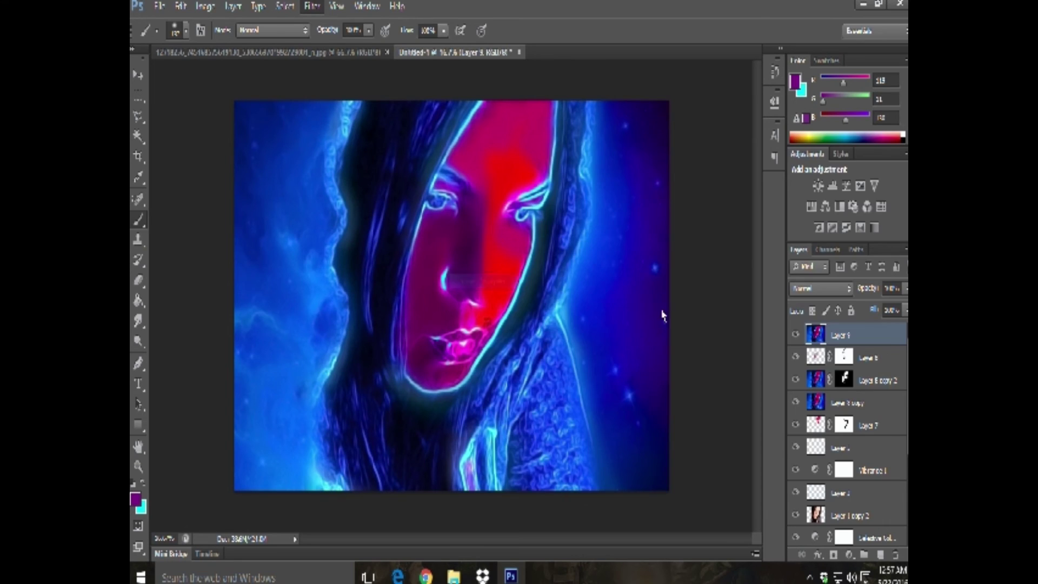
{"action": "key", "text": "Escape"}
{"action": "left_click", "coordinate": [312, 6]}
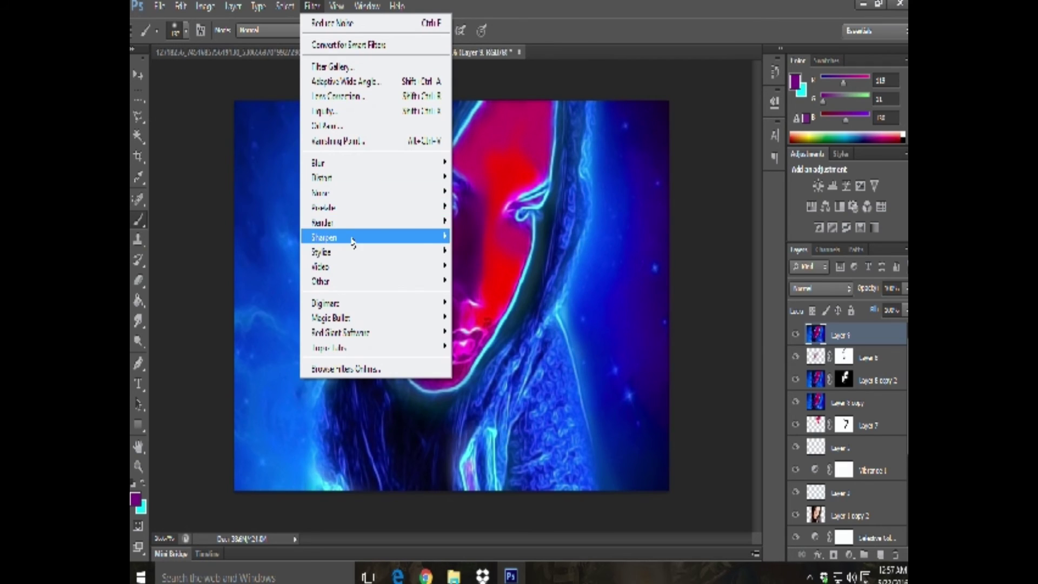
{"action": "mouse_move", "coordinate": [375, 237]}
{"action": "left_click", "coordinate": [499, 297]}
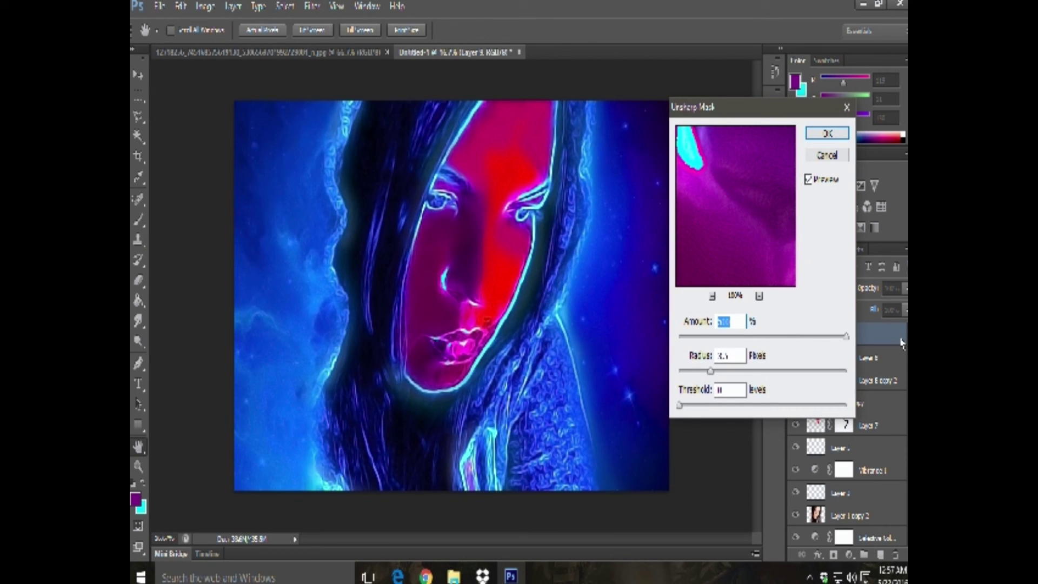
{"action": "left_click", "coordinate": [828, 134]}
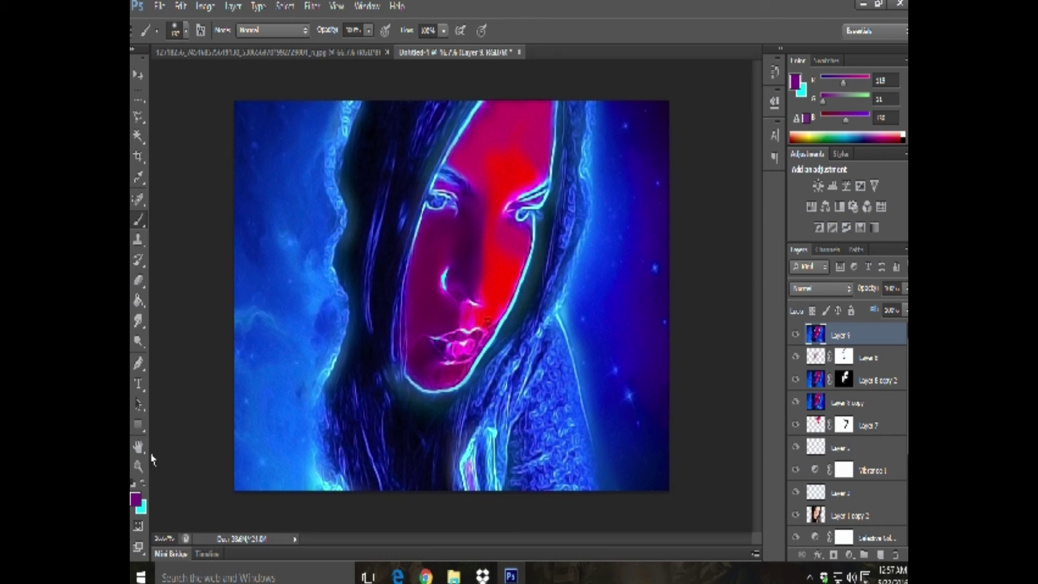
Step: Set the background colour to the red sampled from the face
{"action": "left_click", "coordinate": [141, 510]}
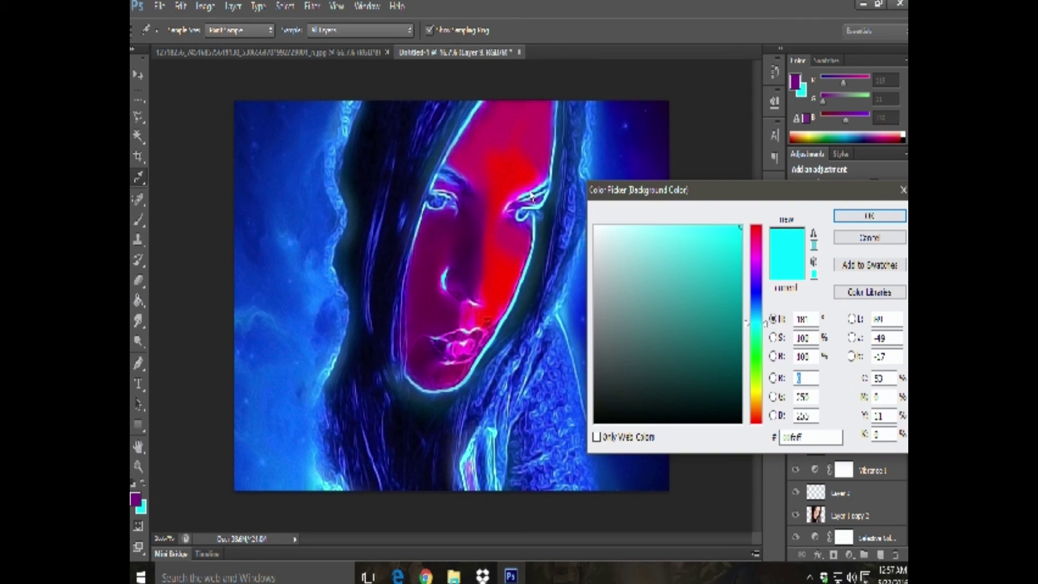
{"action": "left_click", "coordinate": [494, 188]}
{"action": "left_click", "coordinate": [862, 219]}
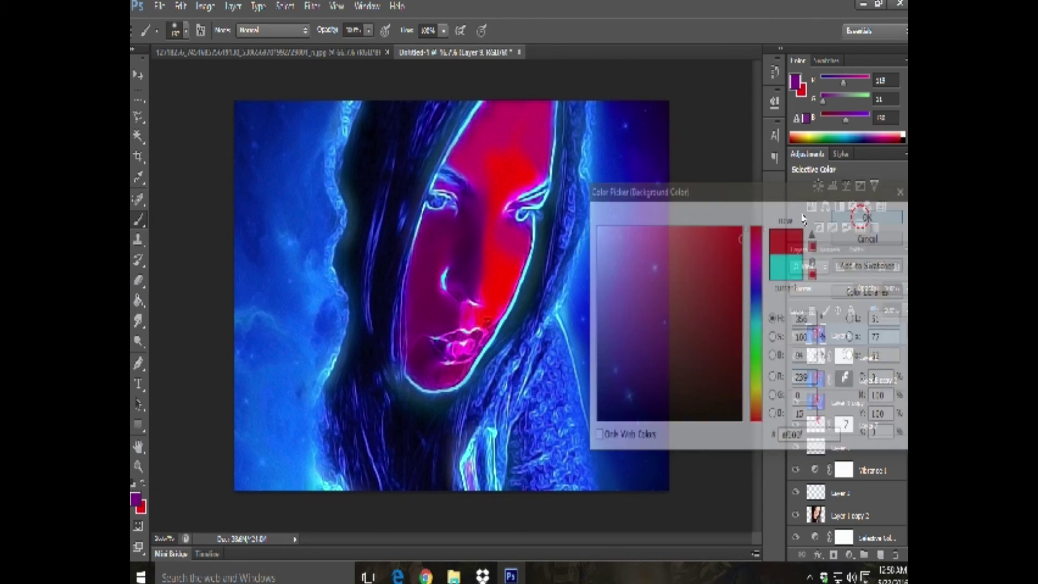
Step: Load the sketch.abr brush set into the brush preset picker
{"action": "left_click", "coordinate": [186, 34]}
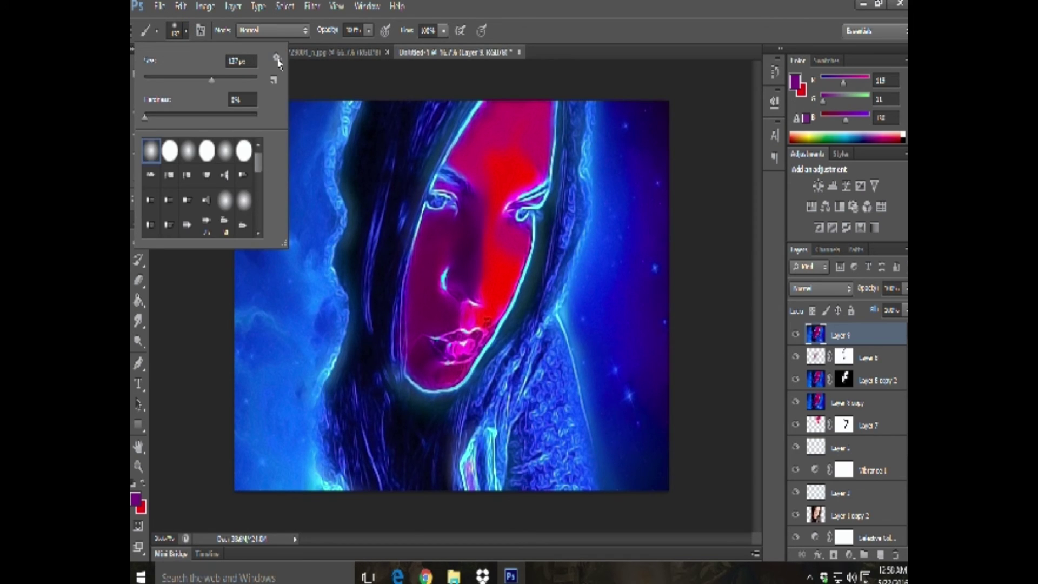
{"action": "left_click", "coordinate": [282, 65]}
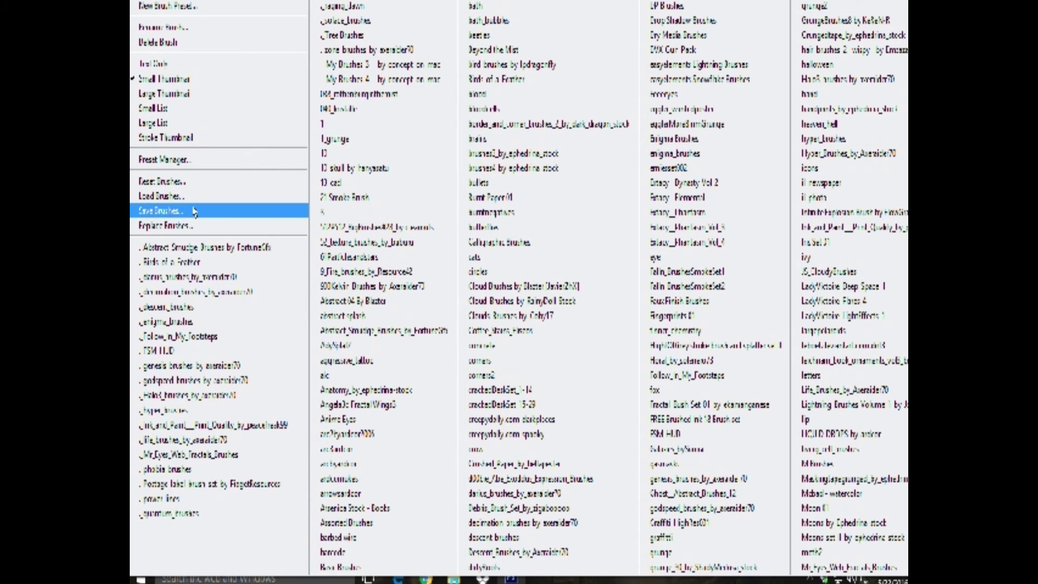
{"action": "left_click", "coordinate": [254, 225]}
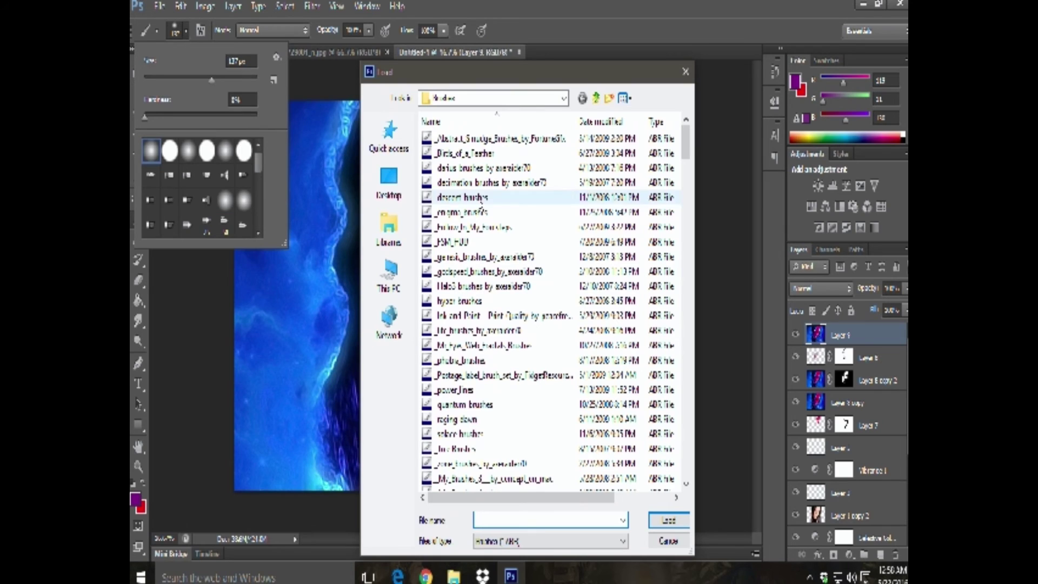
{"action": "left_click_drag", "start_coordinate": [686, 151], "coordinate": [685, 297]}
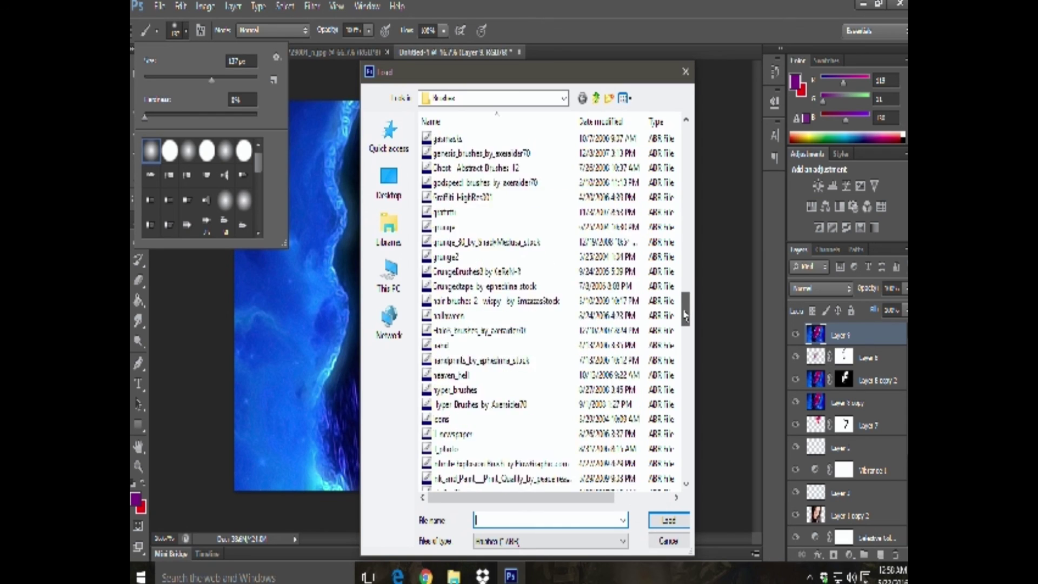
{"action": "left_click_drag", "start_coordinate": [686, 297], "coordinate": [682, 413]}
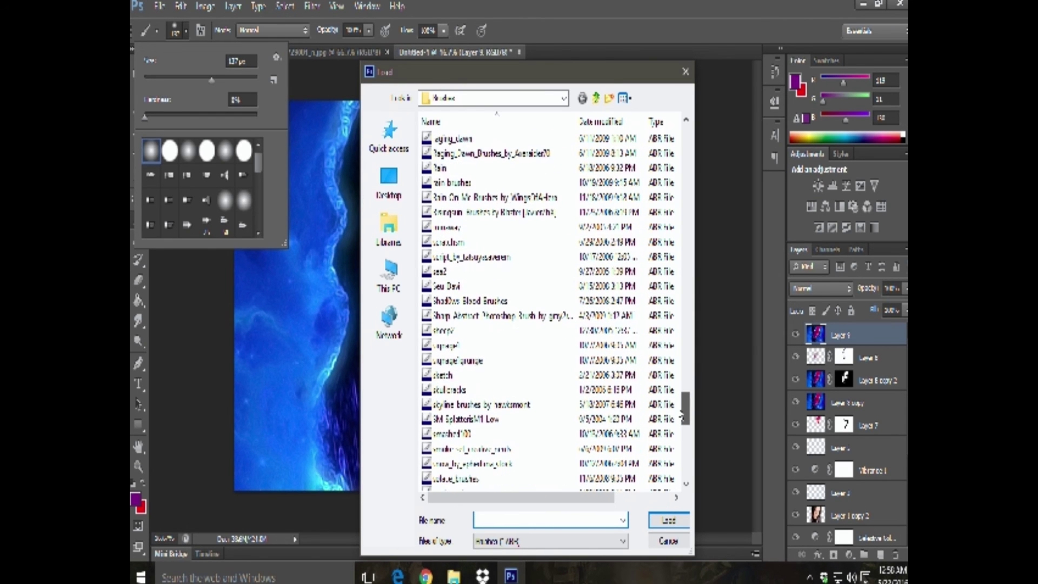
{"action": "left_click_drag", "start_coordinate": [682, 414], "coordinate": [682, 417]}
{"action": "left_click", "coordinate": [453, 362]}
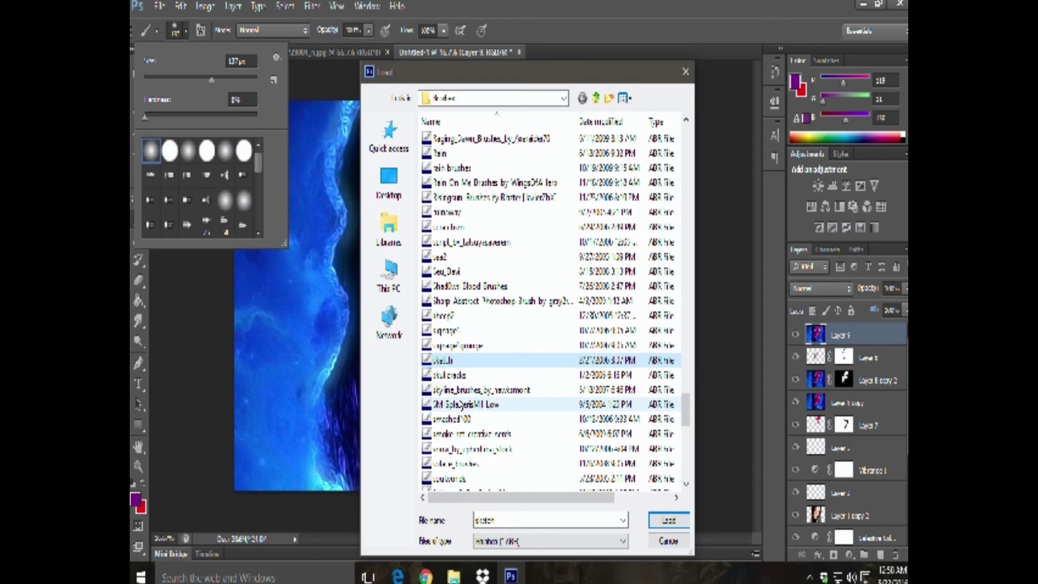
{"action": "double_click", "coordinate": [459, 448]}
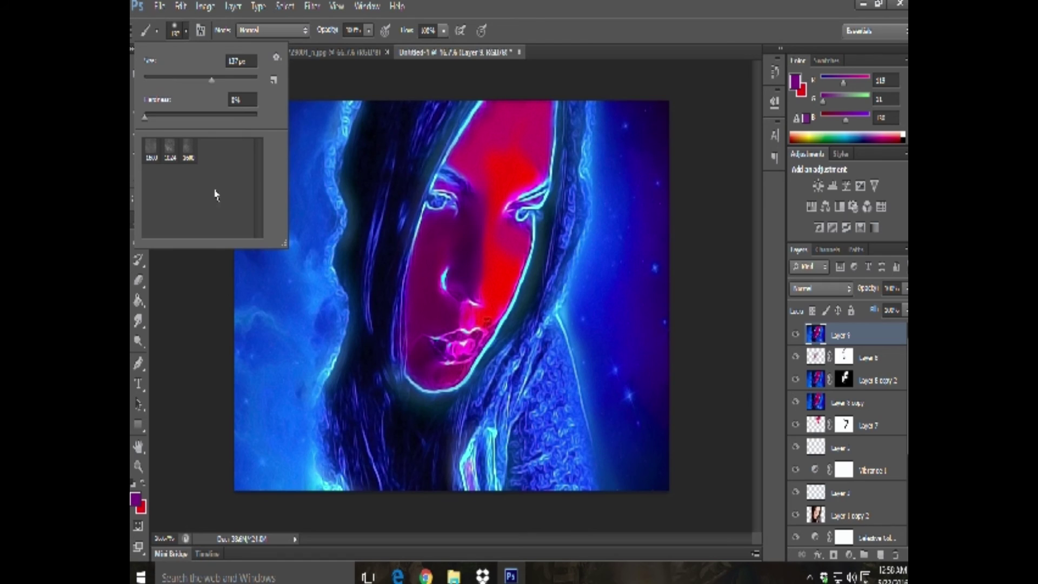
Step: Choose the first sketch brush and set it to a very large size
{"action": "left_click", "coordinate": [173, 156]}
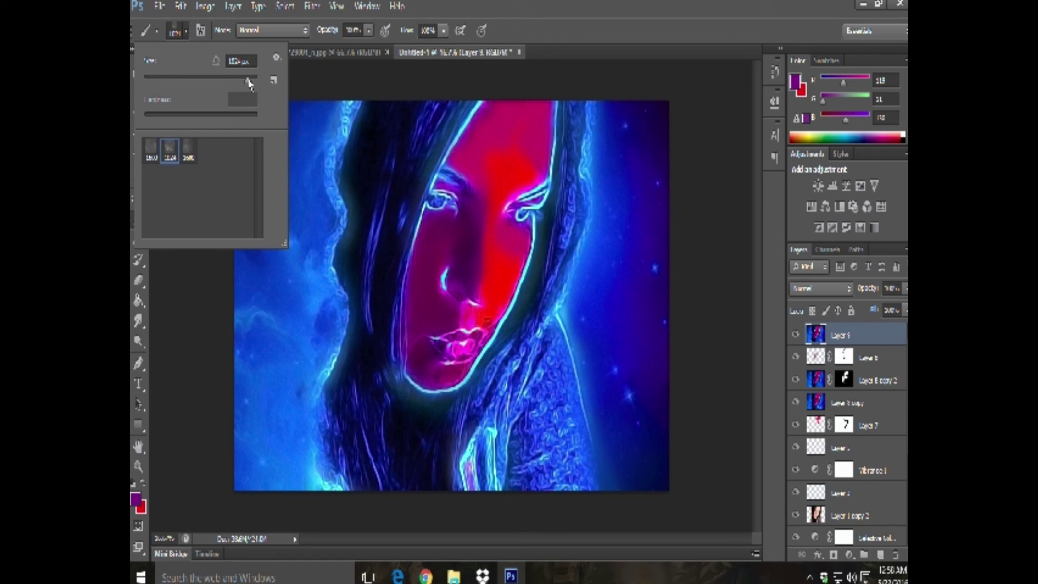
{"action": "left_click", "coordinate": [189, 152]}
{"action": "left_click", "coordinate": [150, 150]}
{"action": "left_click_drag", "start_coordinate": [248, 85], "coordinate": [256, 84]}
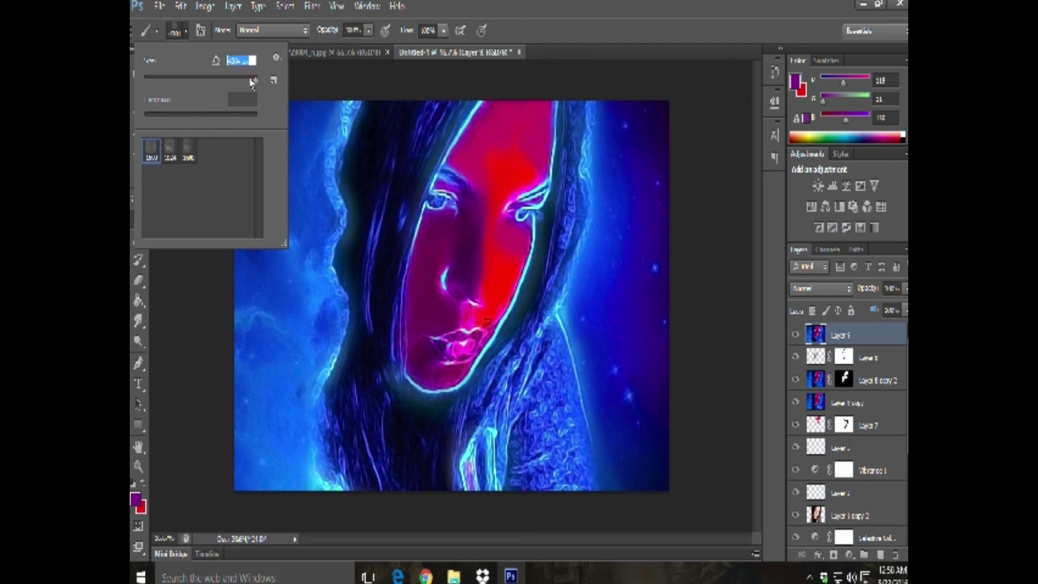
{"action": "left_click_drag", "start_coordinate": [254, 85], "coordinate": [252, 86]}
{"action": "left_click", "coordinate": [233, 7]}
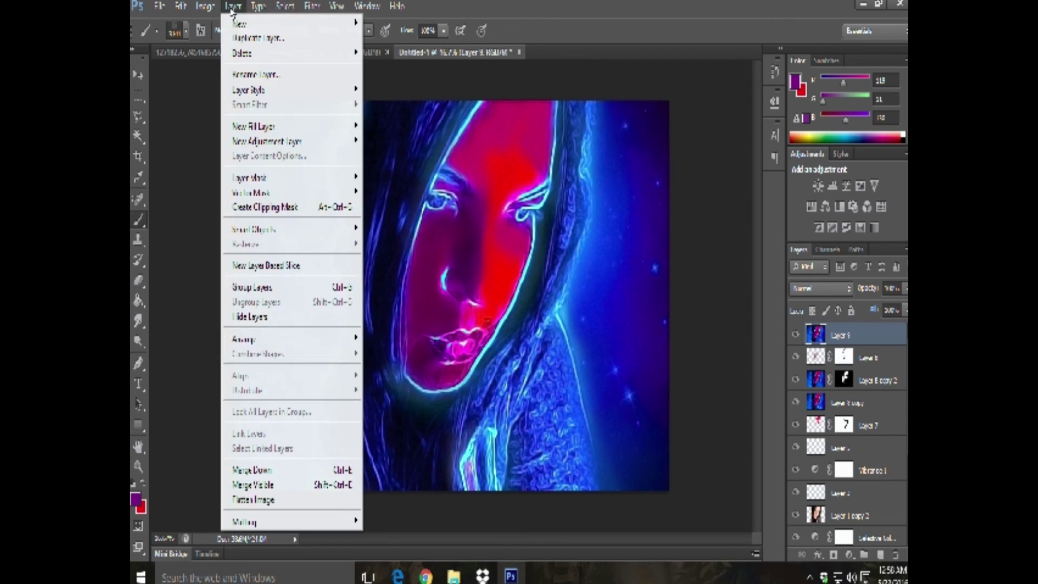
Step: Add Layer 10 and scatter red sketch-brush speckles across the background and hair
{"action": "left_click", "coordinate": [395, 20]}
{"action": "left_click", "coordinate": [610, 175]}
{"action": "left_click_drag", "start_coordinate": [291, 299], "coordinate": [324, 476]}
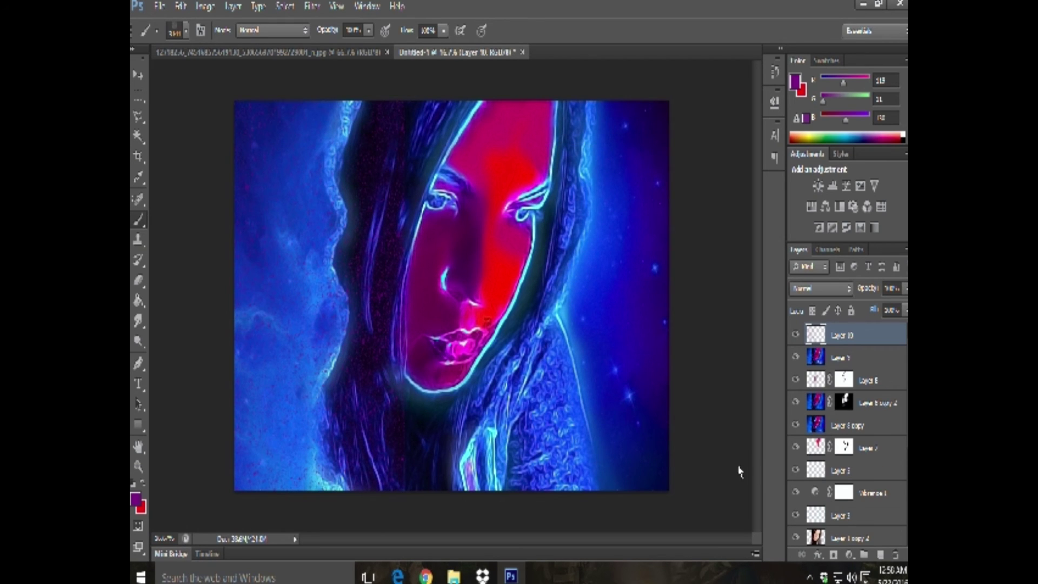
{"action": "left_click", "coordinate": [180, 6]}
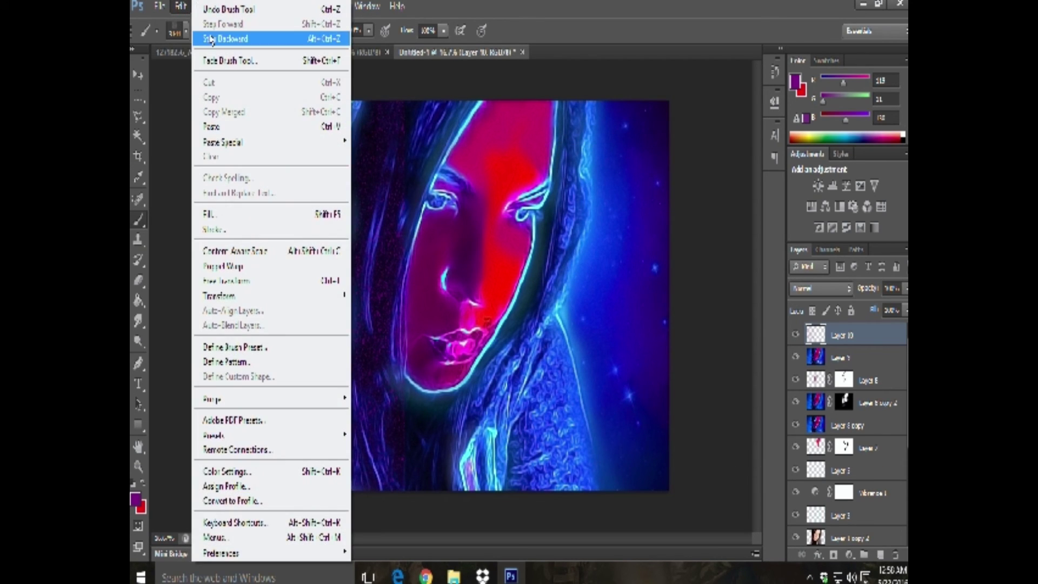
{"action": "left_click", "coordinate": [213, 36]}
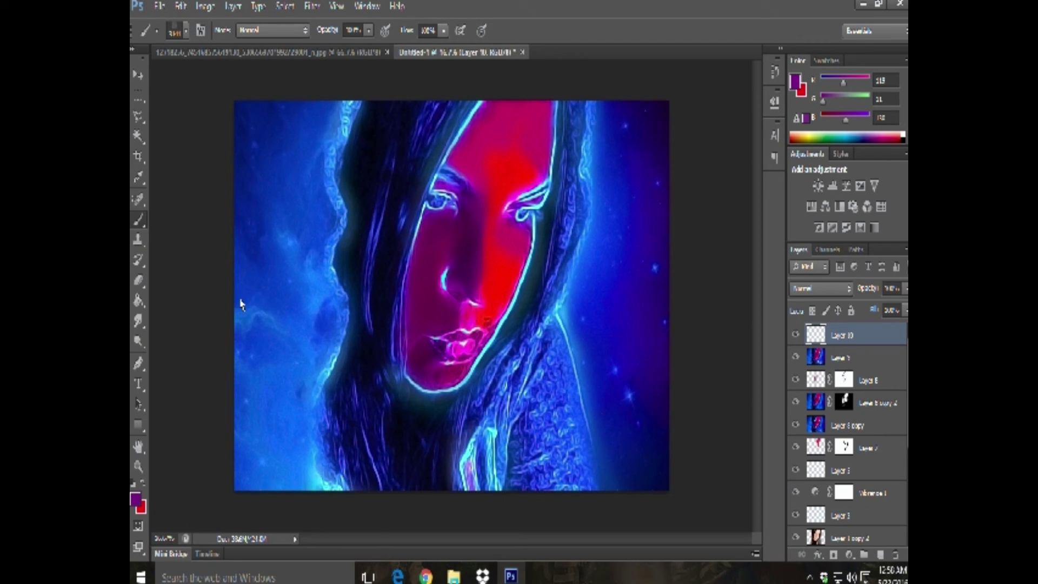
{"action": "left_click_drag", "start_coordinate": [252, 301], "coordinate": [670, 303]}
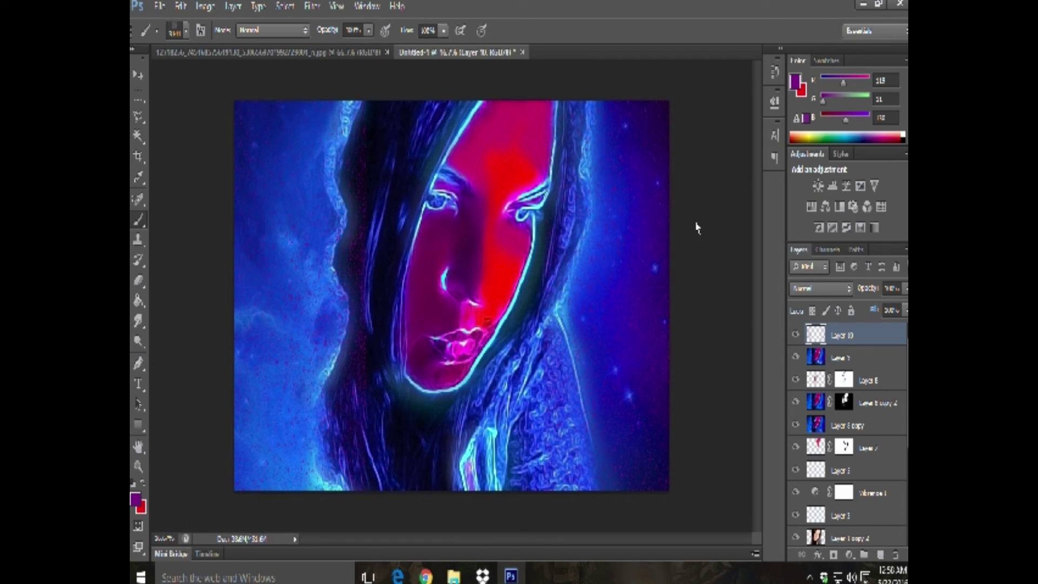
Step: Make red the painting colour, reset to default brushes, and pick a huge soft round brush
{"action": "left_click", "coordinate": [143, 482]}
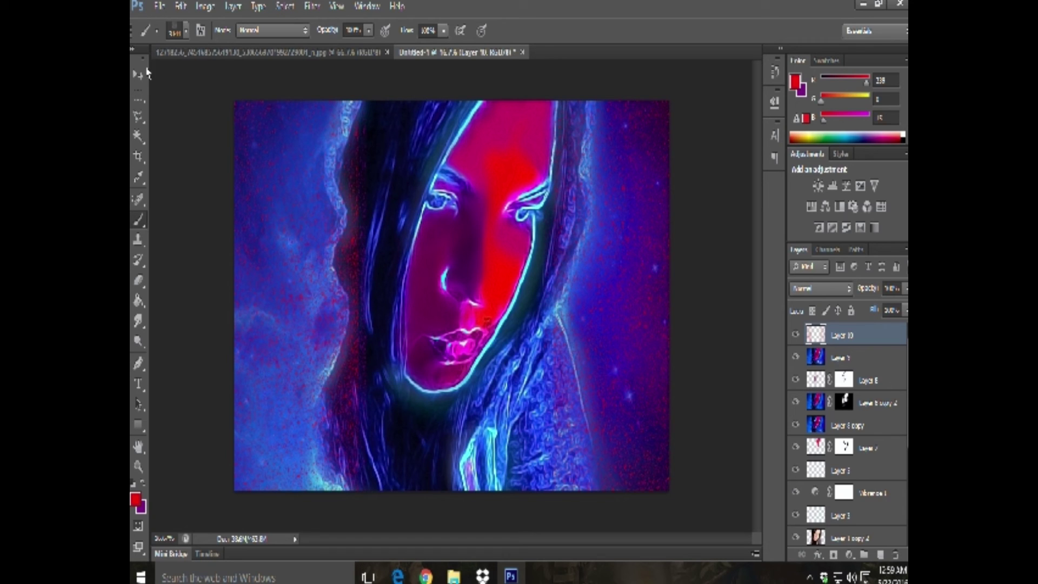
{"action": "left_click", "coordinate": [184, 32]}
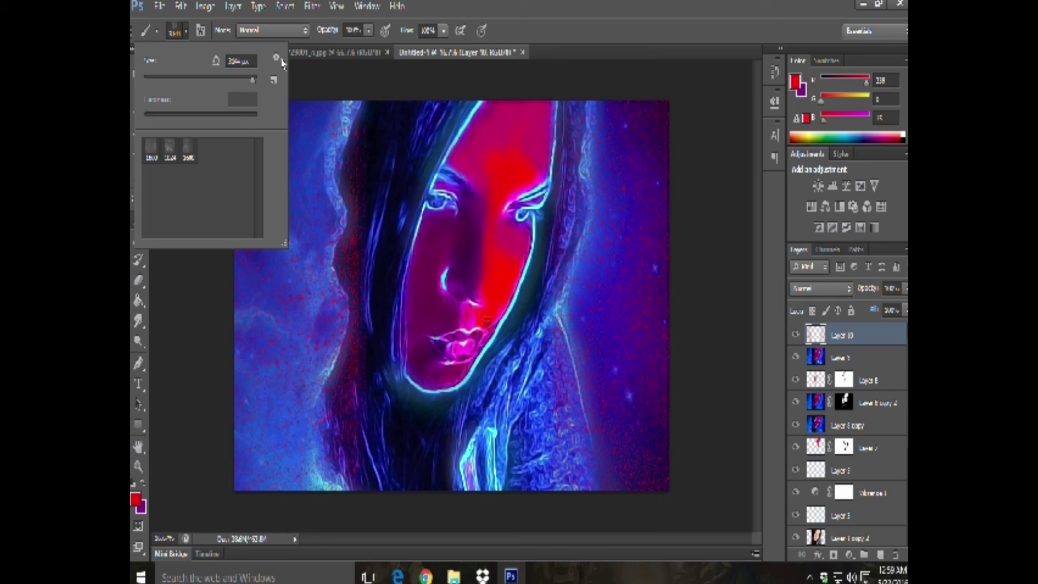
{"action": "left_click", "coordinate": [278, 59]}
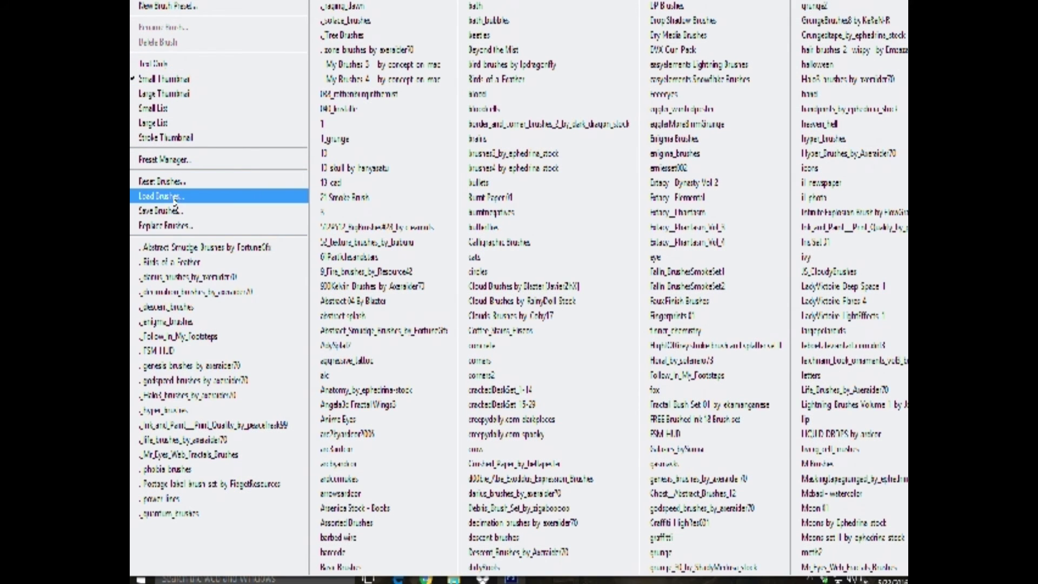
{"action": "left_click", "coordinate": [162, 181]}
{"action": "left_click", "coordinate": [459, 227]}
{"action": "left_click", "coordinate": [170, 151]}
{"action": "left_click_drag", "start_coordinate": [152, 79], "coordinate": [252, 82]}
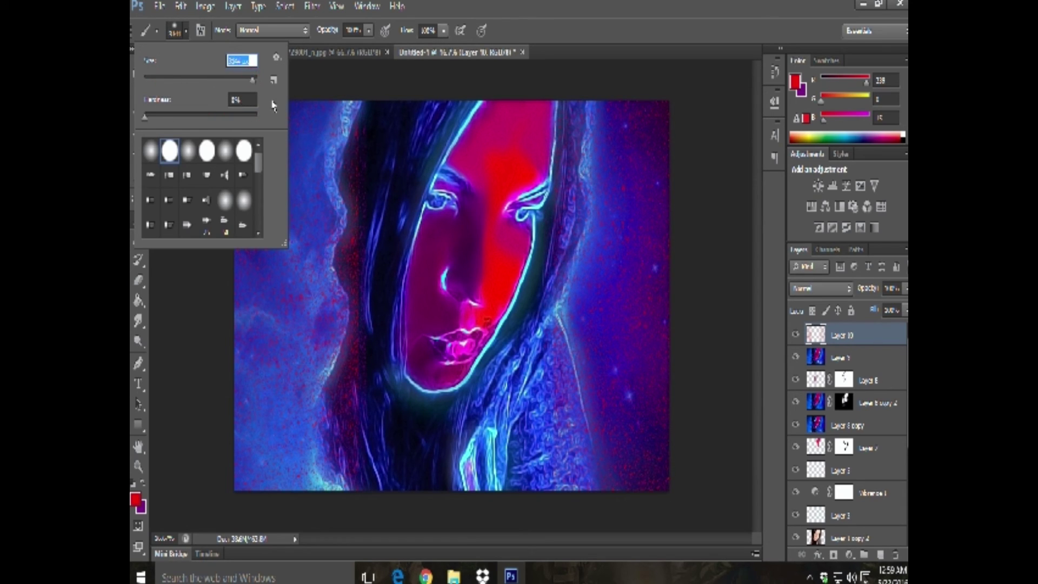
{"action": "left_click", "coordinate": [185, 31]}
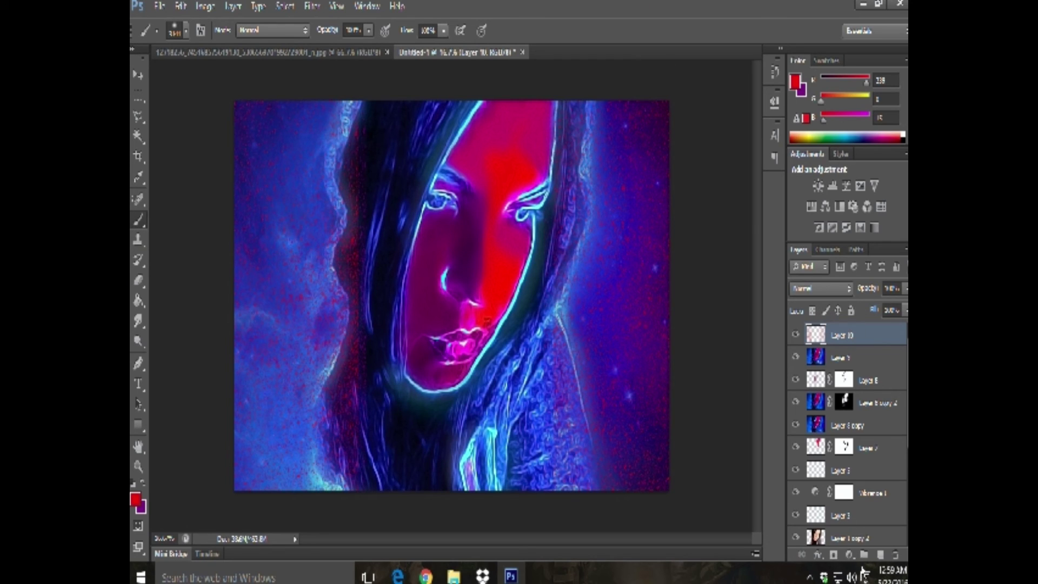
Step: Add a layer mask to Layer 10 and paint black over the face to hide the speckles
{"action": "left_click", "coordinate": [833, 555]}
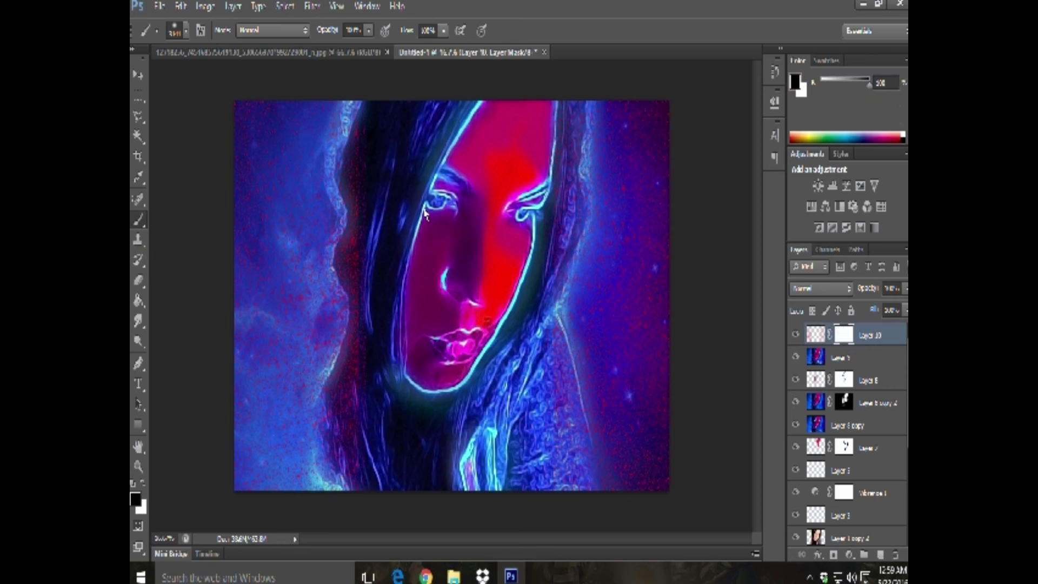
{"action": "left_click_drag", "start_coordinate": [440, 208], "coordinate": [432, 212]}
{"action": "left_click_drag", "start_coordinate": [434, 258], "coordinate": [426, 435]}
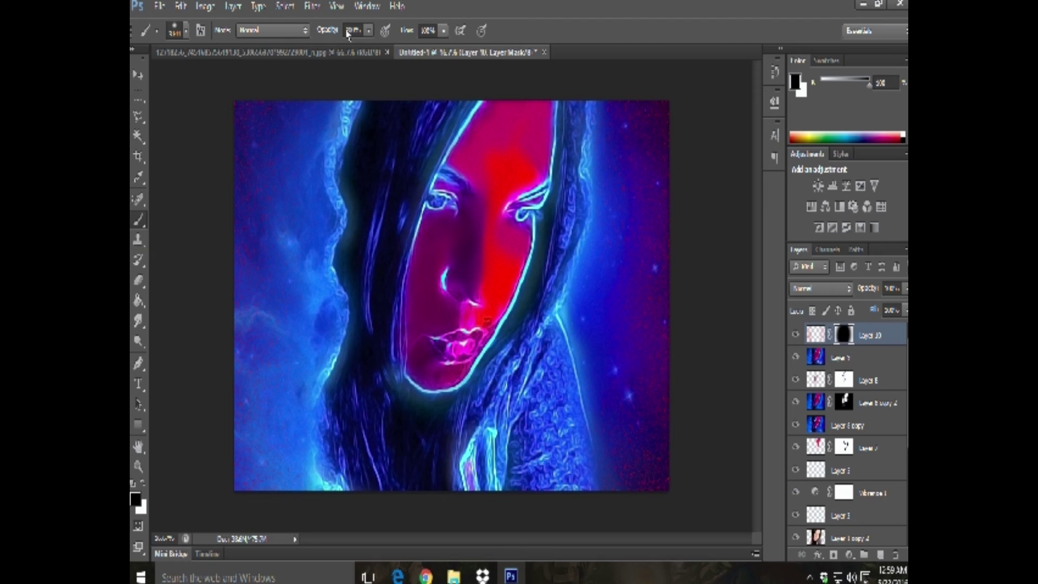
{"action": "left_click_drag", "start_coordinate": [550, 224], "coordinate": [555, 401]}
{"action": "left_click", "coordinate": [143, 482]}
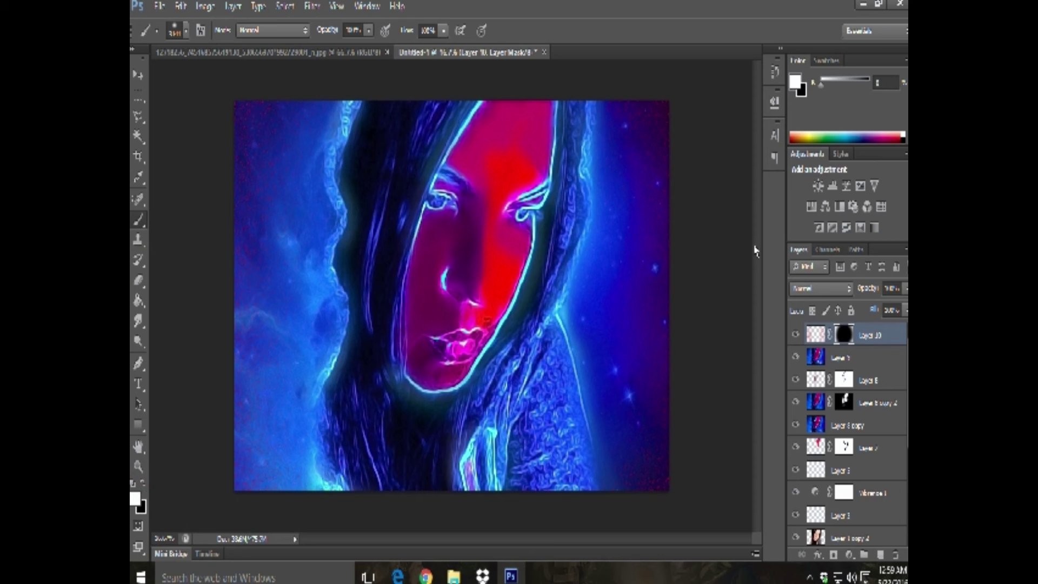
{"action": "left_click", "coordinate": [139, 77]}
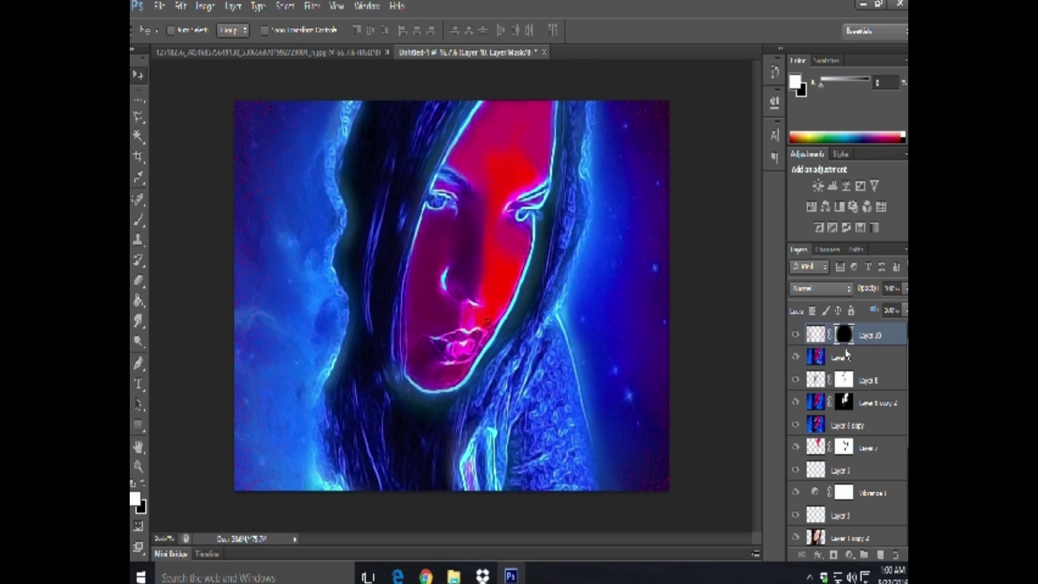
Step: Merge all visible layers into a new Layer 11 at the top of the stack
{"action": "left_click", "coordinate": [892, 339]}
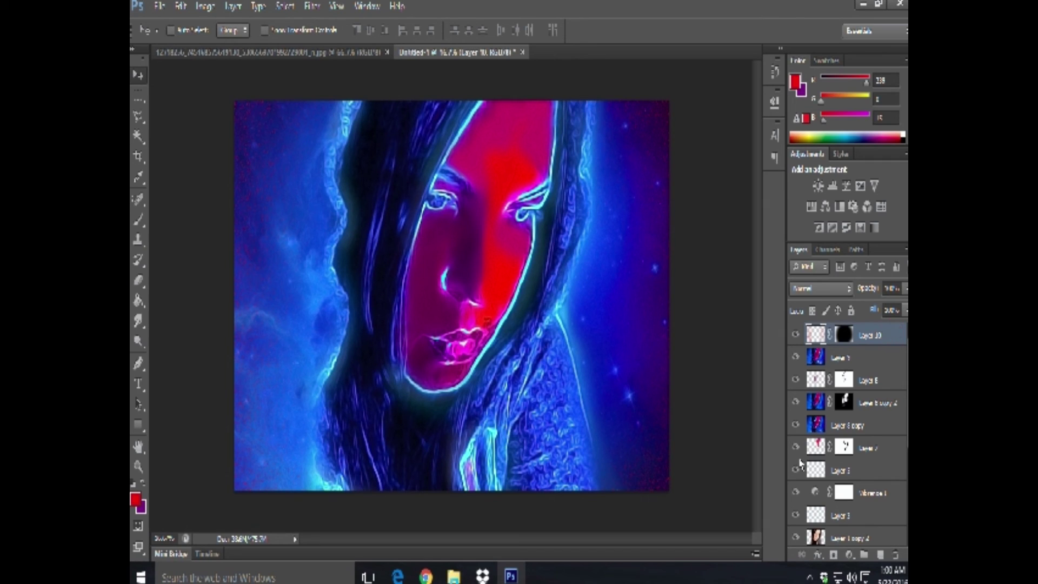
{"action": "key", "text": "ctrl+shift+alt+e"}
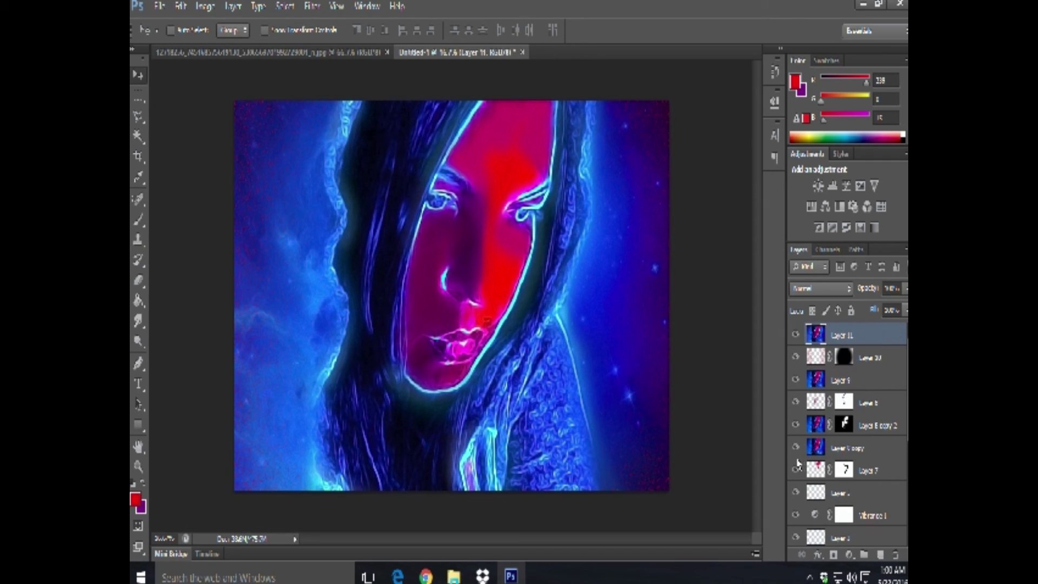
{"action": "left_click", "coordinate": [139, 341]}
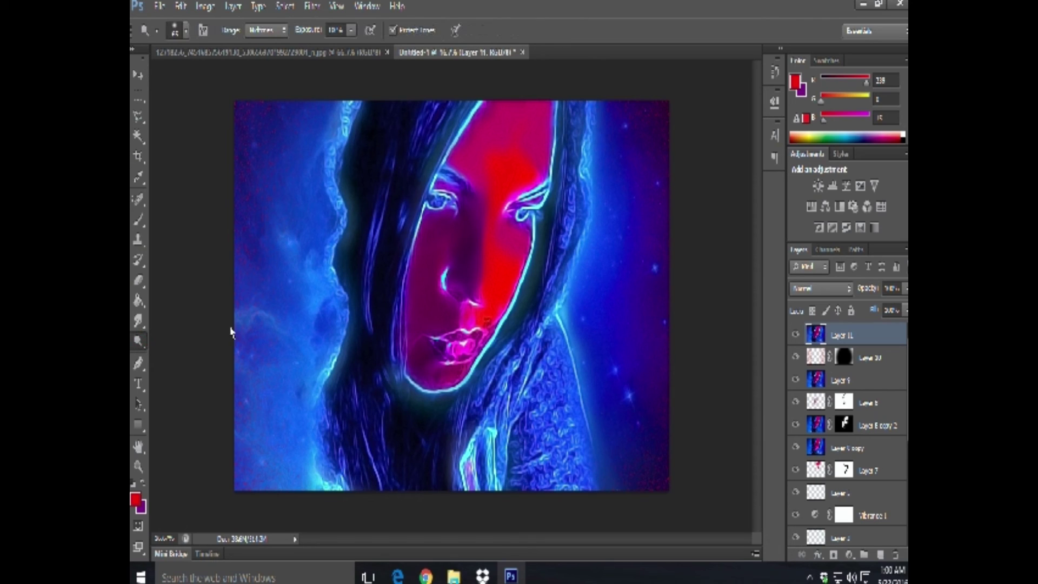
Step: Set the Dodge tool to a very low exposure with a brush of about 184 px
{"action": "left_click", "coordinate": [187, 31]}
{"action": "left_click", "coordinate": [236, 79]}
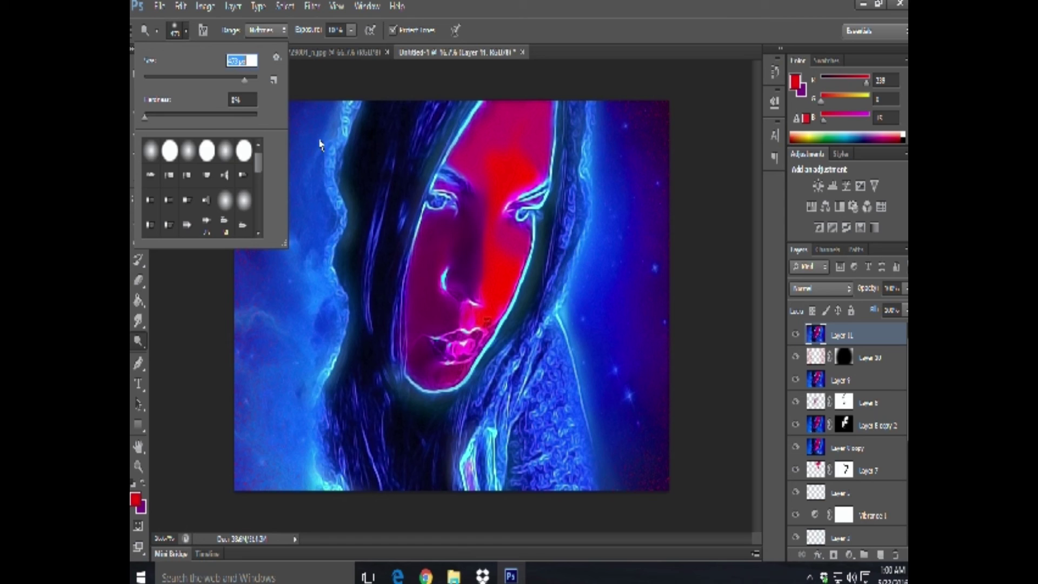
{"action": "left_click", "coordinate": [530, 4]}
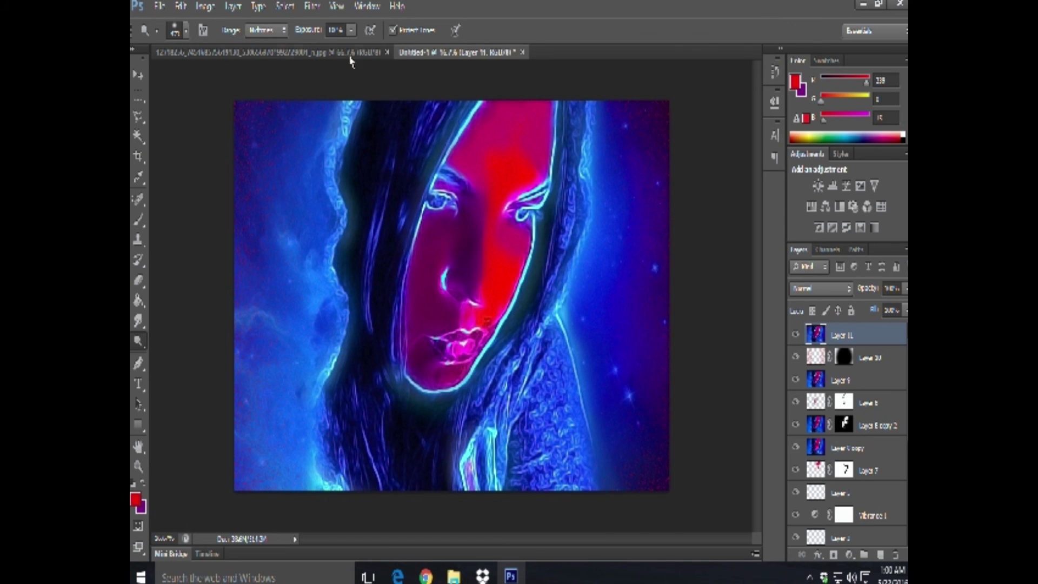
{"action": "left_click", "coordinate": [351, 30]}
{"action": "left_click_drag", "start_coordinate": [350, 47], "coordinate": [306, 47]}
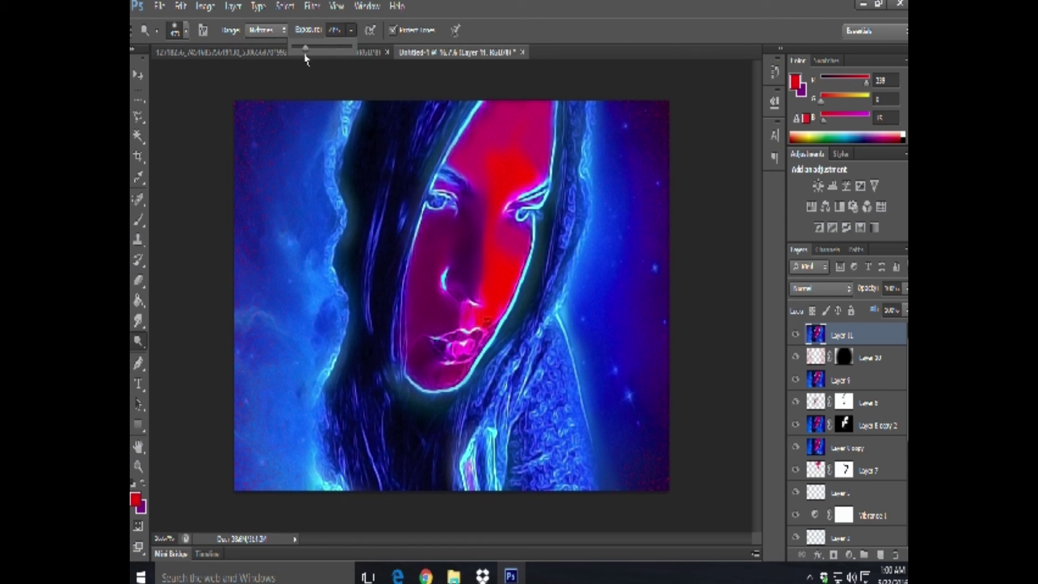
{"action": "left_click_drag", "start_coordinate": [400, 112], "coordinate": [367, 104]}
{"action": "left_click", "coordinate": [188, 32]}
{"action": "left_click", "coordinate": [219, 77]}
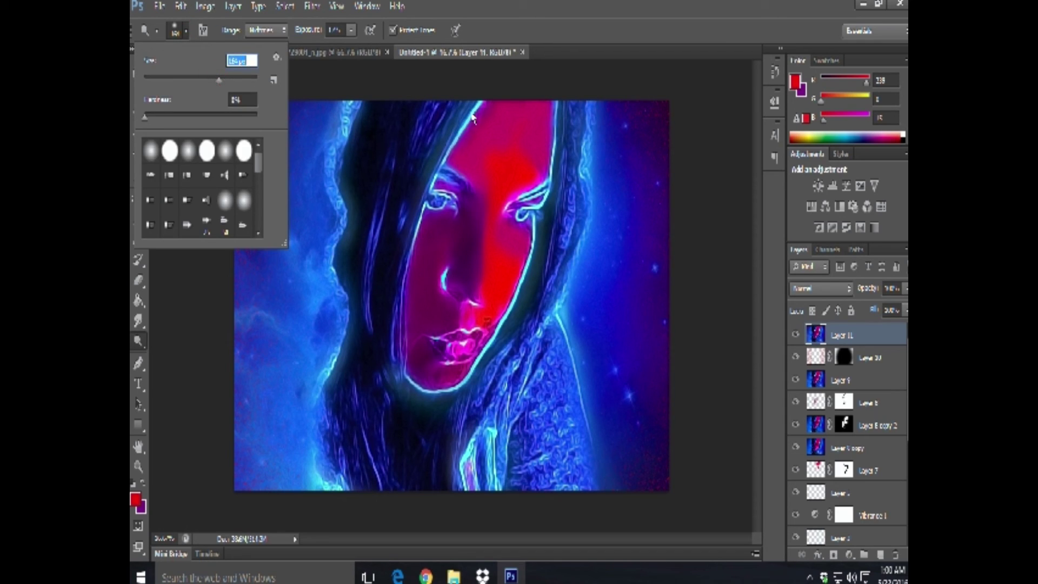
{"action": "key", "text": "Return"}
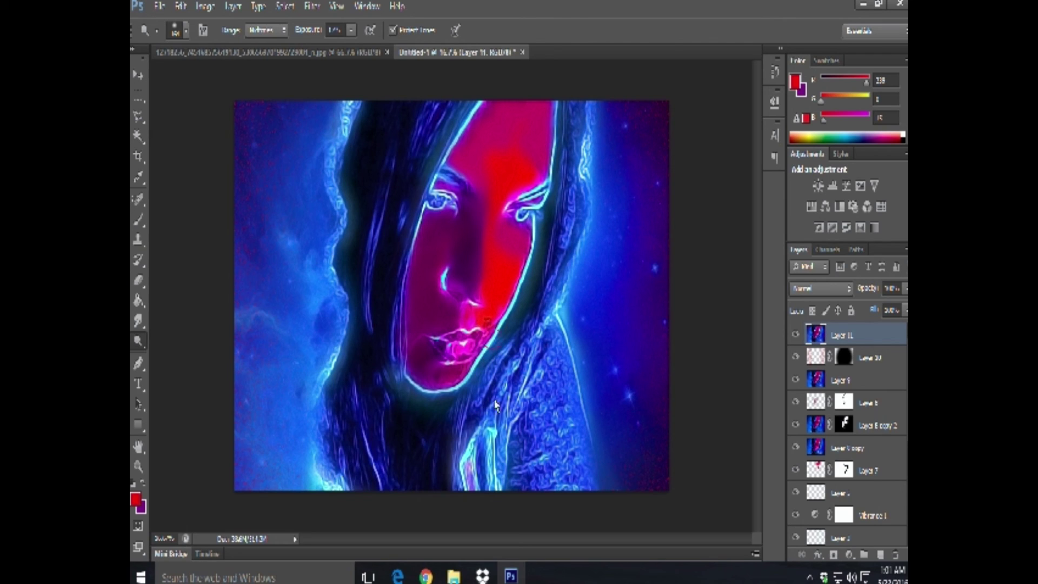
Step: Reset the colours to black and white and step back the last edit
{"action": "left_click", "coordinate": [133, 483]}
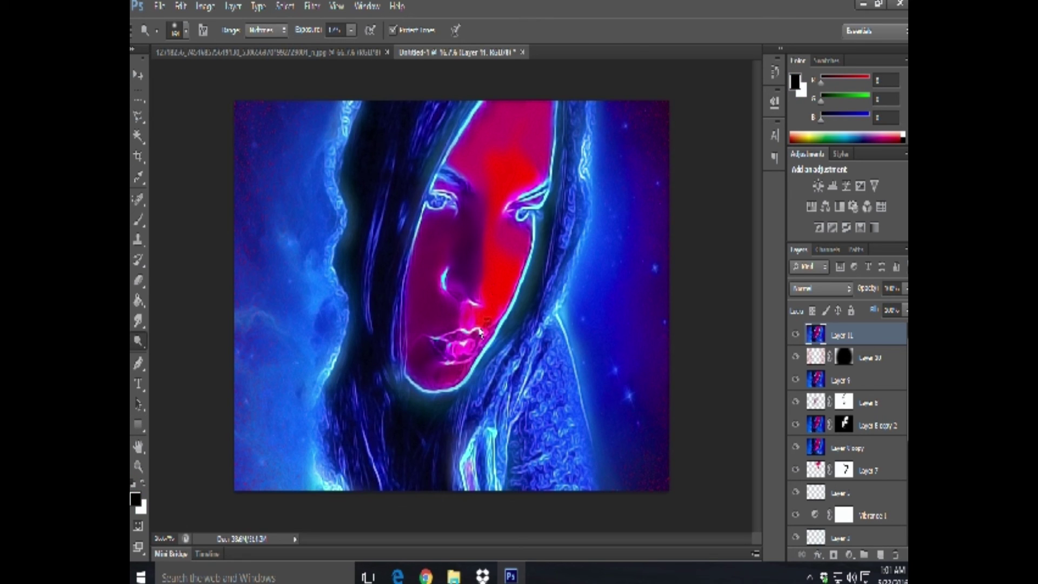
{"action": "left_click", "coordinate": [180, 6]}
{"action": "left_click", "coordinate": [212, 40]}
Step: Set the Brush to a red foreground sampled from the face, with lowered opacity
{"action": "left_click", "coordinate": [139, 219]}
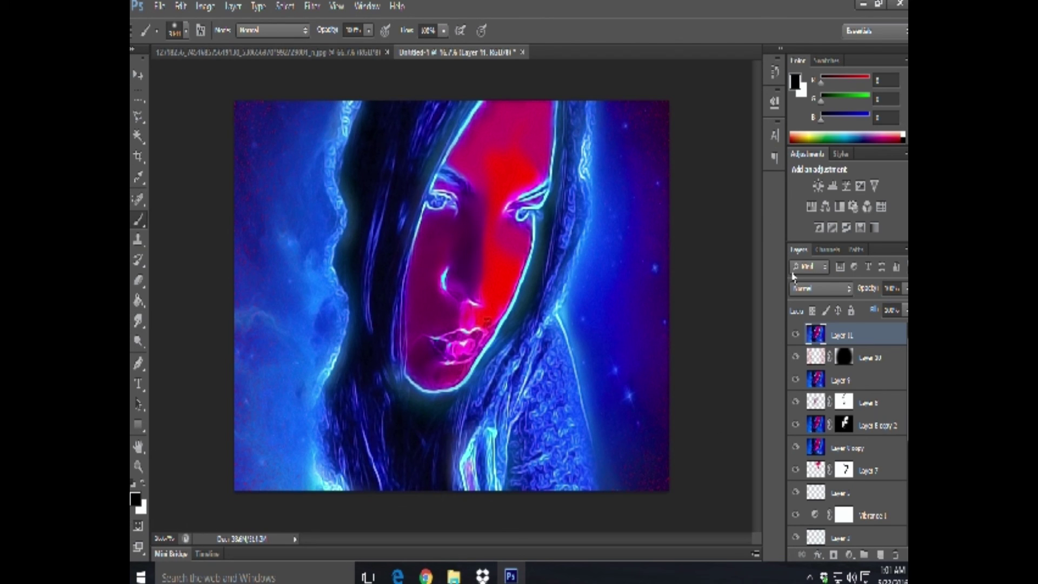
{"action": "left_click", "coordinate": [136, 499]}
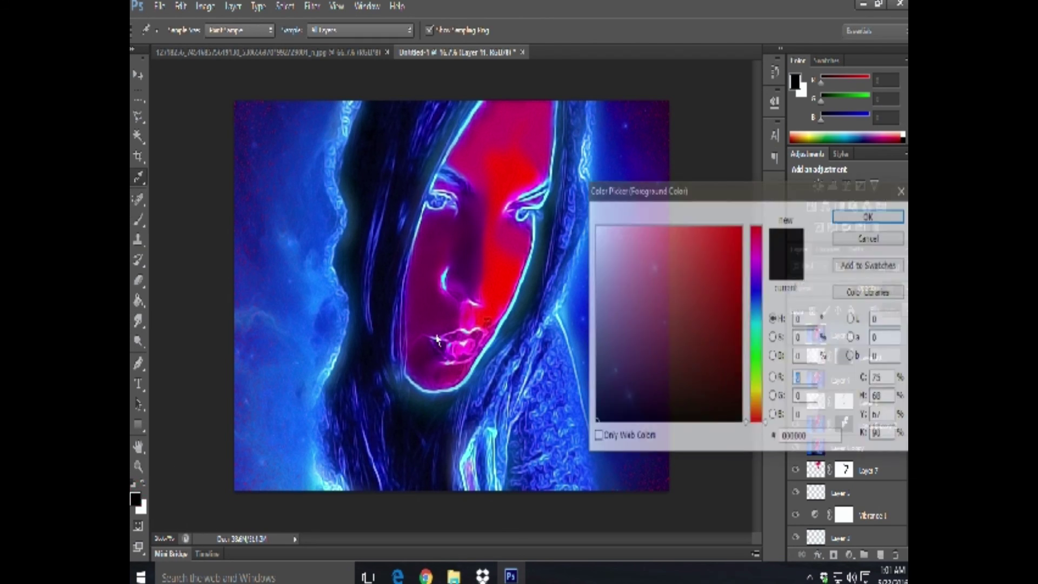
{"action": "left_click", "coordinate": [503, 289]}
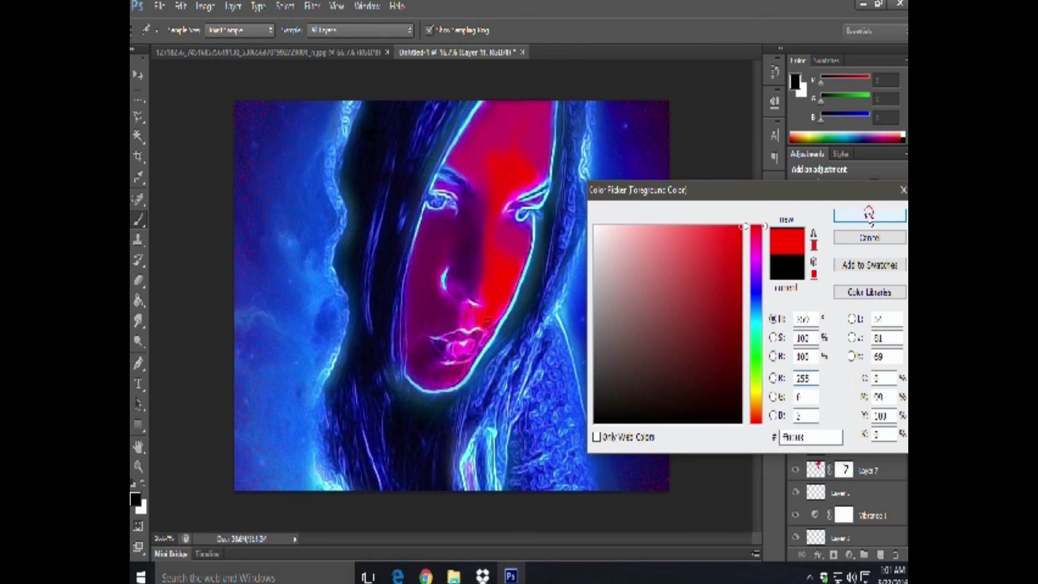
{"action": "left_click", "coordinate": [869, 214]}
{"action": "left_click", "coordinate": [178, 30]}
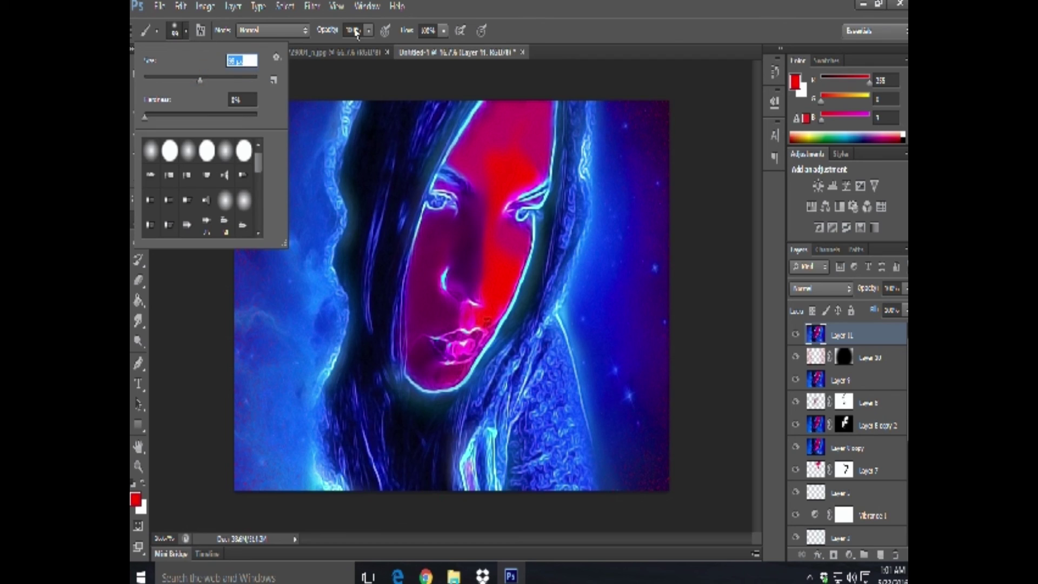
{"action": "left_click_drag", "start_coordinate": [368, 31], "coordinate": [319, 49]}
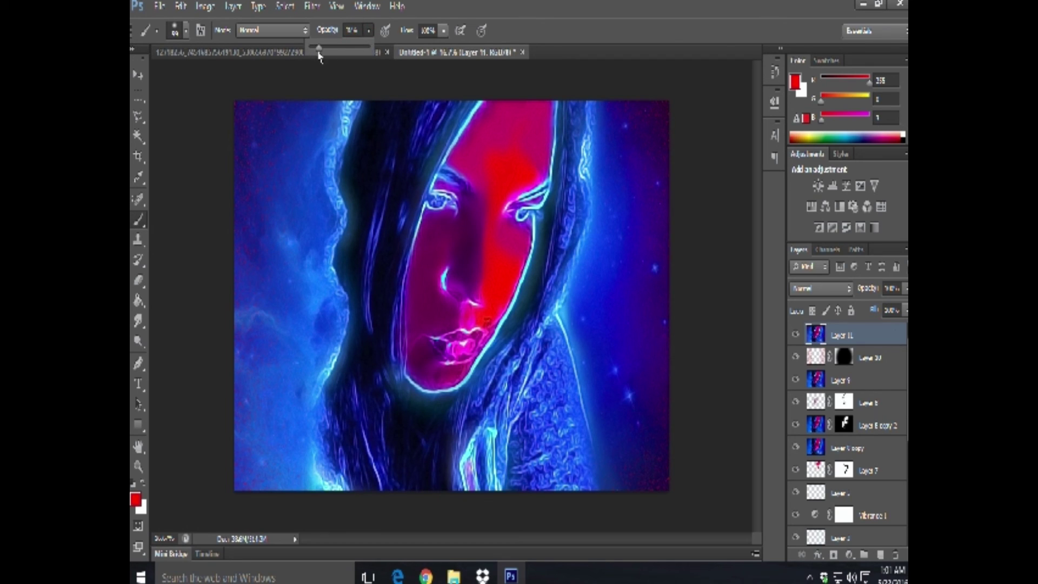
{"action": "left_click", "coordinate": [485, 323]}
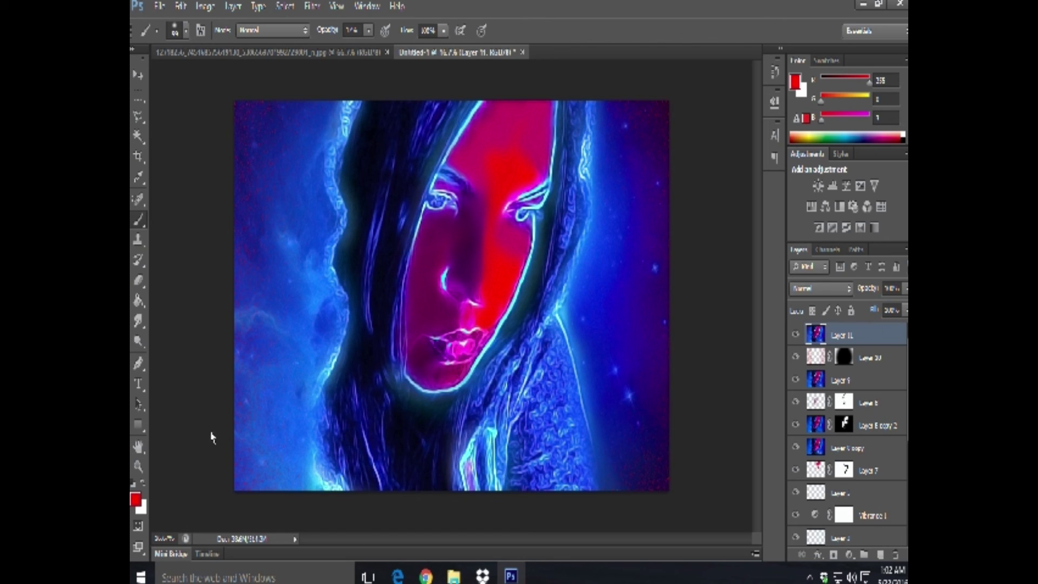
{"action": "left_click", "coordinate": [138, 340]}
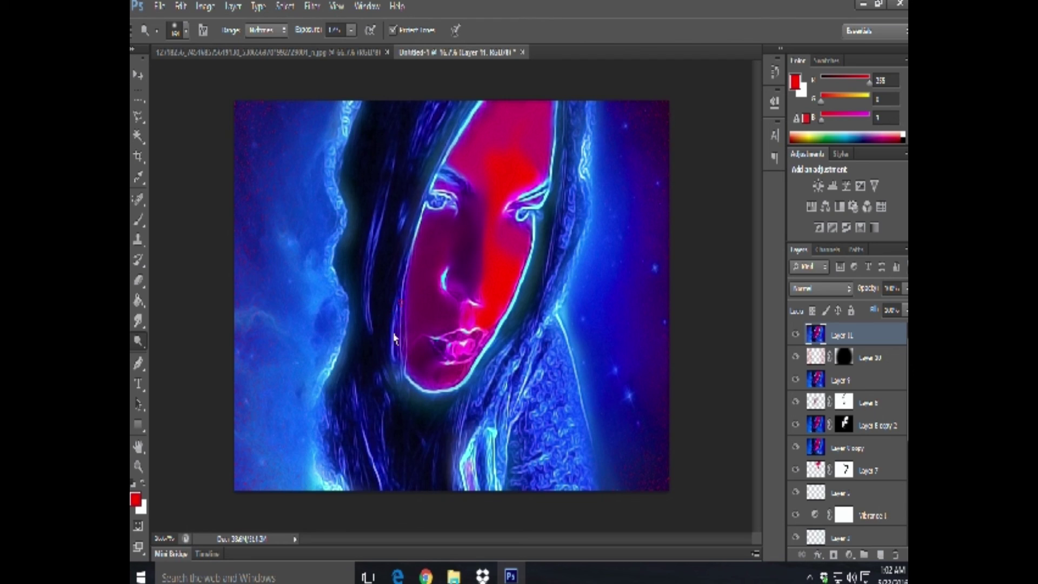
Step: Change the dodge exposure, then switch to the Burn tool with a larger brush
{"action": "left_click", "coordinate": [351, 31]}
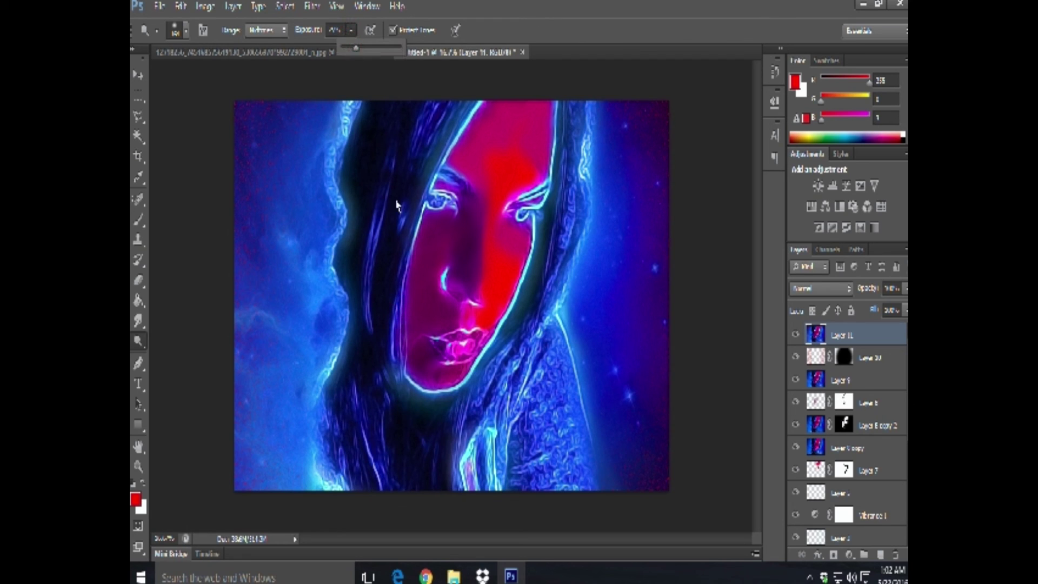
{"action": "left_click_drag", "start_coordinate": [355, 49], "coordinate": [381, 211]}
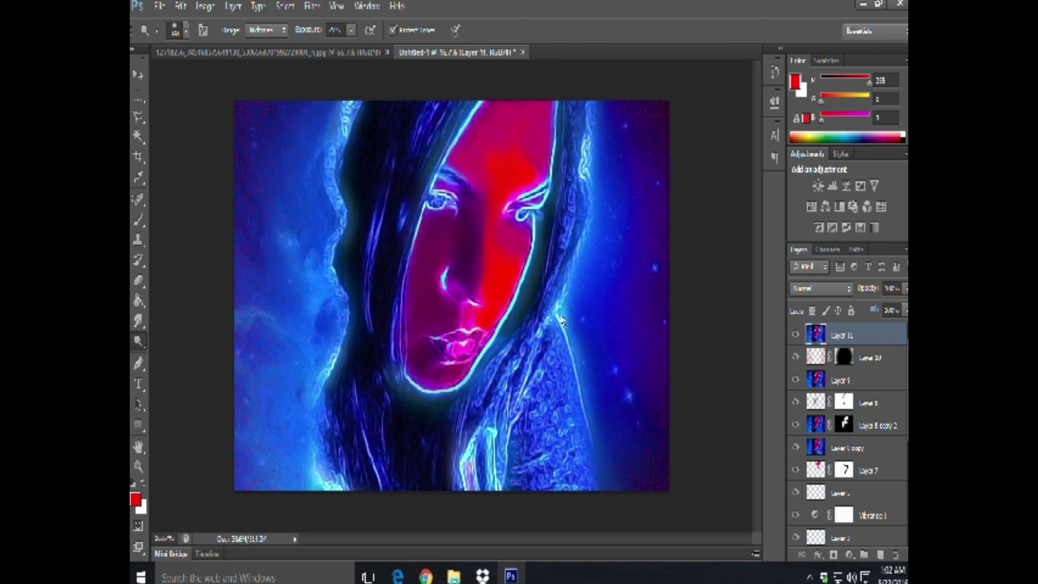
{"action": "left_click_drag", "start_coordinate": [140, 341], "coordinate": [174, 358]}
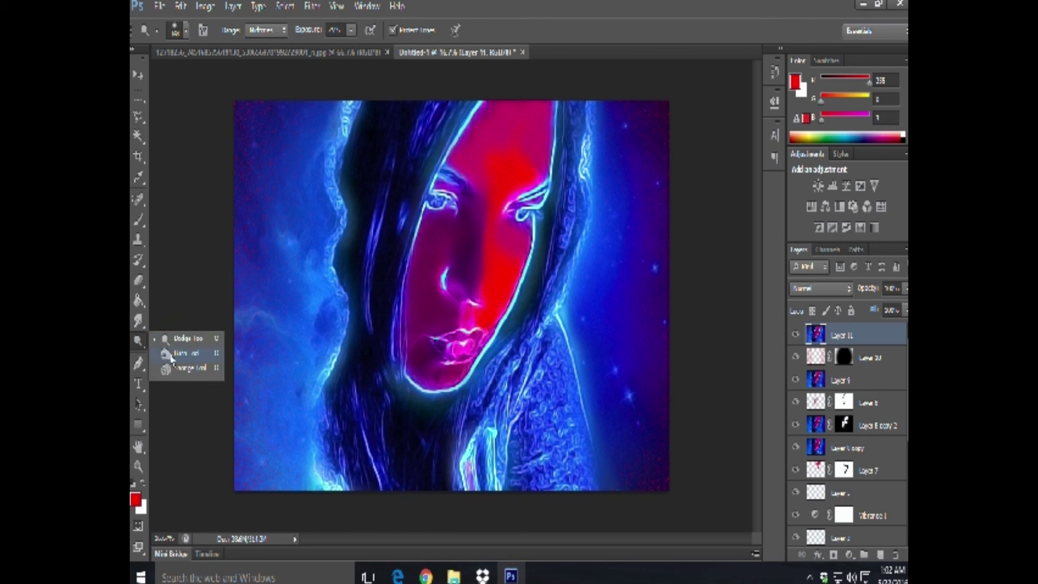
{"action": "left_click", "coordinate": [187, 31]}
{"action": "left_click", "coordinate": [200, 80]}
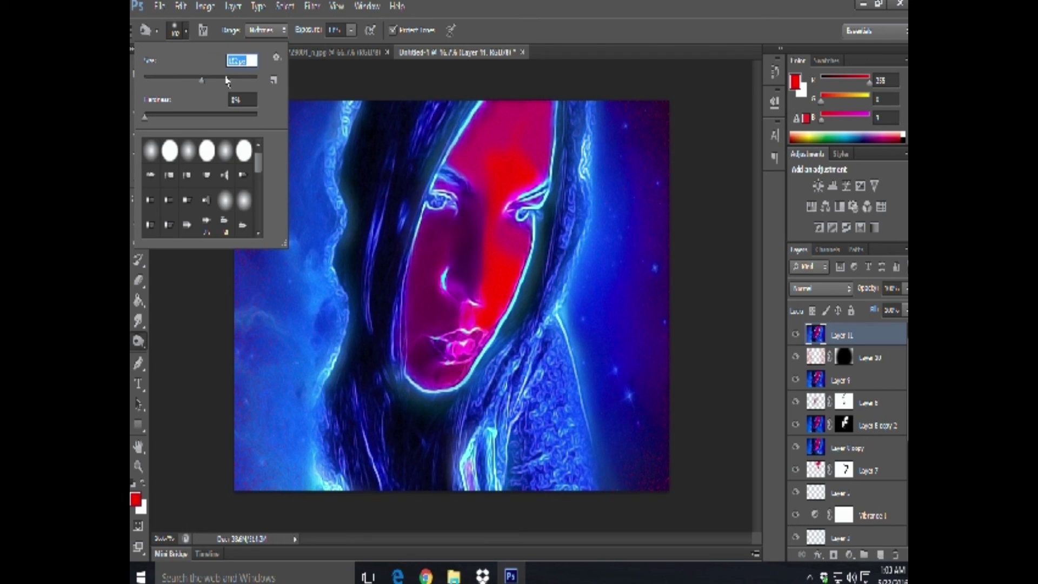
Step: Adjust the burn exposure and bring up the Edit menu's step-back commands
{"action": "left_click", "coordinate": [351, 30]}
{"action": "left_click_drag", "start_coordinate": [352, 49], "coordinate": [364, 51]}
{"action": "left_click", "coordinate": [385, 114]}
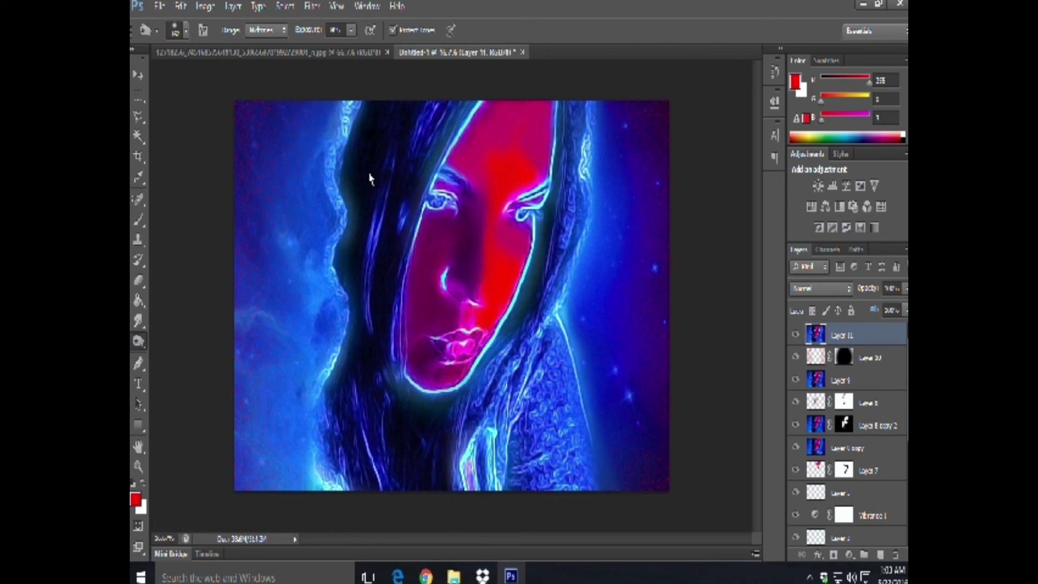
{"action": "left_click", "coordinate": [350, 30]}
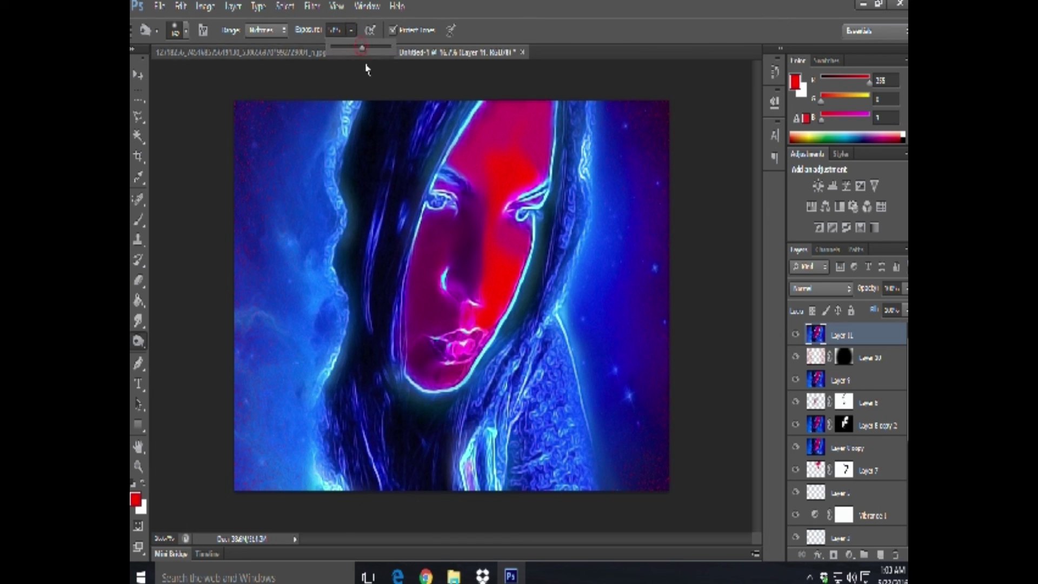
{"action": "left_click", "coordinate": [372, 115]}
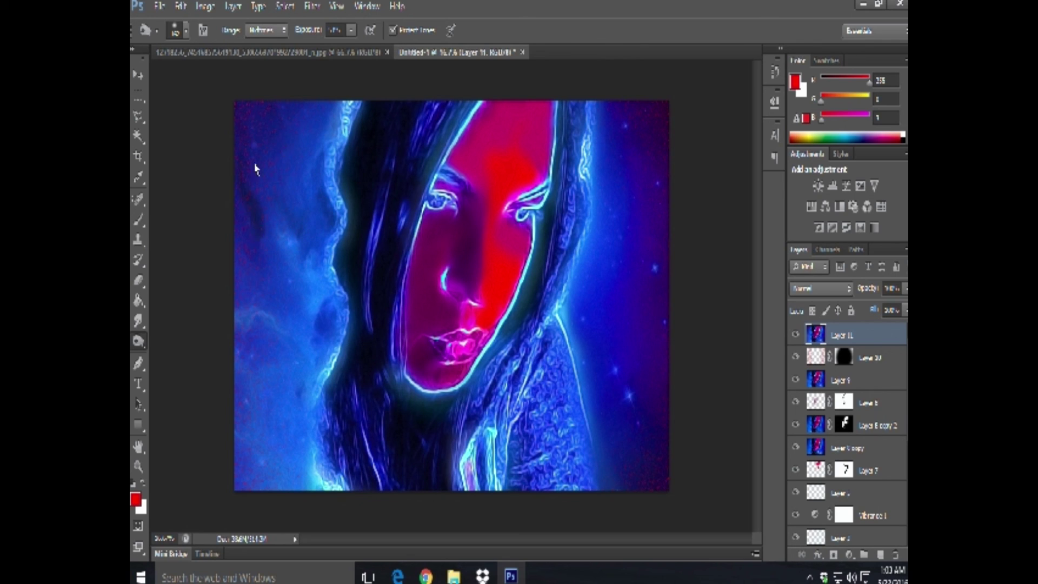
{"action": "left_click", "coordinate": [180, 6]}
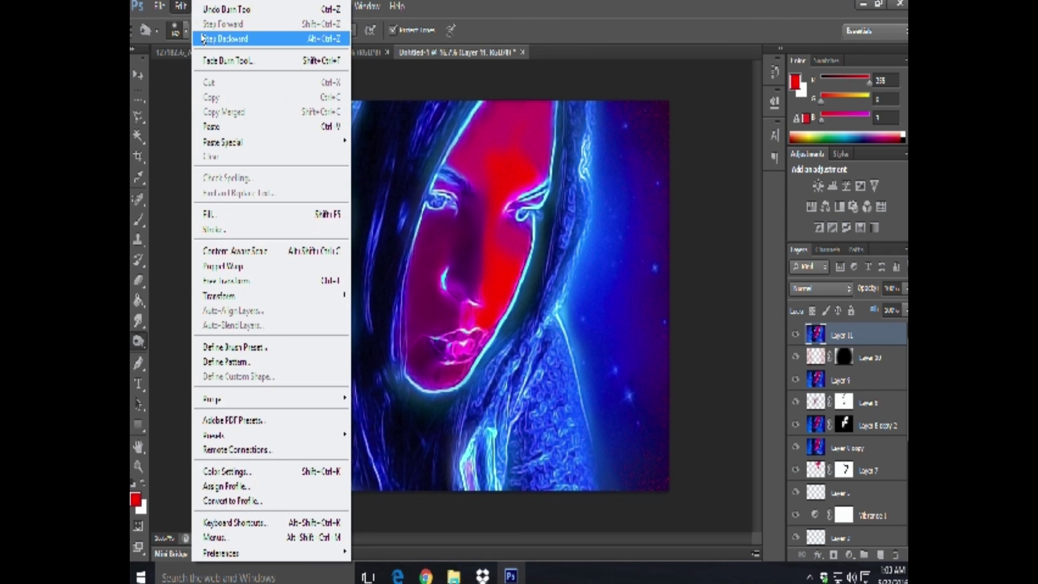
Step: Step backward four edits, then burn the hair strand along the face's right edge
{"action": "left_click", "coordinate": [254, 34]}
{"action": "left_click", "coordinate": [181, 6]}
{"action": "left_click", "coordinate": [207, 39]}
{"action": "left_click", "coordinate": [180, 6]}
{"action": "left_click", "coordinate": [207, 39]}
{"action": "left_click", "coordinate": [180, 6]}
{"action": "left_click", "coordinate": [210, 40]}
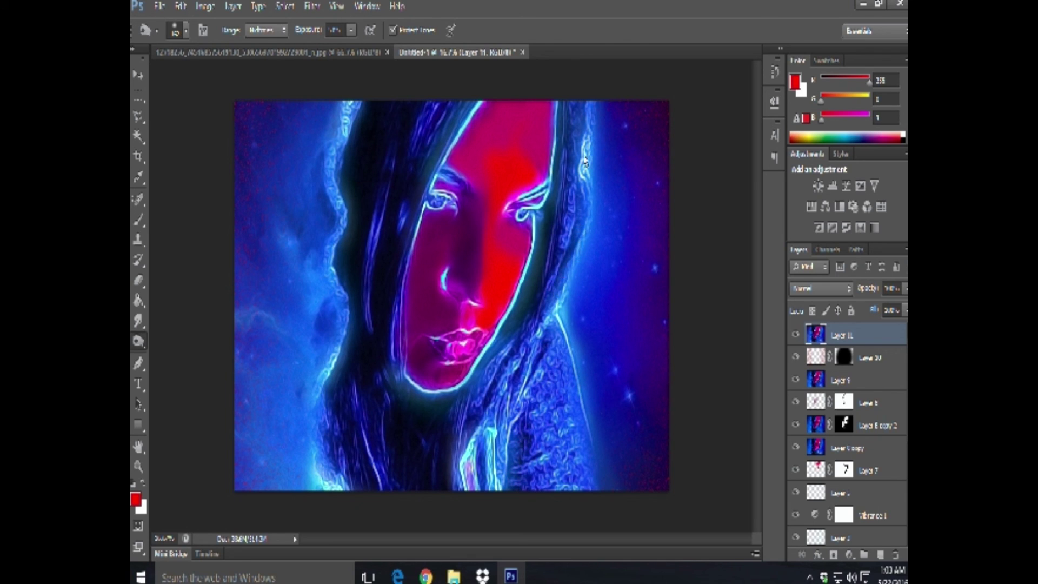
{"action": "mouse_move", "coordinate": [578, 145]}
{"action": "left_mouse_down"}
{"action": "mouse_move", "coordinate": [567, 175]}
{"action": "mouse_move", "coordinate": [562, 122]}
{"action": "mouse_move", "coordinate": [551, 239]}
{"action": "mouse_move", "coordinate": [560, 217]}
{"action": "left_mouse_up"}
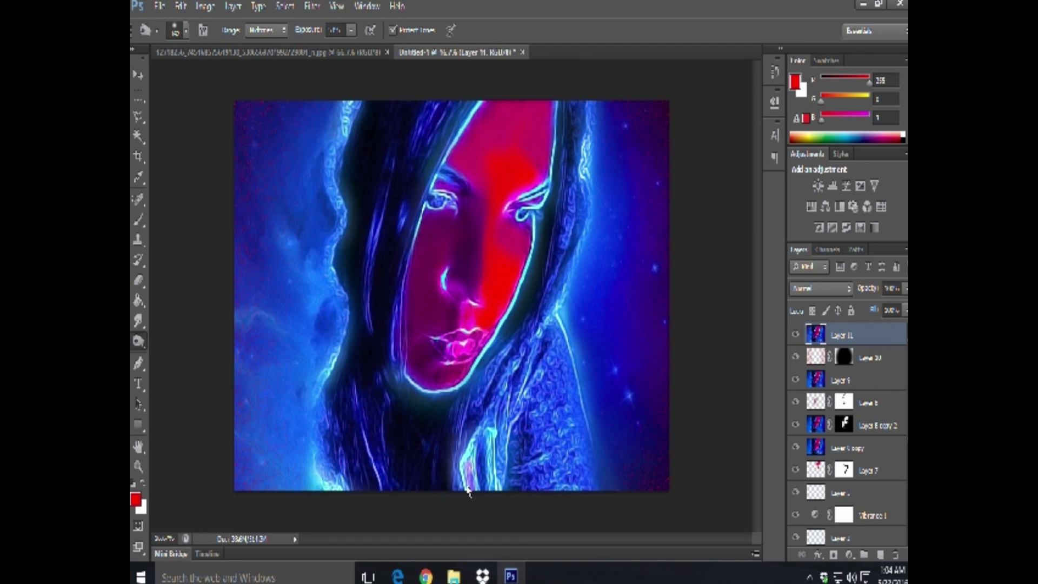
{"action": "right_click", "coordinate": [139, 341]}
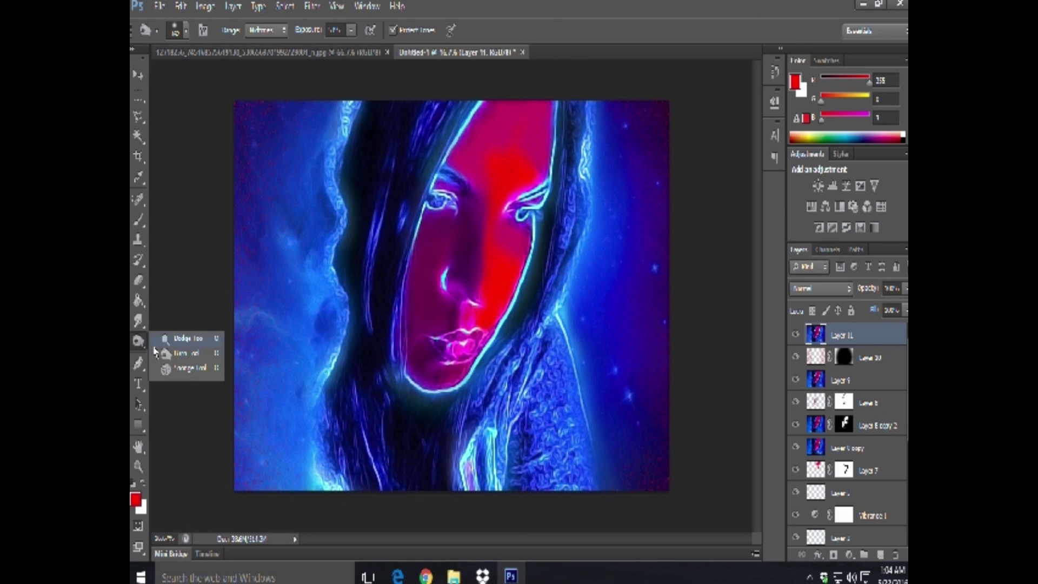
Step: Dodge three spots on the right: upper hair edge, right background and lower right
{"action": "left_click", "coordinate": [172, 337]}
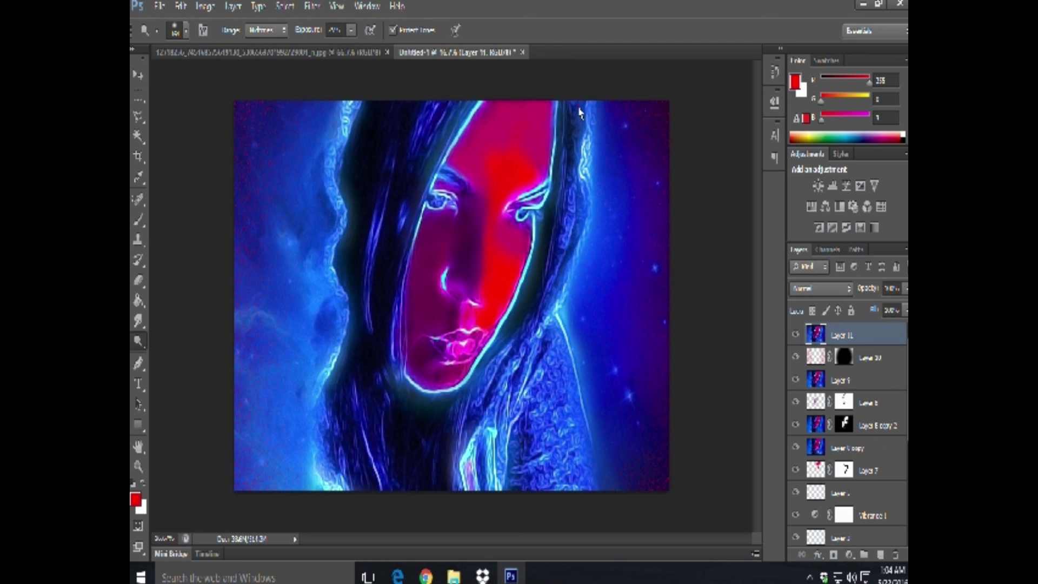
{"action": "left_click", "coordinate": [627, 122]}
{"action": "left_click", "coordinate": [657, 185]}
{"action": "left_click", "coordinate": [632, 399]}
Step: Enlarge the dodge brush to 189 px and adjust its exposure
{"action": "left_click", "coordinate": [185, 31]}
{"action": "left_click", "coordinate": [229, 81]}
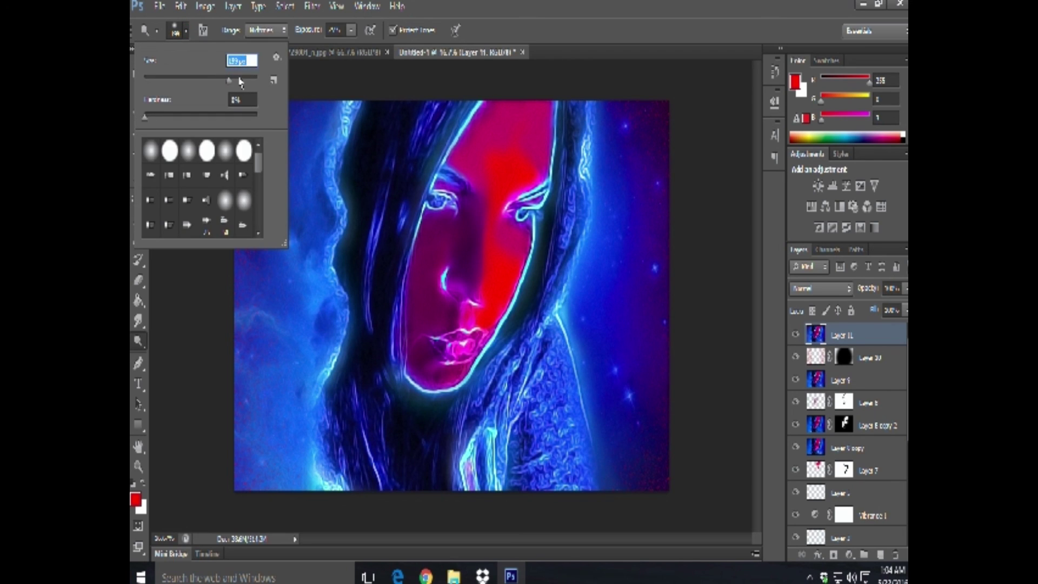
{"action": "left_click", "coordinate": [351, 31]}
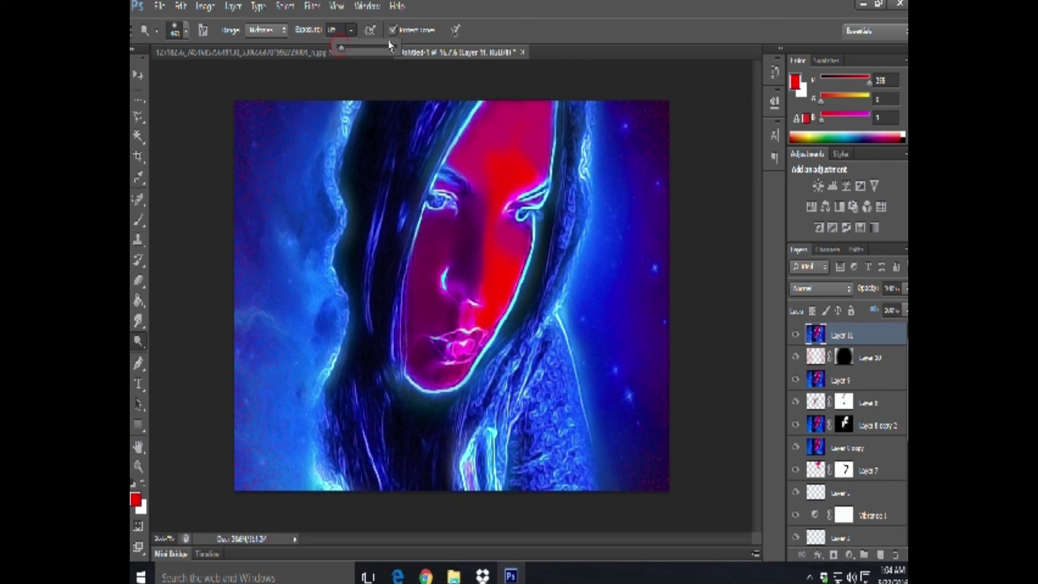
{"action": "left_click", "coordinate": [332, 149]}
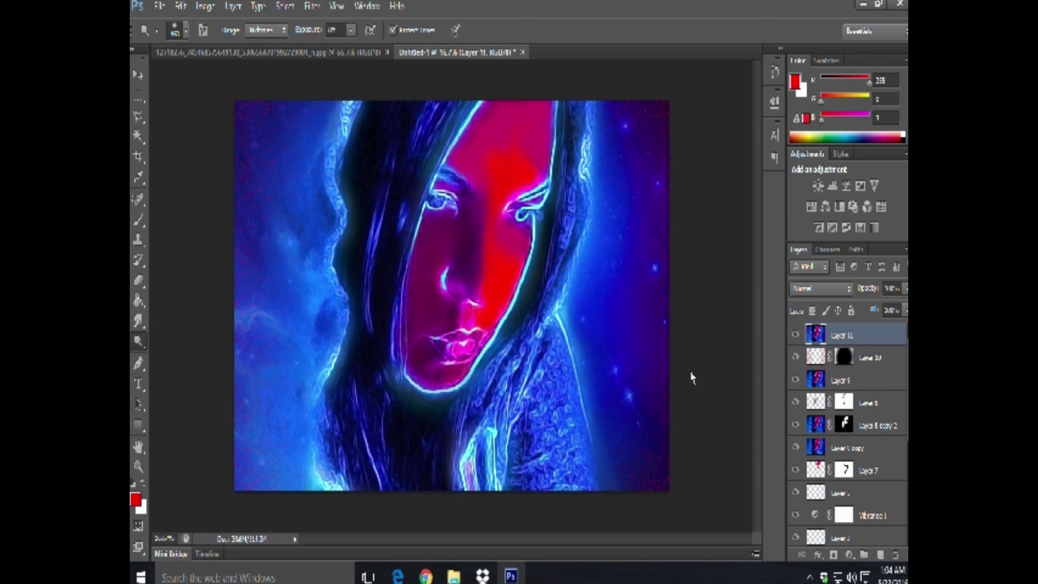
{"action": "left_click", "coordinate": [139, 321]}
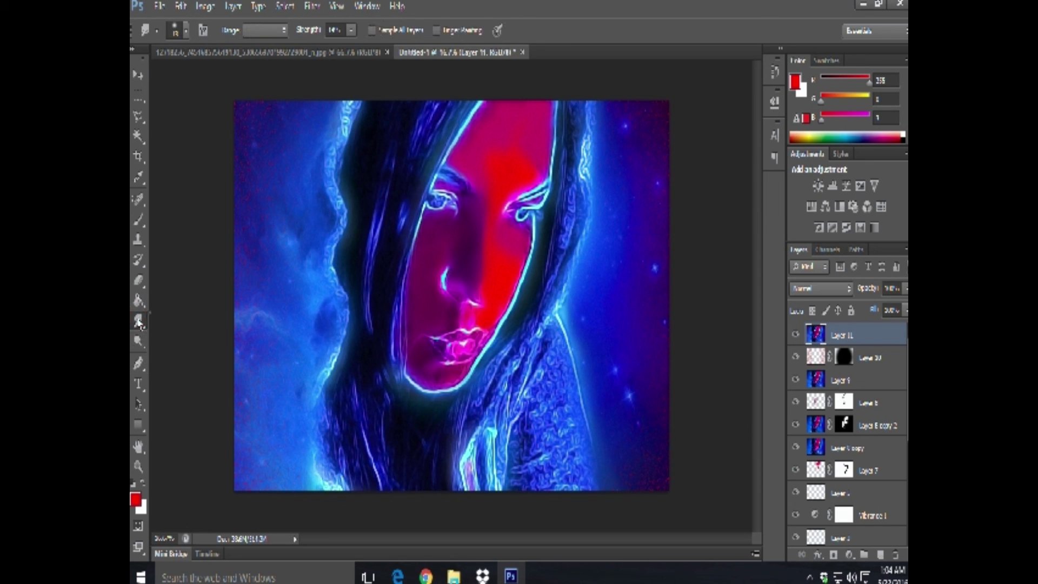
Step: Select the Blur tool and push its brush size nearly to maximum
{"action": "right_click", "coordinate": [139, 323]}
{"action": "left_click", "coordinate": [183, 318]}
{"action": "left_click", "coordinate": [186, 32]}
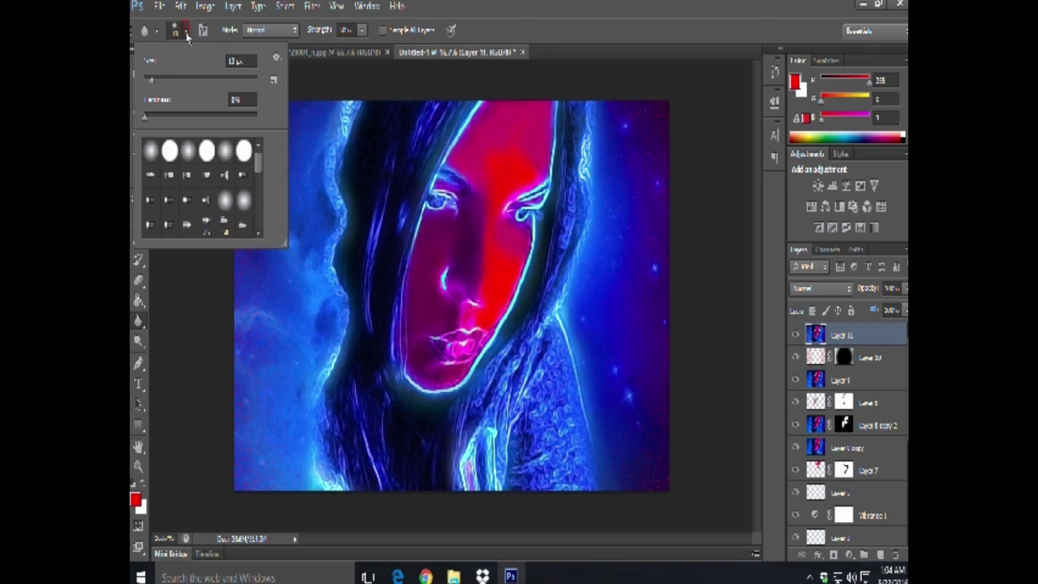
{"action": "left_click_drag", "start_coordinate": [219, 79], "coordinate": [247, 79]}
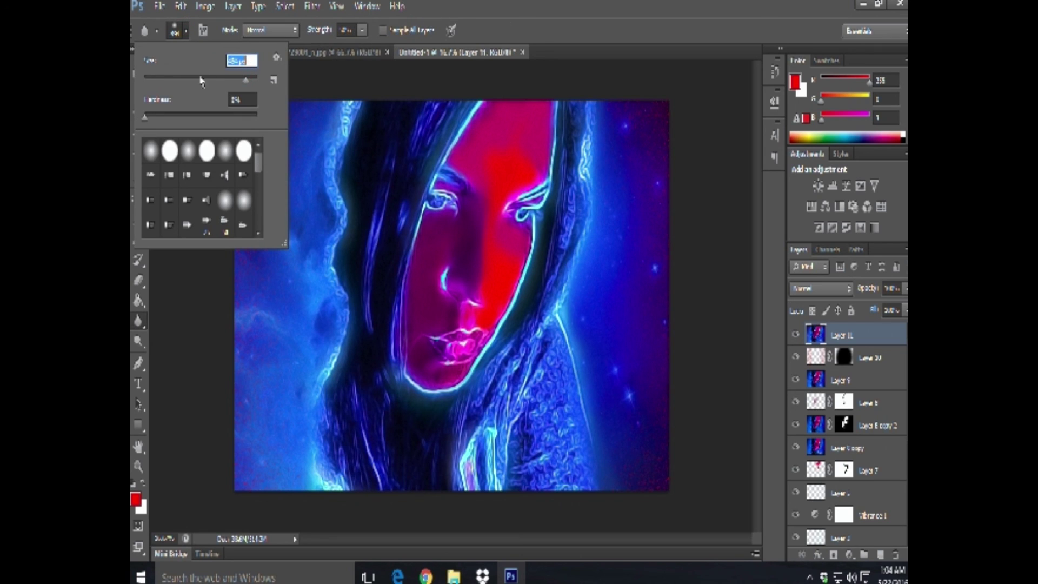
{"action": "left_click", "coordinate": [251, 80]}
{"action": "left_click", "coordinate": [343, 112]}
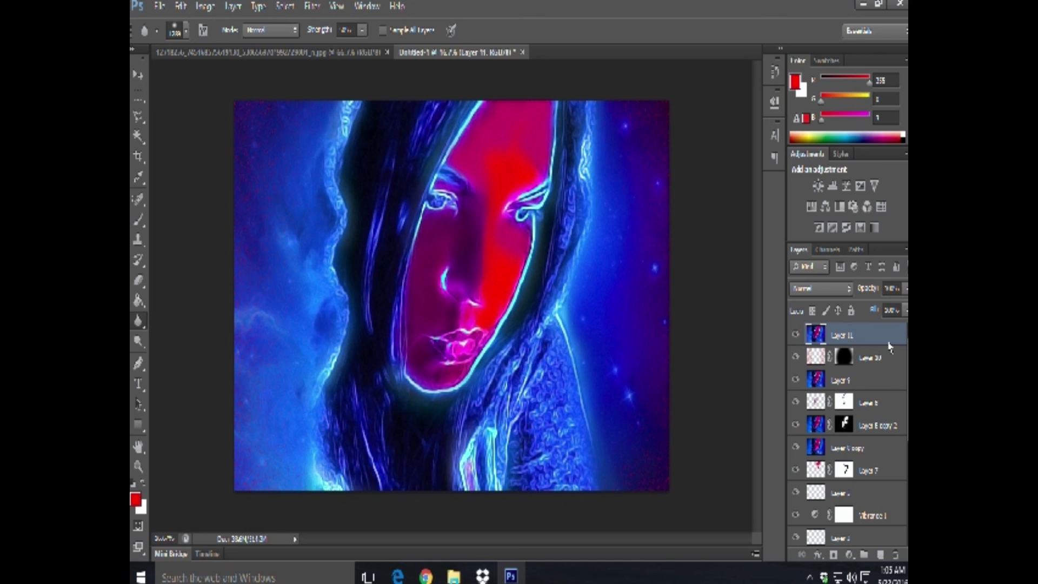
Step: Duplicate Layer 11 to create Layer 11 copy
{"action": "left_click", "coordinate": [312, 6]}
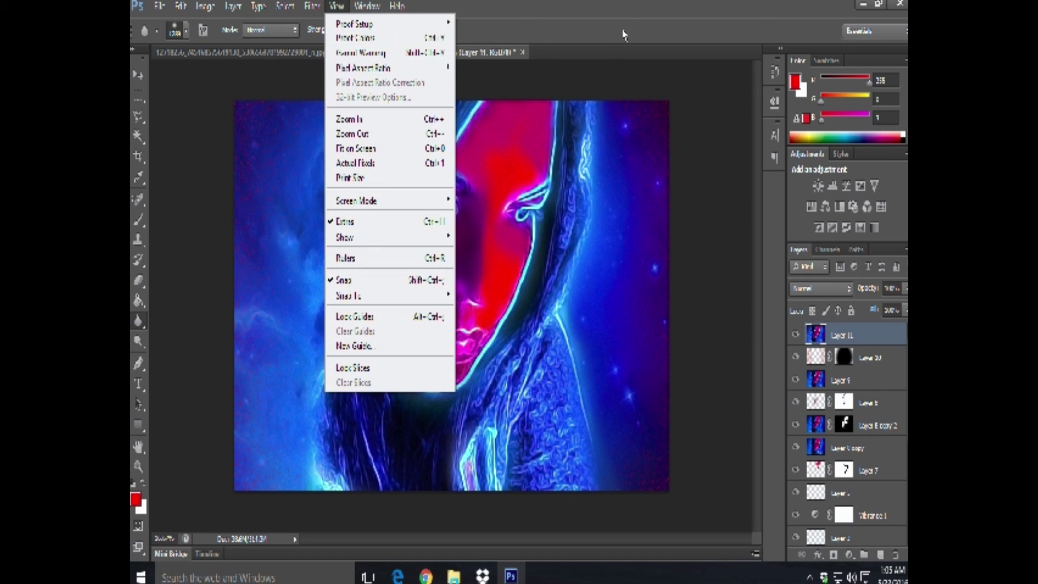
{"action": "left_click", "coordinate": [703, 97]}
{"action": "right_click", "coordinate": [900, 339]}
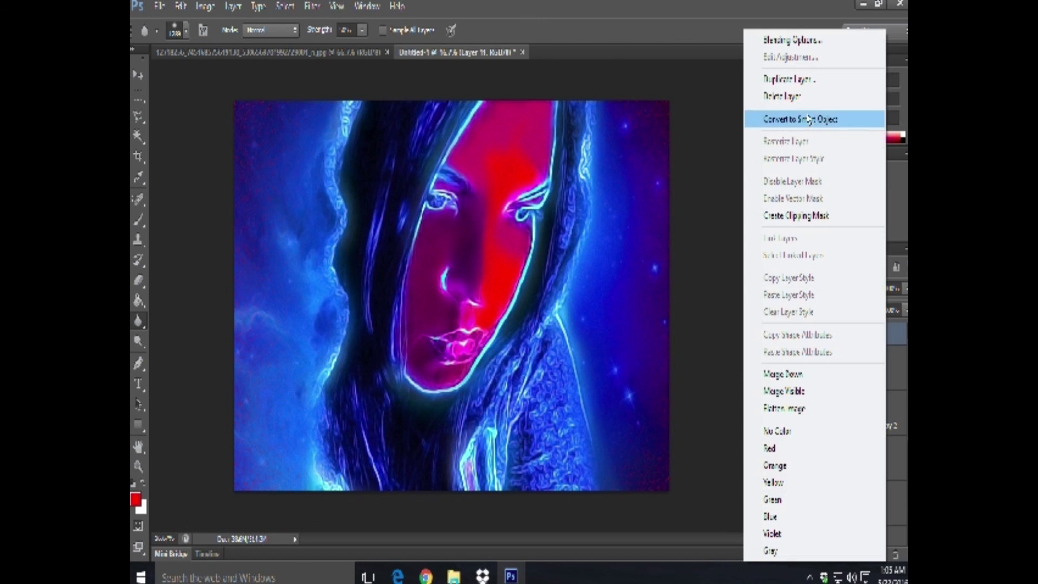
{"action": "left_click", "coordinate": [800, 86]}
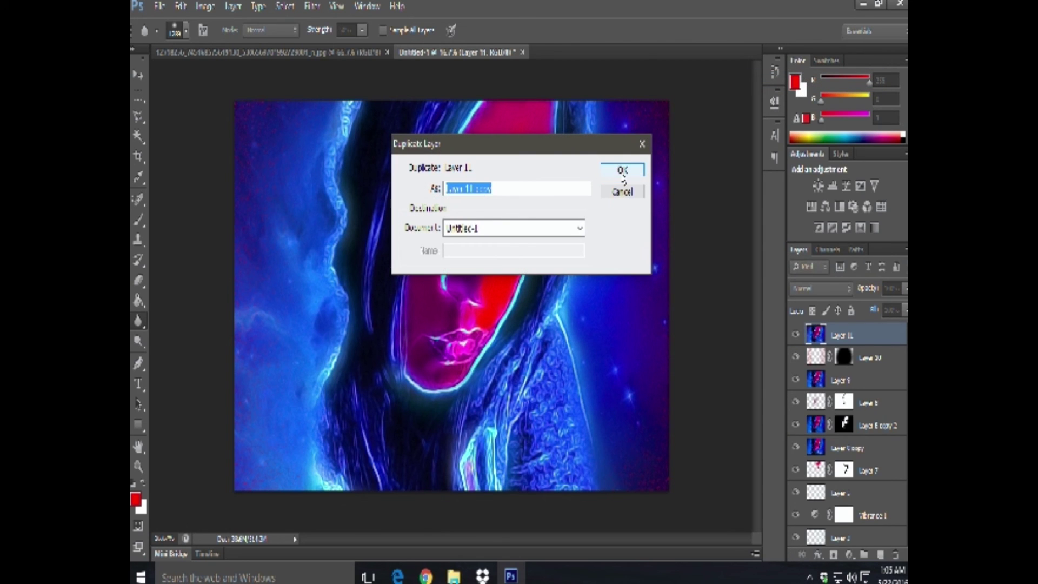
{"action": "left_click", "coordinate": [619, 169]}
Step: Apply Topaz Adjust's Portrait Drama preset to Layer 11 copy
{"action": "left_click", "coordinate": [313, 6]}
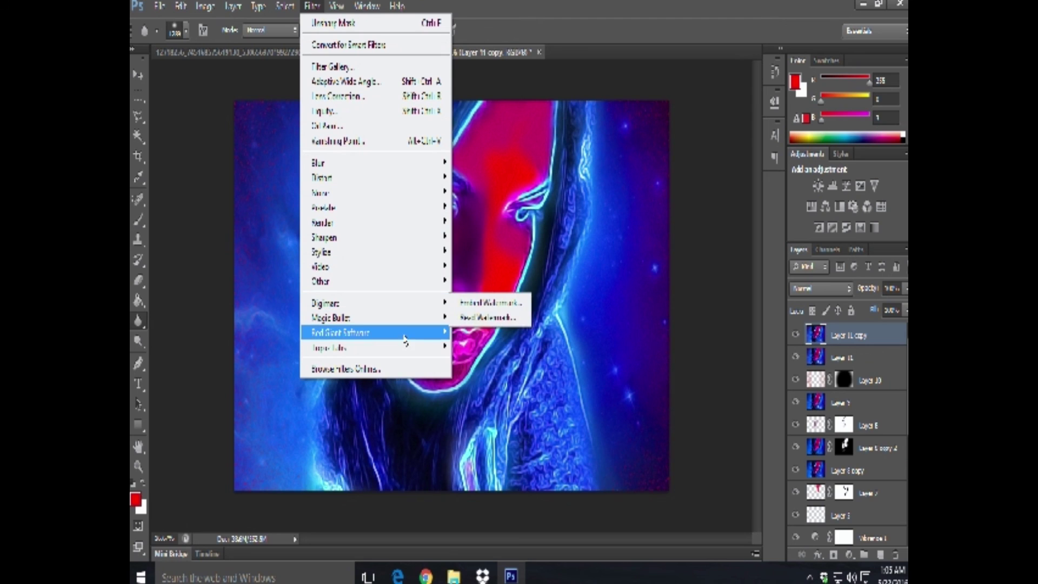
{"action": "mouse_move", "coordinate": [330, 347]}
{"action": "left_click", "coordinate": [487, 351]}
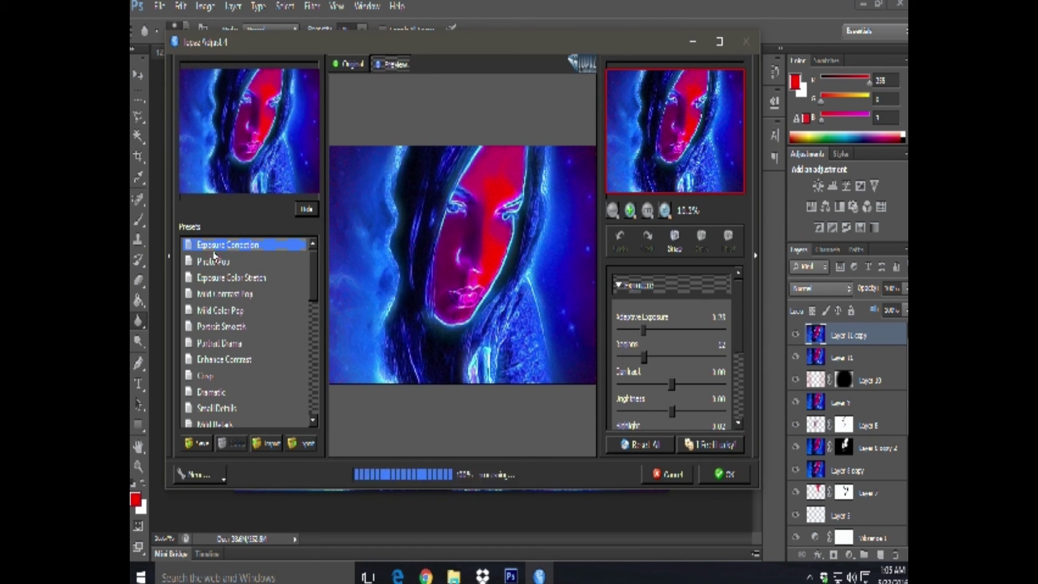
{"action": "left_click", "coordinate": [214, 262]}
{"action": "left_click", "coordinate": [215, 277]}
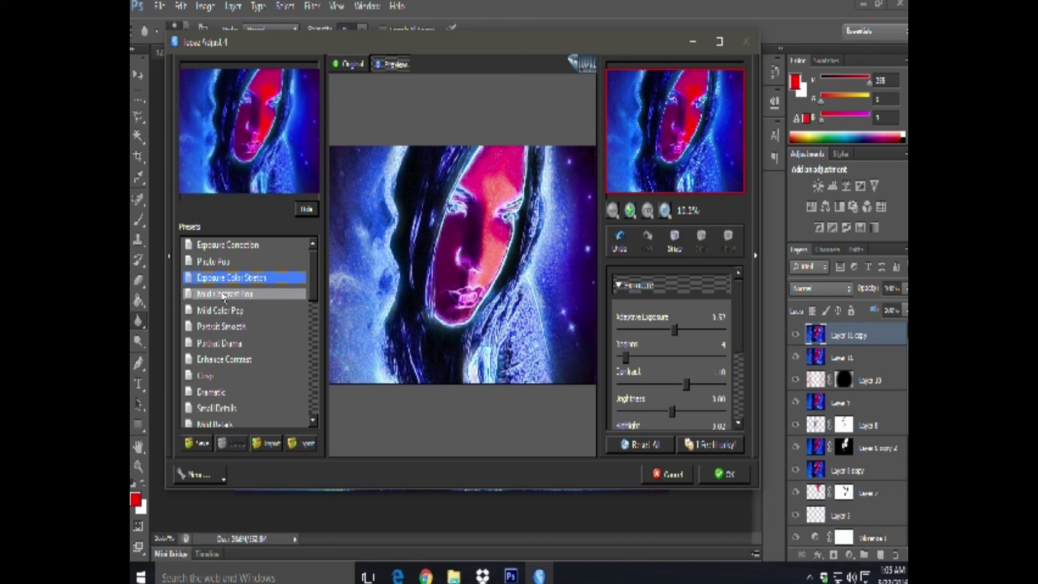
{"action": "left_click", "coordinate": [223, 294]}
{"action": "left_click", "coordinate": [231, 311]}
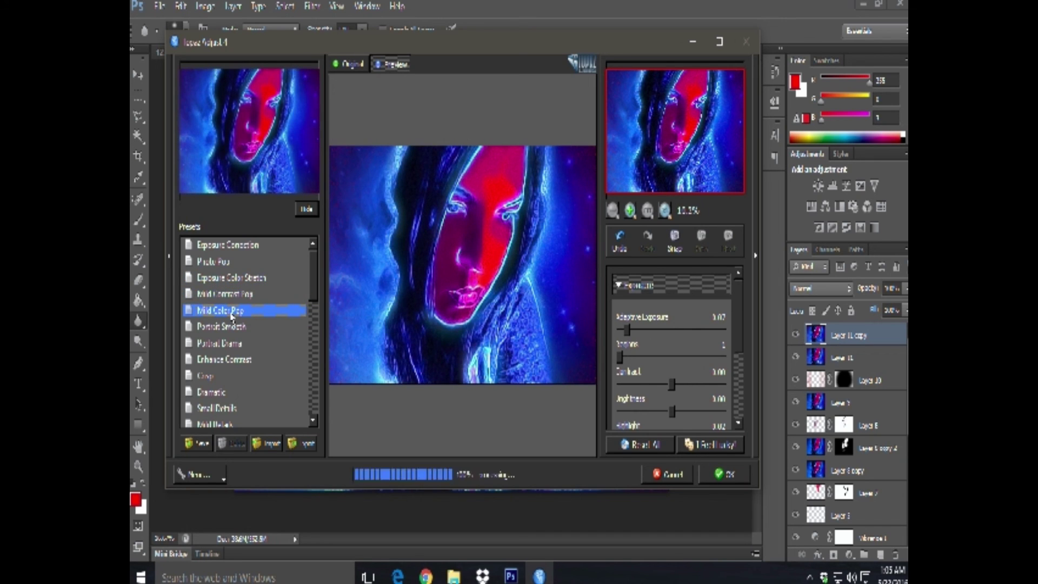
{"action": "left_click", "coordinate": [232, 326]}
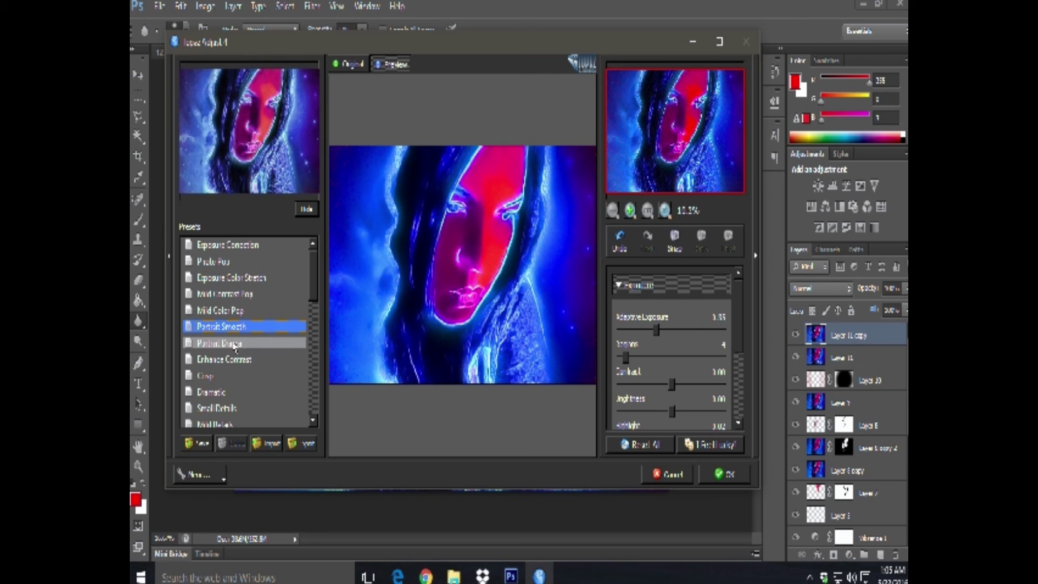
{"action": "left_click", "coordinate": [234, 346]}
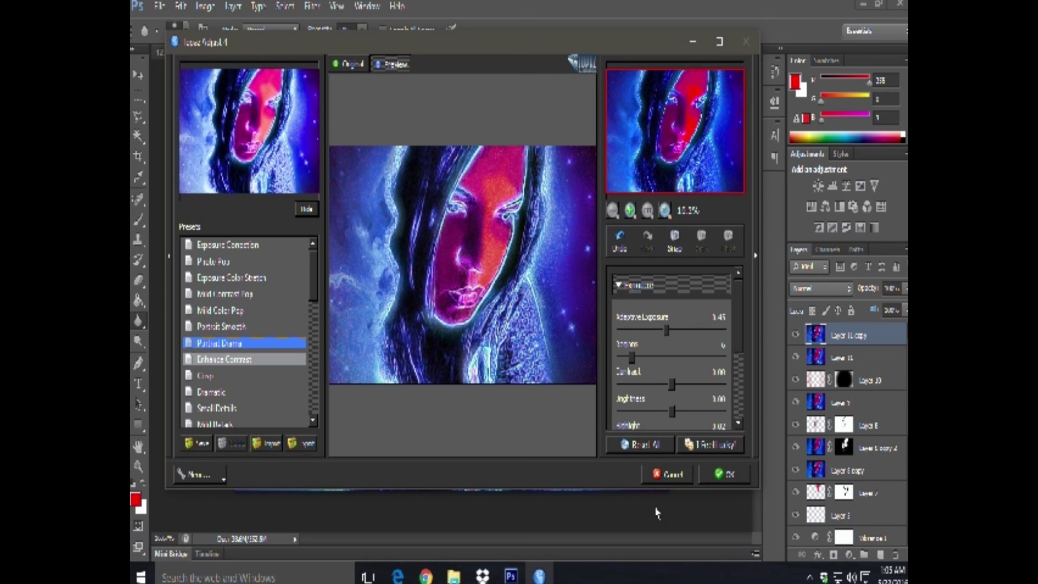
{"action": "left_click", "coordinate": [741, 478]}
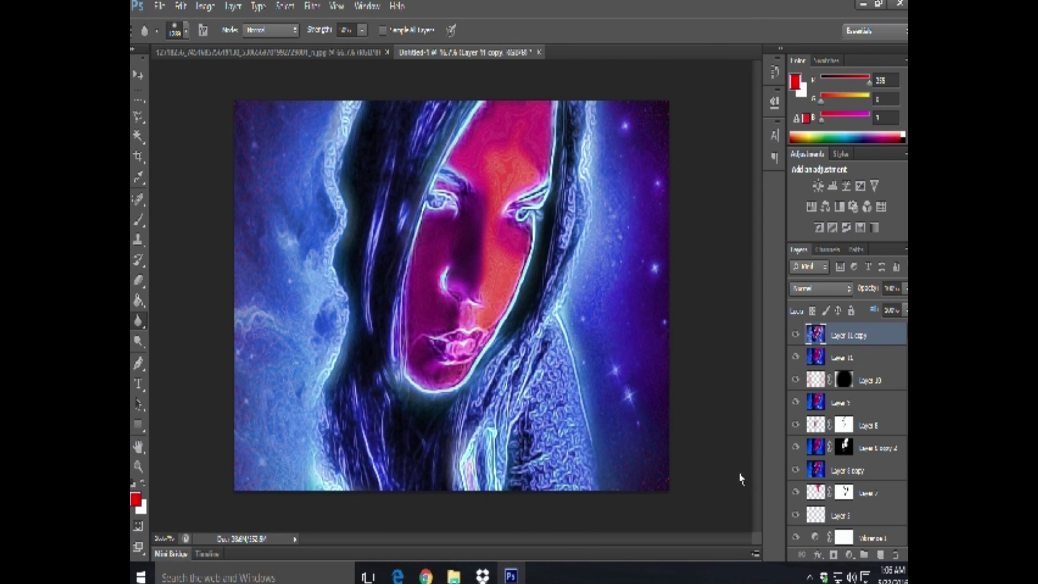
Step: Try Dissolve and other blend modes on the copy, ending back on Normal
{"action": "left_click", "coordinate": [835, 290]}
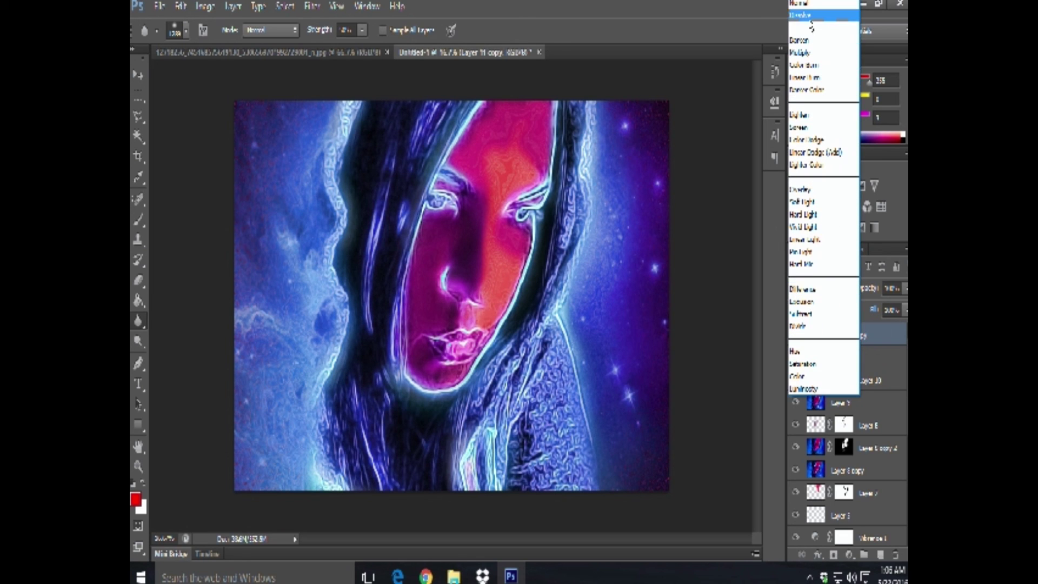
{"action": "left_click", "coordinate": [809, 17]}
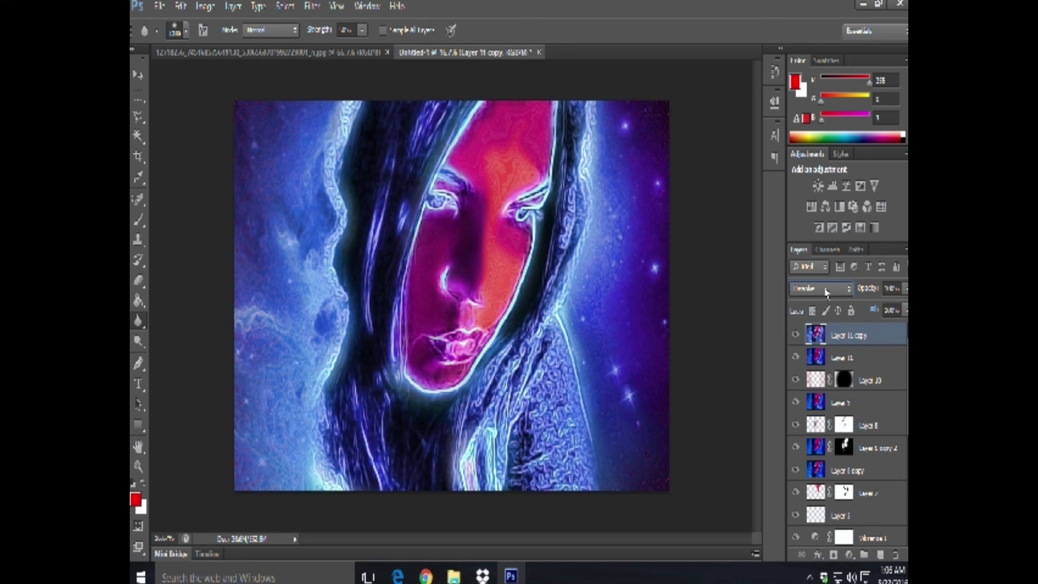
{"action": "scroll", "coordinate": [826, 292], "scroll_direction": "down", "scroll_amount": 1}
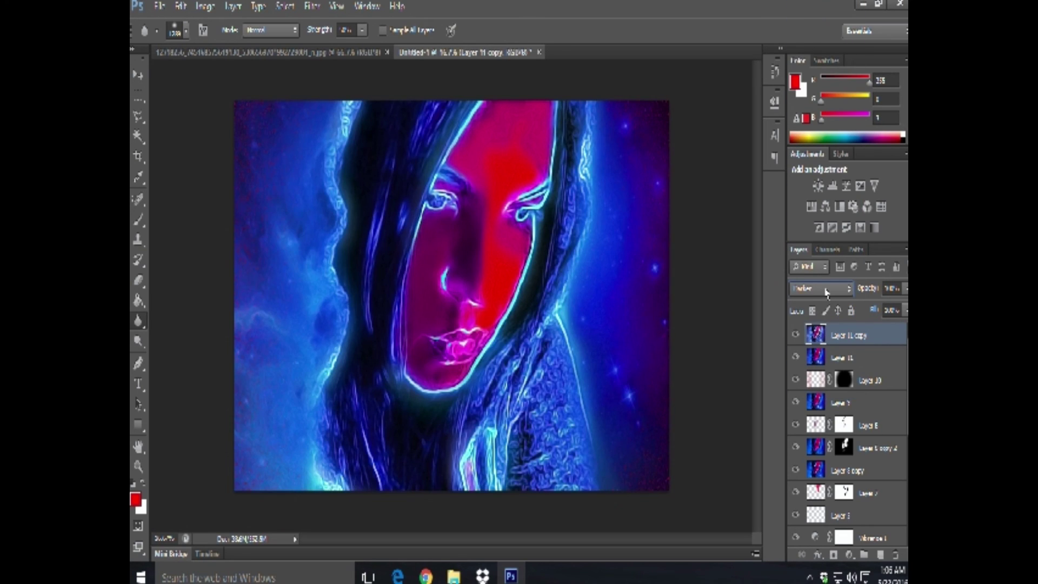
{"action": "scroll", "coordinate": [826, 292], "scroll_direction": "down", "scroll_amount": 1}
{"action": "scroll", "coordinate": [826, 291], "scroll_direction": "down", "scroll_amount": 1}
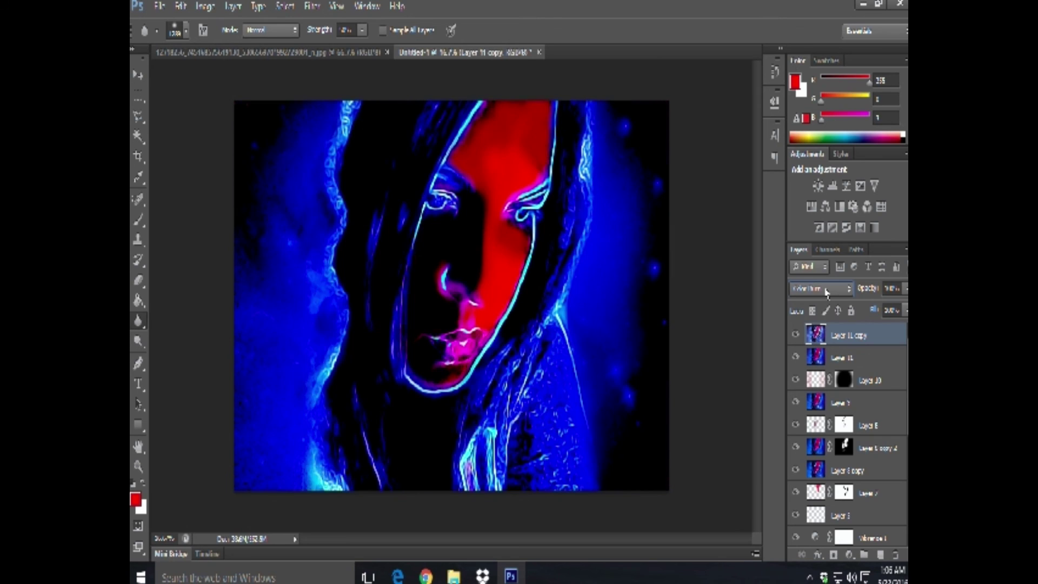
{"action": "scroll", "coordinate": [826, 292], "scroll_direction": "down", "scroll_amount": 1}
{"action": "scroll", "coordinate": [826, 292], "scroll_direction": "down", "scroll_amount": 1}
{"action": "scroll", "coordinate": [826, 292], "scroll_direction": "down", "scroll_amount": 1}
{"action": "scroll", "coordinate": [826, 291], "scroll_direction": "down", "scroll_amount": 1}
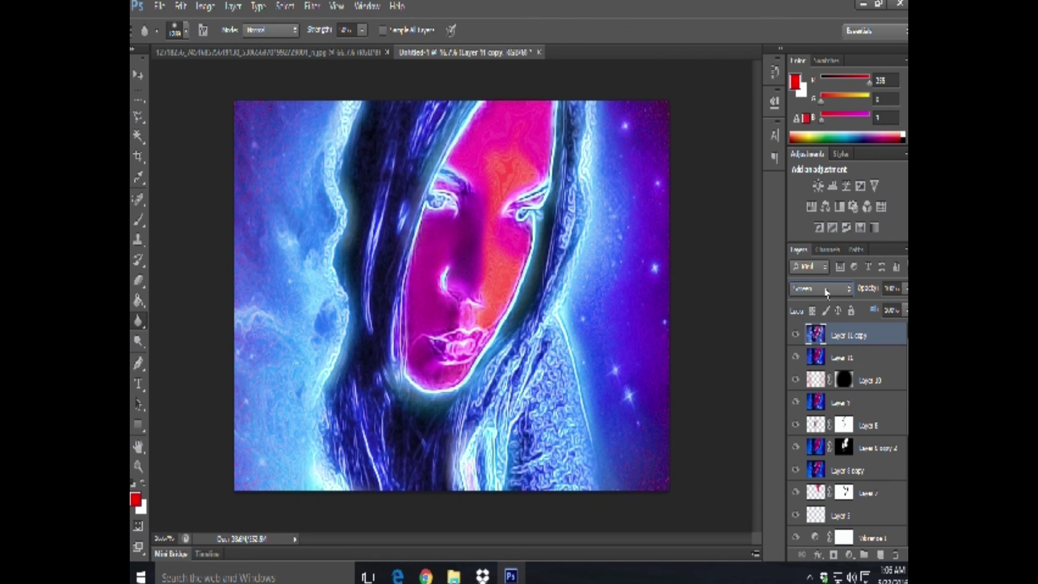
{"action": "scroll", "coordinate": [826, 292], "scroll_direction": "down", "scroll_amount": 1}
{"action": "scroll", "coordinate": [825, 292], "scroll_direction": "down", "scroll_amount": 2}
{"action": "scroll", "coordinate": [826, 292], "scroll_direction": "down", "scroll_amount": 1}
{"action": "scroll", "coordinate": [826, 291], "scroll_direction": "down", "scroll_amount": 1}
{"action": "scroll", "coordinate": [826, 292], "scroll_direction": "down", "scroll_amount": 1}
{"action": "scroll", "coordinate": [826, 292], "scroll_direction": "down", "scroll_amount": 1}
{"action": "scroll", "coordinate": [826, 292], "scroll_direction": "down", "scroll_amount": 1}
{"action": "scroll", "coordinate": [826, 292], "scroll_direction": "down", "scroll_amount": 2}
{"action": "scroll", "coordinate": [825, 292], "scroll_direction": "down", "scroll_amount": 1}
{"action": "scroll", "coordinate": [826, 292], "scroll_direction": "down", "scroll_amount": 1}
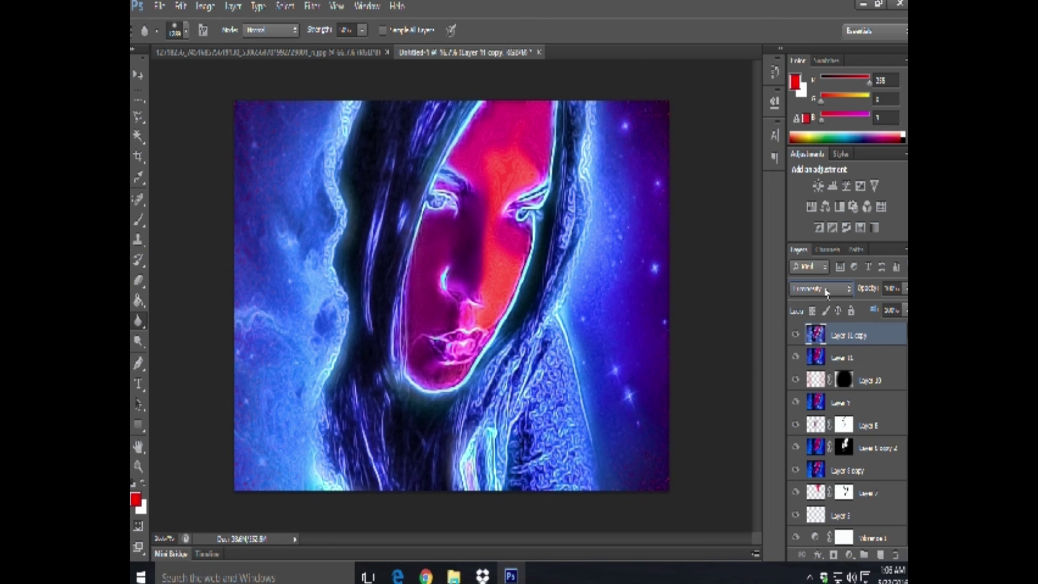
{"action": "scroll", "coordinate": [826, 292], "scroll_direction": "down", "scroll_amount": 2}
{"action": "scroll", "coordinate": [826, 292], "scroll_direction": "down", "scroll_amount": 1}
{"action": "scroll", "coordinate": [826, 292], "scroll_direction": "down", "scroll_amount": 1}
Step: Lower the Topaz copy's opacity to about 14% and add a white layer mask
{"action": "left_click", "coordinate": [906, 289]}
{"action": "left_click_drag", "start_coordinate": [906, 308], "coordinate": [883, 315]}
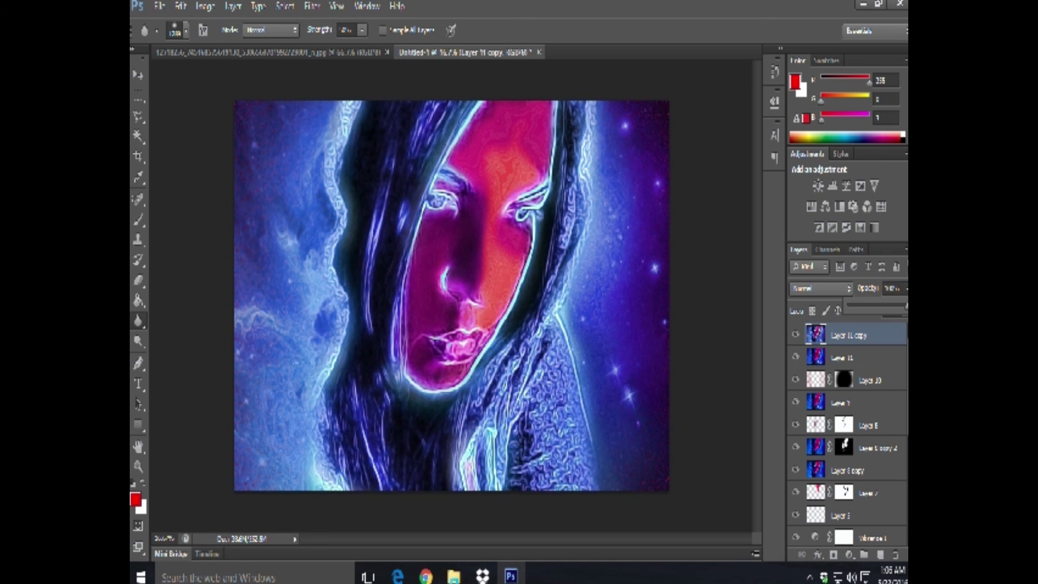
{"action": "left_click_drag", "start_coordinate": [882, 315], "coordinate": [794, 320]}
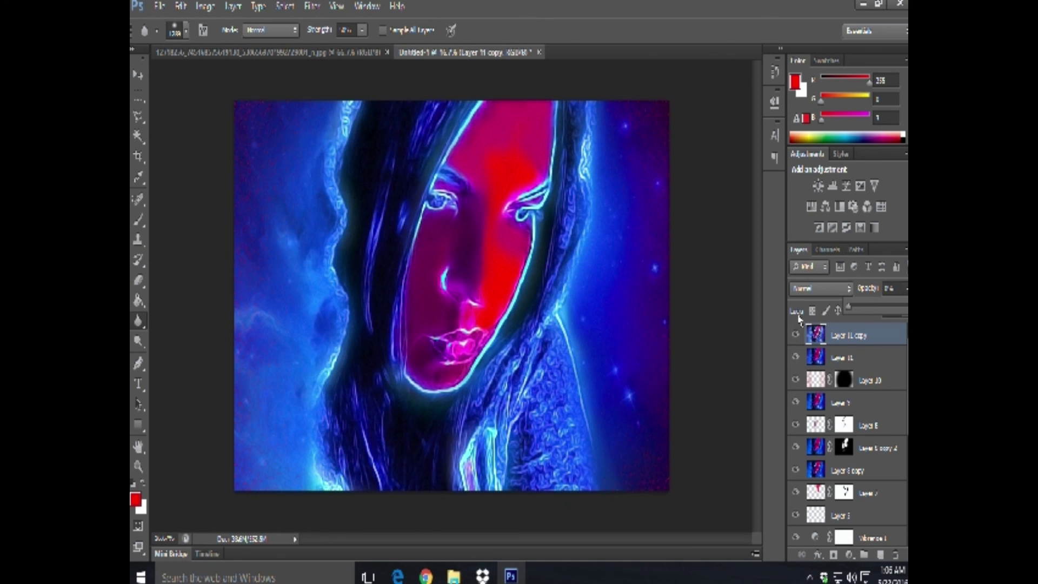
{"action": "left_click_drag", "start_coordinate": [848, 319], "coordinate": [880, 317]}
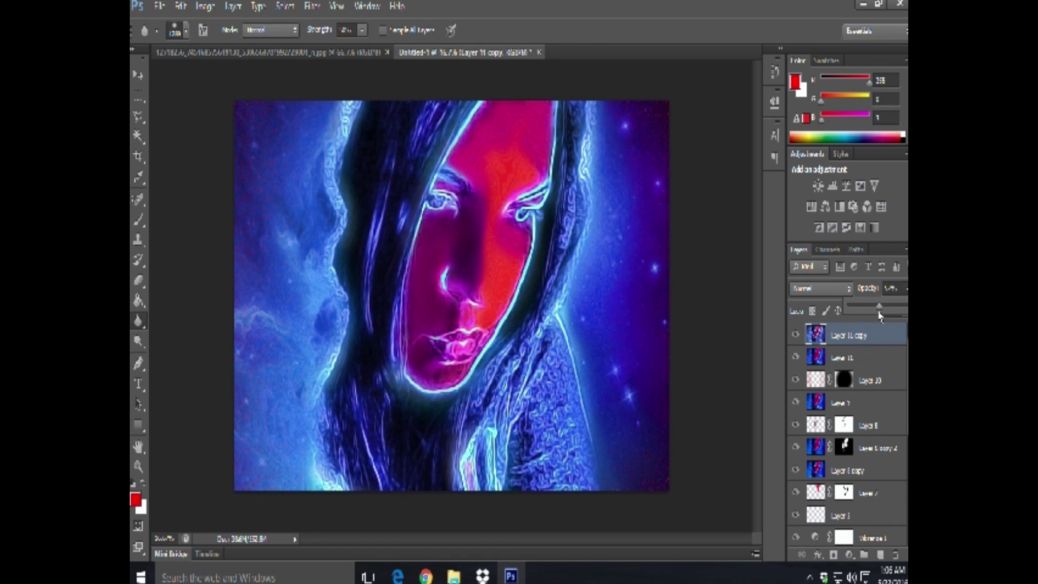
{"action": "mouse_move", "coordinate": [880, 318]}
{"action": "left_mouse_down"}
{"action": "mouse_move", "coordinate": [860, 317]}
{"action": "mouse_move", "coordinate": [882, 318]}
{"action": "left_mouse_up"}
{"action": "left_click_drag", "start_coordinate": [883, 317], "coordinate": [886, 318]}
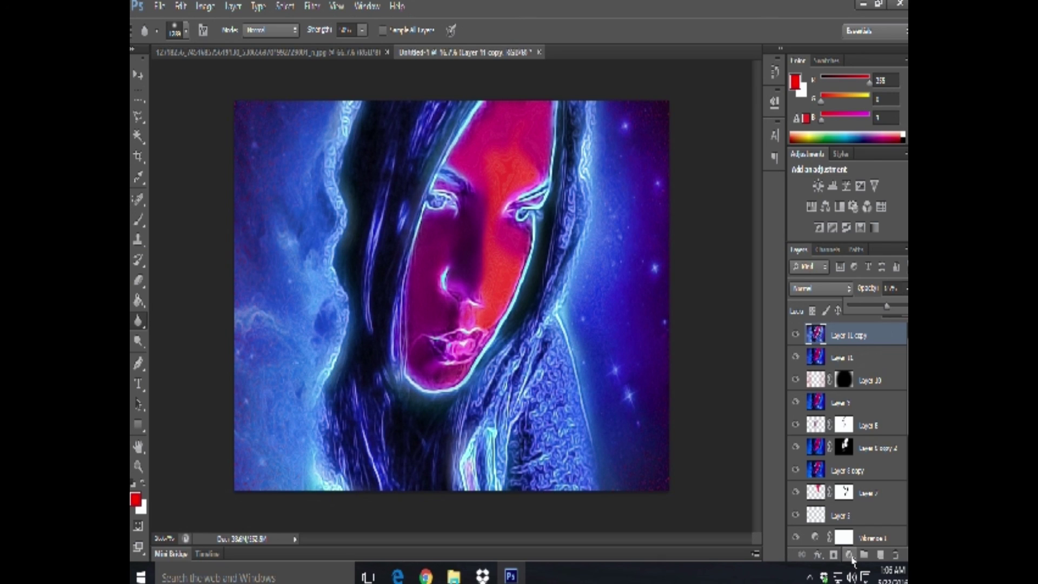
{"action": "left_click", "coordinate": [833, 554]}
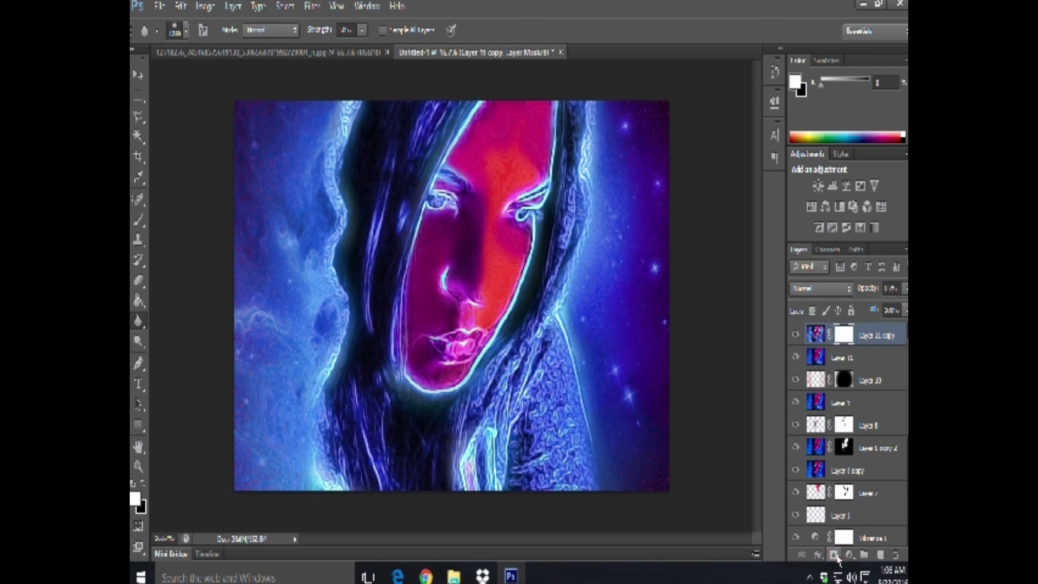
Step: Set up a black Brush at about 1015 px
{"action": "left_click", "coordinate": [139, 484]}
{"action": "key", "text": "b"}
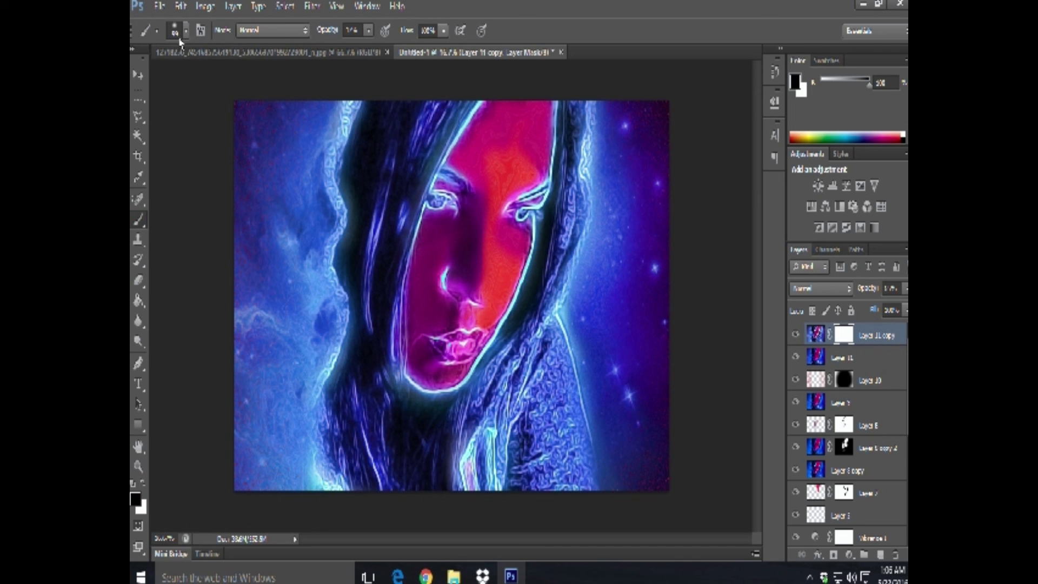
{"action": "left_click", "coordinate": [184, 31]}
{"action": "left_click_drag", "start_coordinate": [209, 81], "coordinate": [234, 84]}
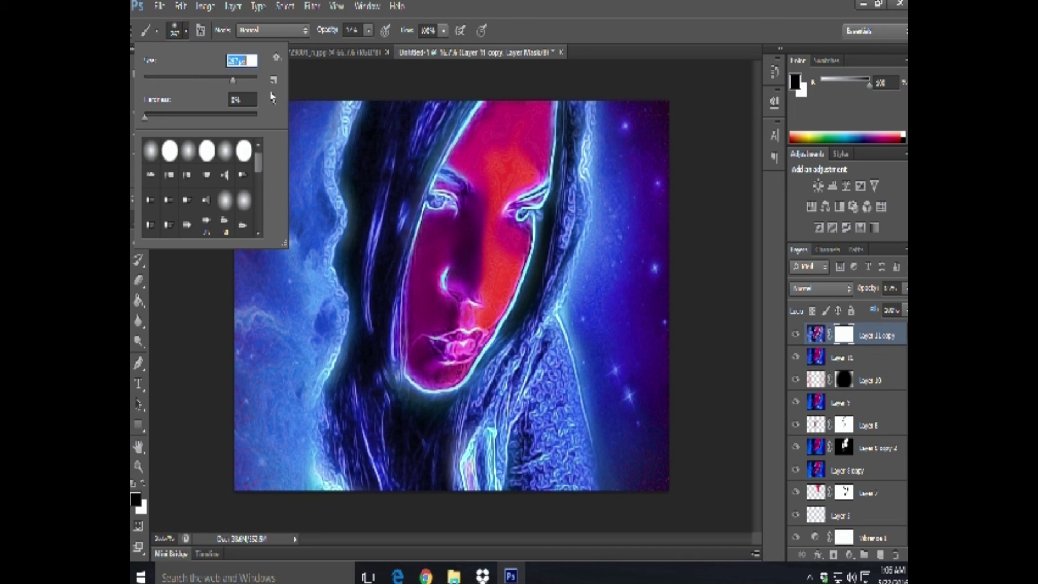
{"action": "left_click", "coordinate": [244, 80]}
{"action": "left_click", "coordinate": [254, 80]}
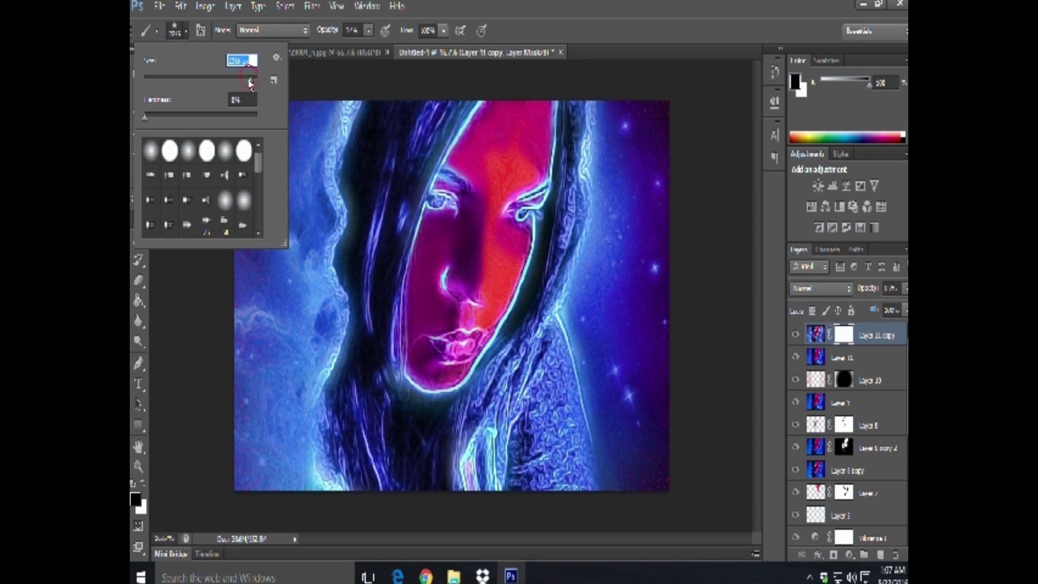
{"action": "left_click", "coordinate": [495, 152]}
Step: Paint the mask black over the face at low brush opacity, then fade the copy below half opacity
{"action": "left_click_drag", "start_coordinate": [437, 339], "coordinate": [480, 157]}
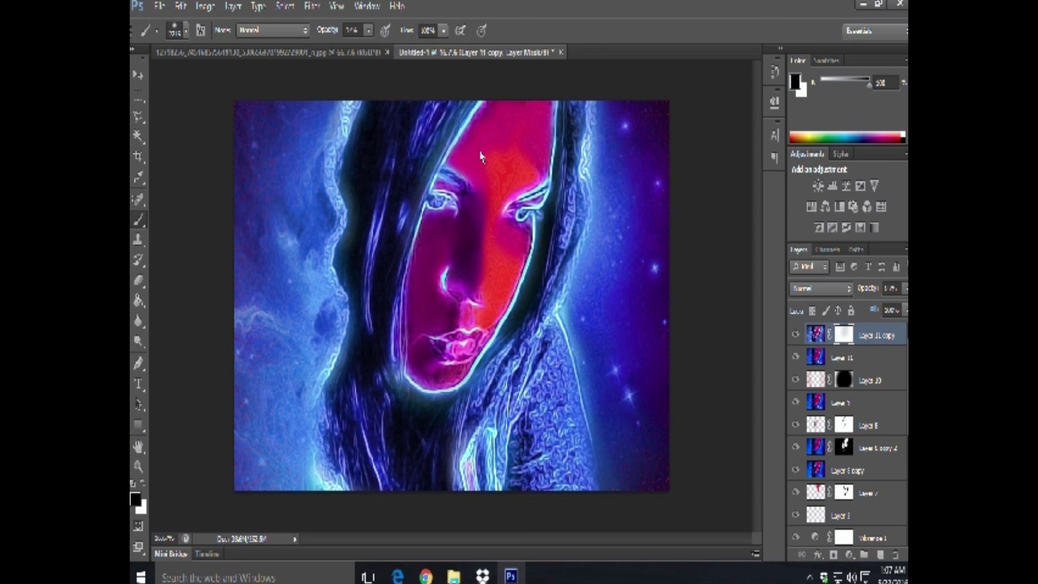
{"action": "left_click", "coordinate": [368, 30]}
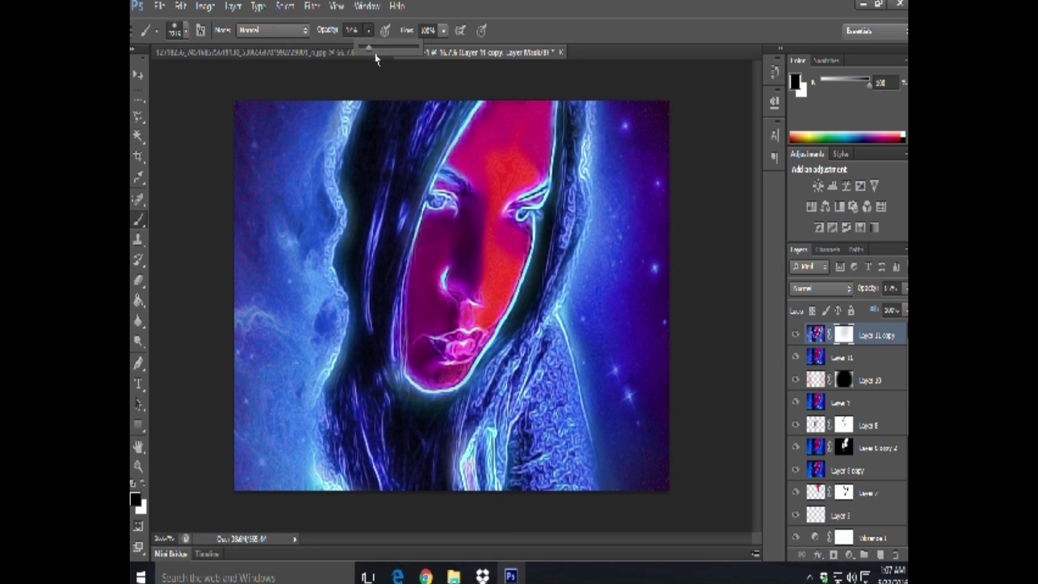
{"action": "left_click", "coordinate": [516, 128]}
{"action": "left_click_drag", "start_coordinate": [510, 156], "coordinate": [430, 377]}
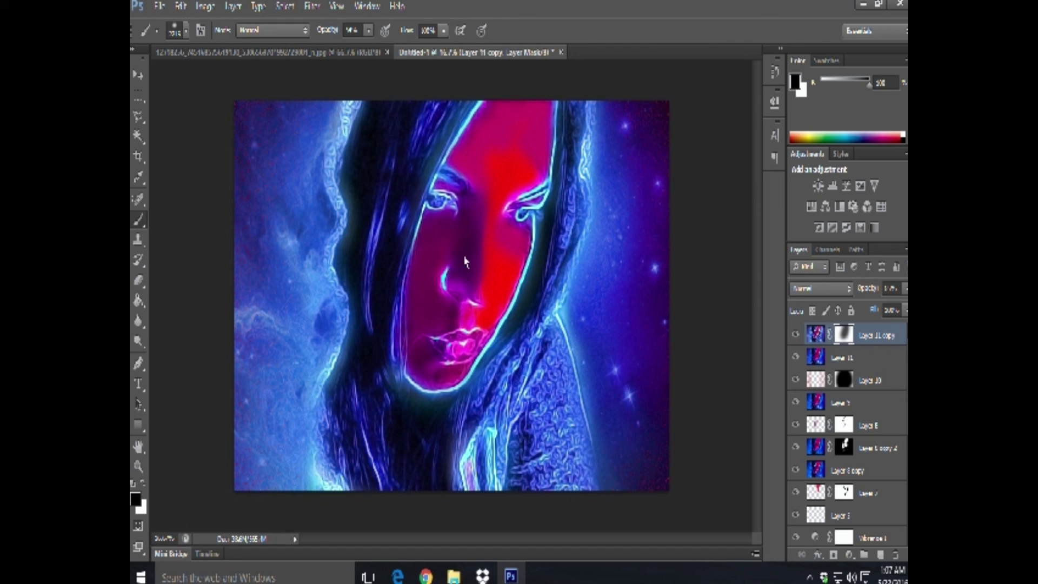
{"action": "left_click_drag", "start_coordinate": [452, 343], "coordinate": [425, 476]}
{"action": "left_click", "coordinate": [906, 288]}
{"action": "mouse_move", "coordinate": [898, 307]}
{"action": "left_mouse_down"}
{"action": "mouse_move", "coordinate": [854, 317]}
{"action": "mouse_move", "coordinate": [872, 318]}
{"action": "left_mouse_up"}
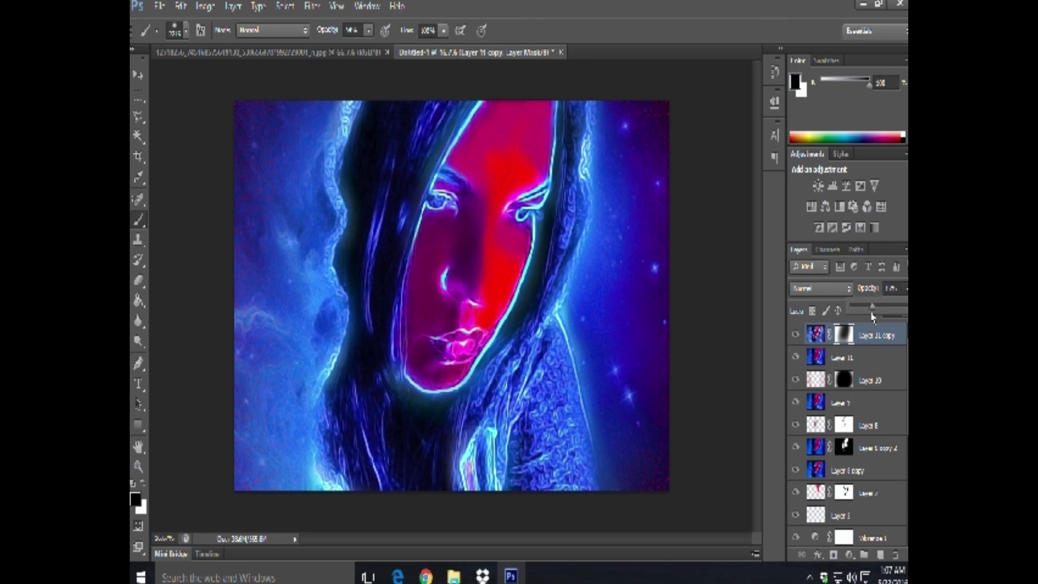
Step: Save the layered portrait as sandy.psd in Photoshop format, accepting the compatibility option
{"action": "left_click", "coordinate": [160, 7]}
{"action": "left_click", "coordinate": [187, 190]}
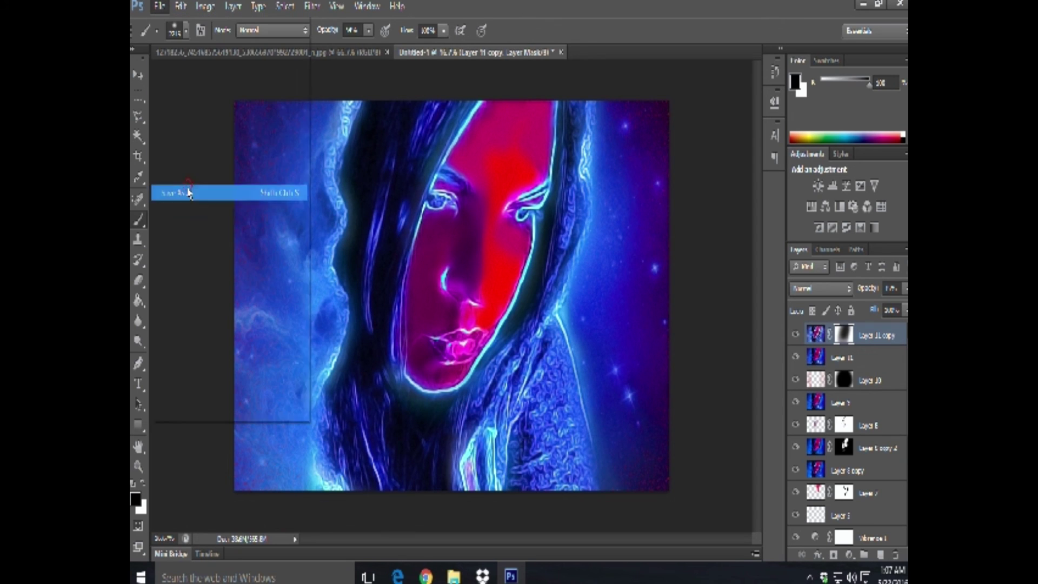
{"action": "type", "text": "se"}
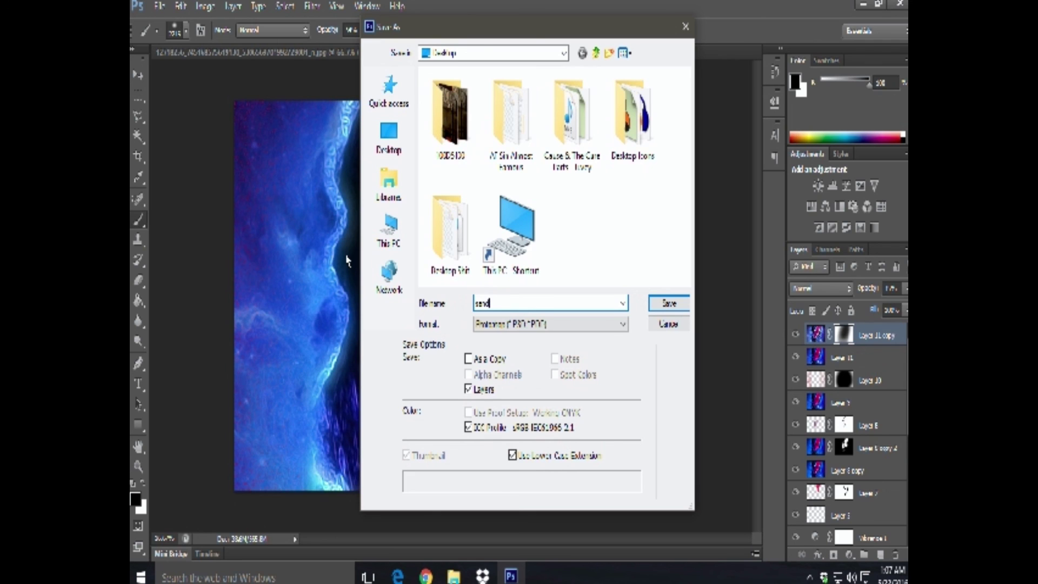
{"action": "left_click", "coordinate": [657, 306]}
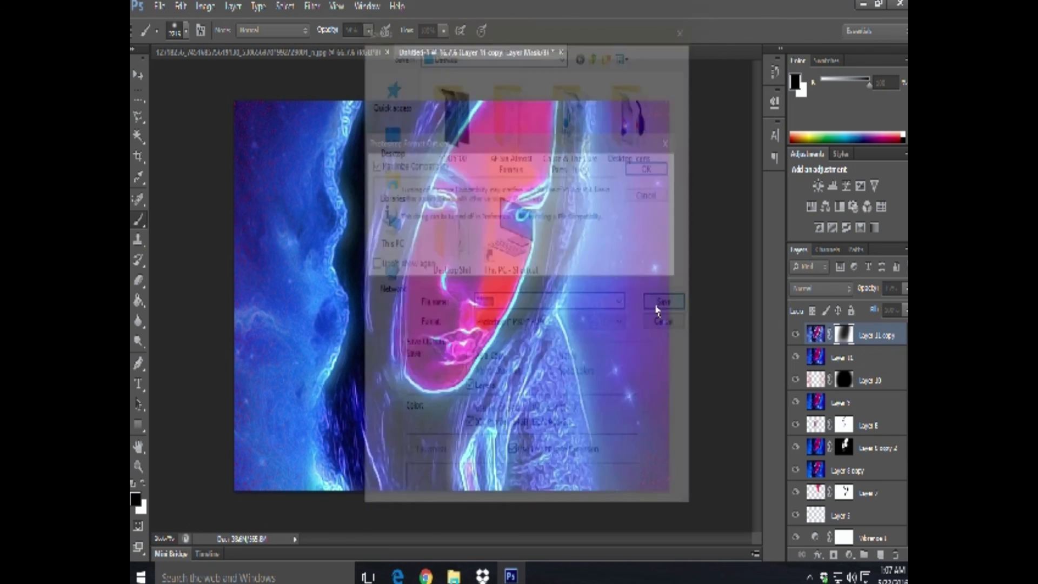
{"action": "left_click", "coordinate": [658, 171]}
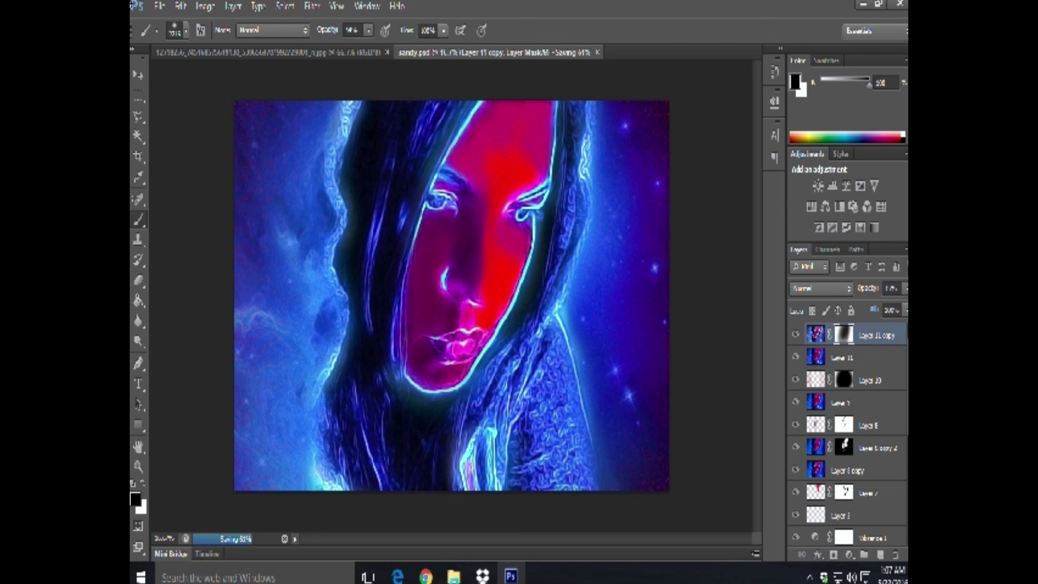
Step: Open the My Initials for images PSD from the digital art folder
{"action": "left_click", "coordinate": [161, 7]}
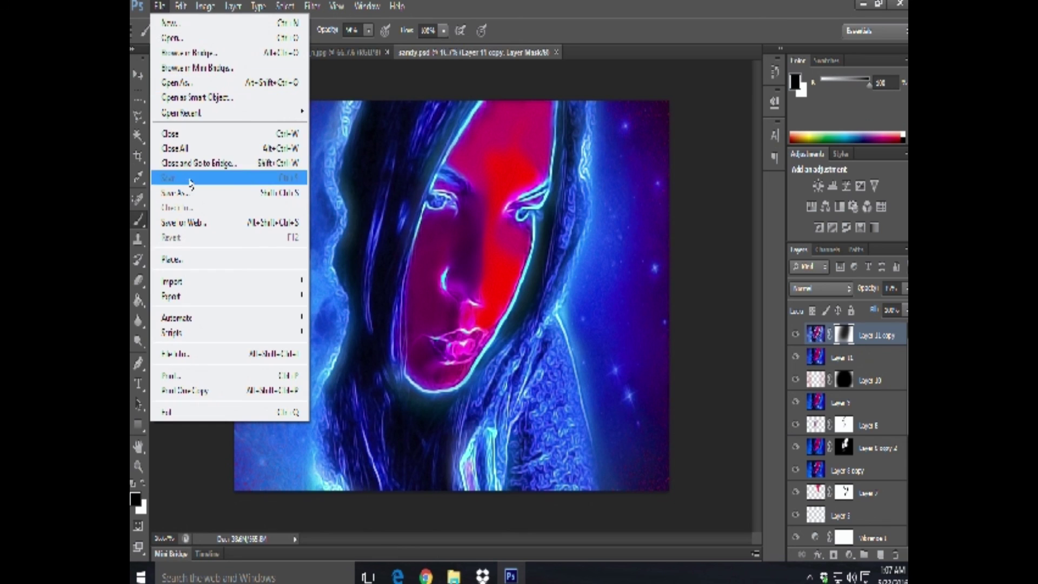
{"action": "left_click", "coordinate": [172, 38]}
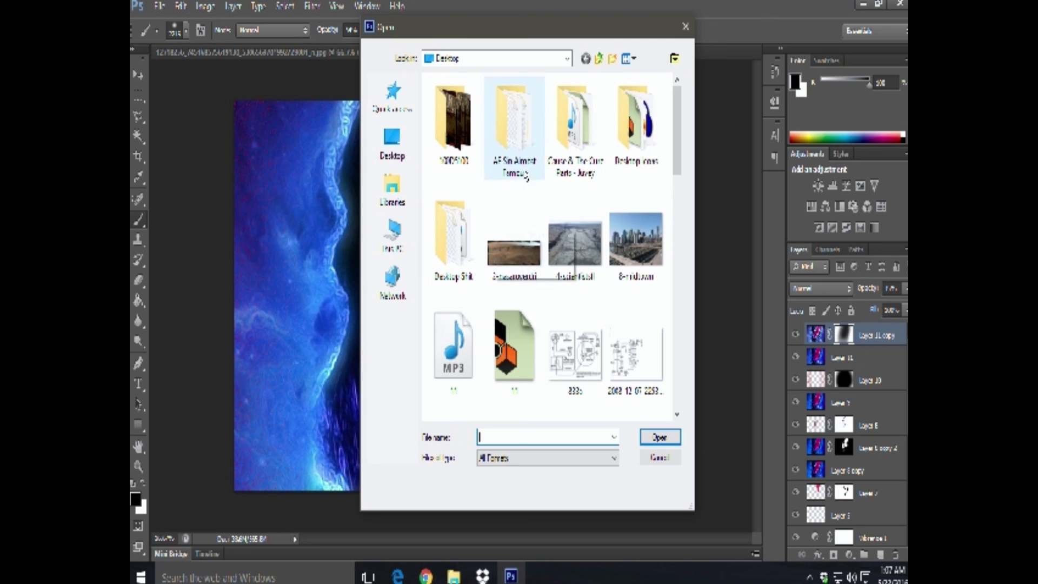
{"action": "double_click", "coordinate": [452, 237]}
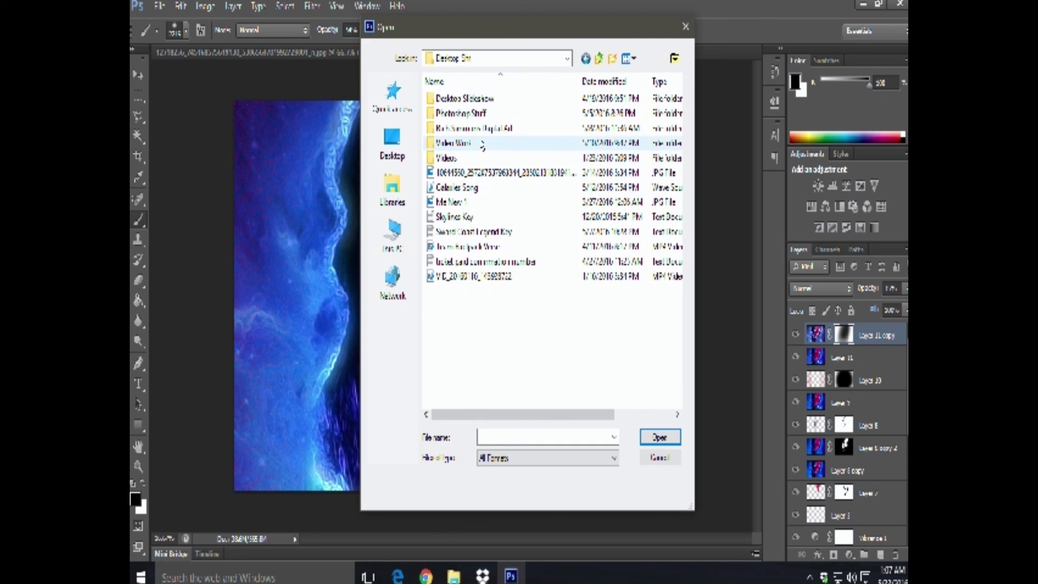
{"action": "left_click", "coordinate": [444, 130]}
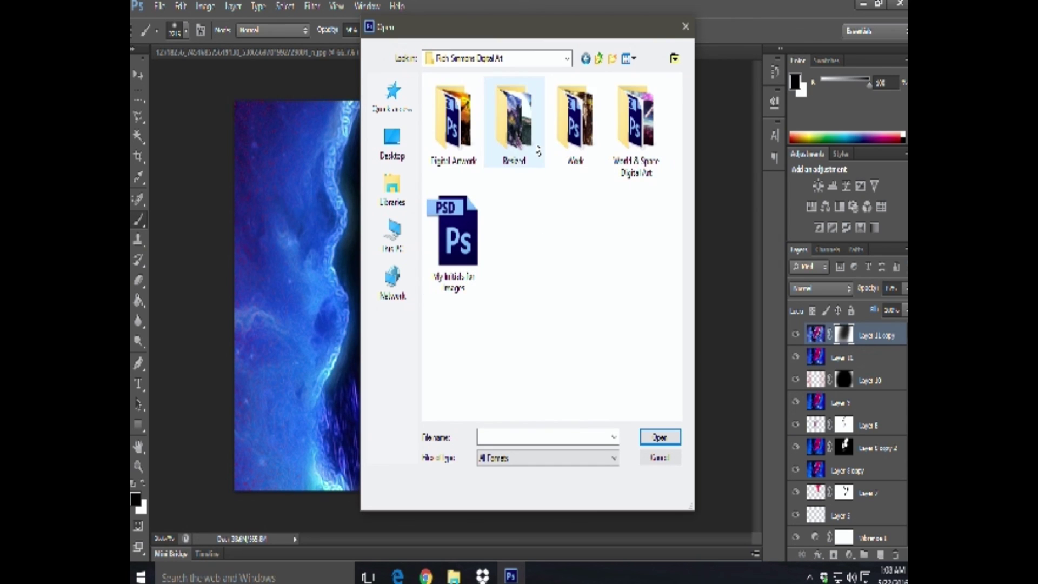
{"action": "double_click", "coordinate": [575, 121]}
{"action": "left_click_drag", "start_coordinate": [676, 189], "coordinate": [686, 277]}
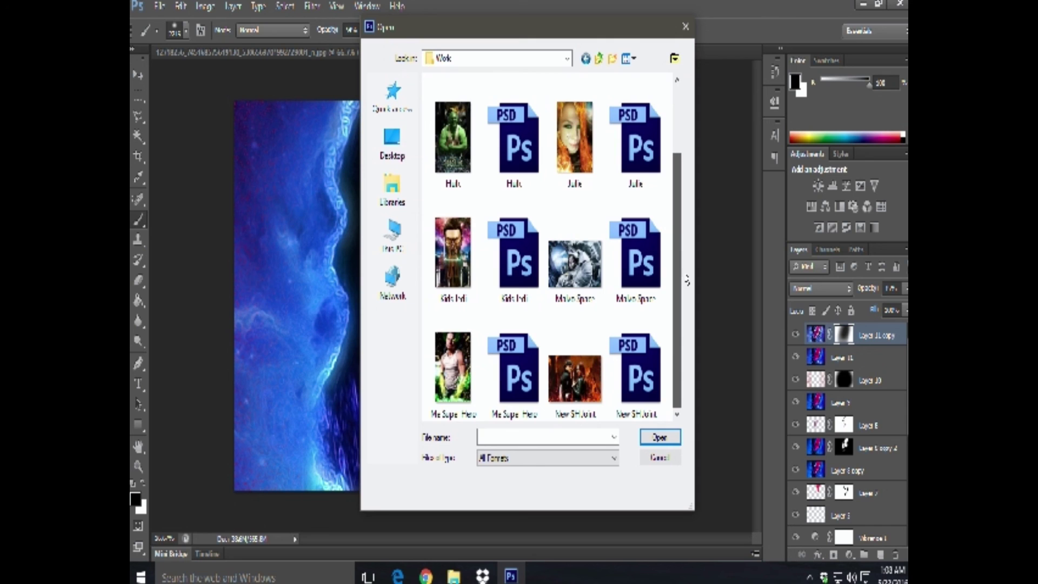
{"action": "scroll", "coordinate": [686, 280], "scroll_direction": "up", "scroll_amount": 3}
{"action": "scroll", "coordinate": [648, 216], "scroll_direction": "up", "scroll_amount": 2}
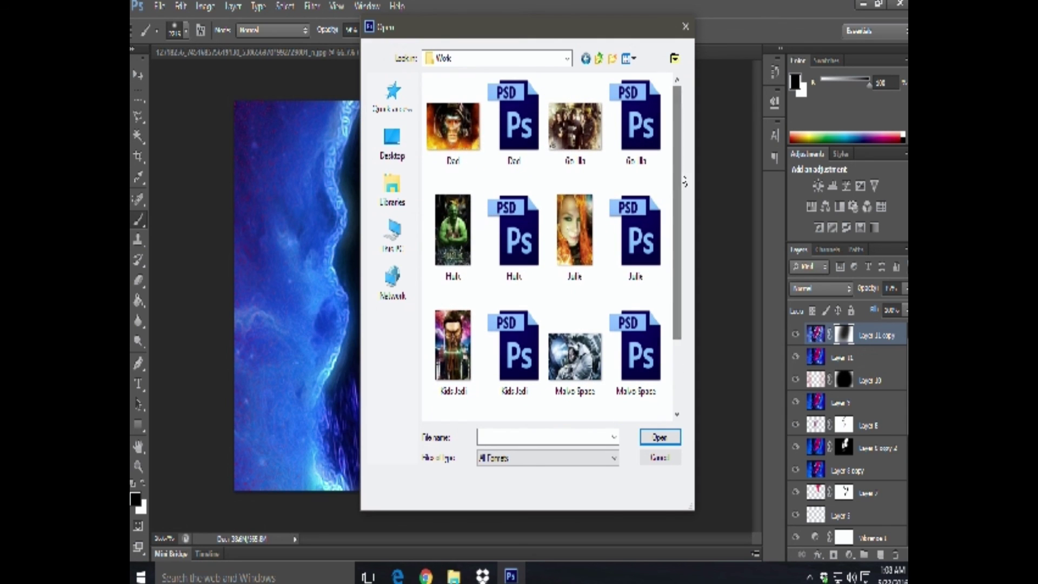
{"action": "left_click", "coordinate": [598, 58]}
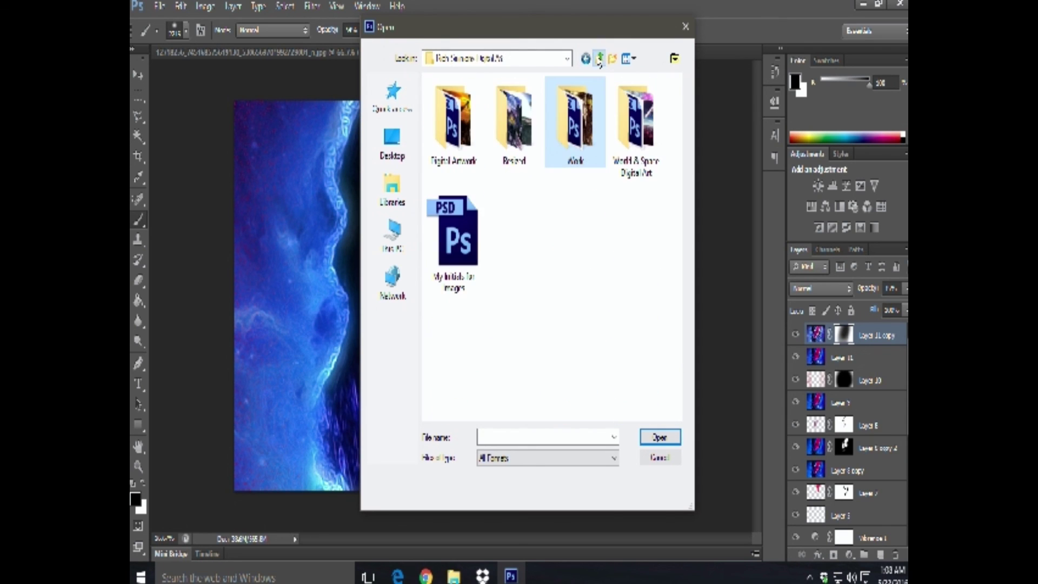
{"action": "double_click", "coordinate": [466, 247]}
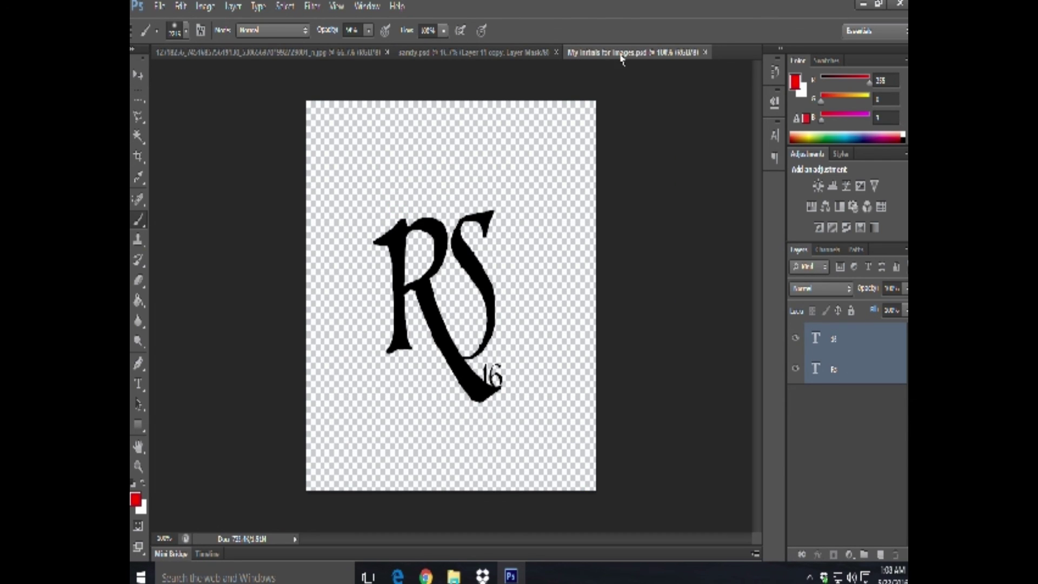
Step: Drag its two RS text layers onto sandy.psd and close the initials document
{"action": "left_click_drag", "start_coordinate": [621, 53], "coordinate": [330, 98]}
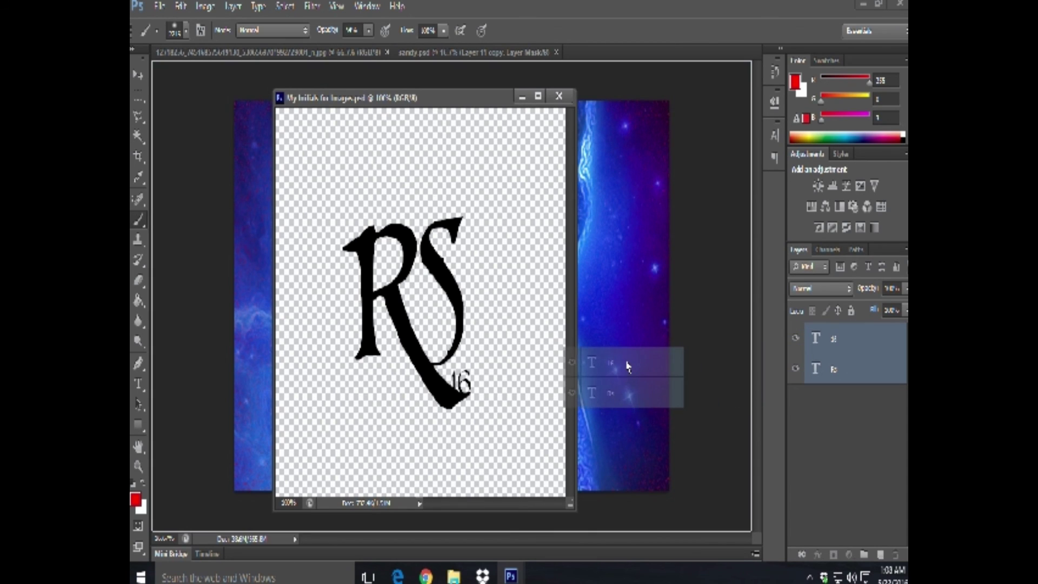
{"action": "left_click_drag", "start_coordinate": [852, 342], "coordinate": [627, 367]}
{"action": "left_click", "coordinate": [558, 98]}
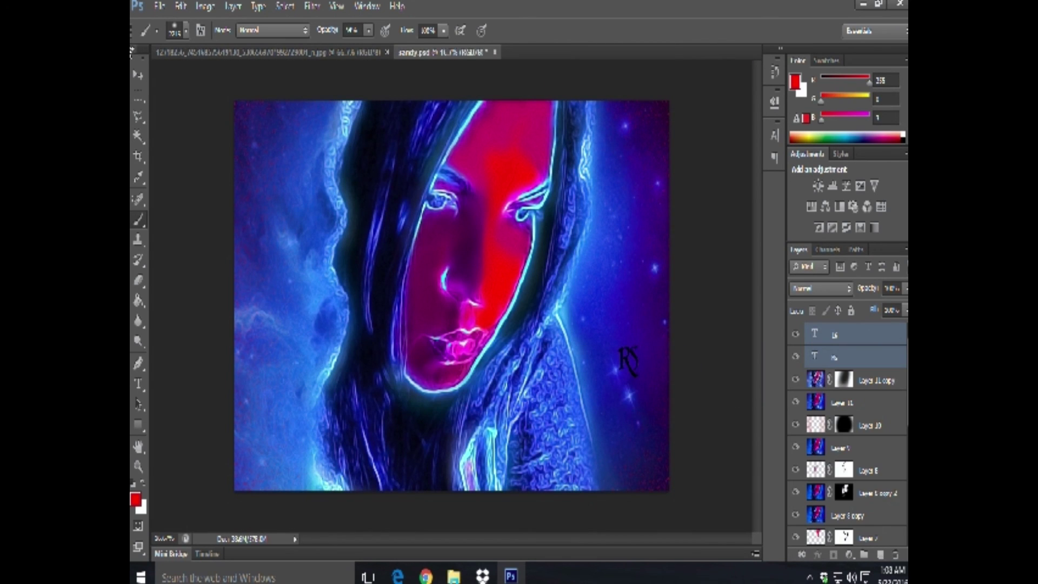
Step: Move the RS initials to the bottom-right corner and try scaling them to about 60%
{"action": "key", "text": "v"}
{"action": "left_click_drag", "start_coordinate": [627, 360], "coordinate": [643, 471]}
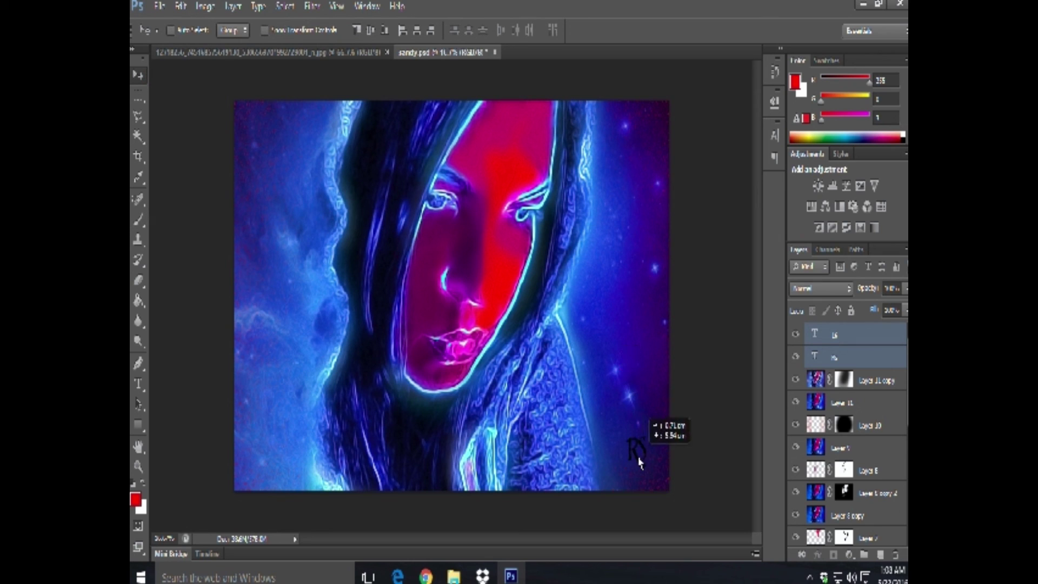
{"action": "left_click", "coordinate": [181, 6]}
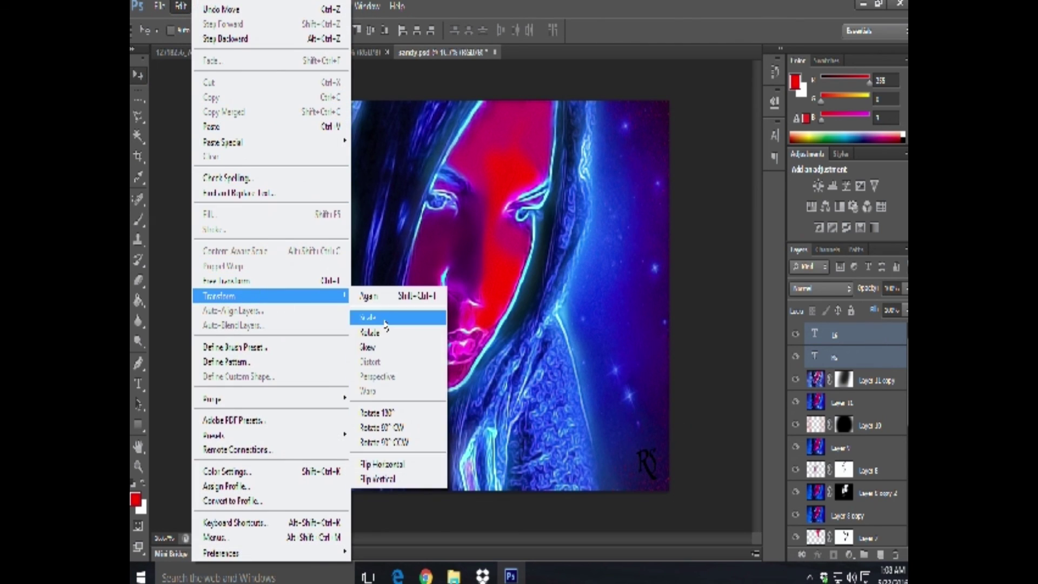
{"action": "left_click", "coordinate": [373, 311]}
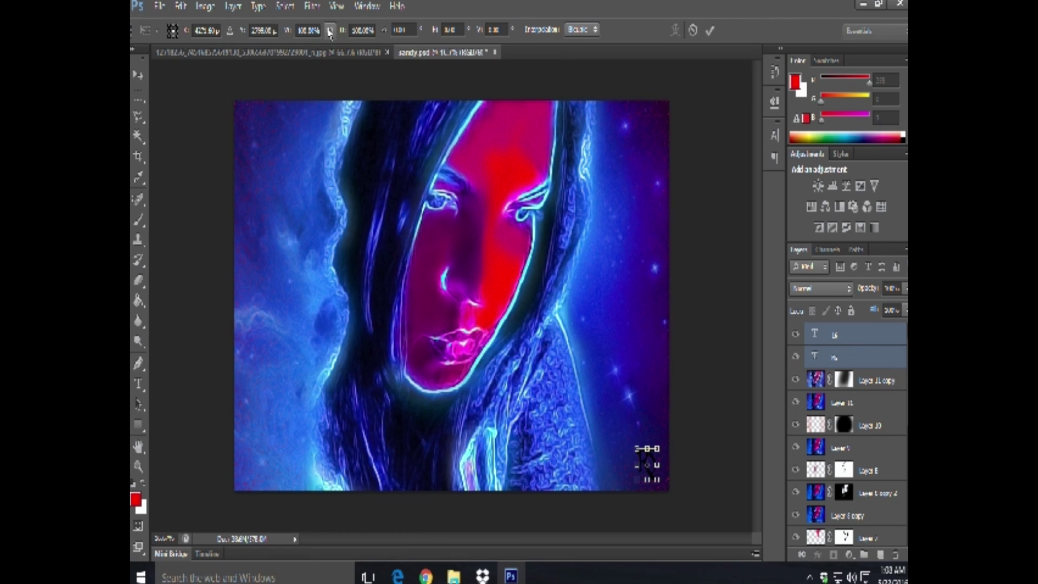
{"action": "left_click", "coordinate": [308, 30]}
{"action": "type", "text": "94"}
{"action": "key", "text": "Return"}
{"action": "key", "text": "Down"}
{"action": "key", "text": "Down"}
{"action": "key", "text": "Down"}
{"action": "key", "text": "Down"}
{"action": "key", "text": "Down"}
{"action": "key", "text": "Down"}
{"action": "key", "text": "Down"}
{"action": "key", "text": "Down"}
{"action": "key", "text": "Down"}
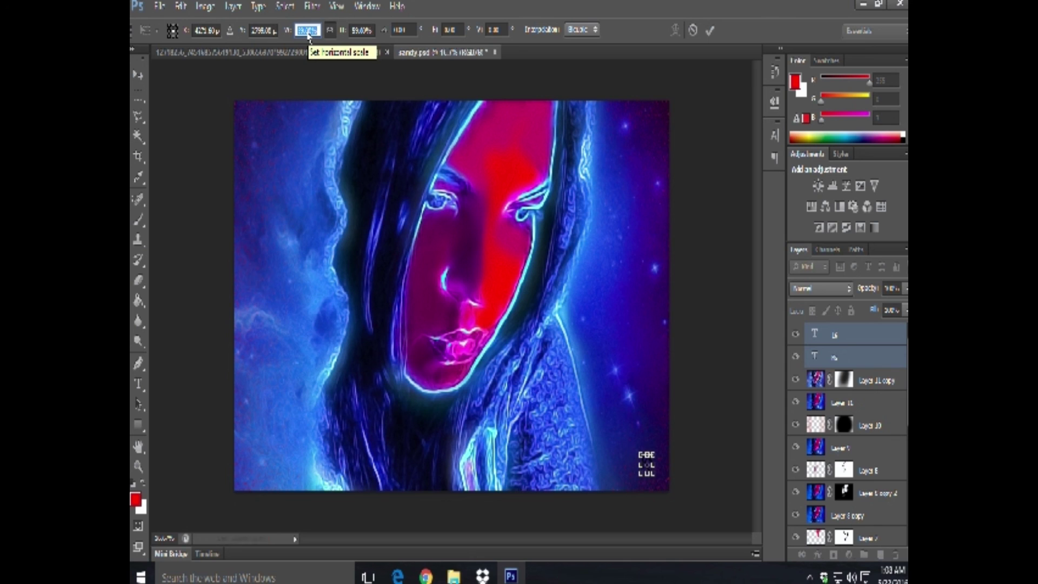
{"action": "left_click", "coordinate": [138, 75]}
{"action": "left_click", "coordinate": [465, 226]}
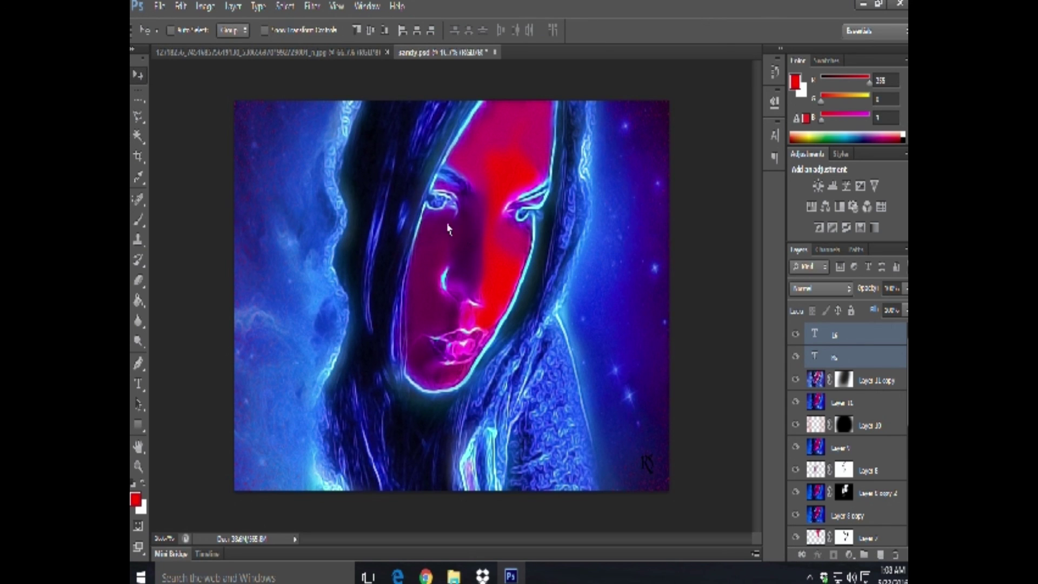
Step: Undo that scale, rescale the initials to 75% with linked proportions, and nudge them into place
{"action": "left_click", "coordinate": [181, 6]}
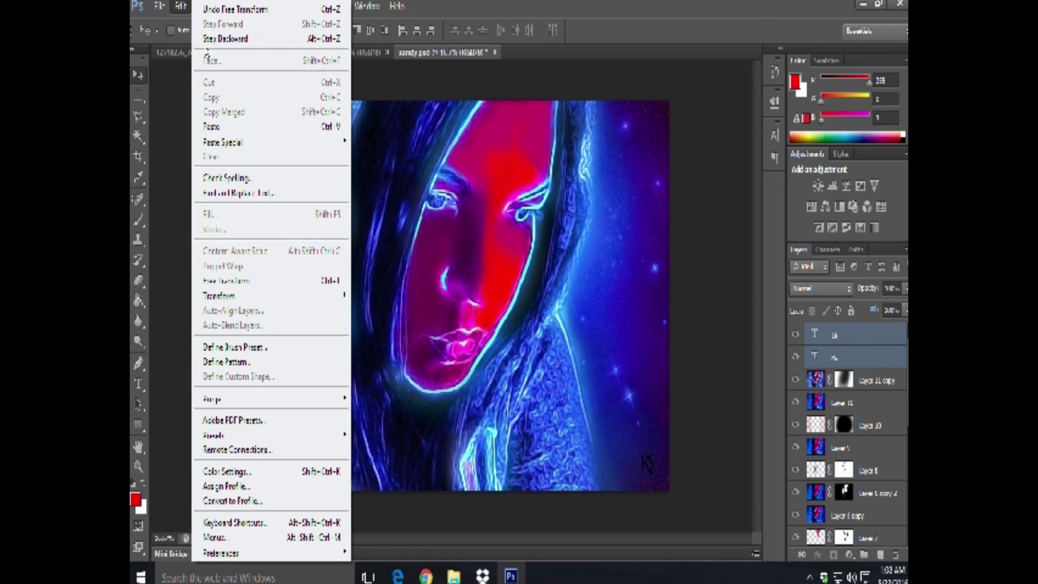
{"action": "left_click", "coordinate": [219, 38]}
{"action": "left_click", "coordinate": [181, 7]}
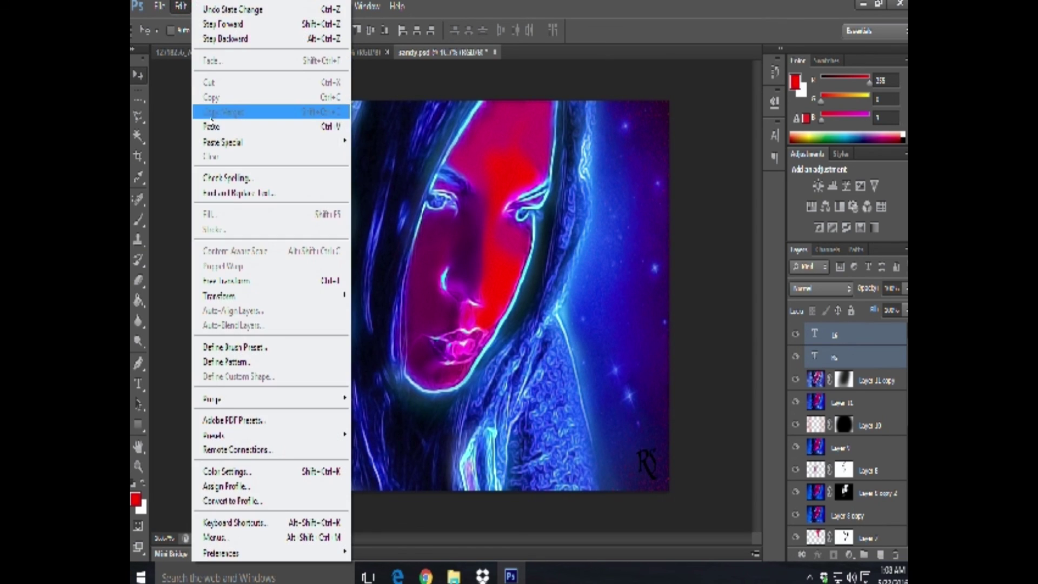
{"action": "left_click", "coordinate": [373, 317]}
{"action": "left_click", "coordinate": [331, 29]}
{"action": "type", "text": "85"}
{"action": "key", "text": "Return"}
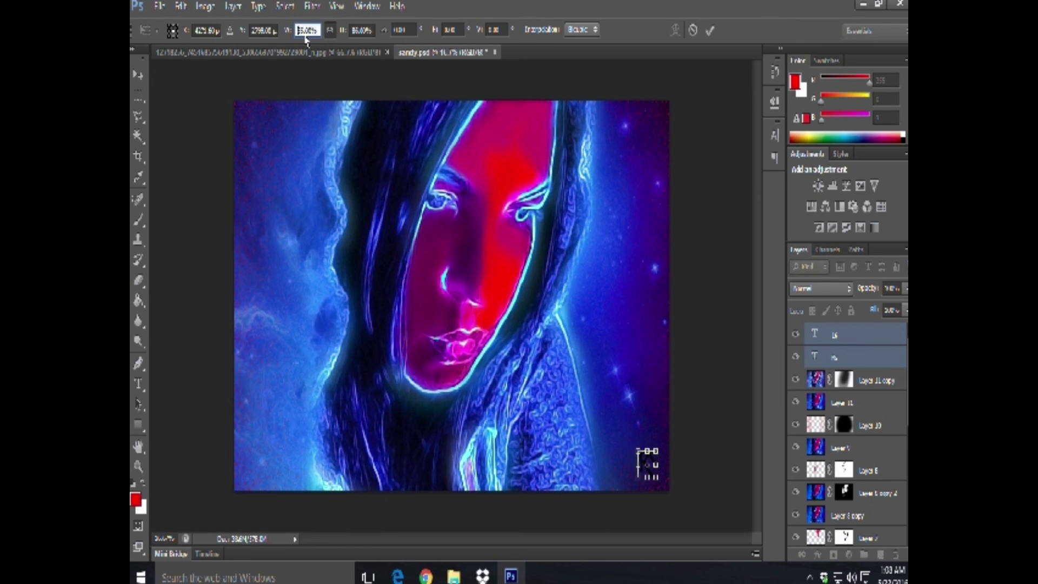
{"action": "type", "text": "75"}
{"action": "key", "text": "Return"}
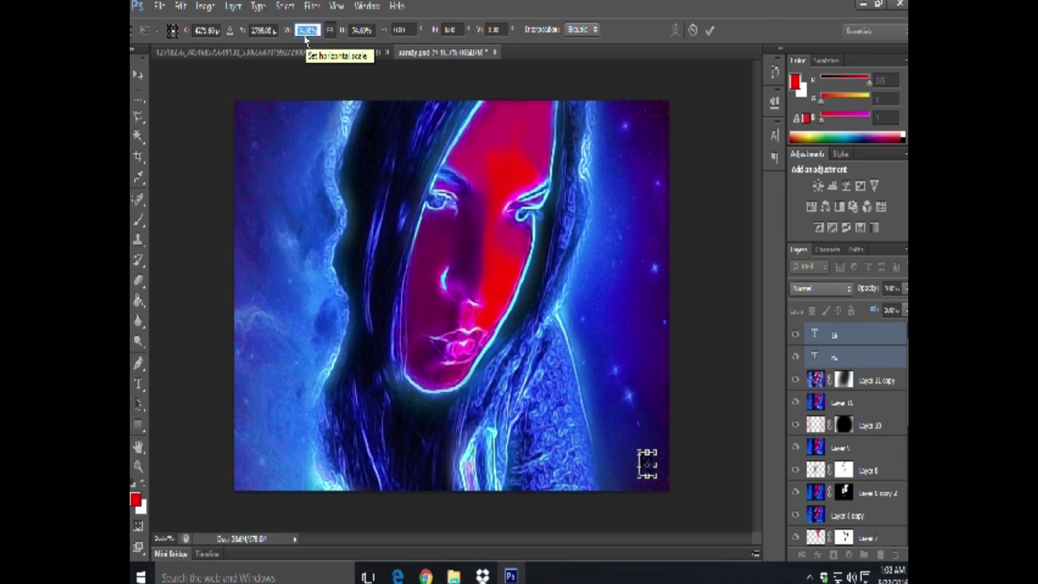
{"action": "left_click", "coordinate": [138, 75]}
{"action": "left_click", "coordinate": [463, 226]}
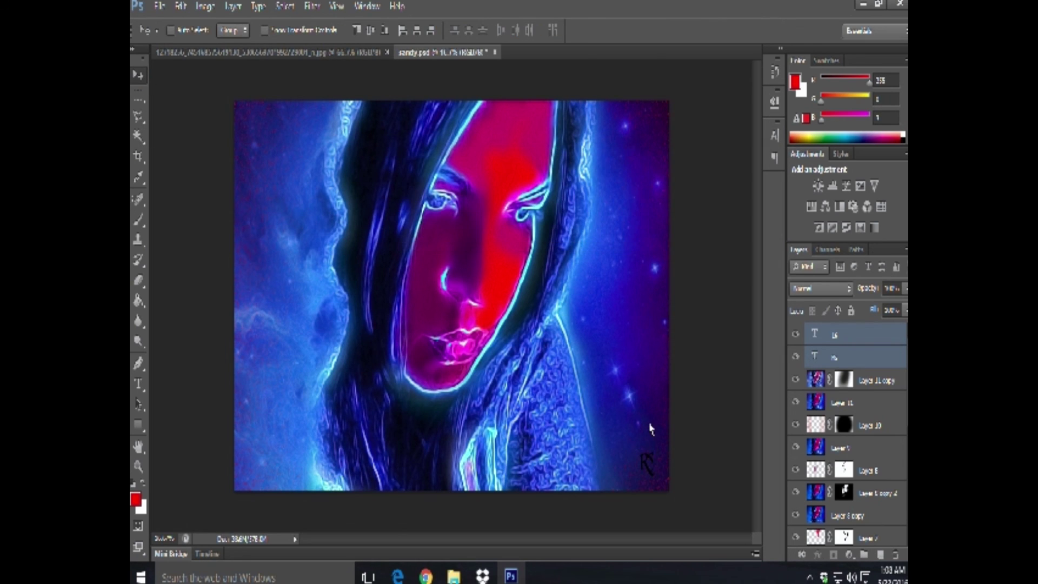
{"action": "left_click_drag", "start_coordinate": [644, 471], "coordinate": [650, 476]}
{"action": "left_click", "coordinate": [205, 6]}
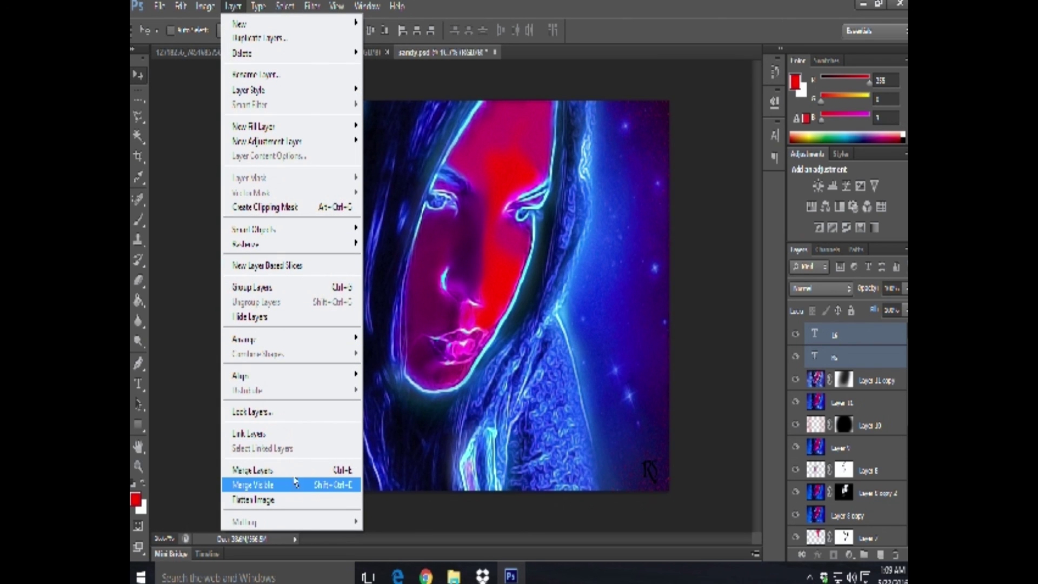
Step: Merge the two RS text layers and turn them white by maxing the Levels output black
{"action": "left_click", "coordinate": [296, 470]}
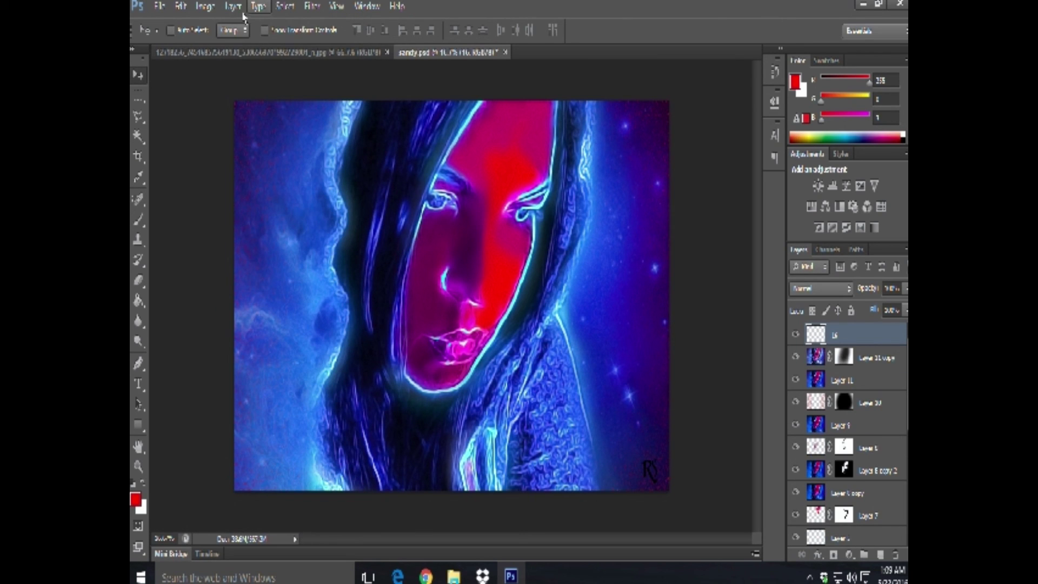
{"action": "left_click", "coordinate": [209, 9]}
{"action": "mouse_move", "coordinate": [235, 46]}
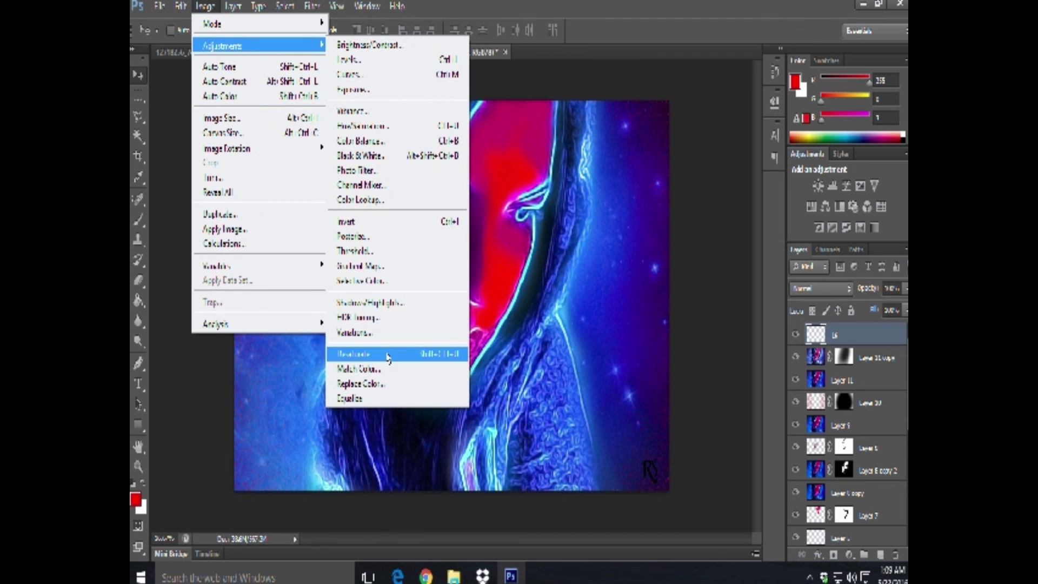
{"action": "left_click", "coordinate": [348, 59]}
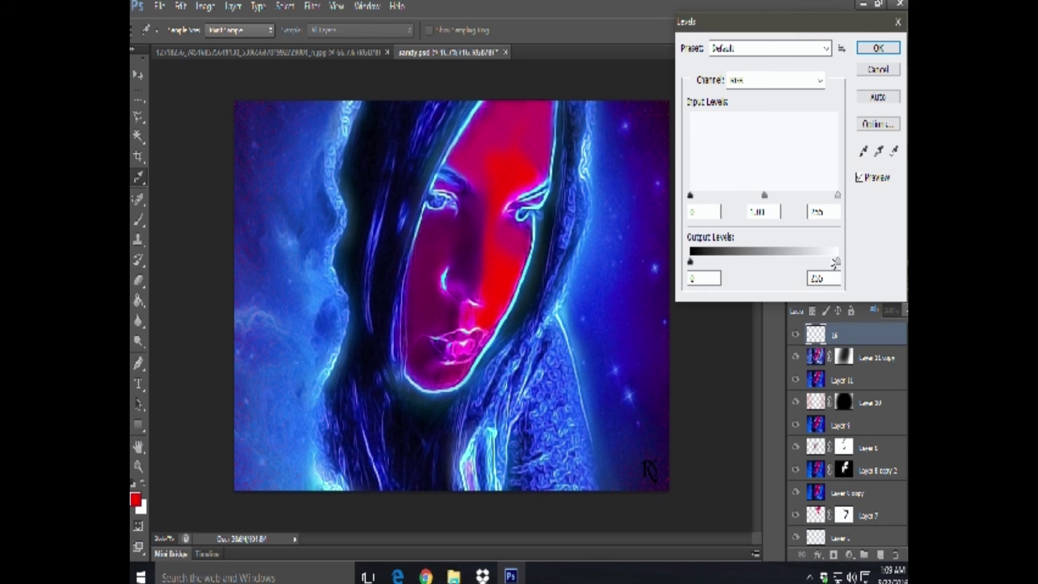
{"action": "left_click_drag", "start_coordinate": [690, 263], "coordinate": [837, 261]}
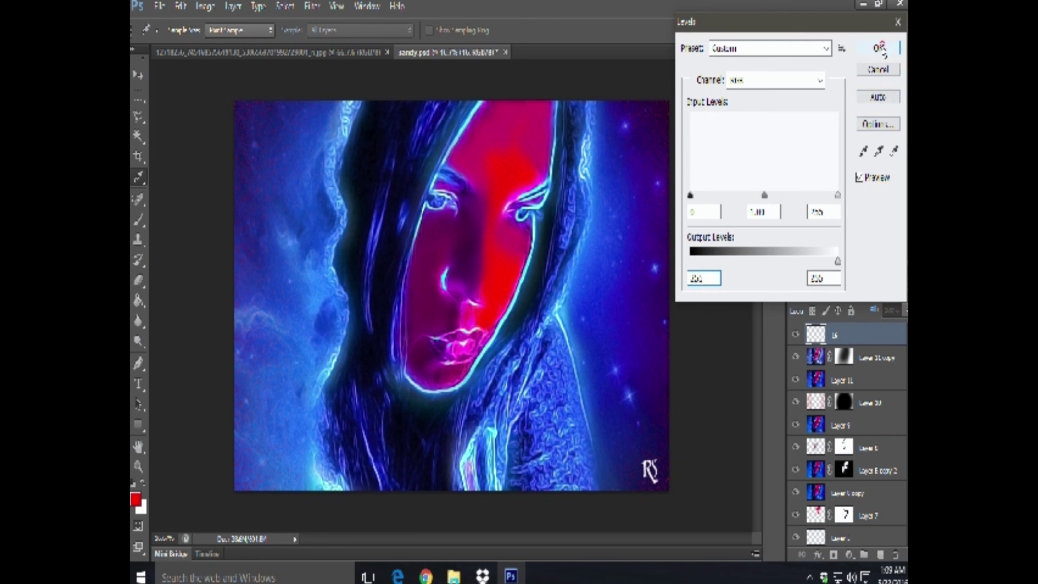
{"action": "left_click", "coordinate": [878, 48]}
{"action": "left_click", "coordinate": [204, 6]}
{"action": "mouse_move", "coordinate": [258, 46]}
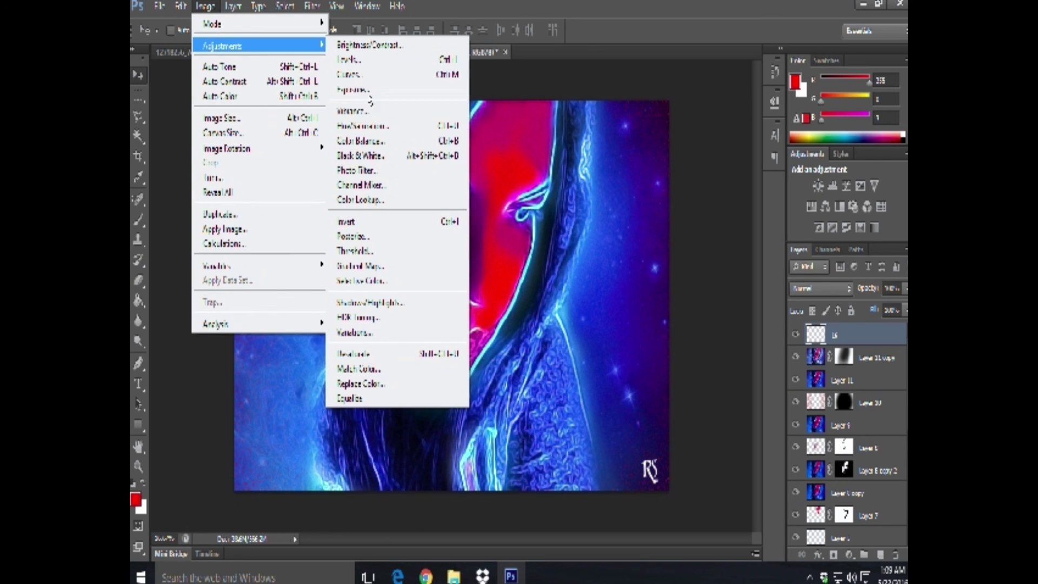
Step: Colorize the white RS signature with Hue/Saturation, hue set to 360
{"action": "left_click", "coordinate": [374, 127]}
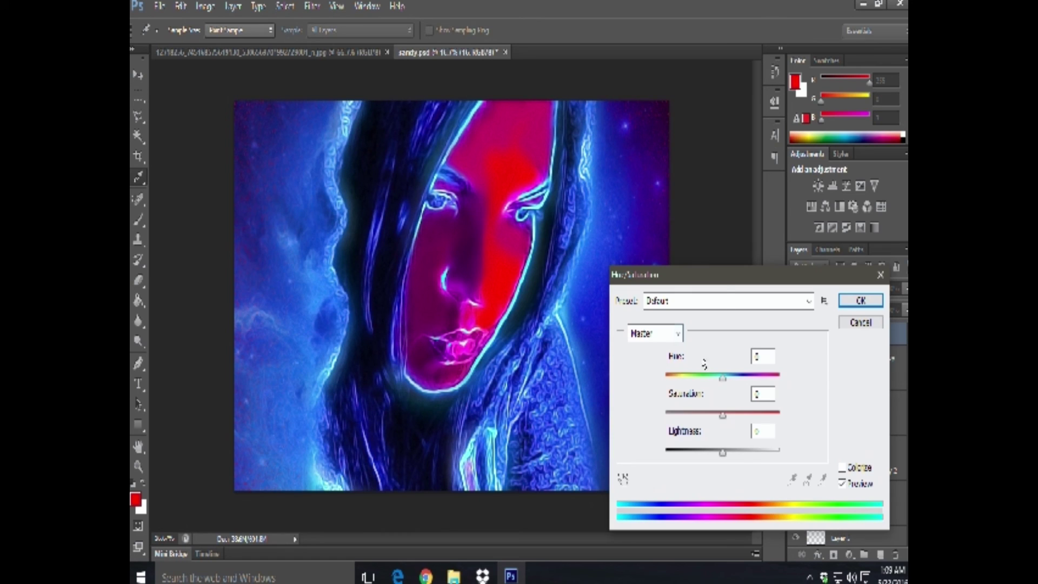
{"action": "left_click_drag", "start_coordinate": [721, 279], "coordinate": [784, 185]}
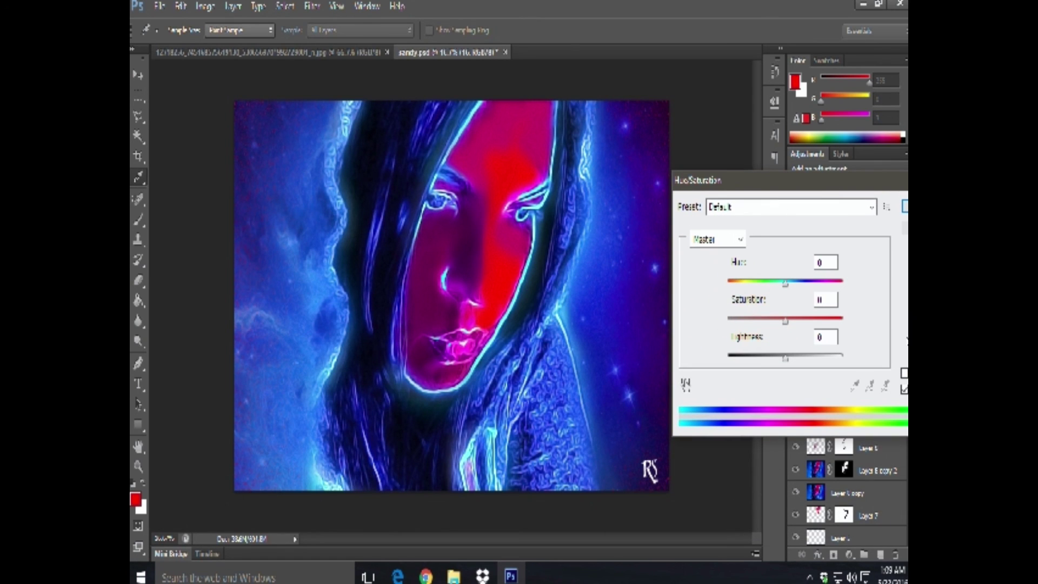
{"action": "left_click_drag", "start_coordinate": [785, 283], "coordinate": [842, 282]}
{"action": "left_click_drag", "start_coordinate": [785, 321], "coordinate": [757, 321]}
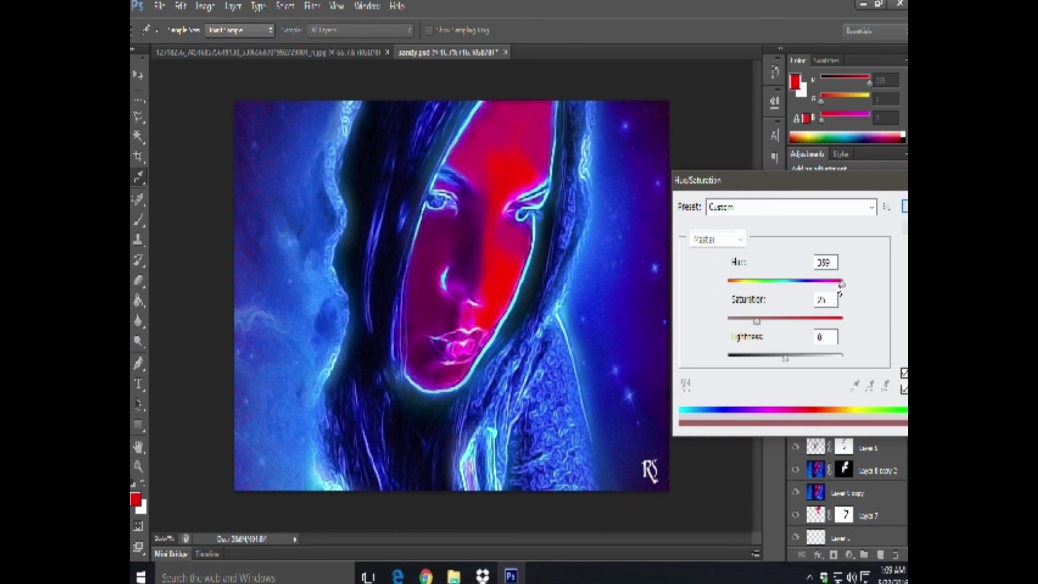
{"action": "left_click_drag", "start_coordinate": [838, 181], "coordinate": [673, 72]}
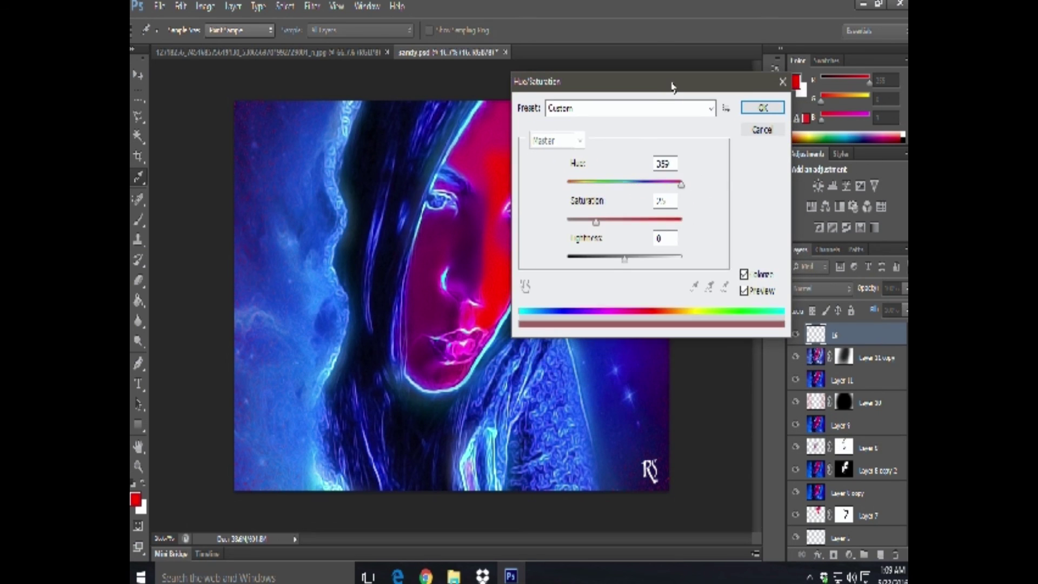
{"action": "left_click_drag", "start_coordinate": [678, 173], "coordinate": [652, 173]}
{"action": "type", "text": "360"}
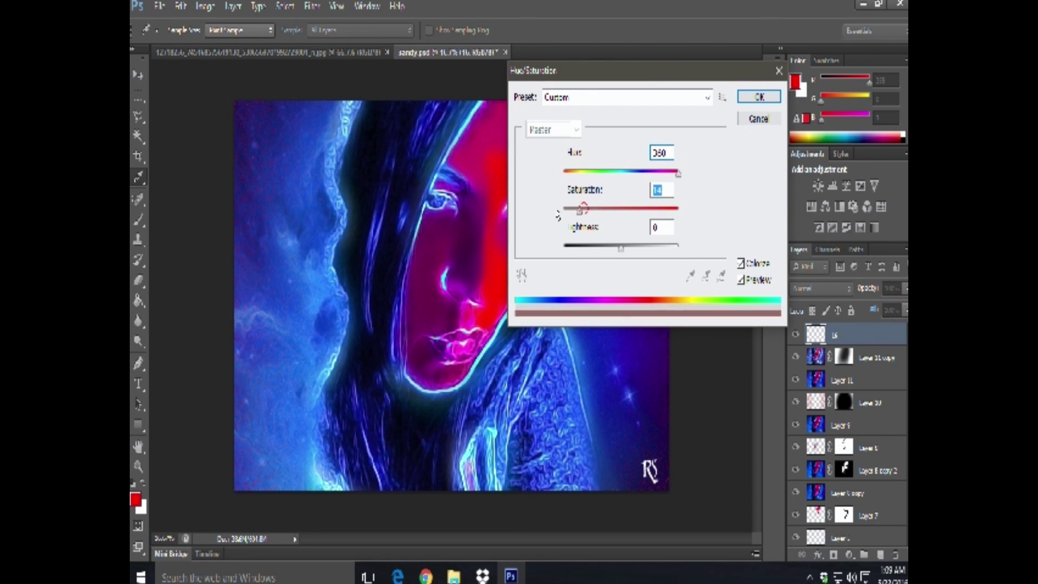
{"action": "left_click_drag", "start_coordinate": [593, 211], "coordinate": [718, 210]}
{"action": "left_click", "coordinate": [771, 118]}
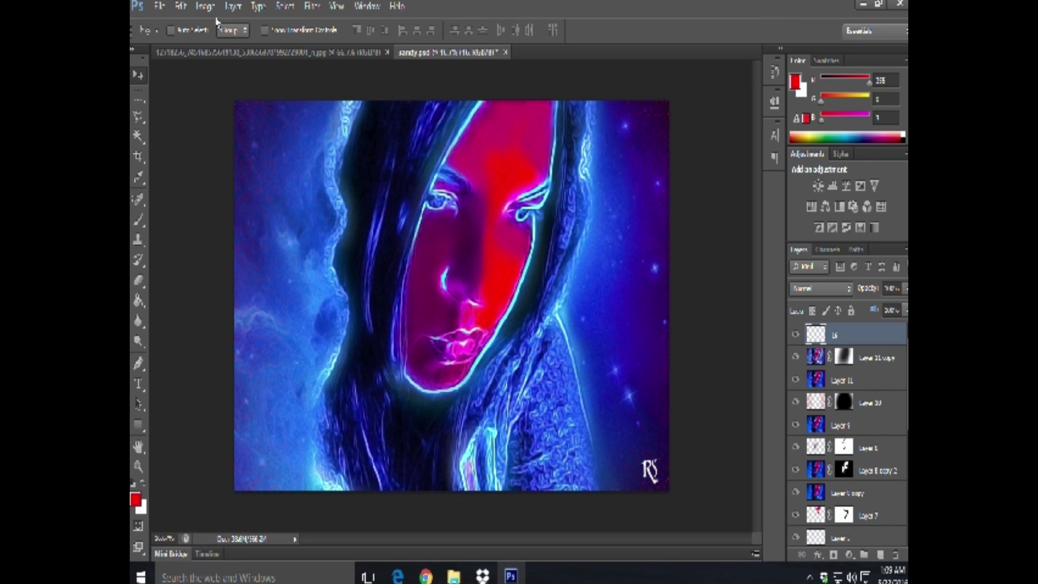
Step: Add a Hue/Saturation adjustment layer clipped to the signature layer, with Colorize on
{"action": "left_click", "coordinate": [851, 556]}
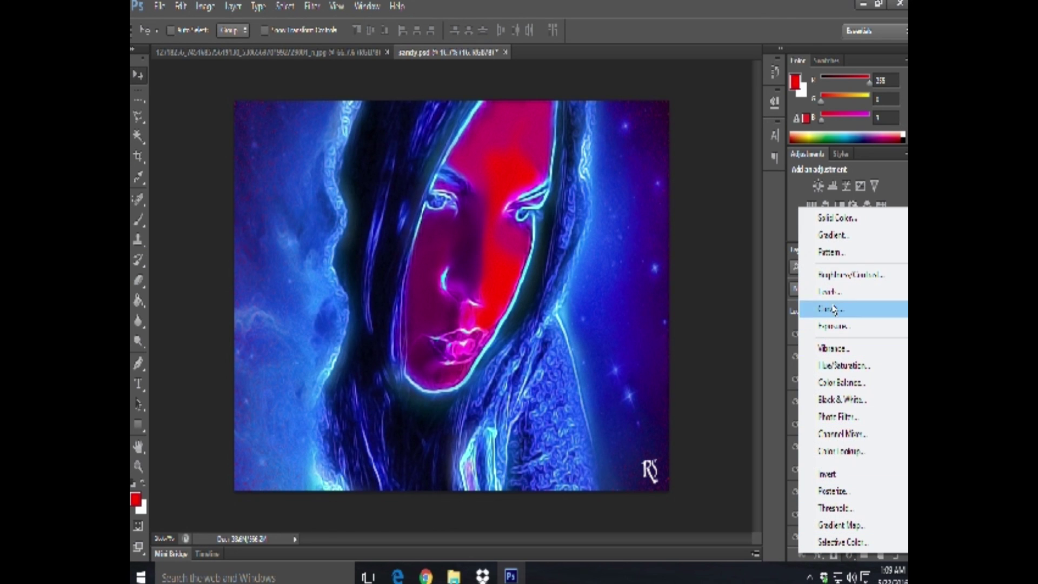
{"action": "left_click", "coordinate": [846, 365]}
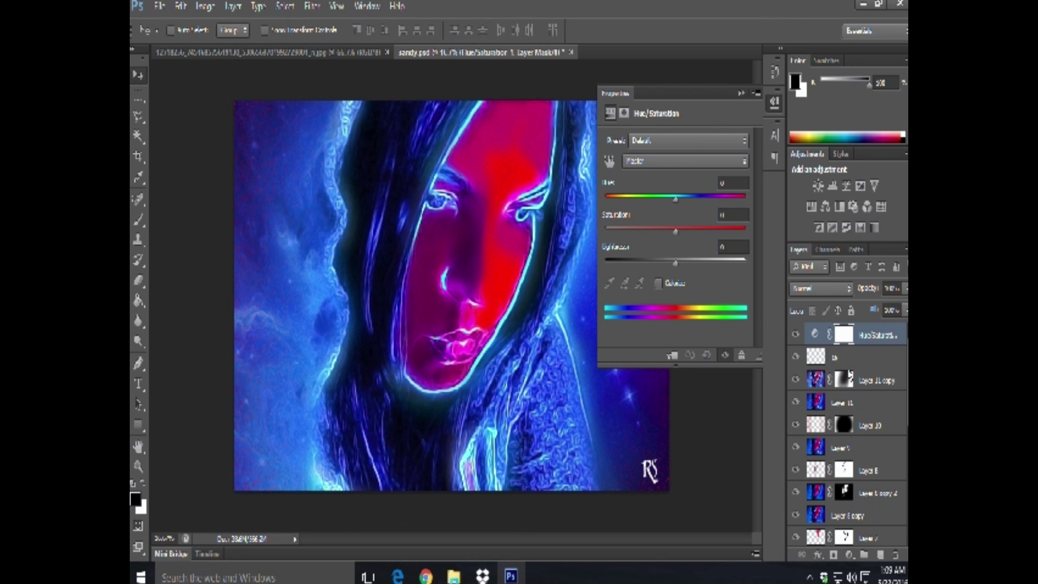
{"action": "right_click", "coordinate": [901, 347]}
{"action": "left_click", "coordinate": [824, 209]}
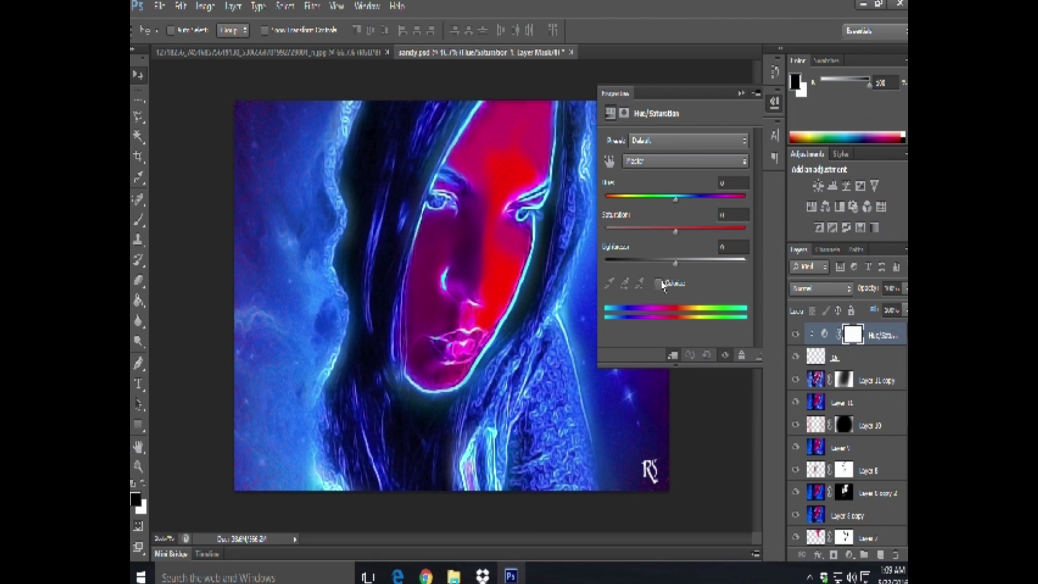
{"action": "left_click", "coordinate": [659, 283]}
Step: Try tints at full saturation, adjusting lightness and shifting the hue from green to red
{"action": "left_click_drag", "start_coordinate": [744, 200], "coordinate": [646, 200]}
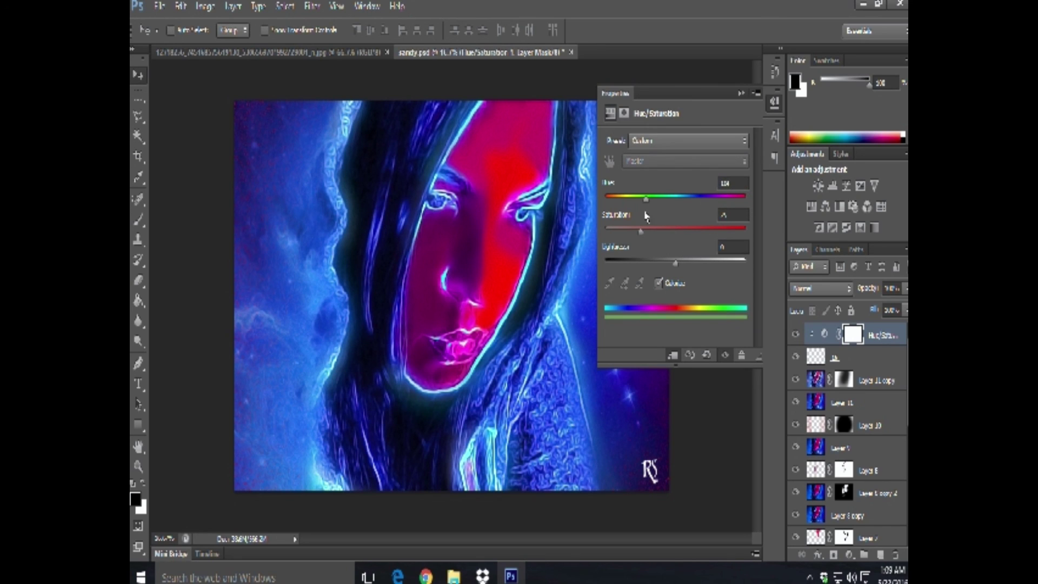
{"action": "left_click_drag", "start_coordinate": [640, 238], "coordinate": [783, 238]}
{"action": "left_click_drag", "start_coordinate": [677, 259], "coordinate": [779, 279]}
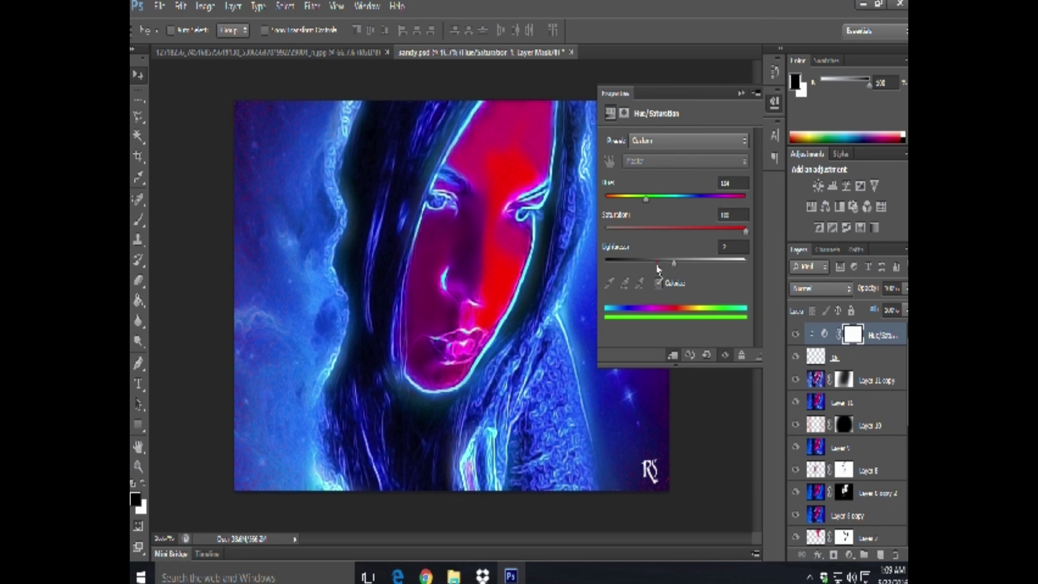
{"action": "left_click_drag", "start_coordinate": [778, 278], "coordinate": [637, 273]}
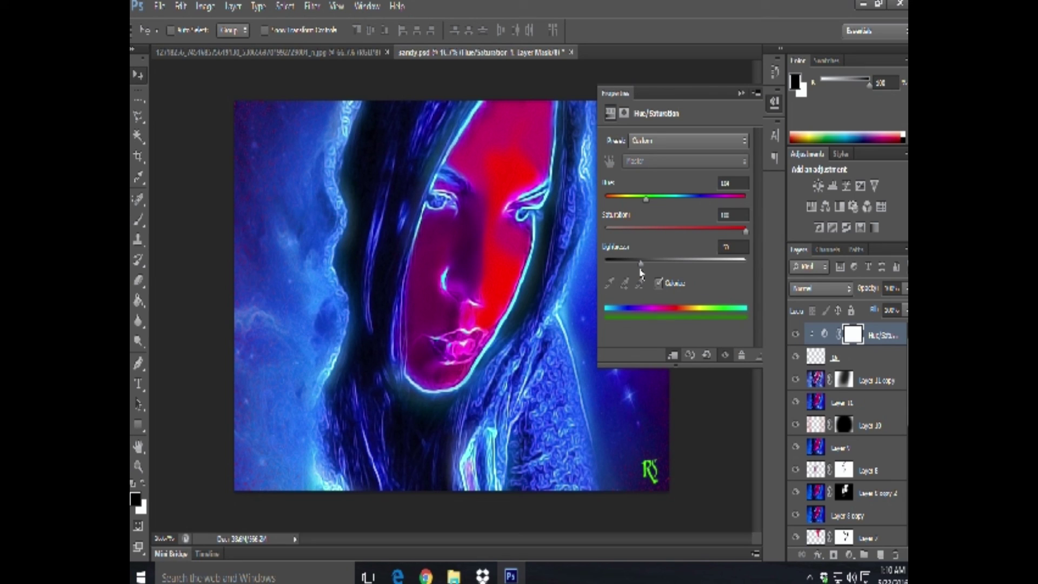
{"action": "left_click_drag", "start_coordinate": [644, 199], "coordinate": [604, 208]}
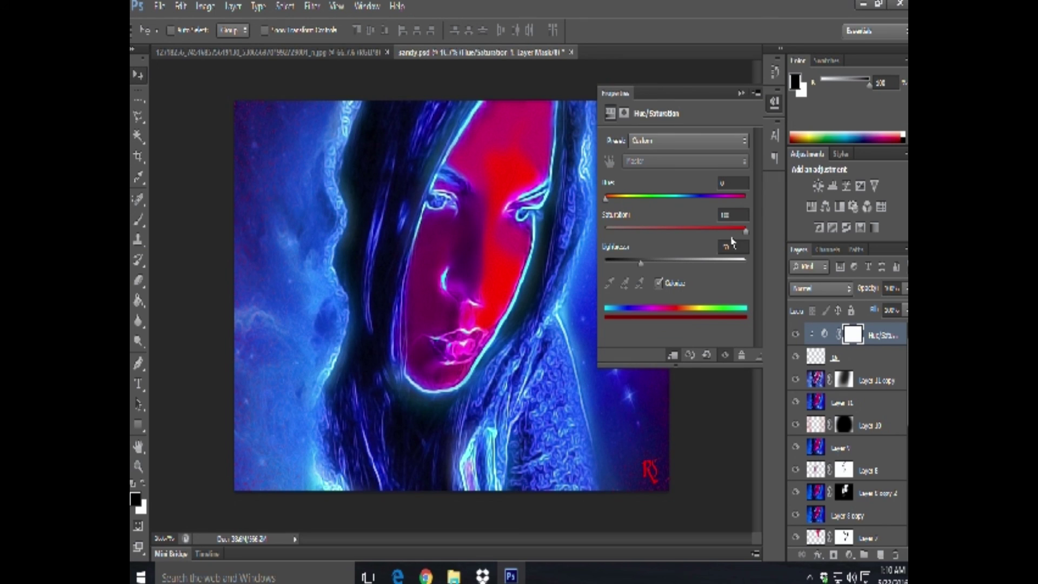
{"action": "left_click_drag", "start_coordinate": [645, 267], "coordinate": [637, 267]}
{"action": "mouse_move", "coordinate": [631, 267]}
{"action": "left_mouse_down"}
{"action": "mouse_move", "coordinate": [614, 267]}
{"action": "mouse_move", "coordinate": [627, 267]}
{"action": "left_mouse_up"}
{"action": "left_click", "coordinate": [738, 251]}
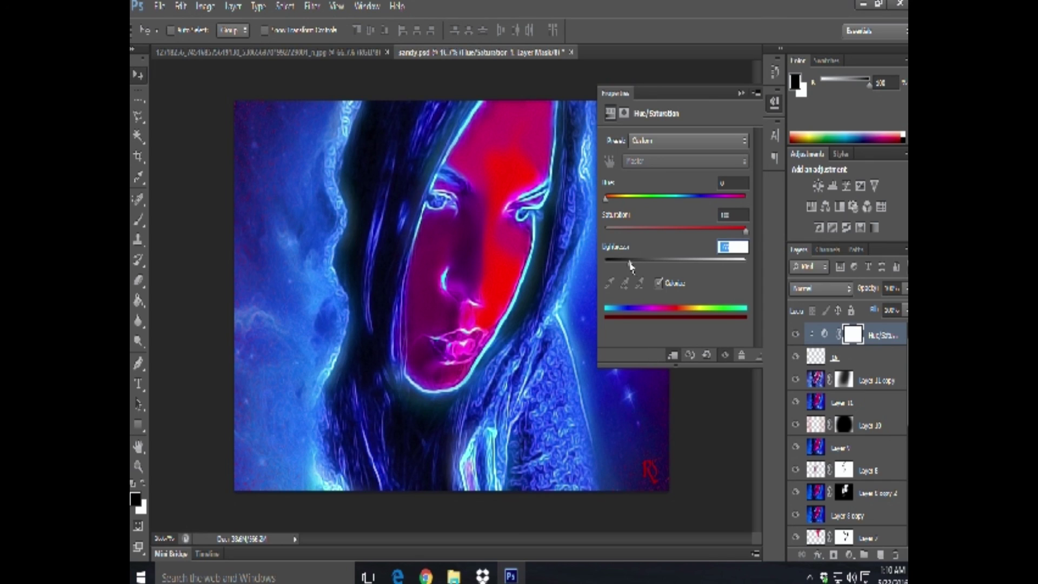
Step: Settle the signature tint on teal with slightly brighter lightness, then close Properties
{"action": "left_click_drag", "start_coordinate": [606, 198], "coordinate": [693, 217]}
{"action": "mouse_move", "coordinate": [693, 217]}
{"action": "left_mouse_down"}
{"action": "mouse_move", "coordinate": [667, 216]}
{"action": "mouse_move", "coordinate": [691, 219]}
{"action": "left_mouse_up"}
{"action": "left_click_drag", "start_coordinate": [691, 219], "coordinate": [674, 218]}
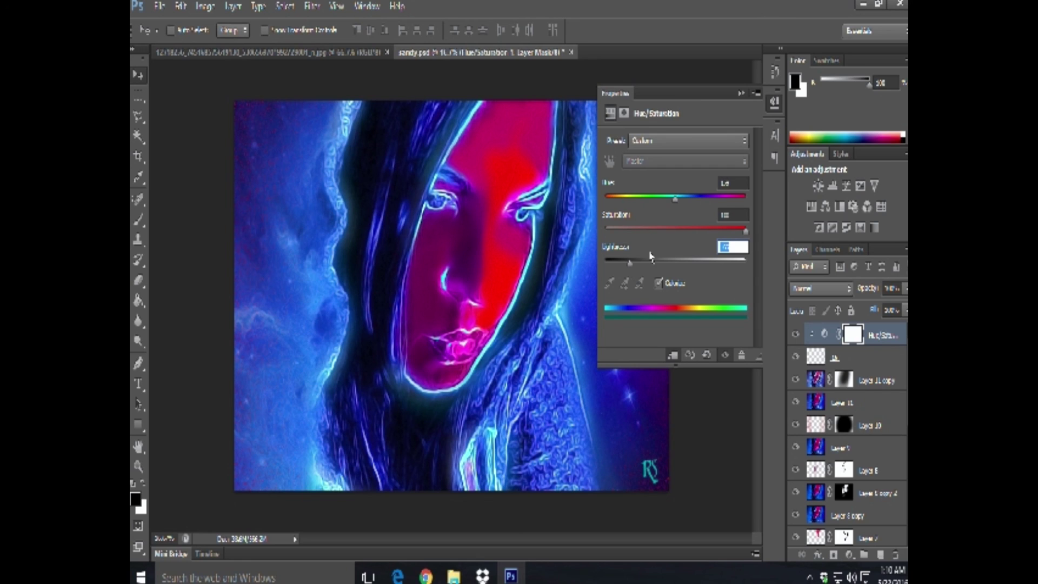
{"action": "left_click_drag", "start_coordinate": [630, 263], "coordinate": [659, 265]}
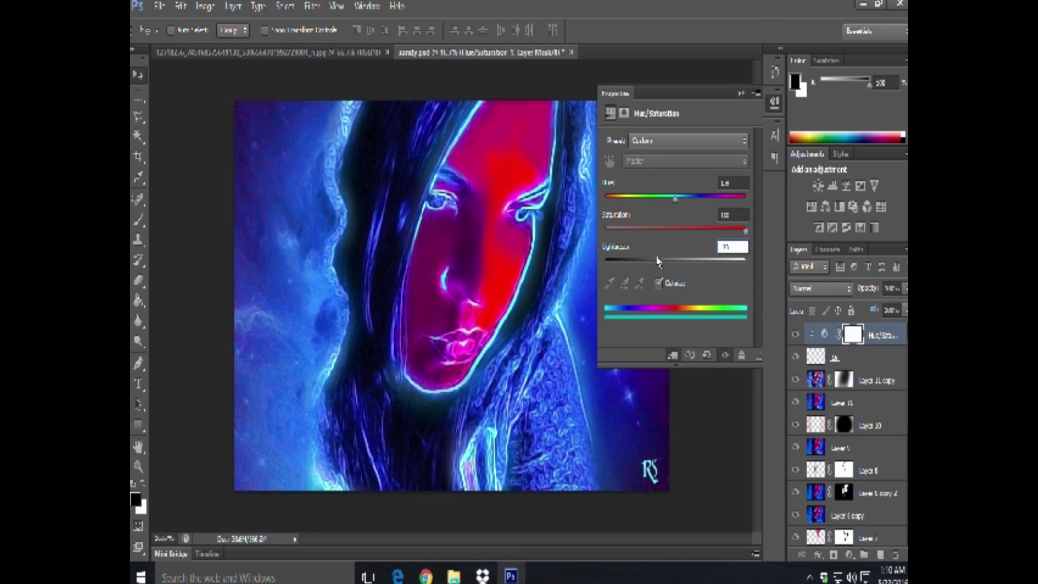
{"action": "left_click_drag", "start_coordinate": [675, 199], "coordinate": [682, 199]}
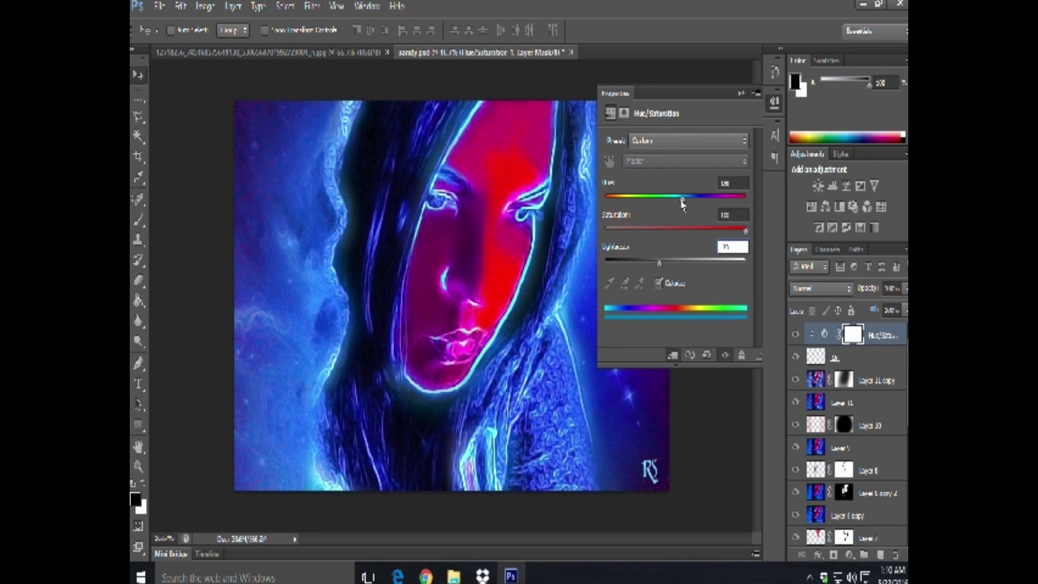
{"action": "left_click", "coordinate": [741, 93]}
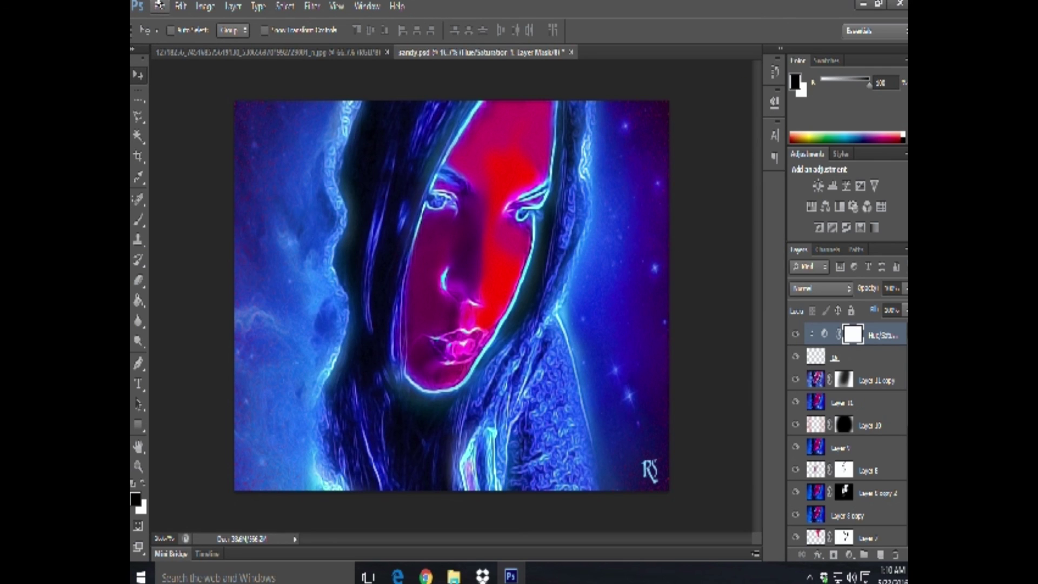
Step: Save the portrait as PSD, dismissing the error from a Save As tried too early
{"action": "left_click", "coordinate": [164, 7]}
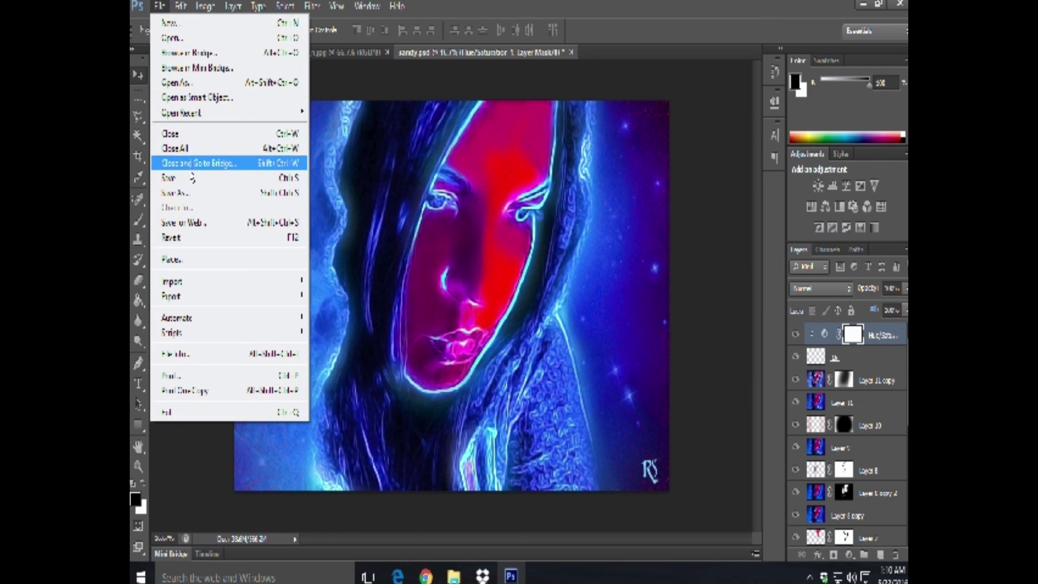
{"action": "left_click", "coordinate": [188, 184]}
{"action": "left_click", "coordinate": [159, 7]}
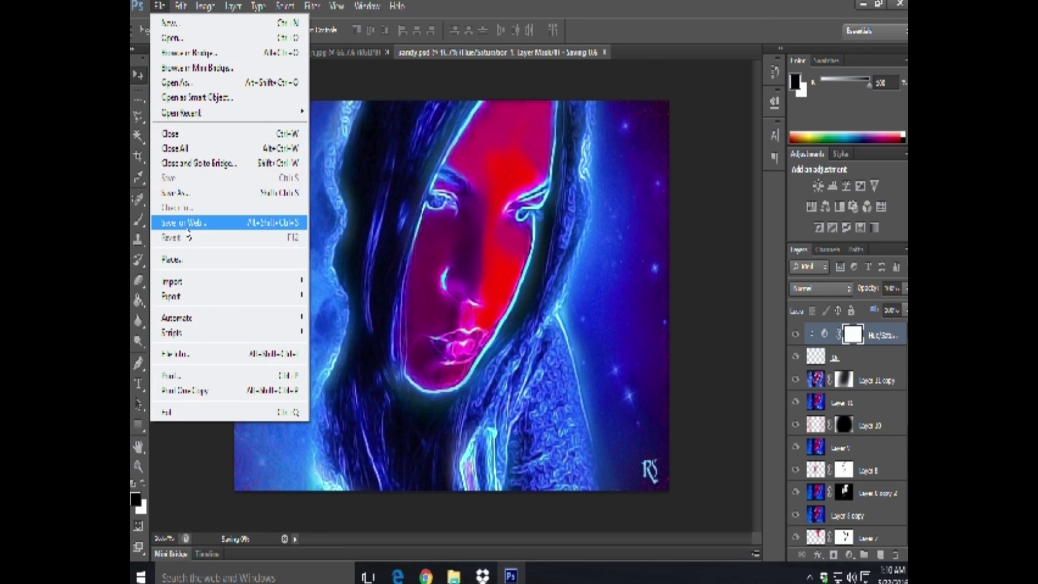
{"action": "left_click", "coordinate": [185, 194]}
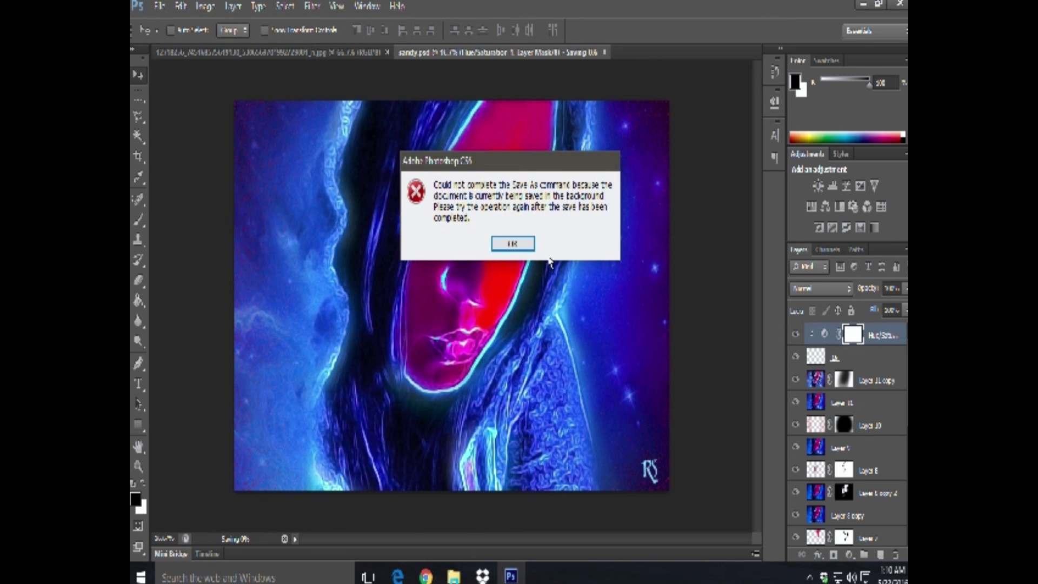
{"action": "left_click", "coordinate": [516, 251]}
Step: Export the portrait as sandy.jpg in JPEG format at Maximum quality
{"action": "left_click", "coordinate": [159, 7]}
{"action": "left_click", "coordinate": [194, 198]}
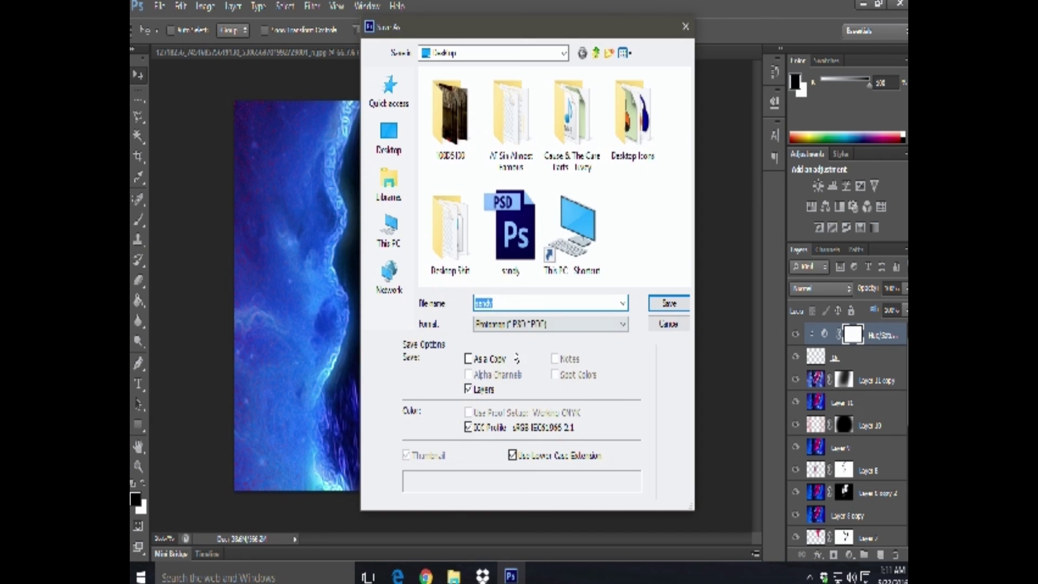
{"action": "left_click", "coordinate": [621, 327]}
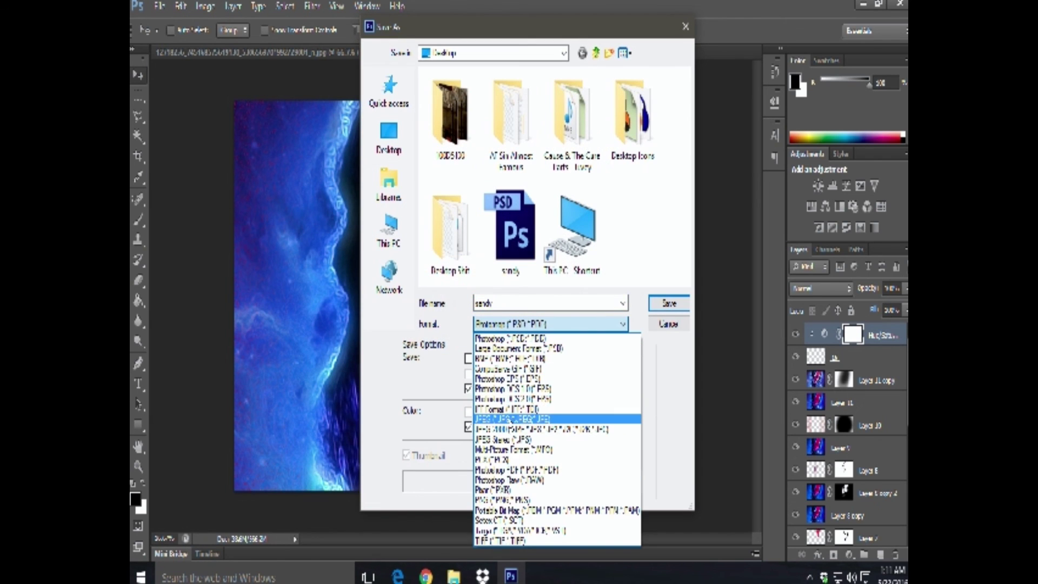
{"action": "left_click", "coordinate": [509, 418]}
{"action": "left_click", "coordinate": [669, 309]}
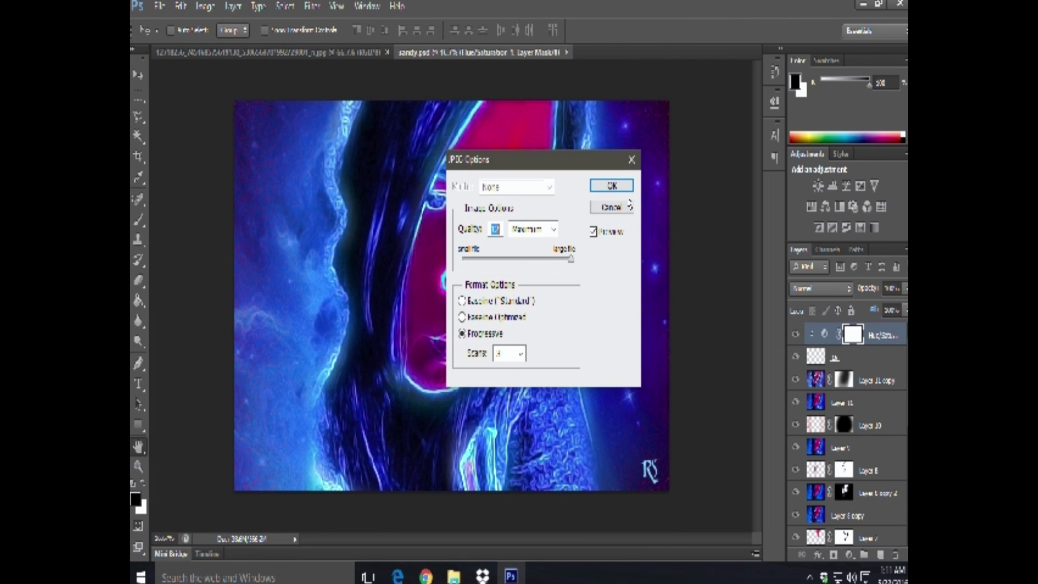
{"action": "left_click", "coordinate": [613, 186]}
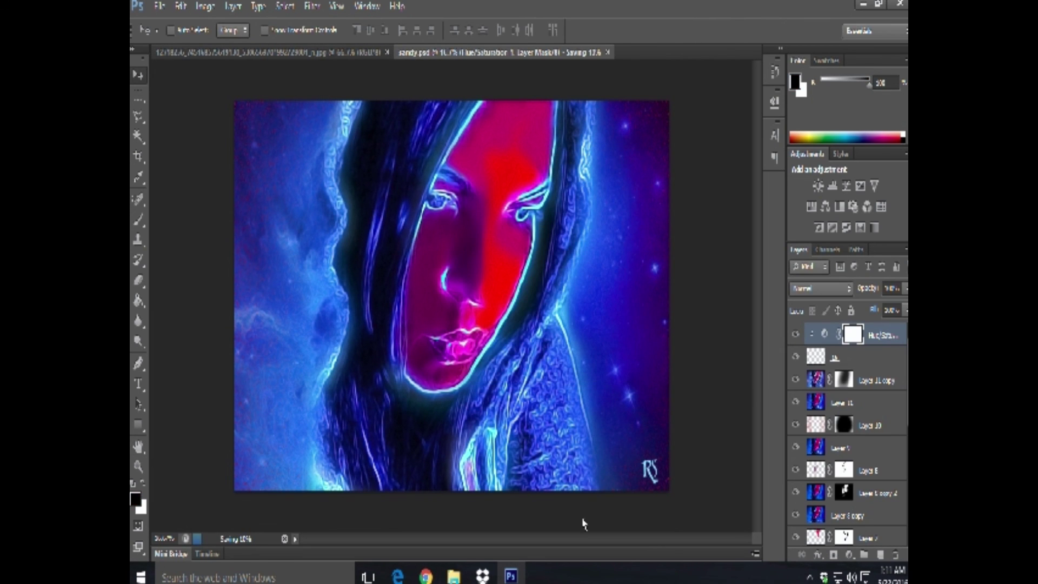